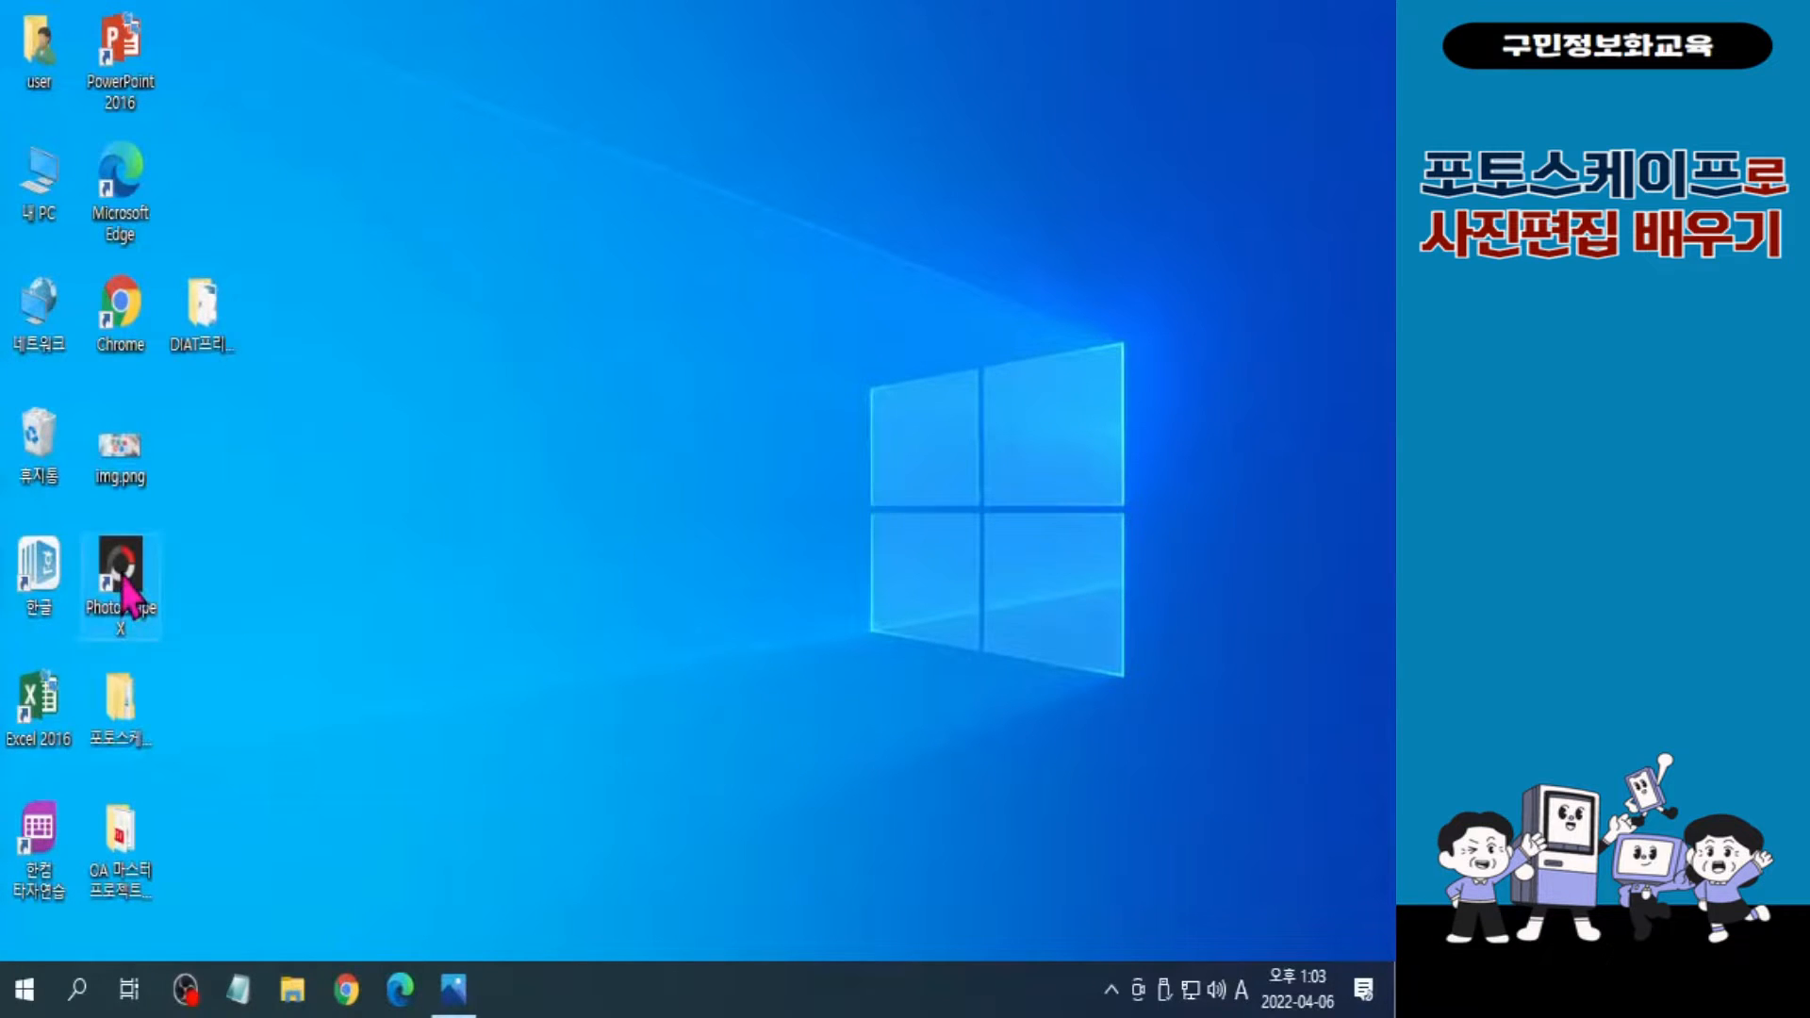
Step: Launch PhotoScape X and open the photo 동백.jpg from the 준비파일 > 2장 folder for editing
{"action": "double_click", "coordinate": [123, 584]}
{"action": "double_click", "coordinate": [125, 589]}
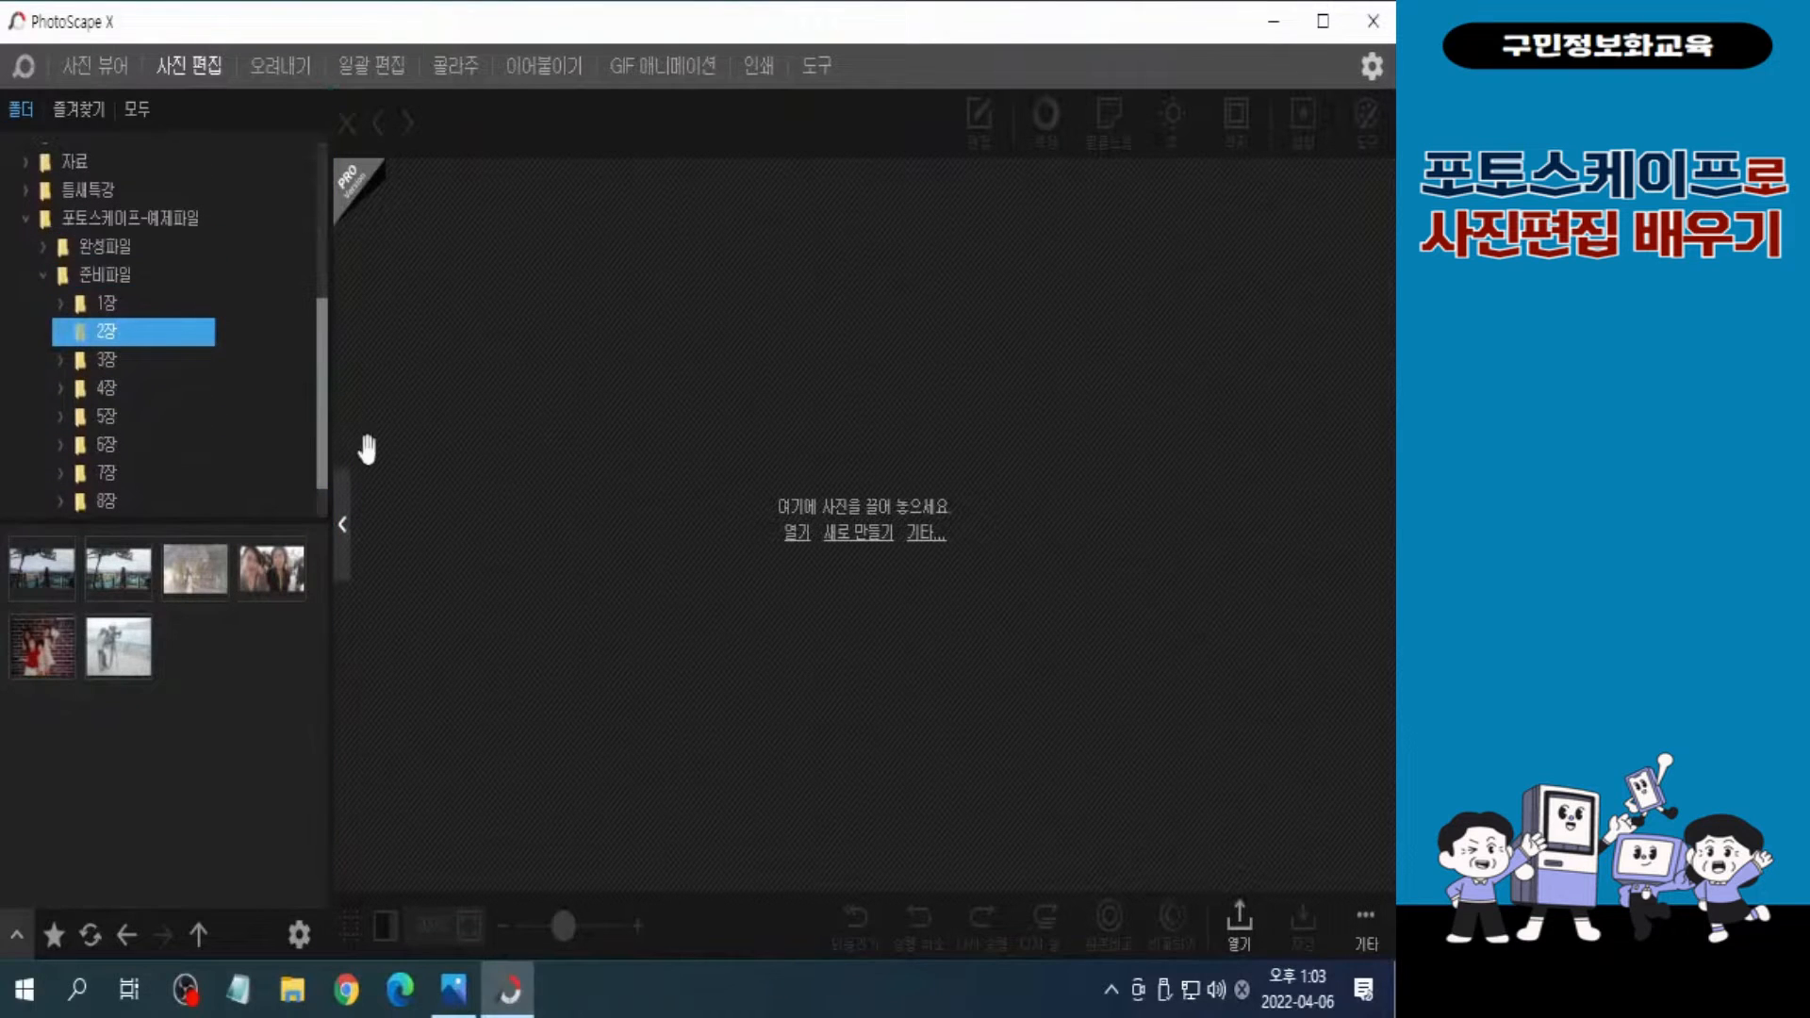
{"action": "scroll", "coordinate": [332, 356], "scroll_direction": "up", "scroll_amount": 2}
{"action": "scroll", "coordinate": [332, 355], "scroll_direction": "down", "scroll_amount": 3}
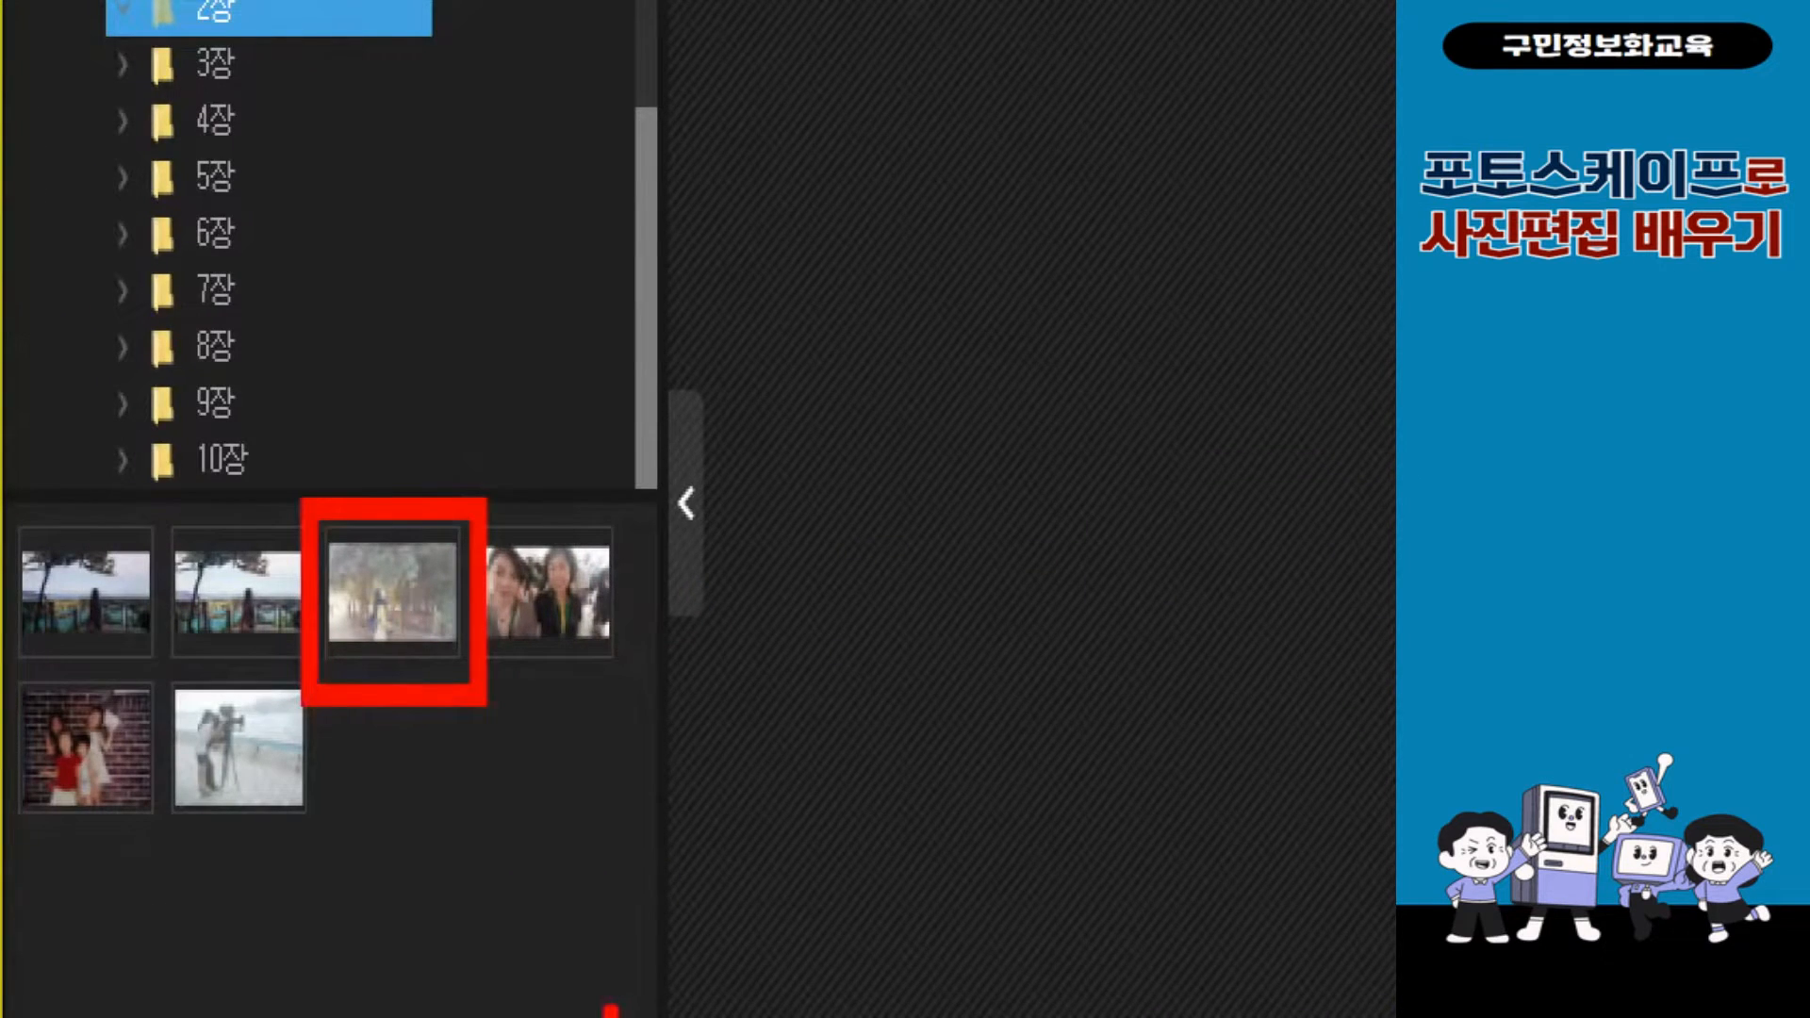
{"action": "double_click", "coordinate": [392, 591]}
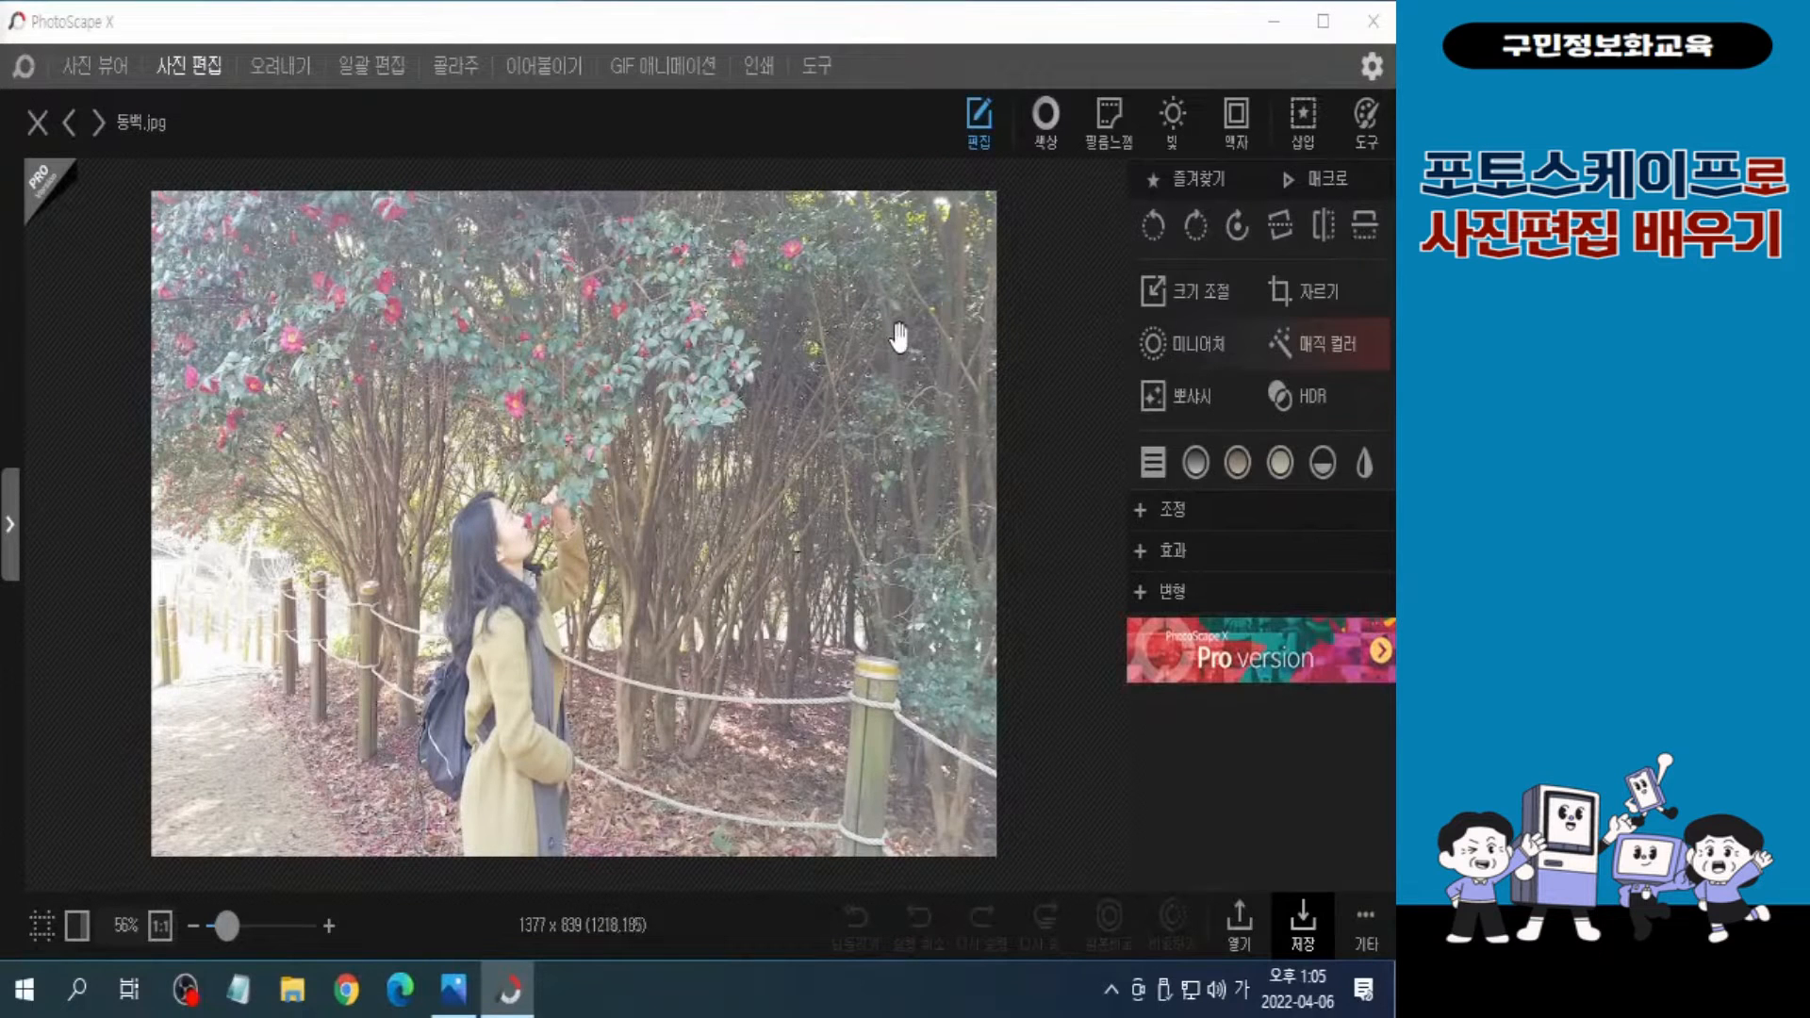
Step: Apply auto contrast (자동 콘트라스트) to the photo using the strong (강) preset
{"action": "left_click", "coordinate": [981, 120]}
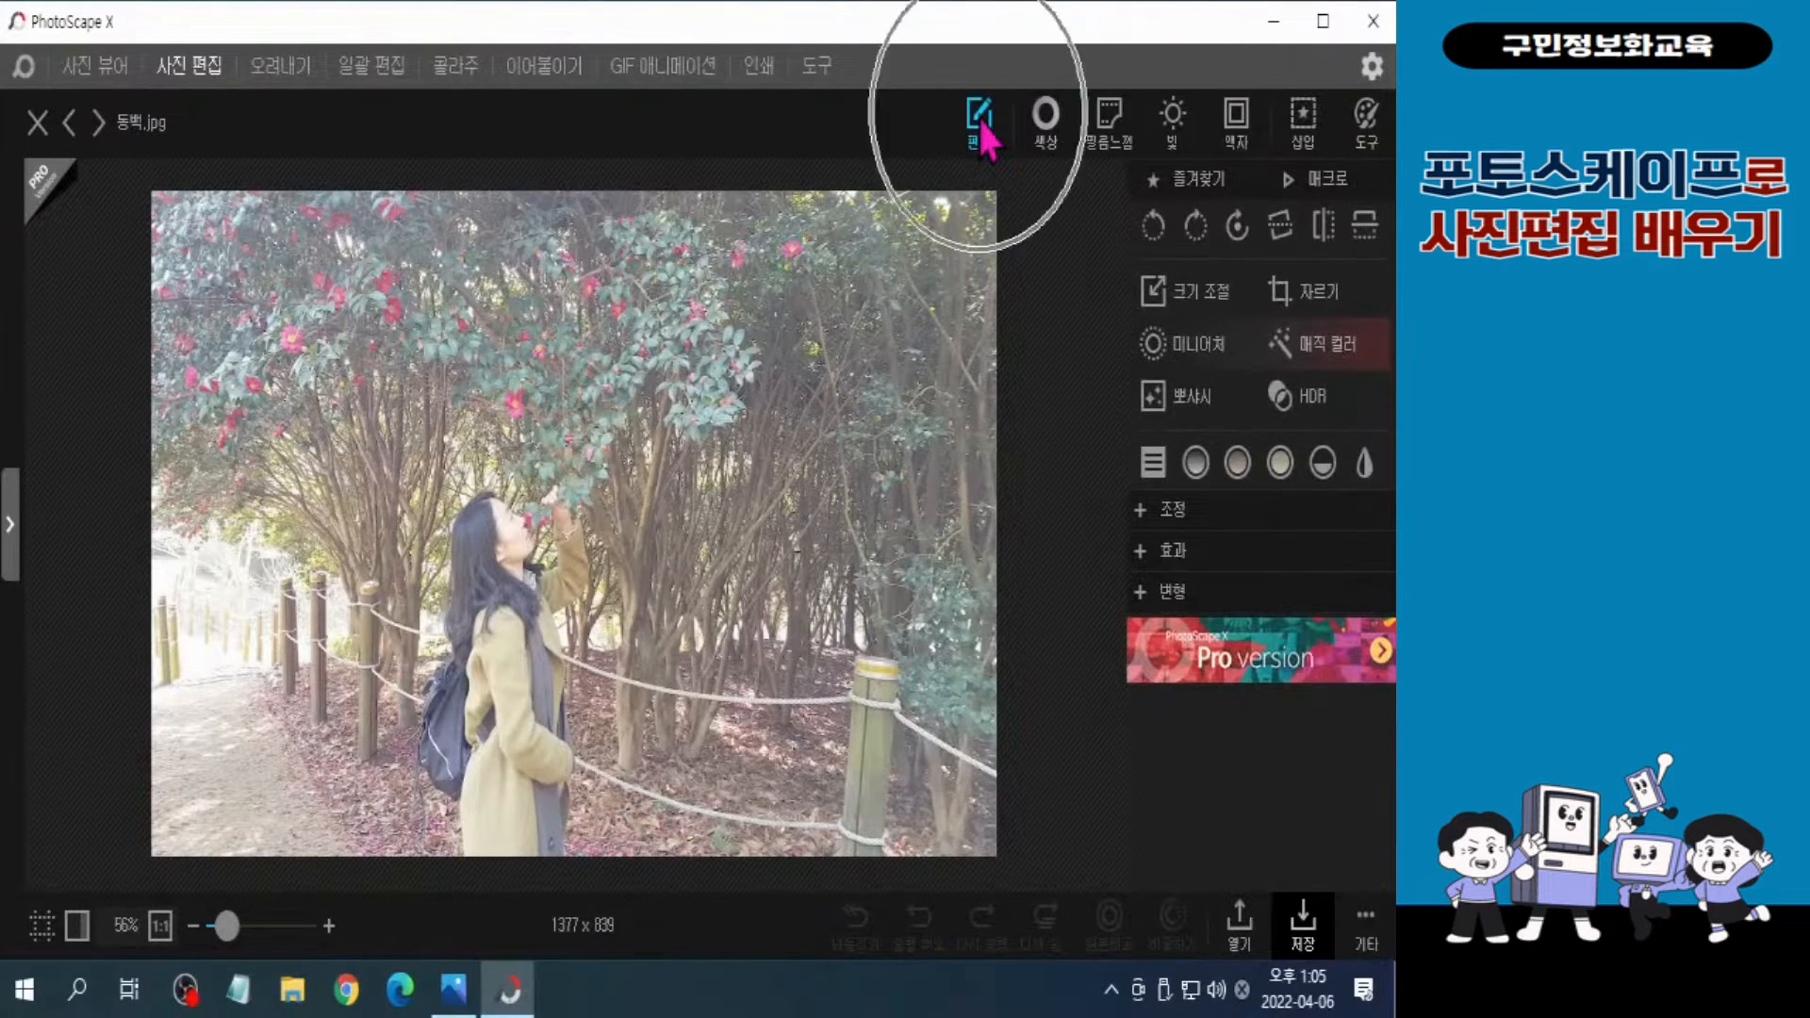
{"action": "left_click", "coordinate": [1181, 517]}
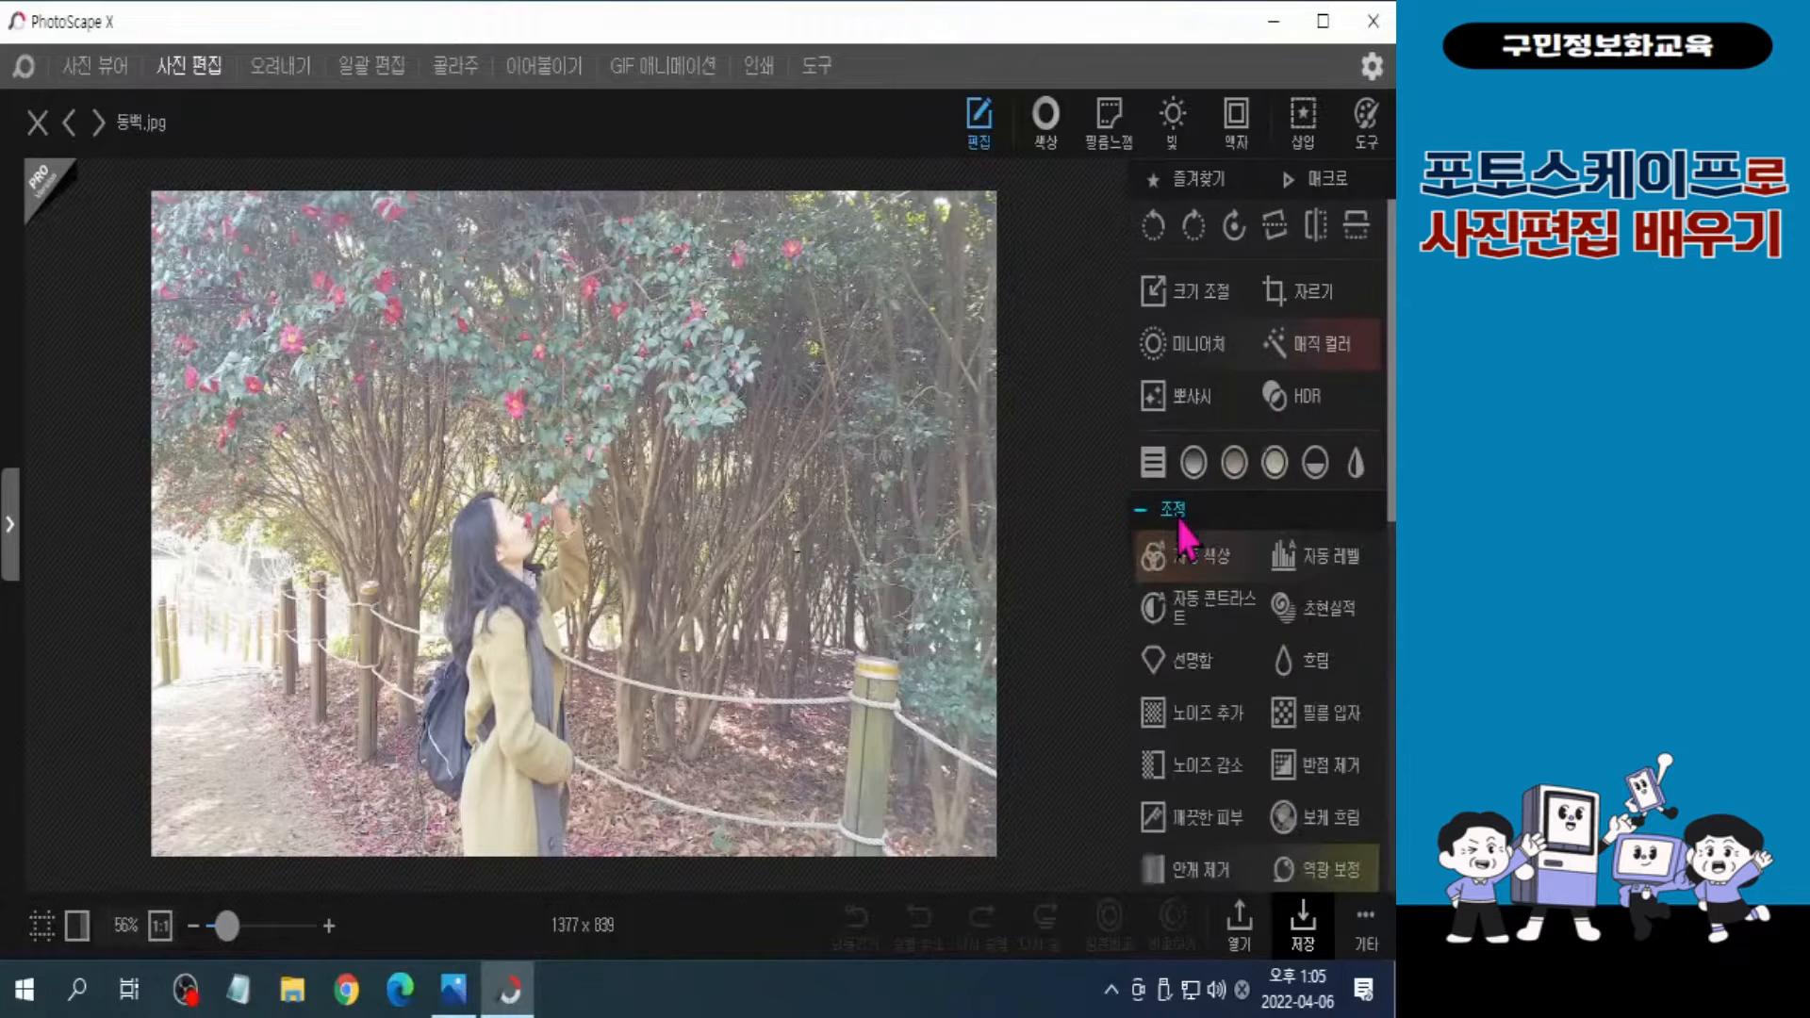
{"action": "key", "text": "ctrl"}
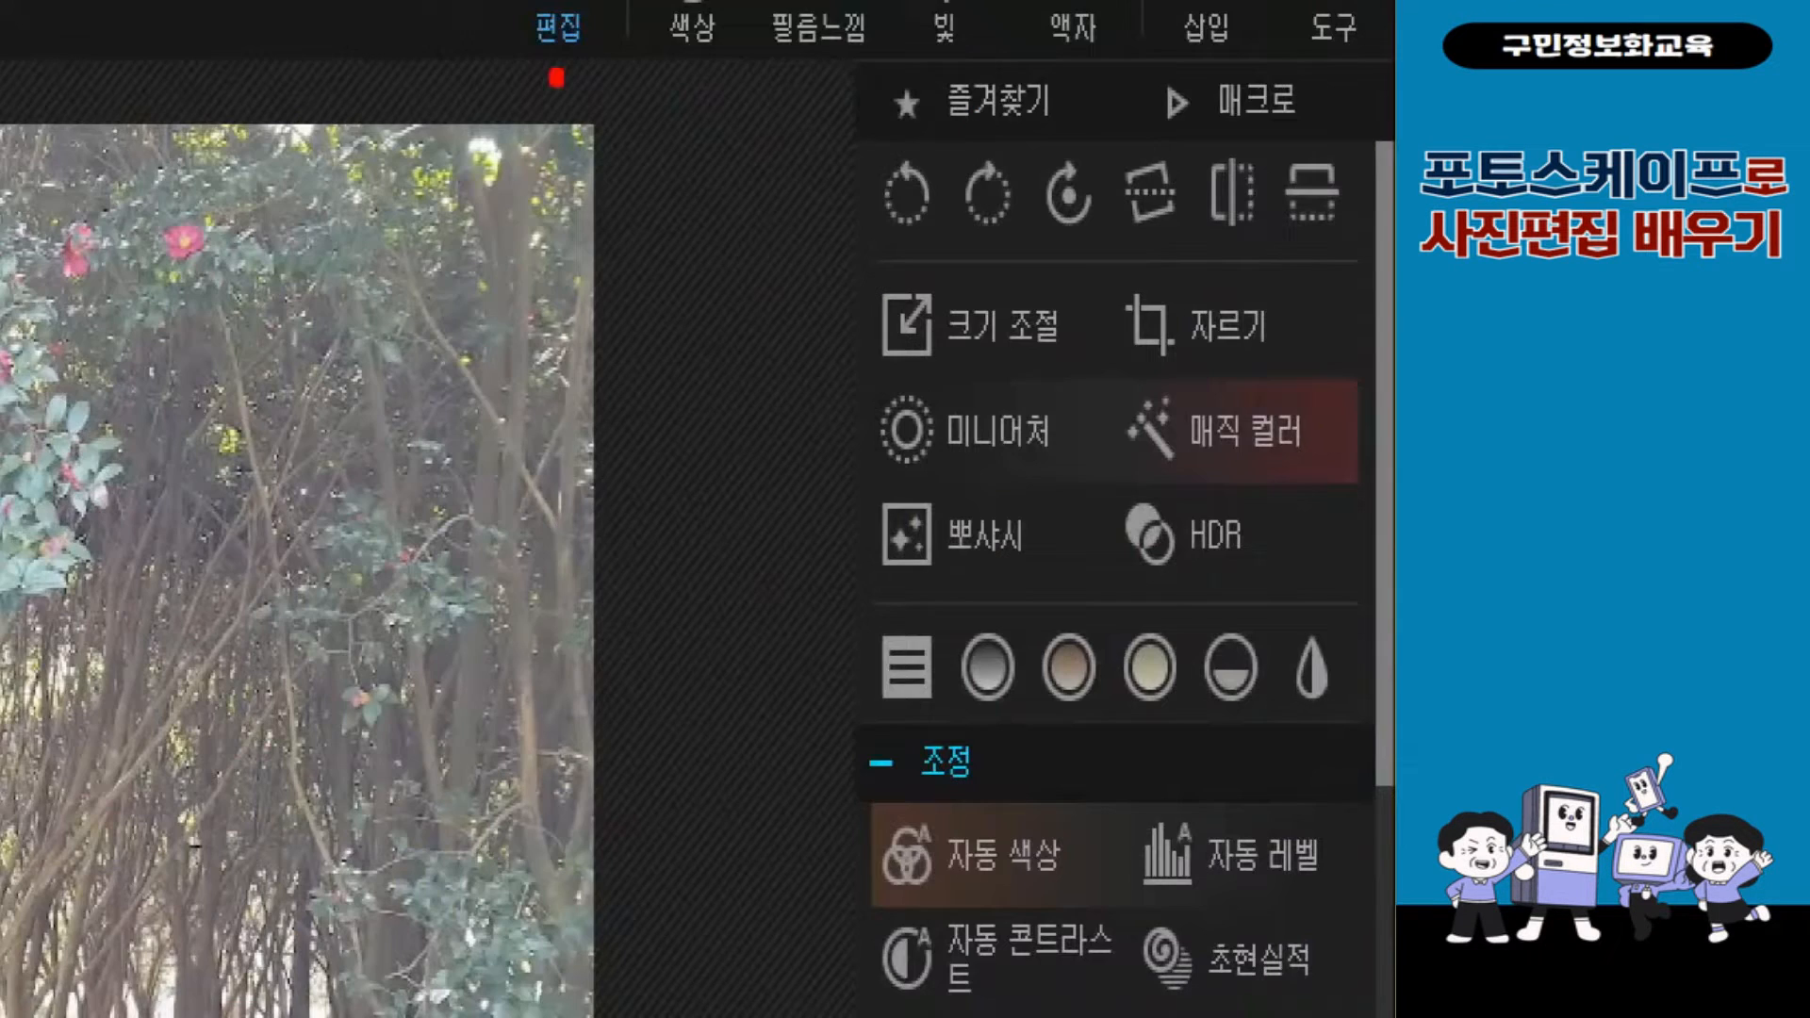
{"action": "left_click_drag", "start_coordinate": [961, 160], "coordinate": [1005, 159]}
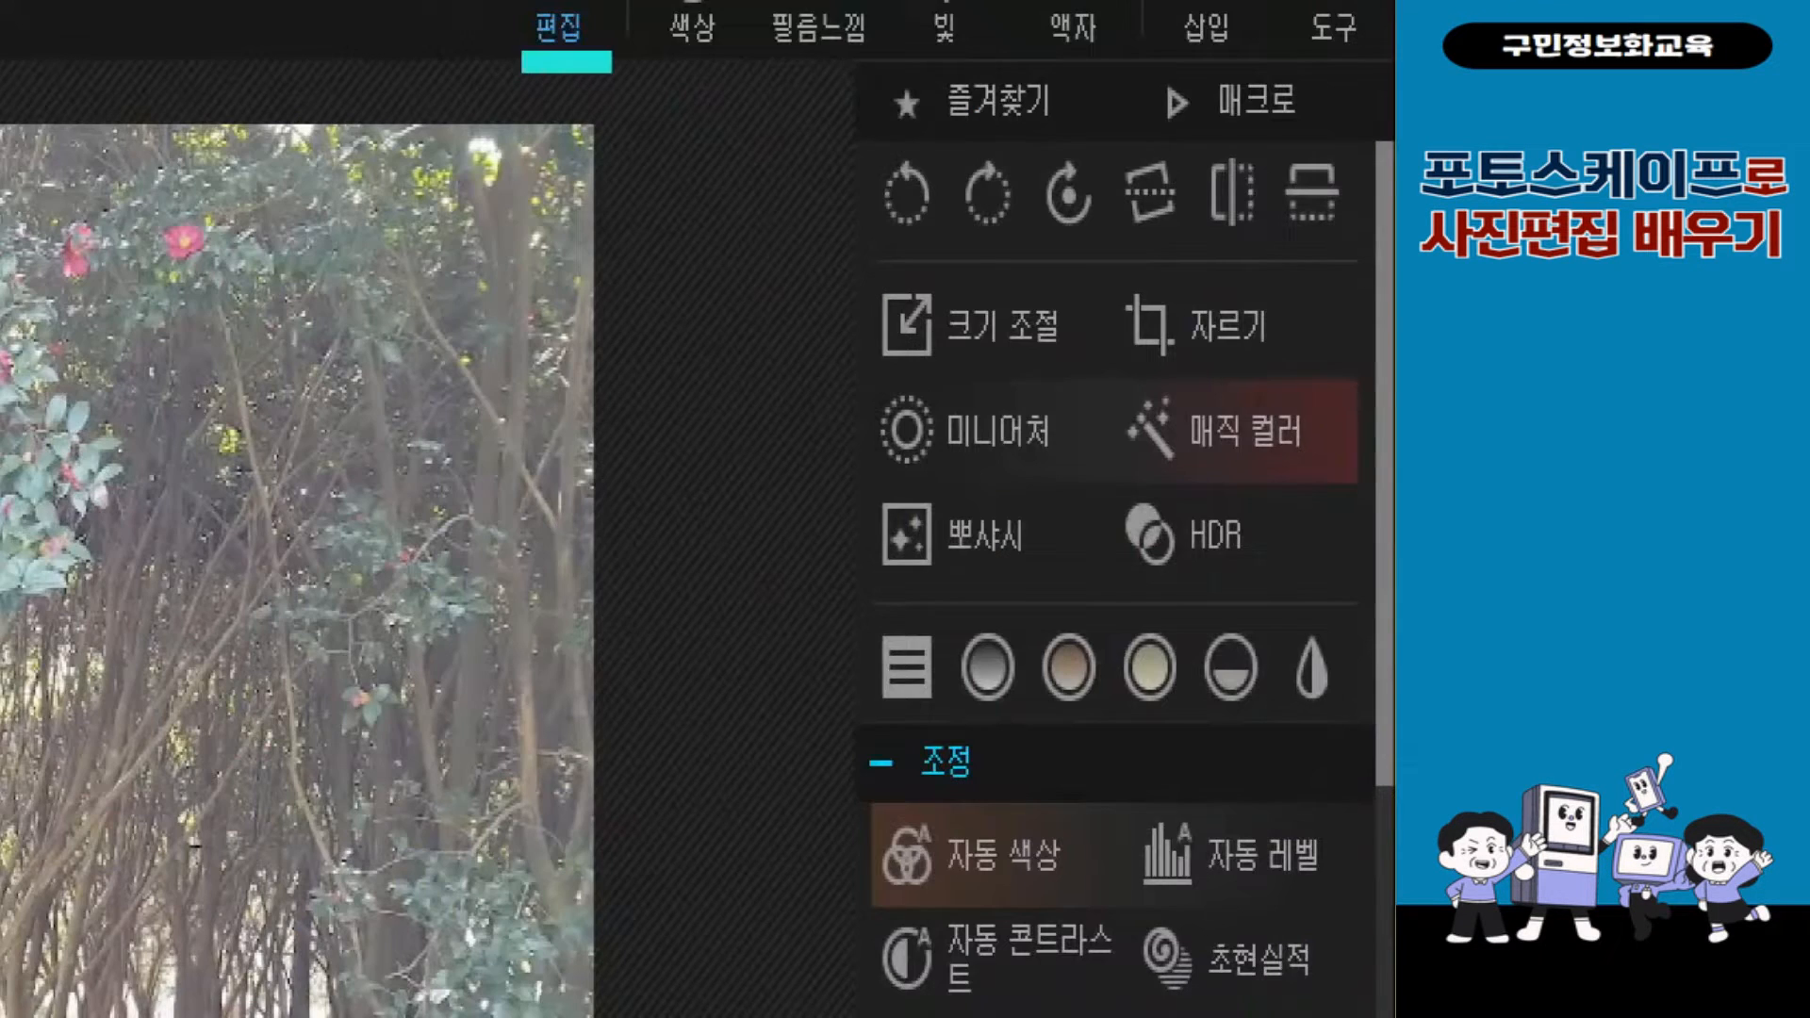
{"action": "left_click_drag", "start_coordinate": [831, 706], "coordinate": [999, 806]}
{"action": "mouse_move", "coordinate": [832, 894]}
{"action": "left_mouse_down"}
{"action": "mouse_move", "coordinate": [978, 1002]}
{"action": "mouse_move", "coordinate": [1137, 1014]}
{"action": "left_mouse_up"}
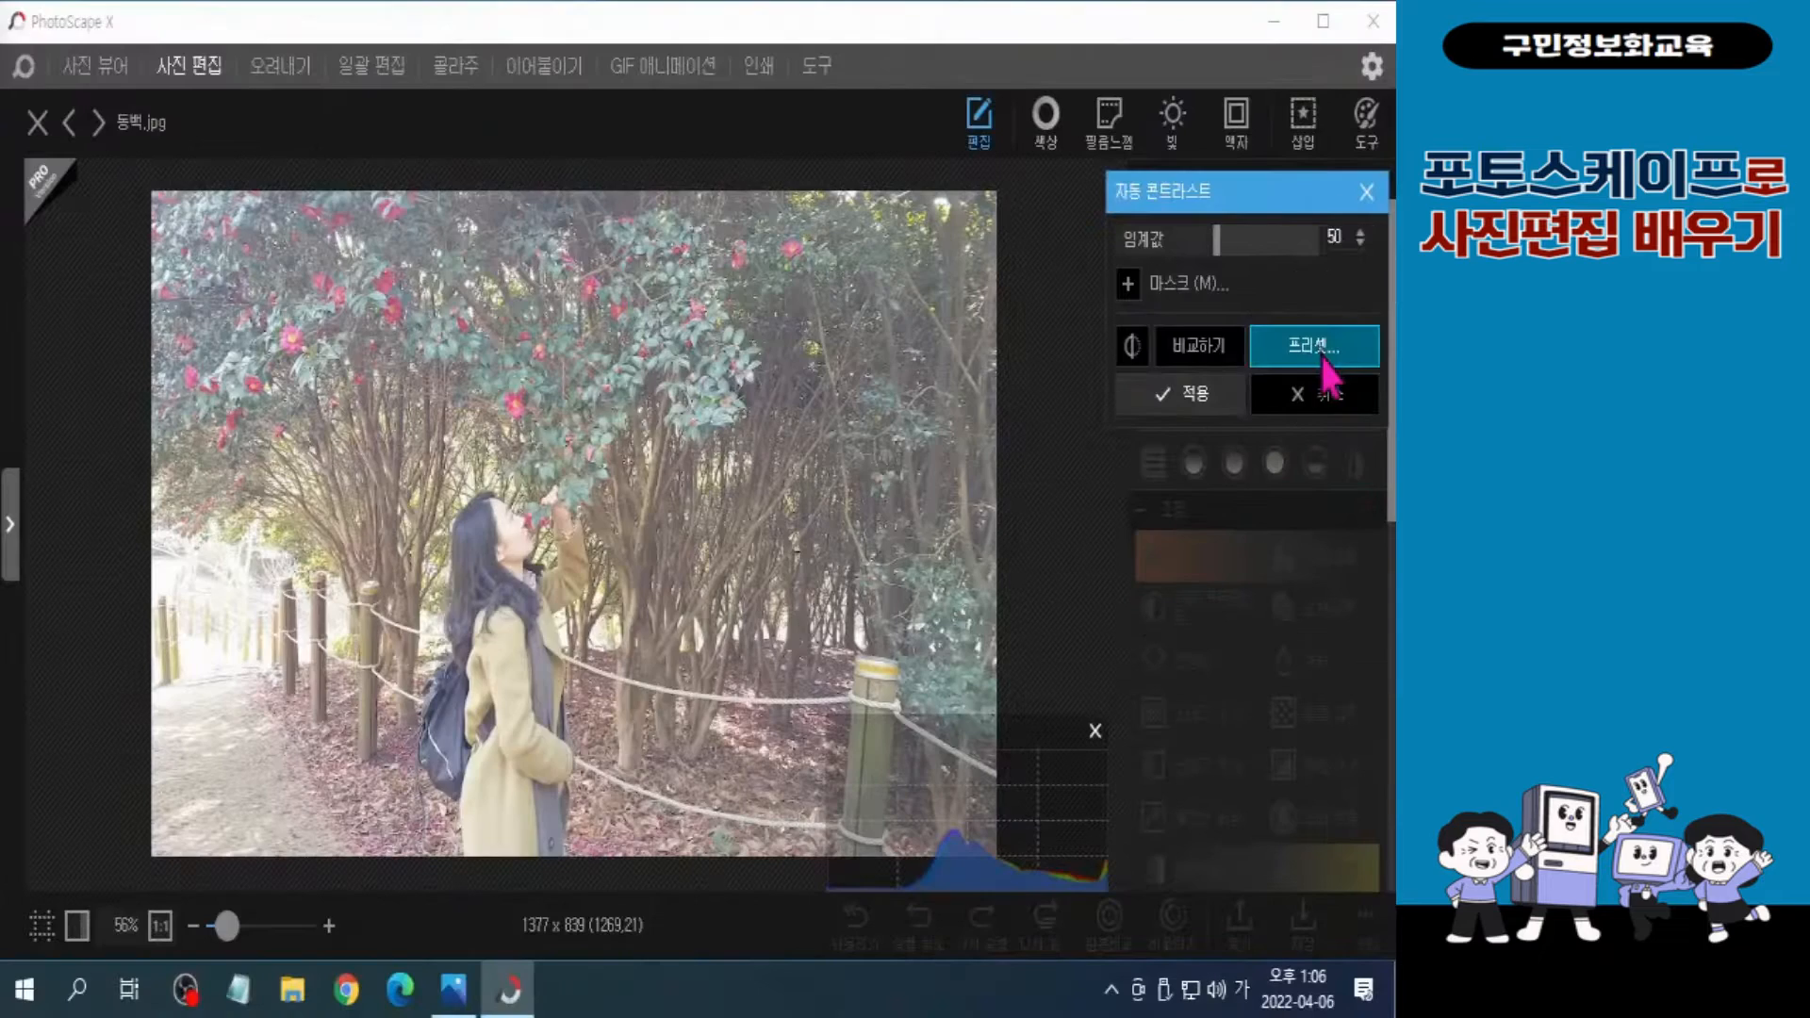
{"action": "left_click", "coordinate": [1320, 349]}
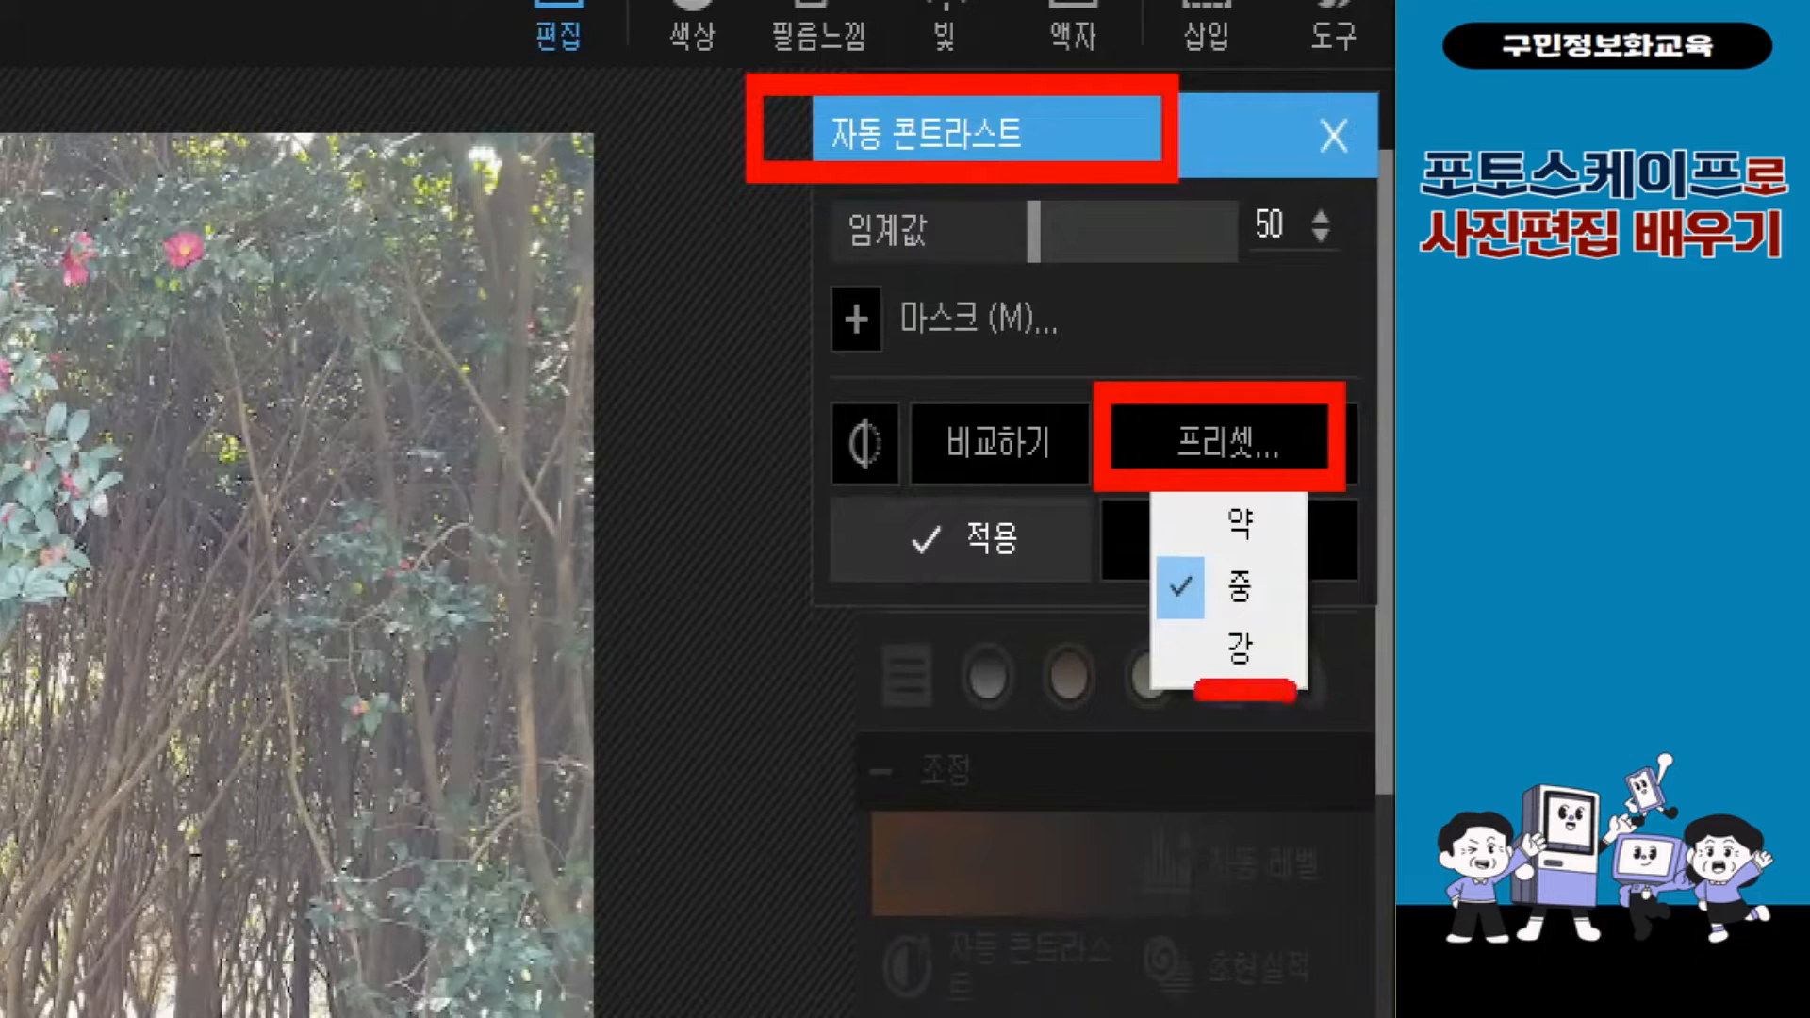
{"action": "left_click", "coordinate": [1240, 647]}
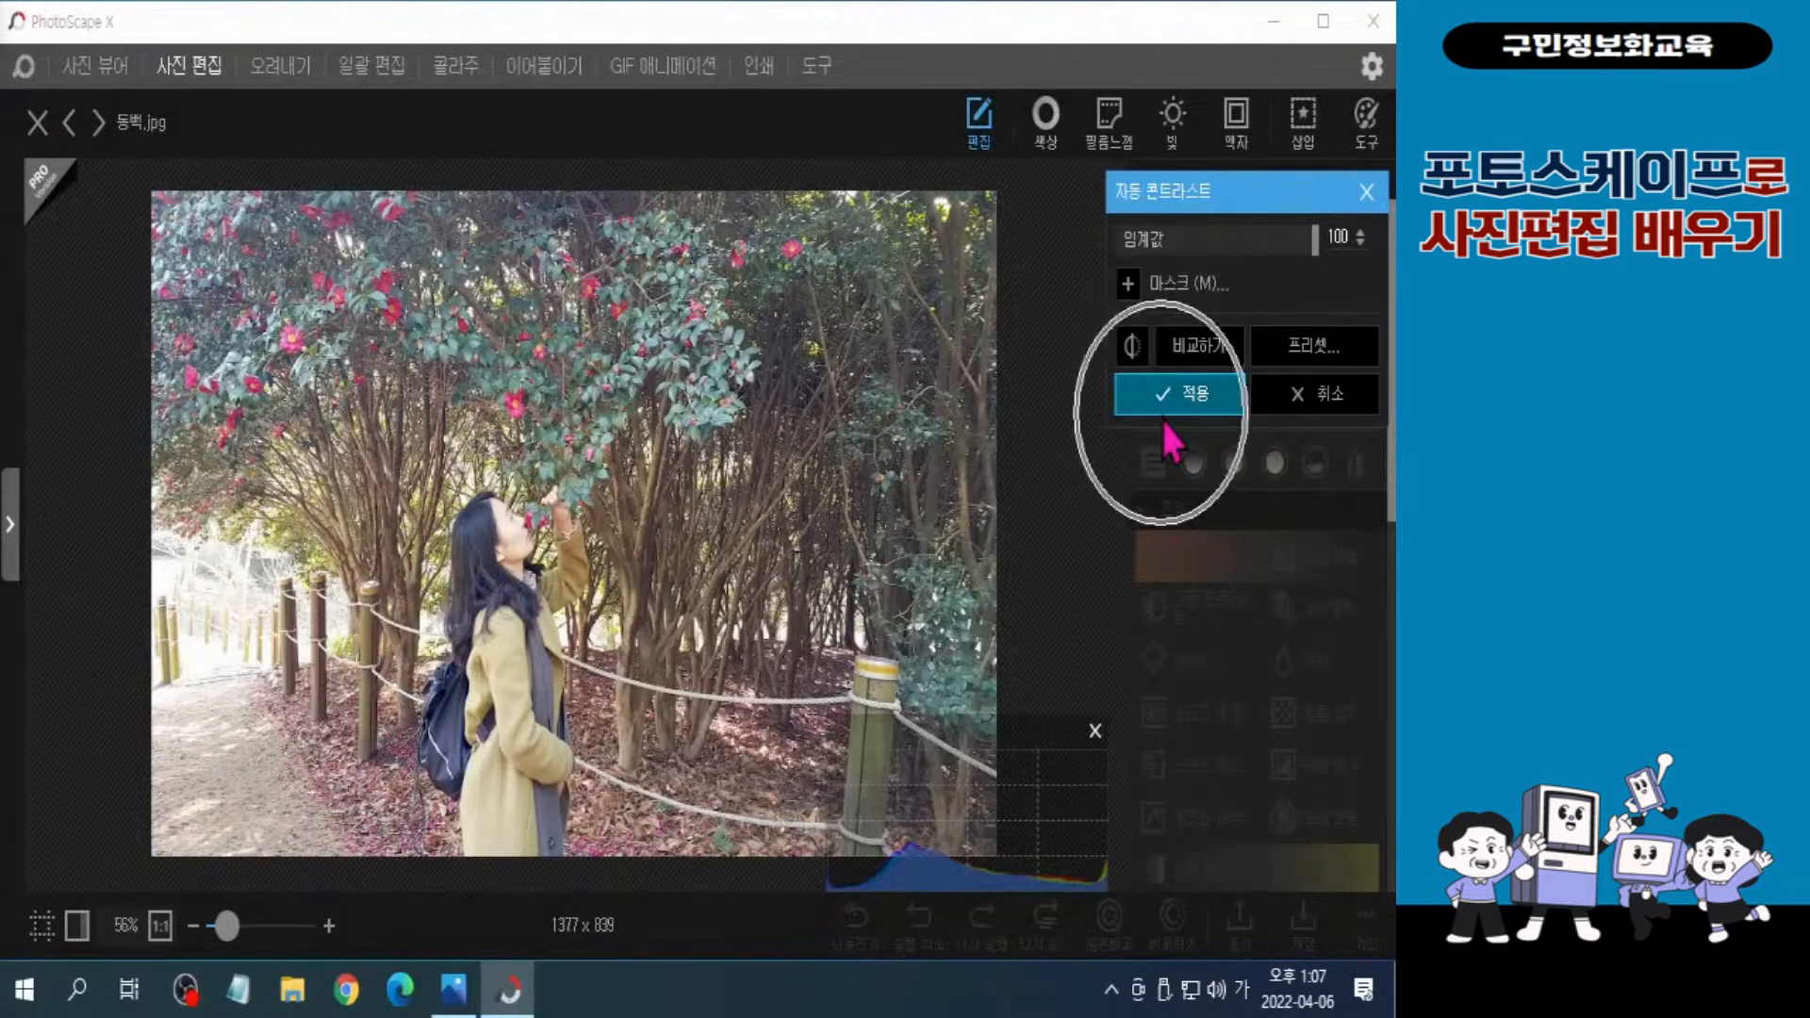
{"action": "left_click", "coordinate": [1174, 396]}
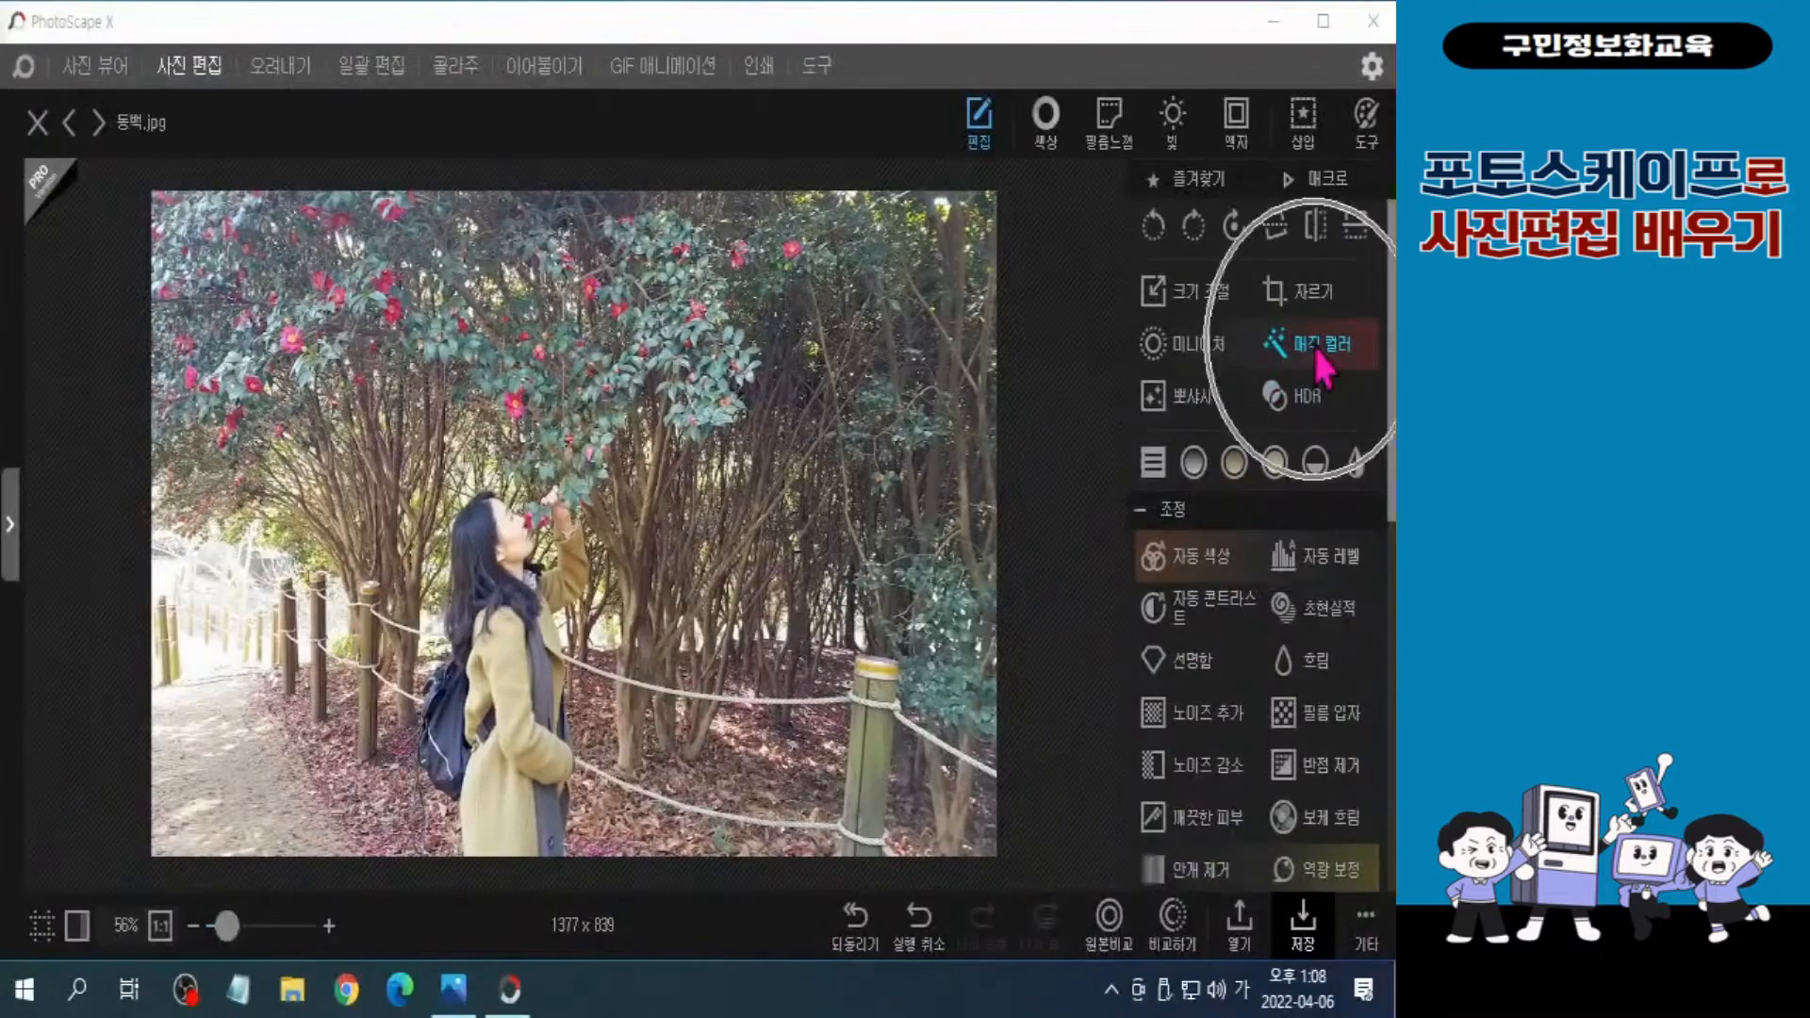
Step: Apply Magic Color (매직 컬러) to the photo with 매직 컬러 at 70 and 매직 컬러 (밝게) at 50
{"action": "left_click", "coordinate": [1314, 343]}
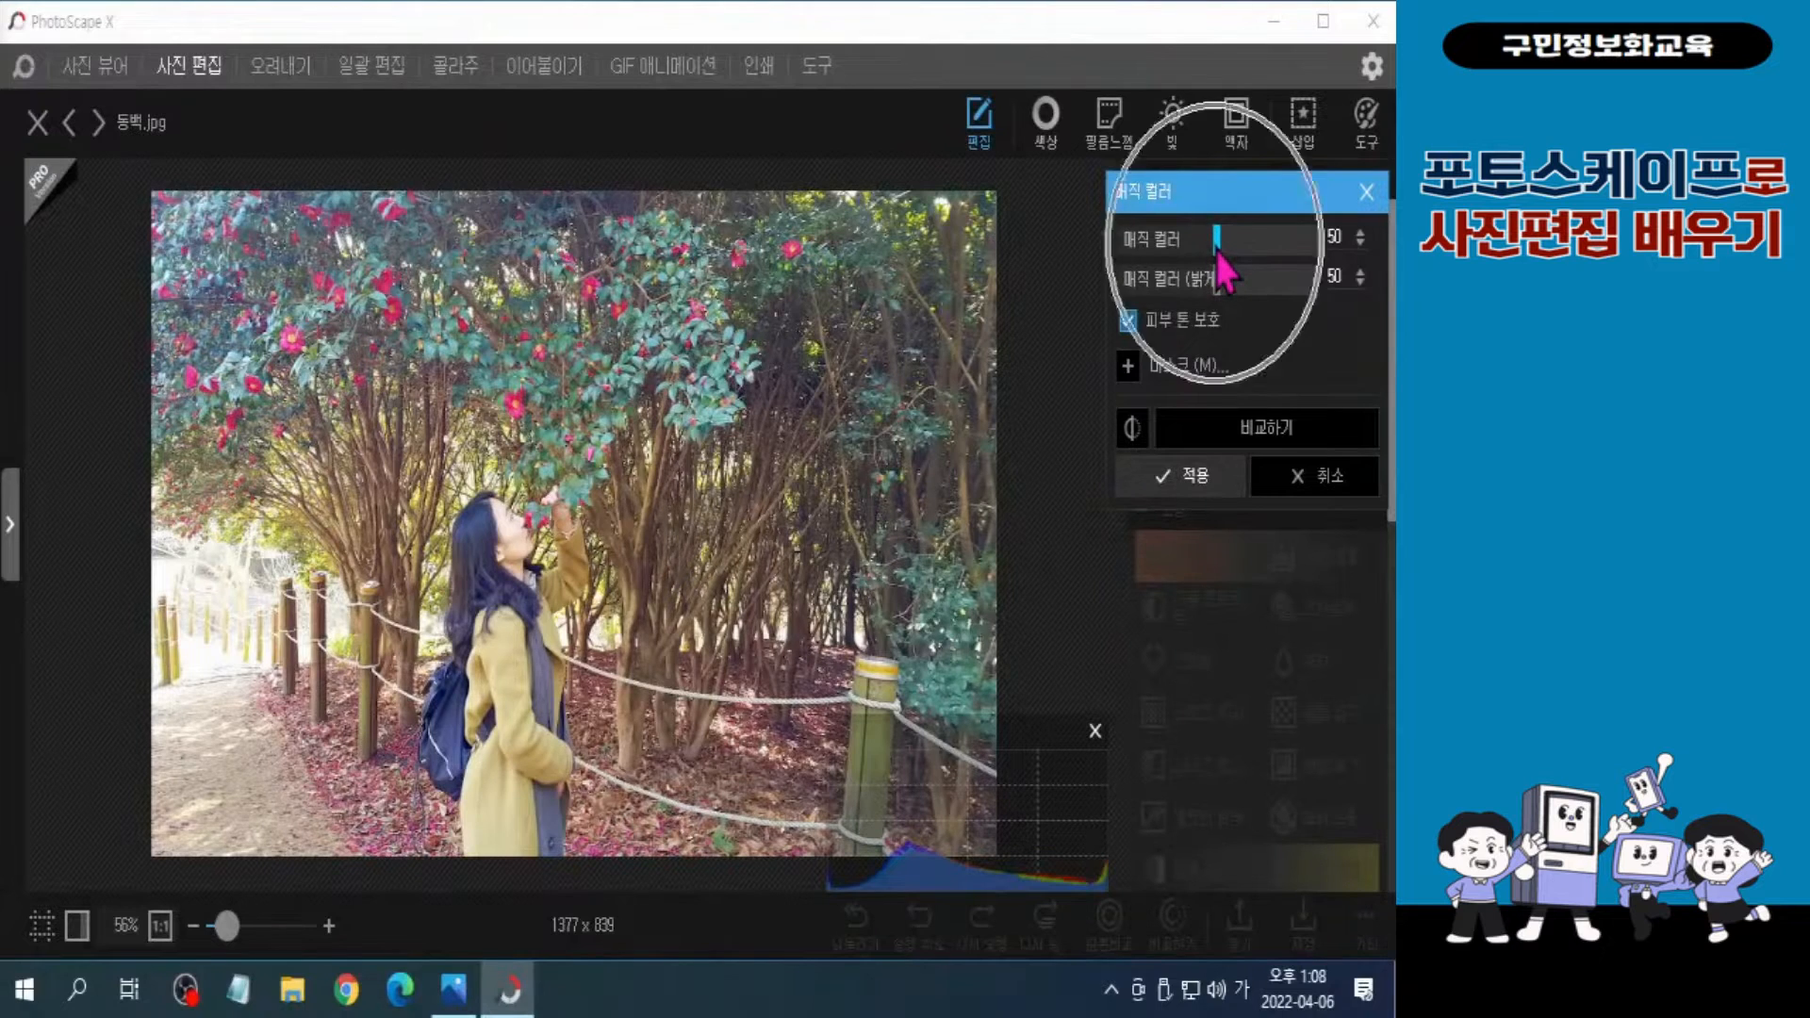
{"action": "mouse_move", "coordinate": [1216, 253]}
{"action": "left_mouse_down"}
{"action": "mouse_move", "coordinate": [1273, 257]}
{"action": "mouse_move", "coordinate": [1255, 252]}
{"action": "left_mouse_up"}
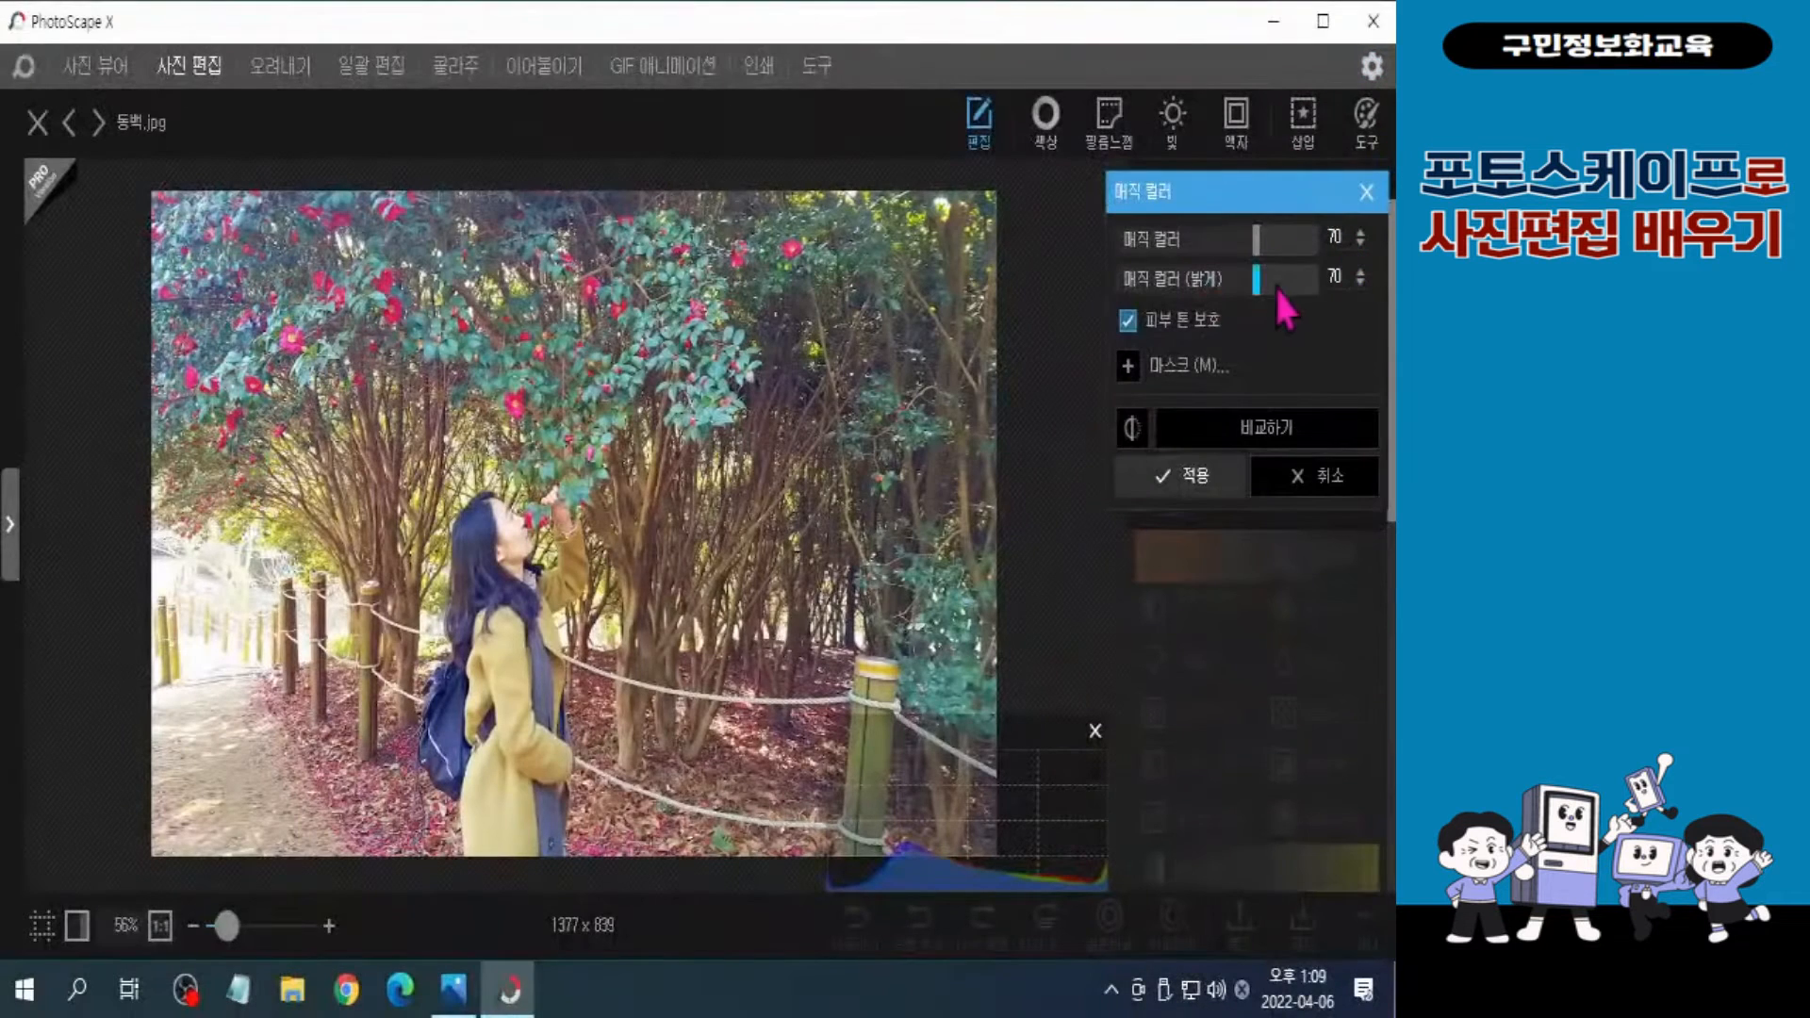
{"action": "left_click_drag", "start_coordinate": [1257, 281], "coordinate": [1217, 284]}
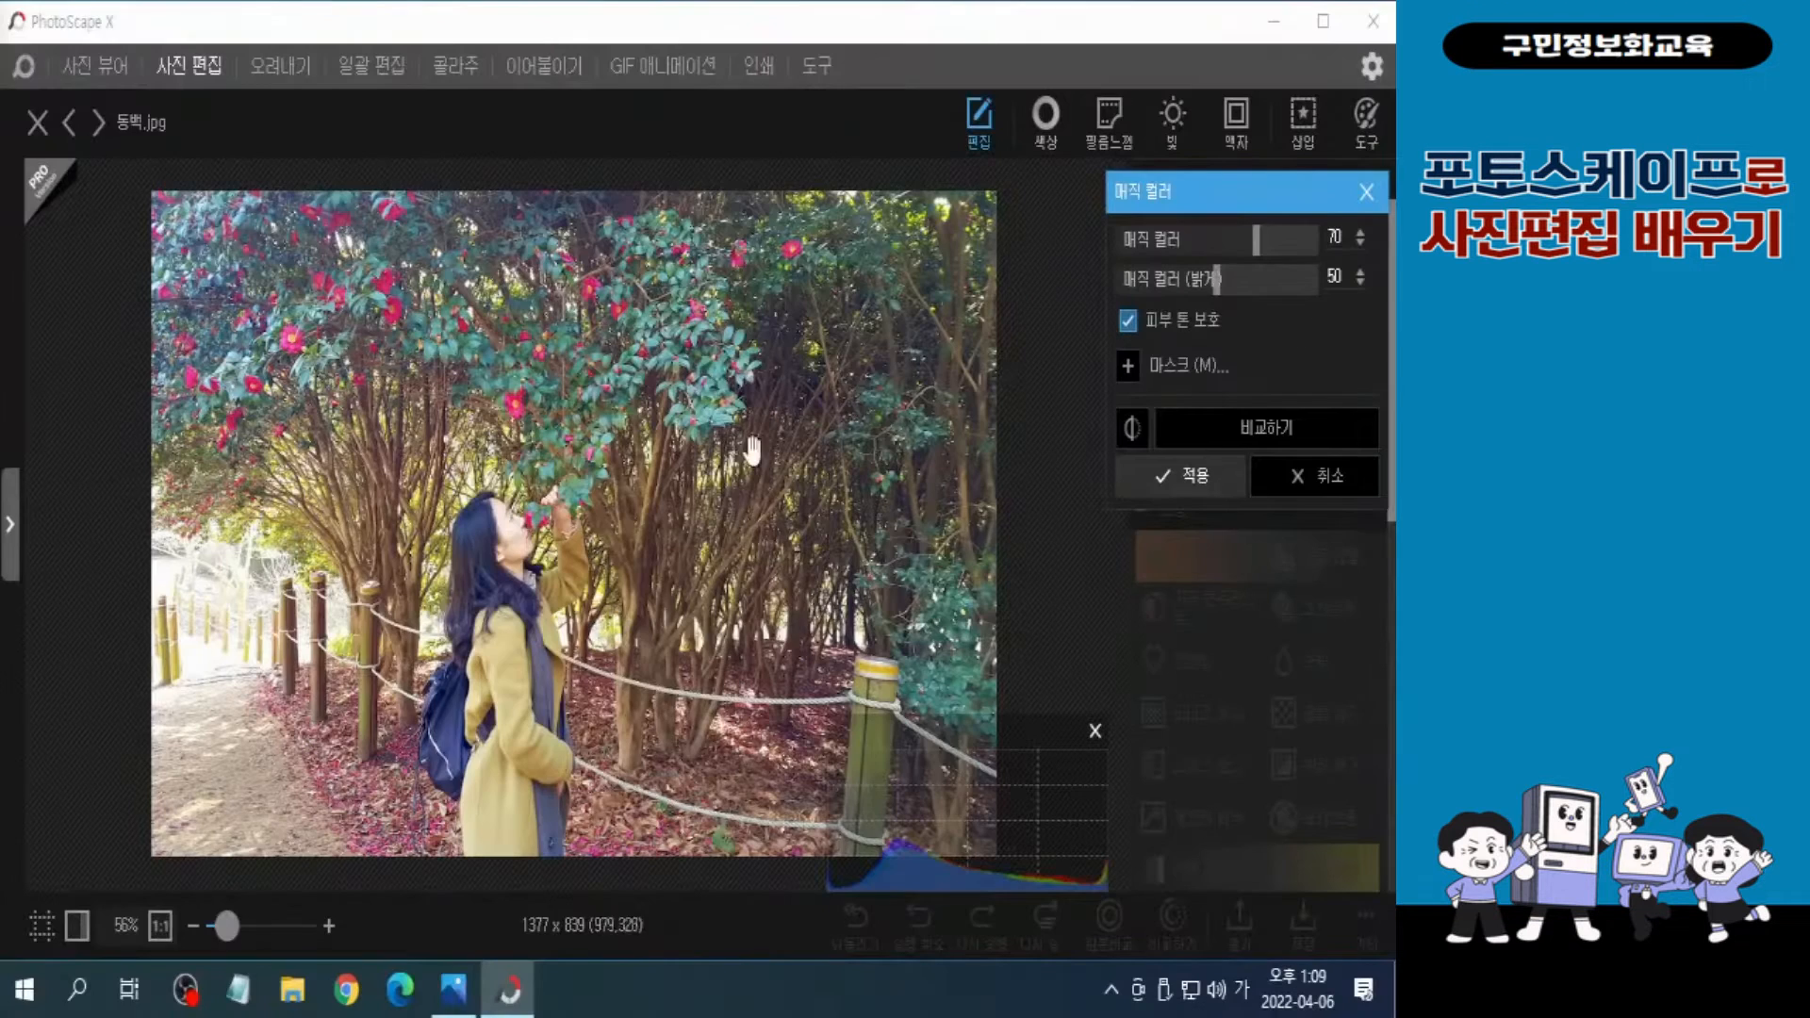
{"action": "left_click", "coordinate": [1188, 488]}
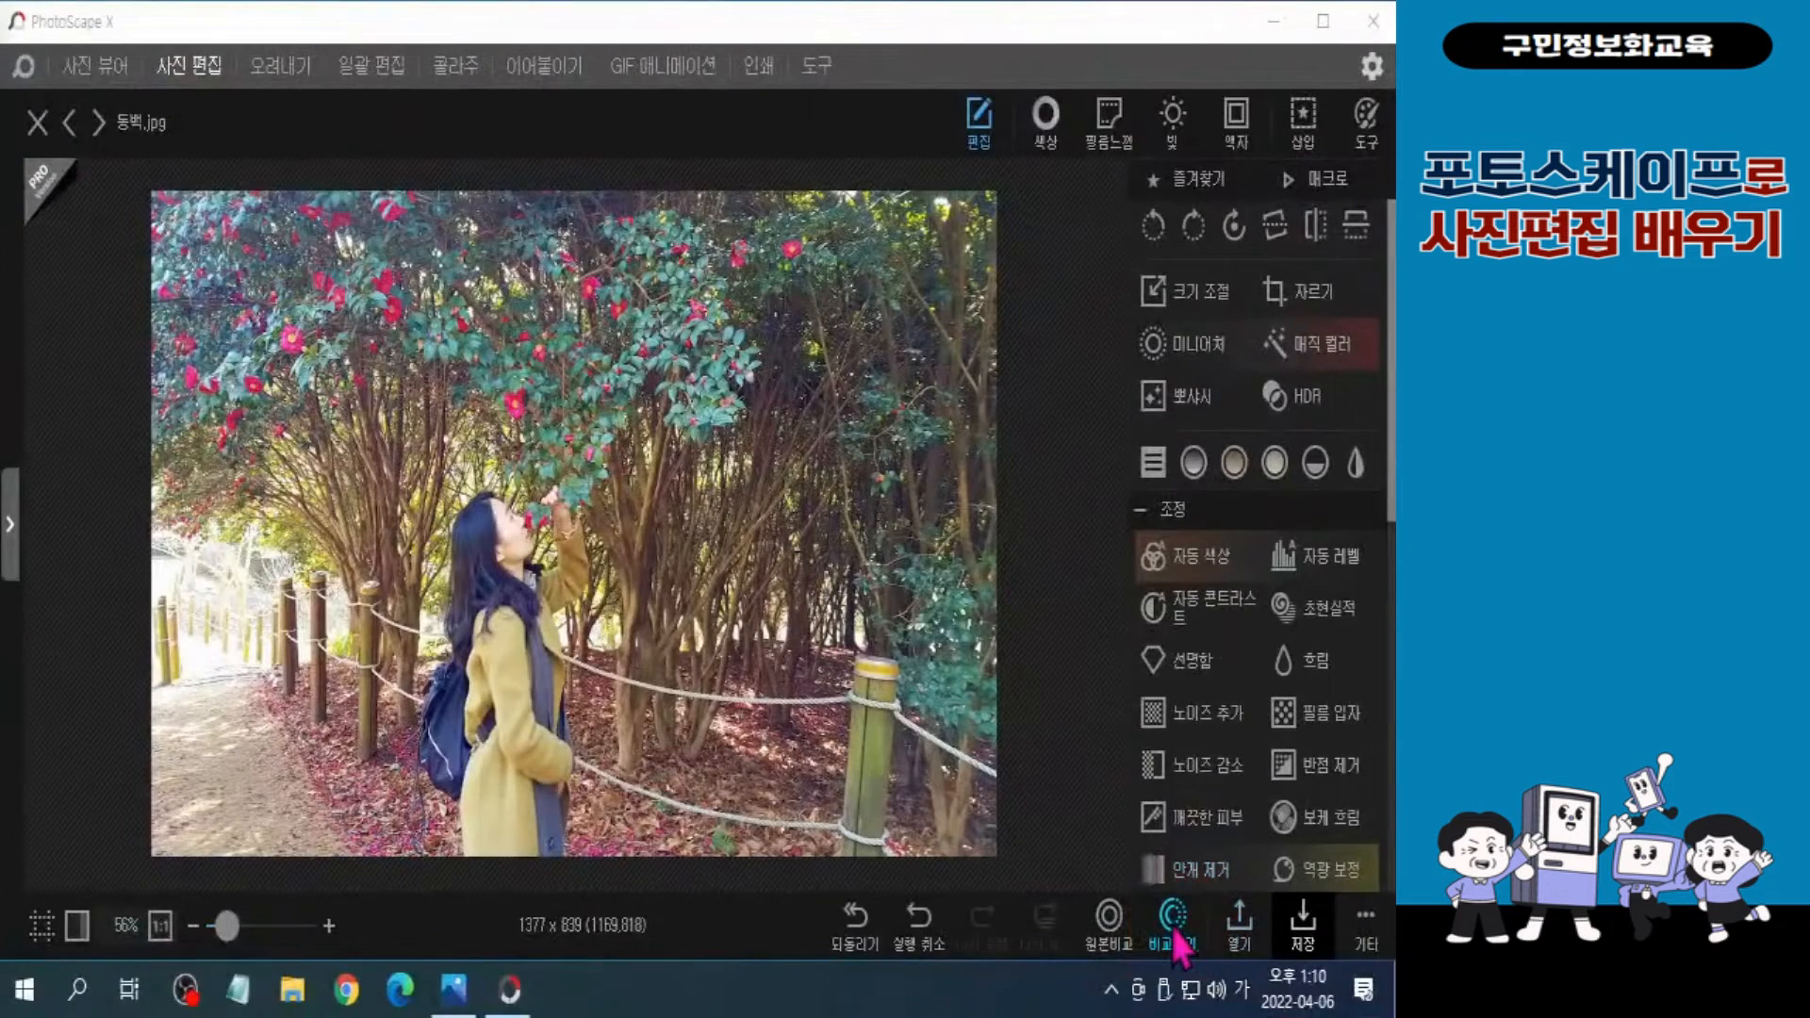
Step: Compare the edited photo with its state before the last edit and with the original image
{"action": "left_click", "coordinate": [1178, 937]}
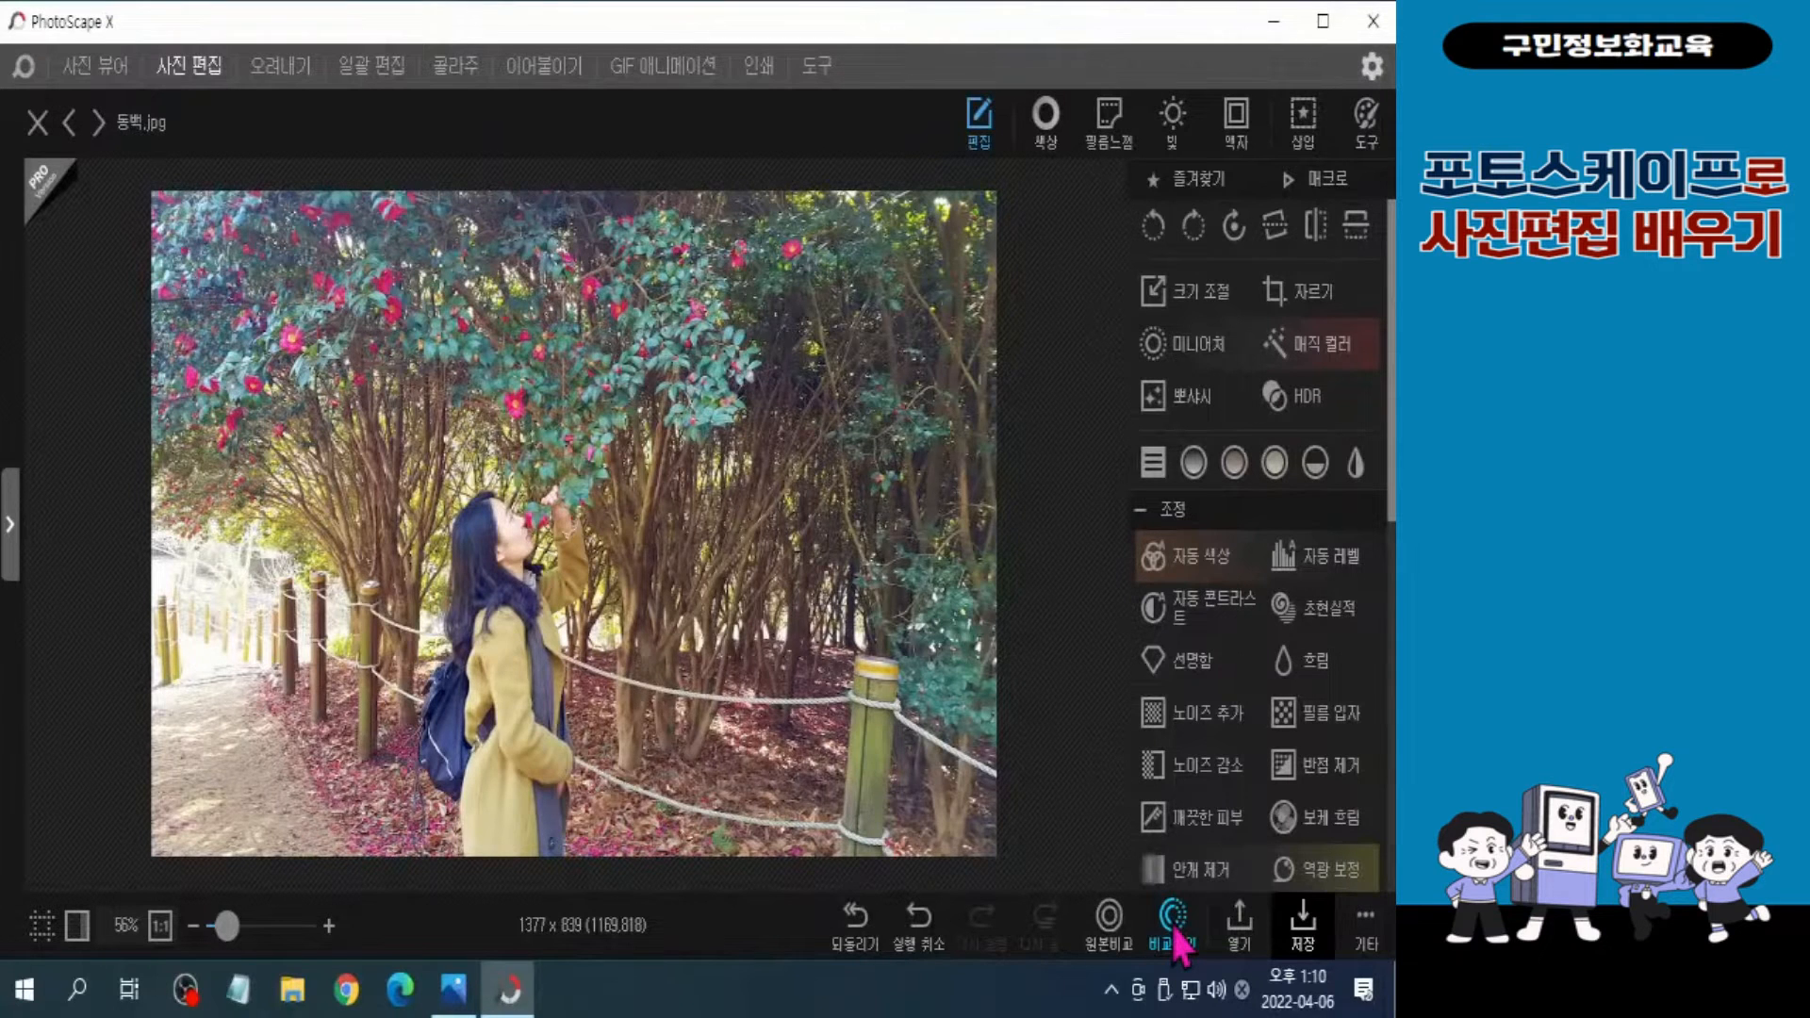
{"action": "left_click", "coordinate": [1178, 942]}
{"action": "left_click", "coordinate": [1171, 922]}
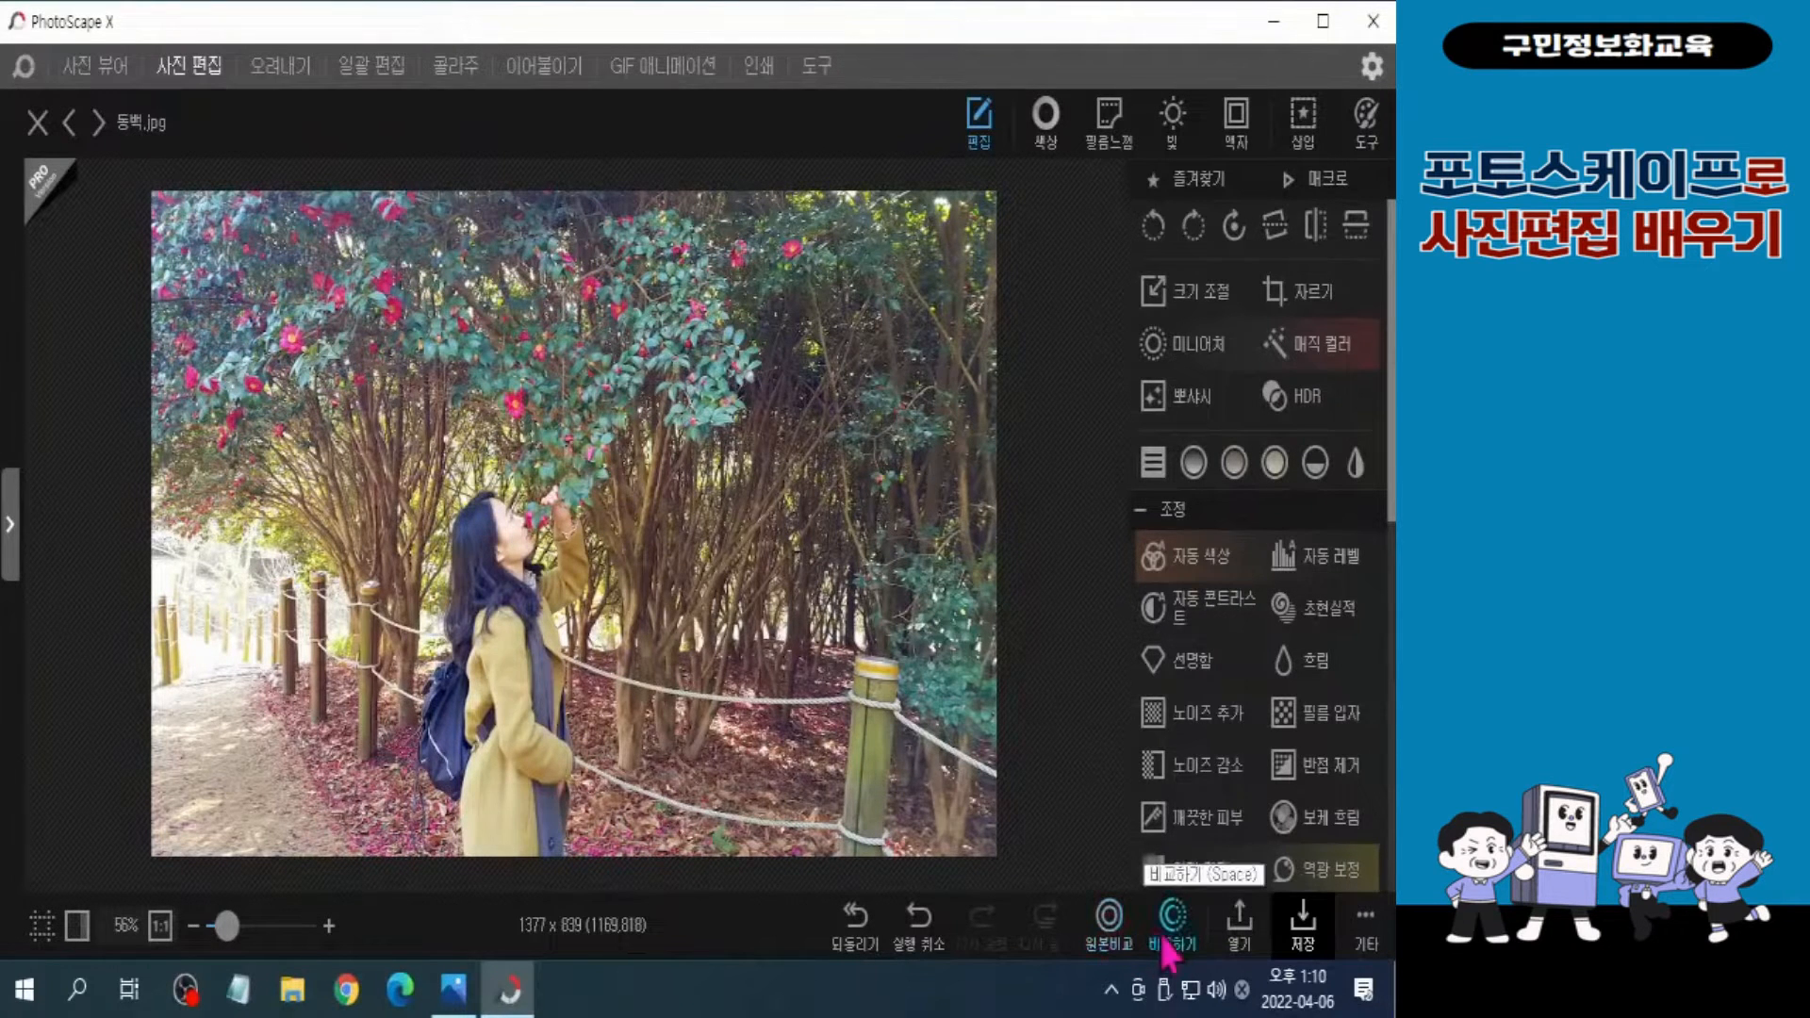
{"action": "left_click", "coordinate": [1113, 950]}
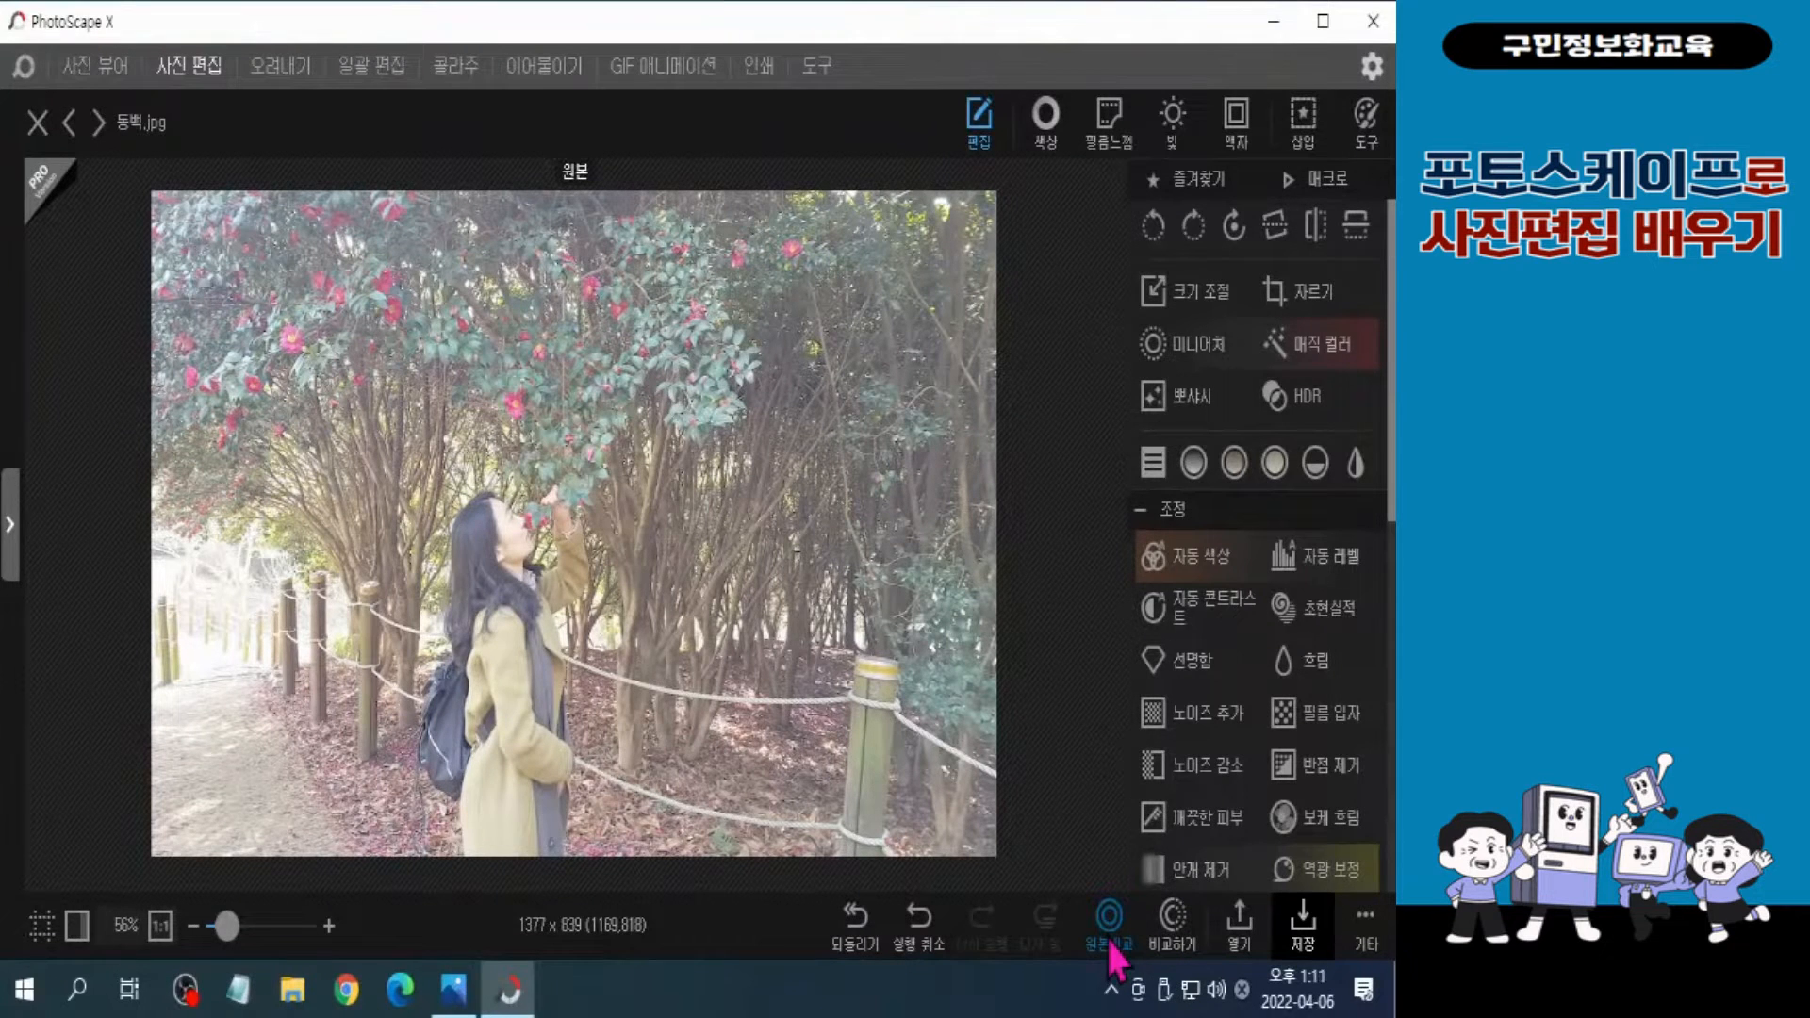
{"action": "left_click", "coordinate": [1117, 960]}
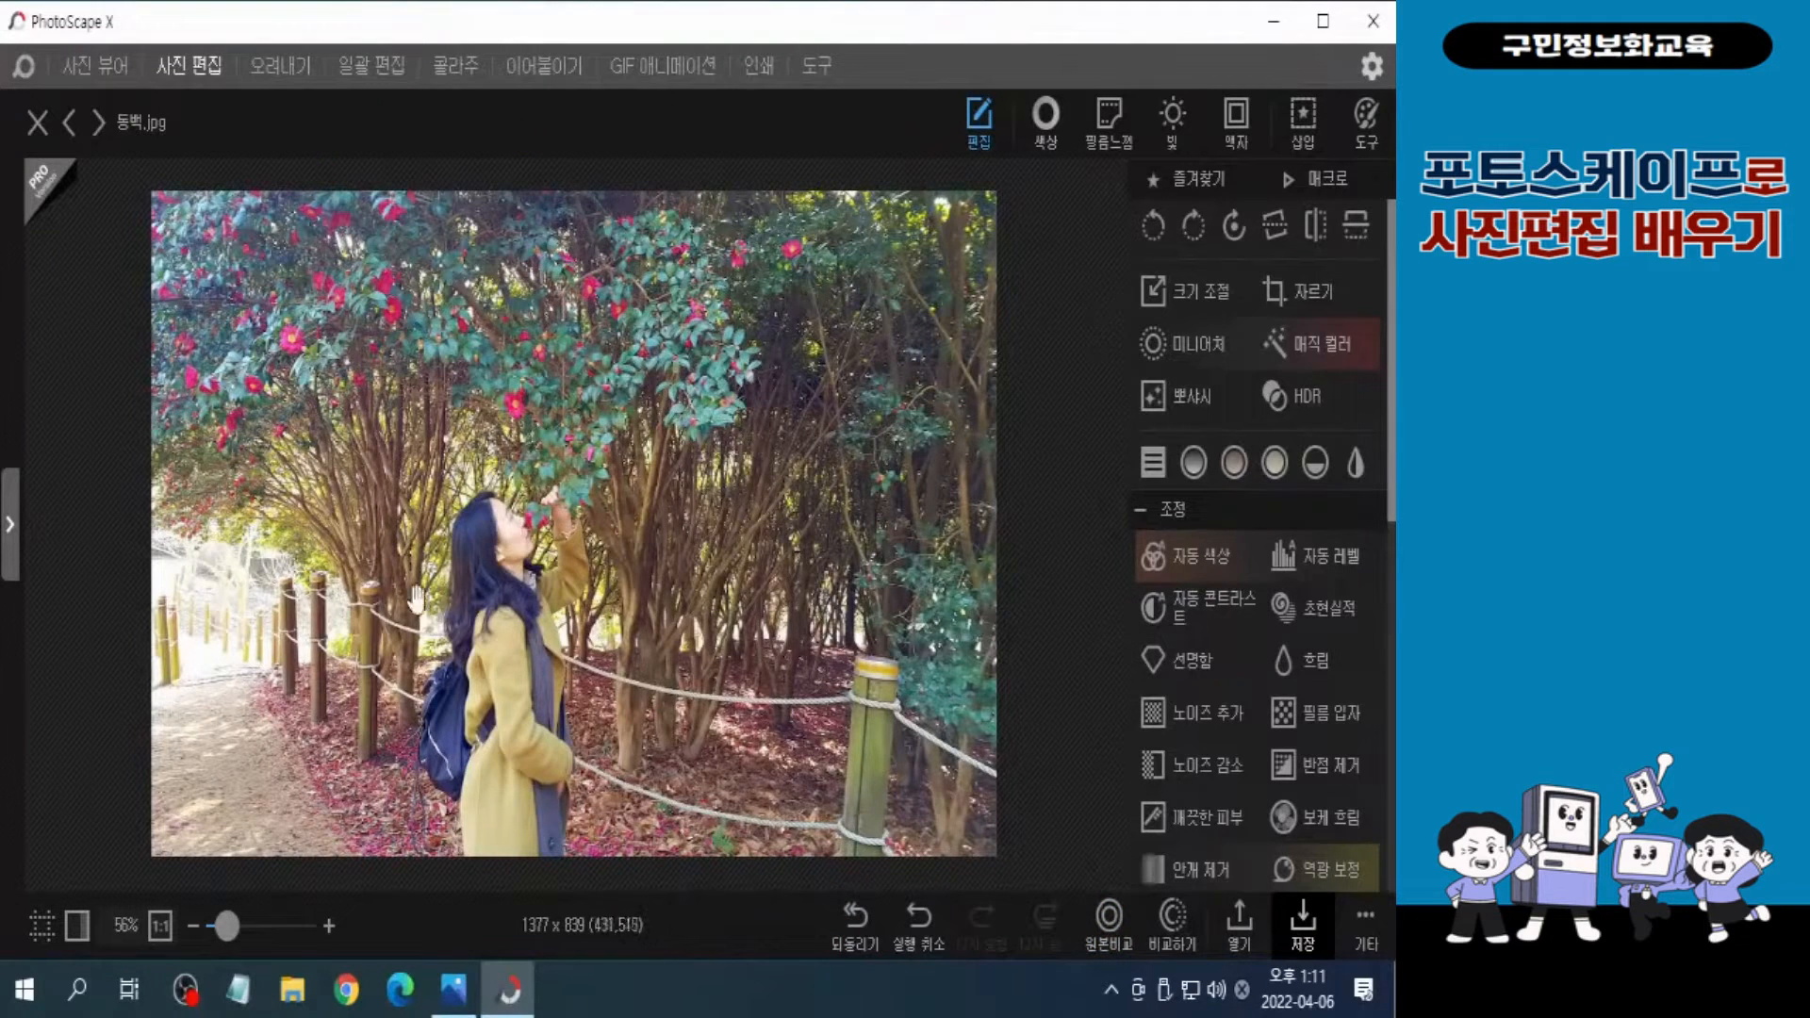
{"action": "left_click", "coordinate": [1120, 938]}
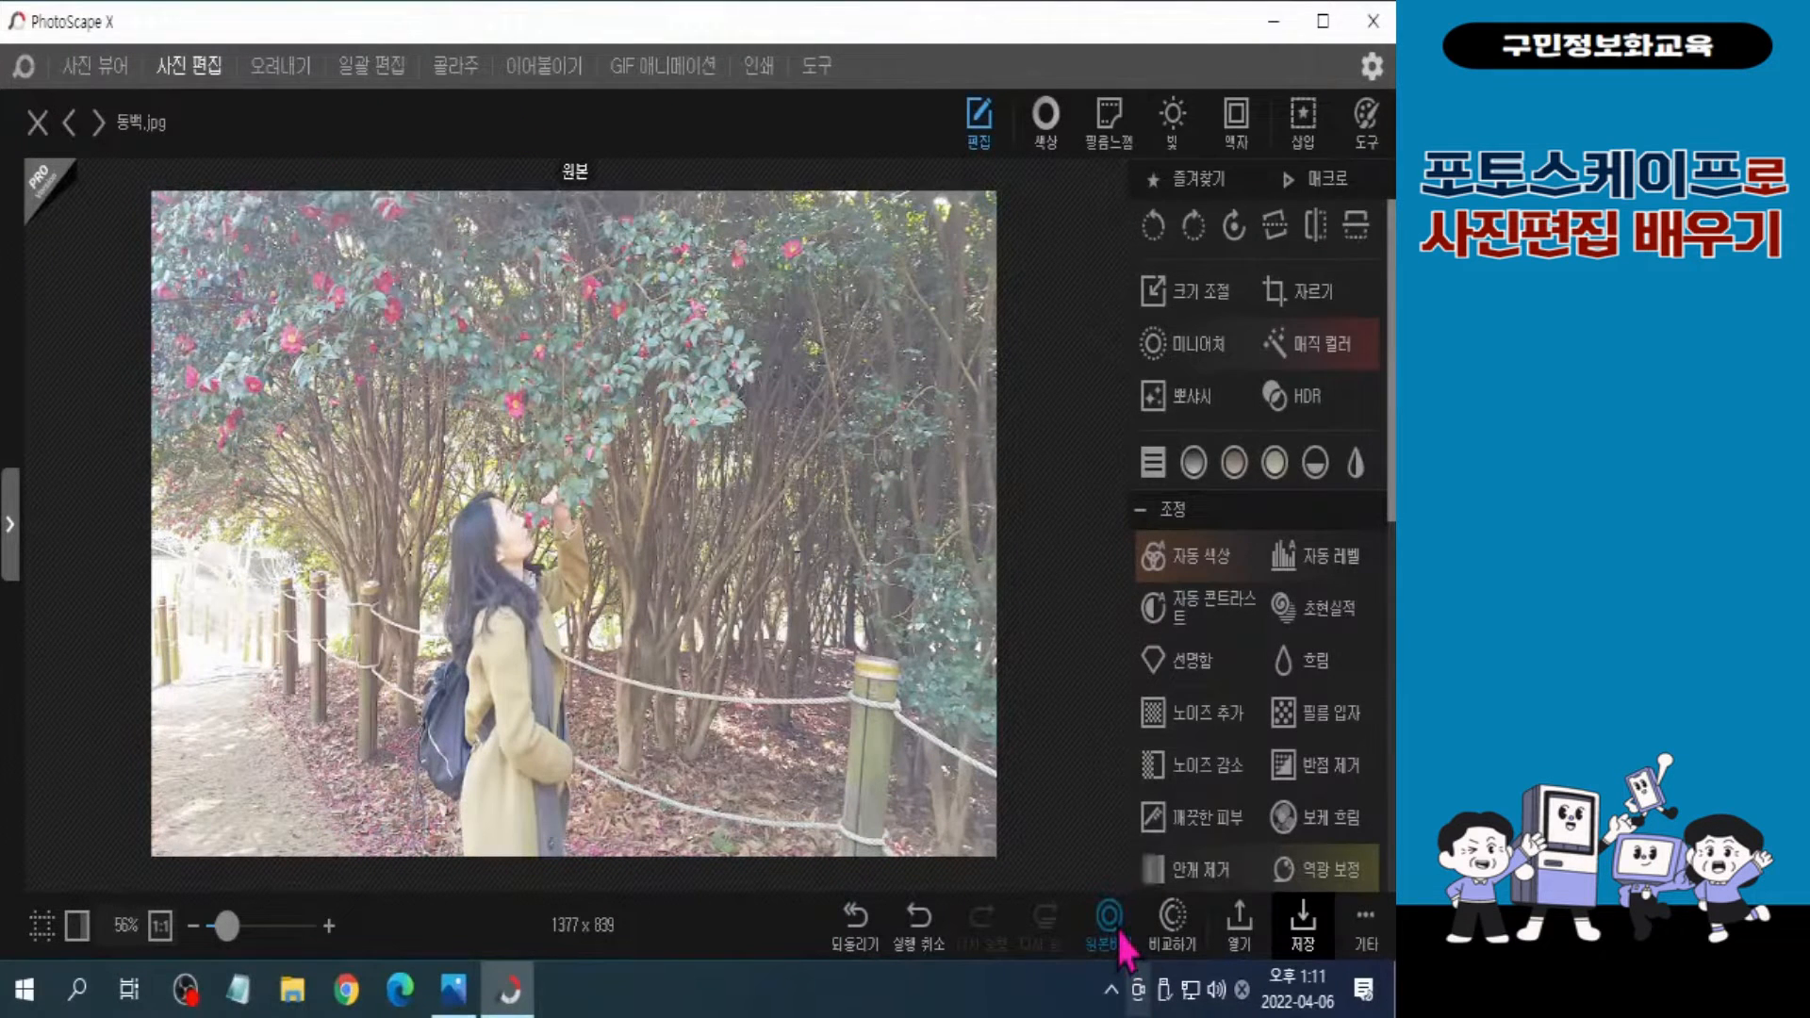
{"action": "left_click", "coordinate": [1122, 943]}
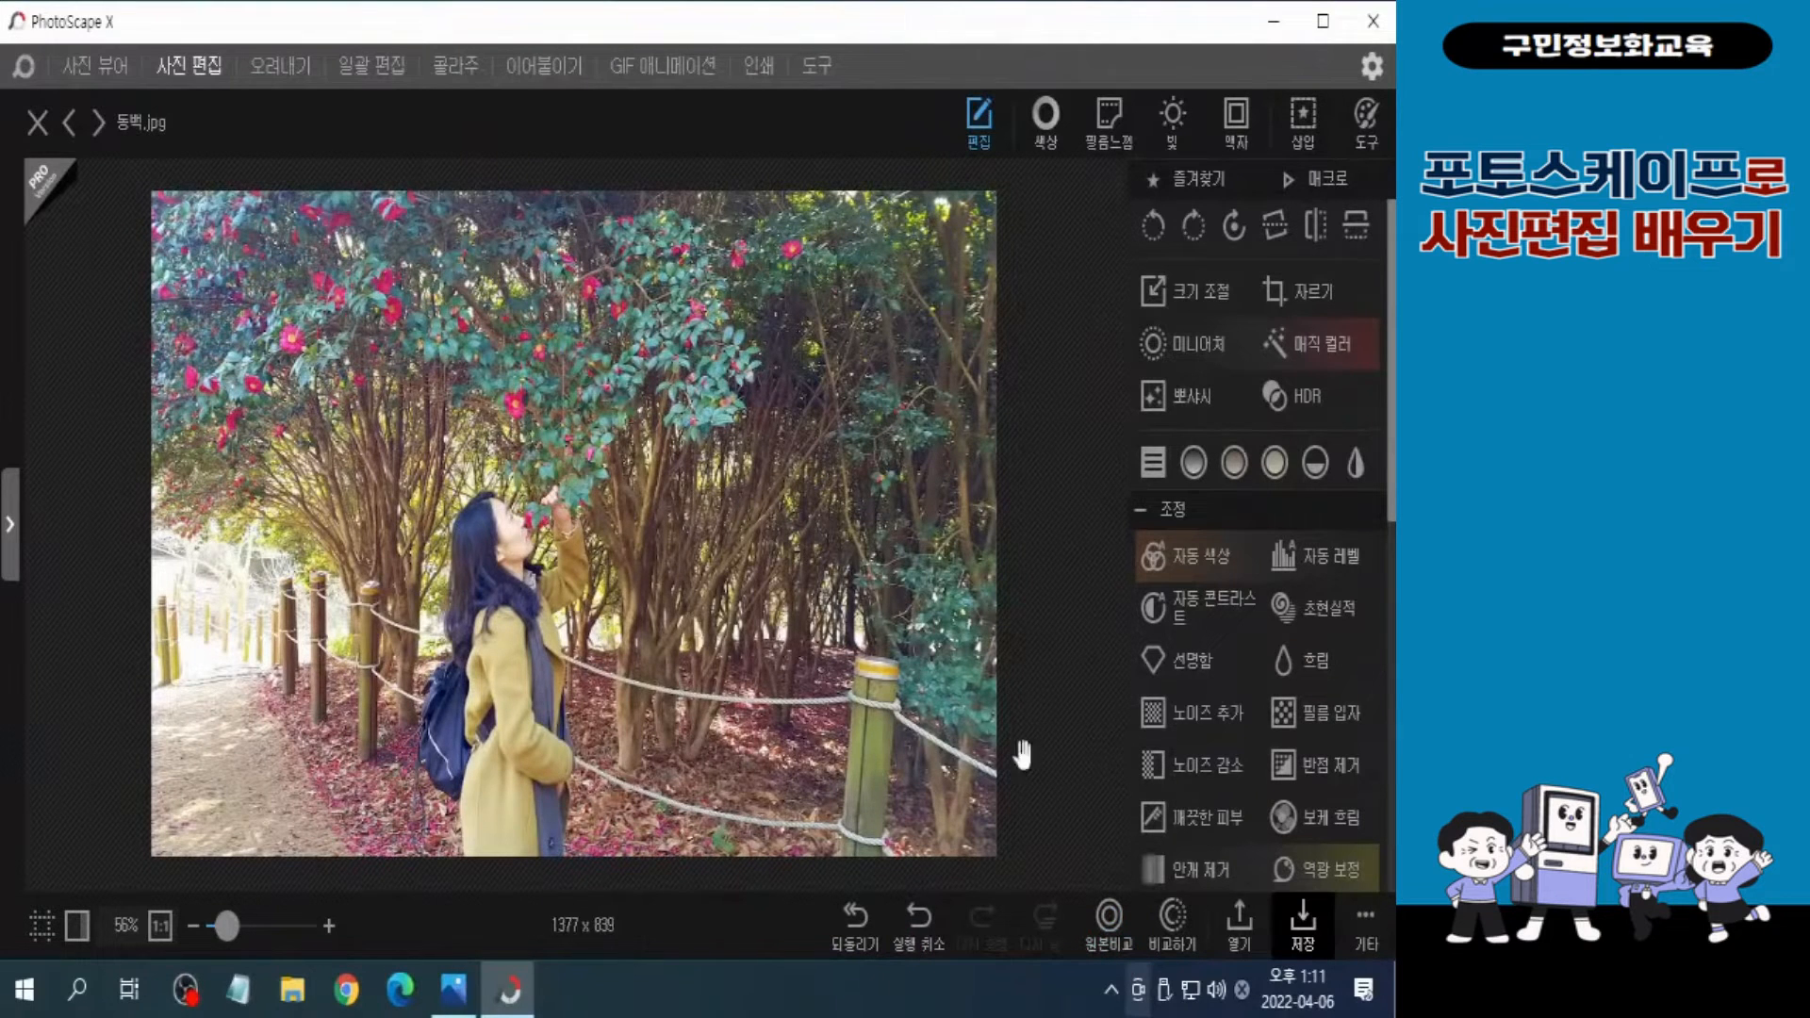
Step: Save the edited photo as a new JPEG named 동백 완성 in the 2장 folder
{"action": "left_click", "coordinate": [1378, 952]}
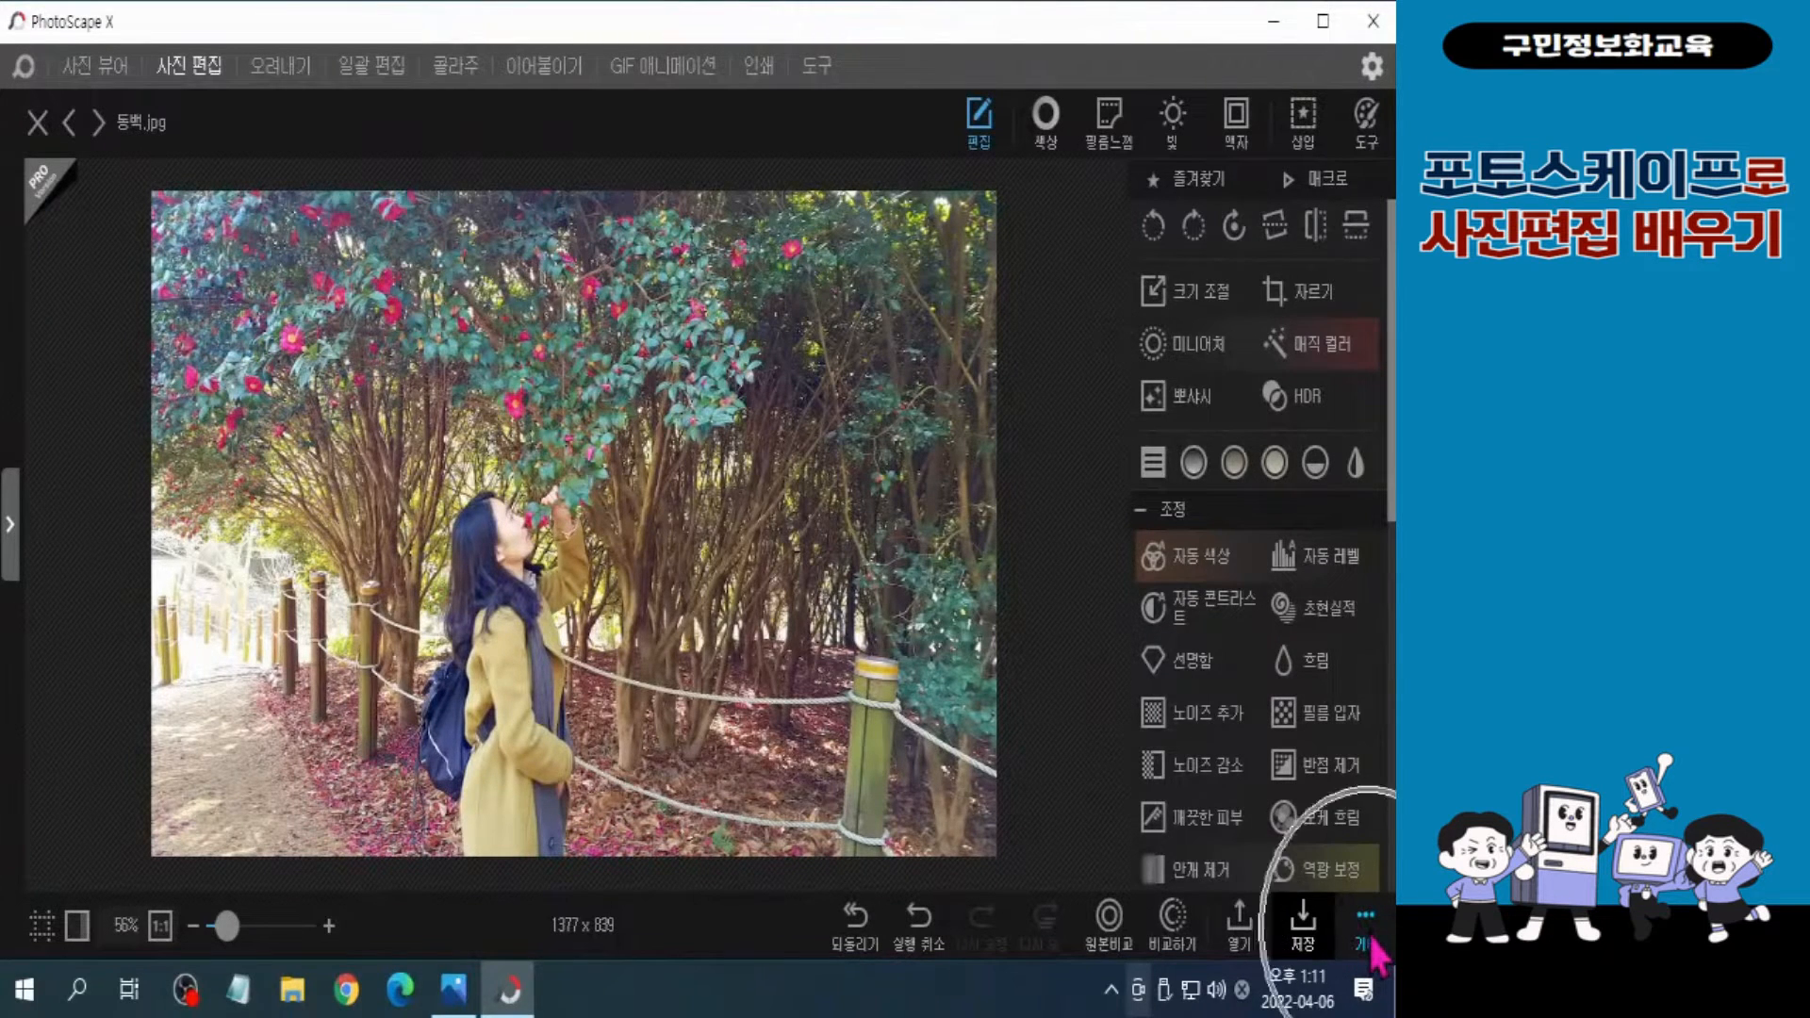
{"action": "key", "text": "ctrl"}
{"action": "key", "text": "ctrl"}
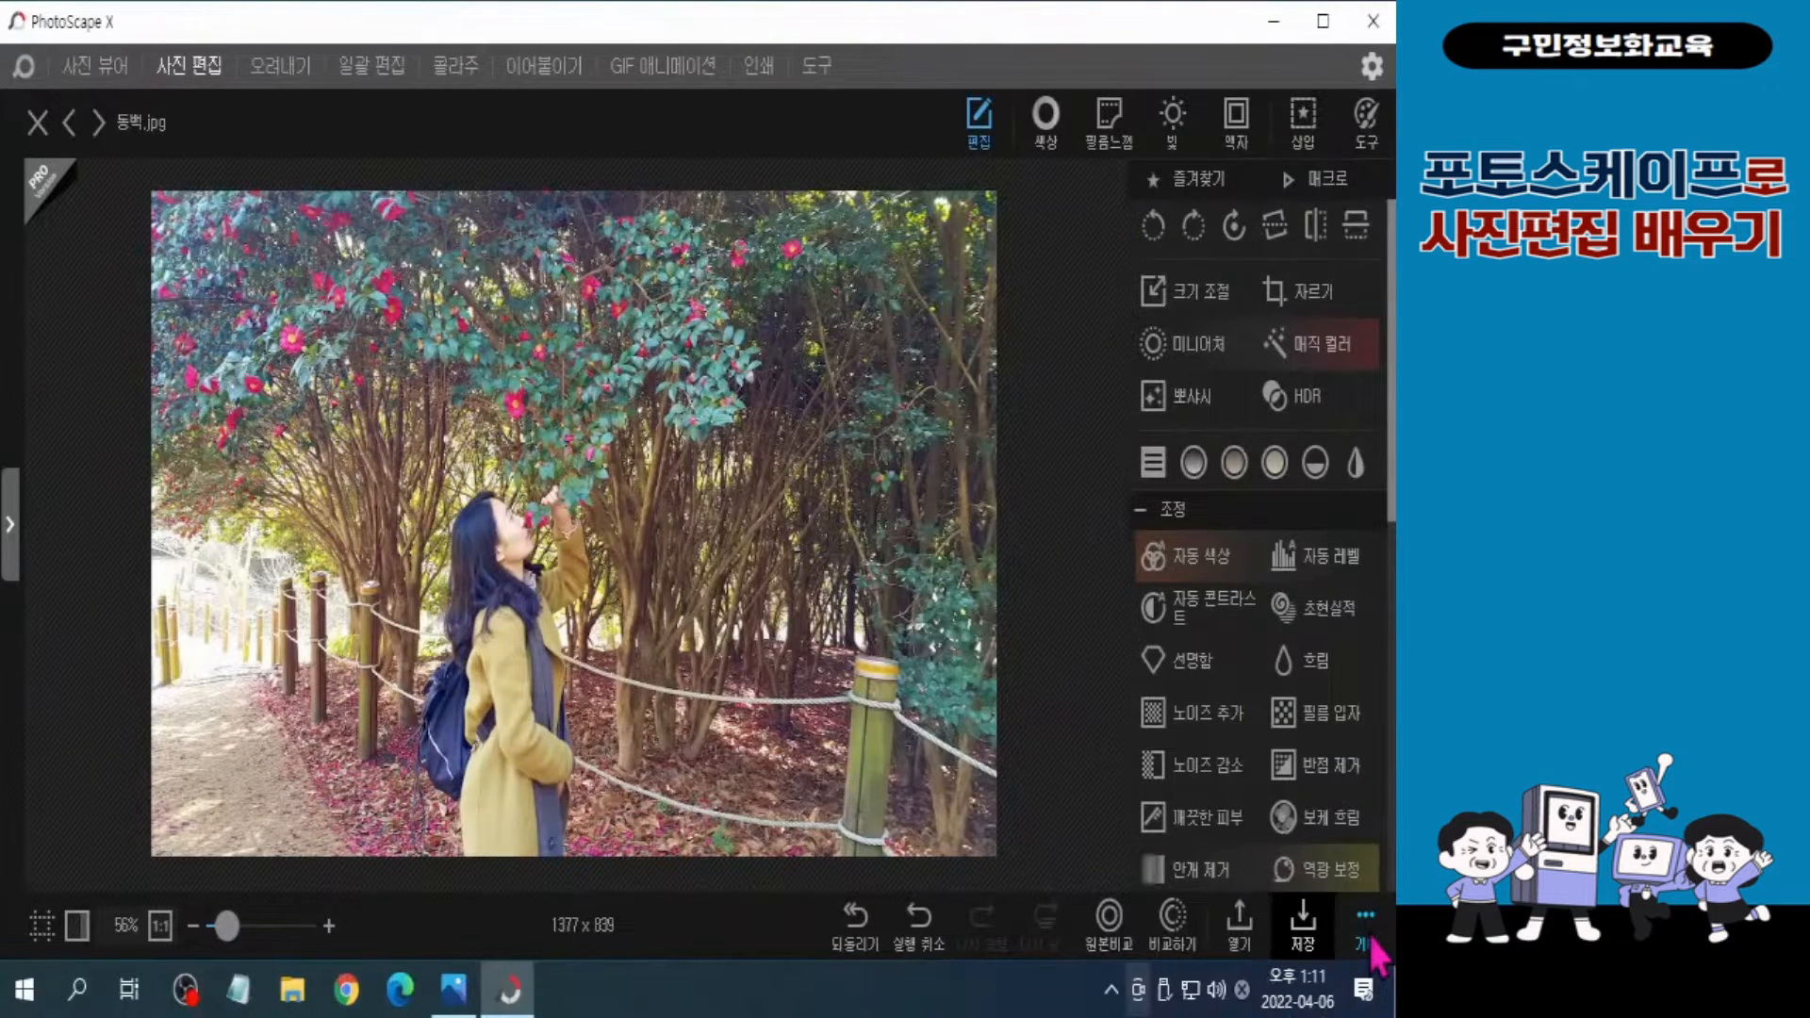
{"action": "left_click", "coordinate": [1374, 943]}
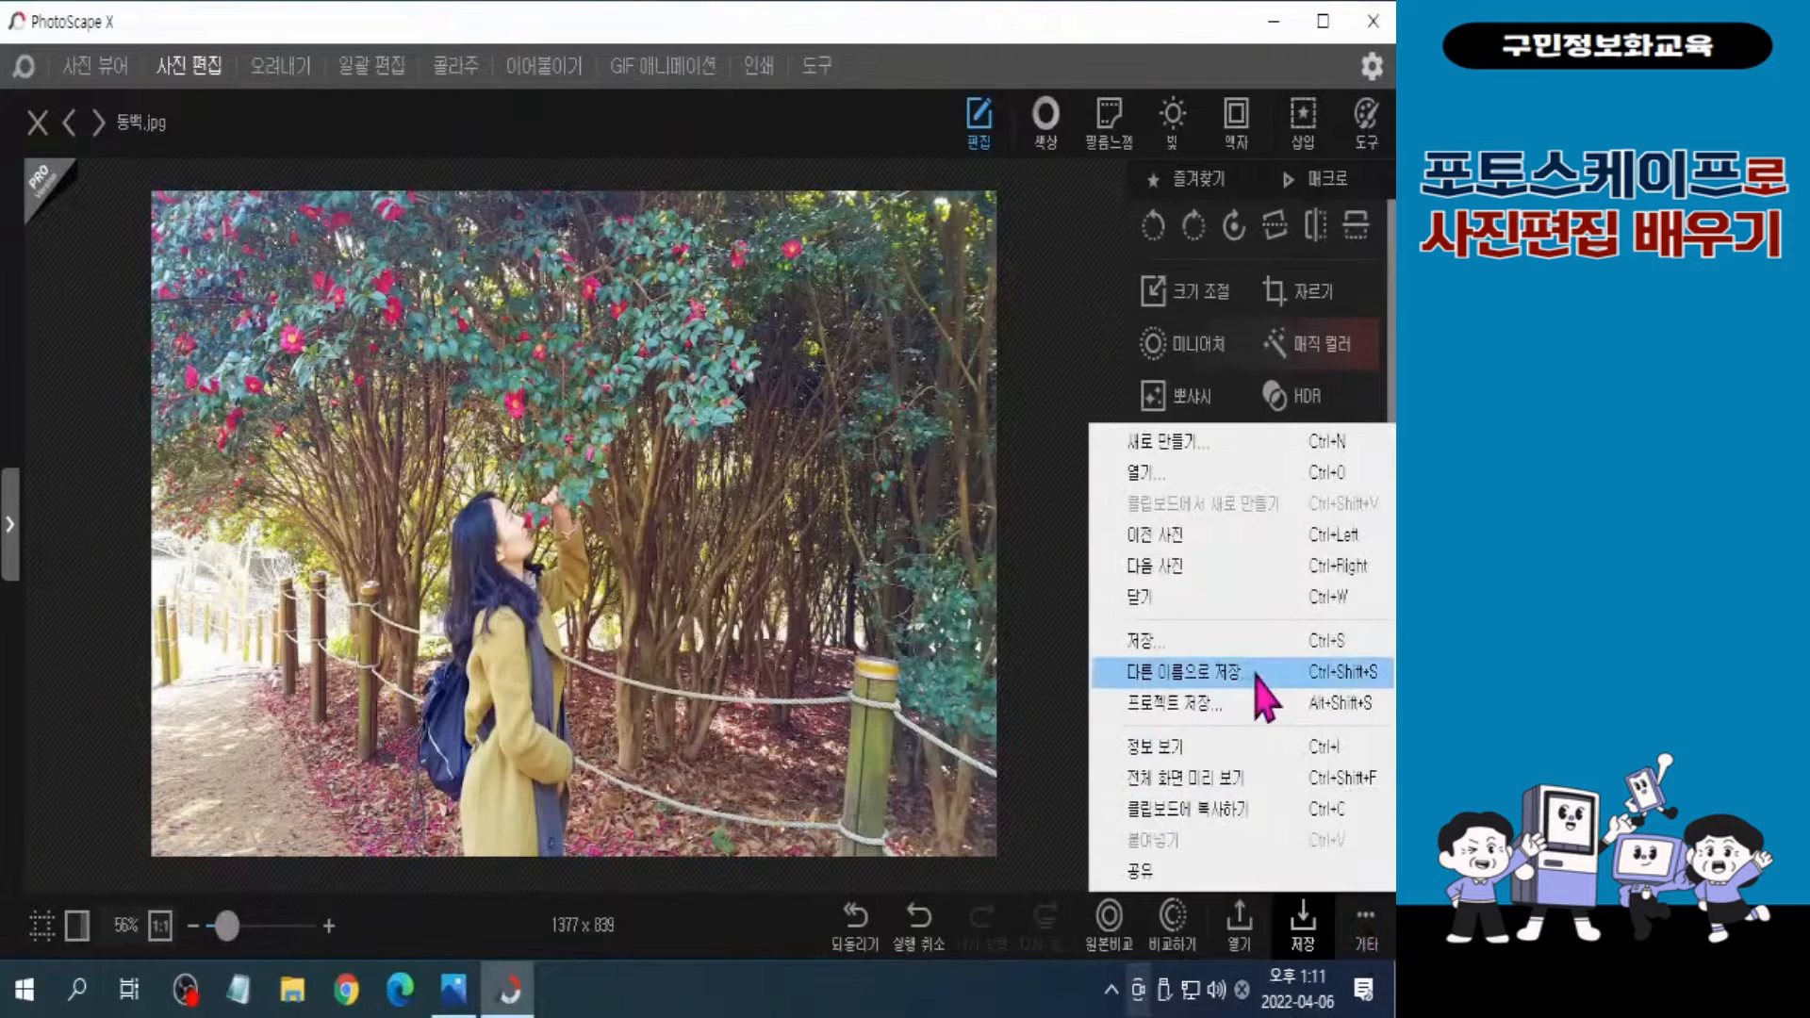
{"action": "left_click", "coordinate": [1257, 675]}
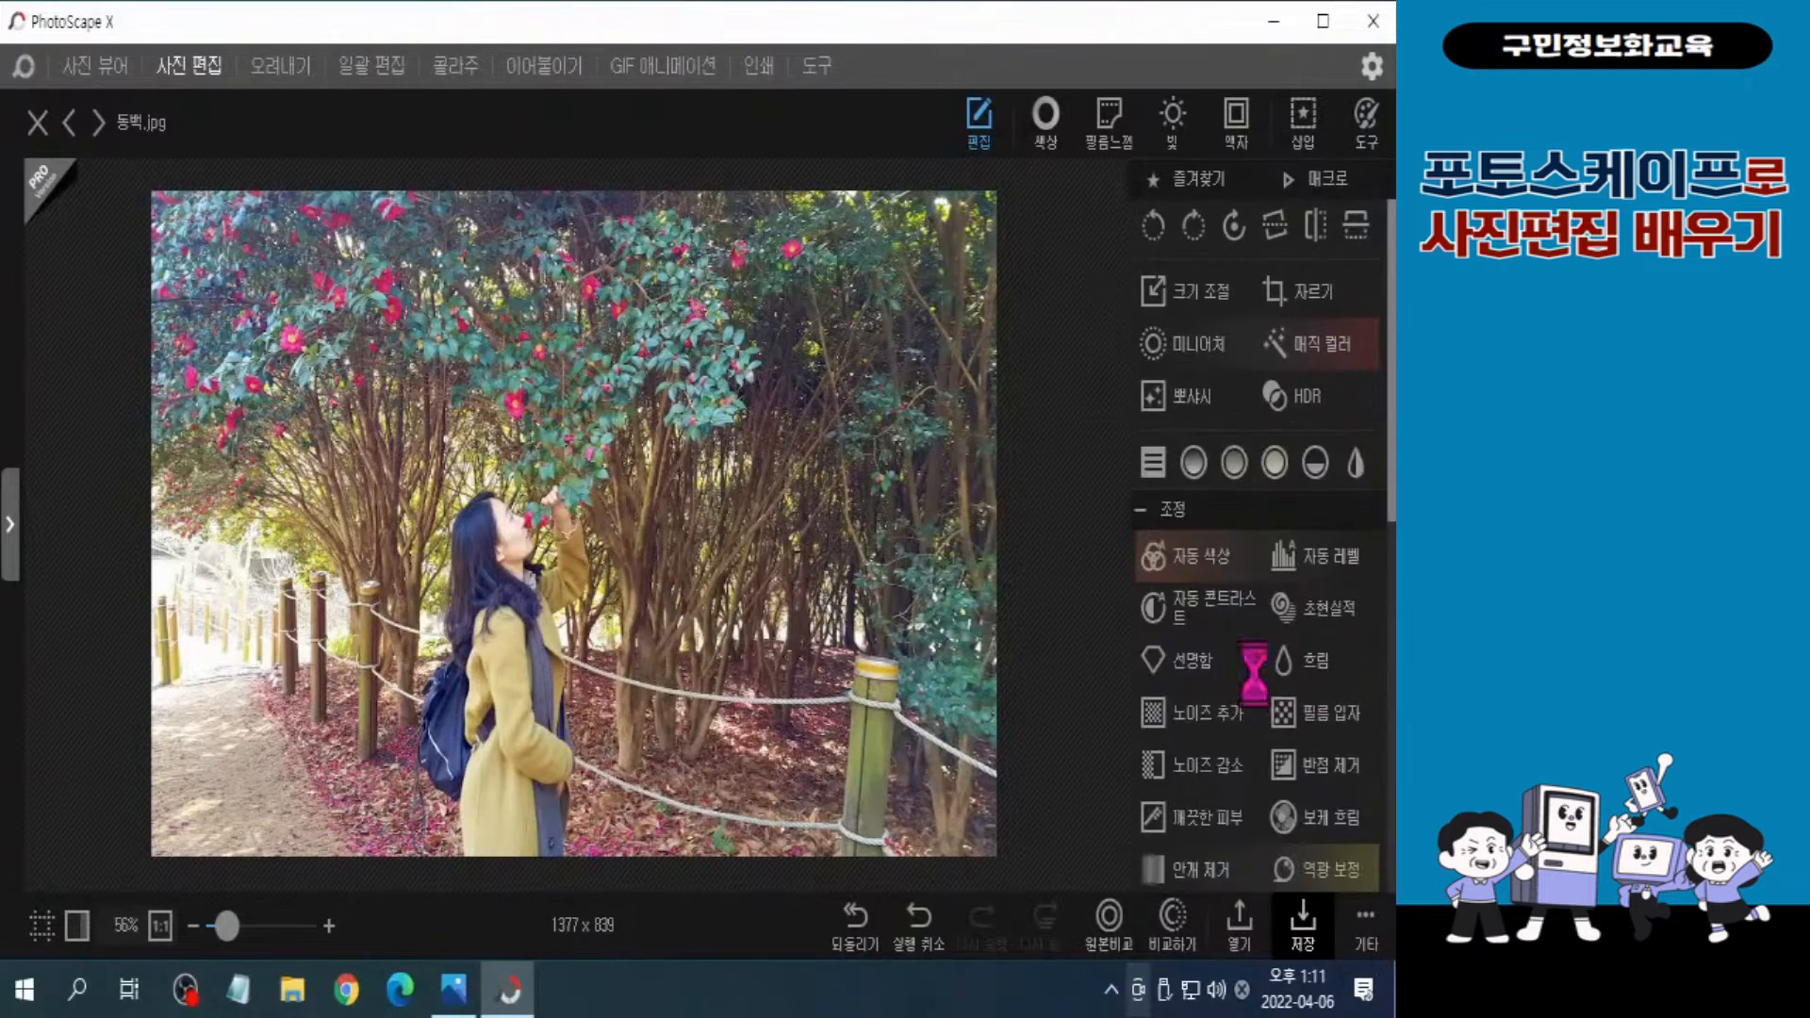
{"action": "left_click", "coordinate": [547, 664]}
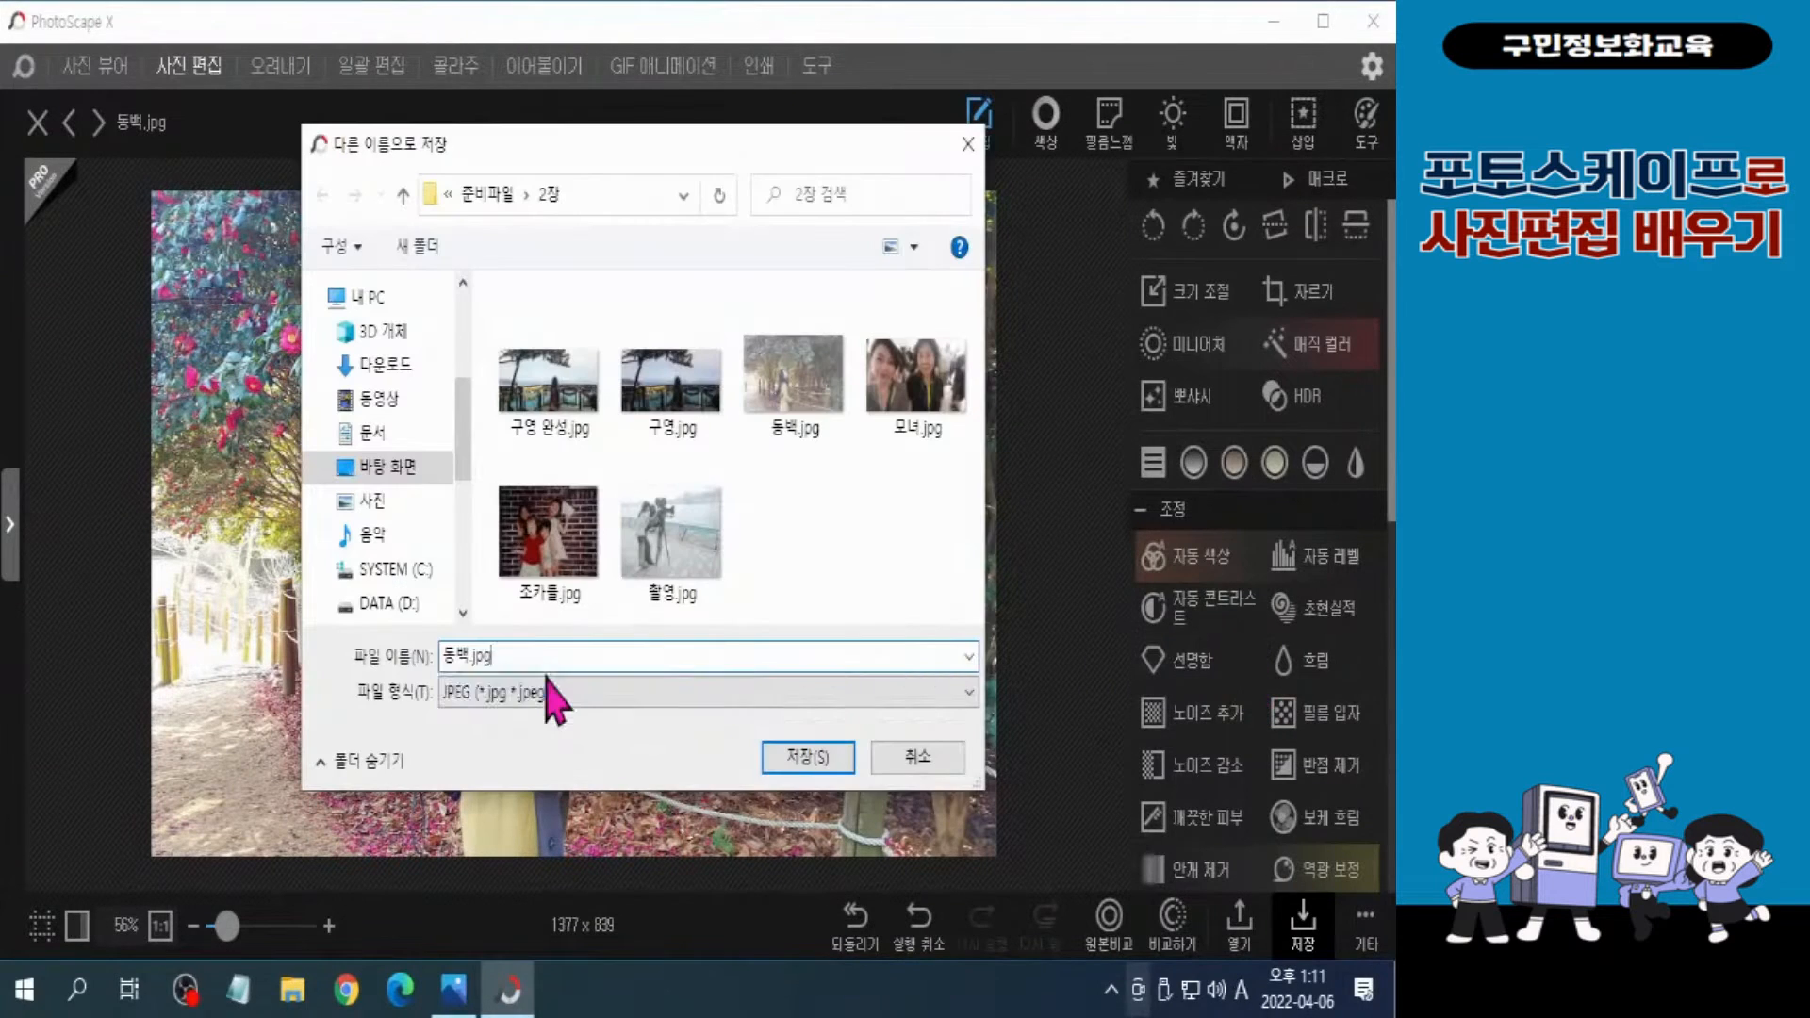
{"action": "key", "text": "BackSpace"}
{"action": "key", "text": "BackSpace"}
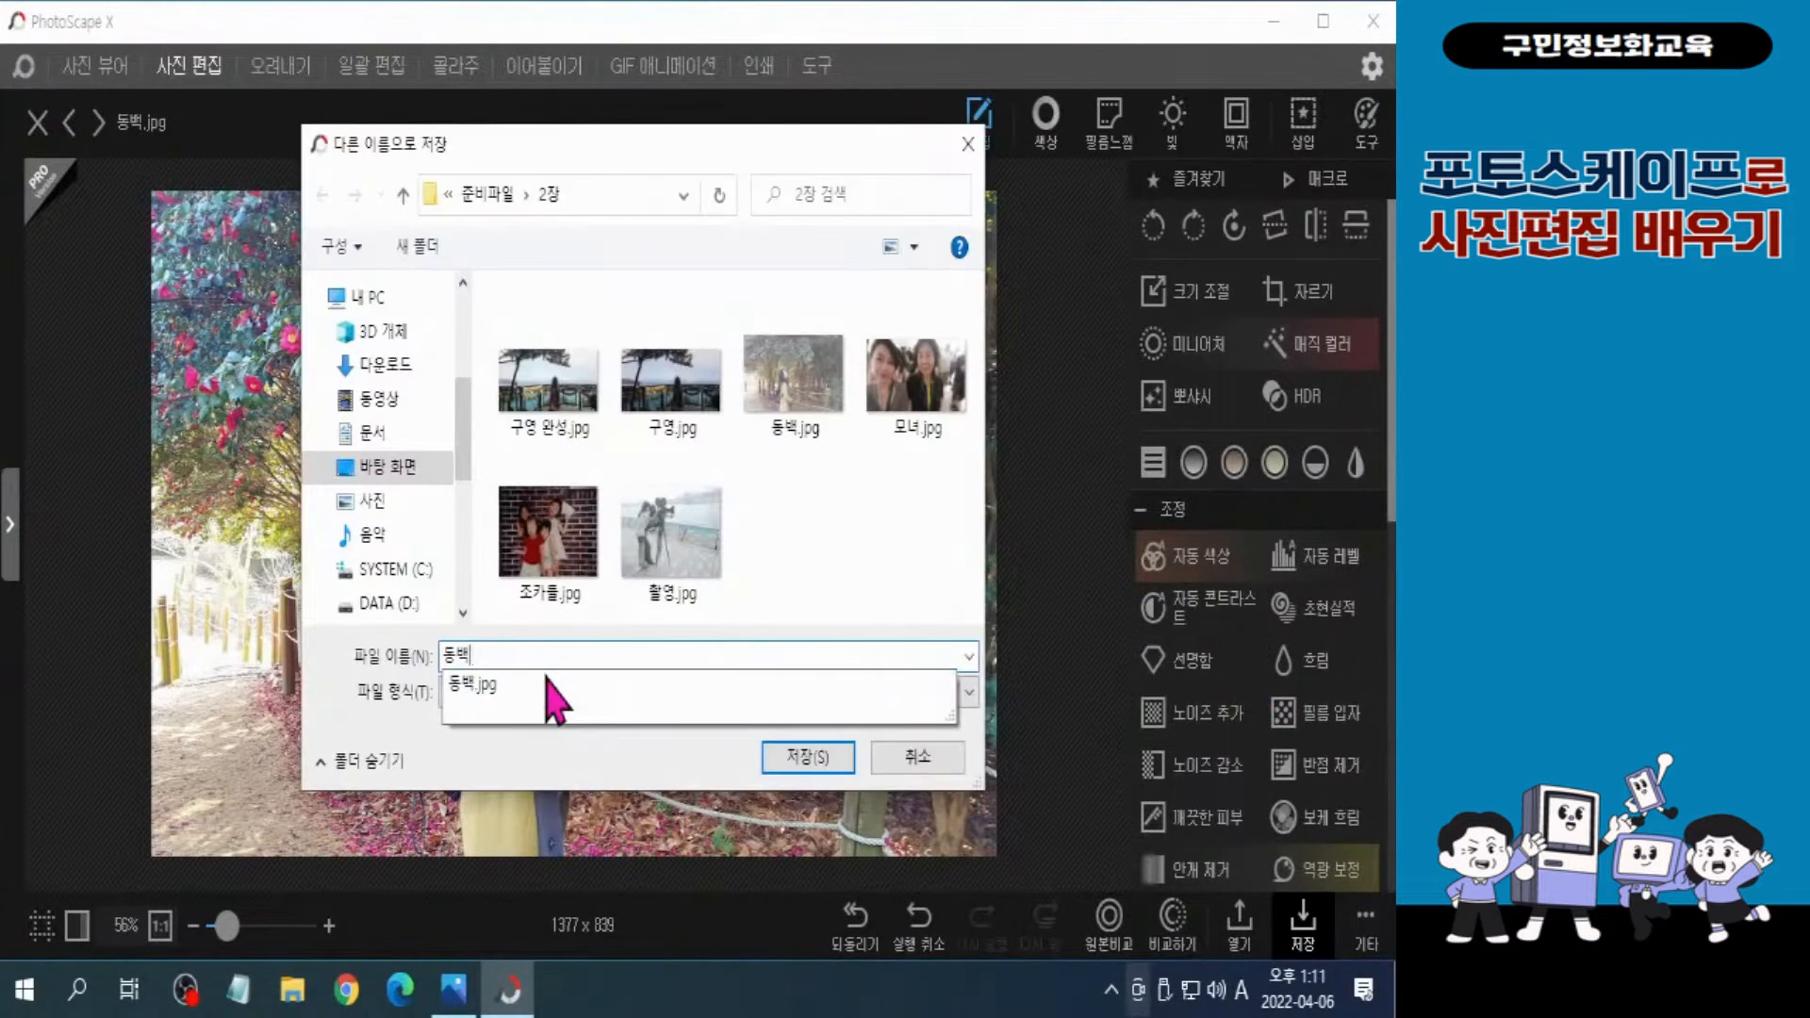
{"action": "type", "text": "dhks"}
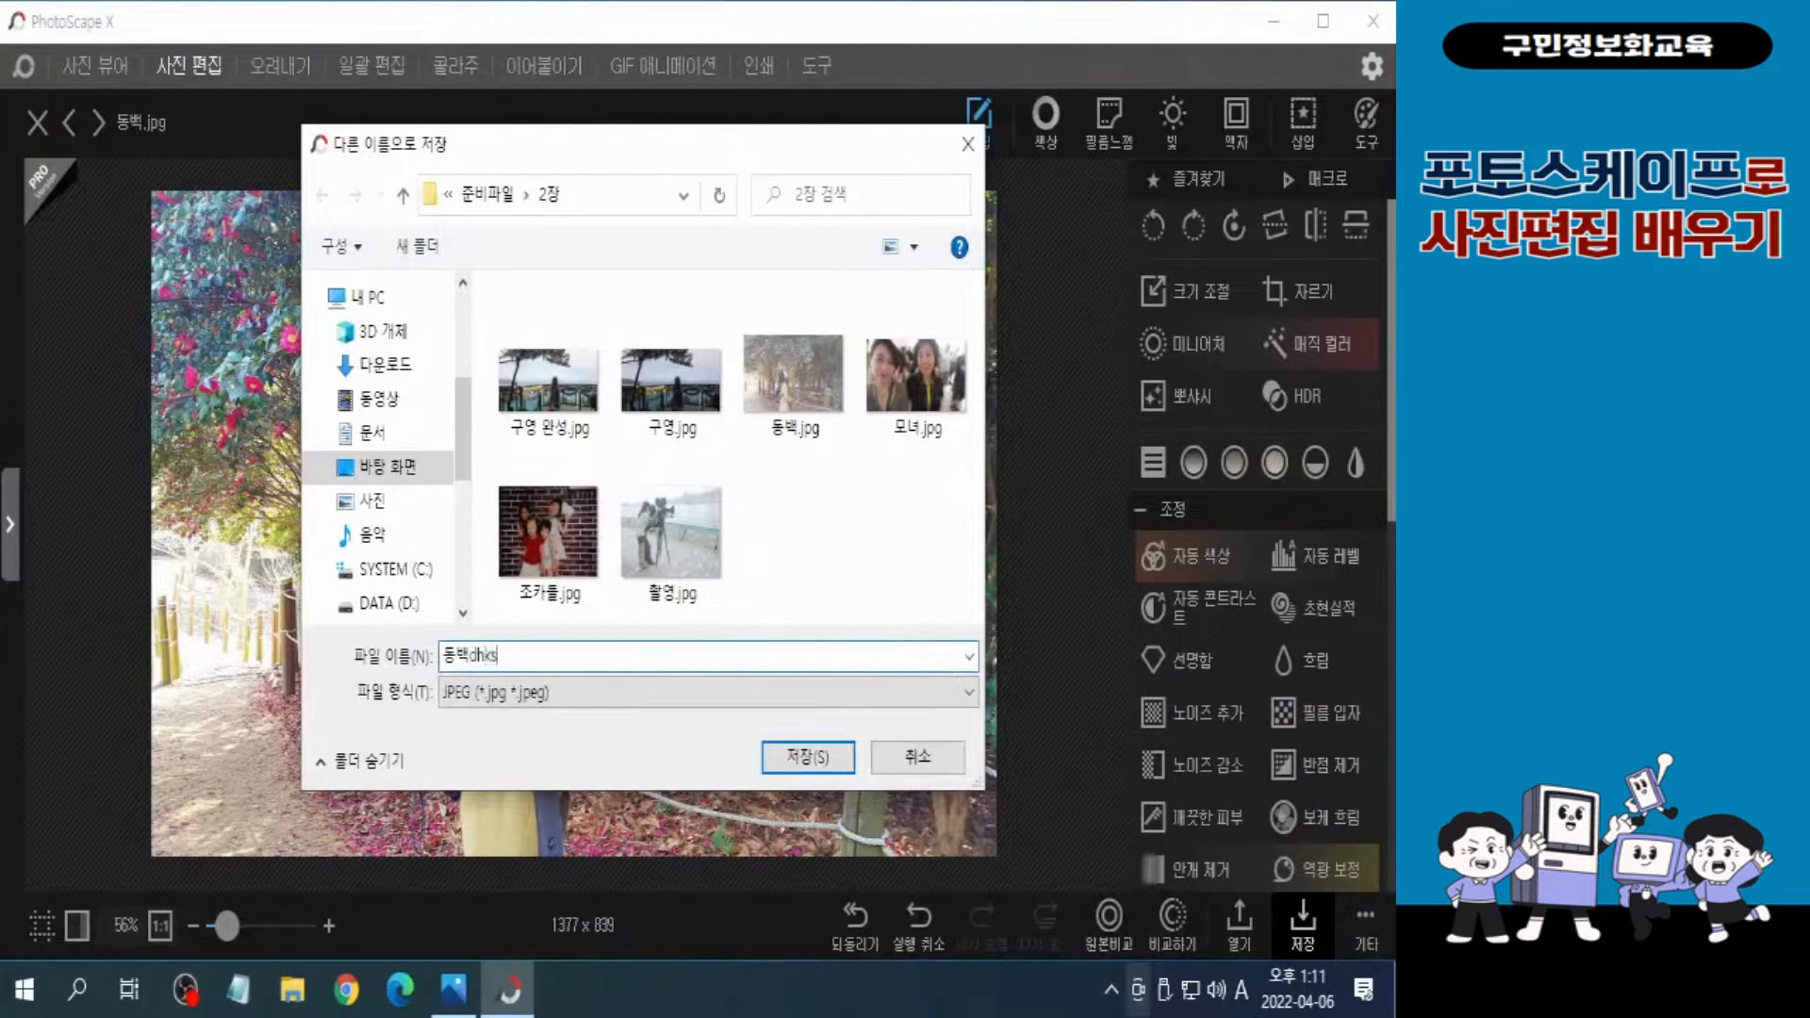
{"action": "key", "text": "BackSpace"}
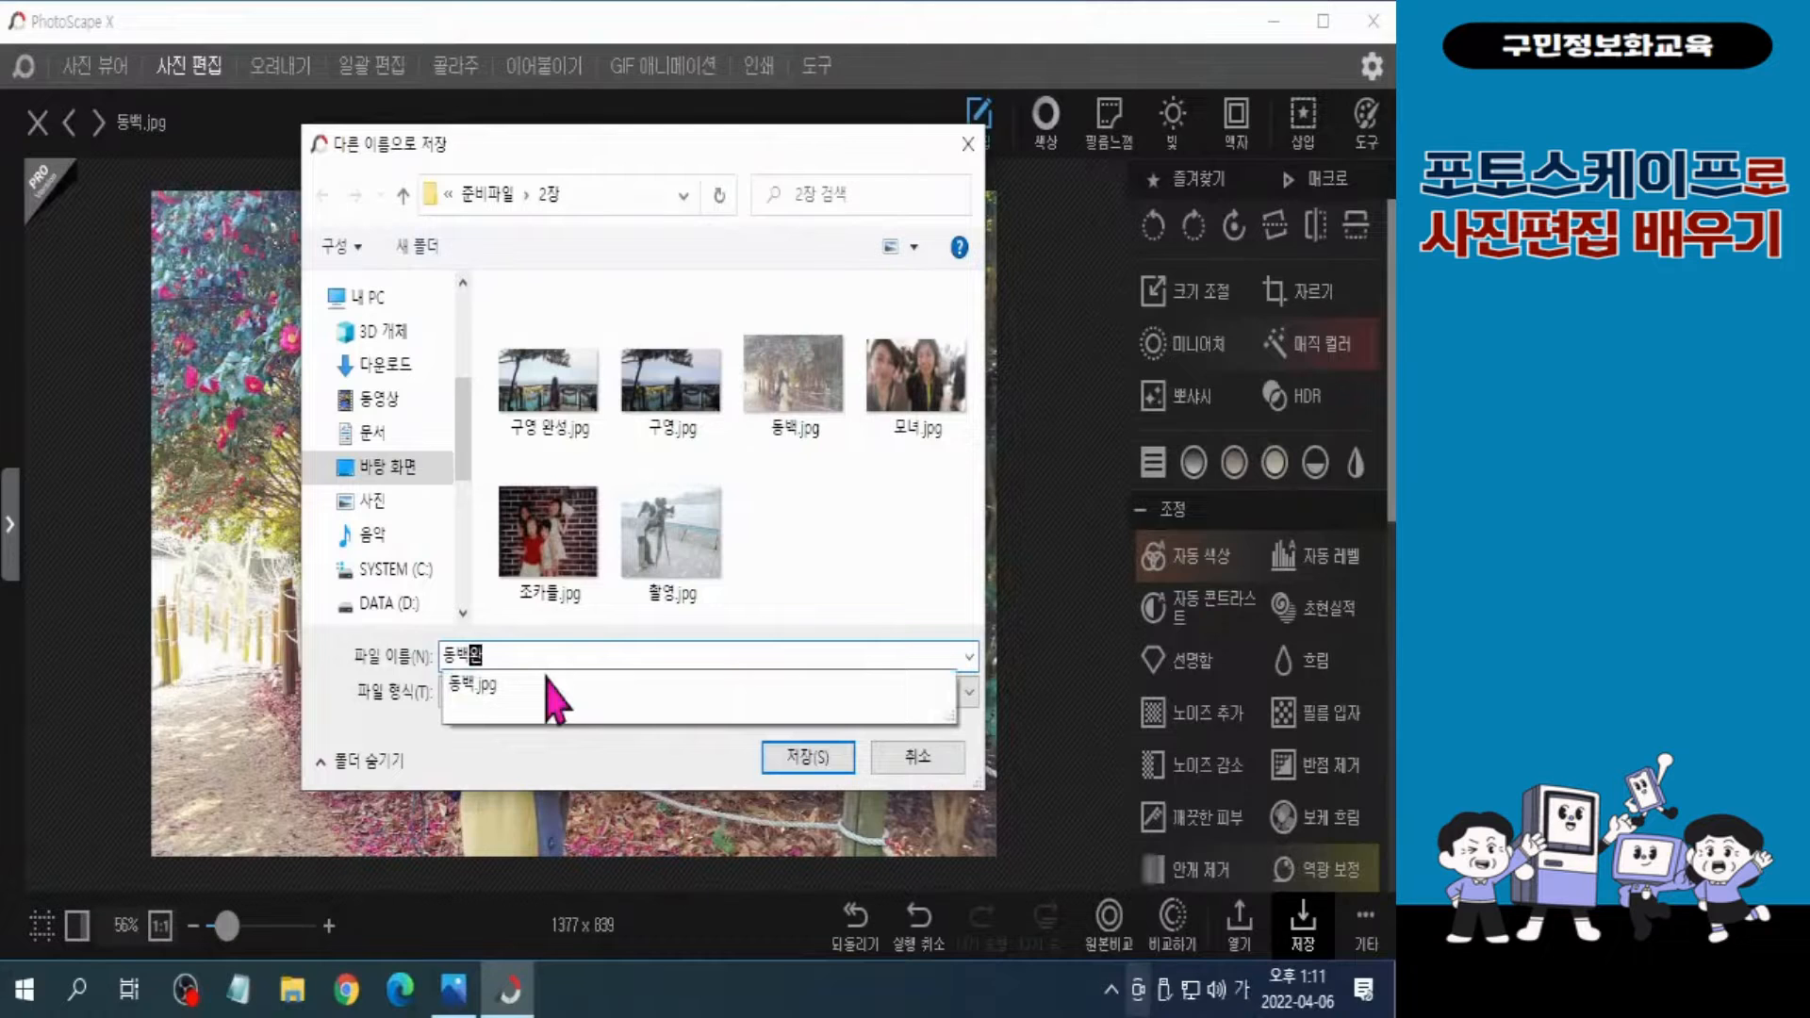
{"action": "type", "text": "성"}
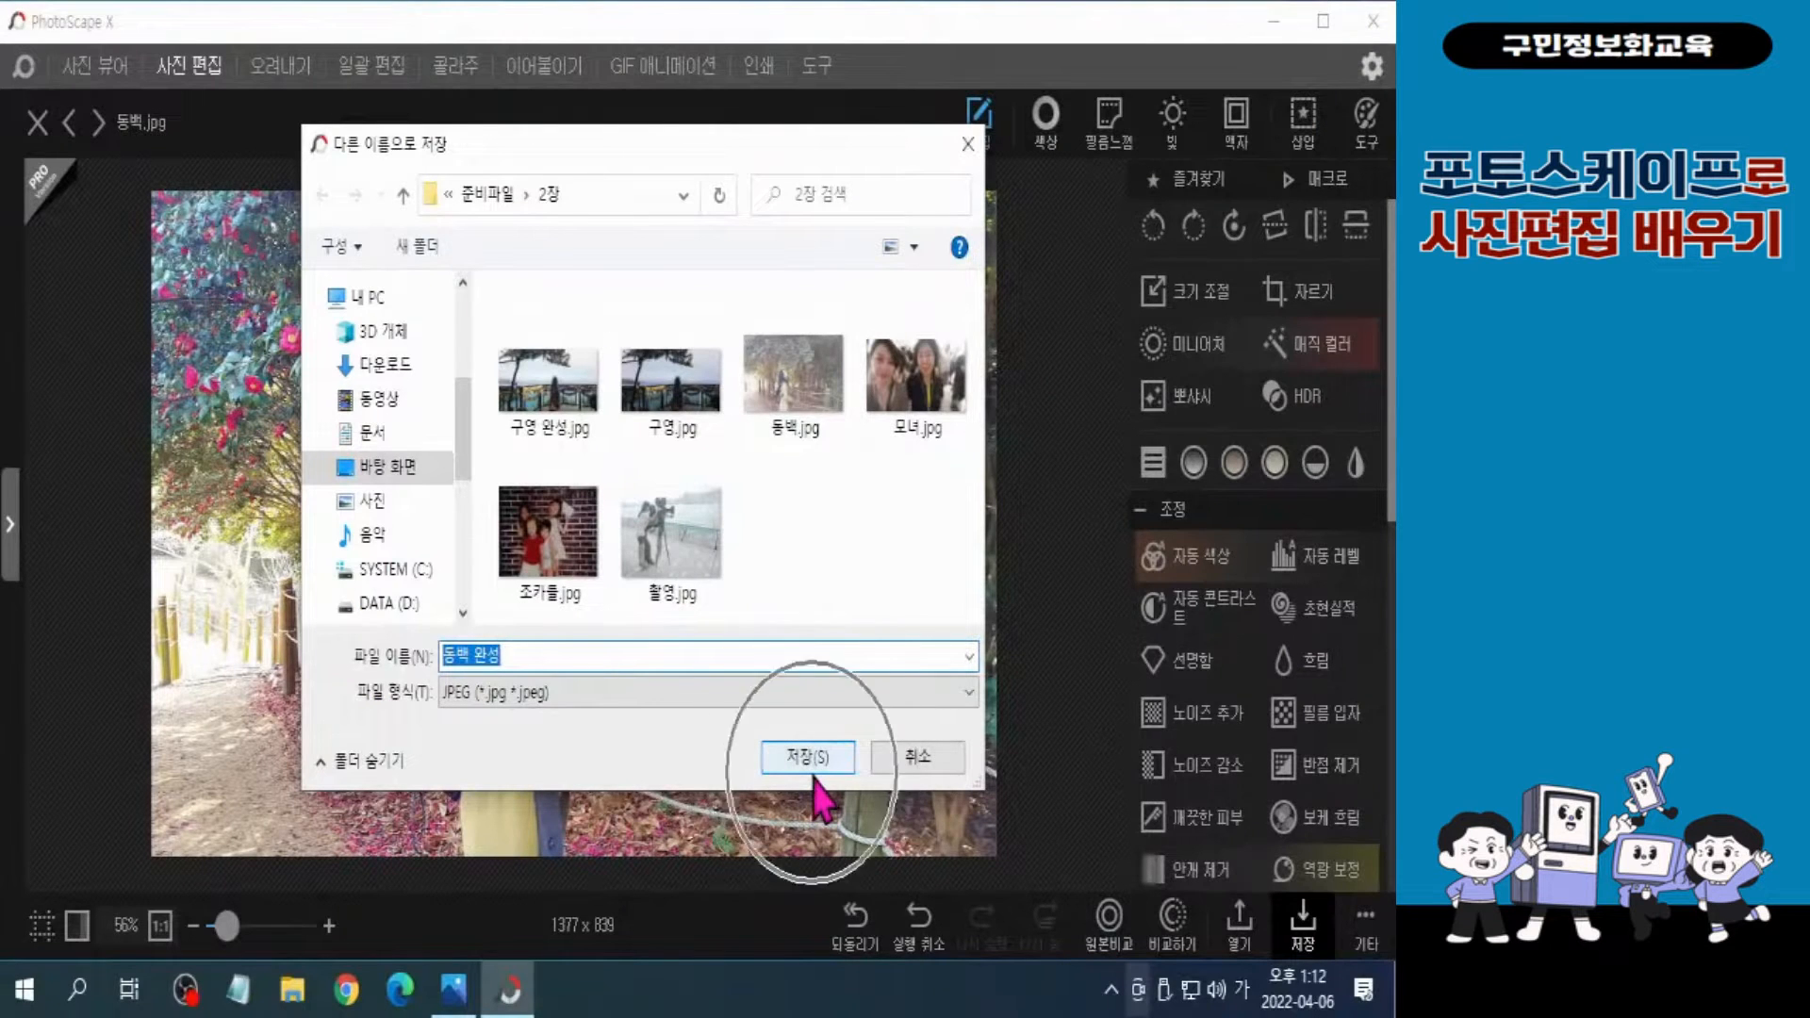
{"action": "left_click", "coordinate": [816, 771]}
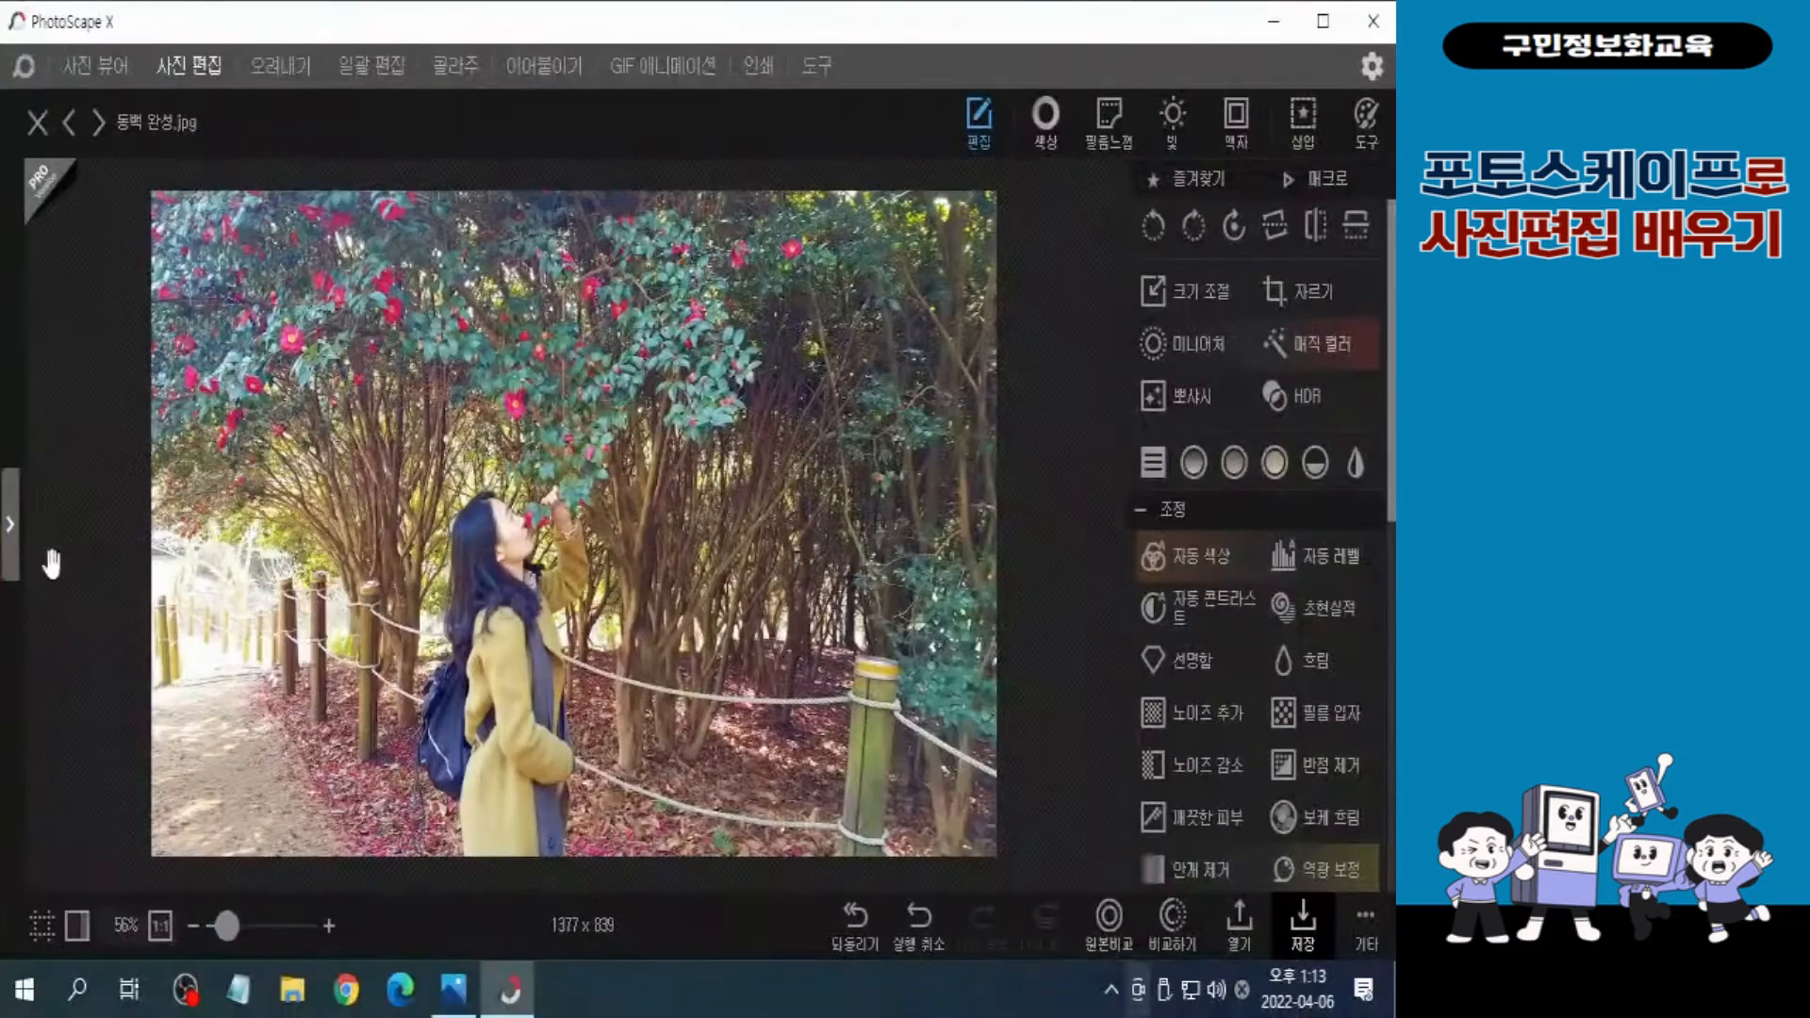
Step: Show the photo thumbnails of the 2장 folder to check the saved copy among the other pictures
{"action": "left_click", "coordinate": [21, 509]}
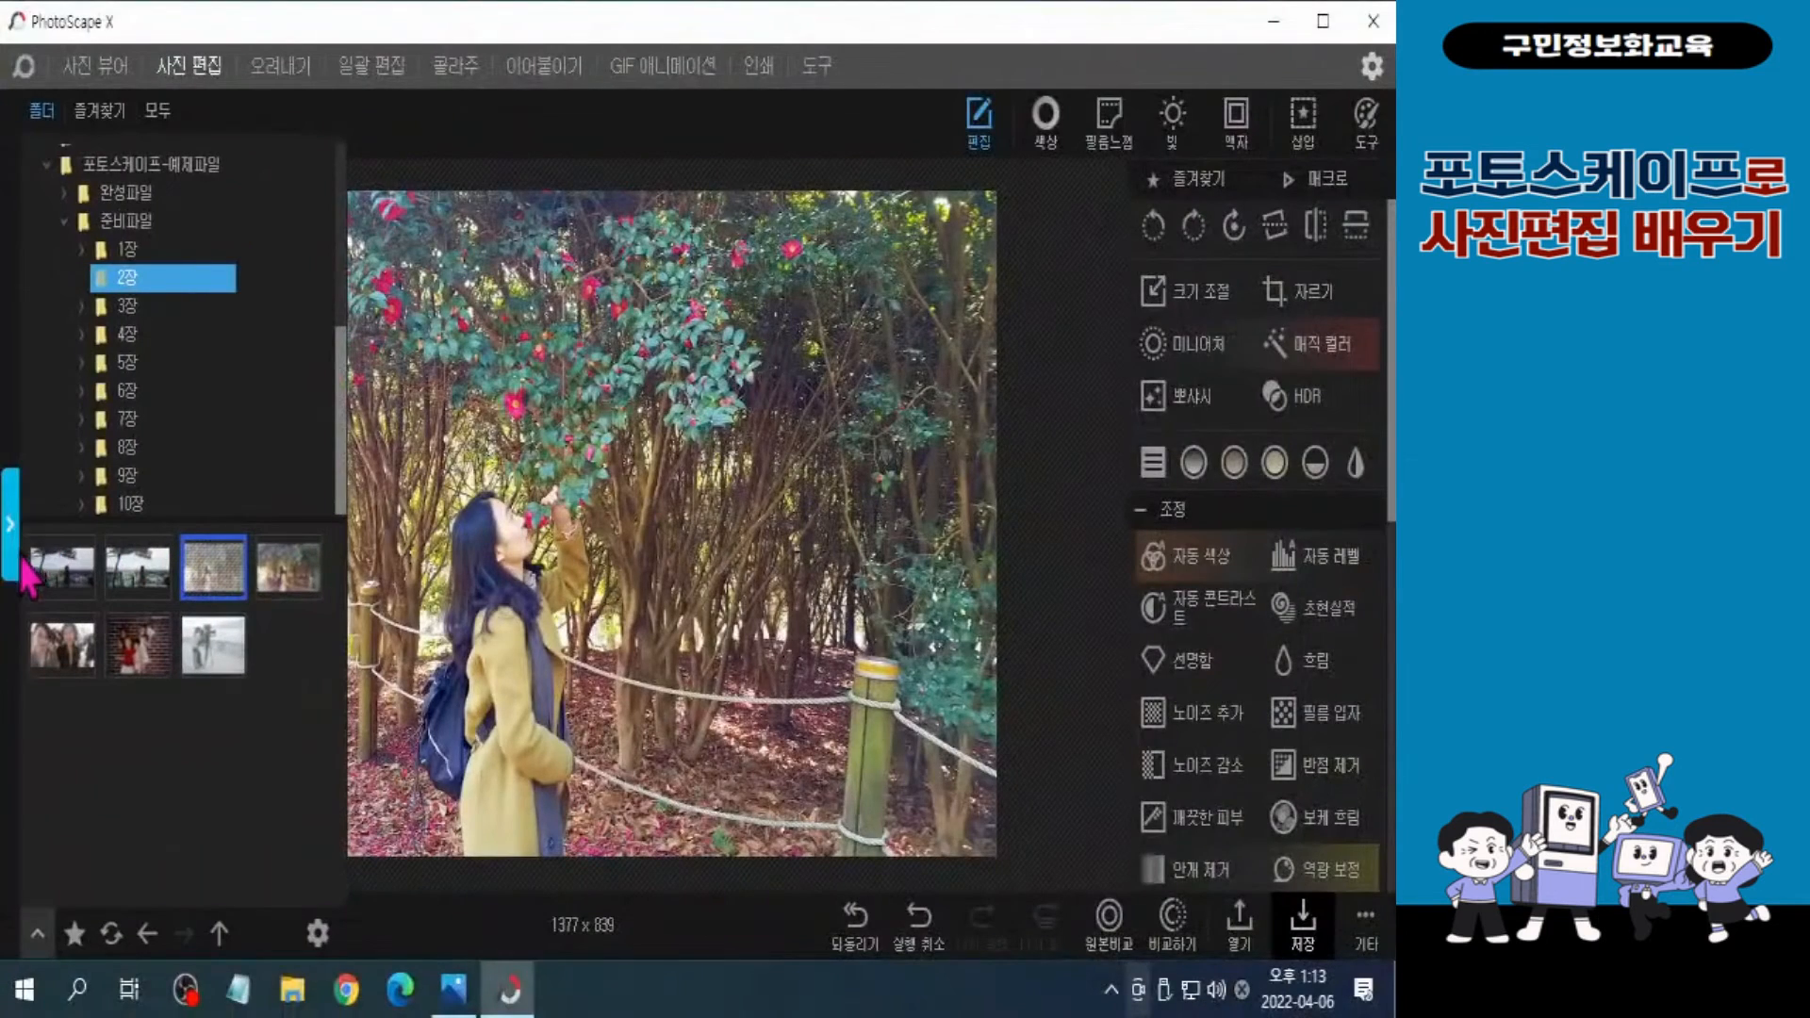
{"action": "left_click", "coordinate": [11, 537]}
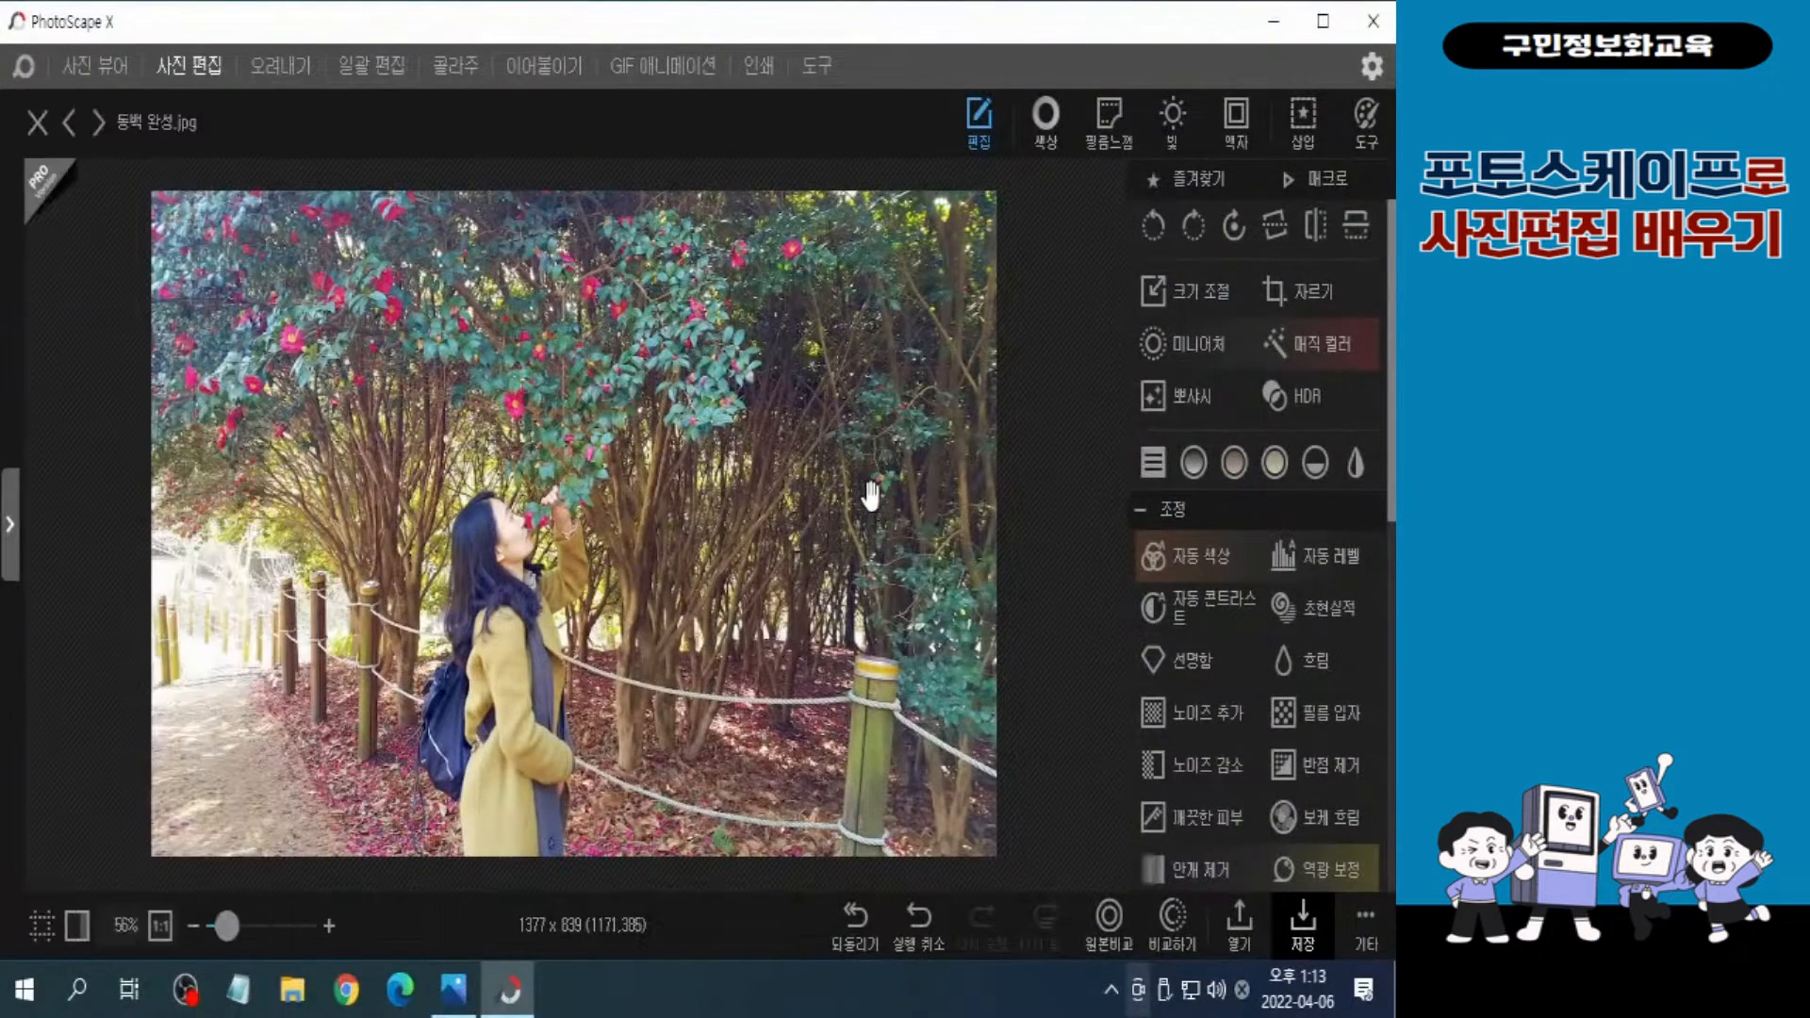
{"action": "key", "text": "ctrl"}
{"action": "key", "text": "ctrl"}
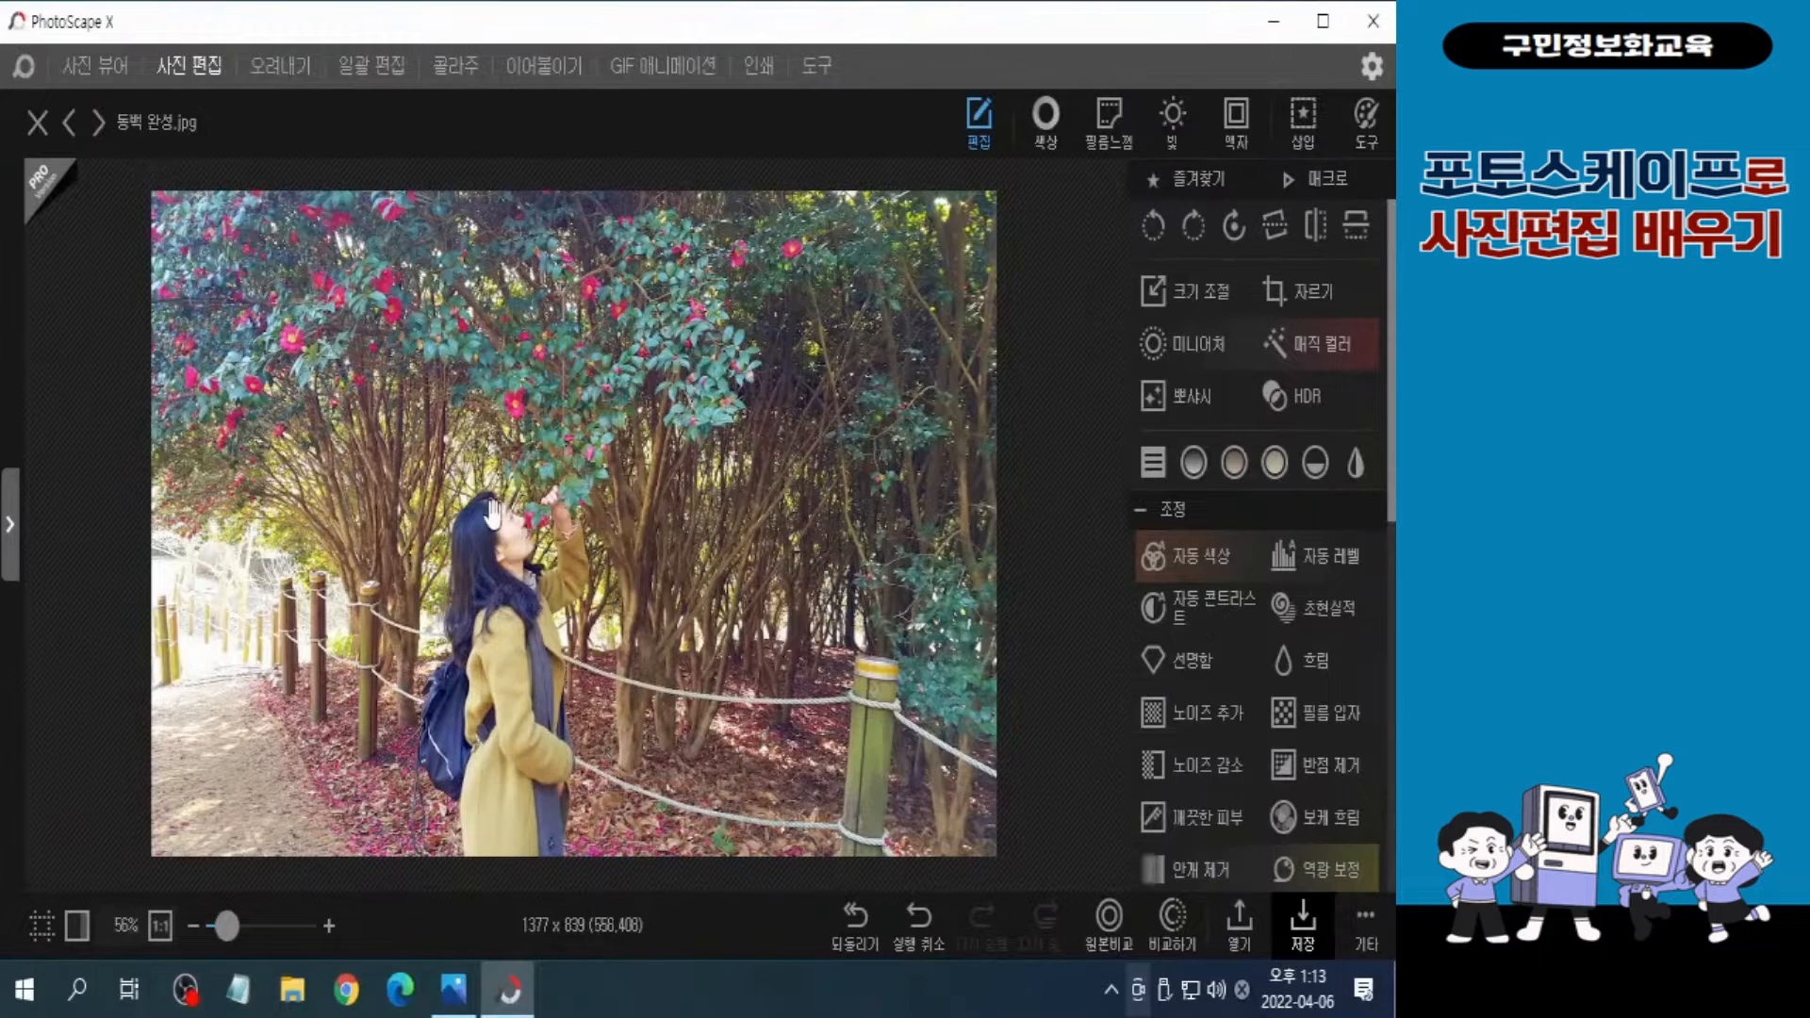
{"action": "left_click", "coordinate": [10, 561]}
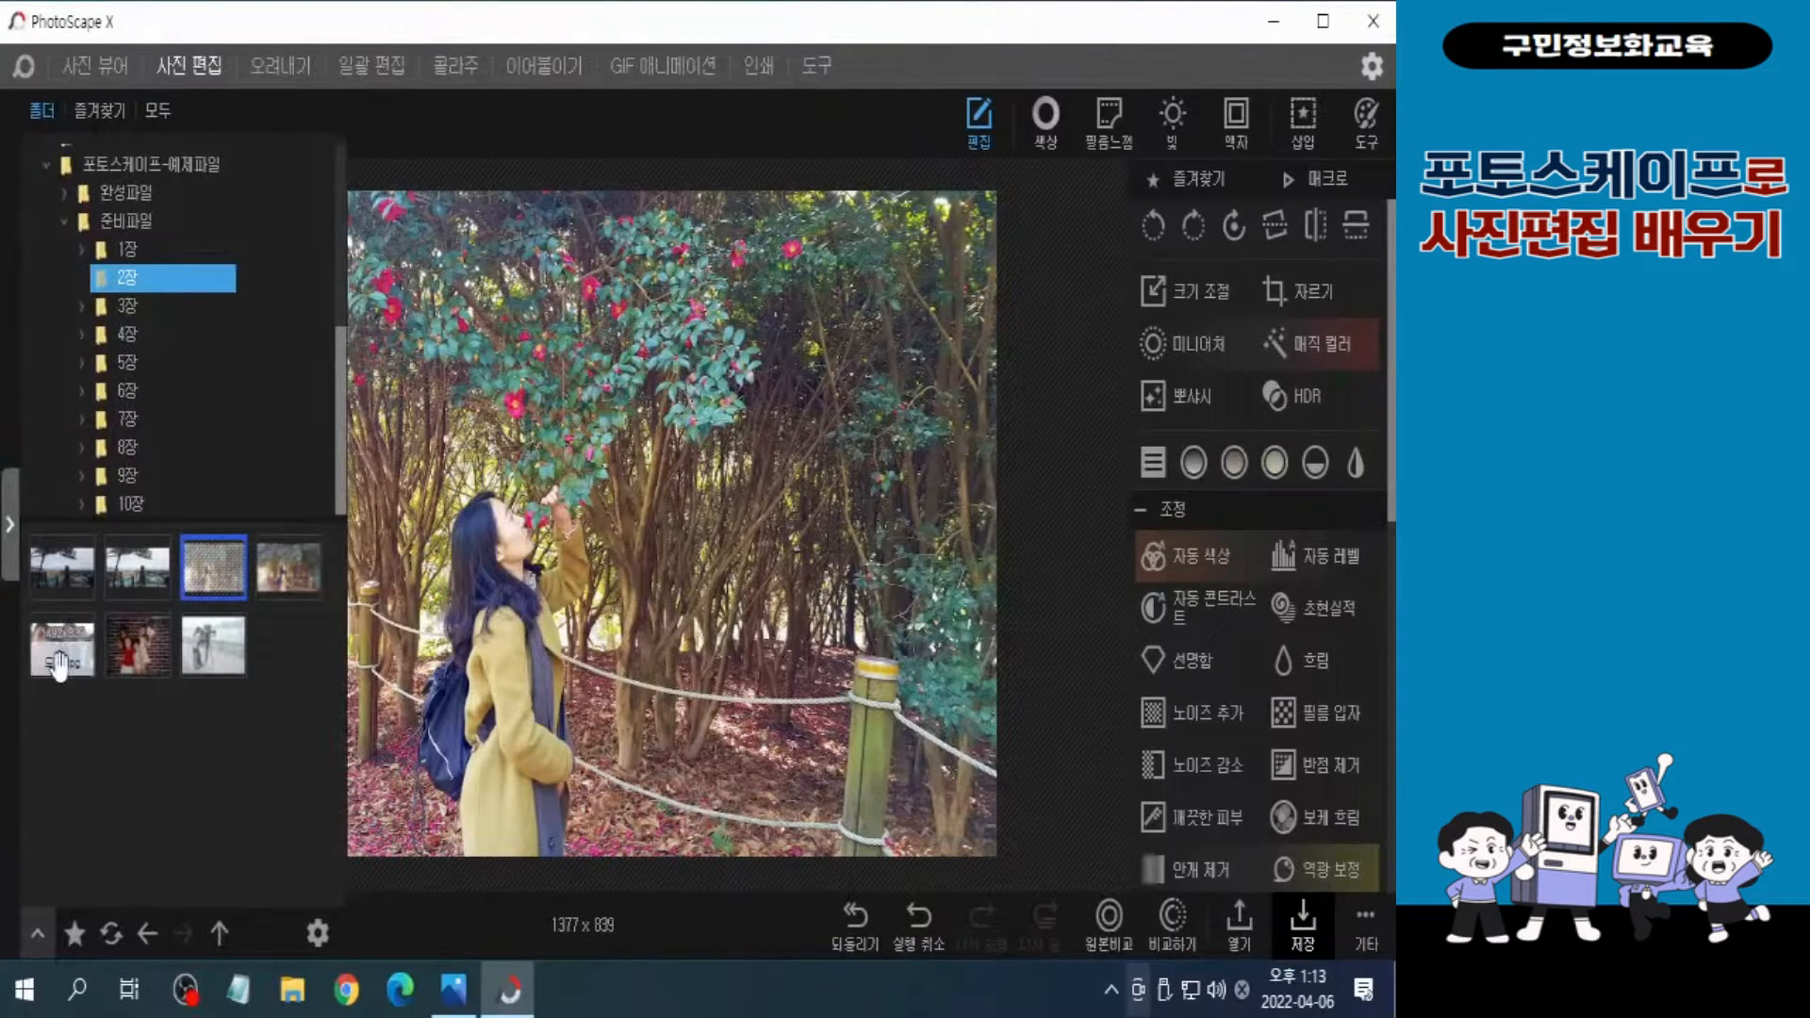
Step: Open the photo 모녀.jpg from the 2장 folder for editing
{"action": "key", "text": "ctrl"}
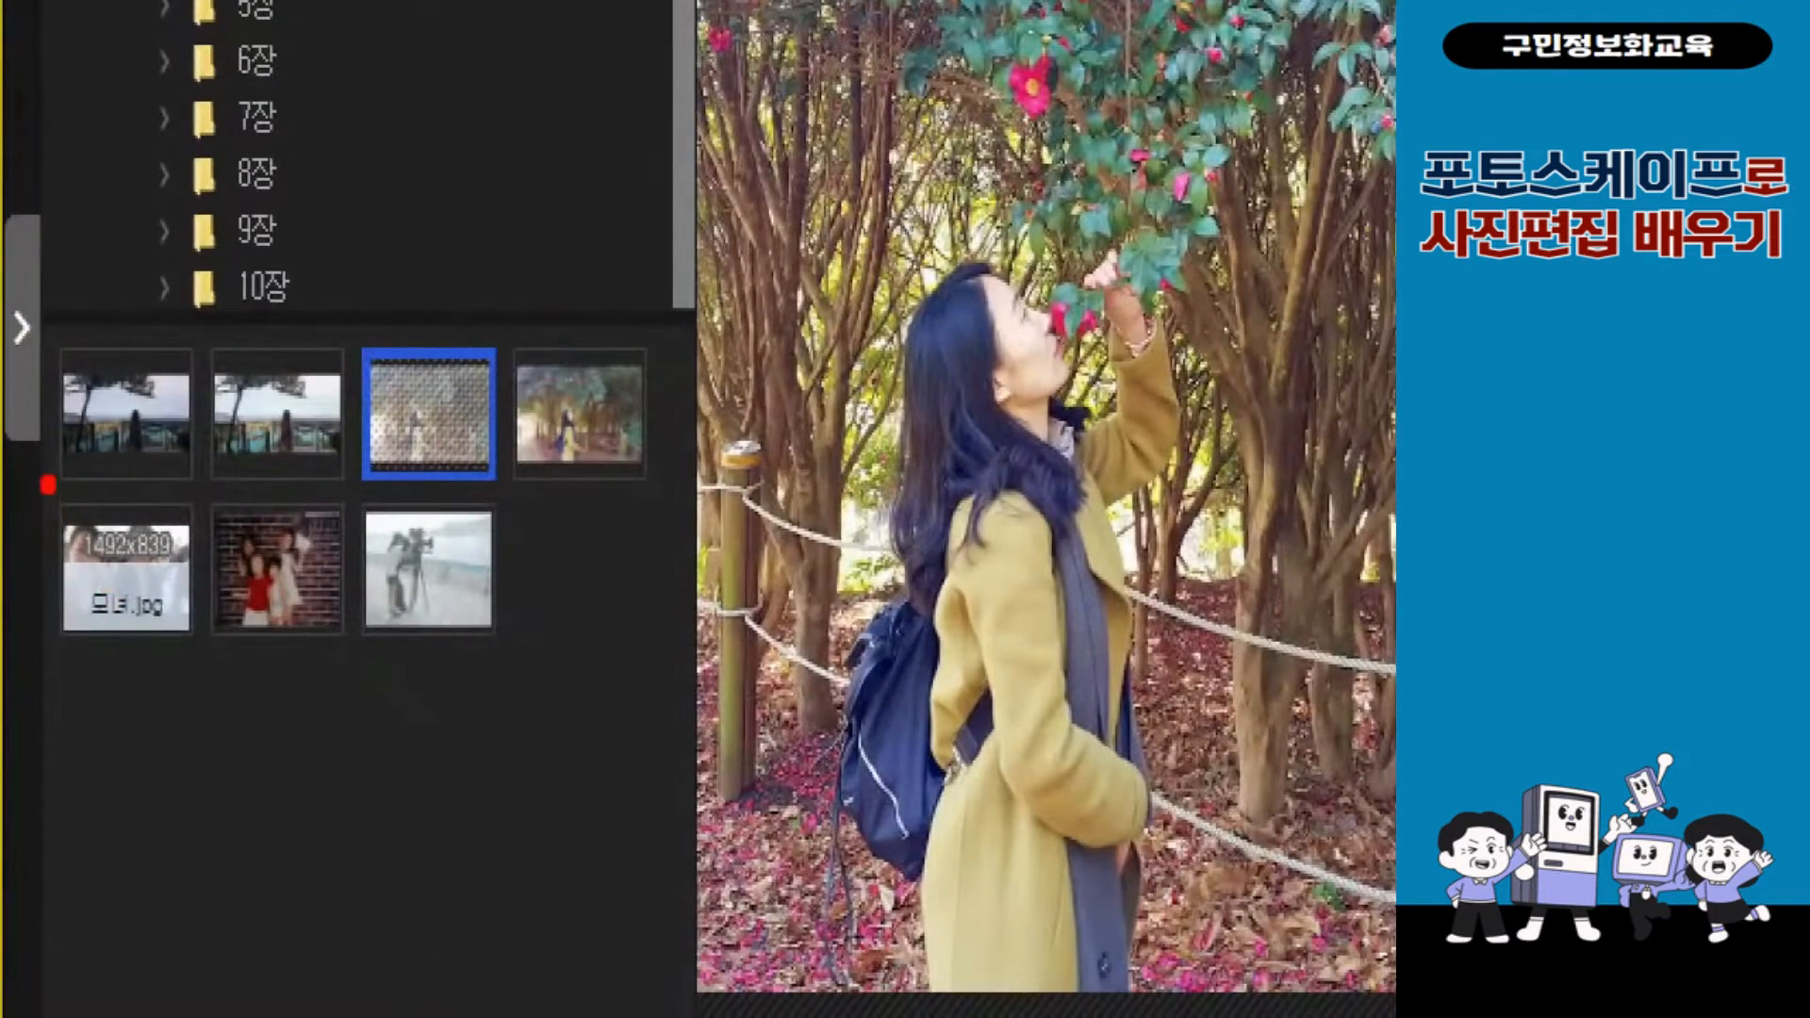
{"action": "left_click", "coordinate": [124, 567]}
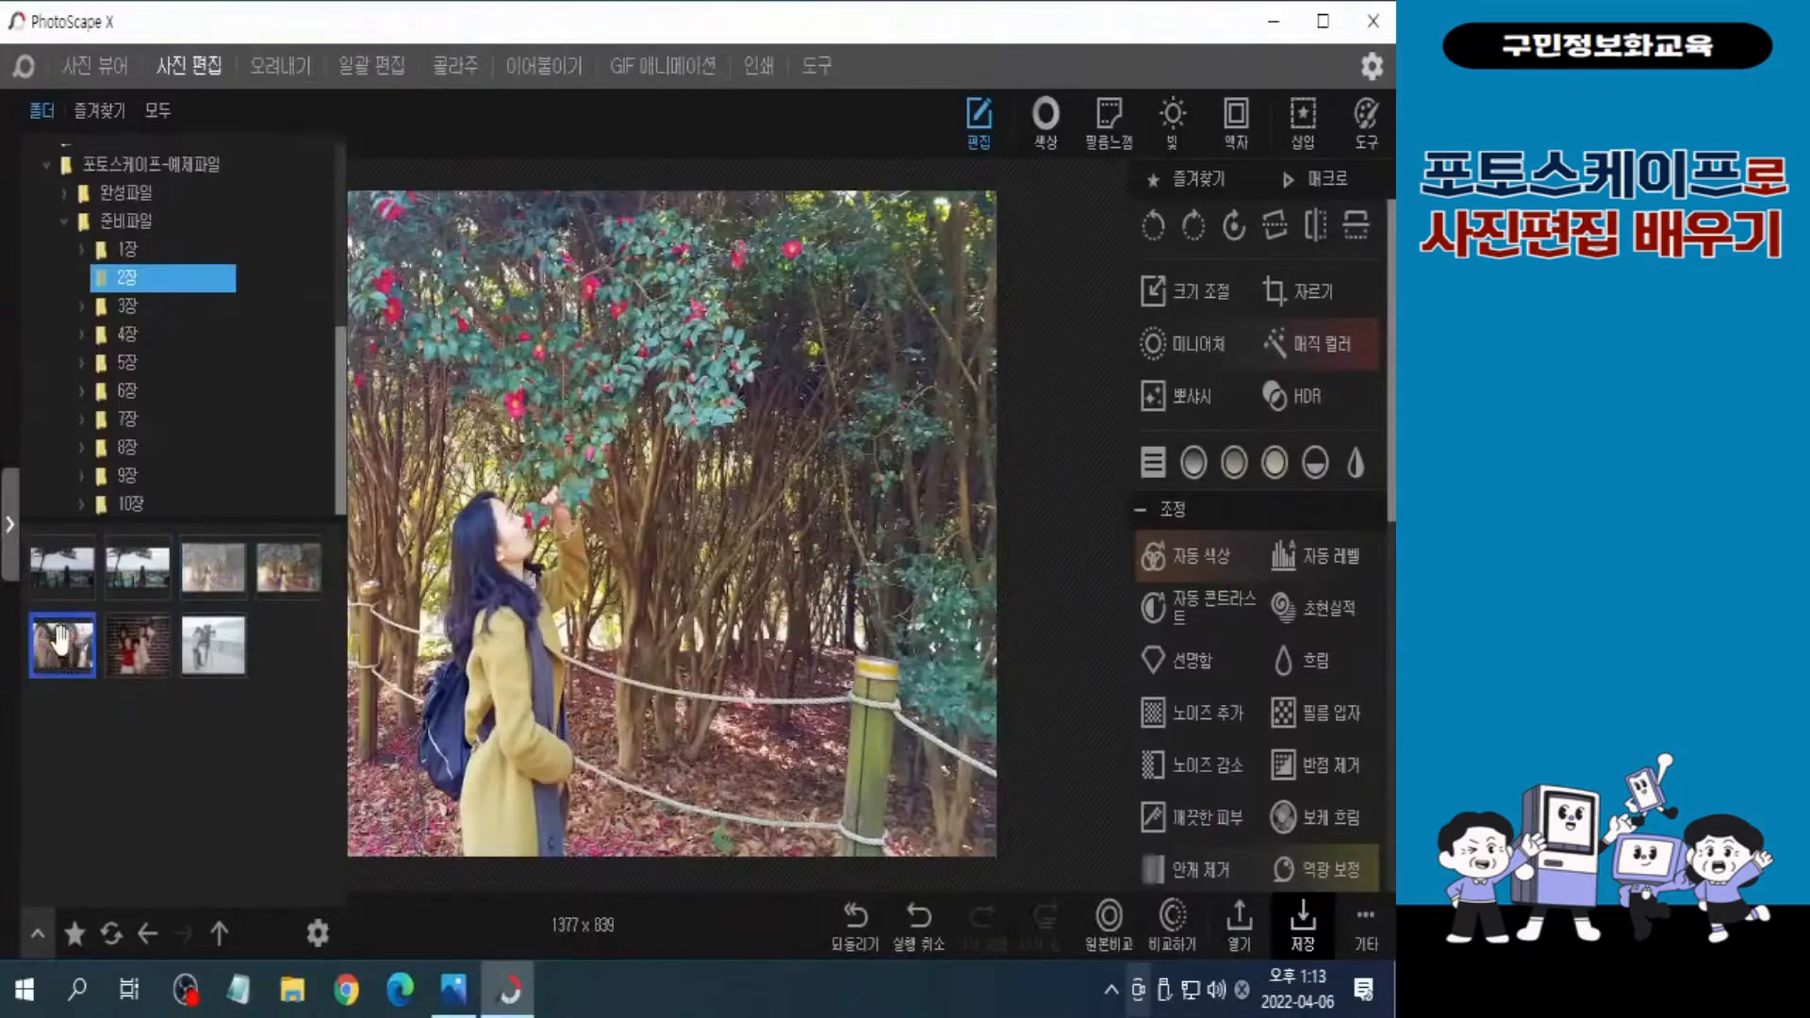
{"action": "double_click", "coordinate": [59, 644]}
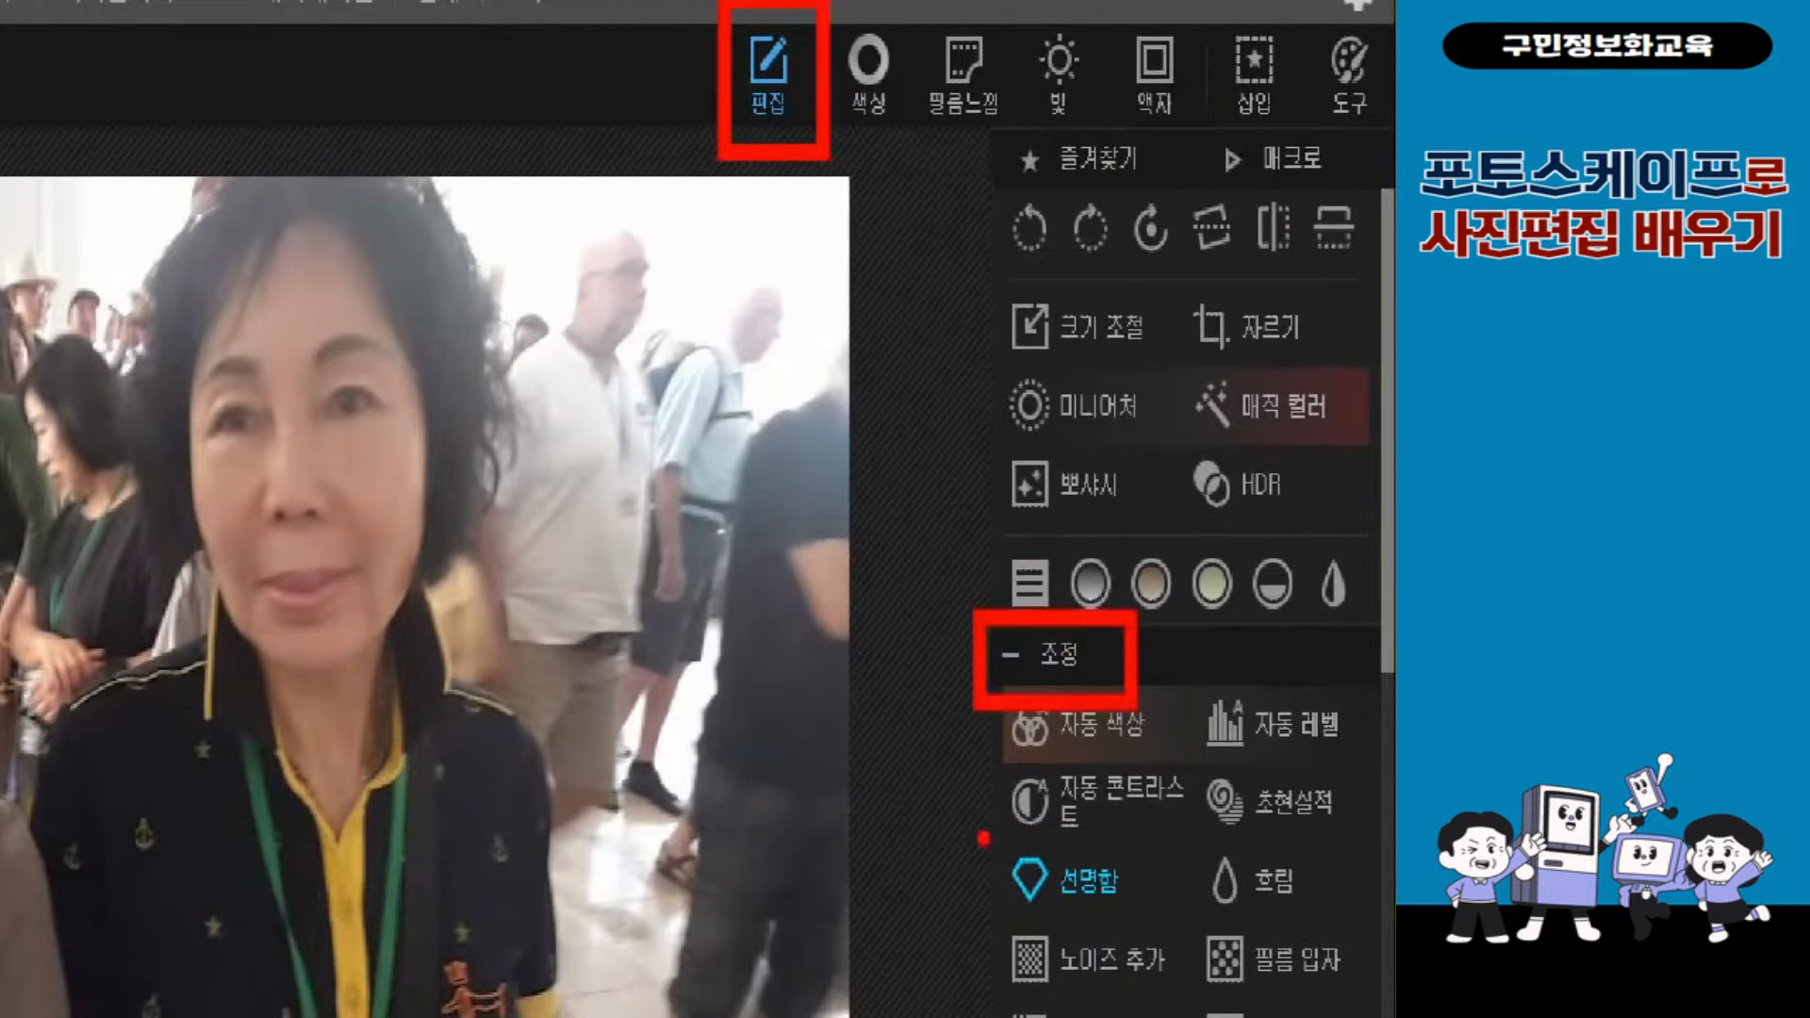
Step: Apply sharpening (선명함) with 반지름 5.0 px, 강도 80% and a mask brush size of 20
{"action": "left_click", "coordinate": [1066, 880]}
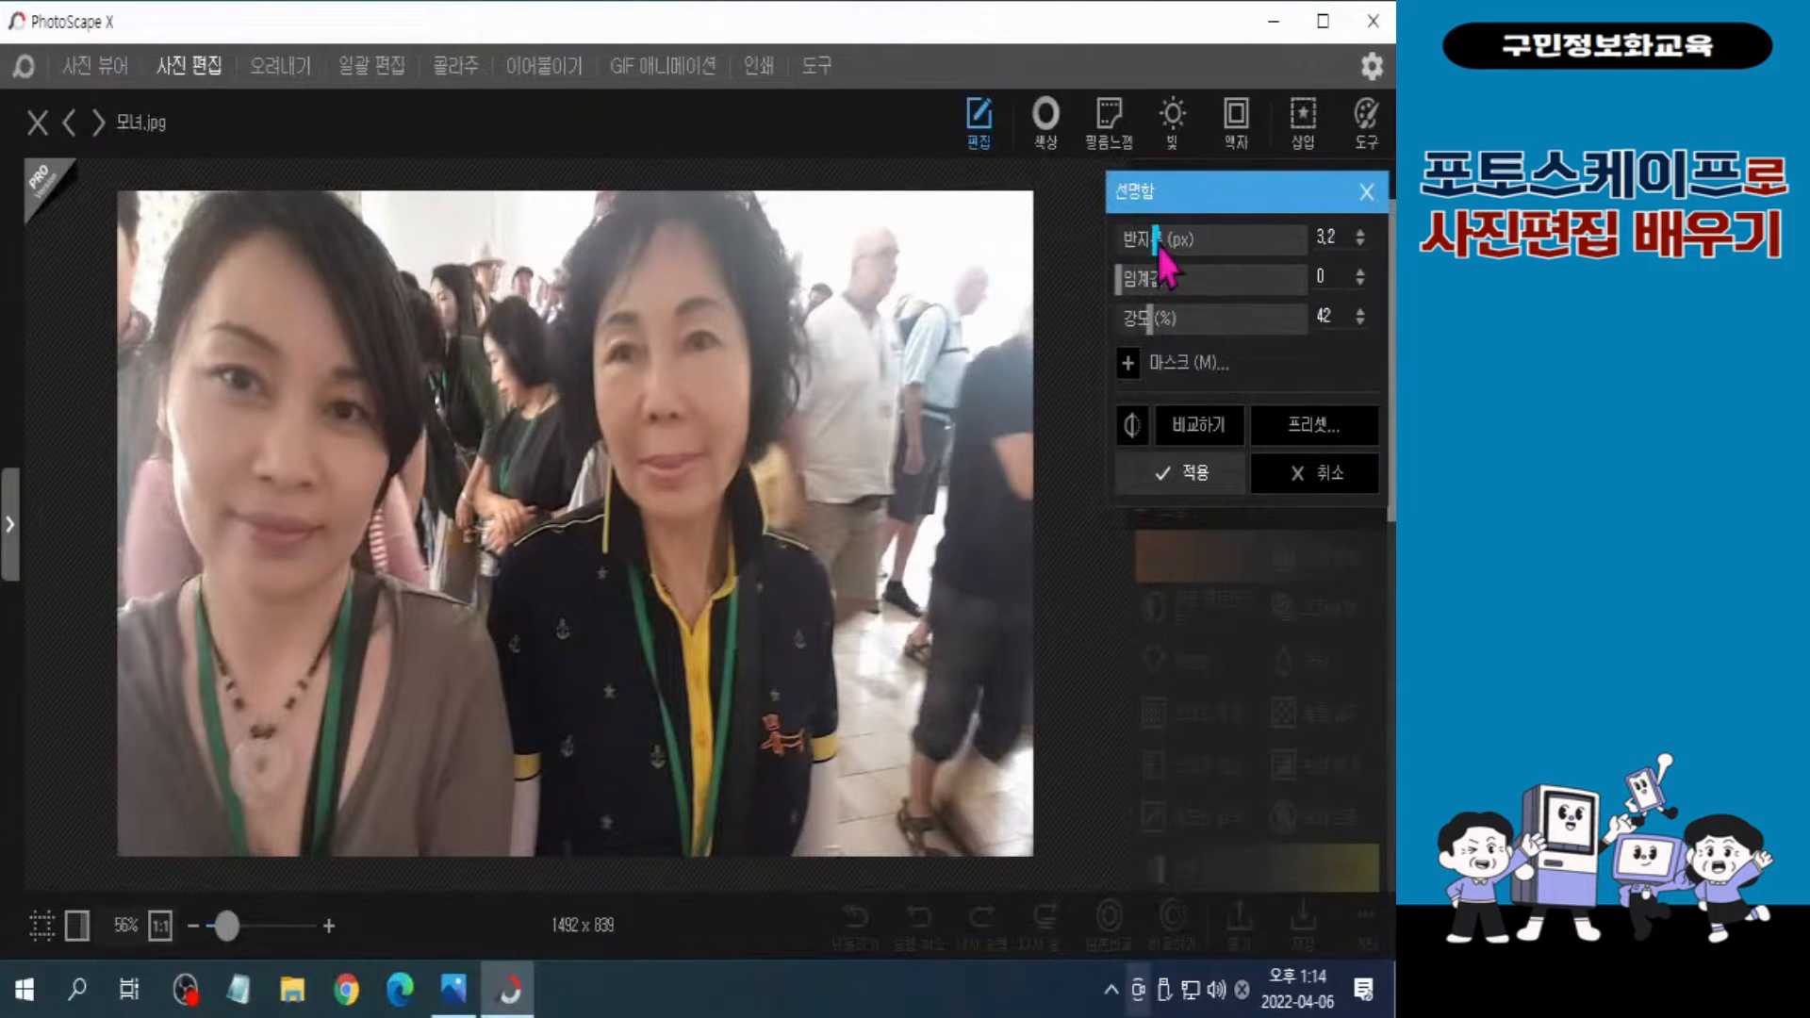
{"action": "left_click_drag", "start_coordinate": [1179, 254], "coordinate": [1180, 251]}
{"action": "left_click_drag", "start_coordinate": [1155, 329], "coordinate": [1194, 351]}
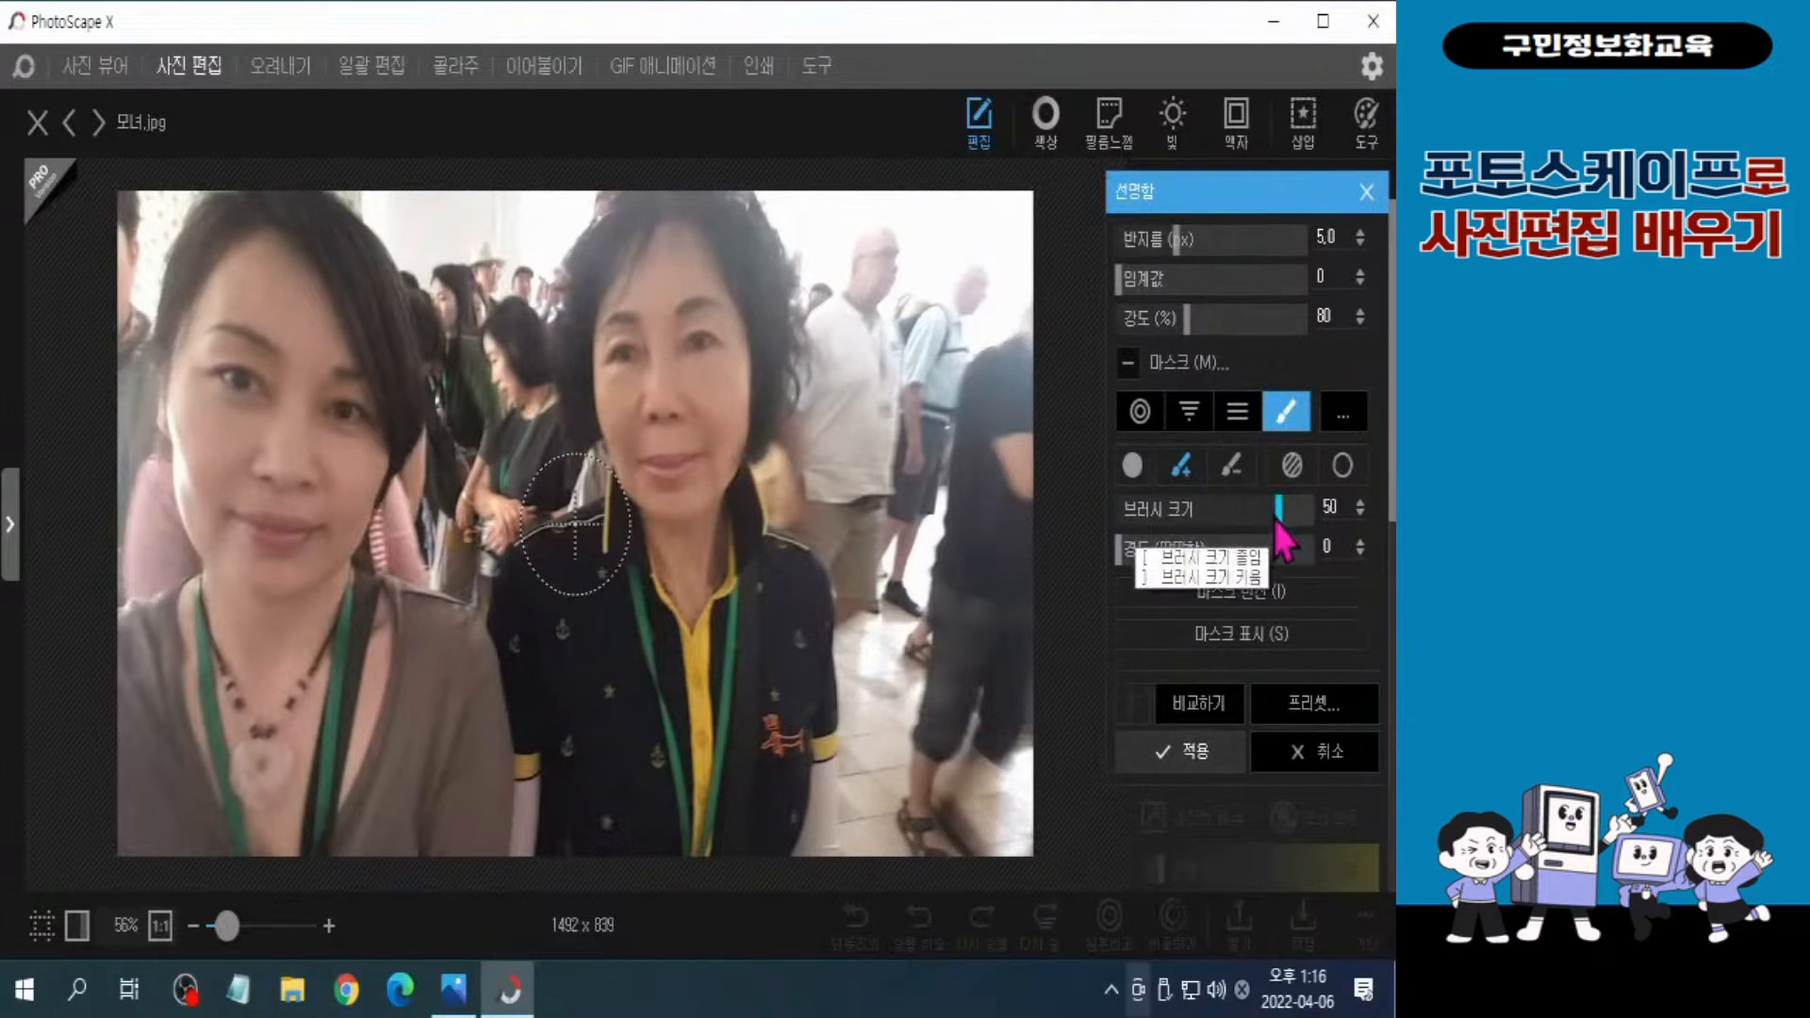
{"action": "left_click_drag", "start_coordinate": [1273, 517], "coordinate": [1253, 528]}
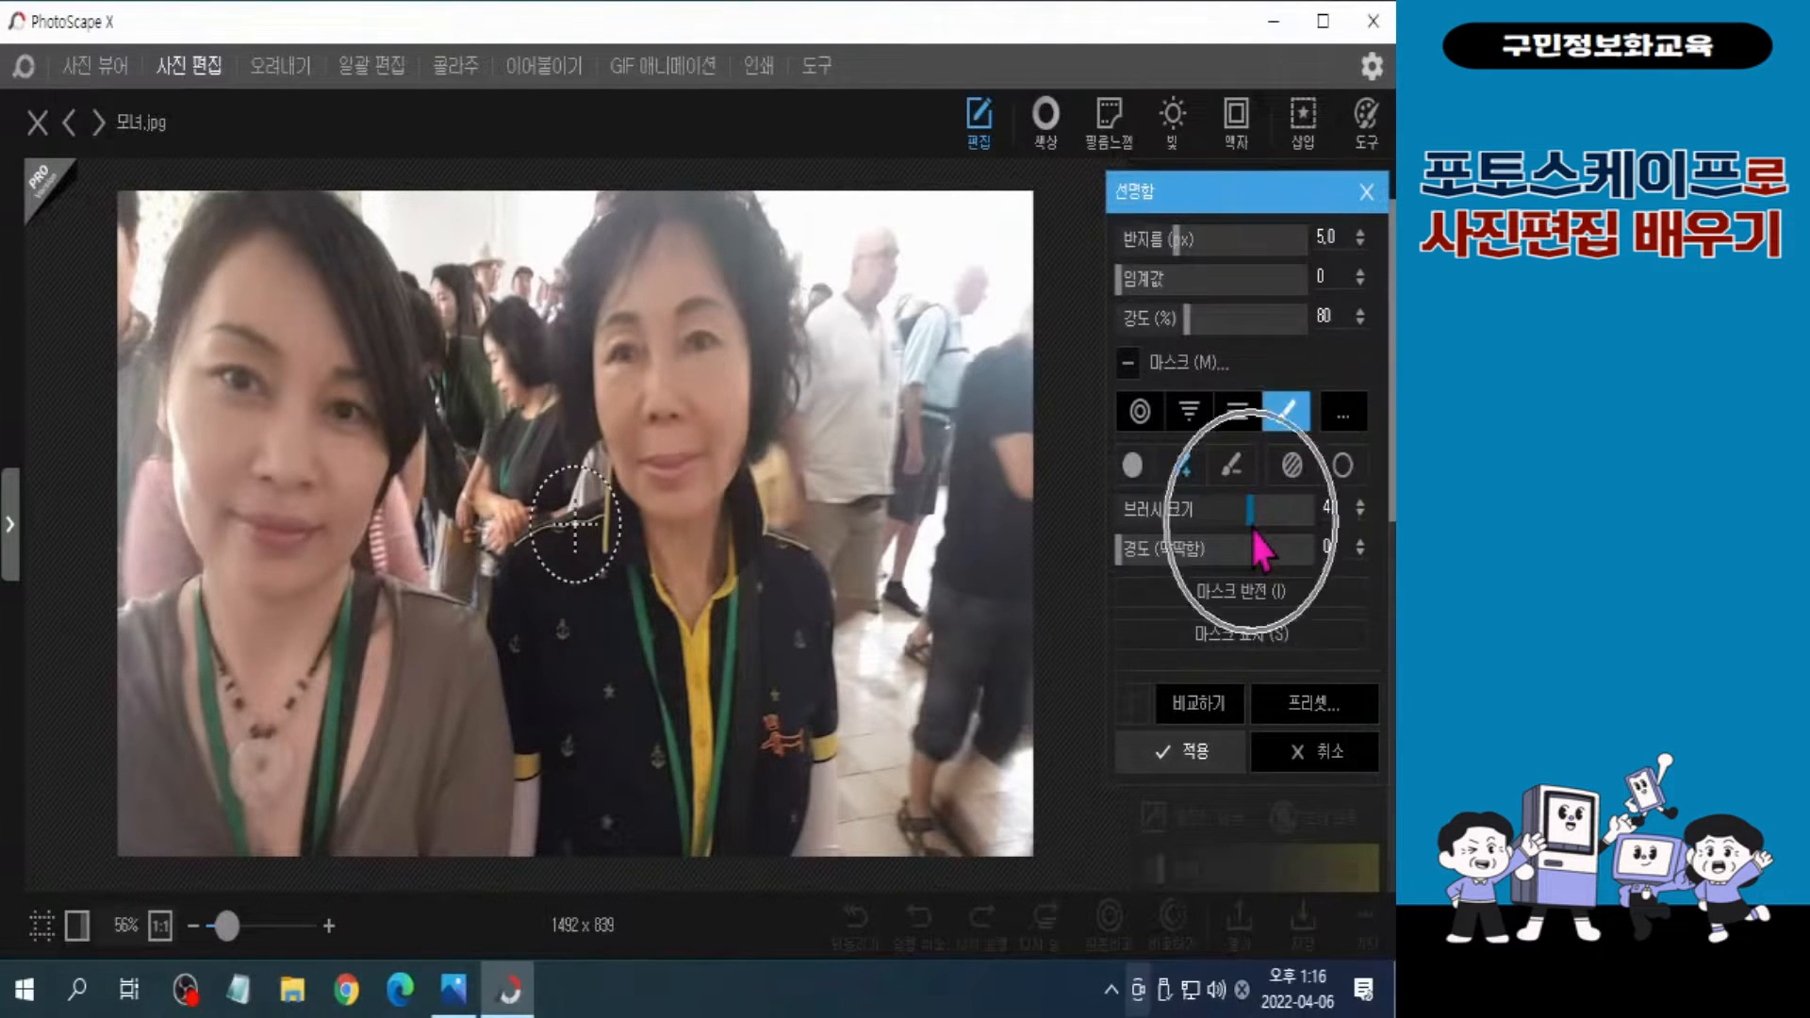
{"action": "mouse_move", "coordinate": [1252, 517]}
{"action": "left_mouse_down"}
{"action": "mouse_move", "coordinate": [1265, 528]}
{"action": "mouse_move", "coordinate": [1243, 543]}
{"action": "mouse_move", "coordinate": [1180, 531]}
{"action": "left_mouse_up"}
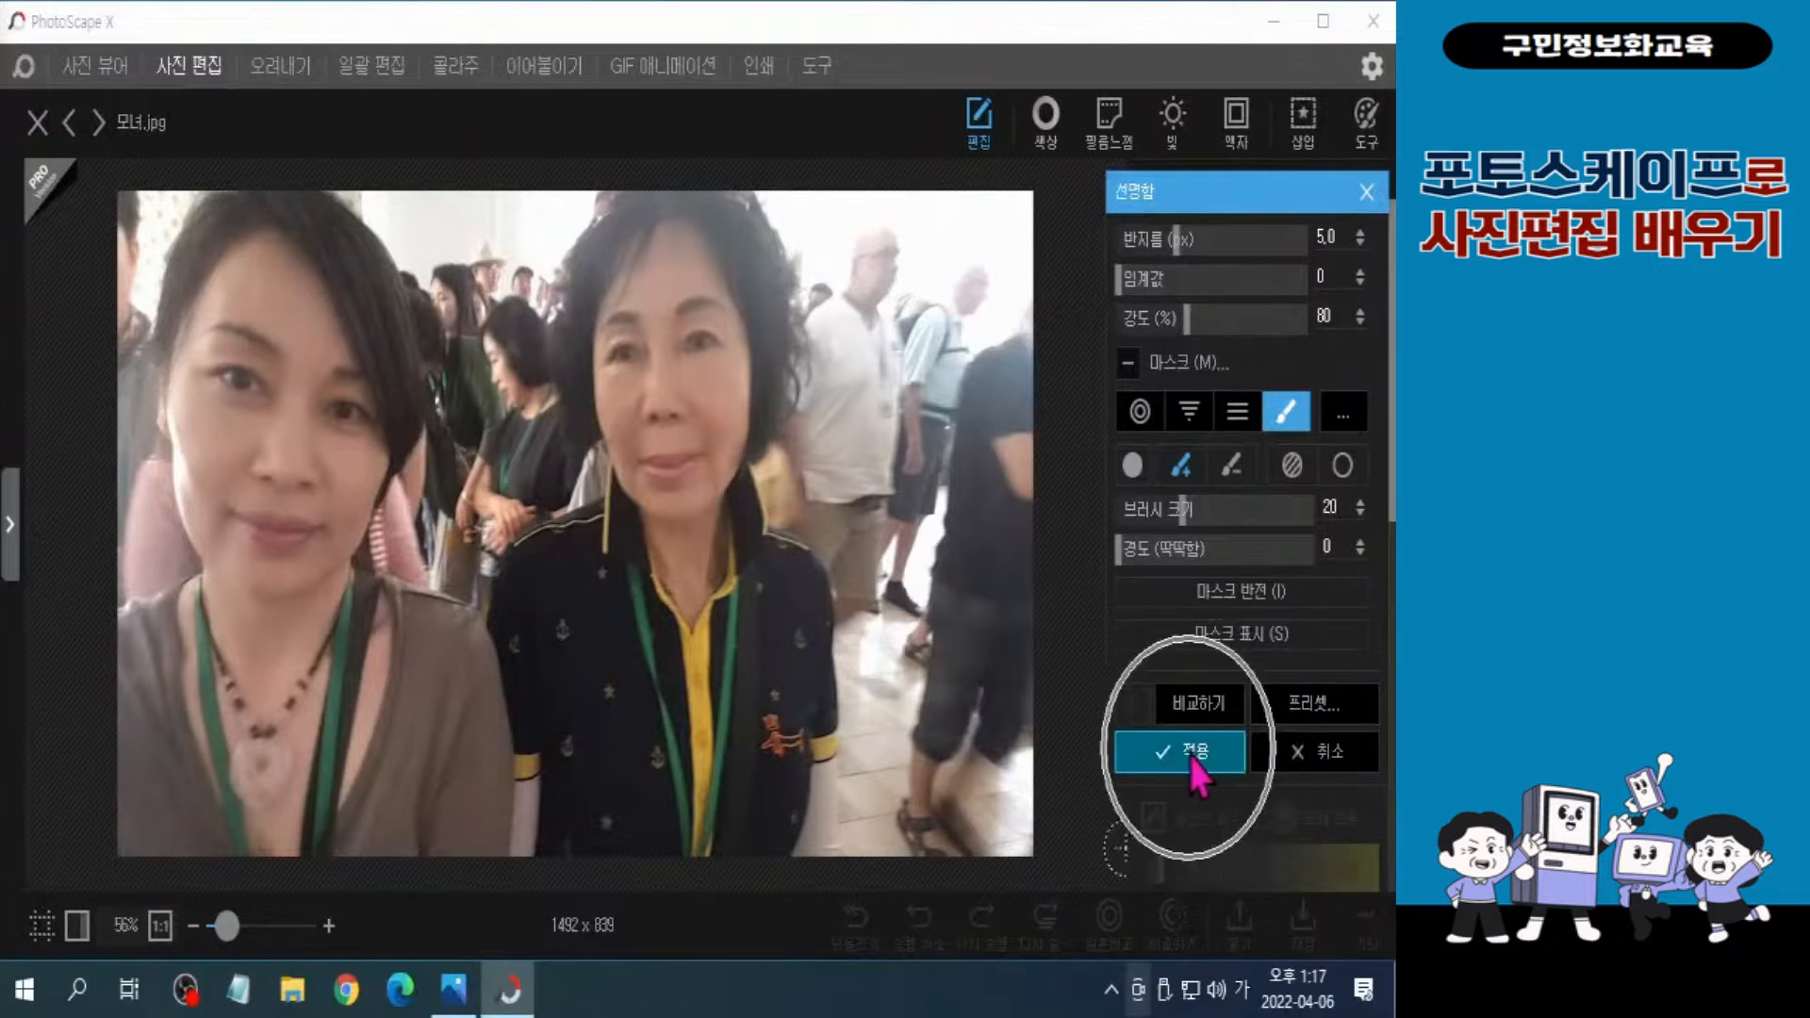
{"action": "left_click", "coordinate": [1193, 759]}
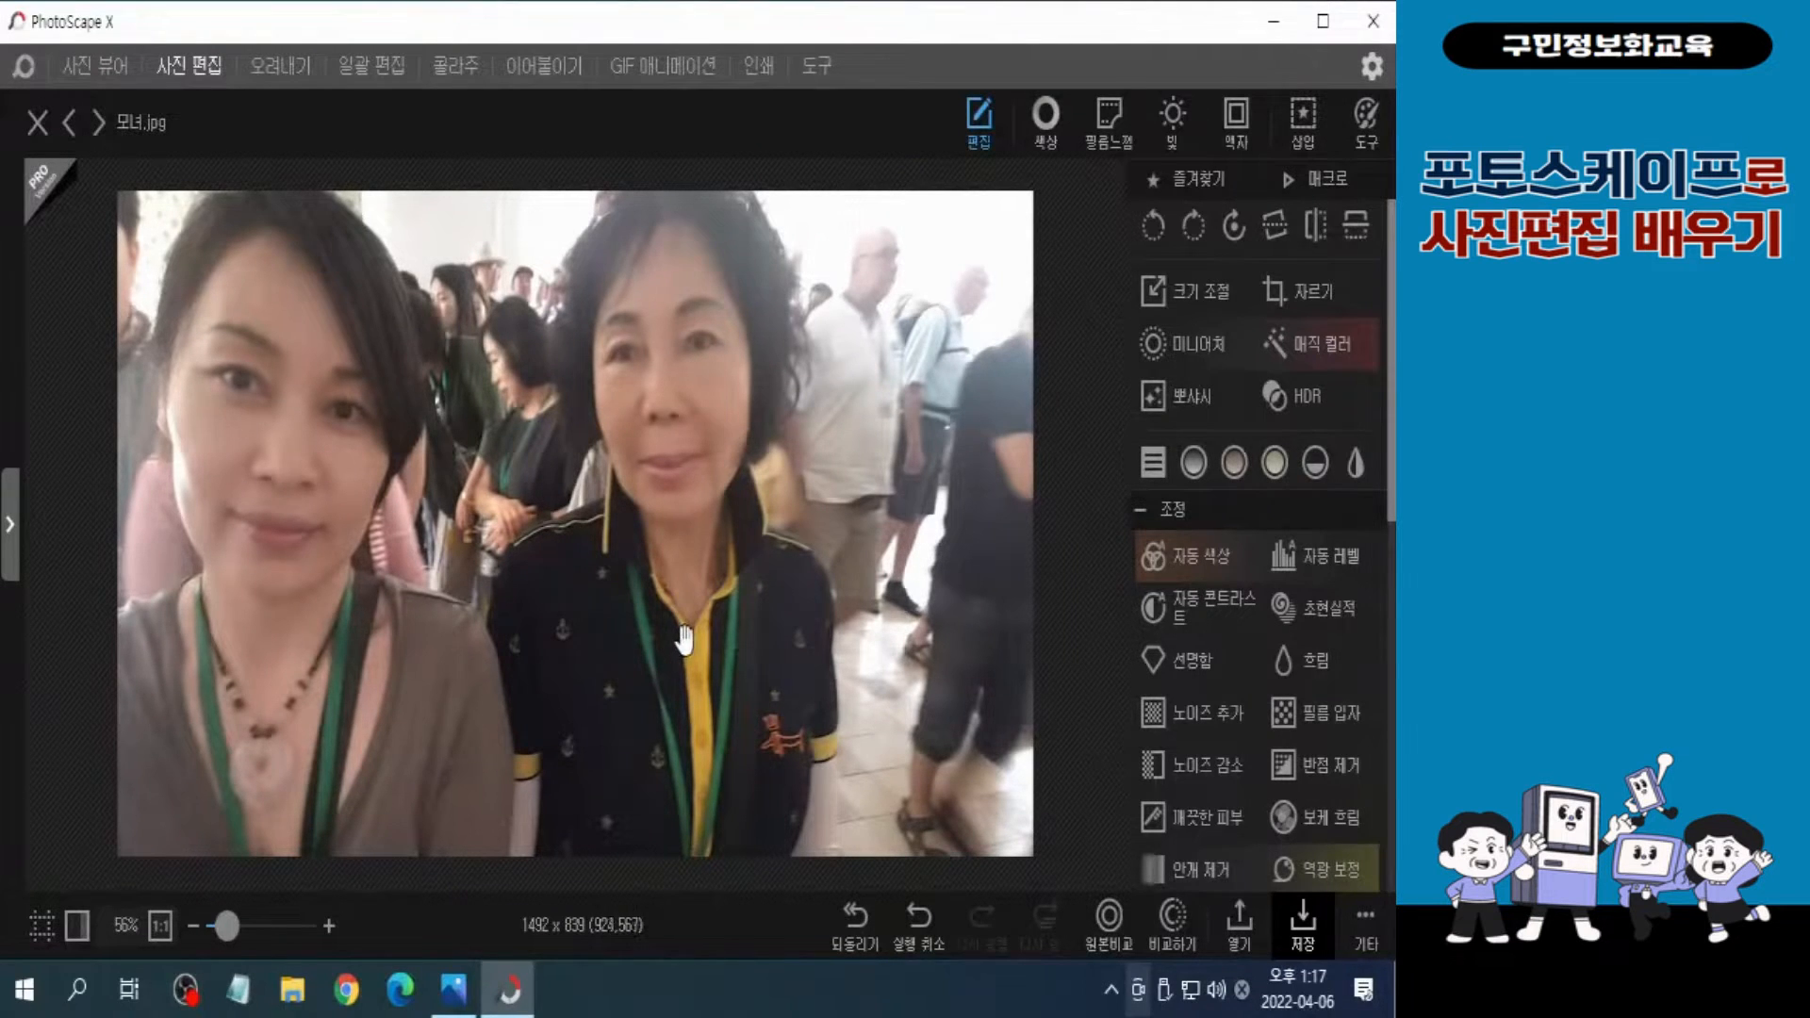
Step: Apply 선명함 to the photo once more with 반지름 5.0, 강도 80 and the mask options expanded
{"action": "left_click", "coordinate": [1190, 660]}
{"action": "left_click_drag", "start_coordinate": [1181, 259], "coordinate": [1180, 260]}
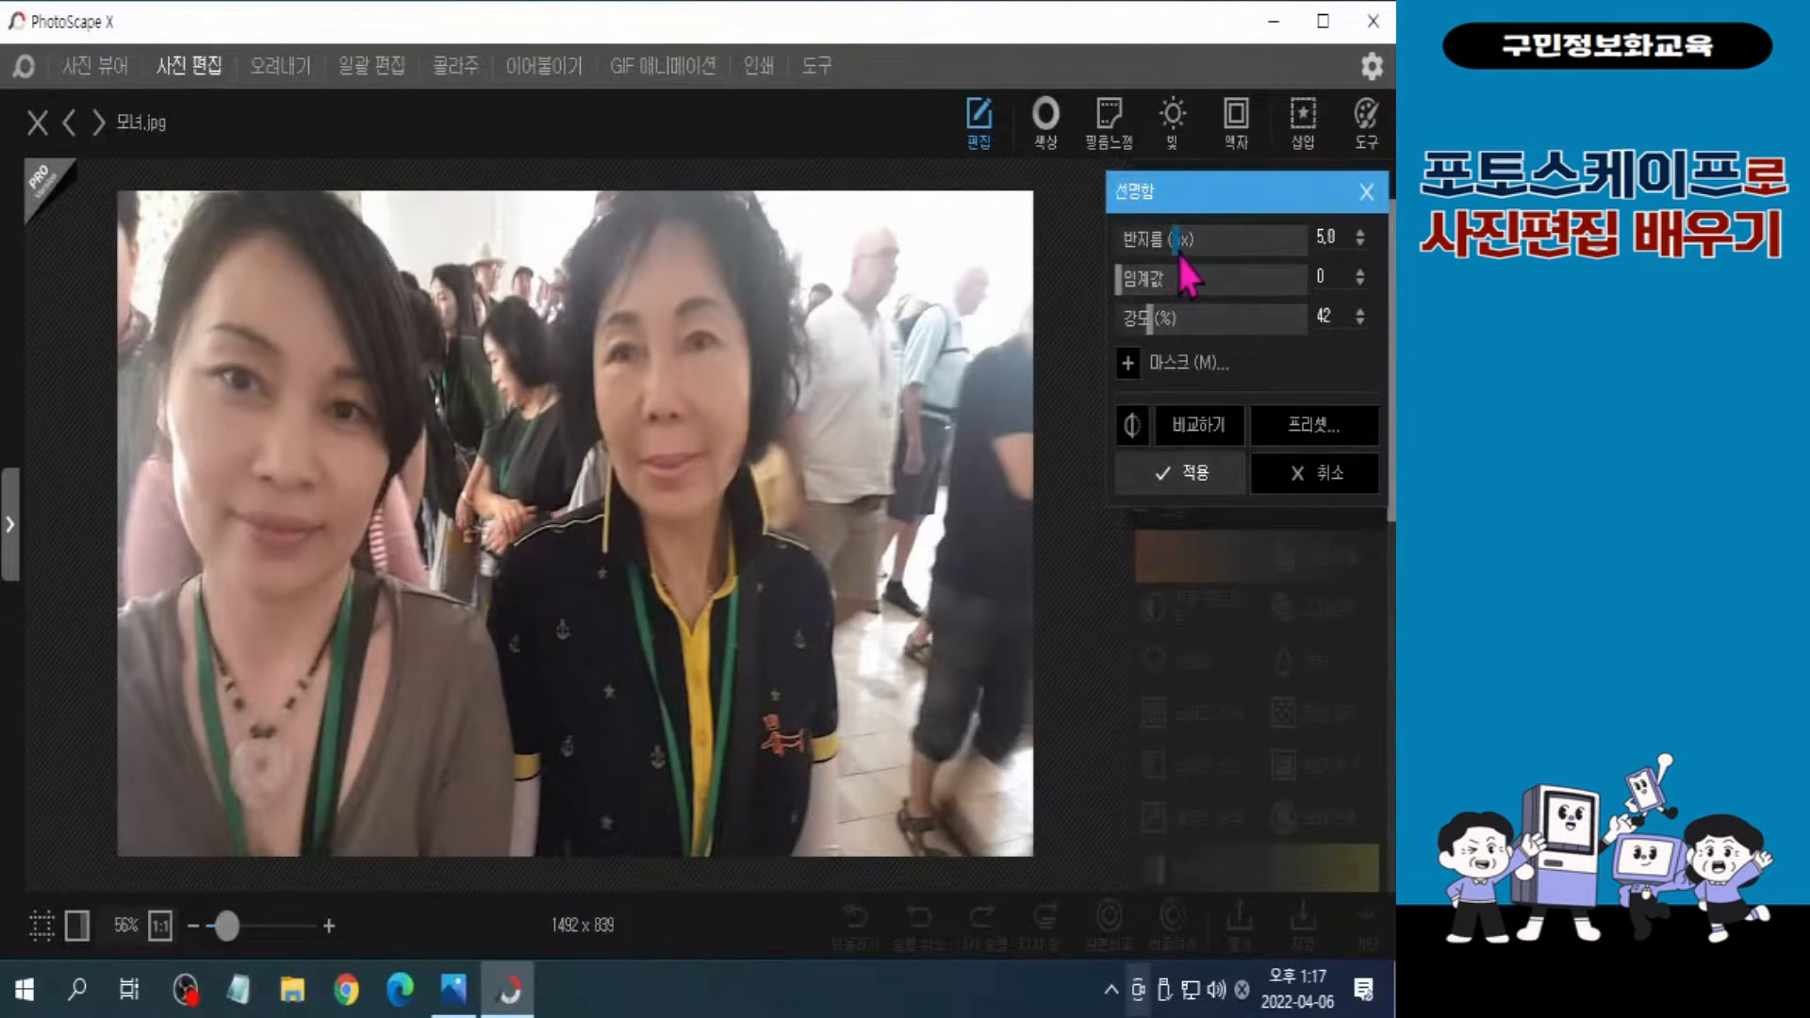
{"action": "left_click_drag", "start_coordinate": [1147, 321], "coordinate": [1187, 332]}
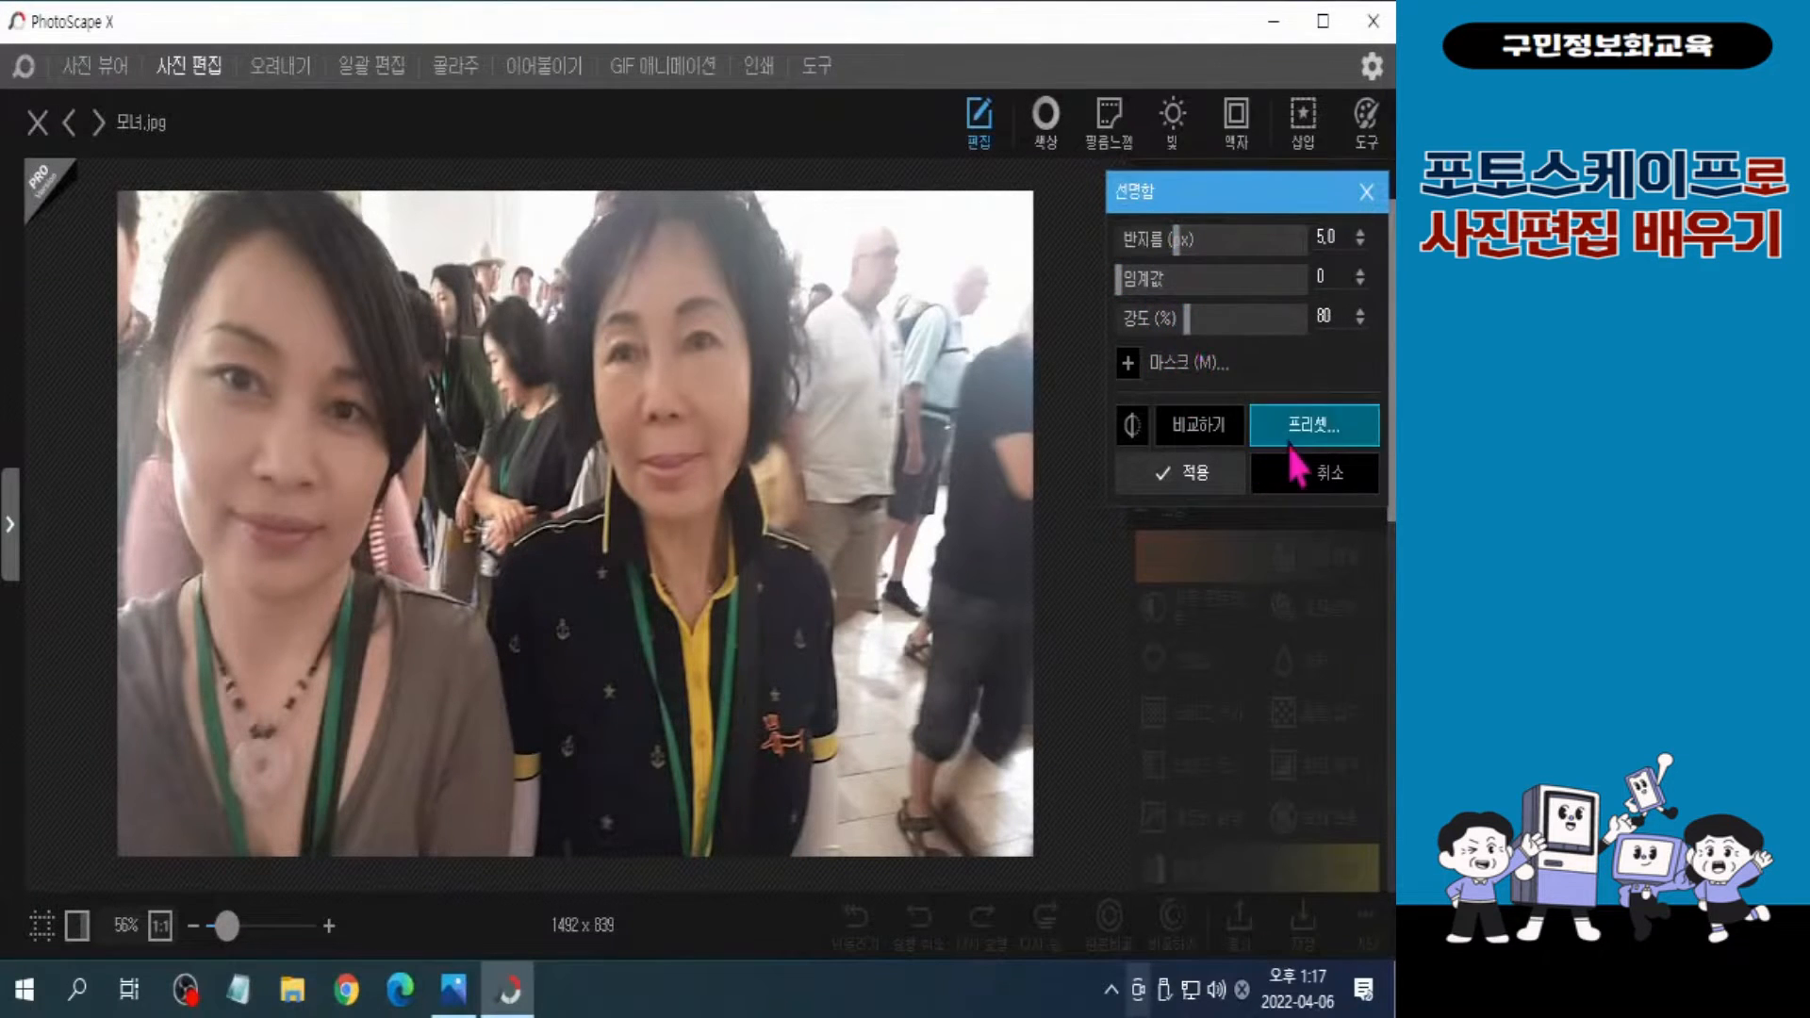
{"action": "left_click", "coordinate": [1184, 363]}
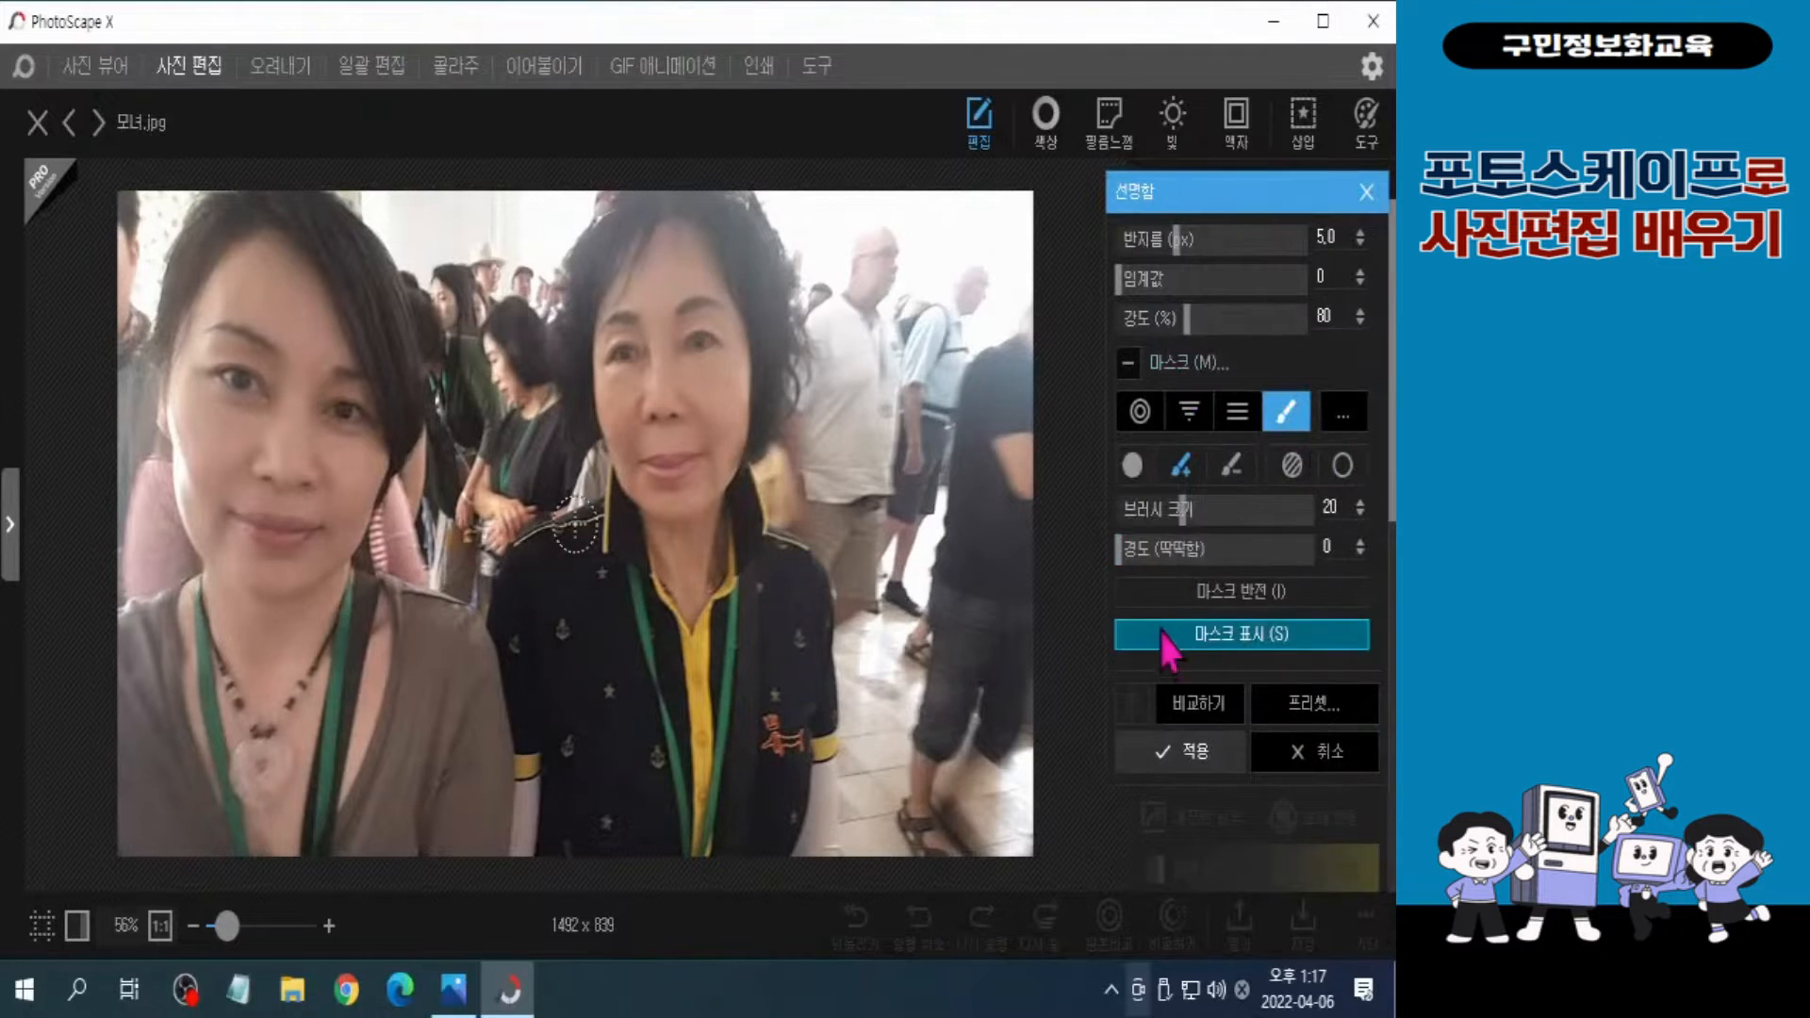
{"action": "left_click", "coordinate": [1188, 751]}
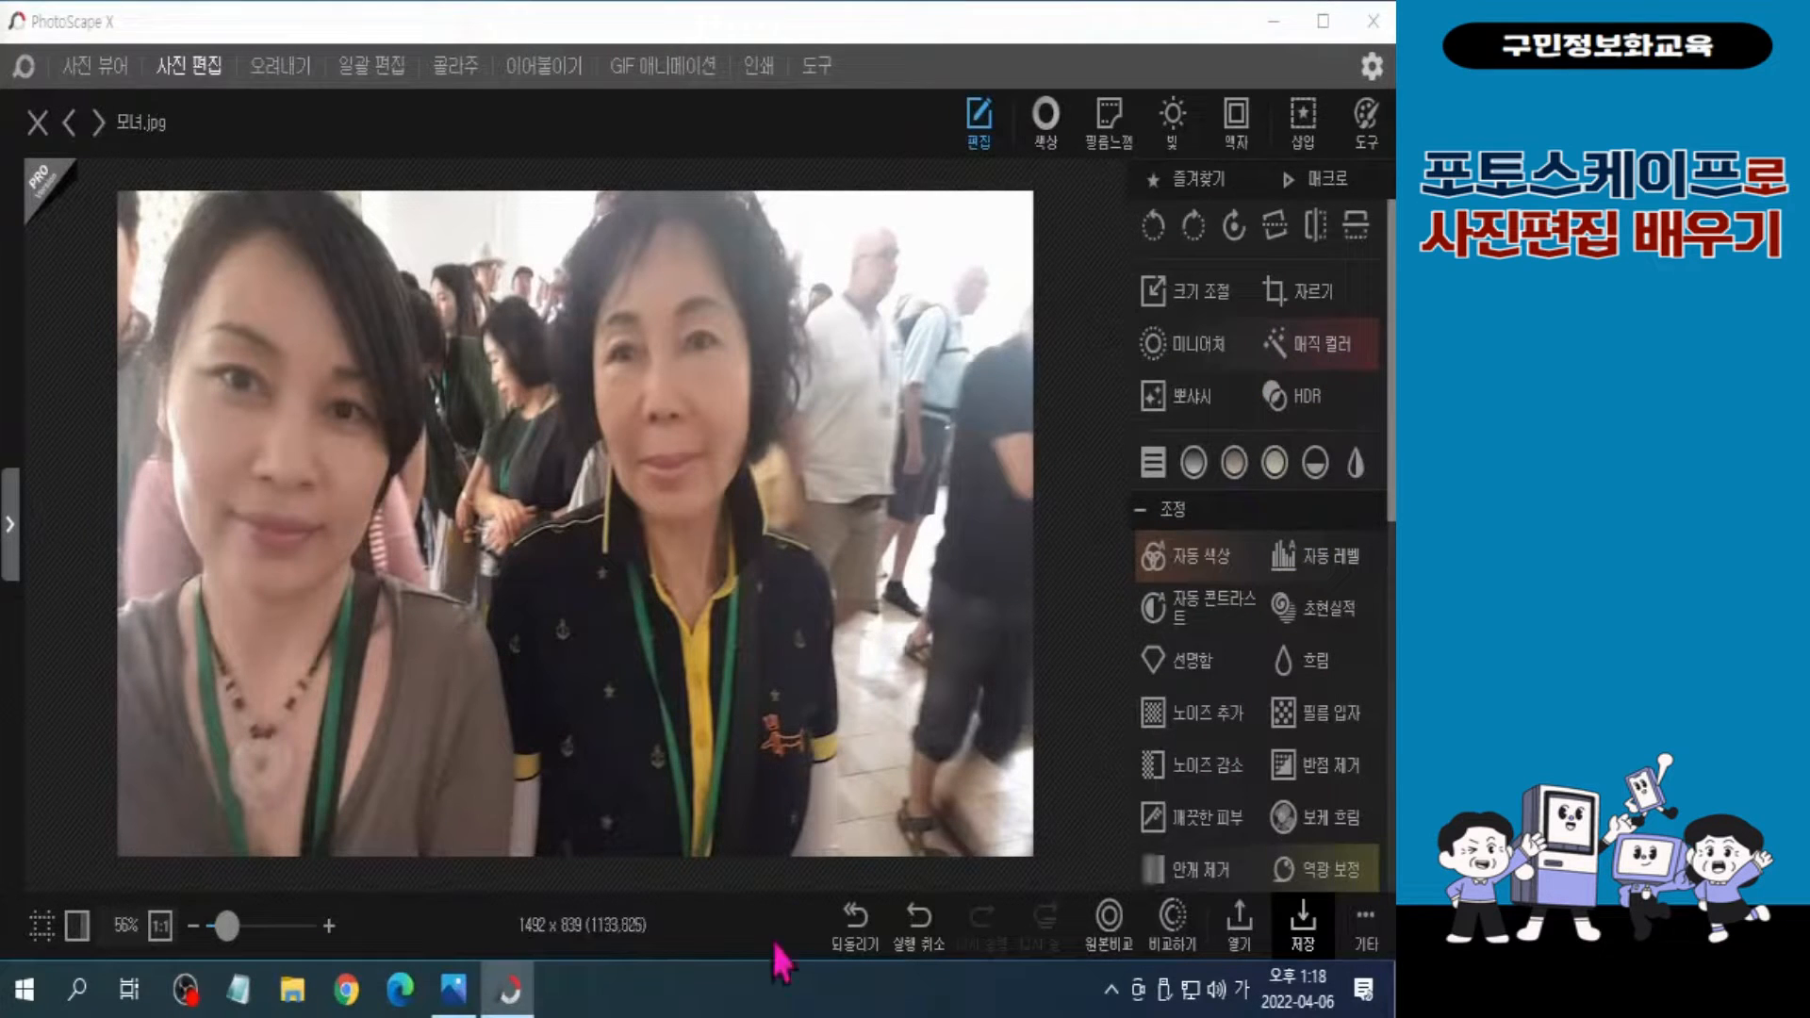
Step: Set up a new 선명함 adjustment with 반지름 5.0 and 강도 80, and expand its brush mask options
{"action": "left_click", "coordinate": [1174, 672]}
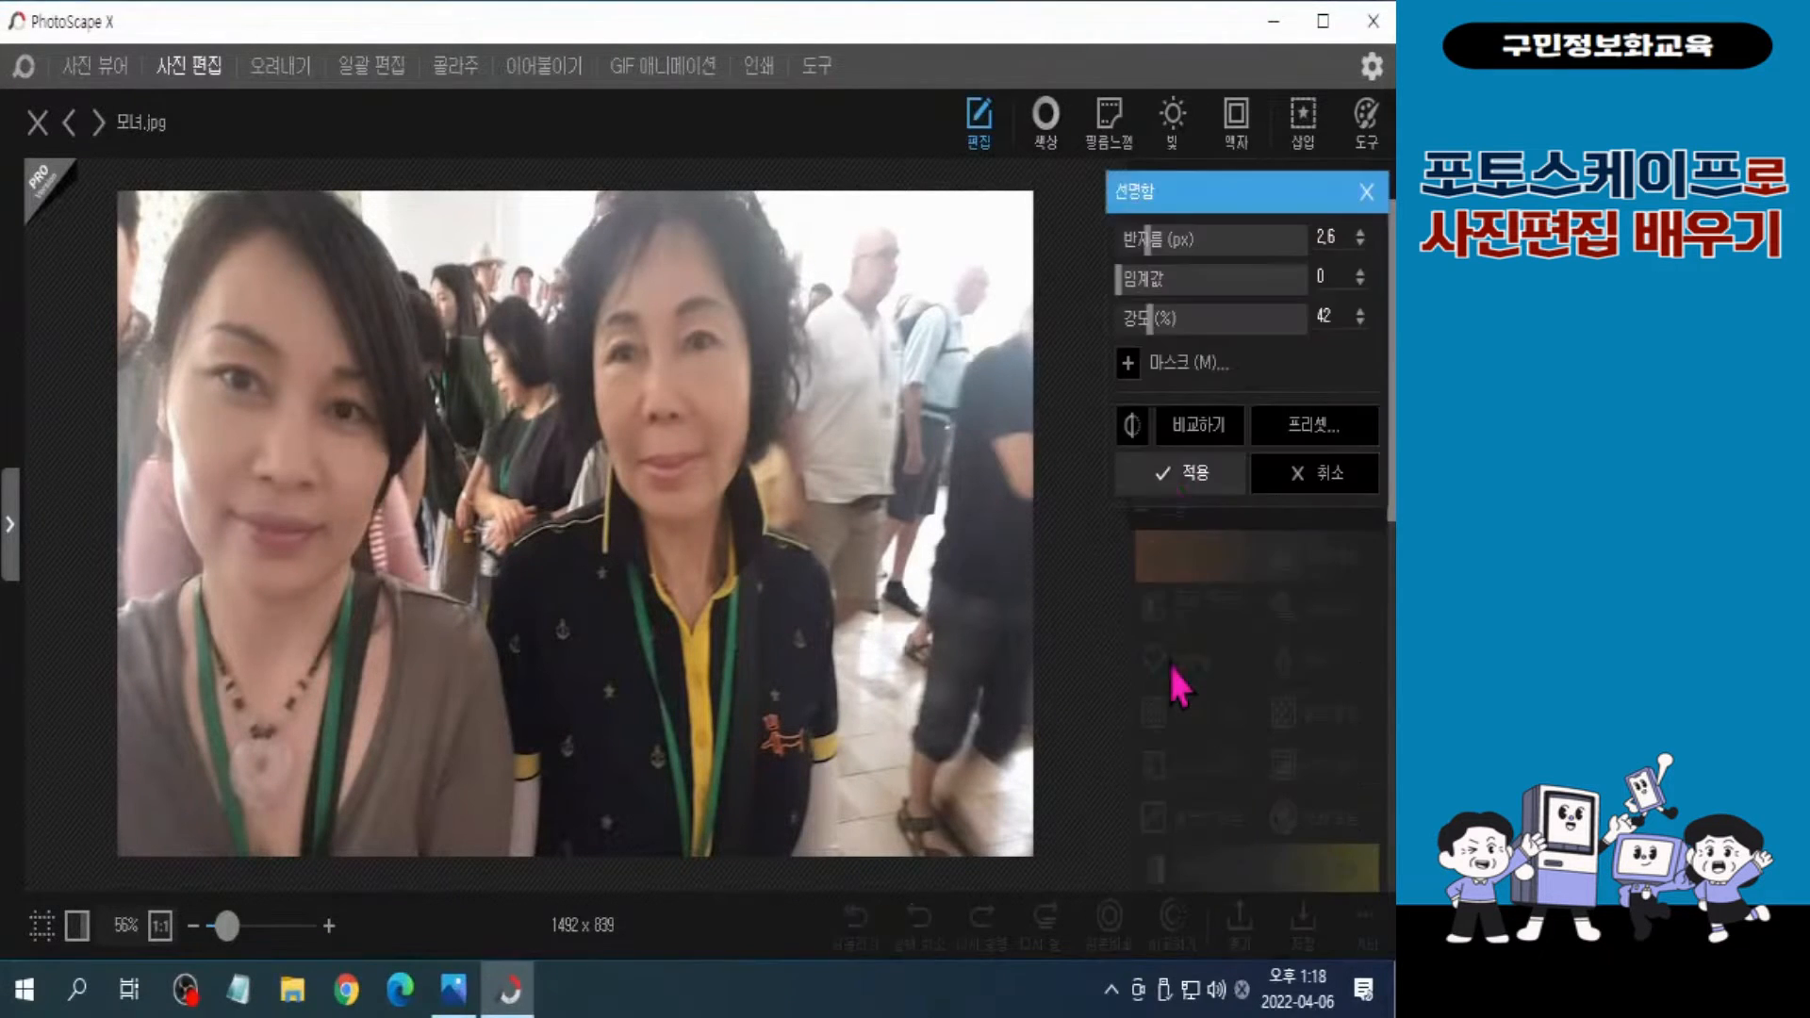
{"action": "left_click", "coordinate": [1315, 473]}
{"action": "left_click", "coordinate": [1176, 684]}
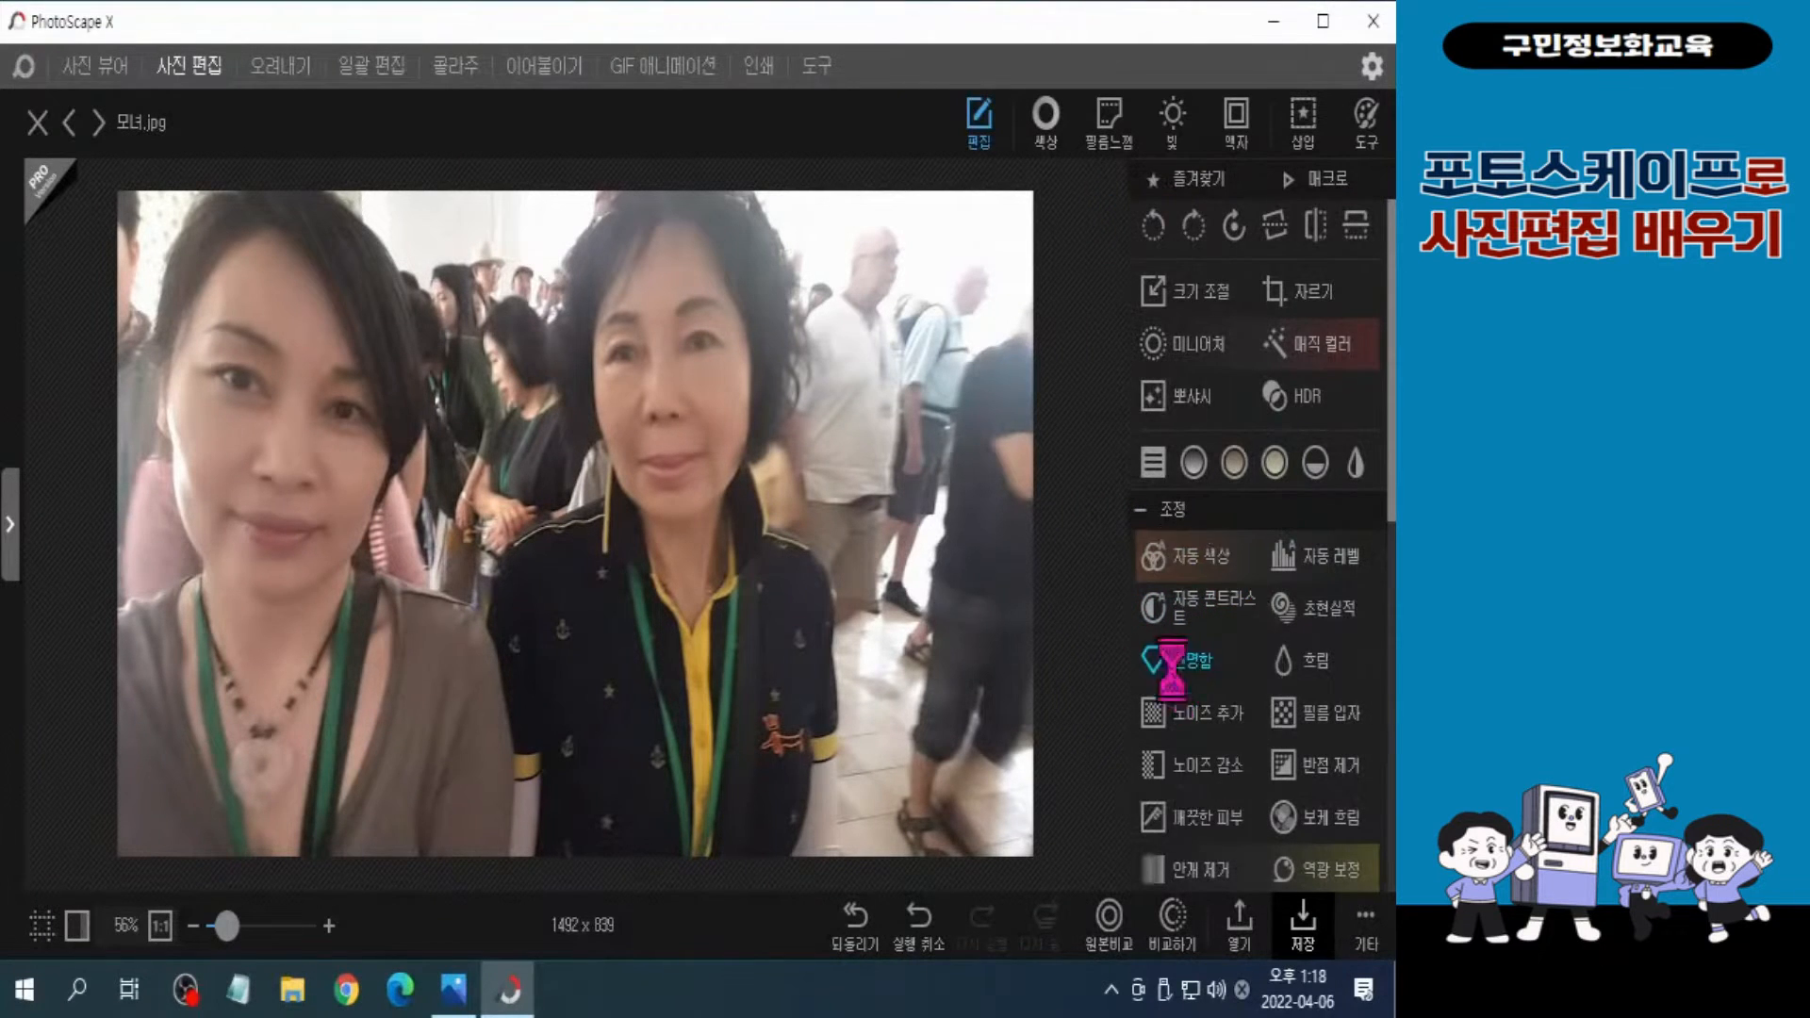
{"action": "left_click_drag", "start_coordinate": [1148, 252], "coordinate": [1176, 258]}
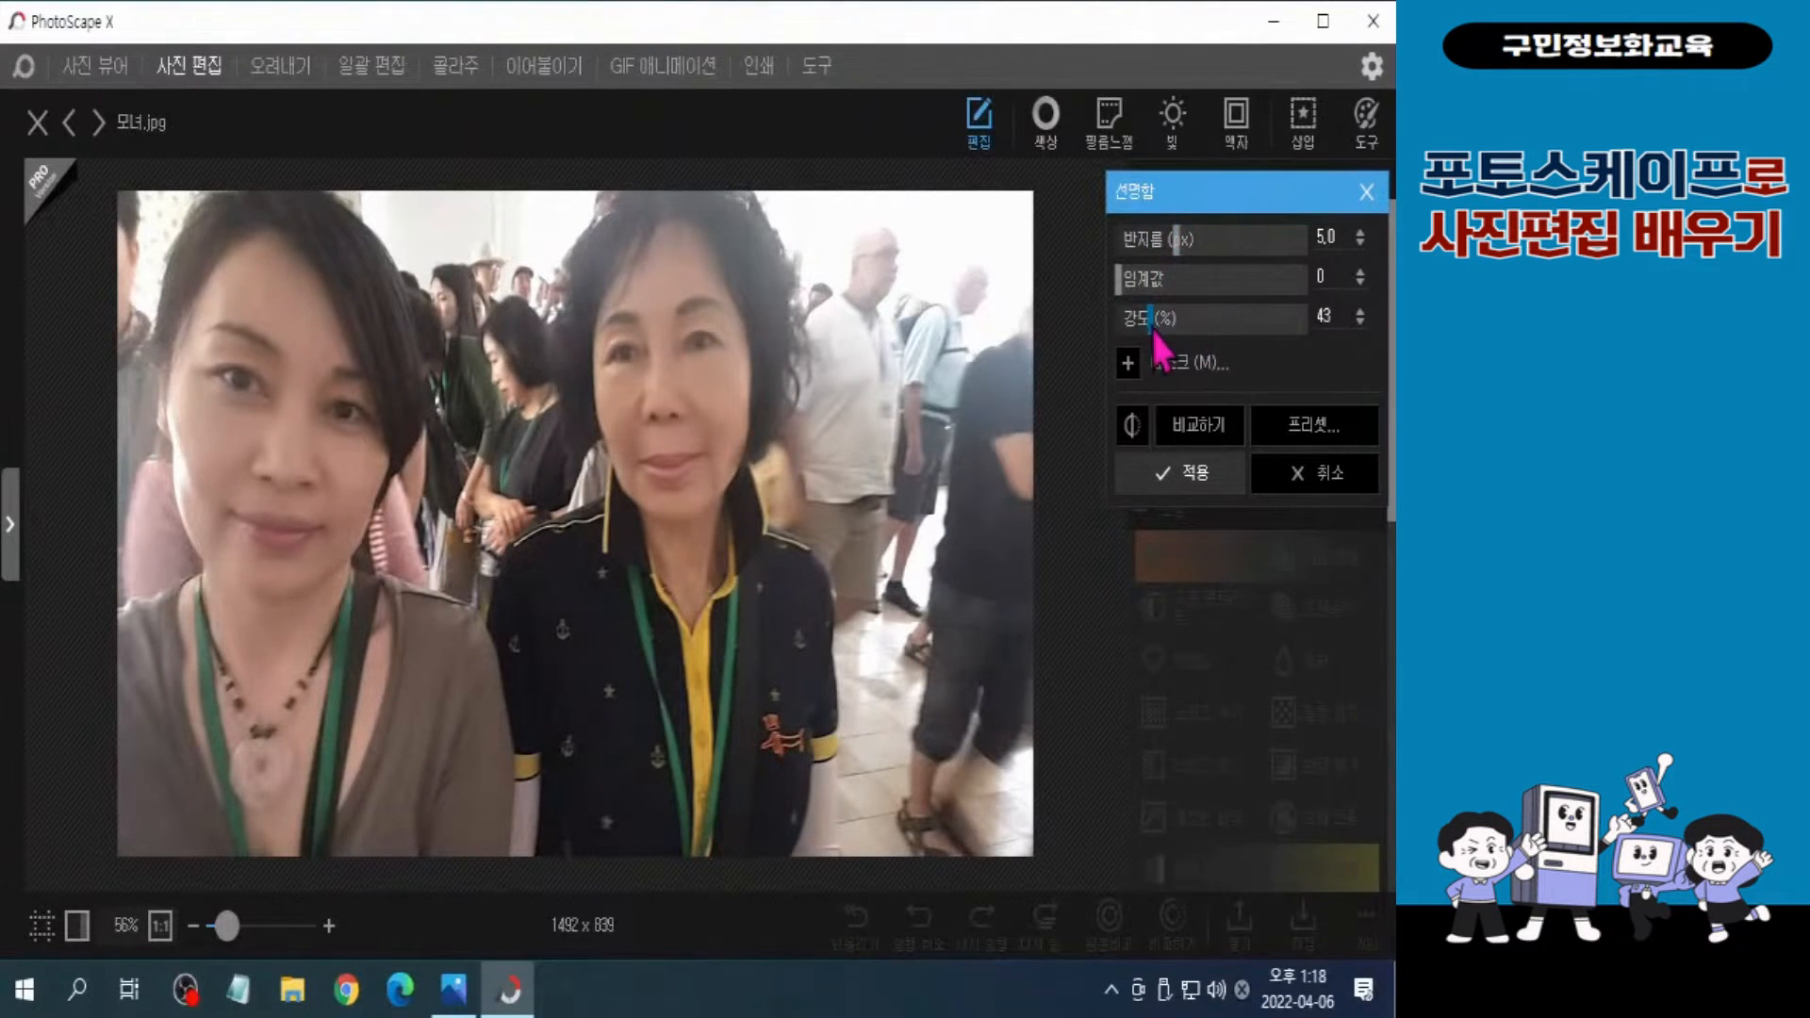
{"action": "left_click_drag", "start_coordinate": [1154, 317], "coordinate": [1185, 323]}
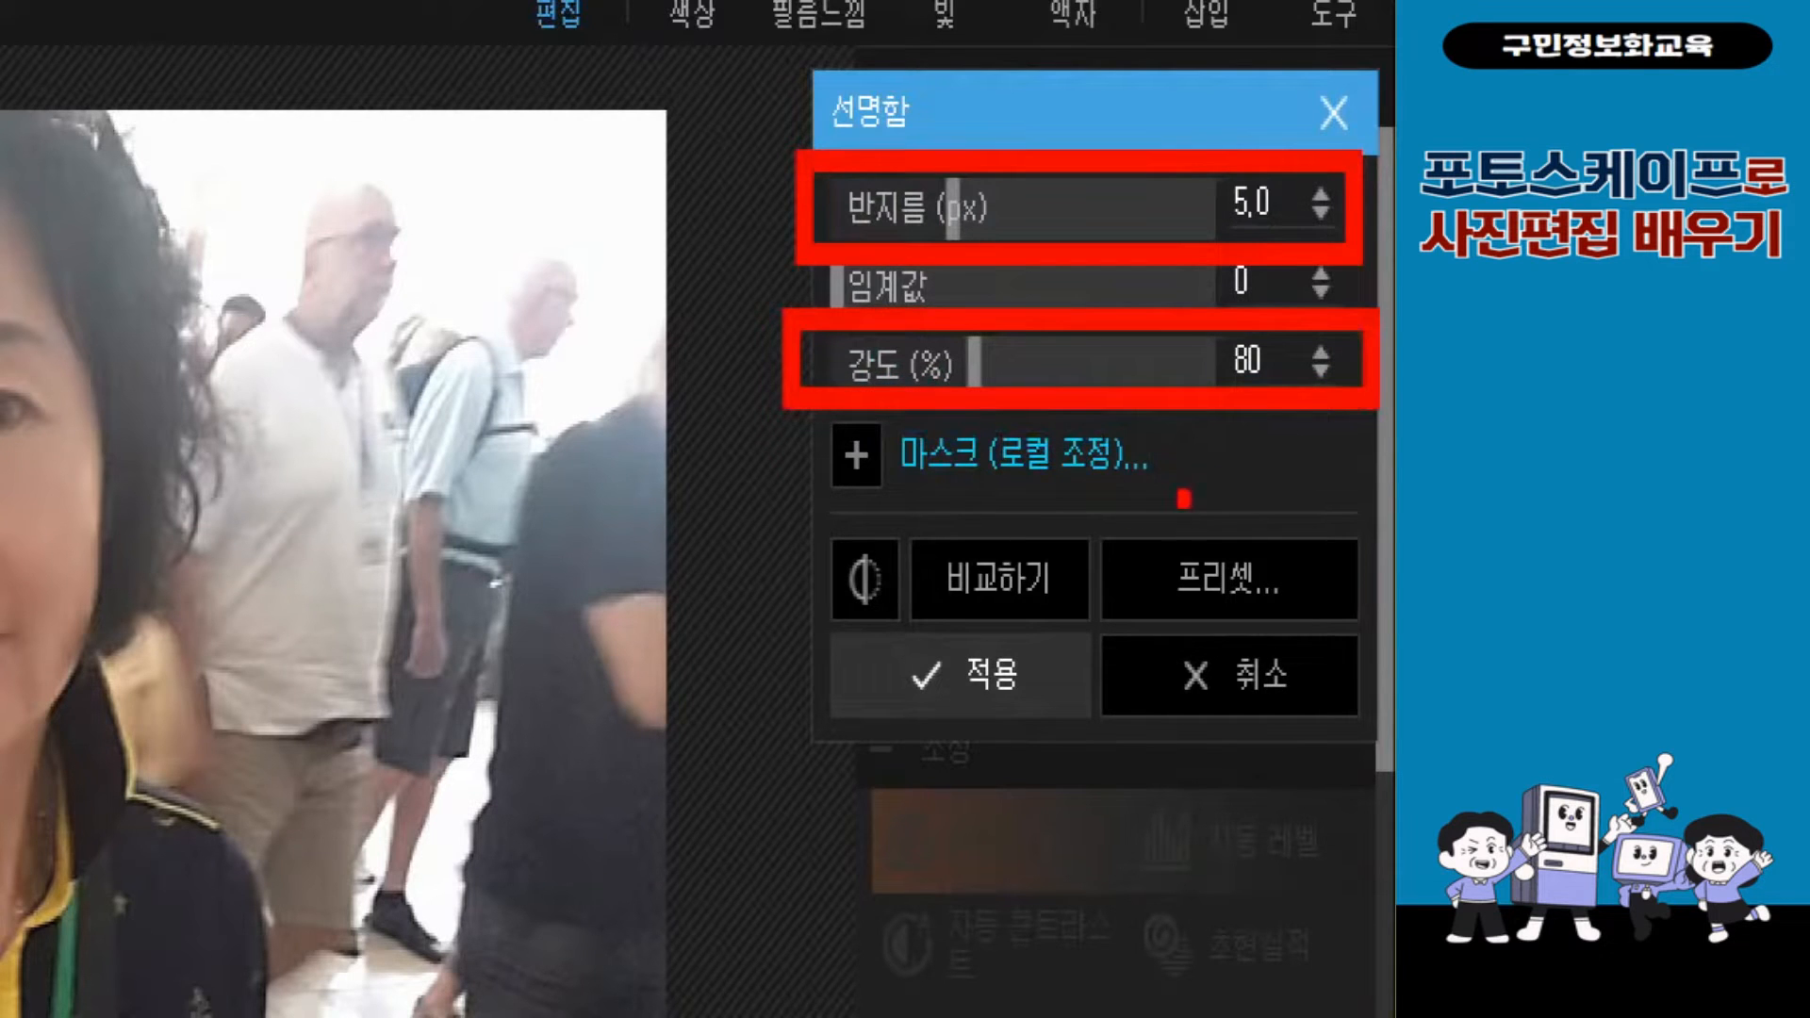
{"action": "left_click", "coordinate": [1169, 458]}
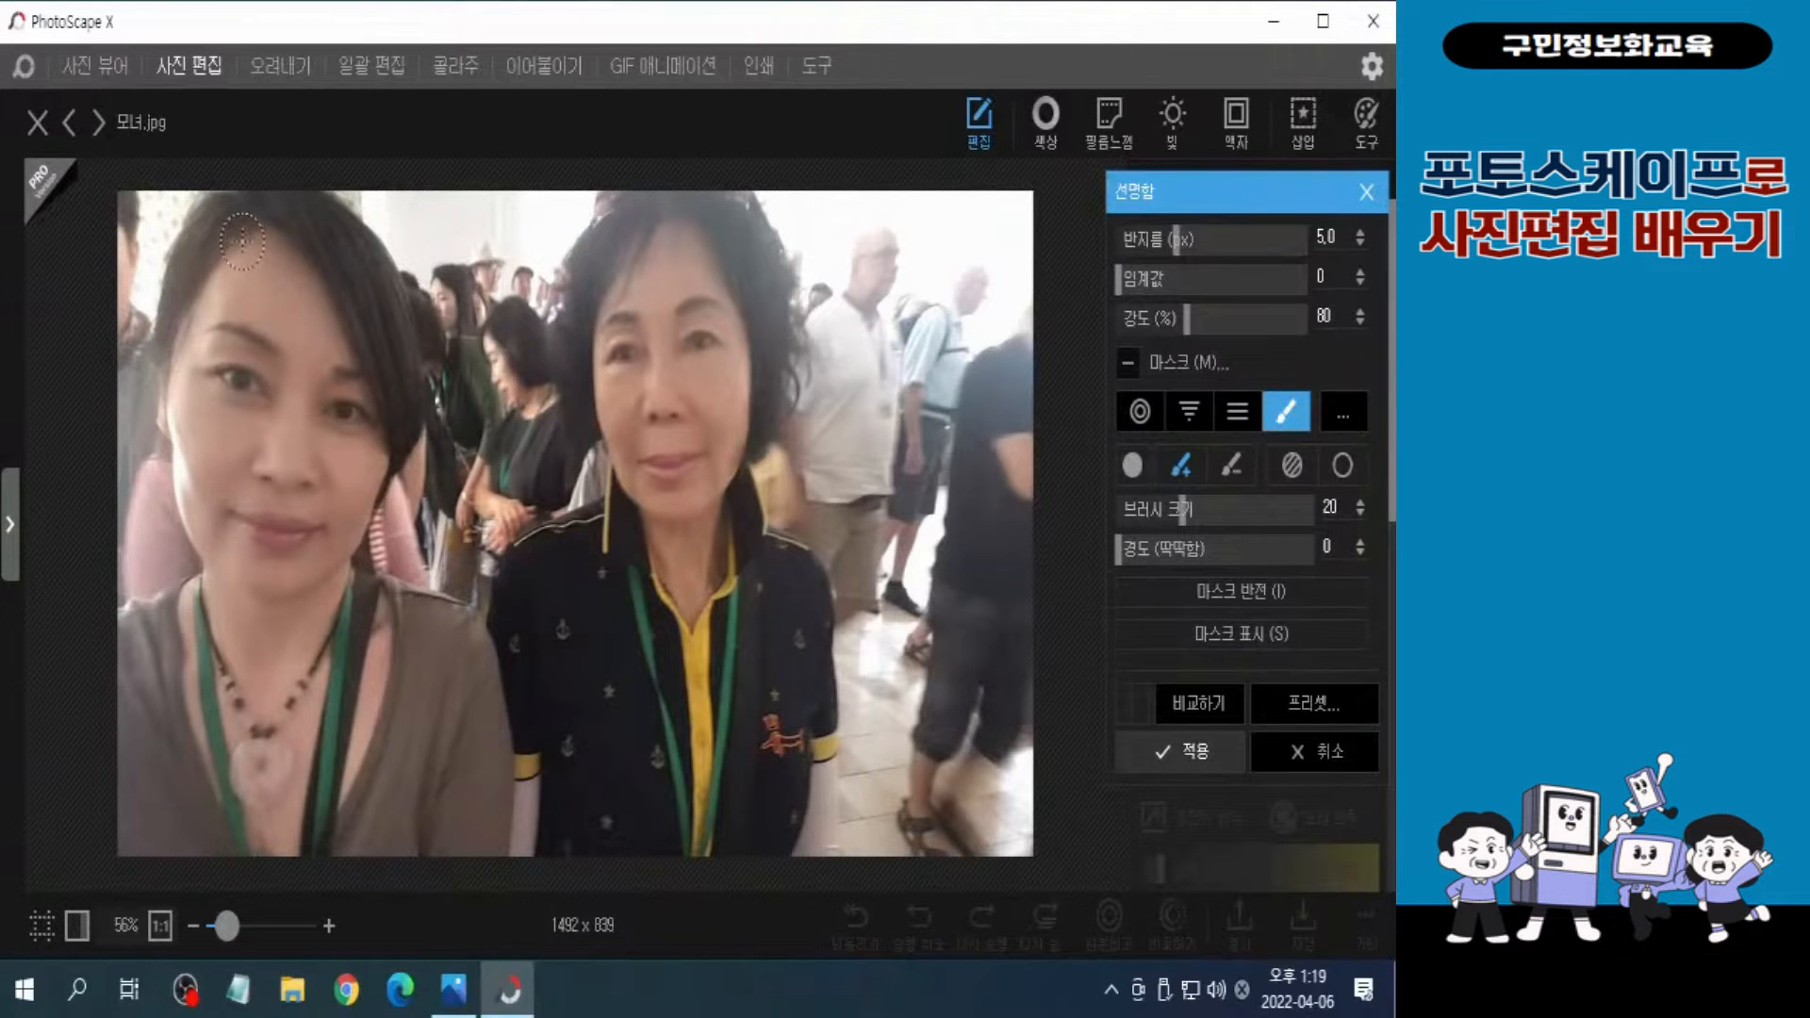
Step: Brush the sharpening mask over the two women in the foreground and apply the adjustment
{"action": "mouse_move", "coordinate": [243, 240]}
{"action": "left_mouse_down"}
{"action": "mouse_move", "coordinate": [185, 281]}
{"action": "mouse_move", "coordinate": [168, 331]}
{"action": "mouse_move", "coordinate": [197, 582]}
{"action": "mouse_move", "coordinate": [129, 617]}
{"action": "left_mouse_up"}
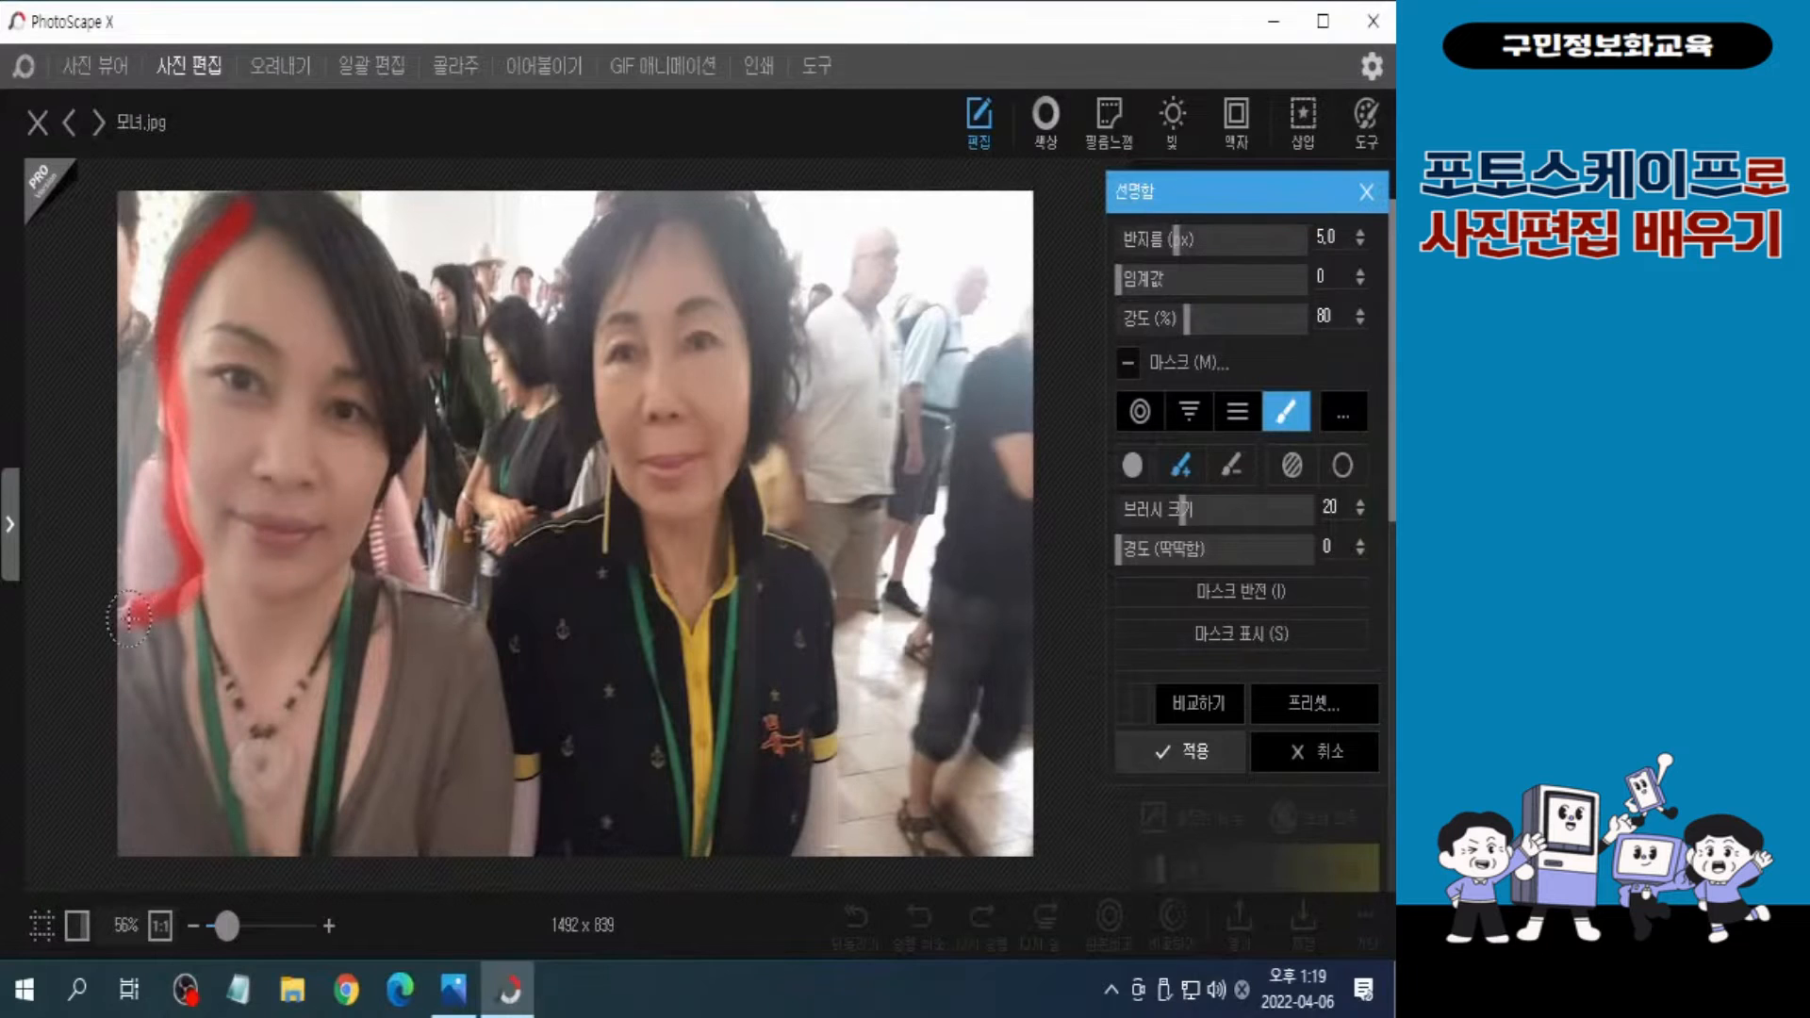
{"action": "left_click_drag", "start_coordinate": [487, 633], "coordinate": [502, 810]}
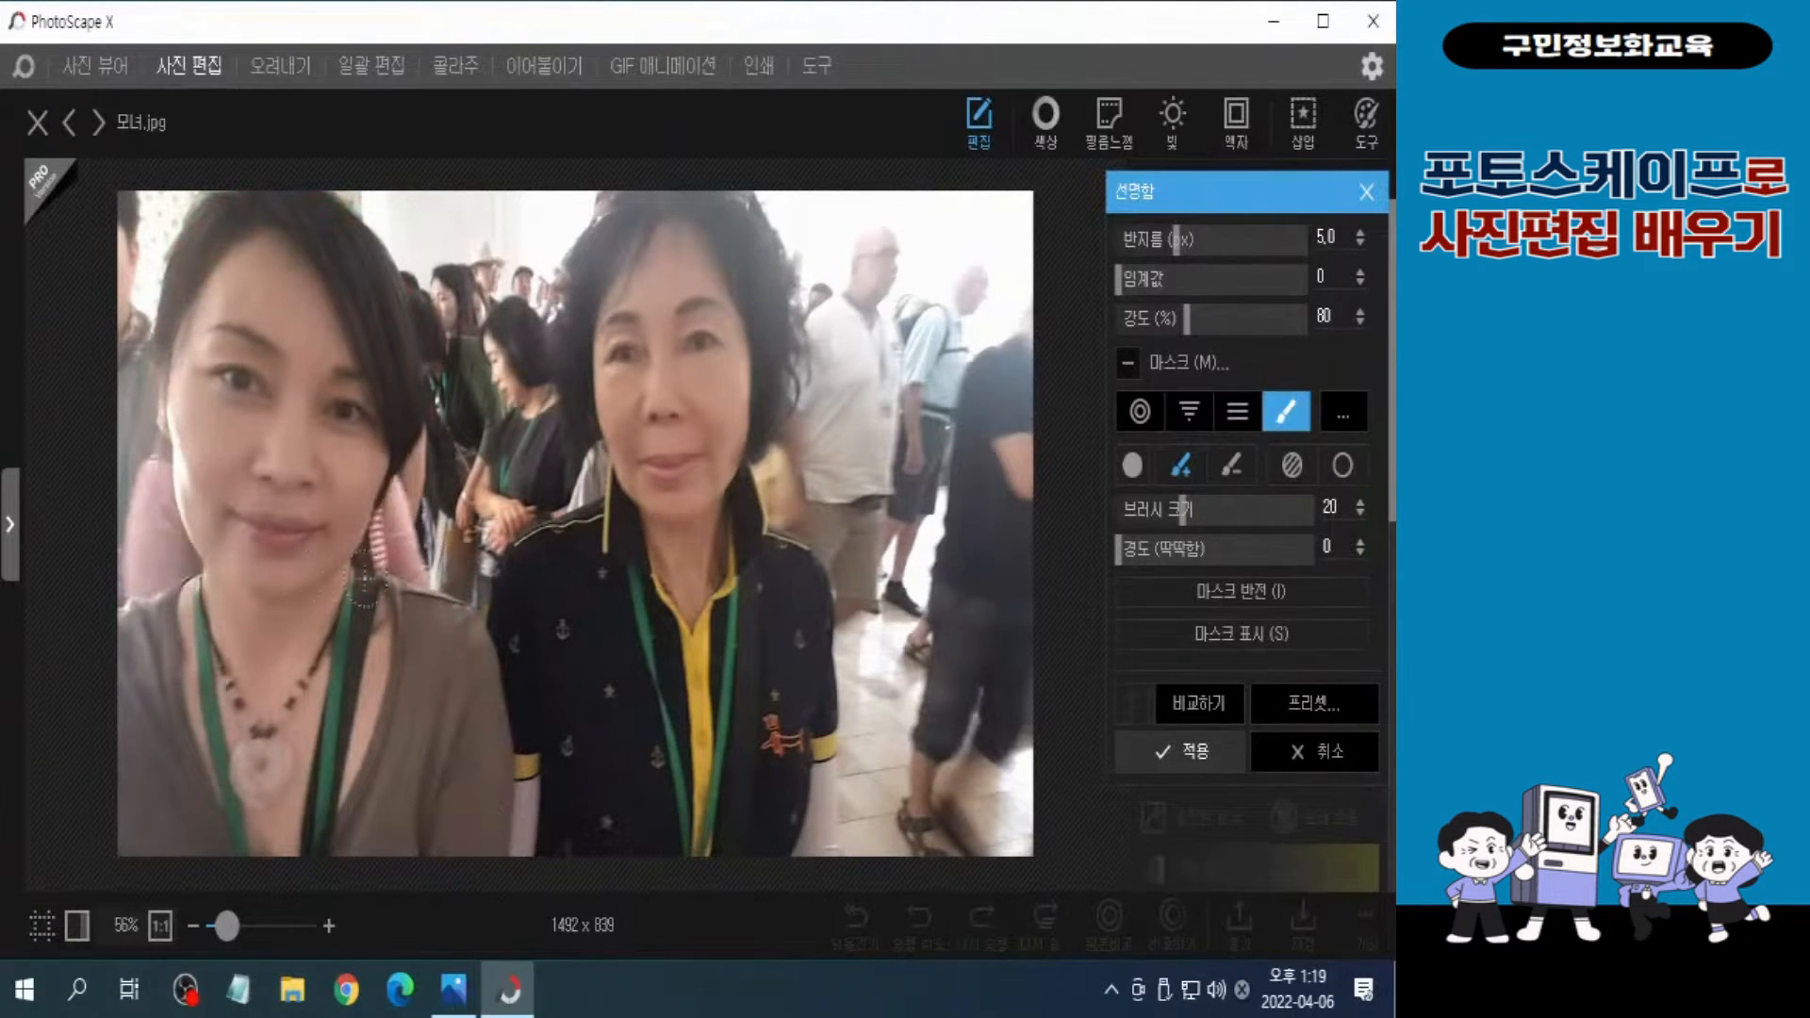
{"action": "mouse_move", "coordinate": [365, 577]}
{"action": "left_mouse_down"}
{"action": "mouse_move", "coordinate": [414, 594]}
{"action": "mouse_move", "coordinate": [351, 571]}
{"action": "mouse_move", "coordinate": [360, 517]}
{"action": "mouse_move", "coordinate": [418, 429]}
{"action": "mouse_move", "coordinate": [424, 347]}
{"action": "mouse_move", "coordinate": [403, 293]}
{"action": "mouse_move", "coordinate": [309, 194]}
{"action": "mouse_move", "coordinate": [218, 198]}
{"action": "mouse_move", "coordinate": [162, 283]}
{"action": "left_mouse_up"}
{"action": "mouse_move", "coordinate": [635, 322]}
{"action": "left_mouse_down"}
{"action": "mouse_move", "coordinate": [613, 321]}
{"action": "mouse_move", "coordinate": [698, 287]}
{"action": "mouse_move", "coordinate": [719, 298]}
{"action": "mouse_move", "coordinate": [707, 311]}
{"action": "left_mouse_up"}
{"action": "mouse_move", "coordinate": [643, 363]}
{"action": "left_mouse_down"}
{"action": "mouse_move", "coordinate": [603, 367]}
{"action": "mouse_move", "coordinate": [717, 339]}
{"action": "mouse_move", "coordinate": [702, 271]}
{"action": "left_mouse_up"}
{"action": "left_click_drag", "start_coordinate": [697, 377], "coordinate": [697, 342]}
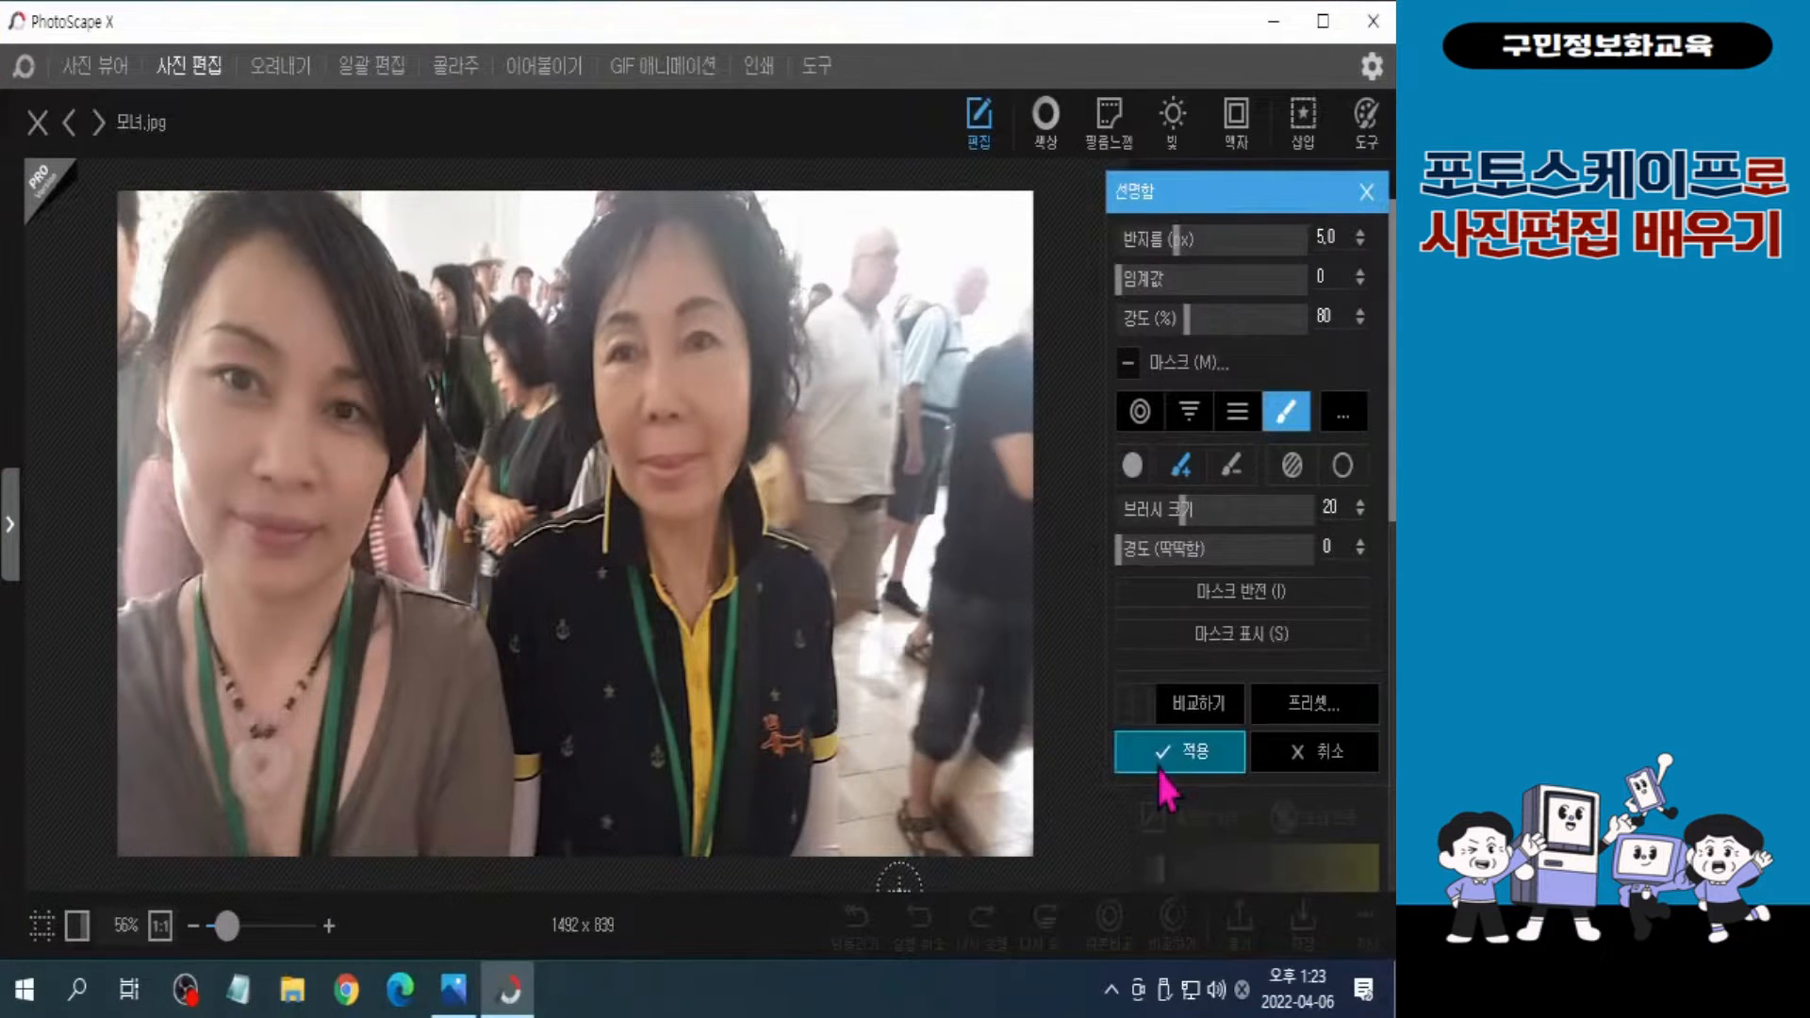
{"action": "left_click", "coordinate": [1158, 768]}
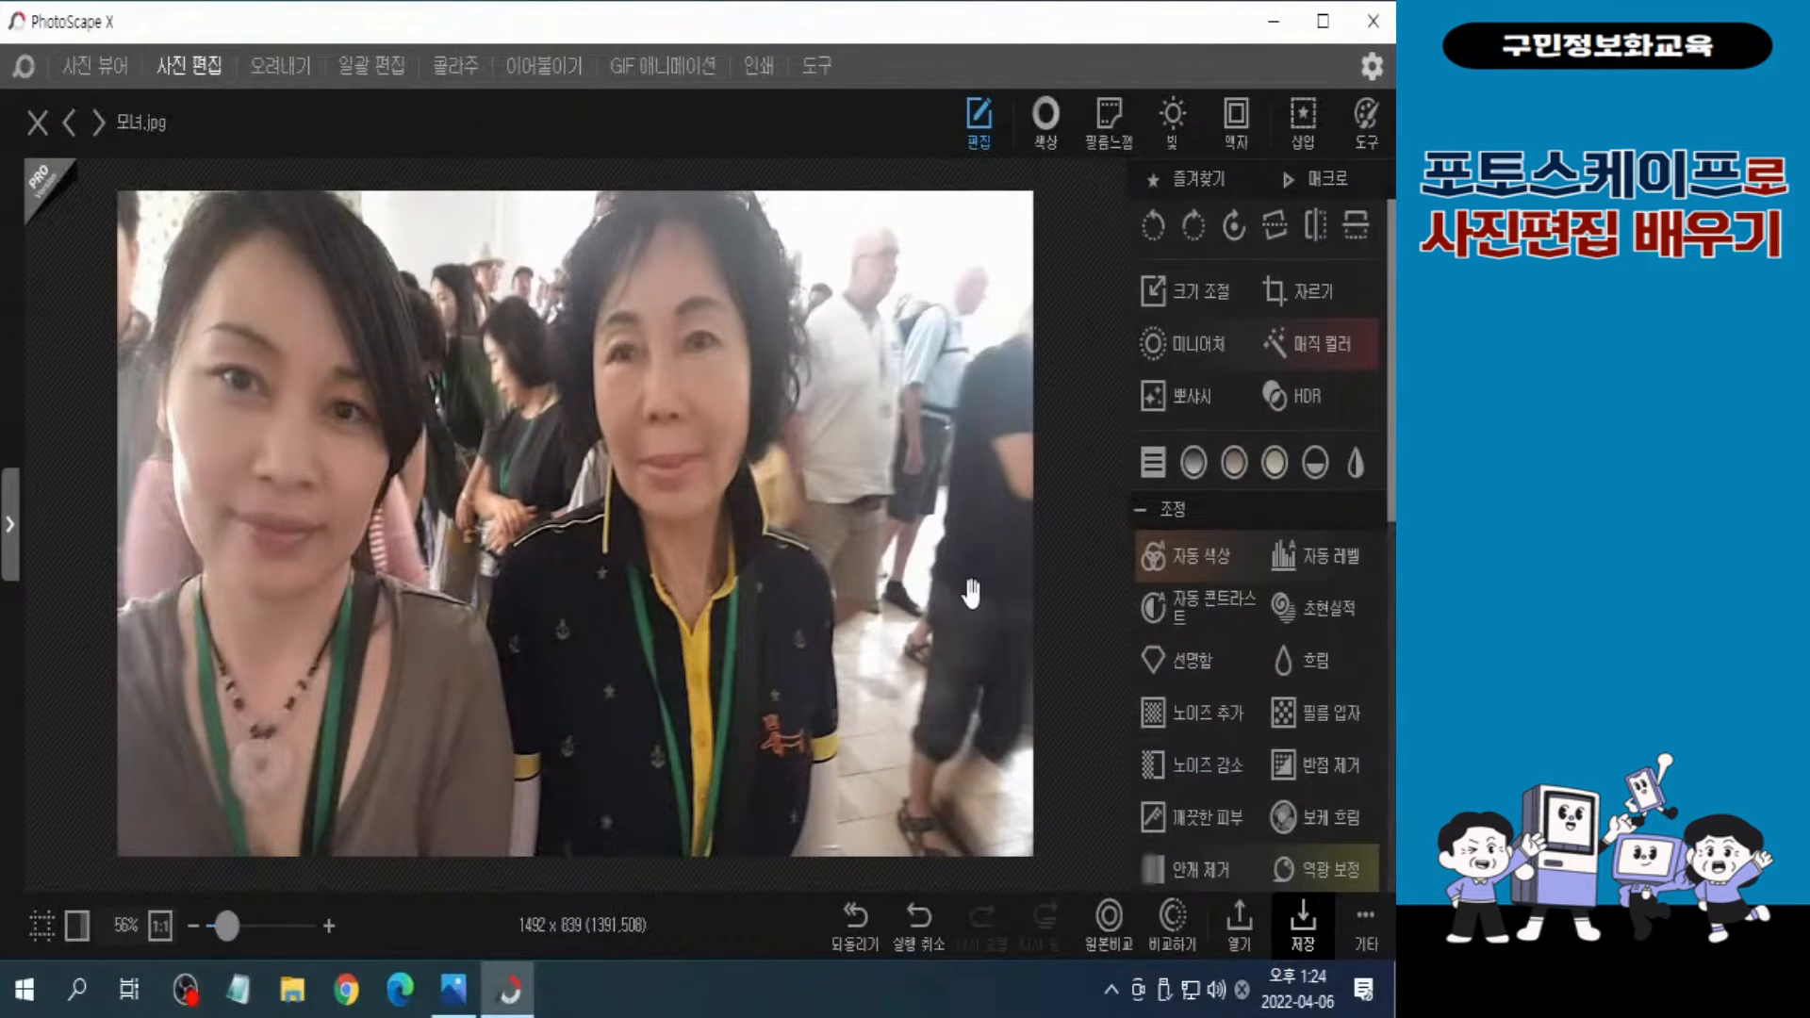
Step: Set up a blur (흐림) of type 상자 흐림 with 반지름 5 px and a mask brush size of 30
{"action": "left_click", "coordinate": [1308, 682]}
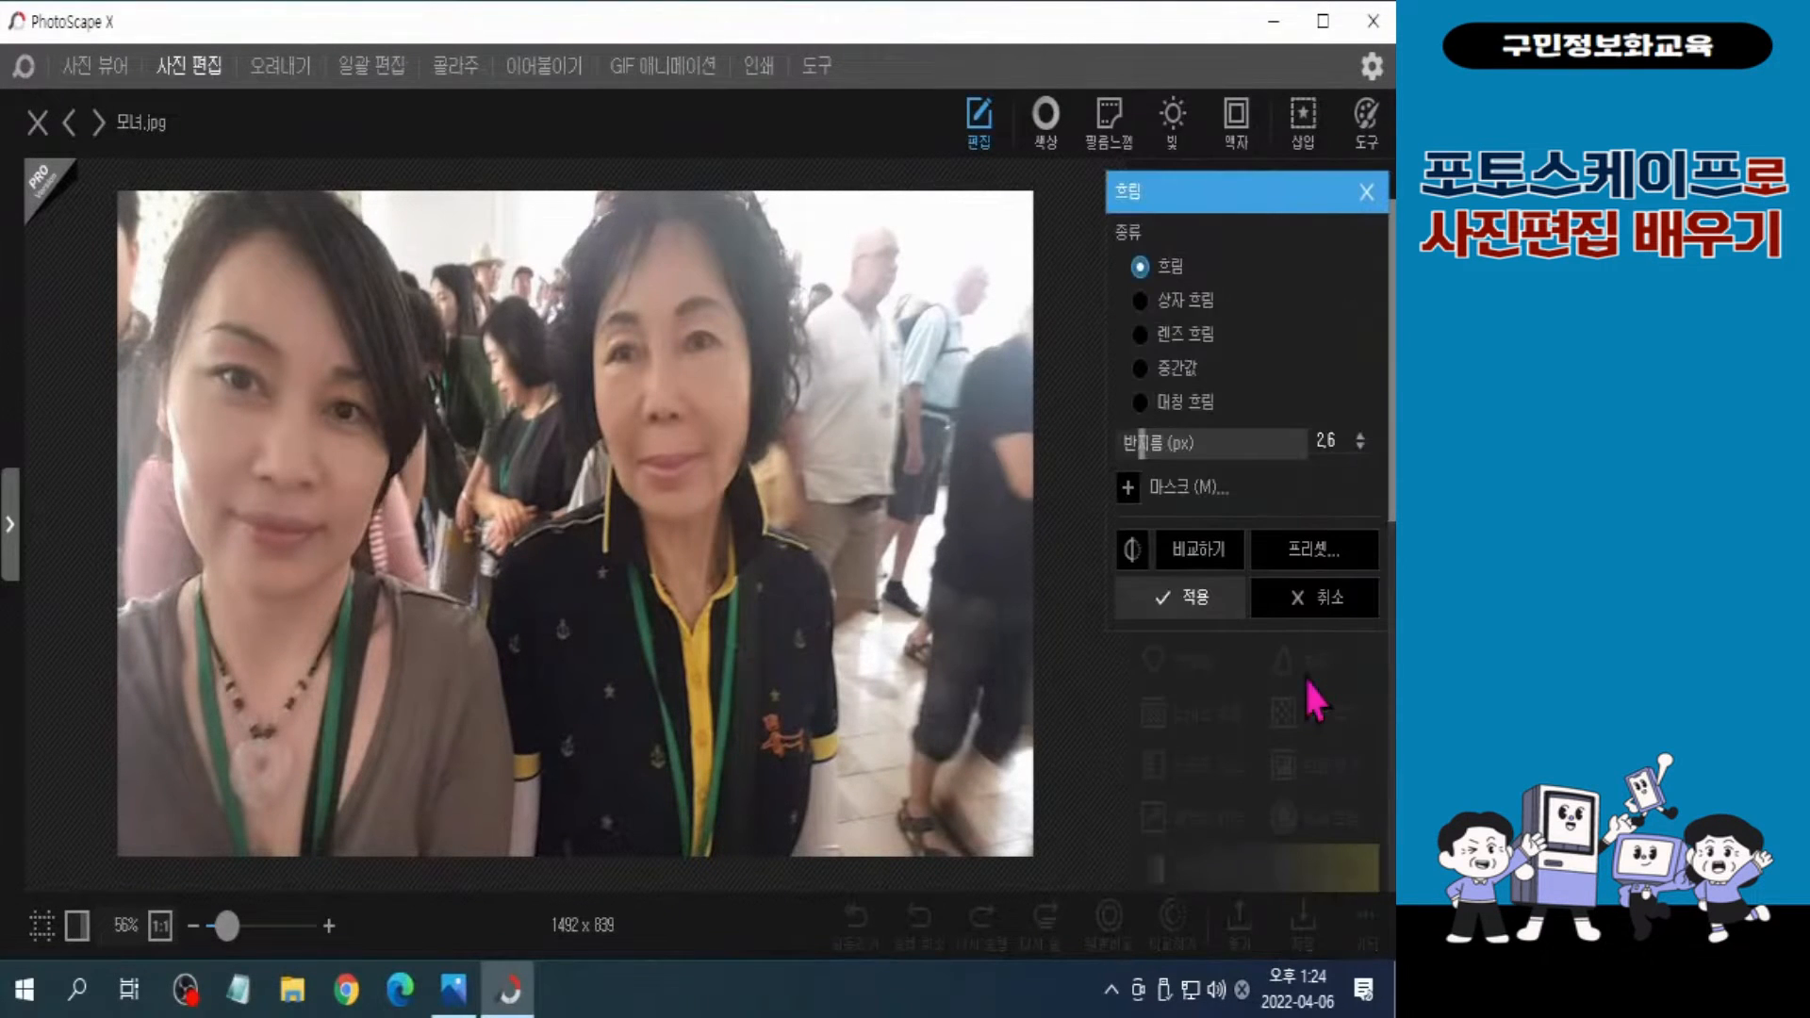
{"action": "left_click", "coordinate": [1141, 301]}
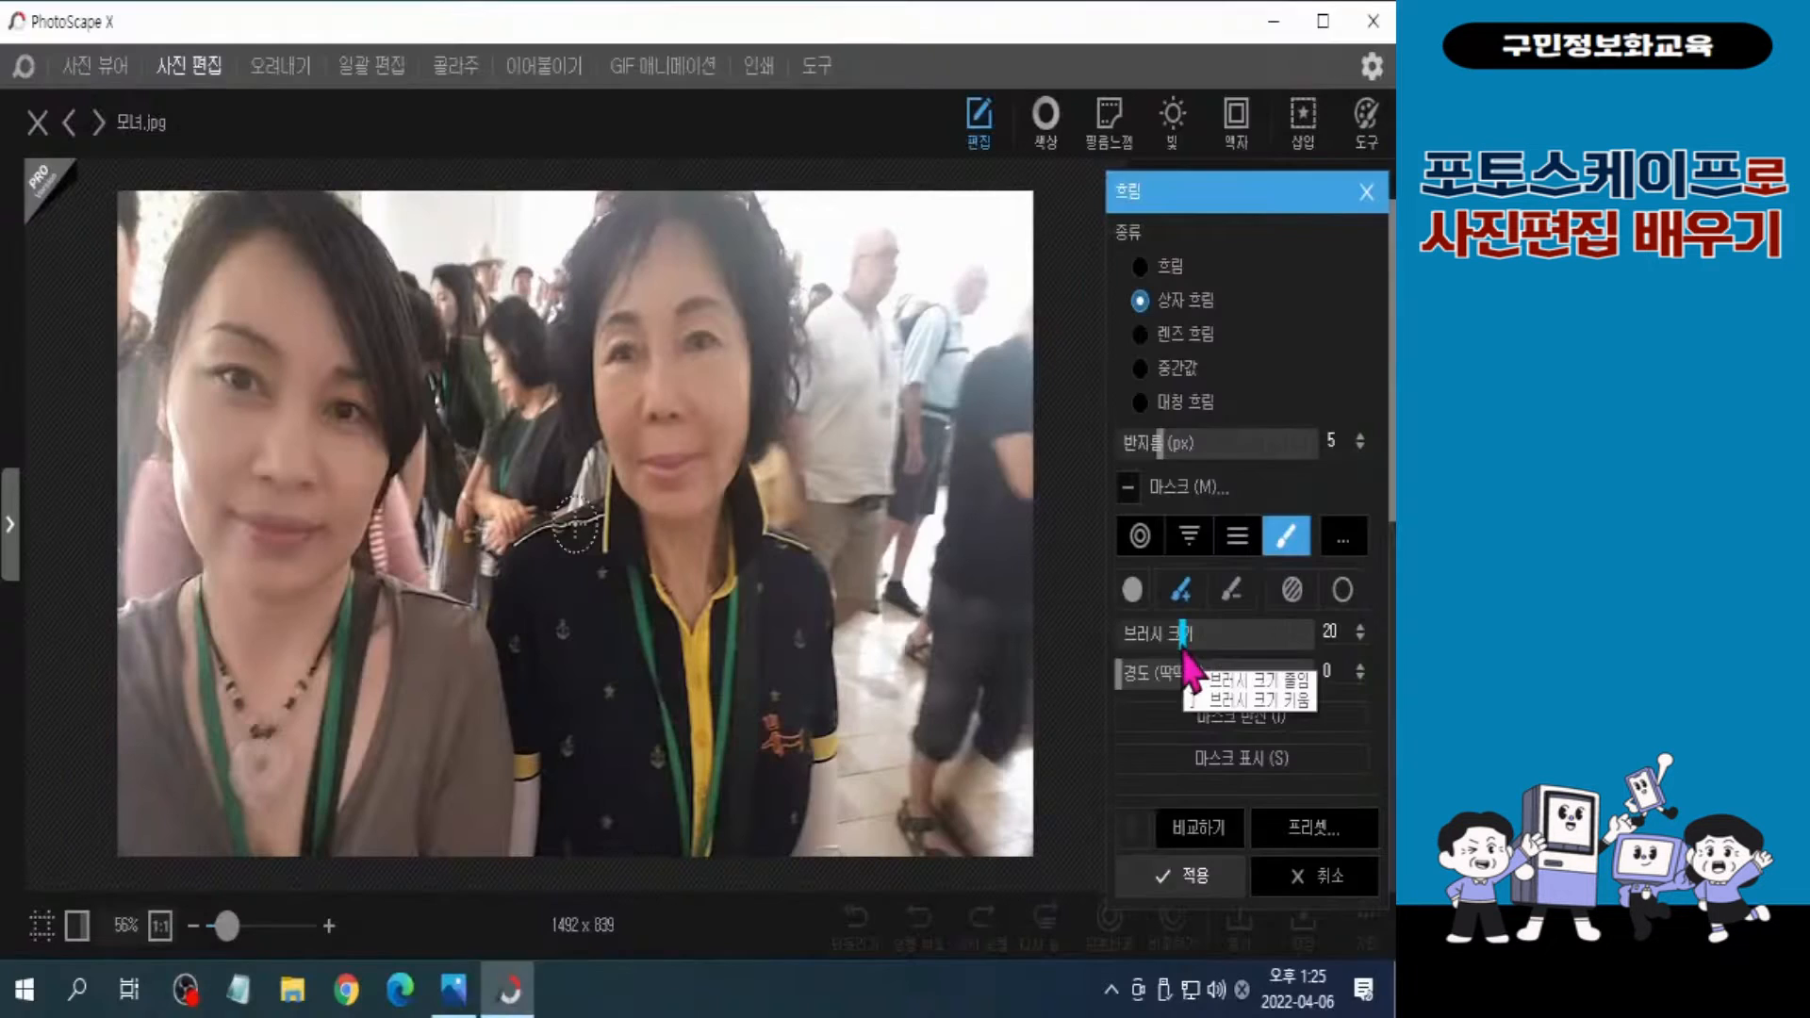
{"action": "left_click_drag", "start_coordinate": [1183, 647], "coordinate": [1223, 663]}
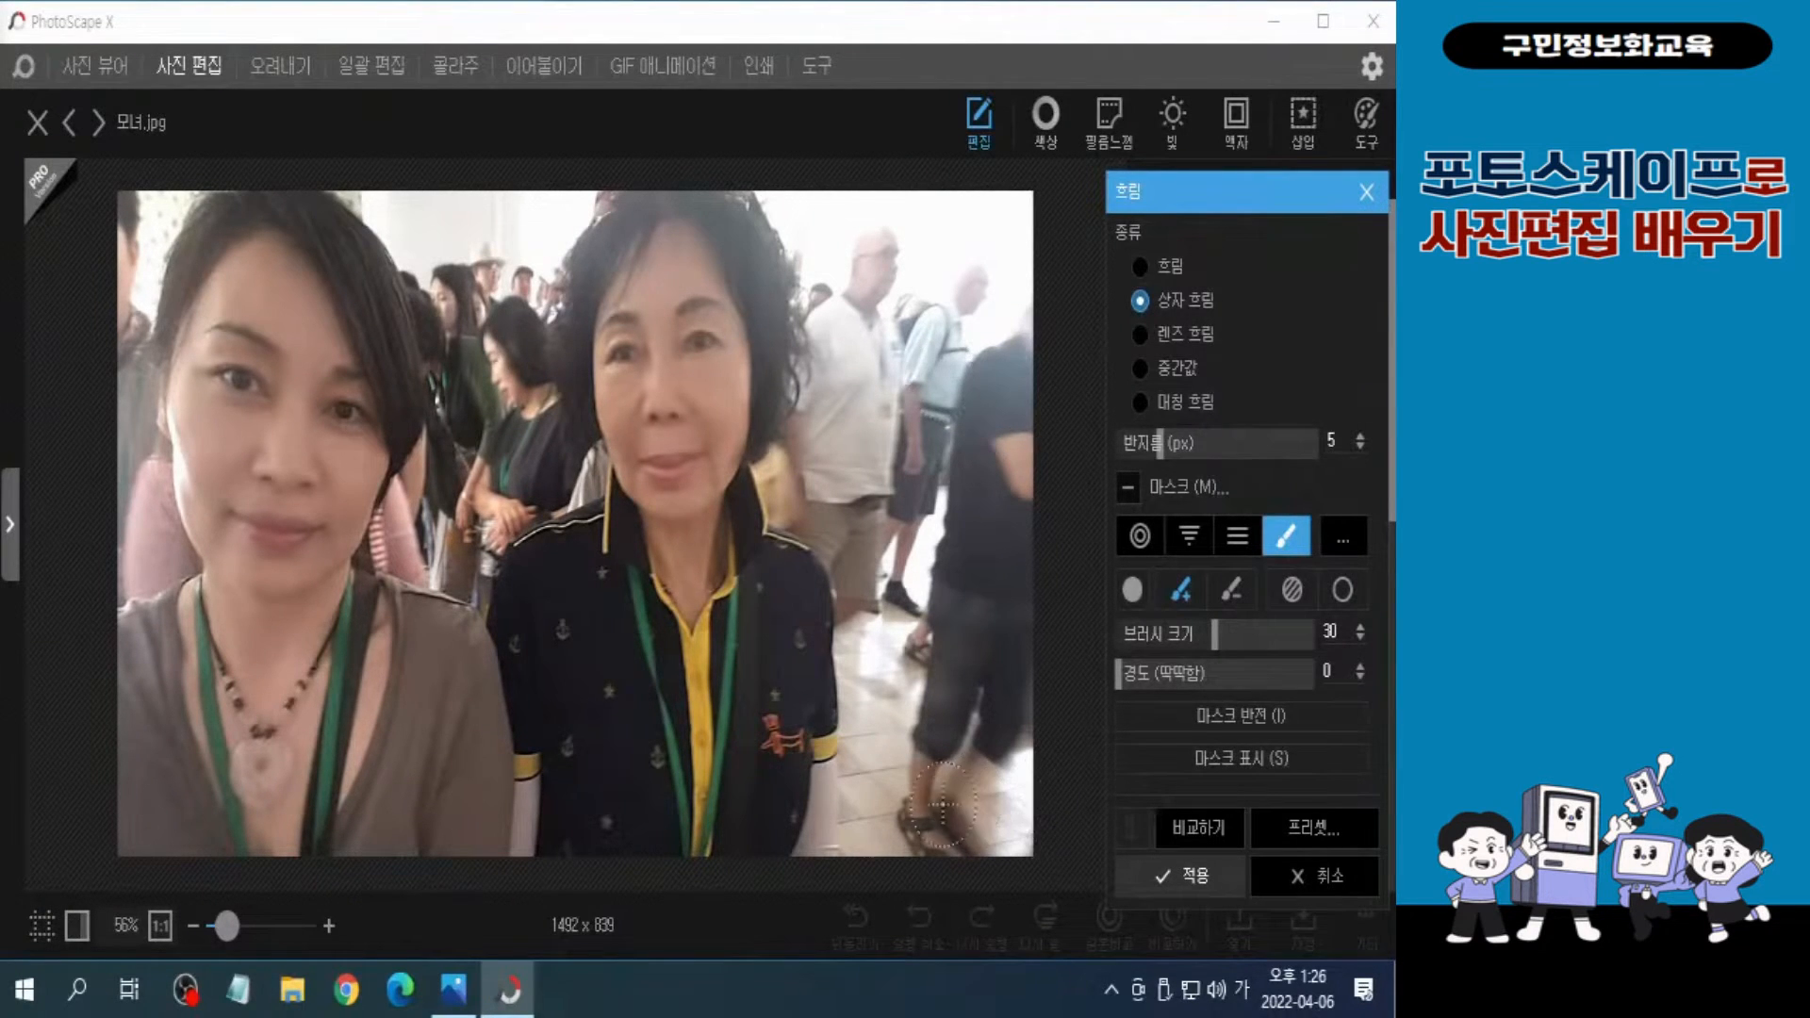
Step: Brush the blur mask over the background people and wall around the two women, and apply the blur
{"action": "mouse_move", "coordinate": [863, 830]}
{"action": "left_mouse_down"}
{"action": "mouse_move", "coordinate": [971, 834]}
{"action": "mouse_move", "coordinate": [874, 837]}
{"action": "mouse_move", "coordinate": [943, 731]}
{"action": "mouse_move", "coordinate": [1023, 745]}
{"action": "mouse_move", "coordinate": [1009, 641]}
{"action": "mouse_move", "coordinate": [863, 726]}
{"action": "mouse_move", "coordinate": [853, 792]}
{"action": "mouse_move", "coordinate": [783, 205]}
{"action": "mouse_move", "coordinate": [829, 264]}
{"action": "mouse_move", "coordinate": [825, 350]}
{"action": "mouse_move", "coordinate": [809, 234]}
{"action": "left_mouse_up"}
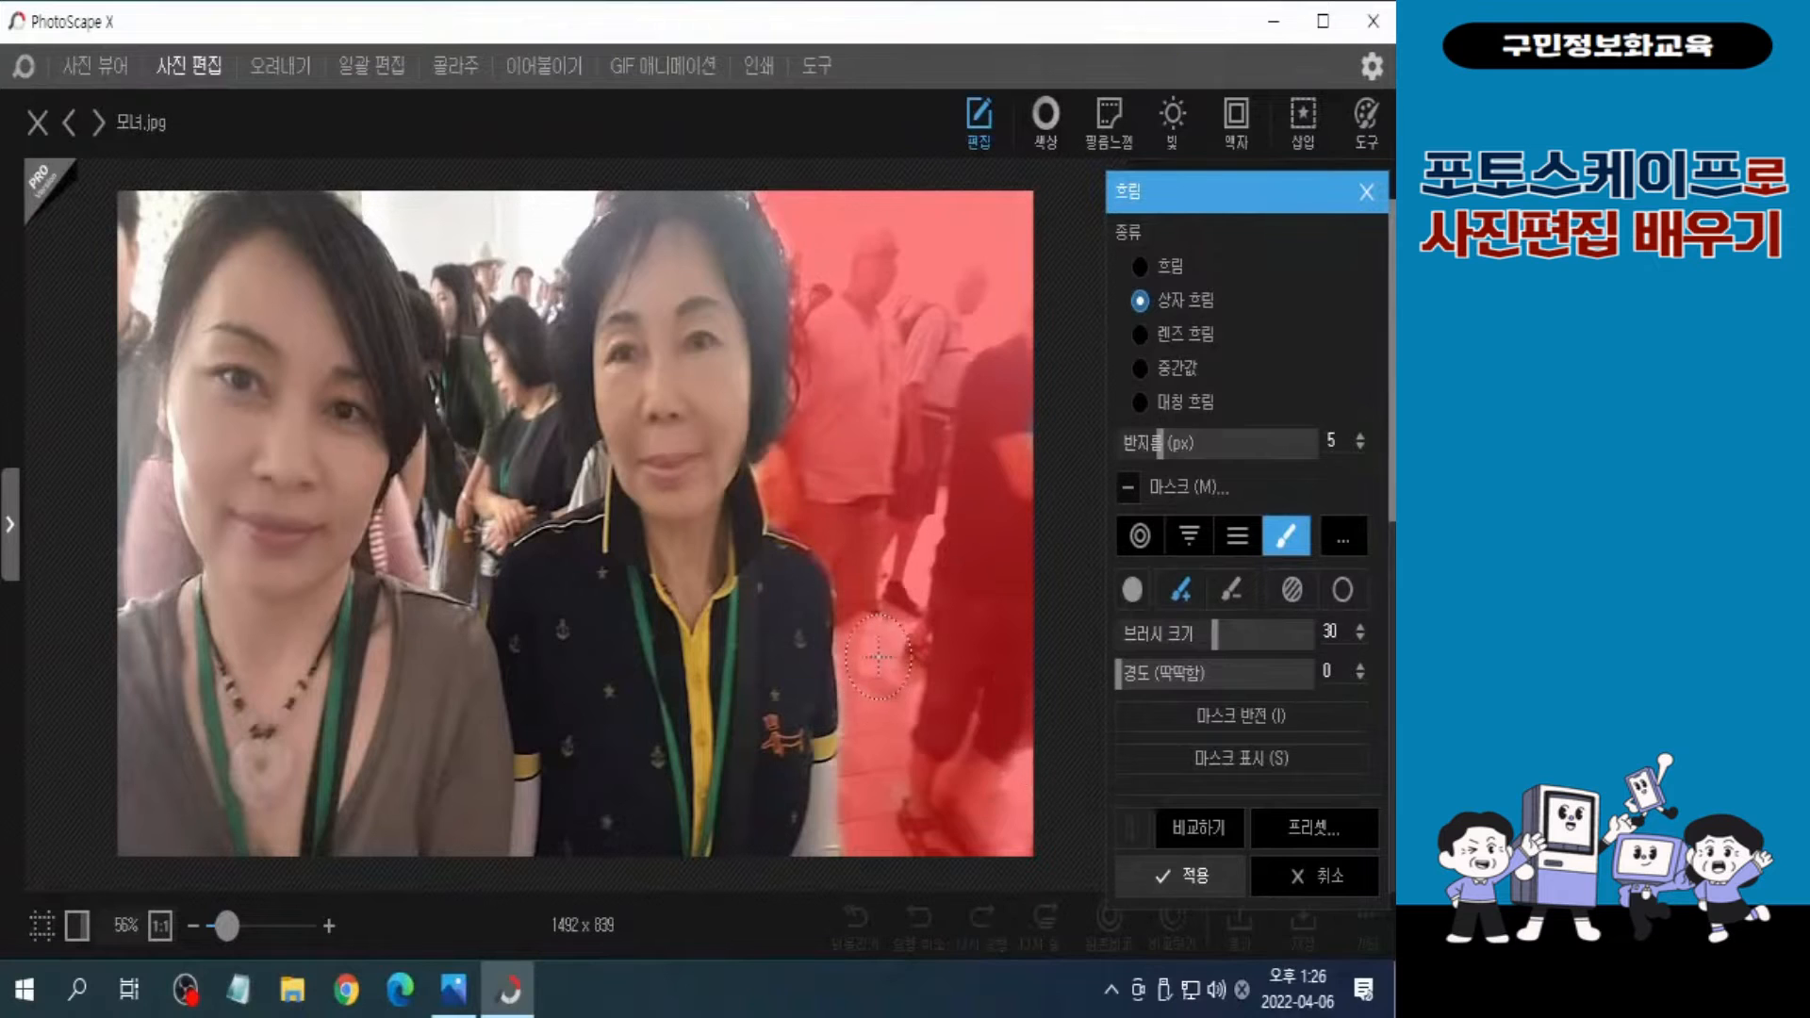
{"action": "mouse_move", "coordinate": [490, 212]}
{"action": "left_mouse_down"}
{"action": "mouse_move", "coordinate": [368, 193]}
{"action": "mouse_move", "coordinate": [424, 275]}
{"action": "mouse_move", "coordinate": [442, 426]}
{"action": "left_mouse_up"}
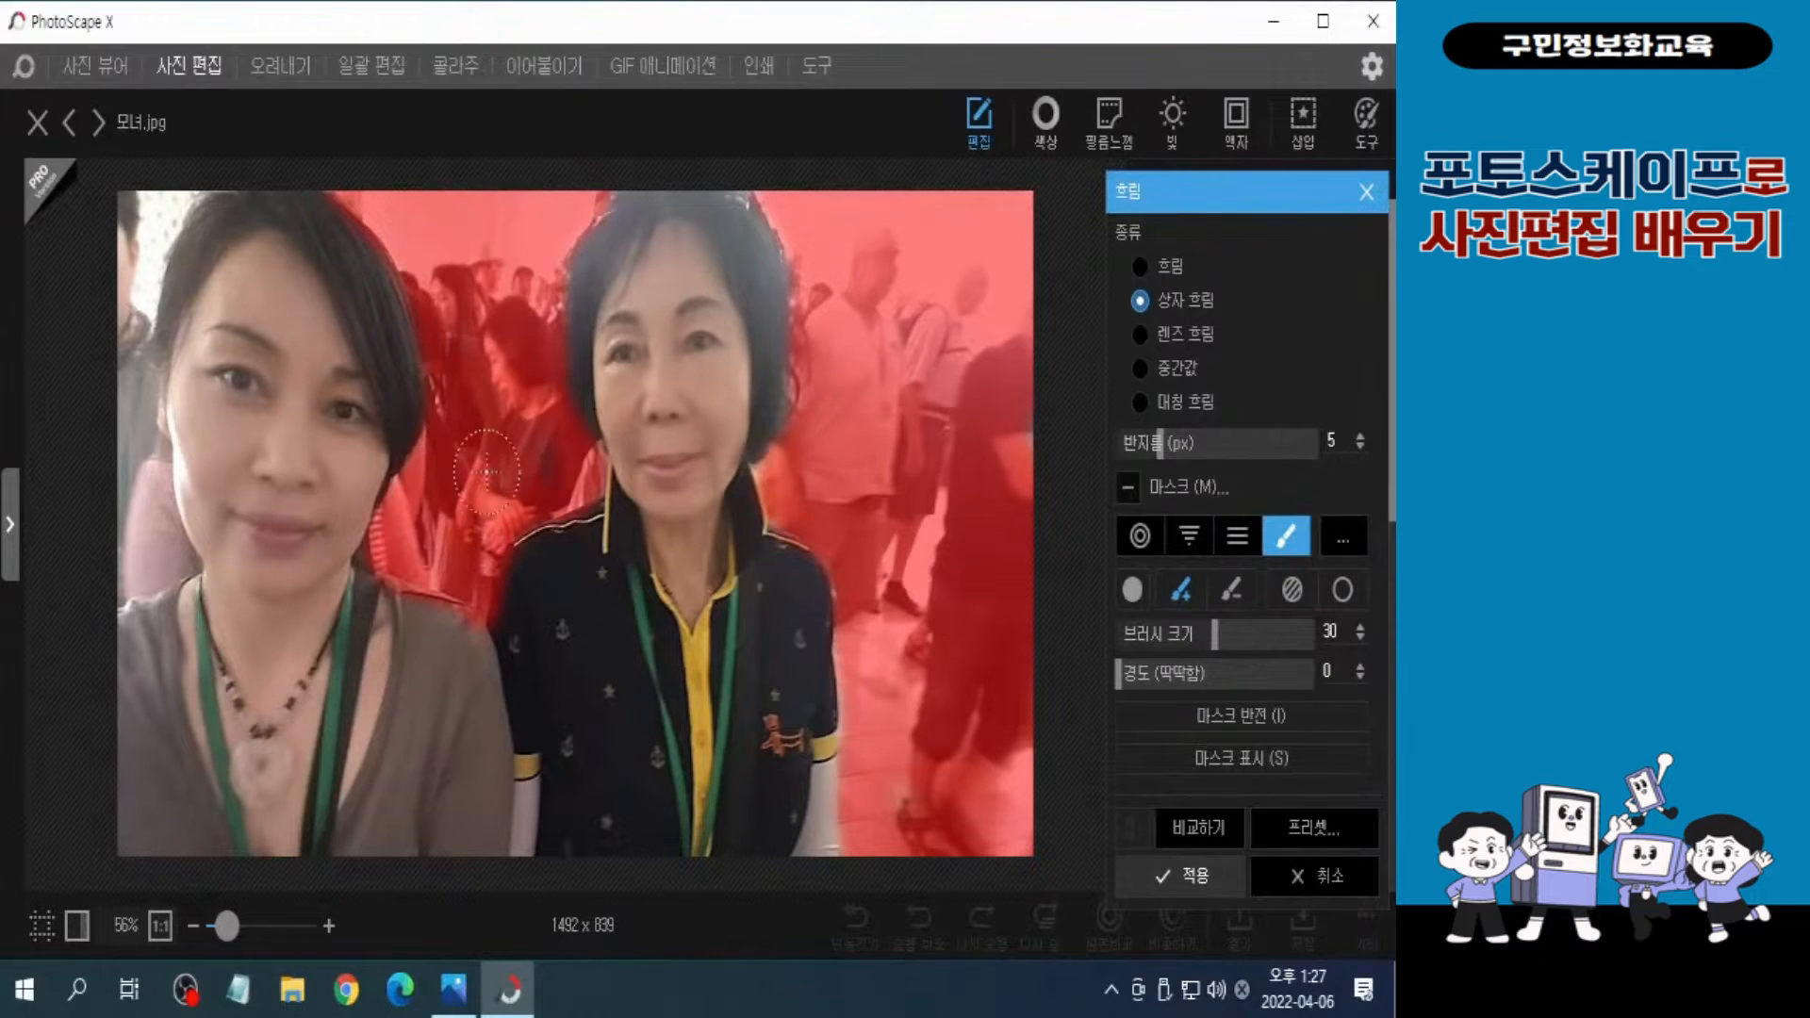
{"action": "mouse_move", "coordinate": [481, 470]}
{"action": "left_mouse_down"}
{"action": "mouse_move", "coordinate": [461, 478]}
{"action": "mouse_move", "coordinate": [486, 471]}
{"action": "left_mouse_up"}
{"action": "key", "text": "s"}
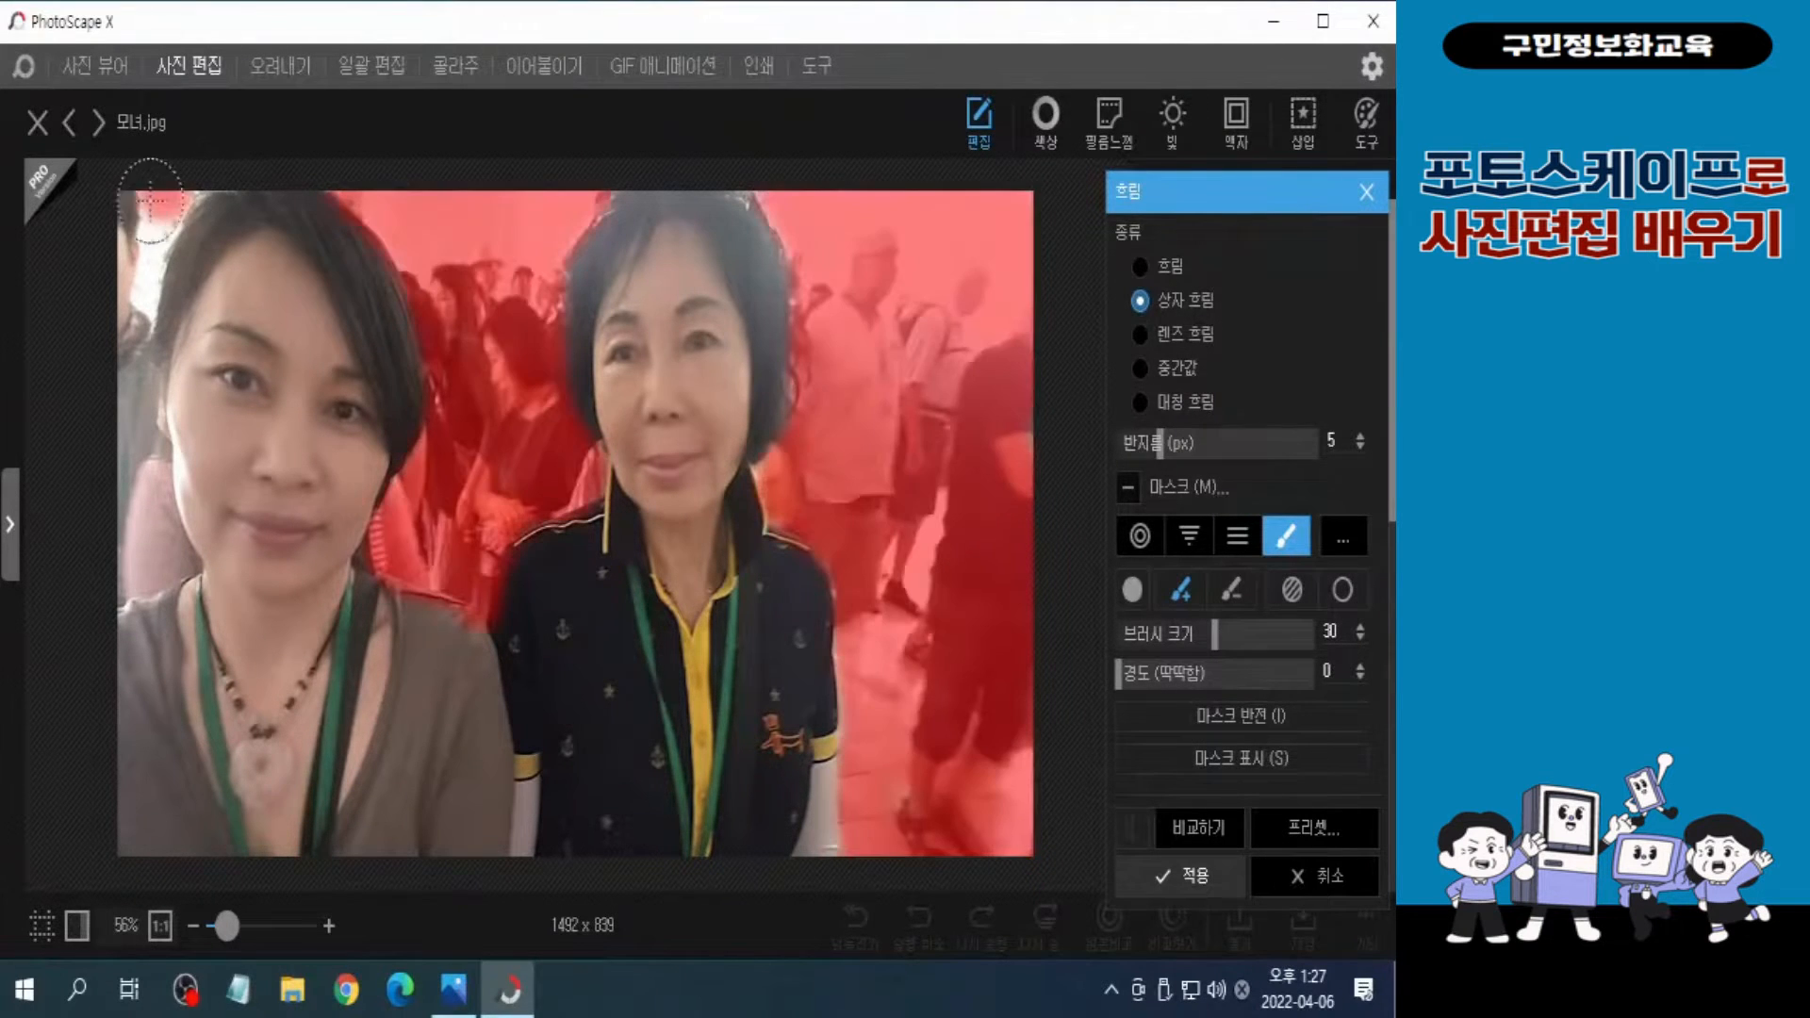
{"action": "mouse_move", "coordinate": [182, 193]}
{"action": "left_mouse_down"}
{"action": "mouse_move", "coordinate": [139, 312]}
{"action": "mouse_move", "coordinate": [176, 199]}
{"action": "mouse_move", "coordinate": [112, 498]}
{"action": "mouse_move", "coordinate": [123, 591]}
{"action": "mouse_move", "coordinate": [170, 564]}
{"action": "left_mouse_up"}
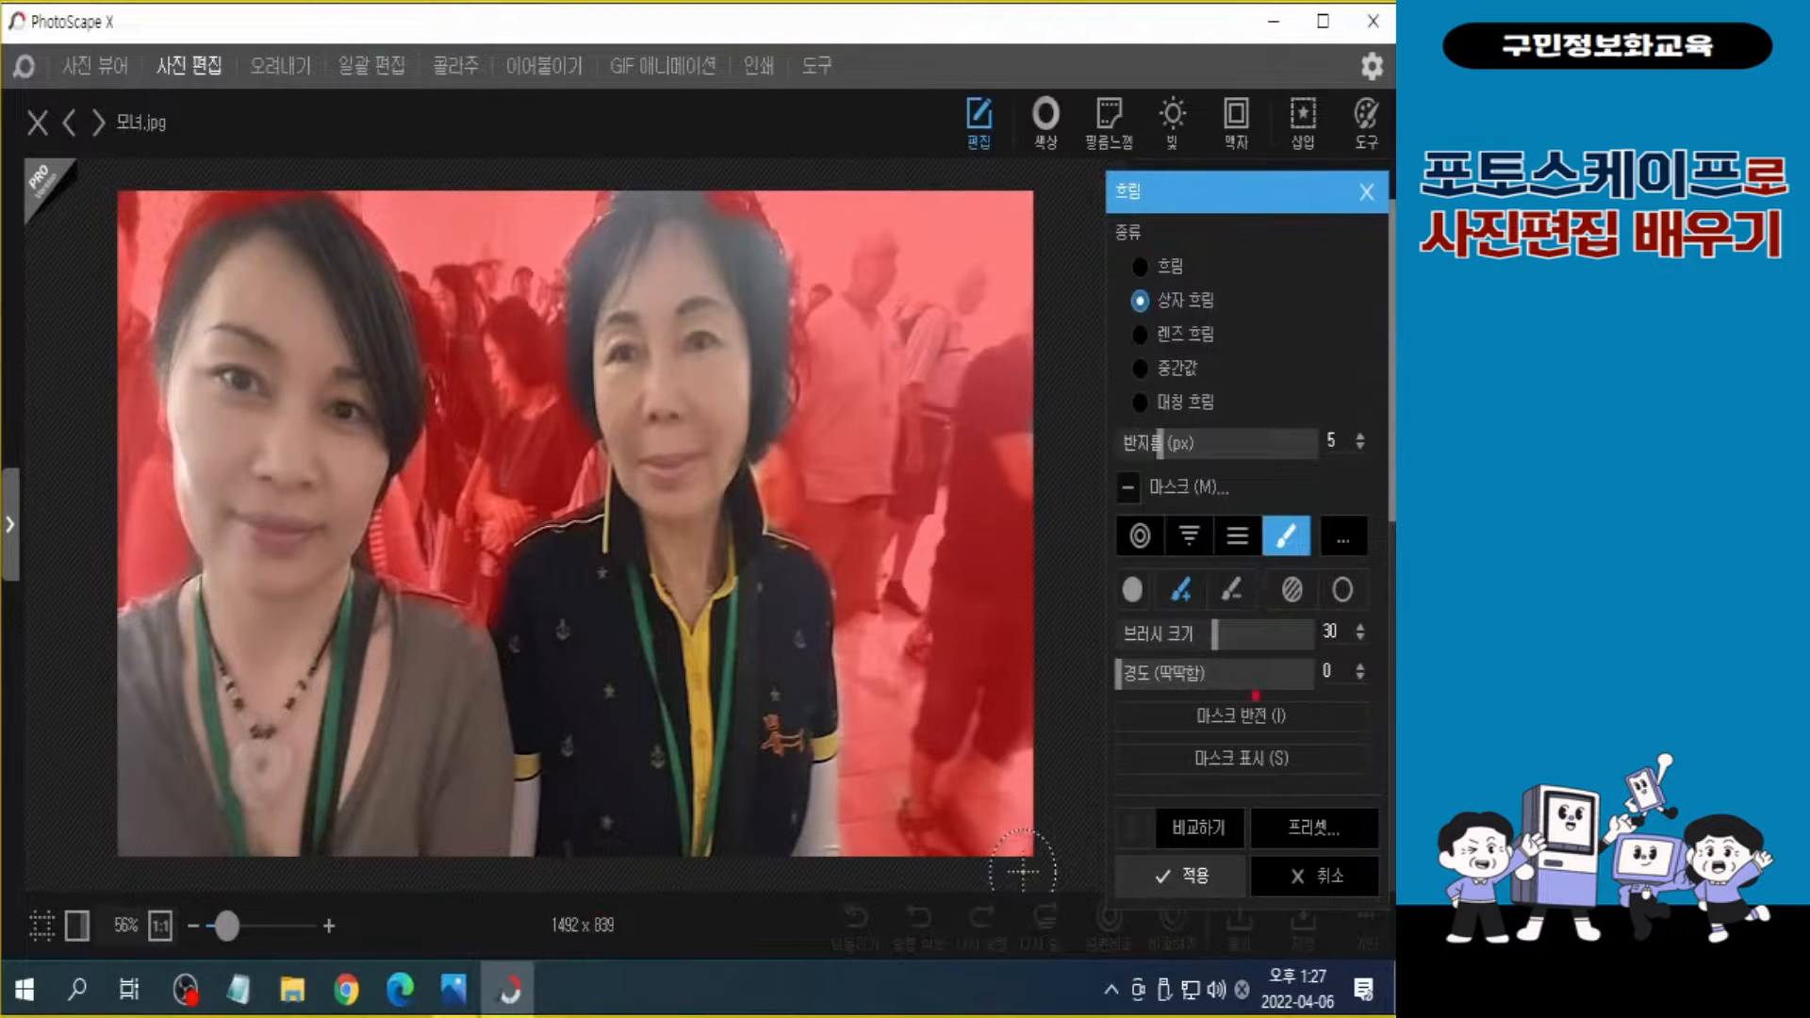
{"action": "left_click", "coordinate": [1176, 887]}
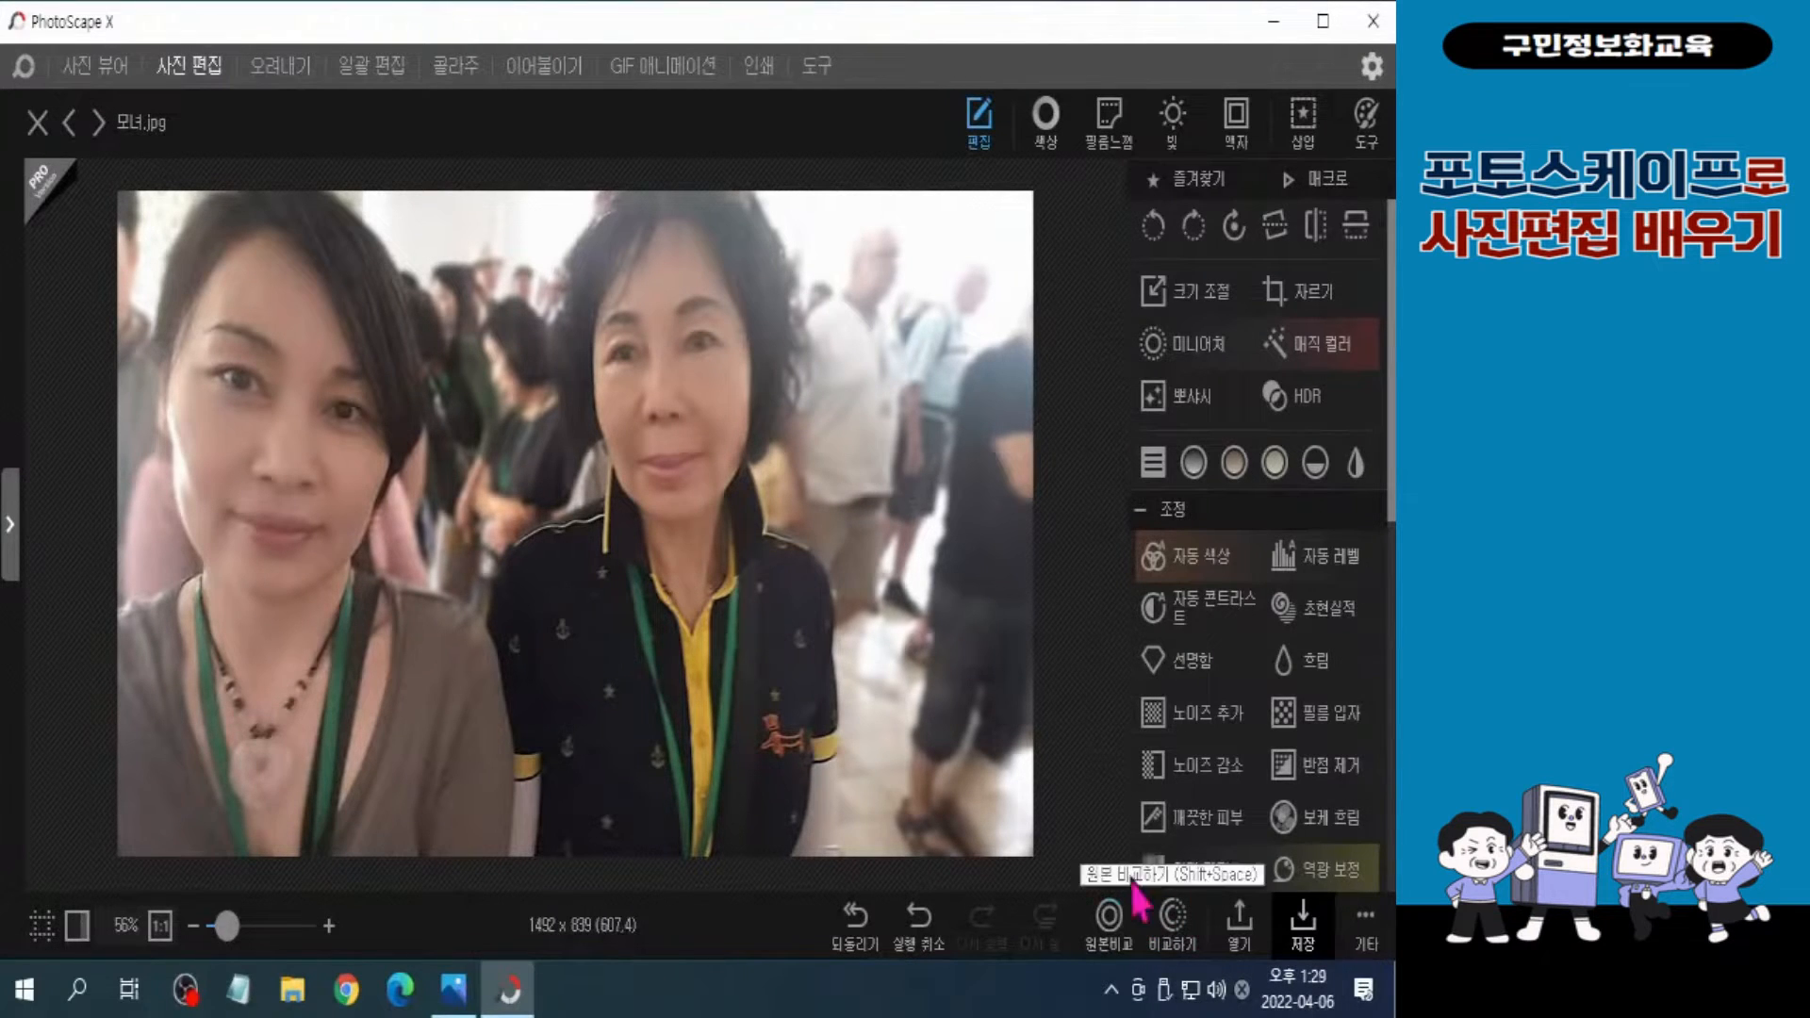
Step: Compare the sharpened and blurred photo with the original image
{"action": "left_click", "coordinate": [1108, 929]}
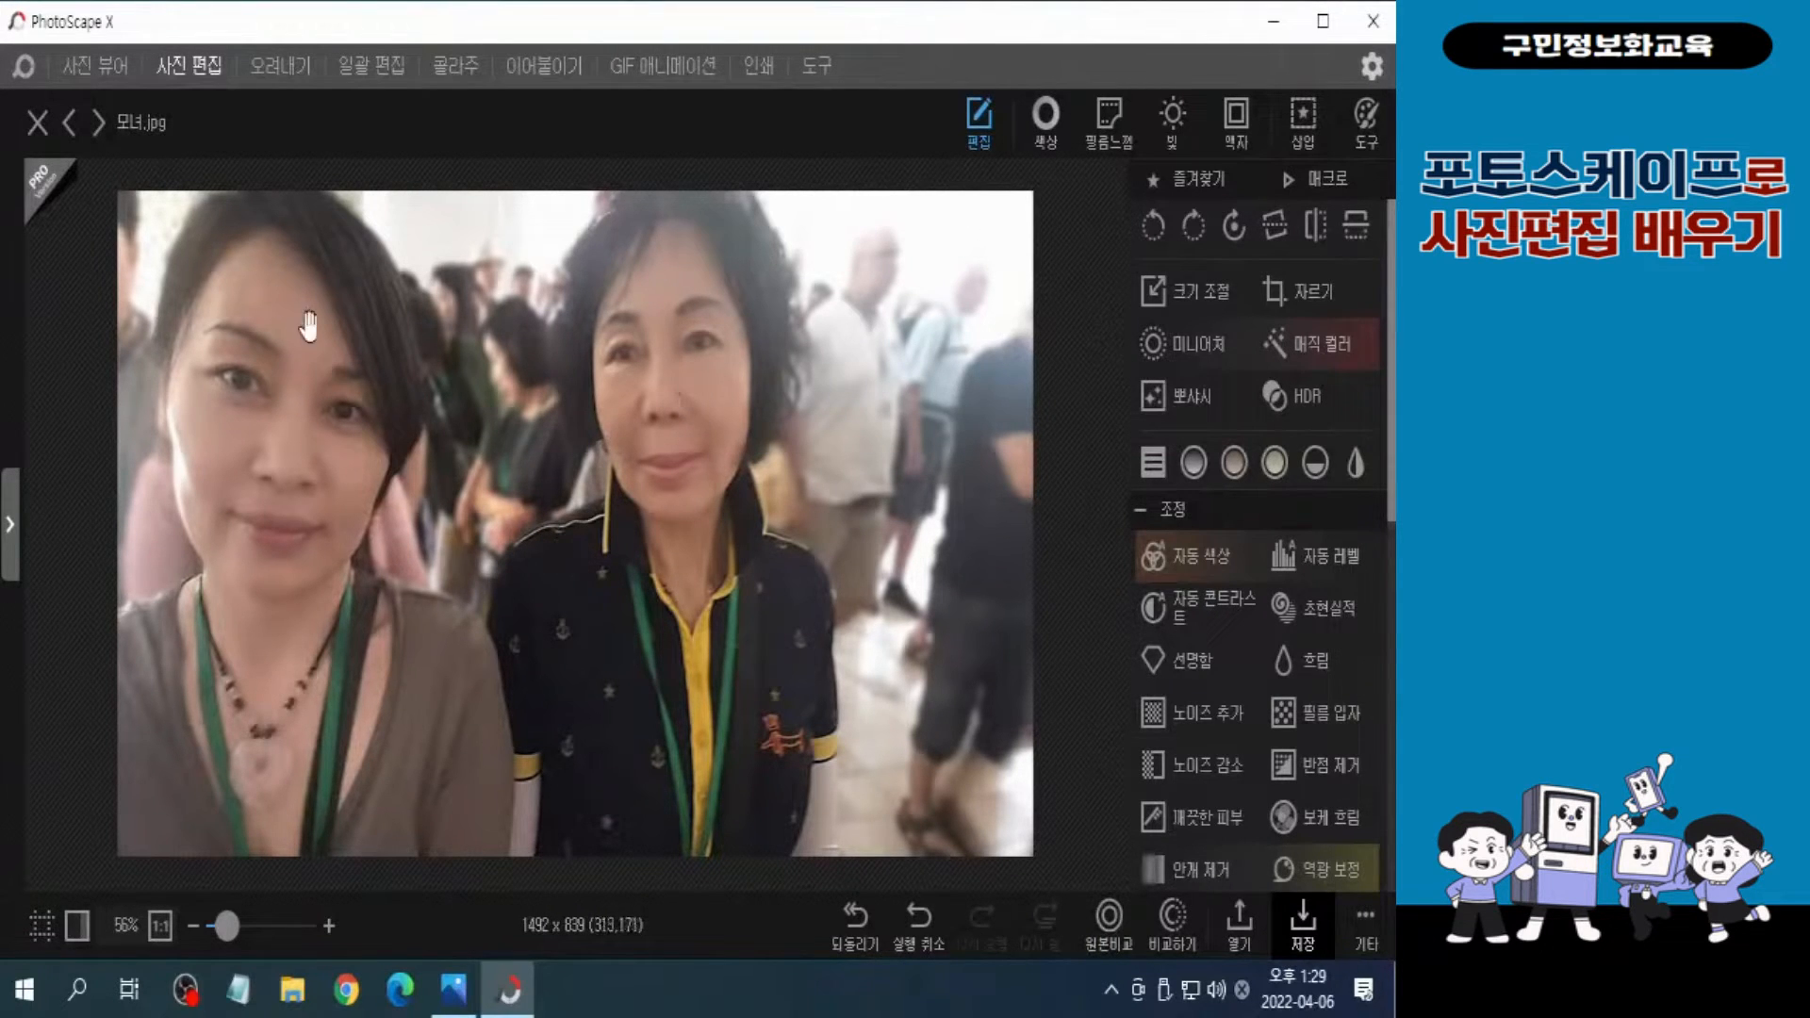
{"action": "key", "text": "ctrl"}
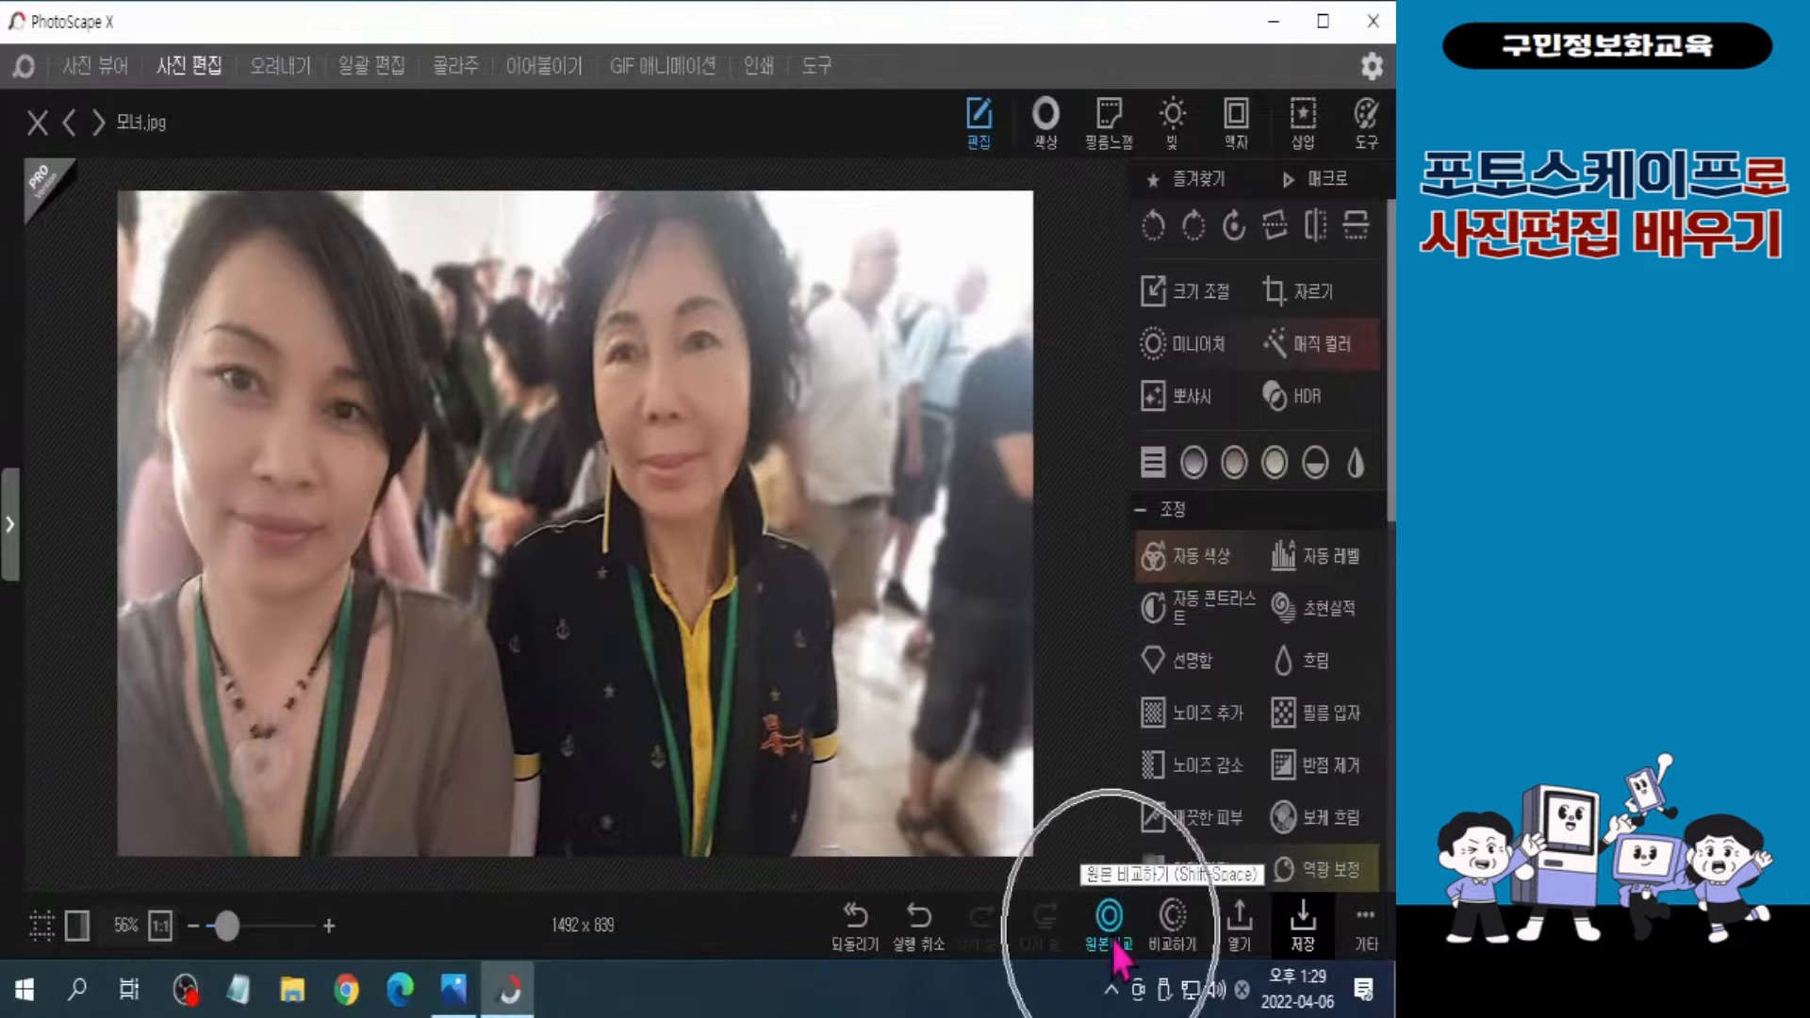
{"action": "left_click", "coordinate": [1111, 920]}
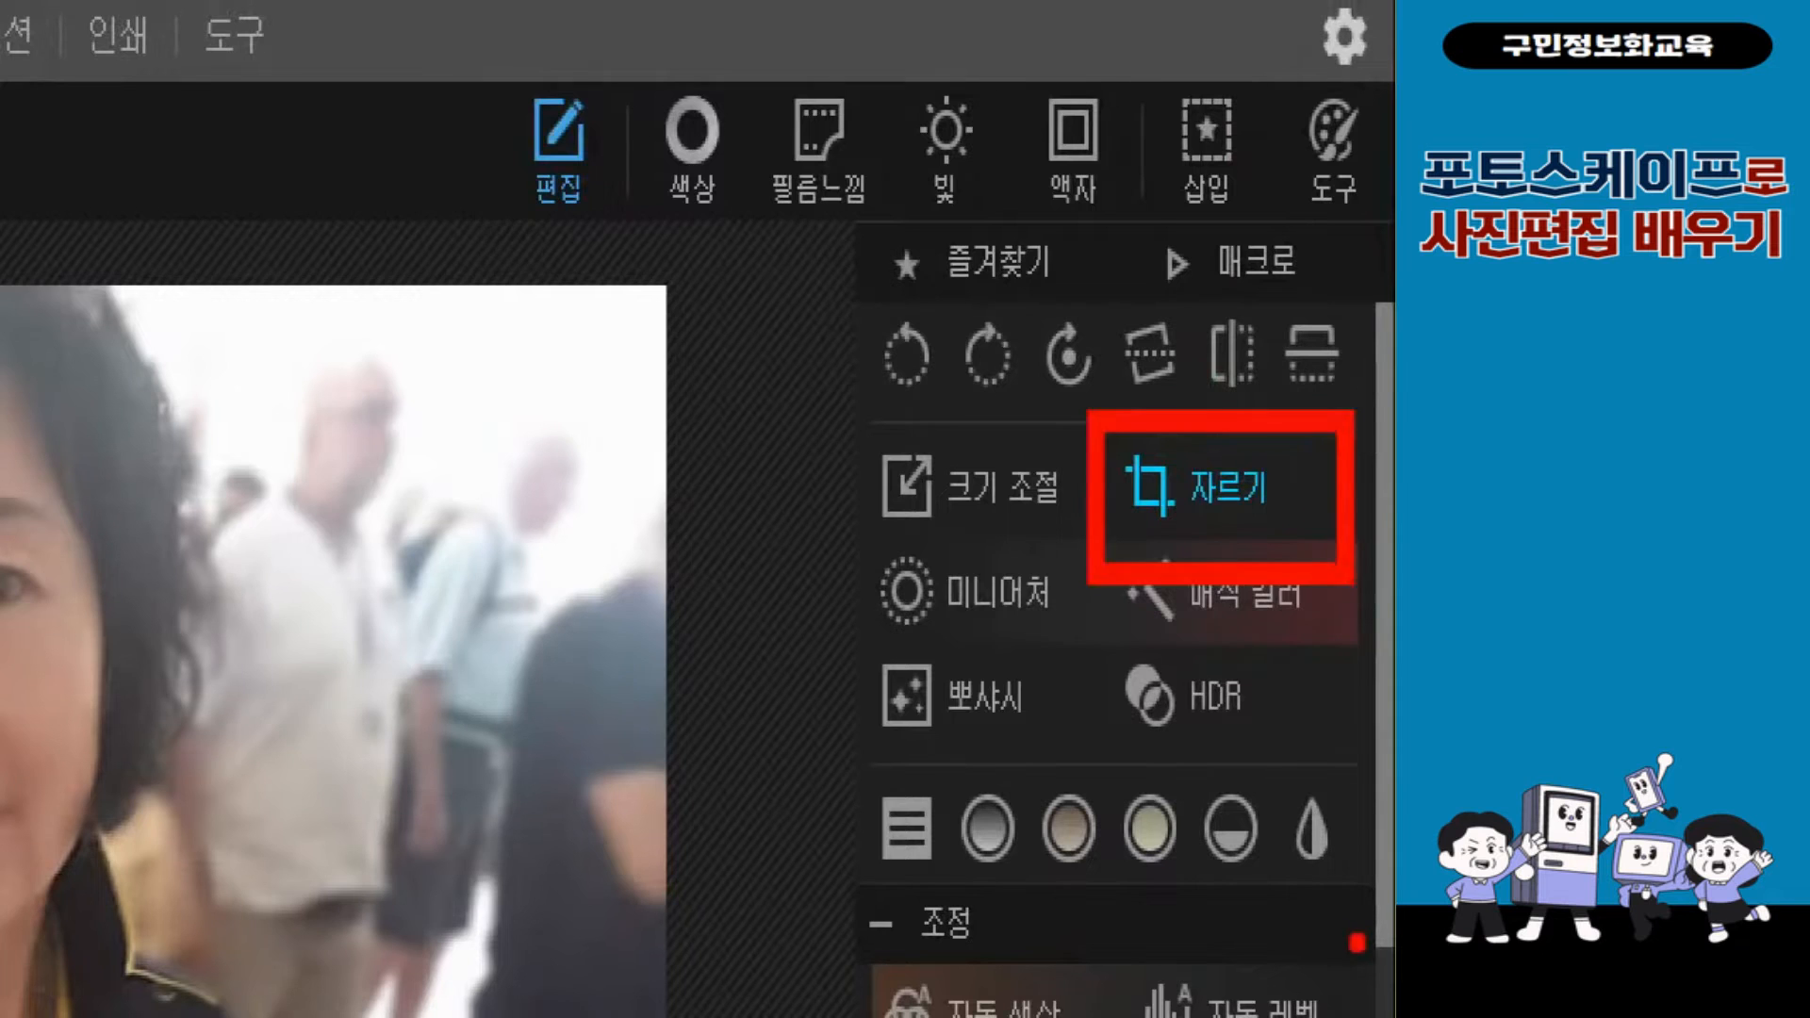
Step: Set up a perspective crop (원근 자르기) on 모녀.jpg, with both right-hand corners on the photo's right edge and pulled slightly inward vertically
{"action": "left_click", "coordinate": [1198, 486]}
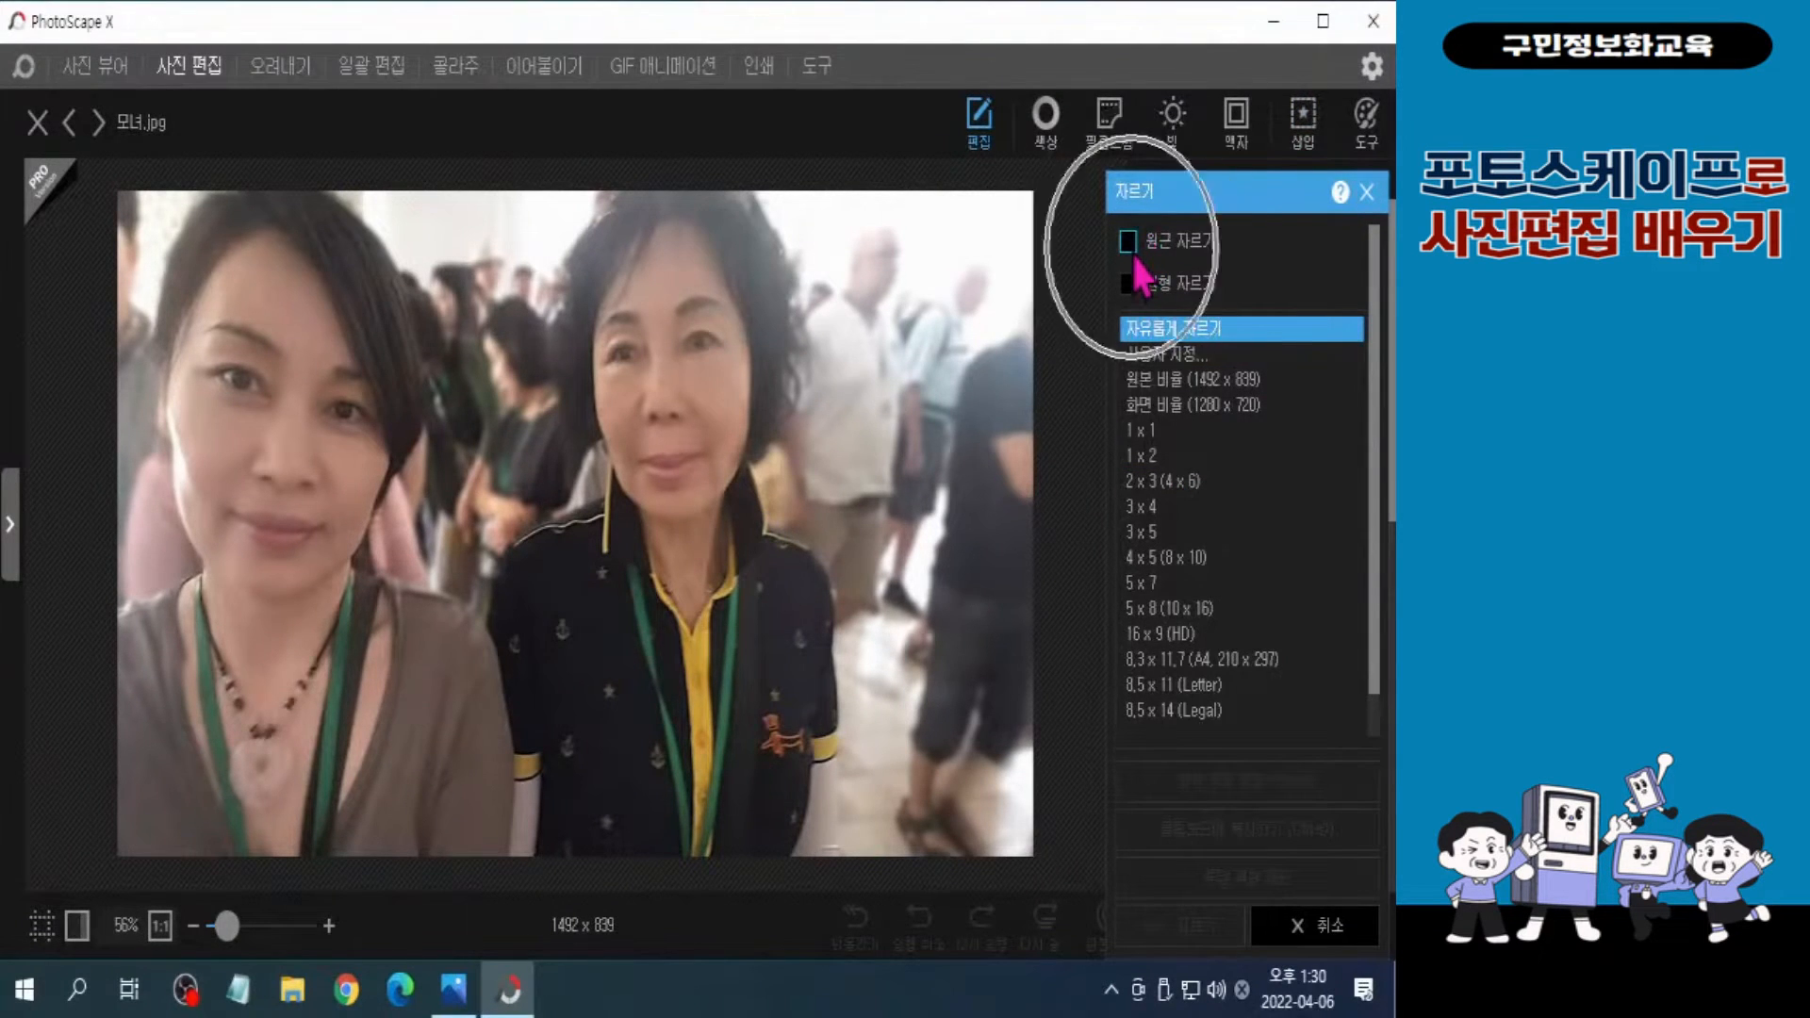
{"action": "left_click", "coordinate": [1133, 255]}
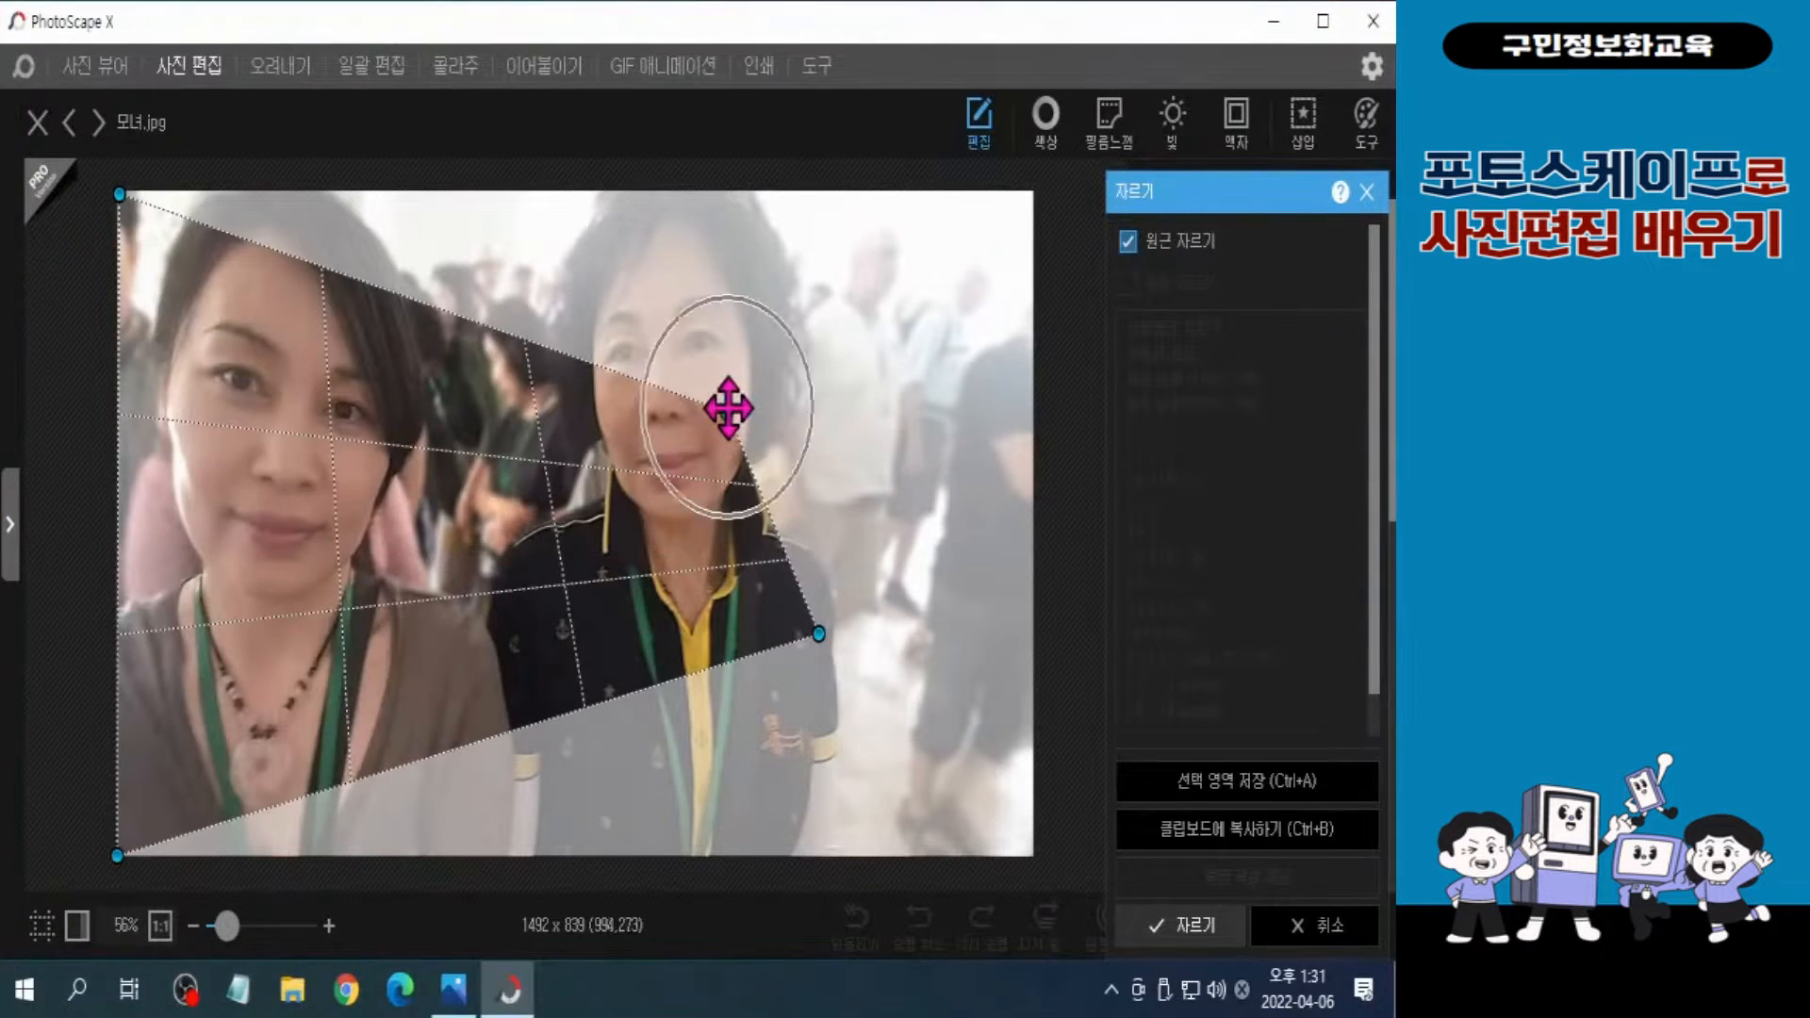
{"action": "mouse_move", "coordinate": [728, 413]}
{"action": "left_mouse_down"}
{"action": "mouse_move", "coordinate": [760, 444]}
{"action": "mouse_move", "coordinate": [1032, 287]}
{"action": "mouse_move", "coordinate": [1013, 328]}
{"action": "left_mouse_up"}
{"action": "key", "text": "ctrl+2"}
{"action": "mouse_move", "coordinate": [792, 590]}
{"action": "left_mouse_down"}
{"action": "mouse_move", "coordinate": [841, 639]}
{"action": "mouse_move", "coordinate": [844, 676]}
{"action": "left_mouse_up"}
{"action": "left_click_drag", "start_coordinate": [846, 651], "coordinate": [1027, 778]}
{"action": "left_click_drag", "start_coordinate": [1022, 739], "coordinate": [989, 787]}
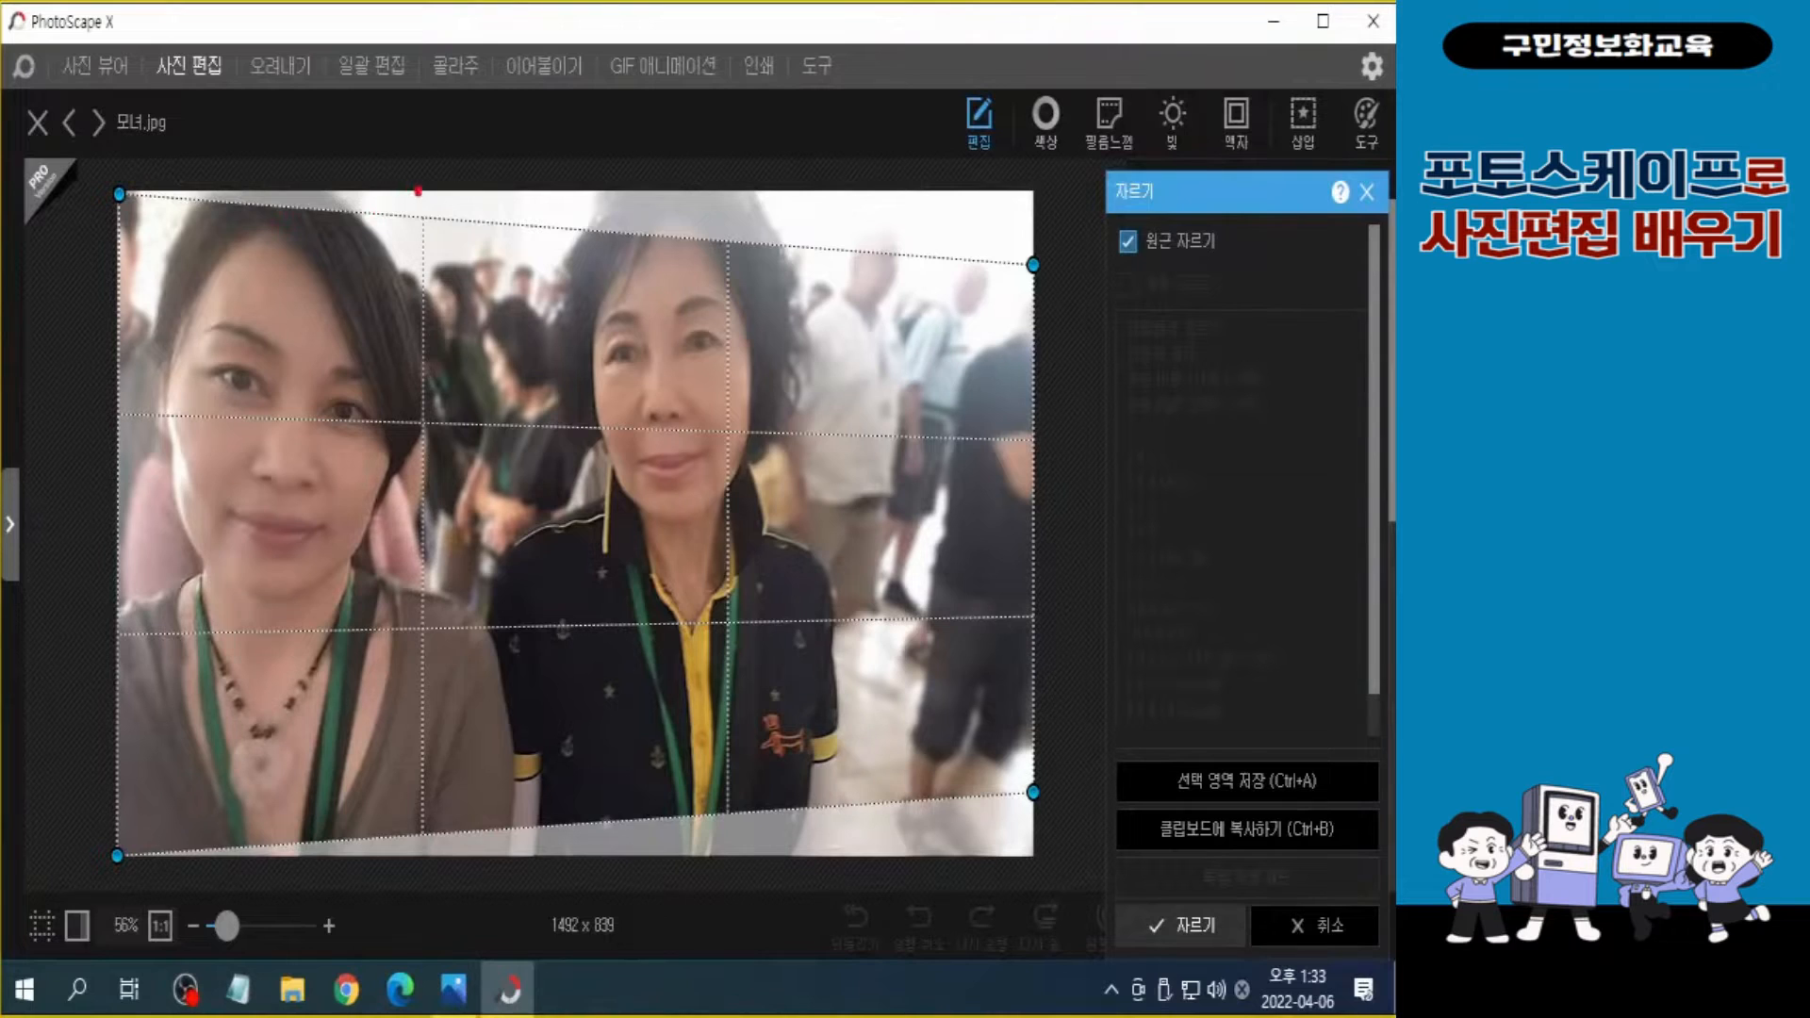
{"action": "left_click_drag", "start_coordinate": [738, 258], "coordinate": [755, 773]}
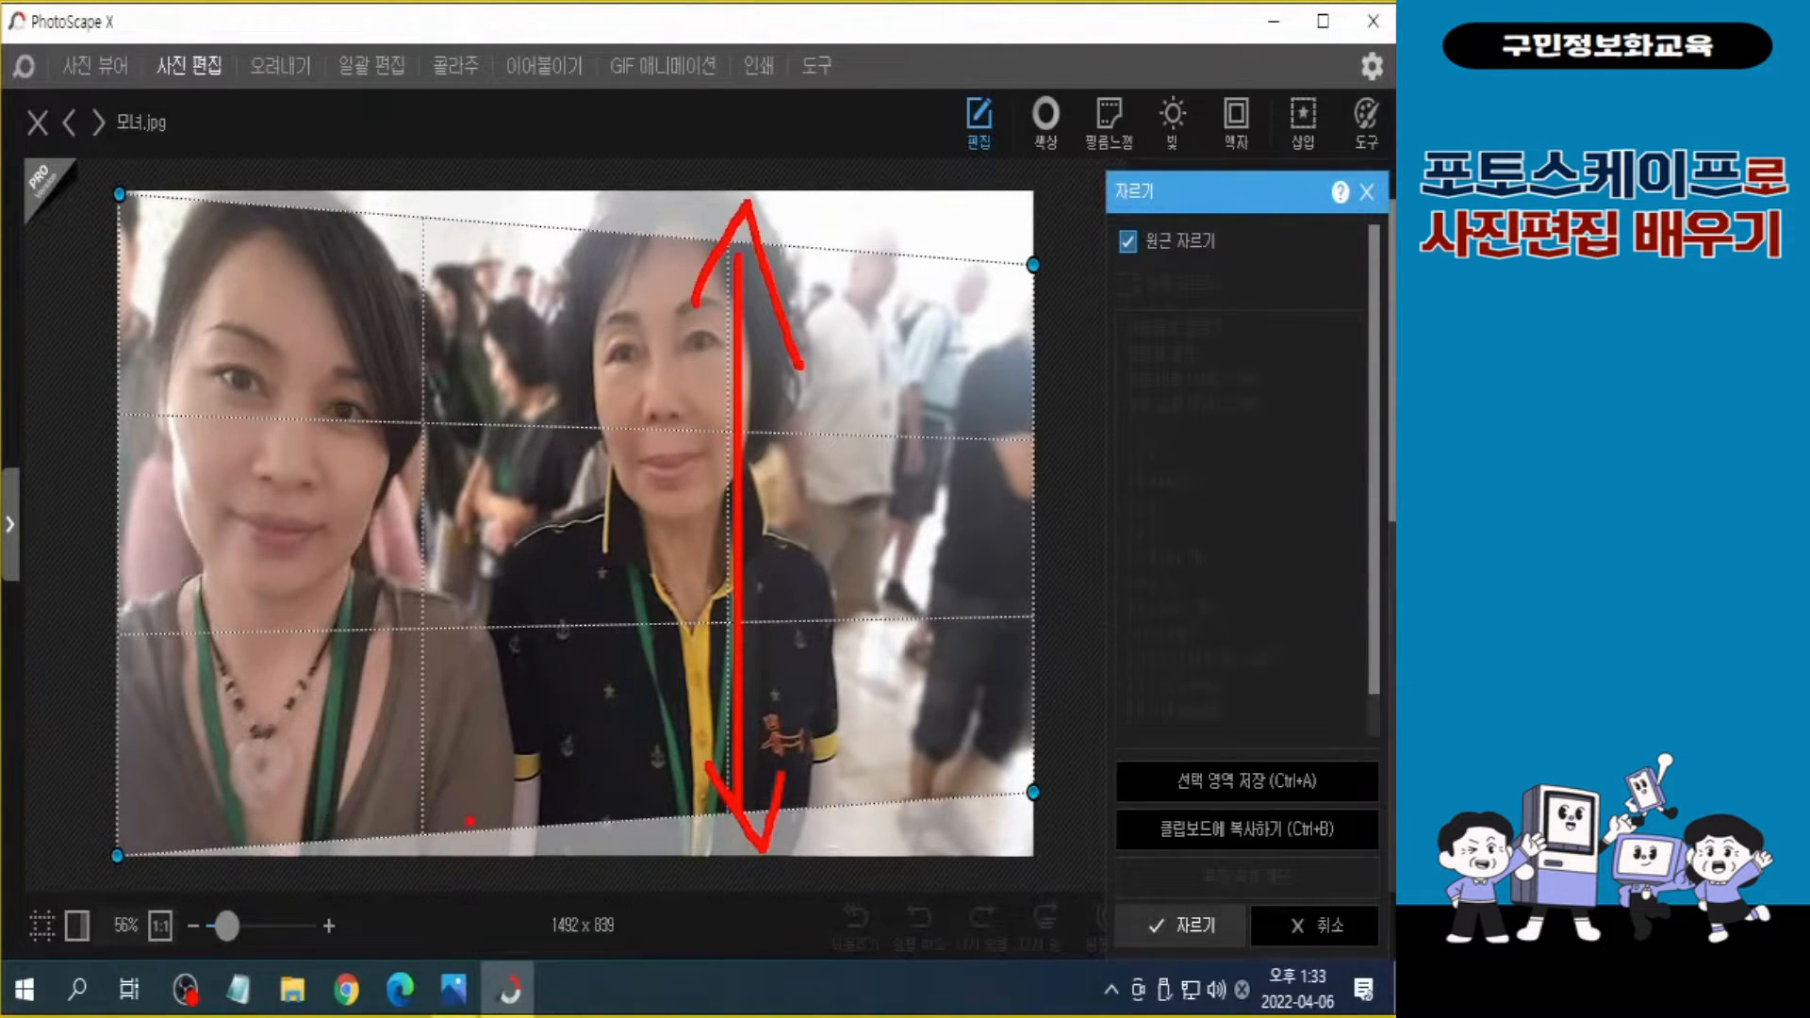
{"action": "left_click_drag", "start_coordinate": [470, 820], "coordinate": [462, 850]}
{"action": "left_click_drag", "start_coordinate": [598, 826], "coordinate": [581, 861]}
{"action": "left_click_drag", "start_coordinate": [674, 834], "coordinate": [669, 847]}
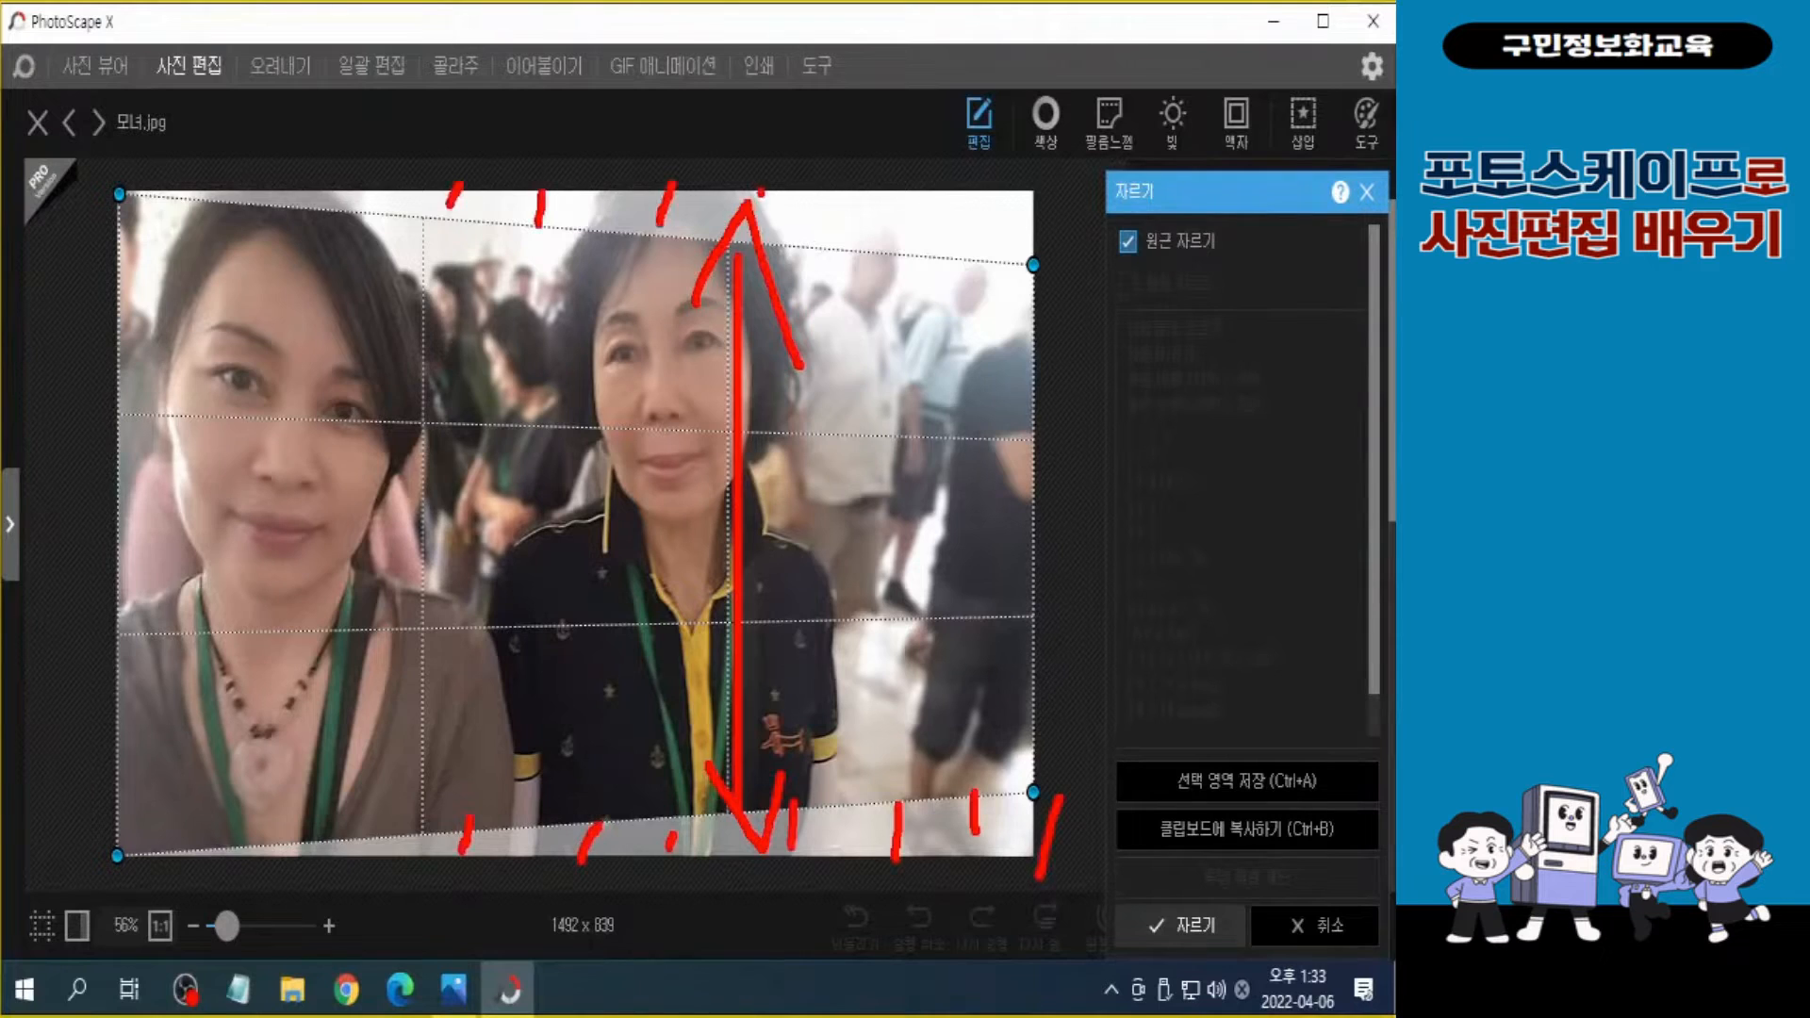
{"action": "left_click_drag", "start_coordinate": [760, 194], "coordinate": [765, 229]}
{"action": "mouse_move", "coordinate": [842, 205]}
{"action": "left_mouse_down"}
{"action": "mouse_move", "coordinate": [842, 273]}
{"action": "mouse_move", "coordinate": [904, 218]}
{"action": "left_mouse_up"}
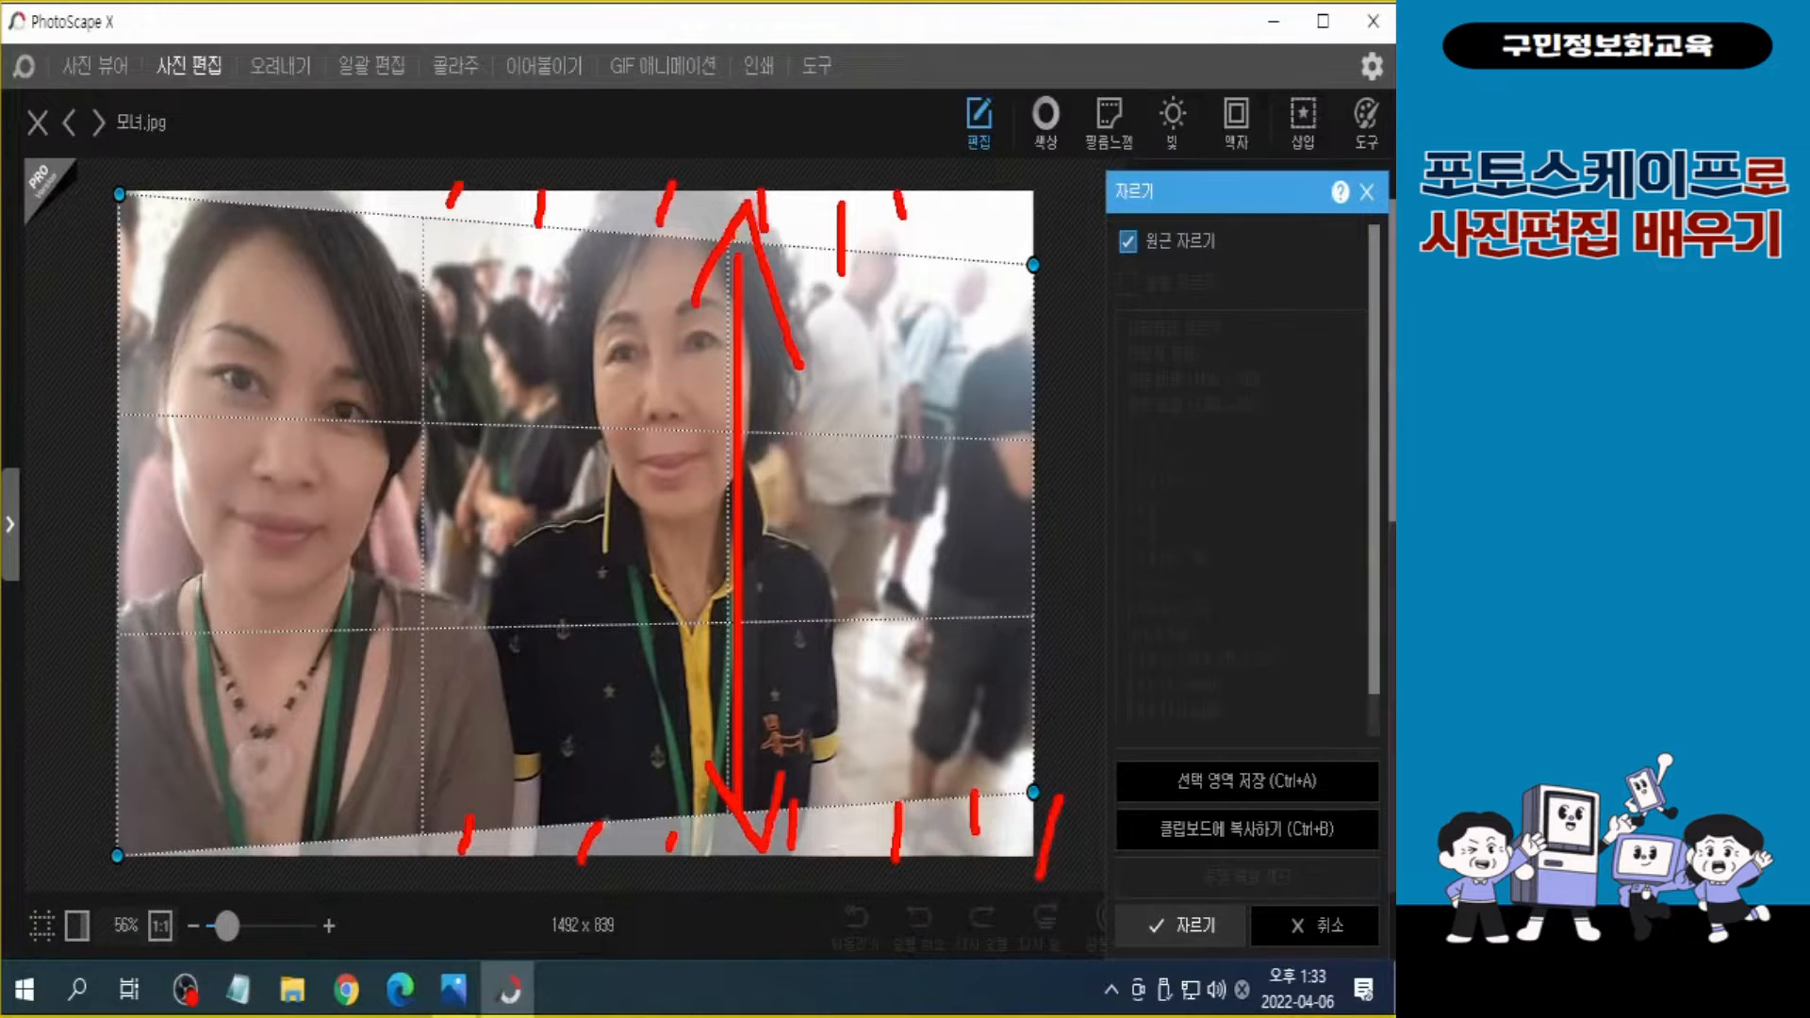
{"action": "mouse_move", "coordinate": [113, 142]}
{"action": "left_mouse_down"}
{"action": "mouse_move", "coordinate": [142, 210]}
{"action": "mouse_move", "coordinate": [113, 262]}
{"action": "left_mouse_up"}
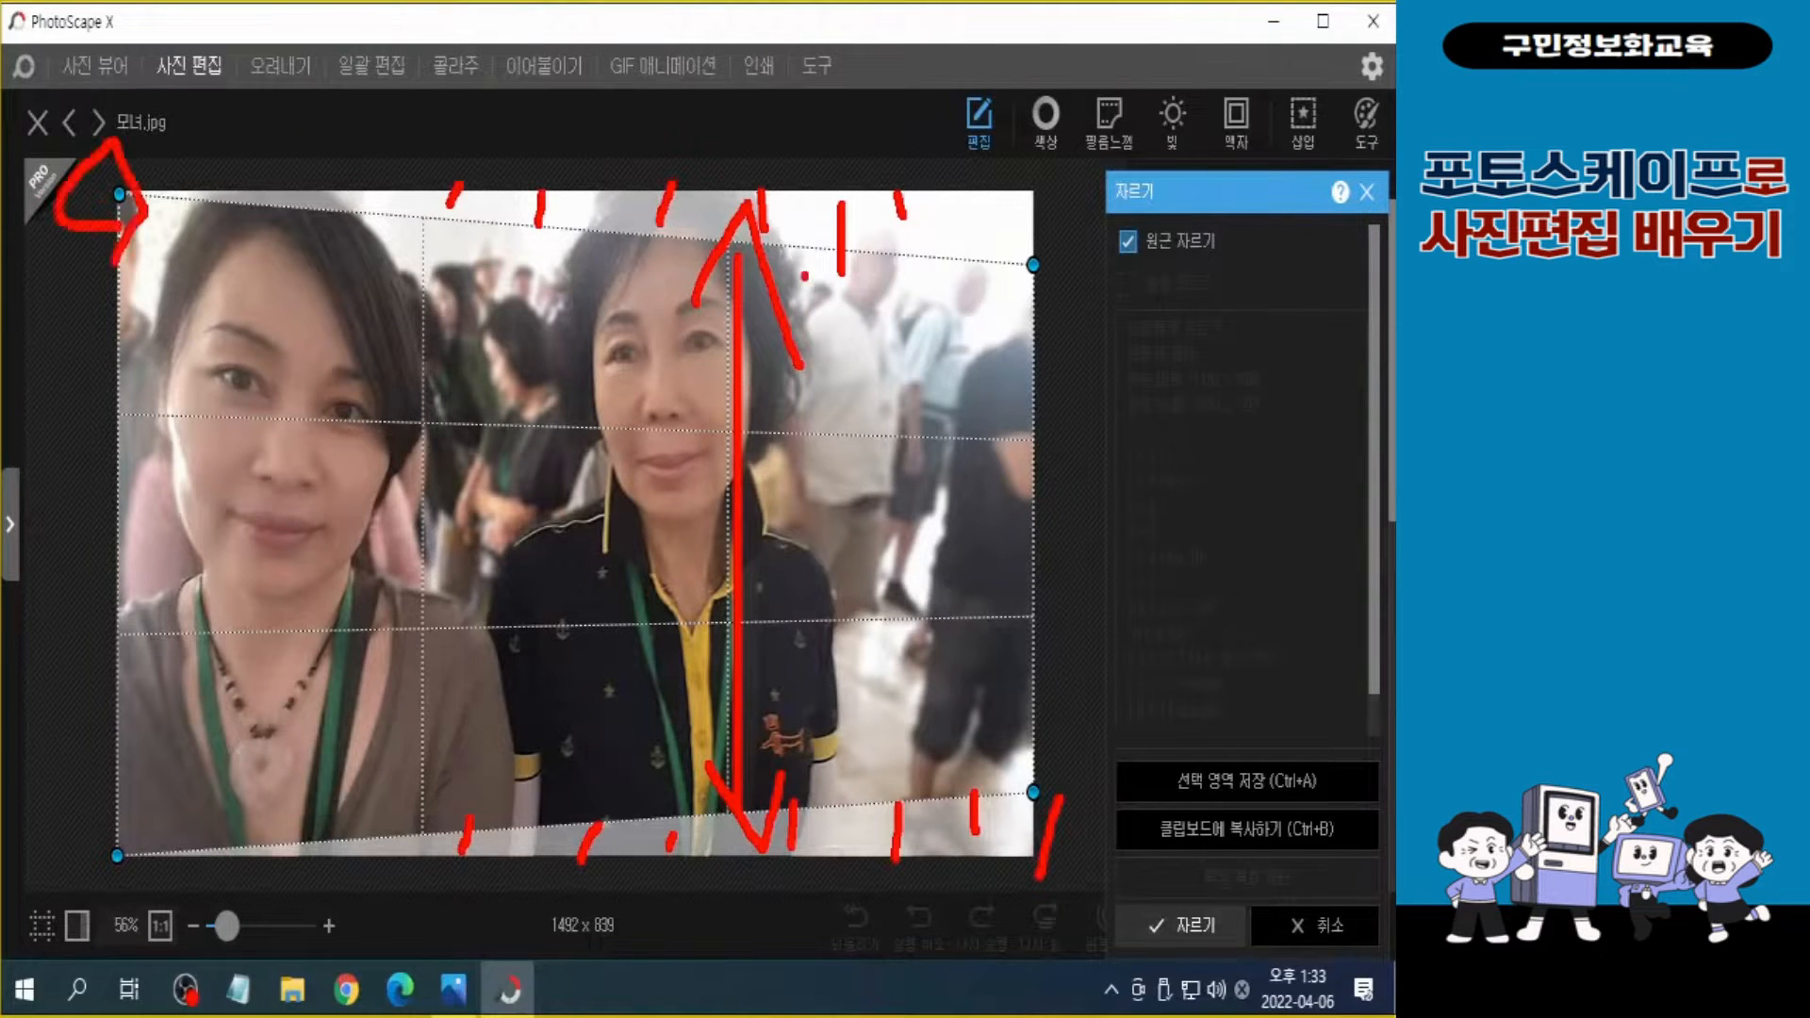
{"action": "mouse_move", "coordinate": [1026, 271]}
{"action": "left_mouse_down"}
{"action": "mouse_move", "coordinate": [1034, 168]}
{"action": "mouse_move", "coordinate": [1056, 203]}
{"action": "mouse_move", "coordinate": [1041, 264]}
{"action": "mouse_move", "coordinate": [1053, 253]}
{"action": "left_mouse_up"}
{"action": "key", "text": "Escape"}
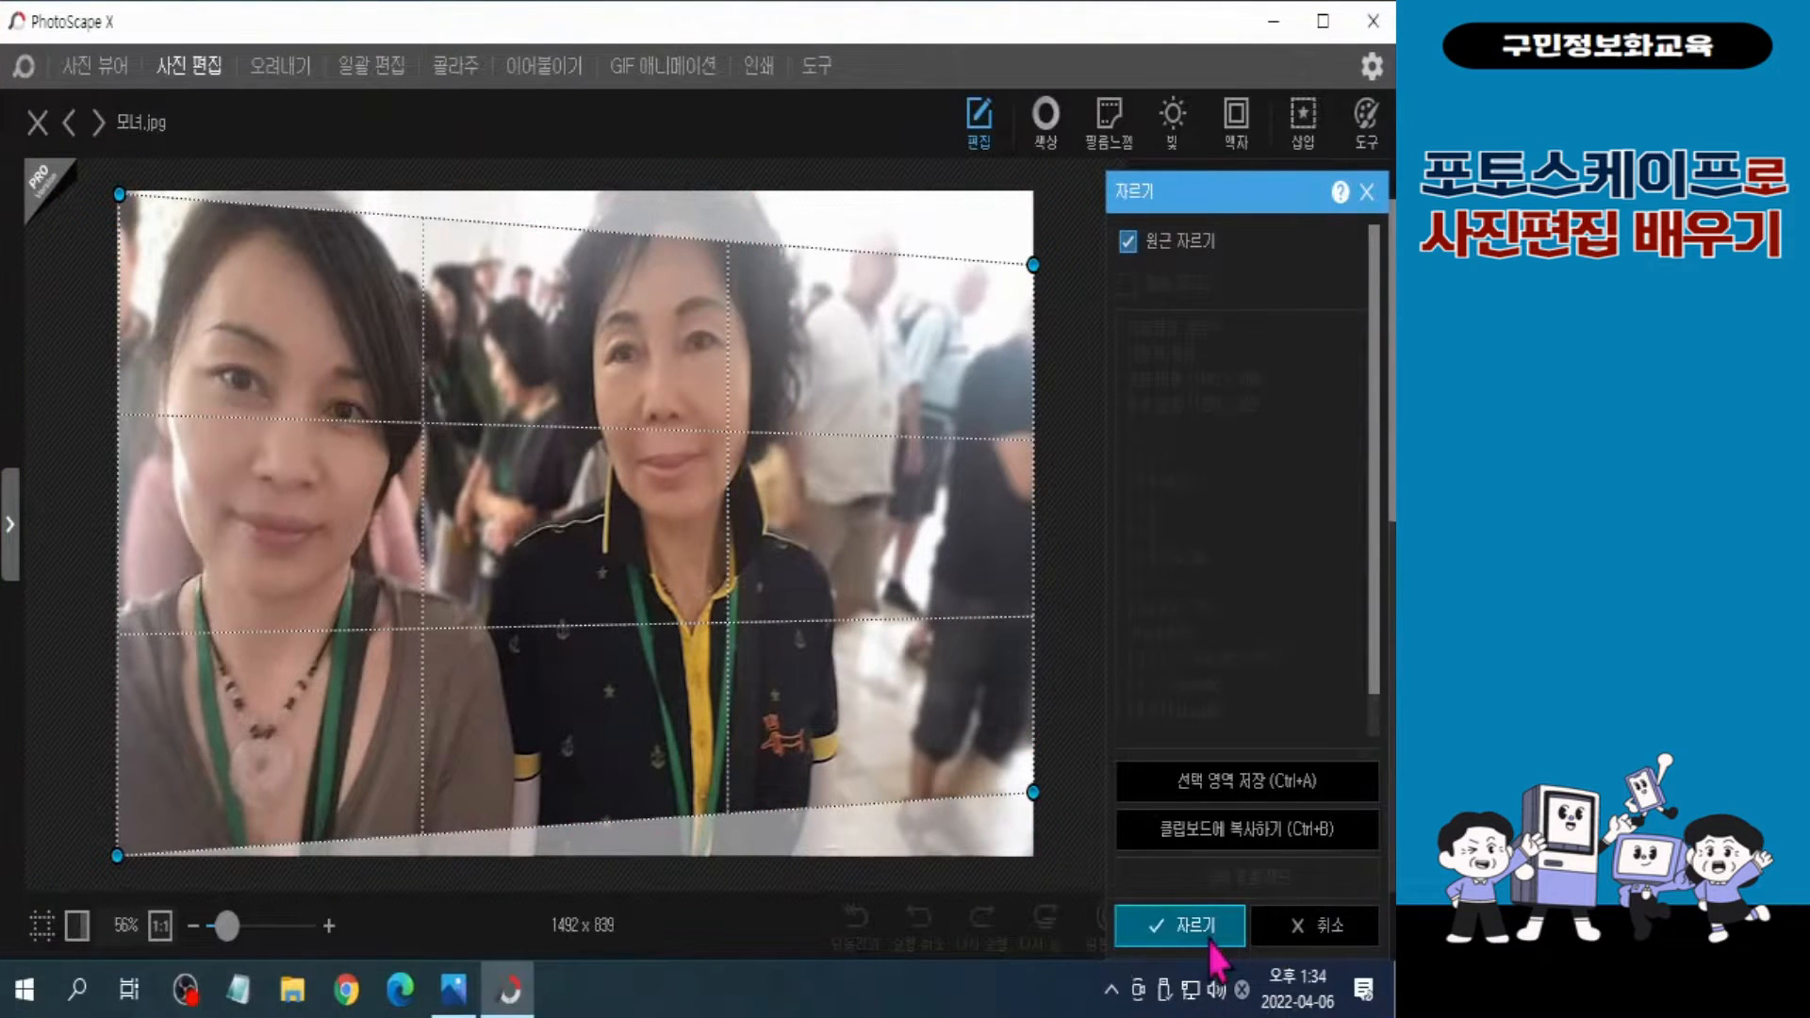
Step: Apply the perspective crop to the photo
{"action": "left_click", "coordinate": [1209, 941]}
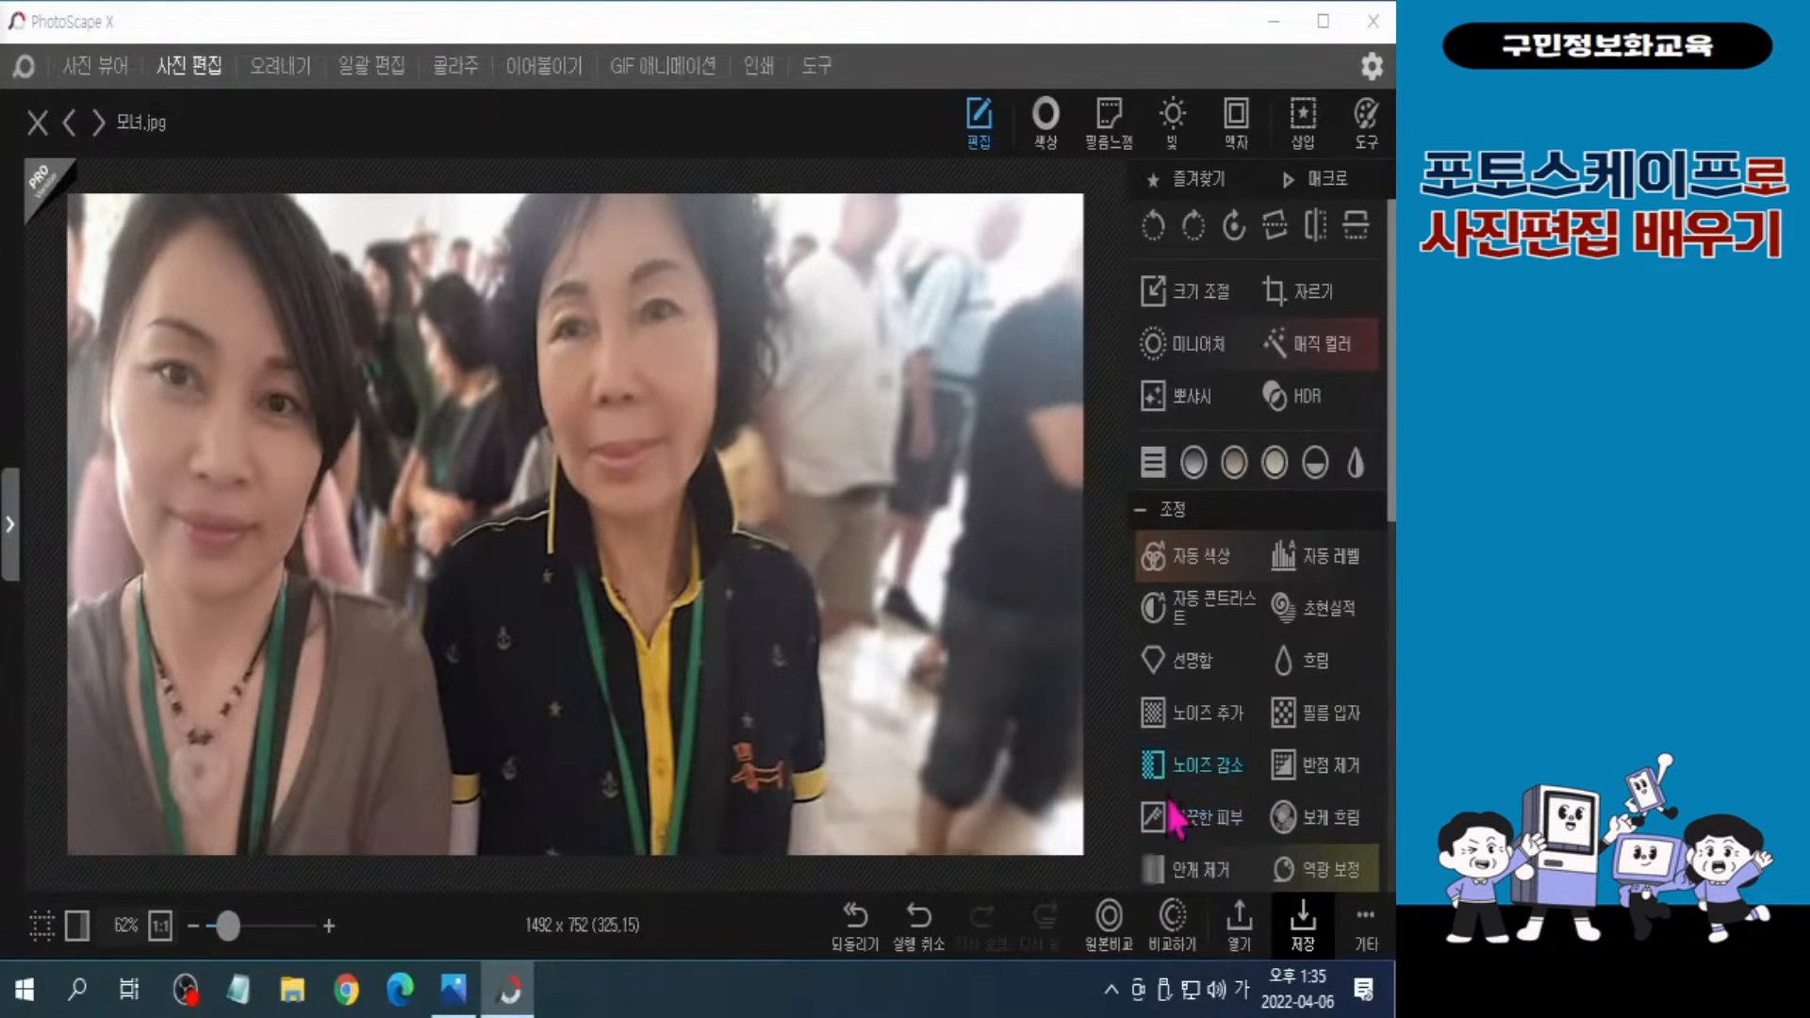
Step: Compare the cropped photo repeatedly with the original image to examine the perspective change, sharpening and background blur
{"action": "left_click", "coordinate": [1111, 919]}
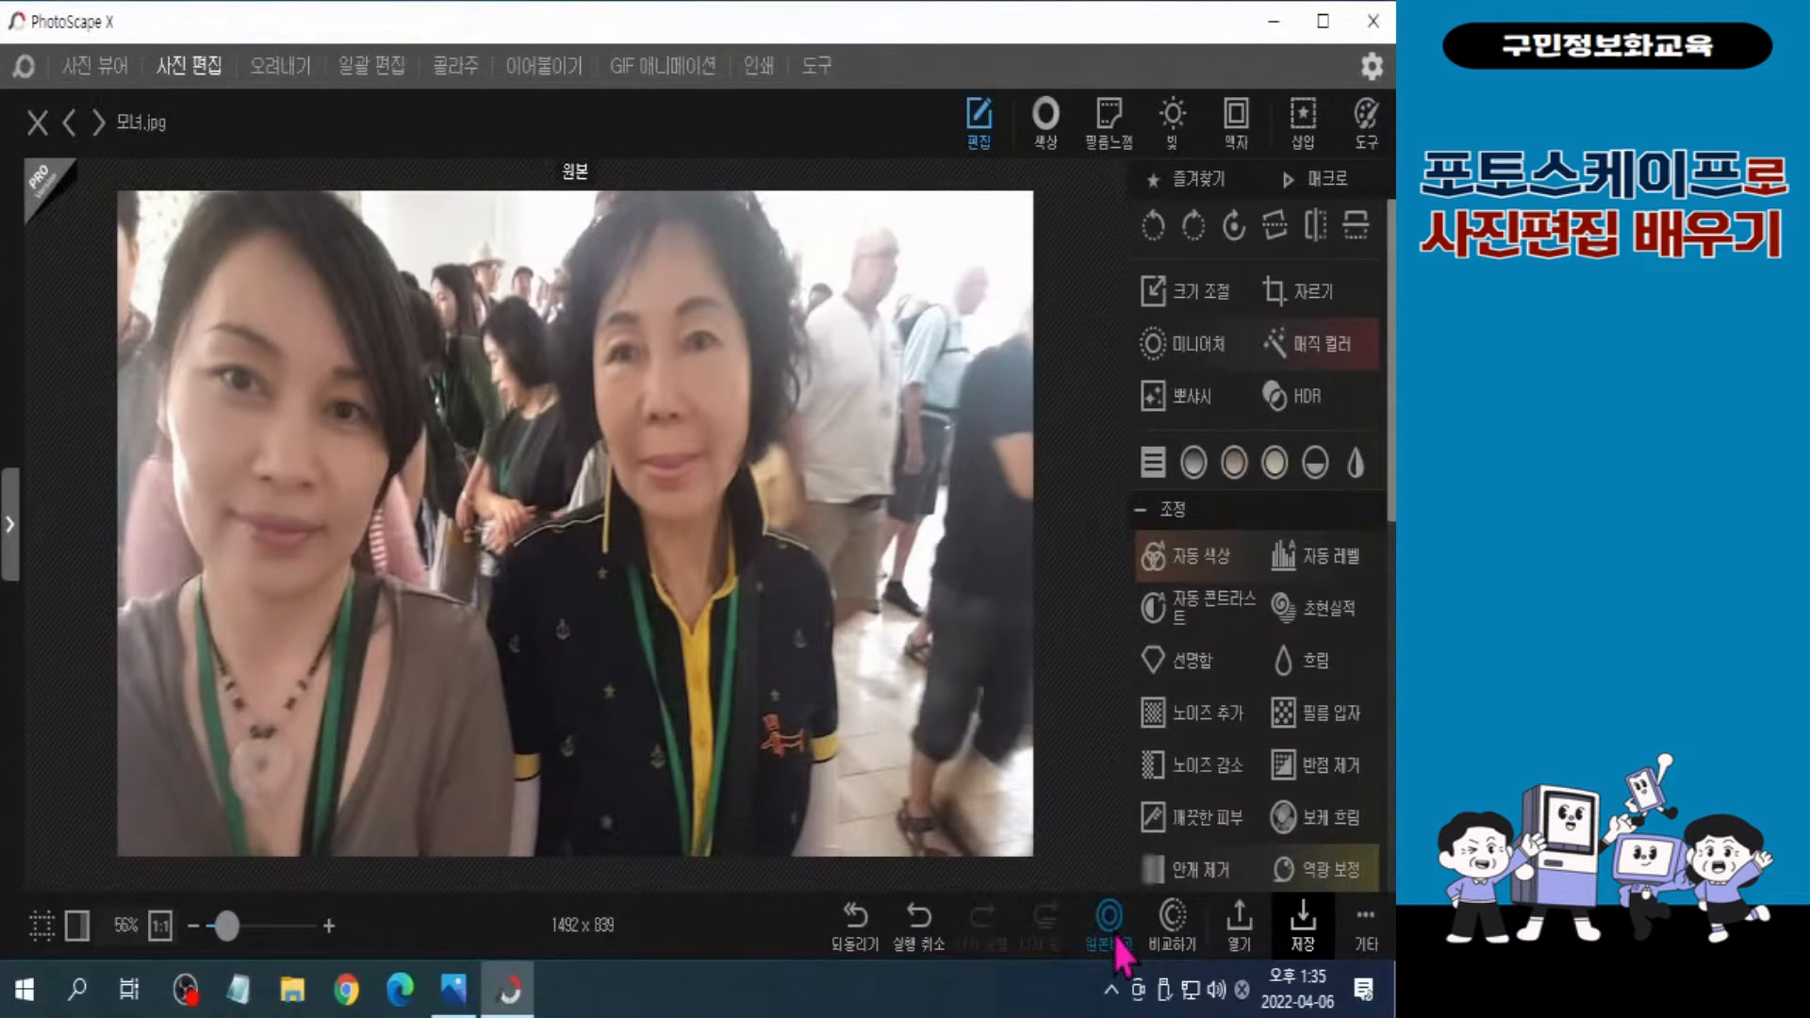
{"action": "left_click", "coordinate": [1117, 939]}
{"action": "left_click", "coordinate": [1117, 940]}
{"action": "left_click", "coordinate": [1118, 940]}
{"action": "left_click", "coordinate": [1118, 940]}
{"action": "left_click", "coordinate": [1117, 940]}
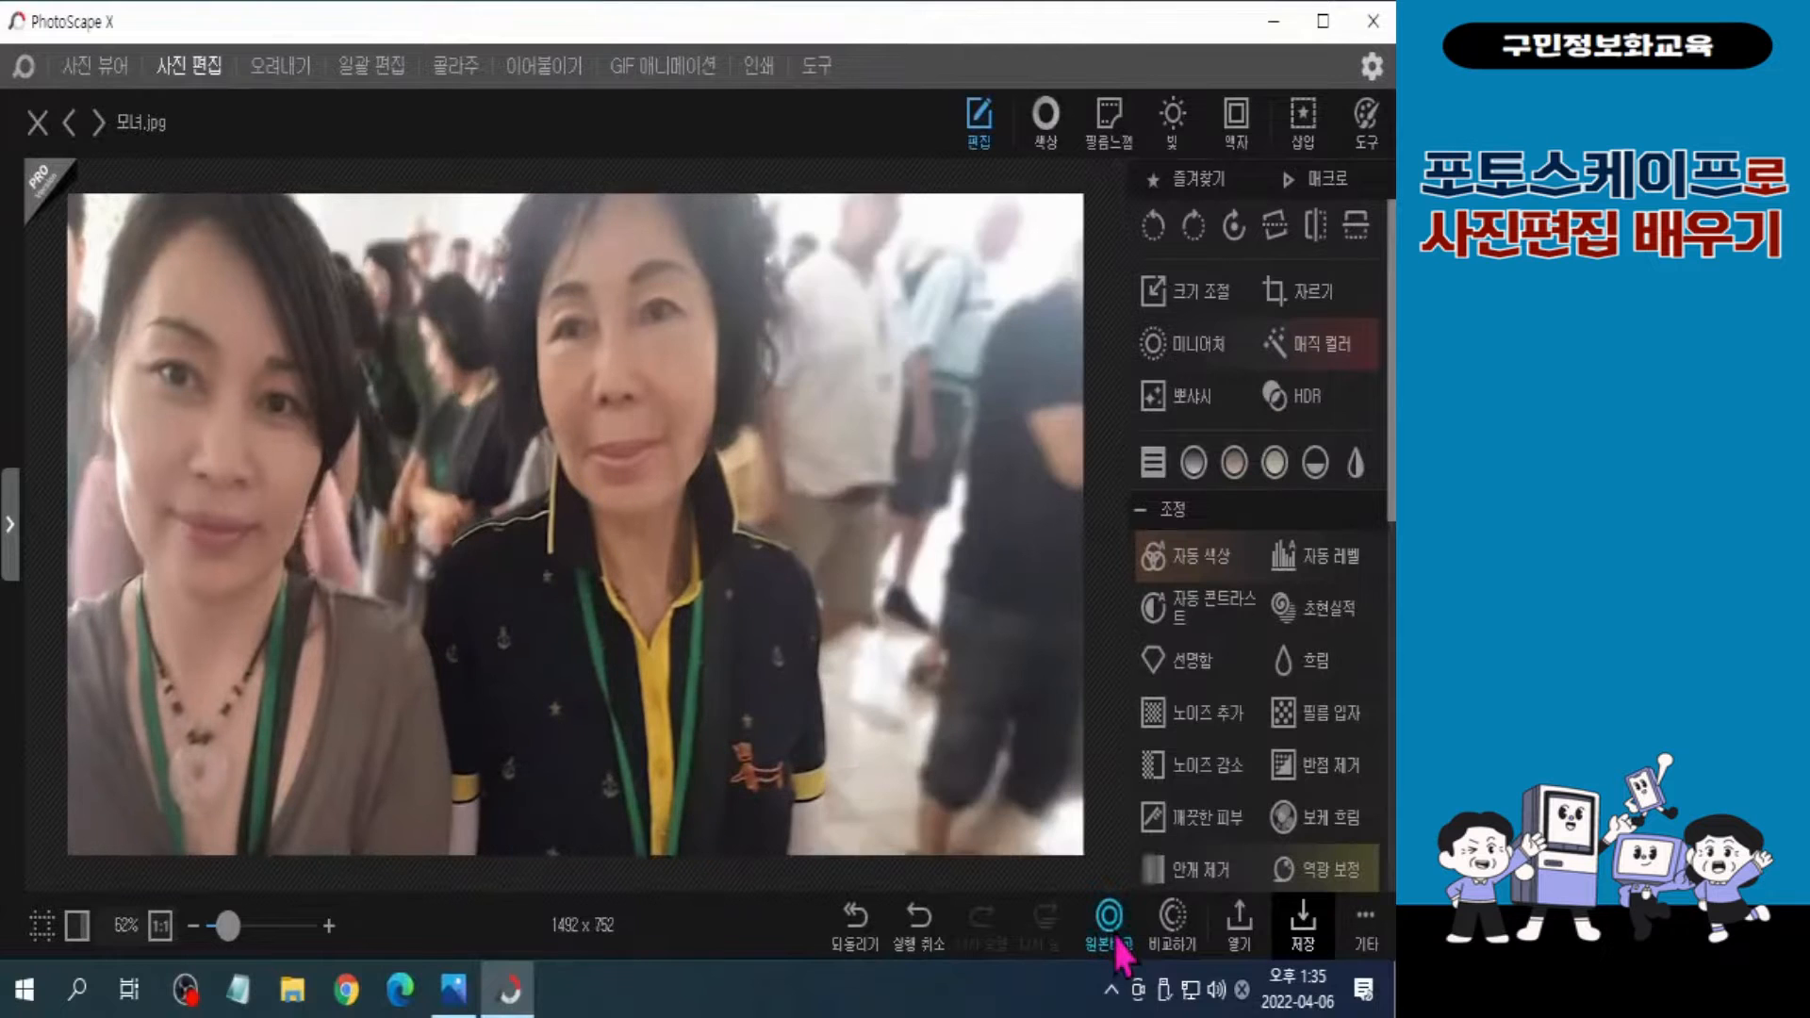
{"action": "left_click", "coordinate": [1118, 940]}
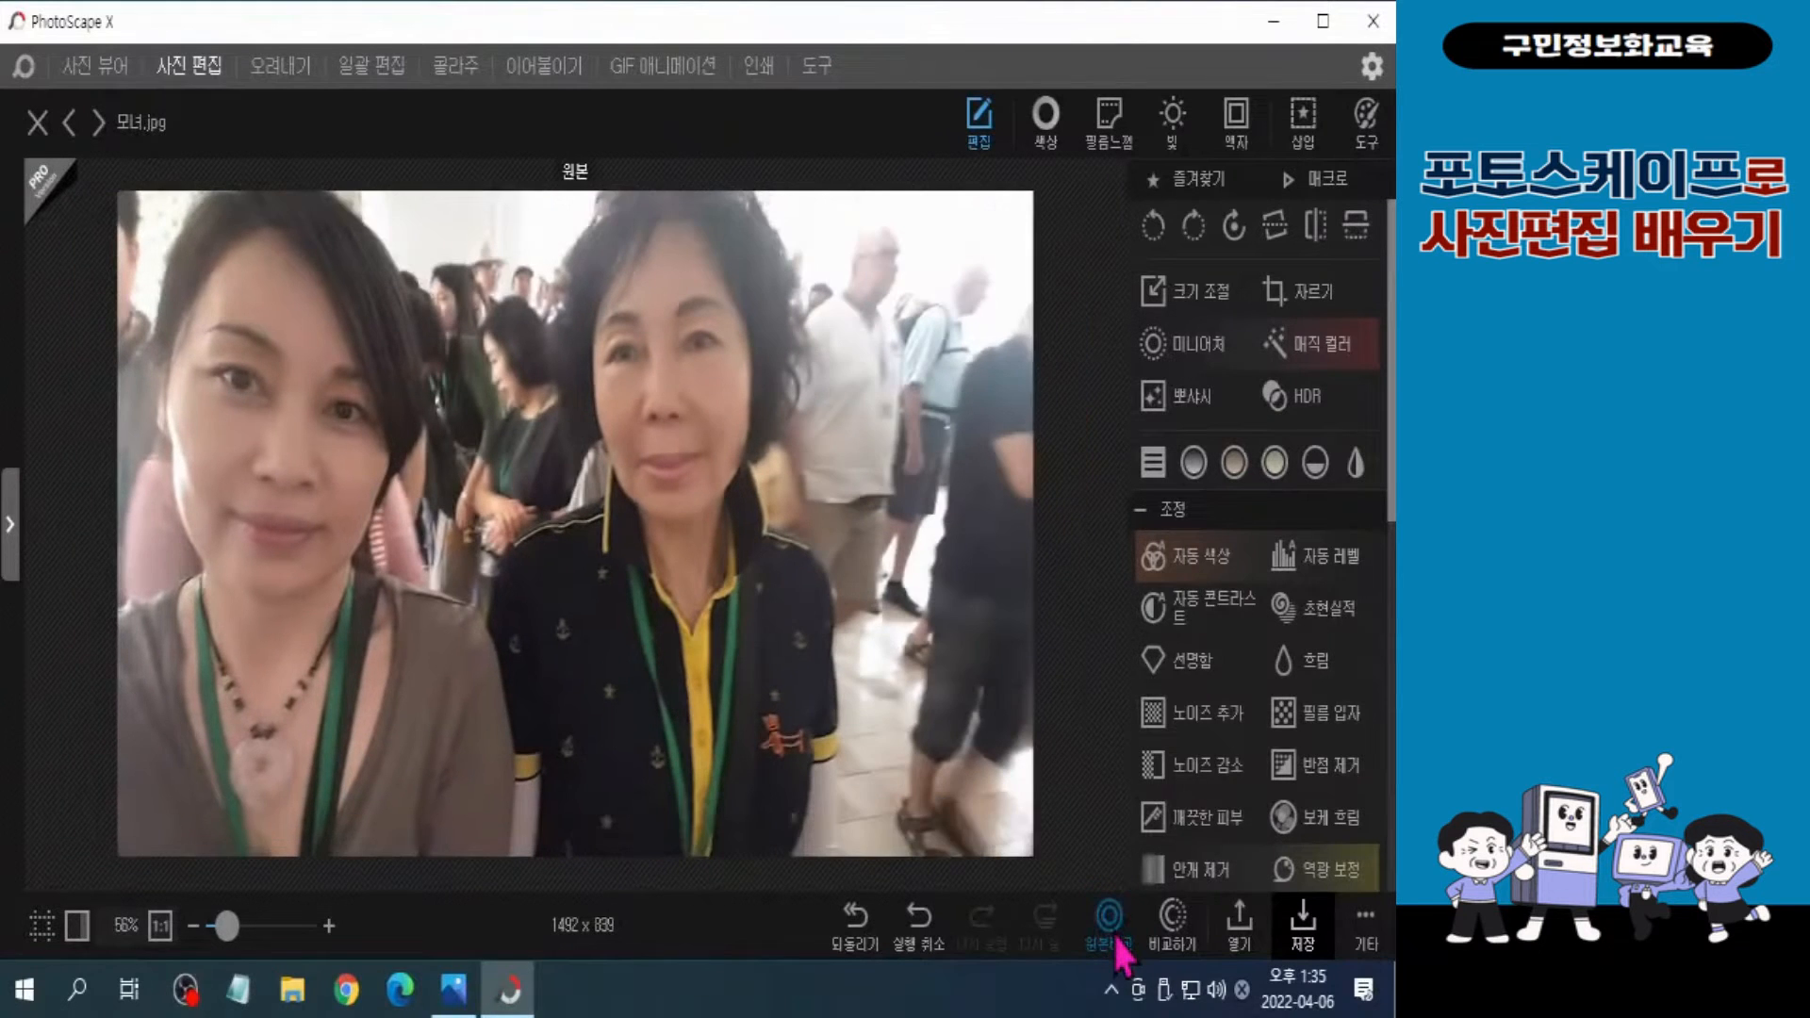
{"action": "left_click", "coordinate": [1117, 940]}
{"action": "left_click", "coordinate": [1117, 940]}
{"action": "left_click", "coordinate": [1118, 940]}
{"action": "left_click", "coordinate": [1117, 940]}
{"action": "left_click", "coordinate": [1117, 940]}
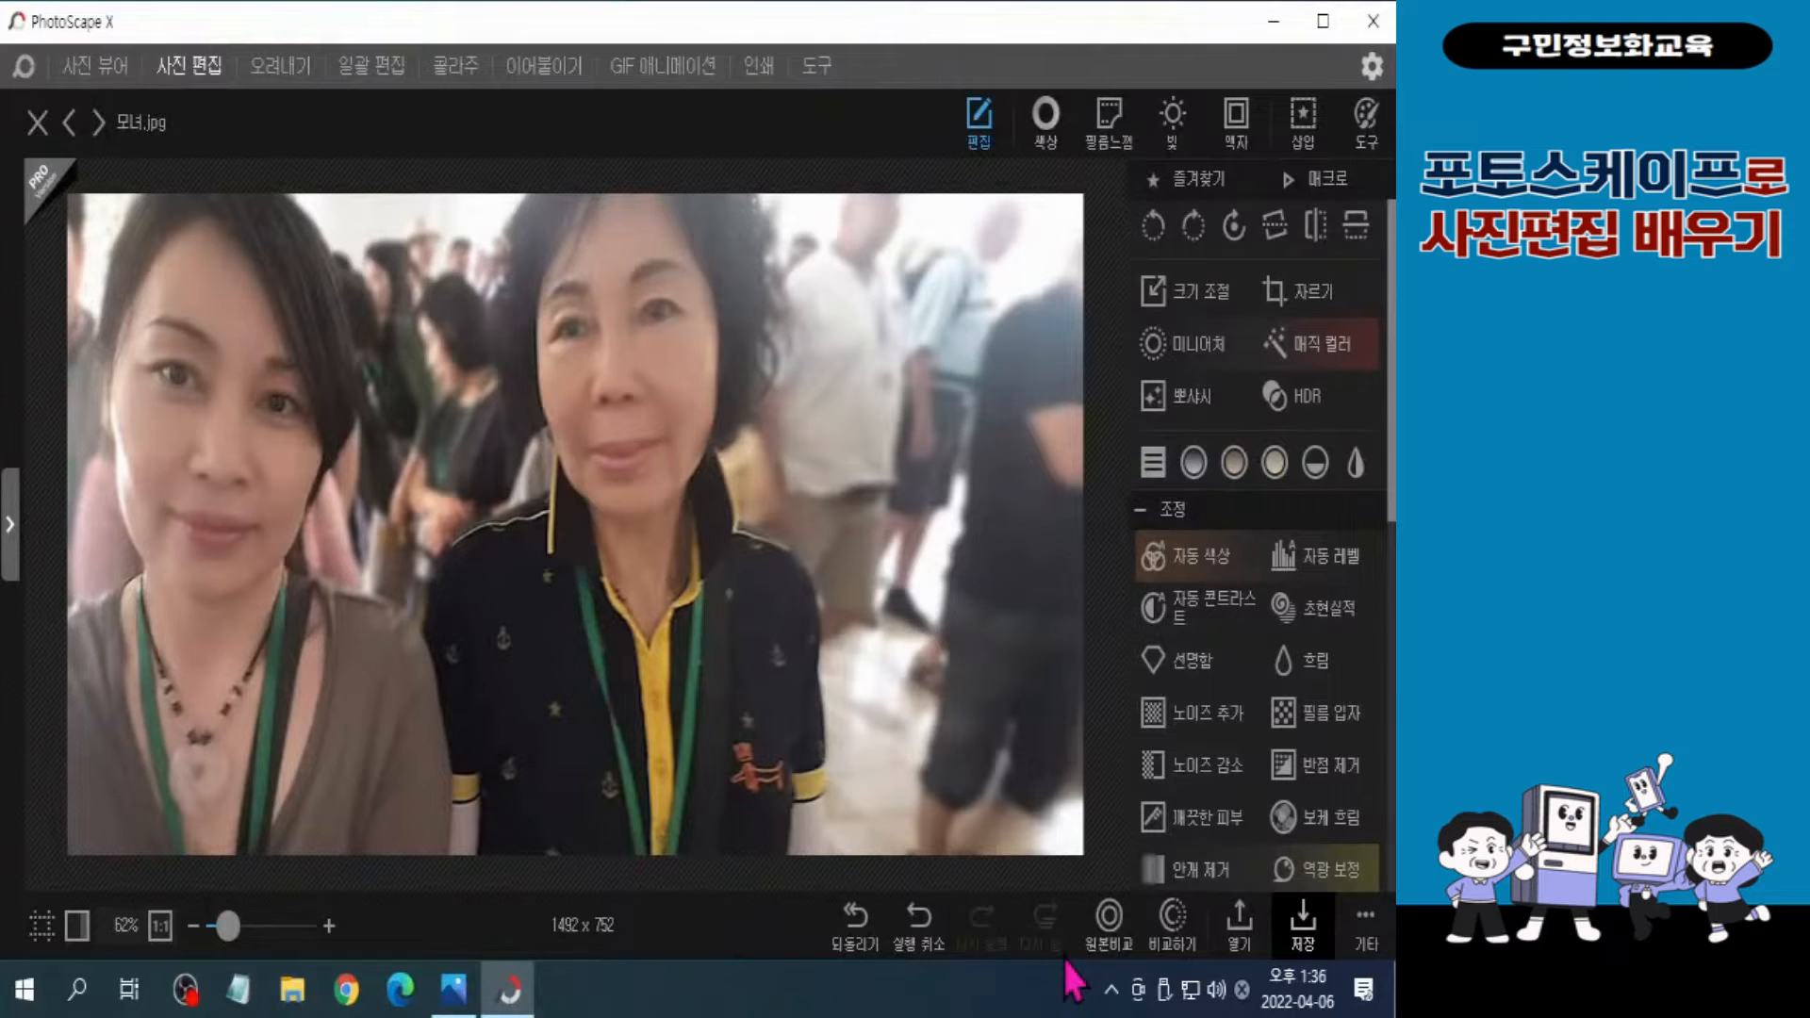
{"action": "left_click", "coordinate": [1120, 933]}
{"action": "left_click", "coordinate": [1120, 931]}
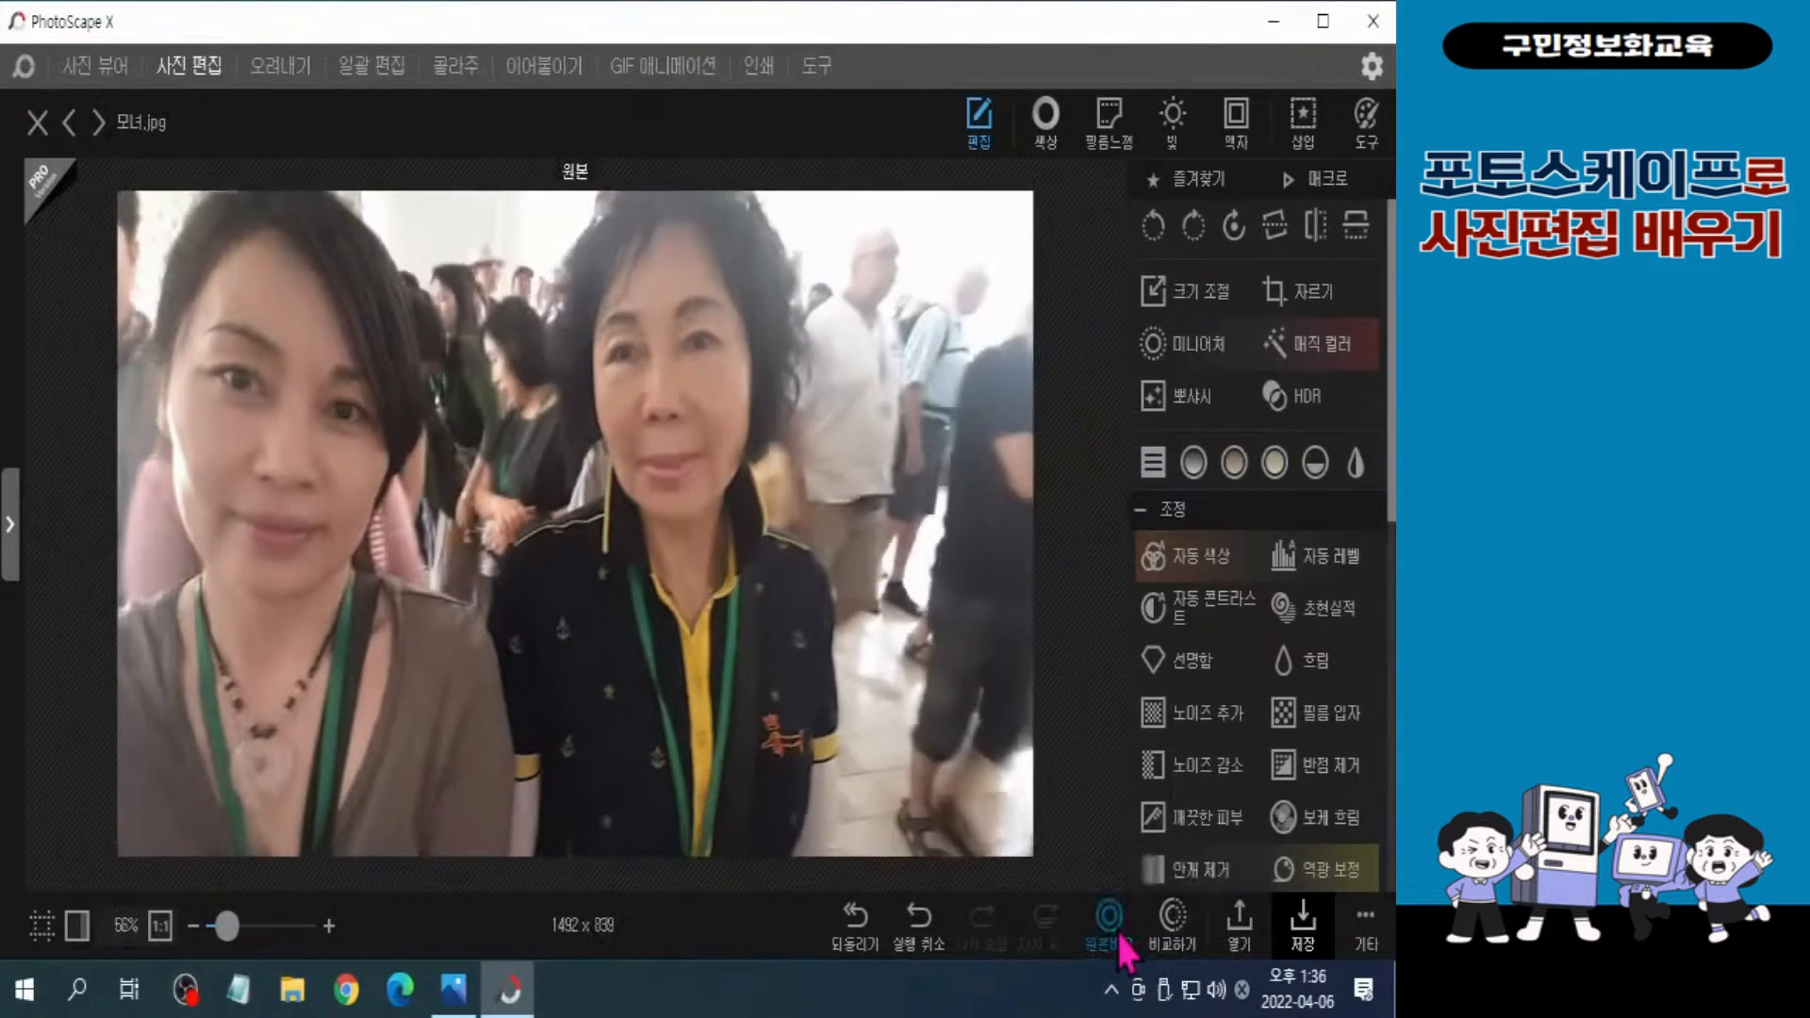
{"action": "left_click", "coordinate": [1120, 932]}
{"action": "left_click", "coordinate": [1120, 933]}
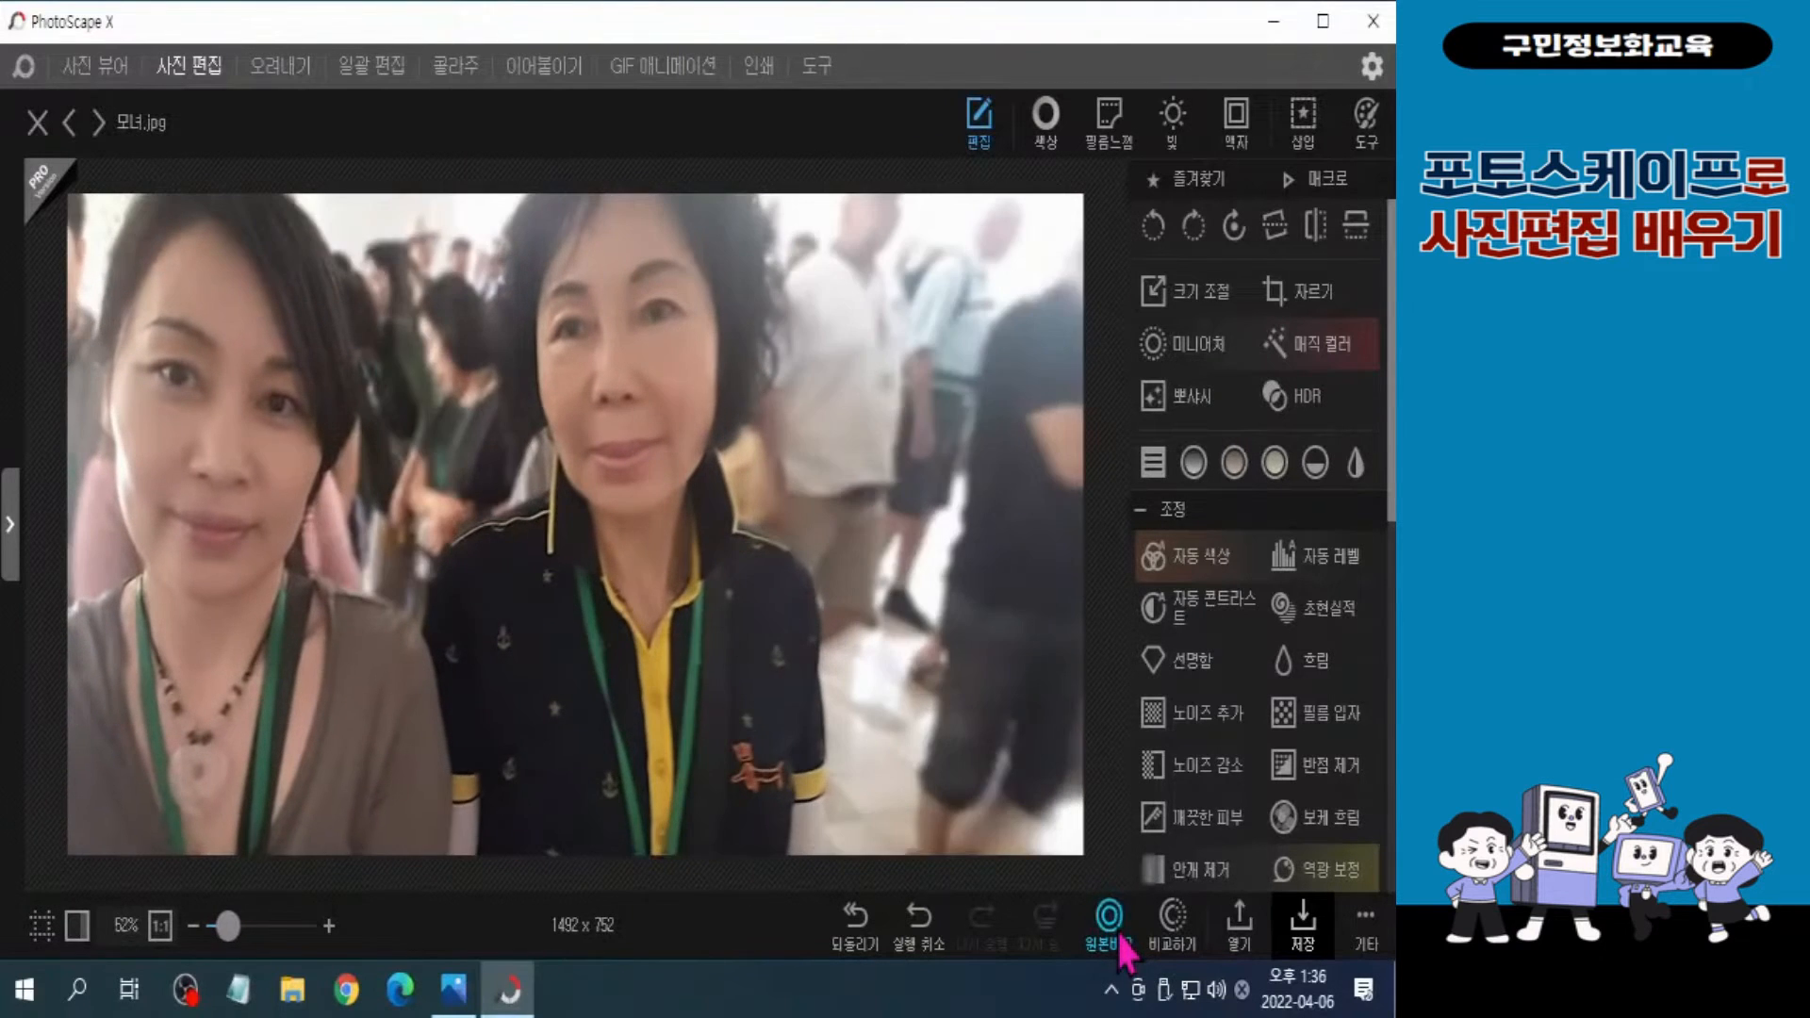
{"action": "left_click", "coordinate": [1121, 933]}
{"action": "left_click", "coordinate": [1120, 932]}
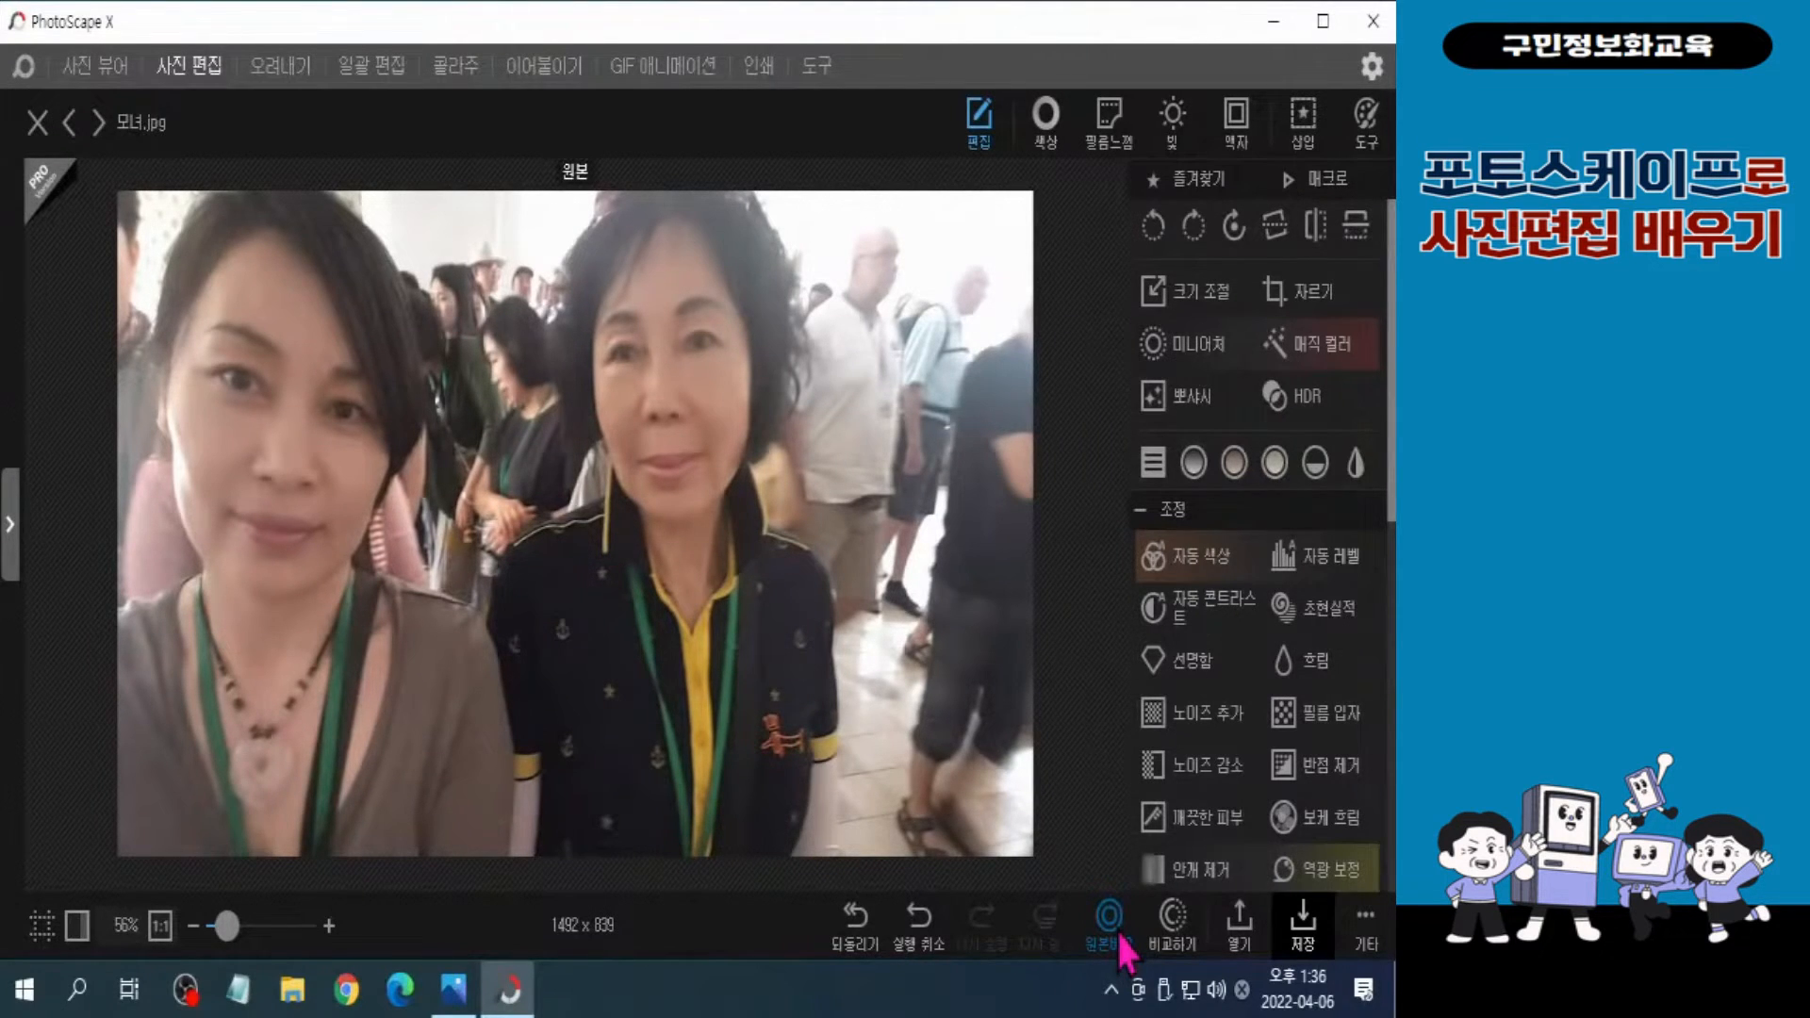
{"action": "left_click", "coordinate": [1122, 943]}
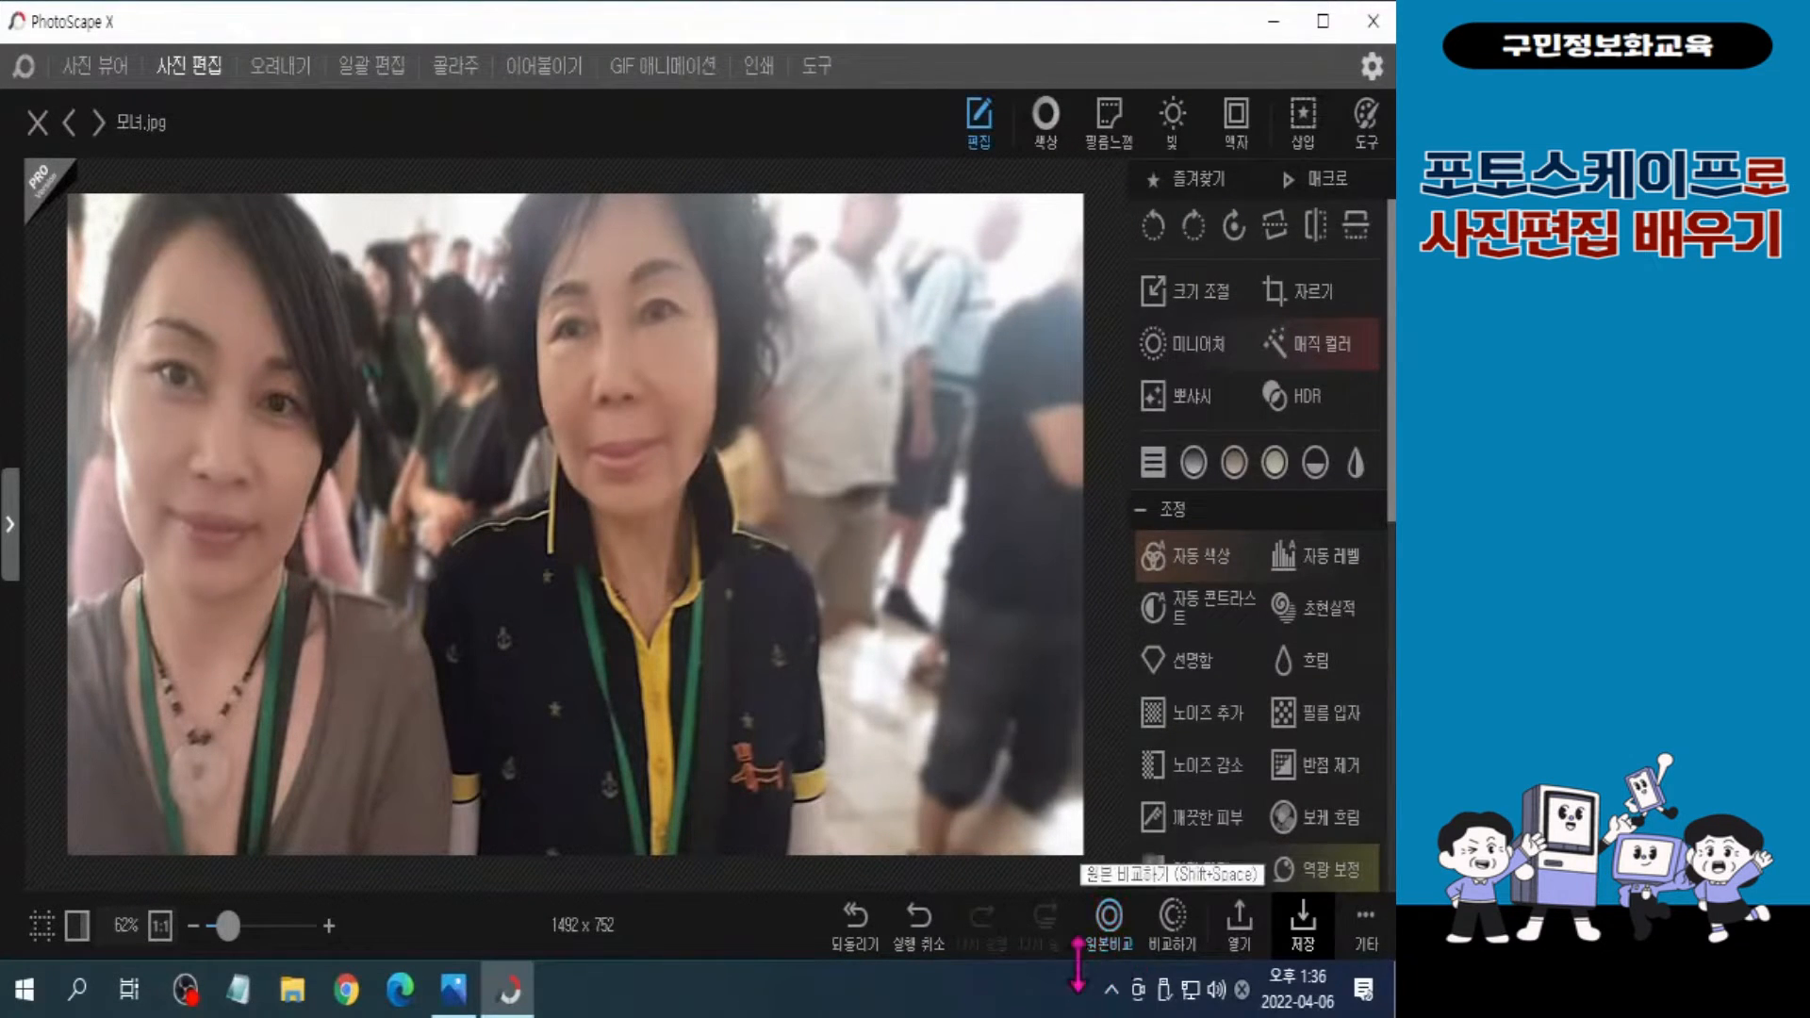
Step: Save the edited photo under the new name 모녀 완성 as a JPEG in the 2장 folder and close the program
{"action": "left_click", "coordinate": [1367, 933]}
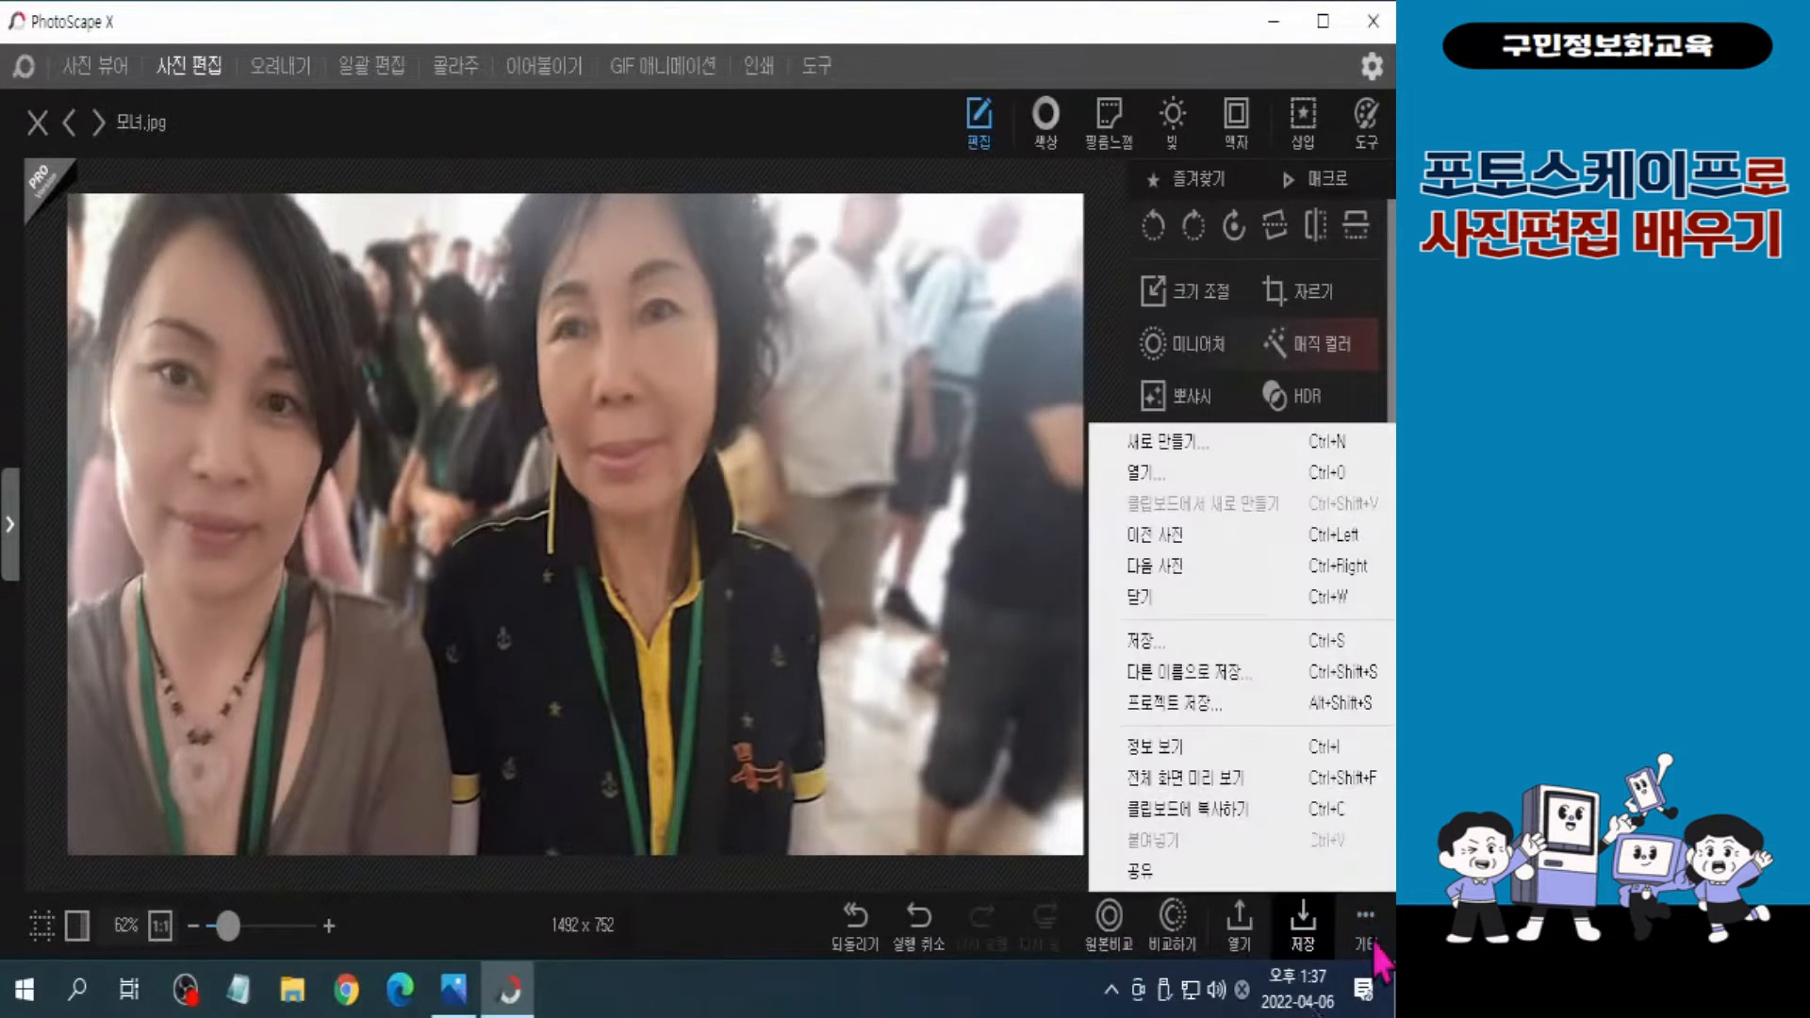
{"action": "left_click", "coordinate": [1207, 685]}
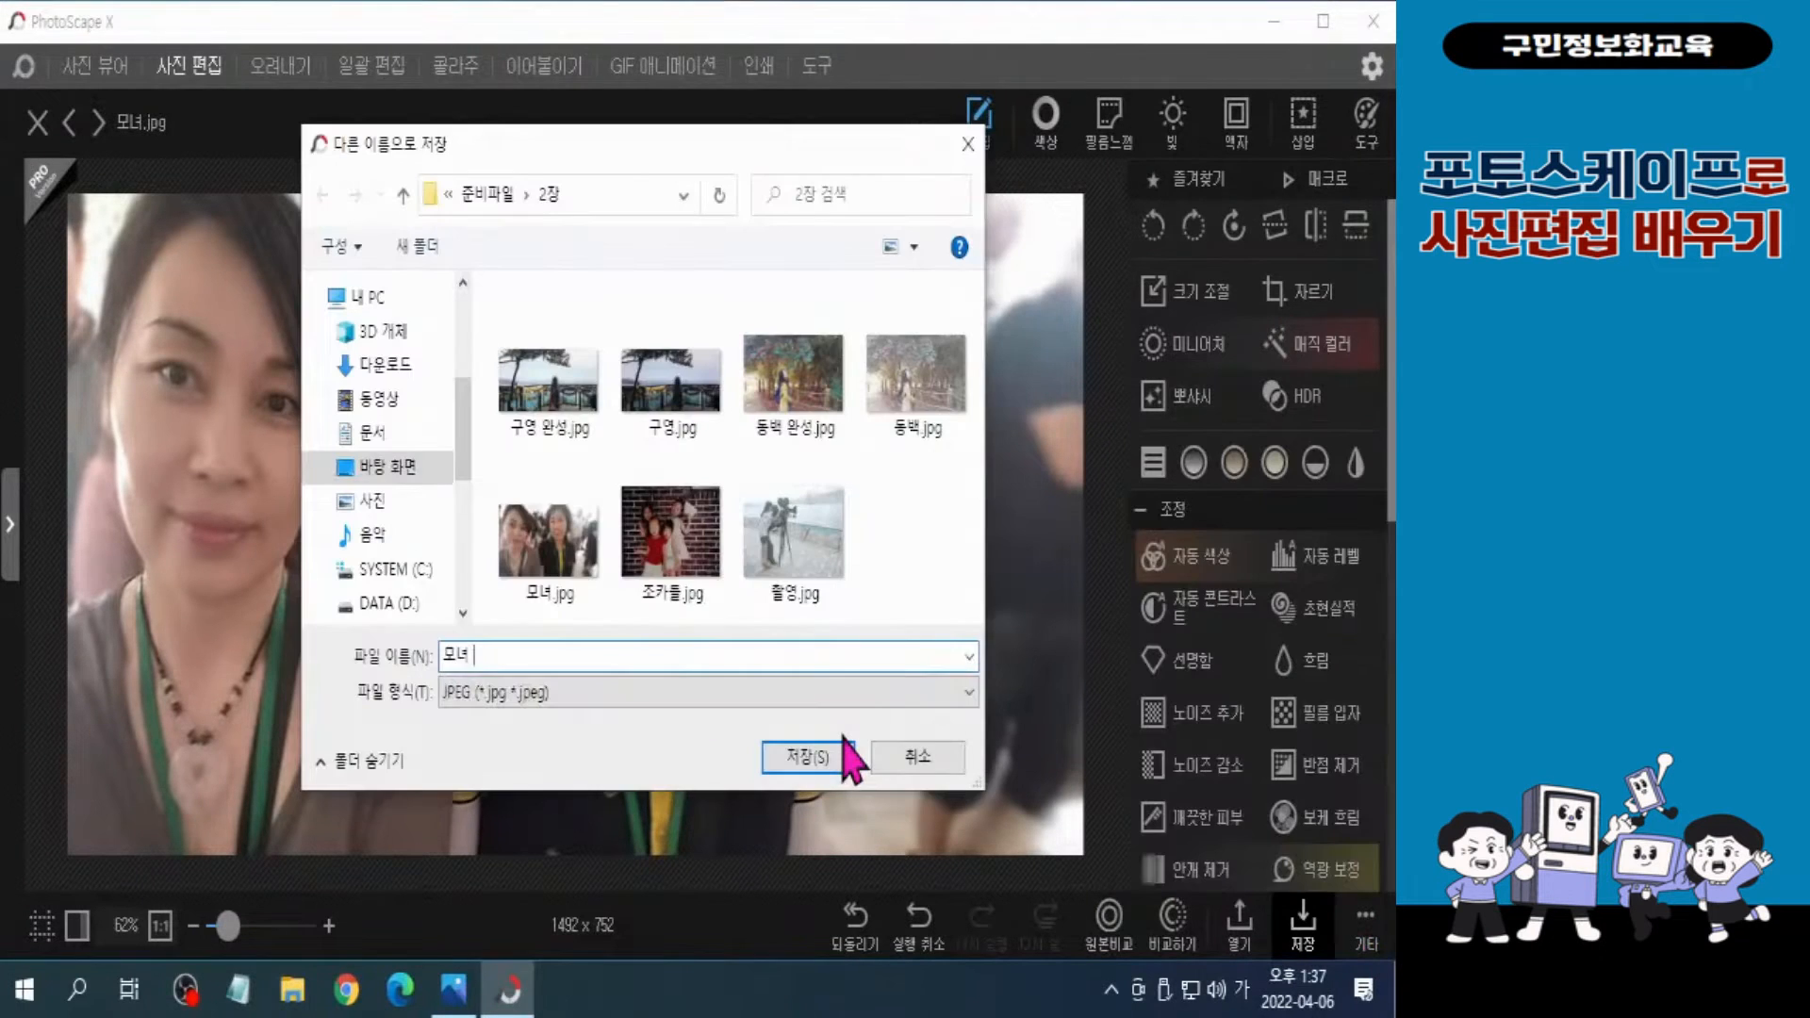
{"action": "type", "text": "완성"}
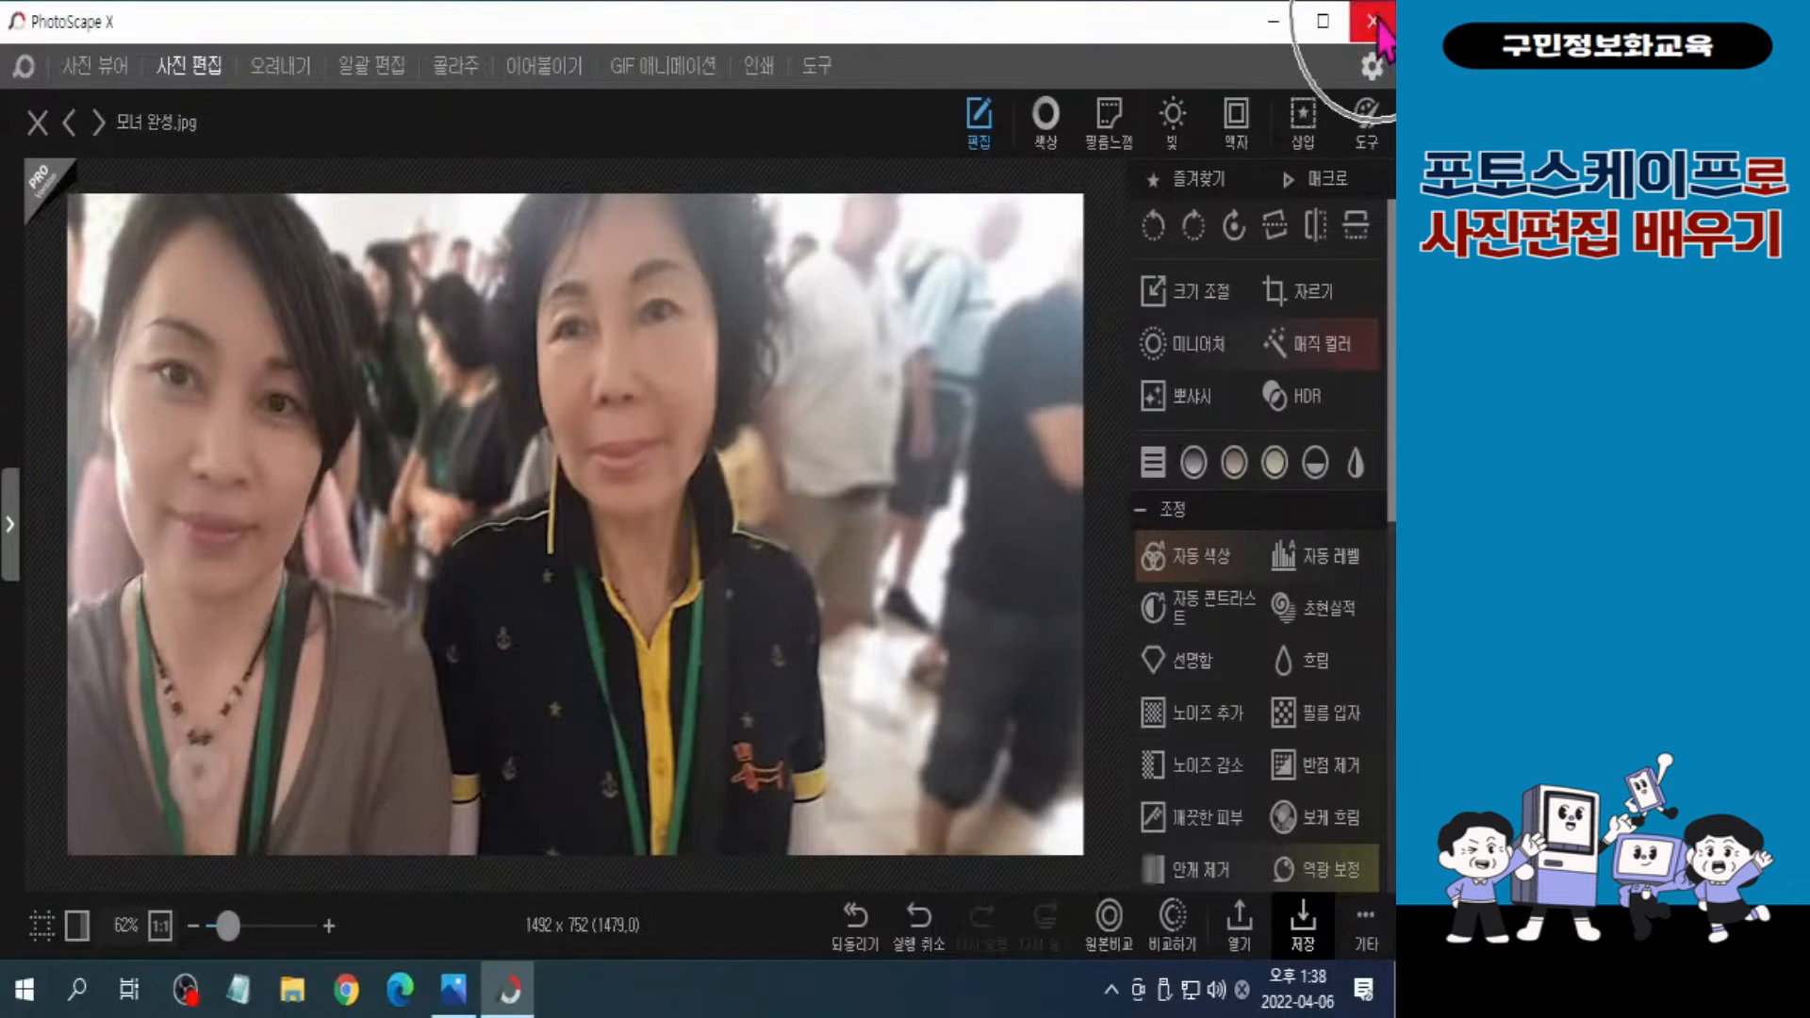
{"action": "left_click", "coordinate": [1375, 14]}
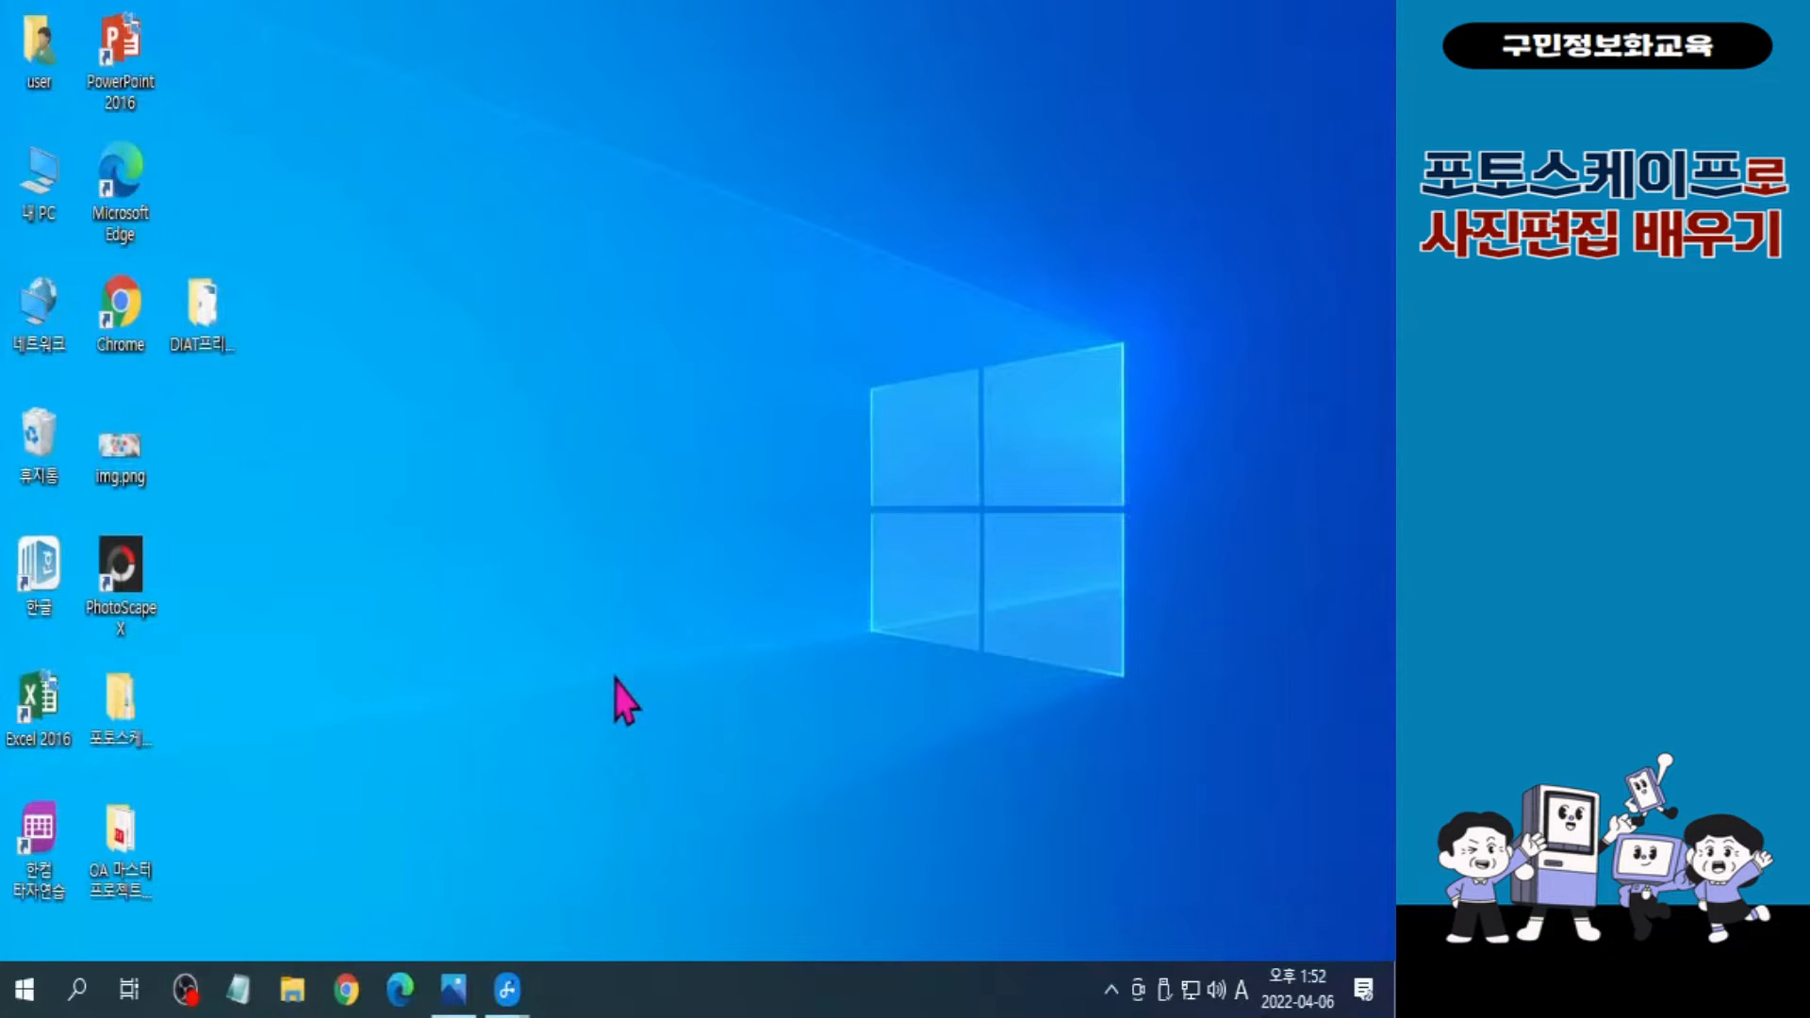
Step: Start PhotoScape X and open 불도그.jpg from the 3장 practice folder for photo editing
{"action": "double_click", "coordinate": [148, 599]}
{"action": "left_click", "coordinate": [208, 76]}
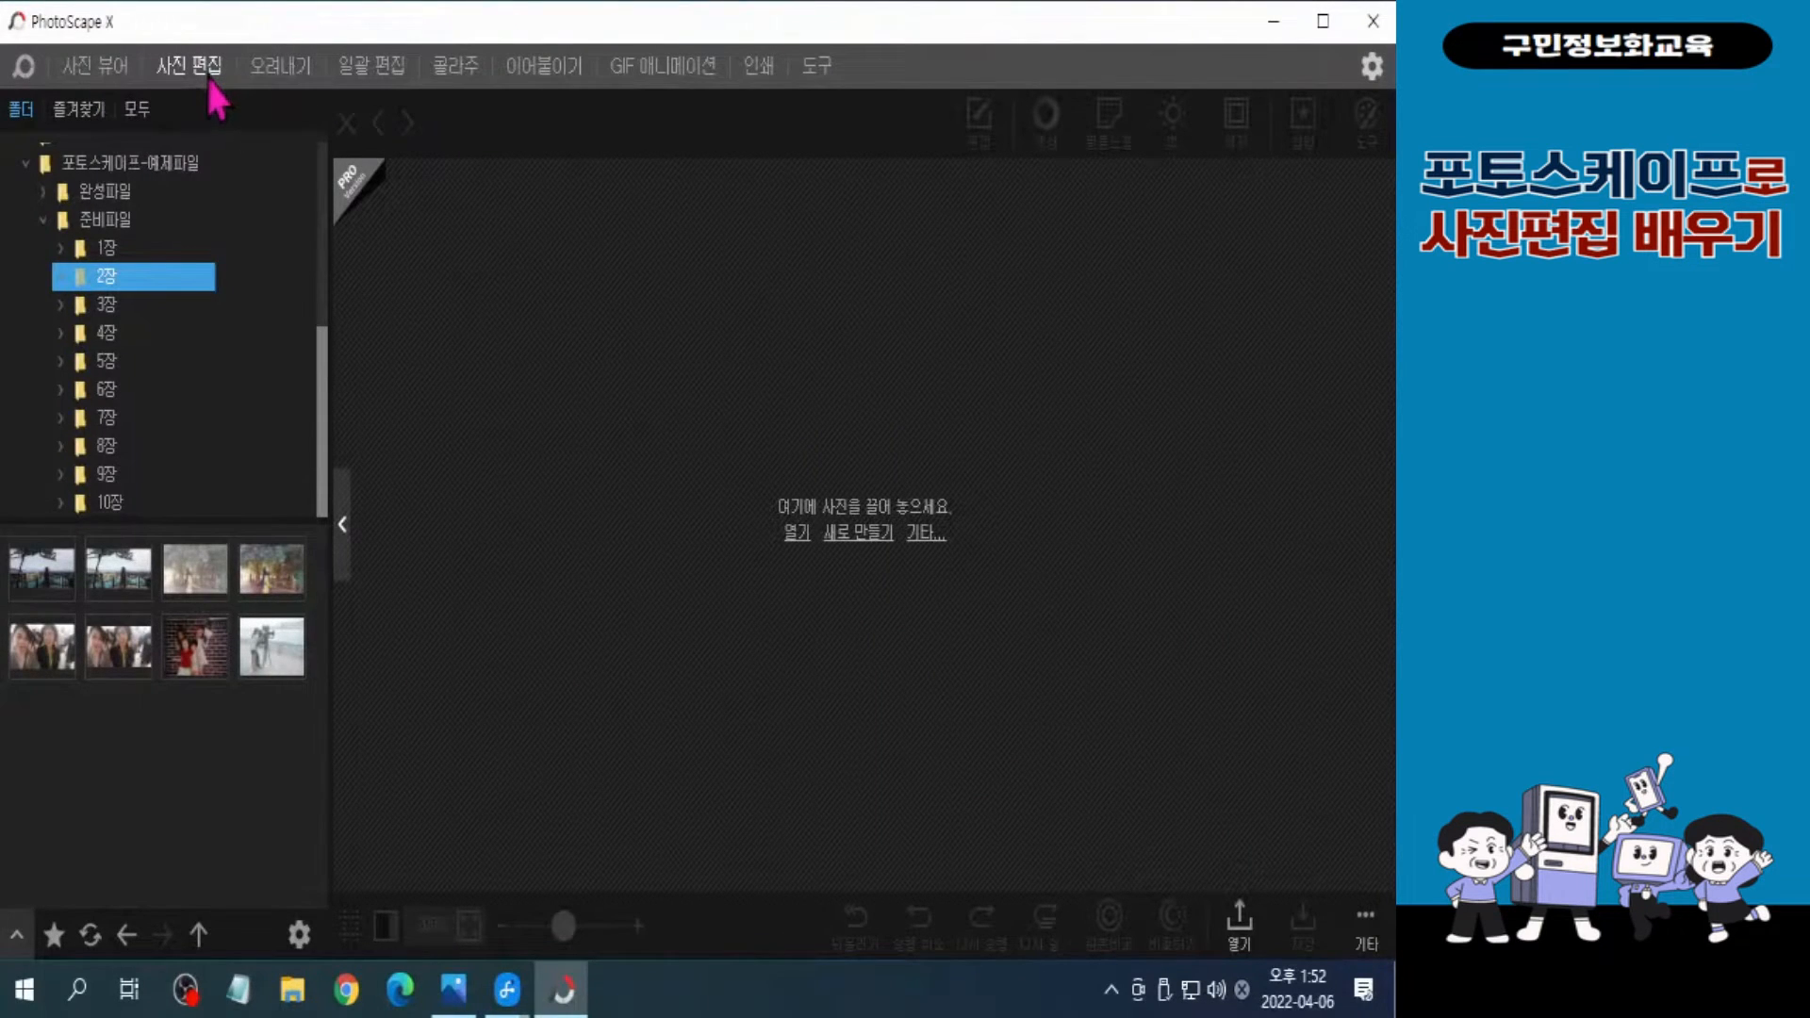
{"action": "left_click", "coordinate": [114, 310]}
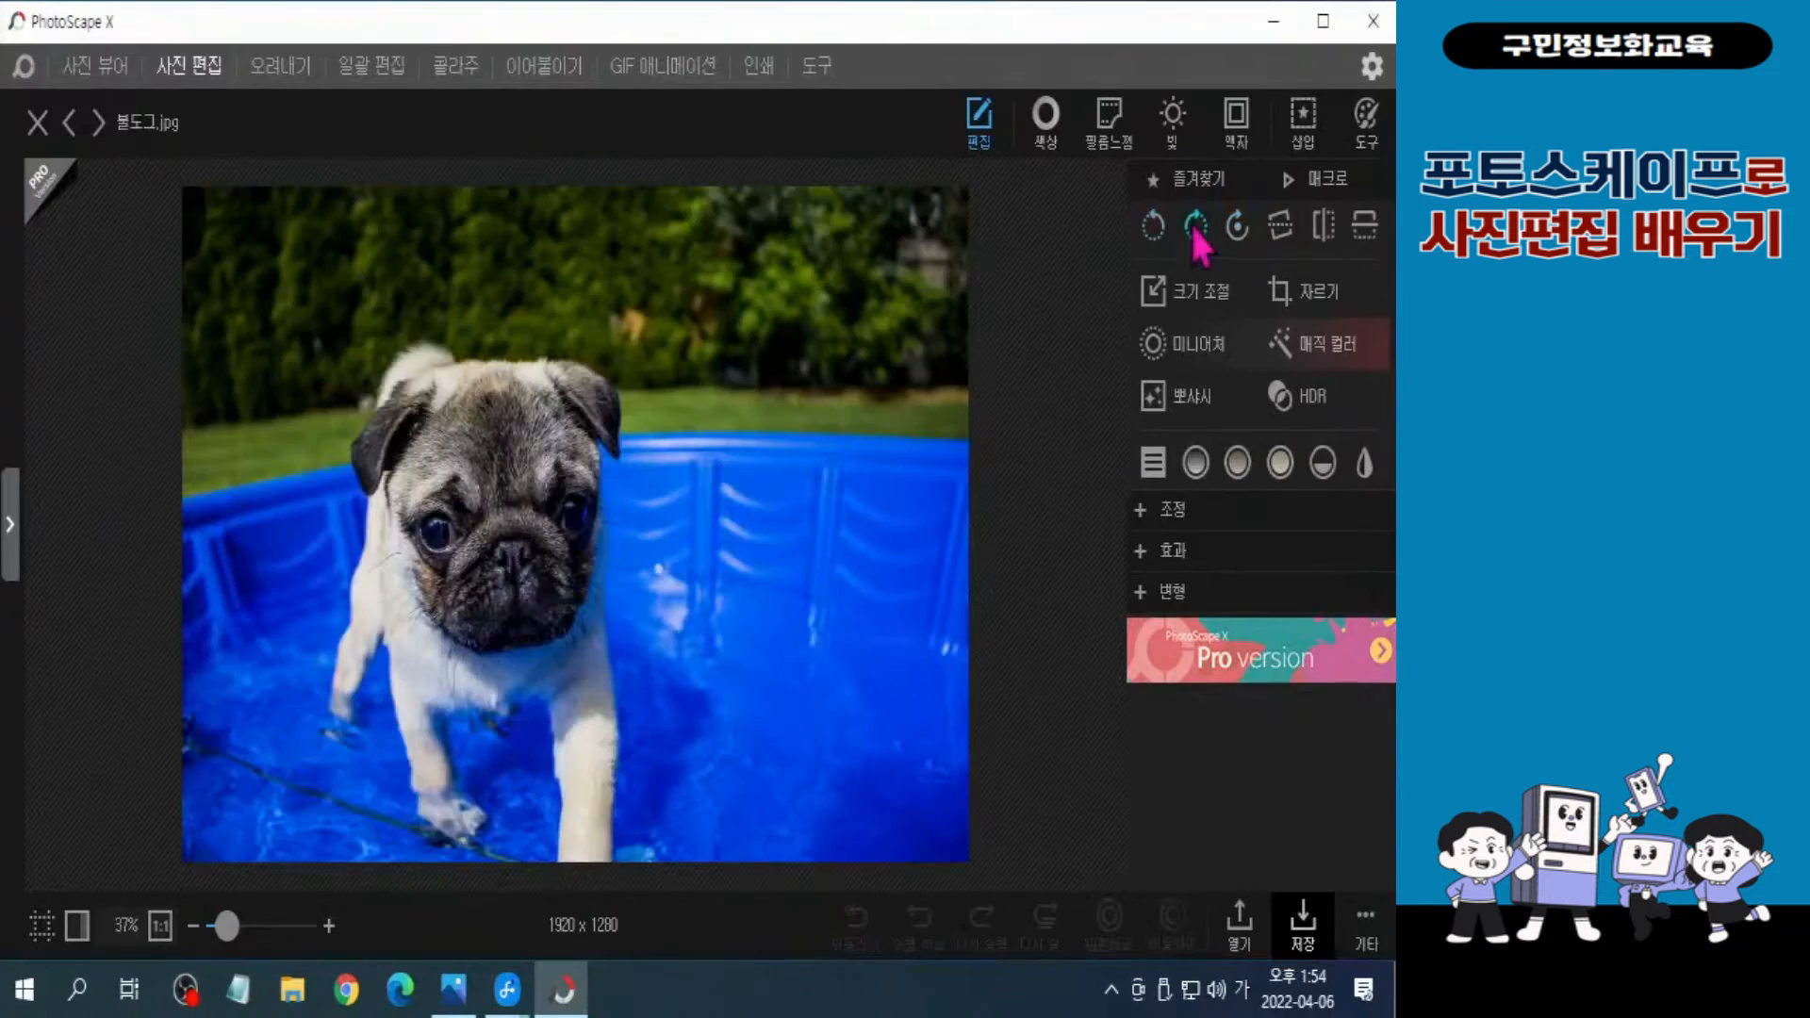
Step: Rotate the dog photo 90° clockwise and apply a reflection (반사) with 크기 100 and a solid blue background
{"action": "left_click", "coordinate": [992, 366]}
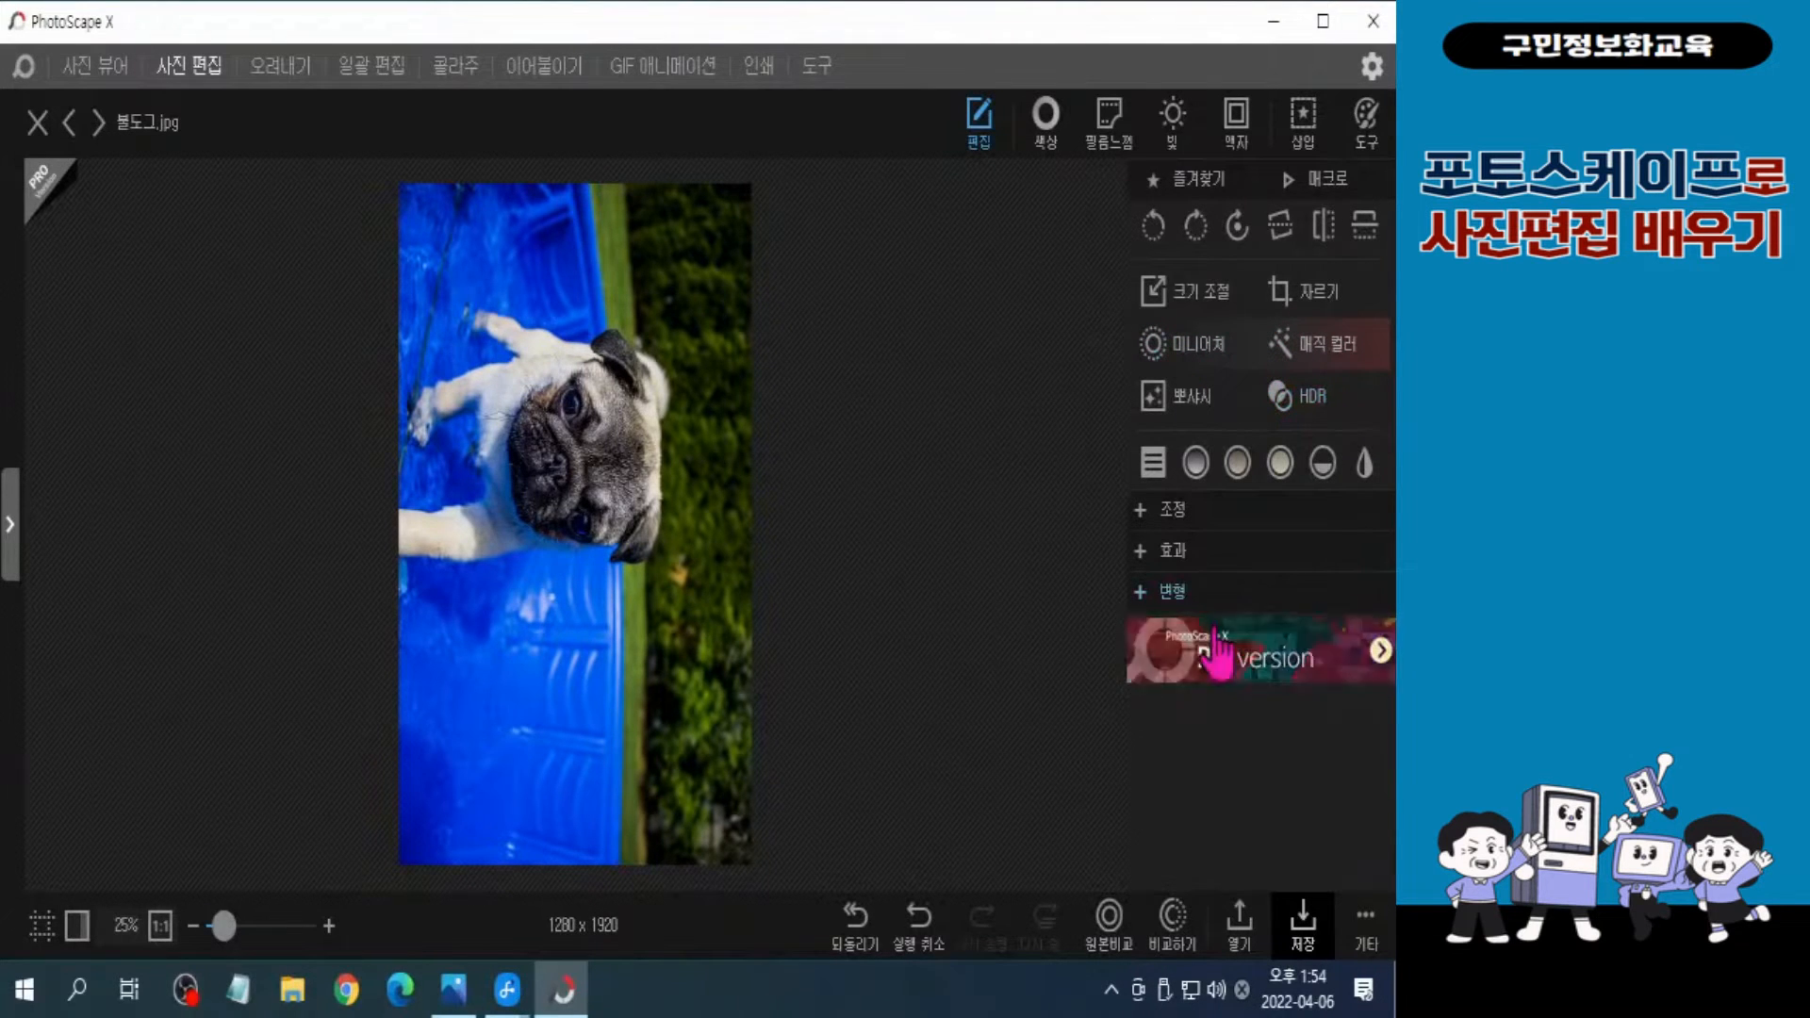
{"action": "left_click", "coordinate": [1169, 591]}
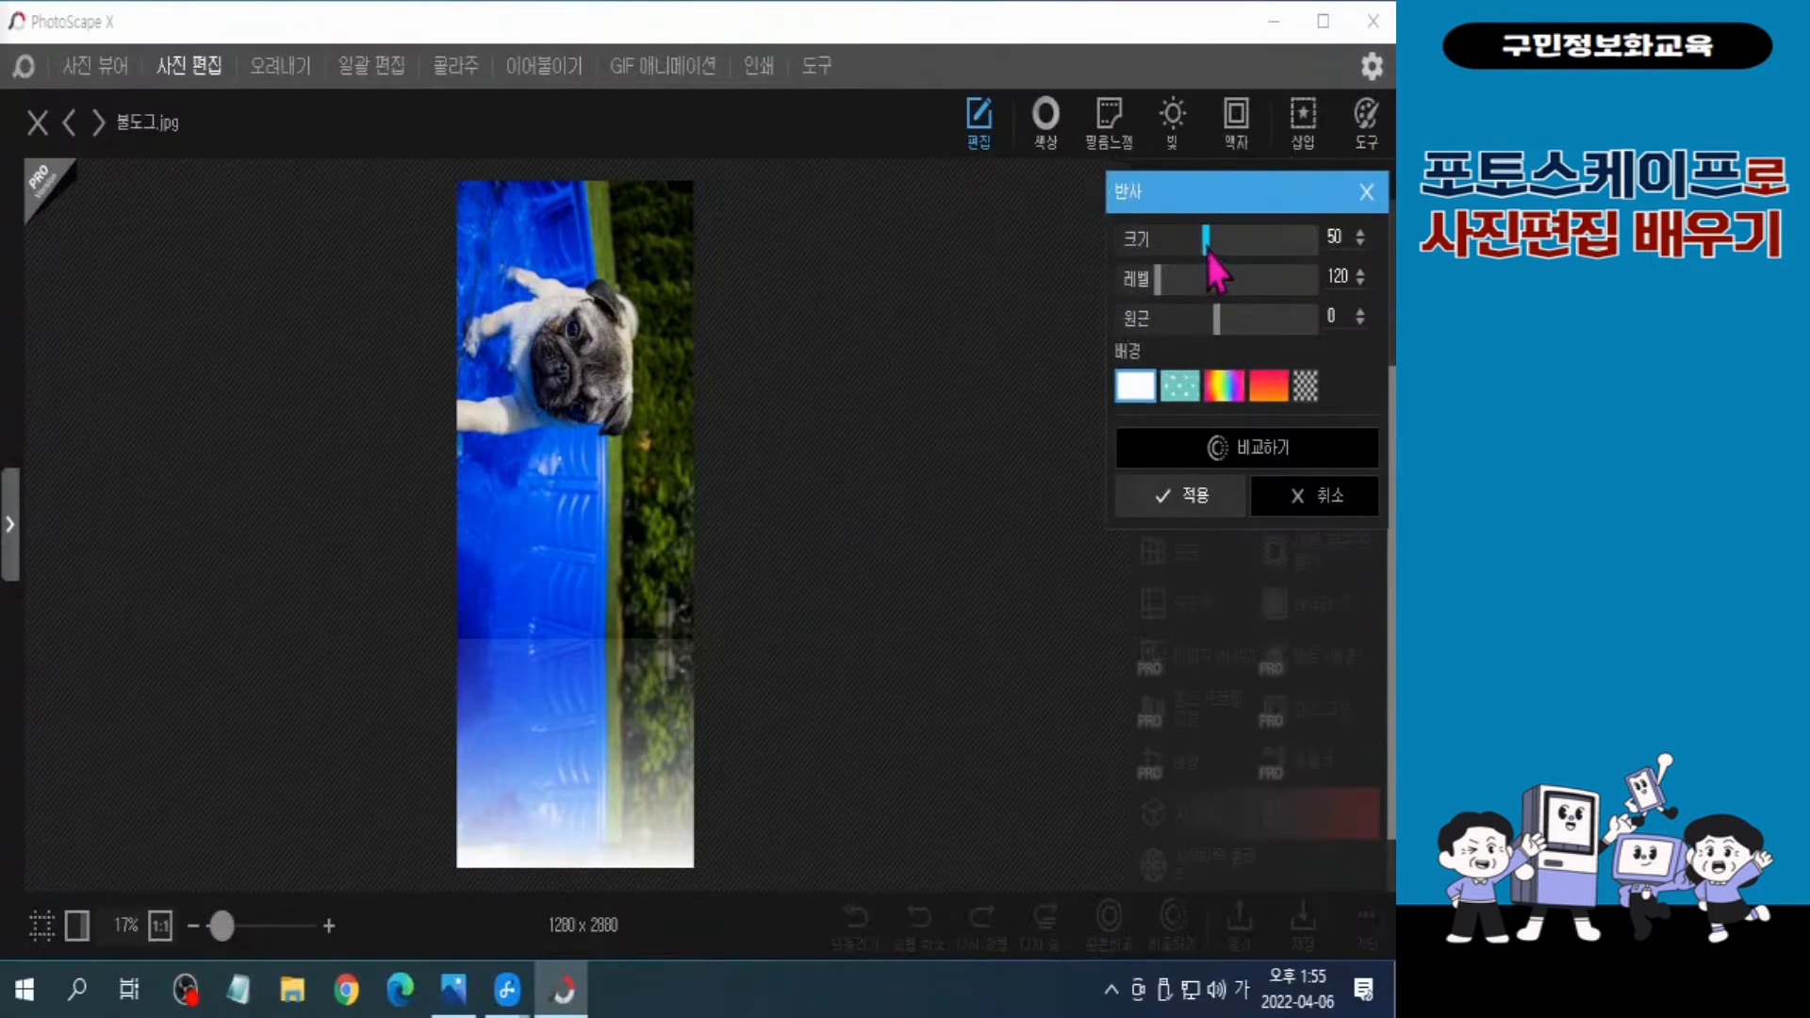
{"action": "left_click_drag", "start_coordinate": [1231, 257], "coordinate": [1318, 266]}
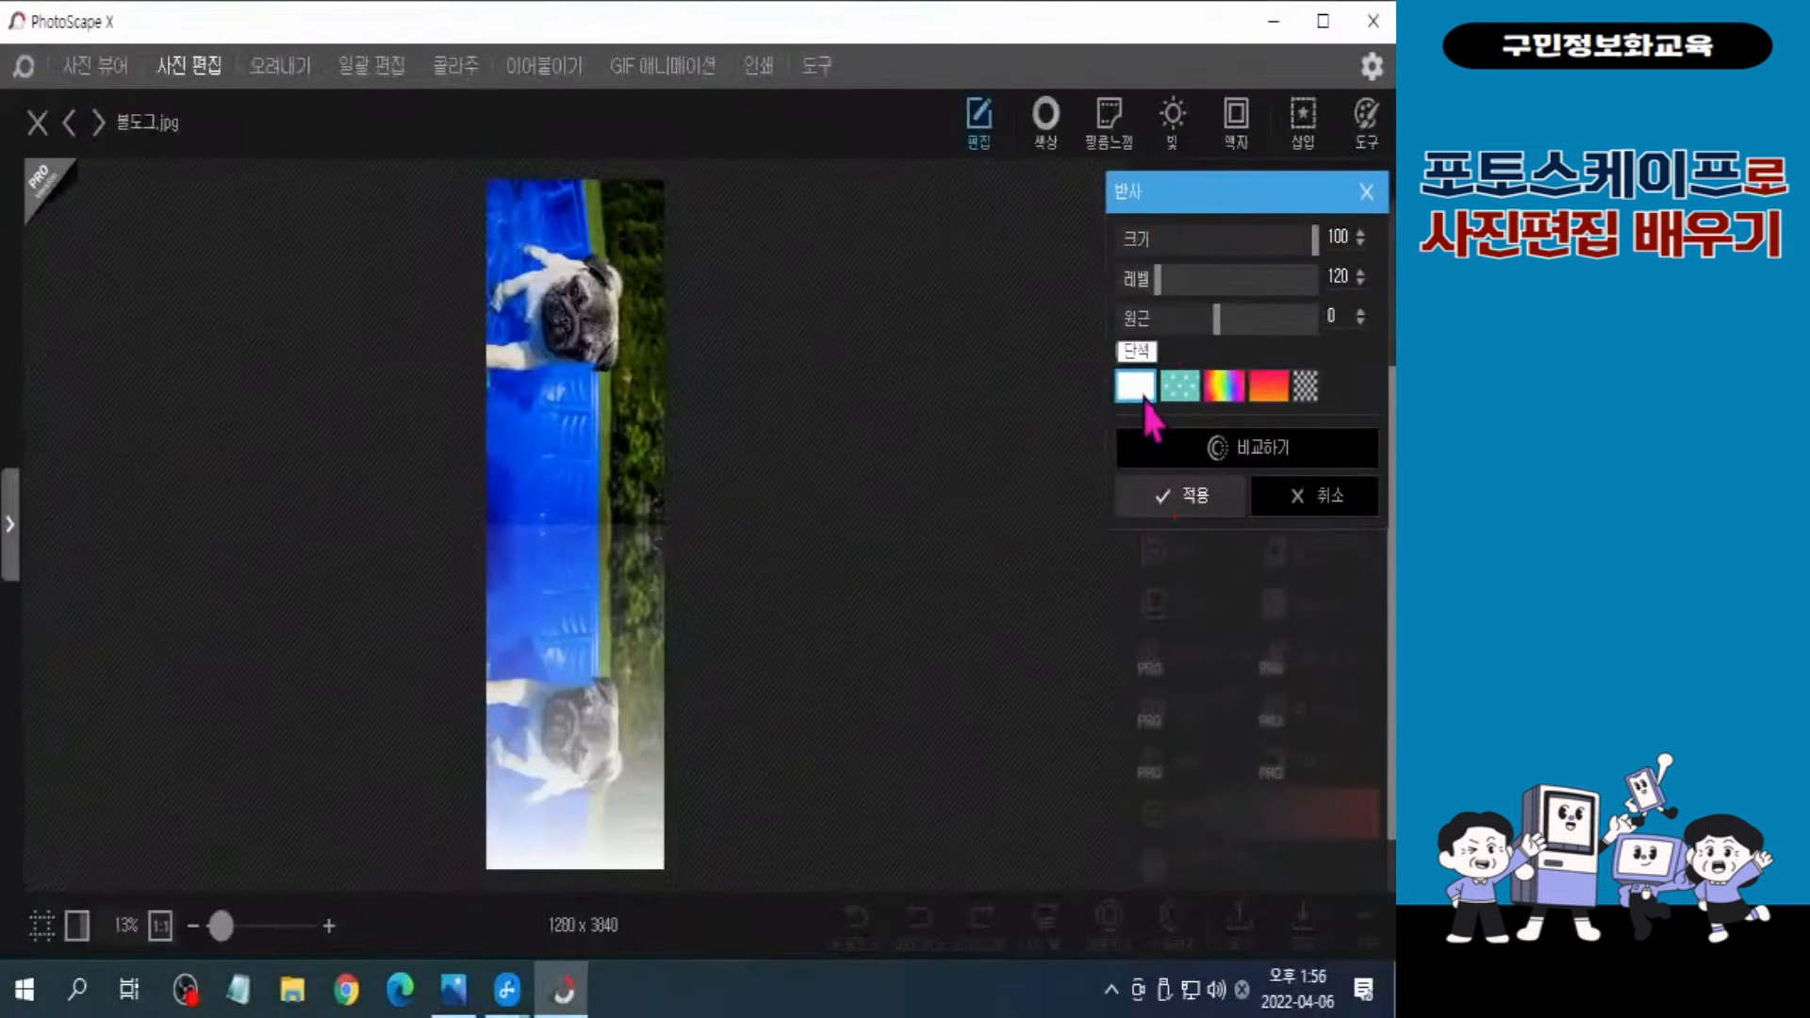
{"action": "left_click", "coordinate": [874, 533]}
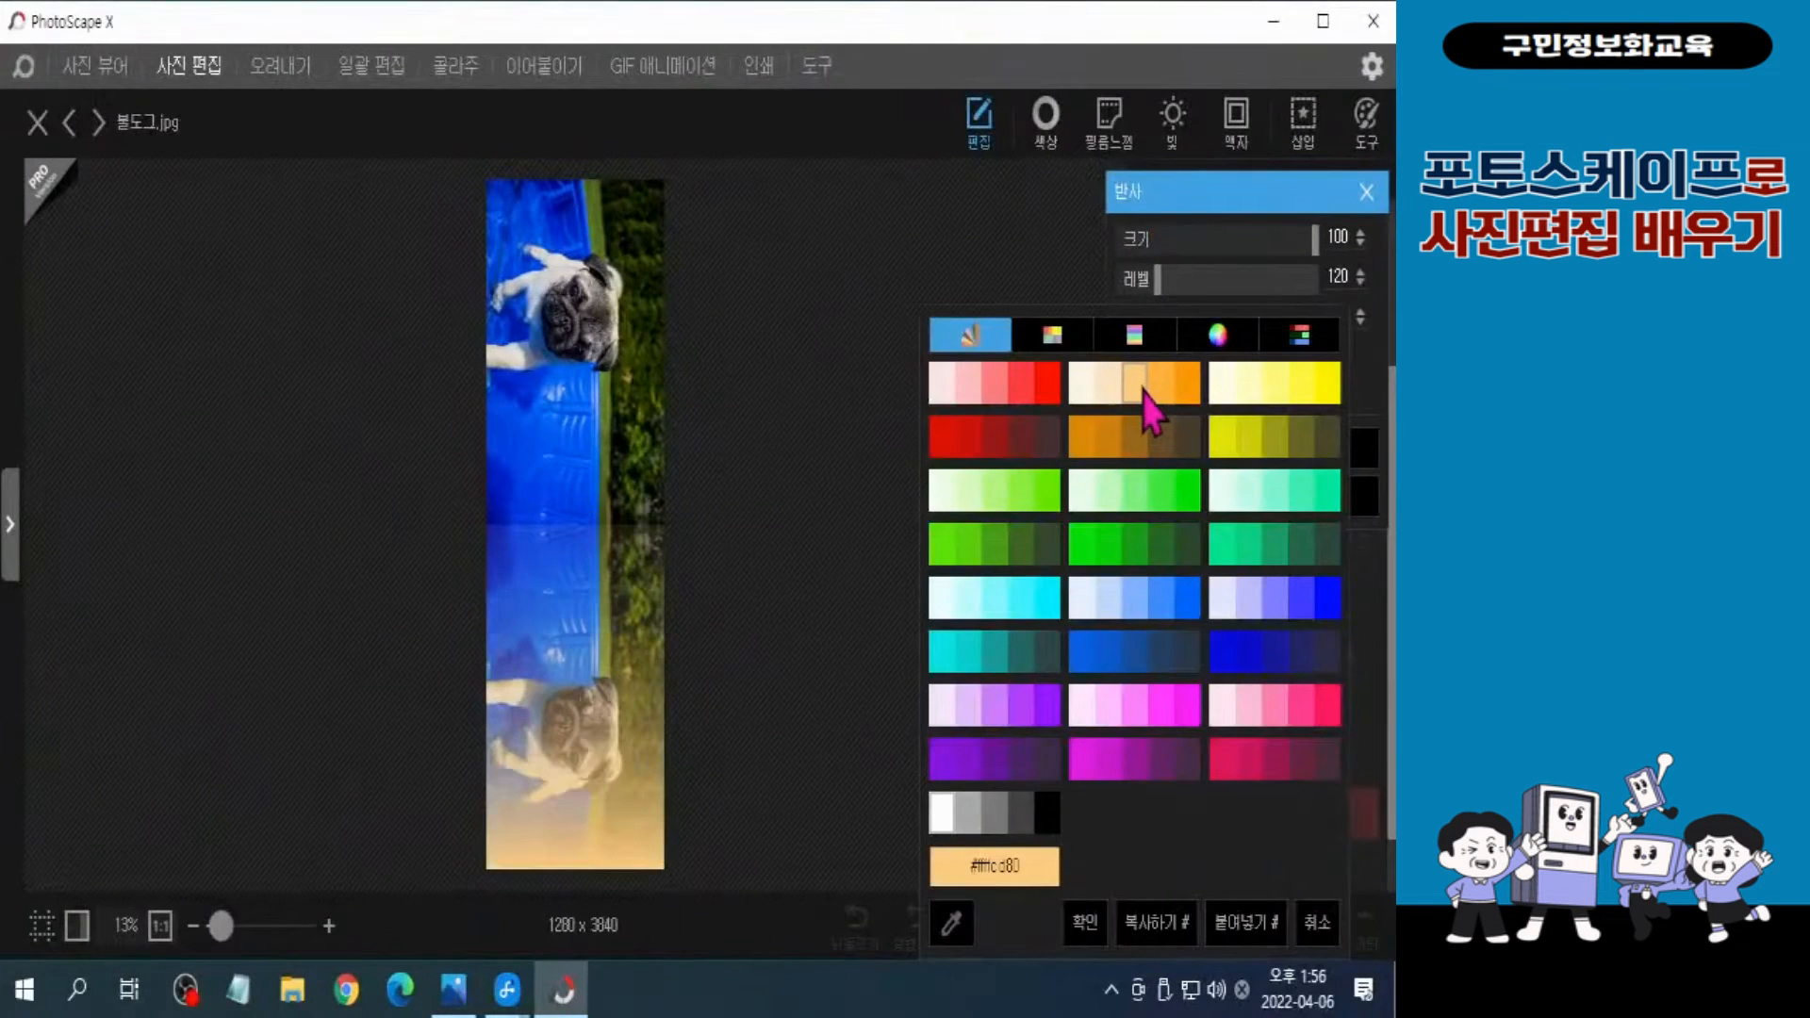
{"action": "left_click", "coordinate": [1186, 619]}
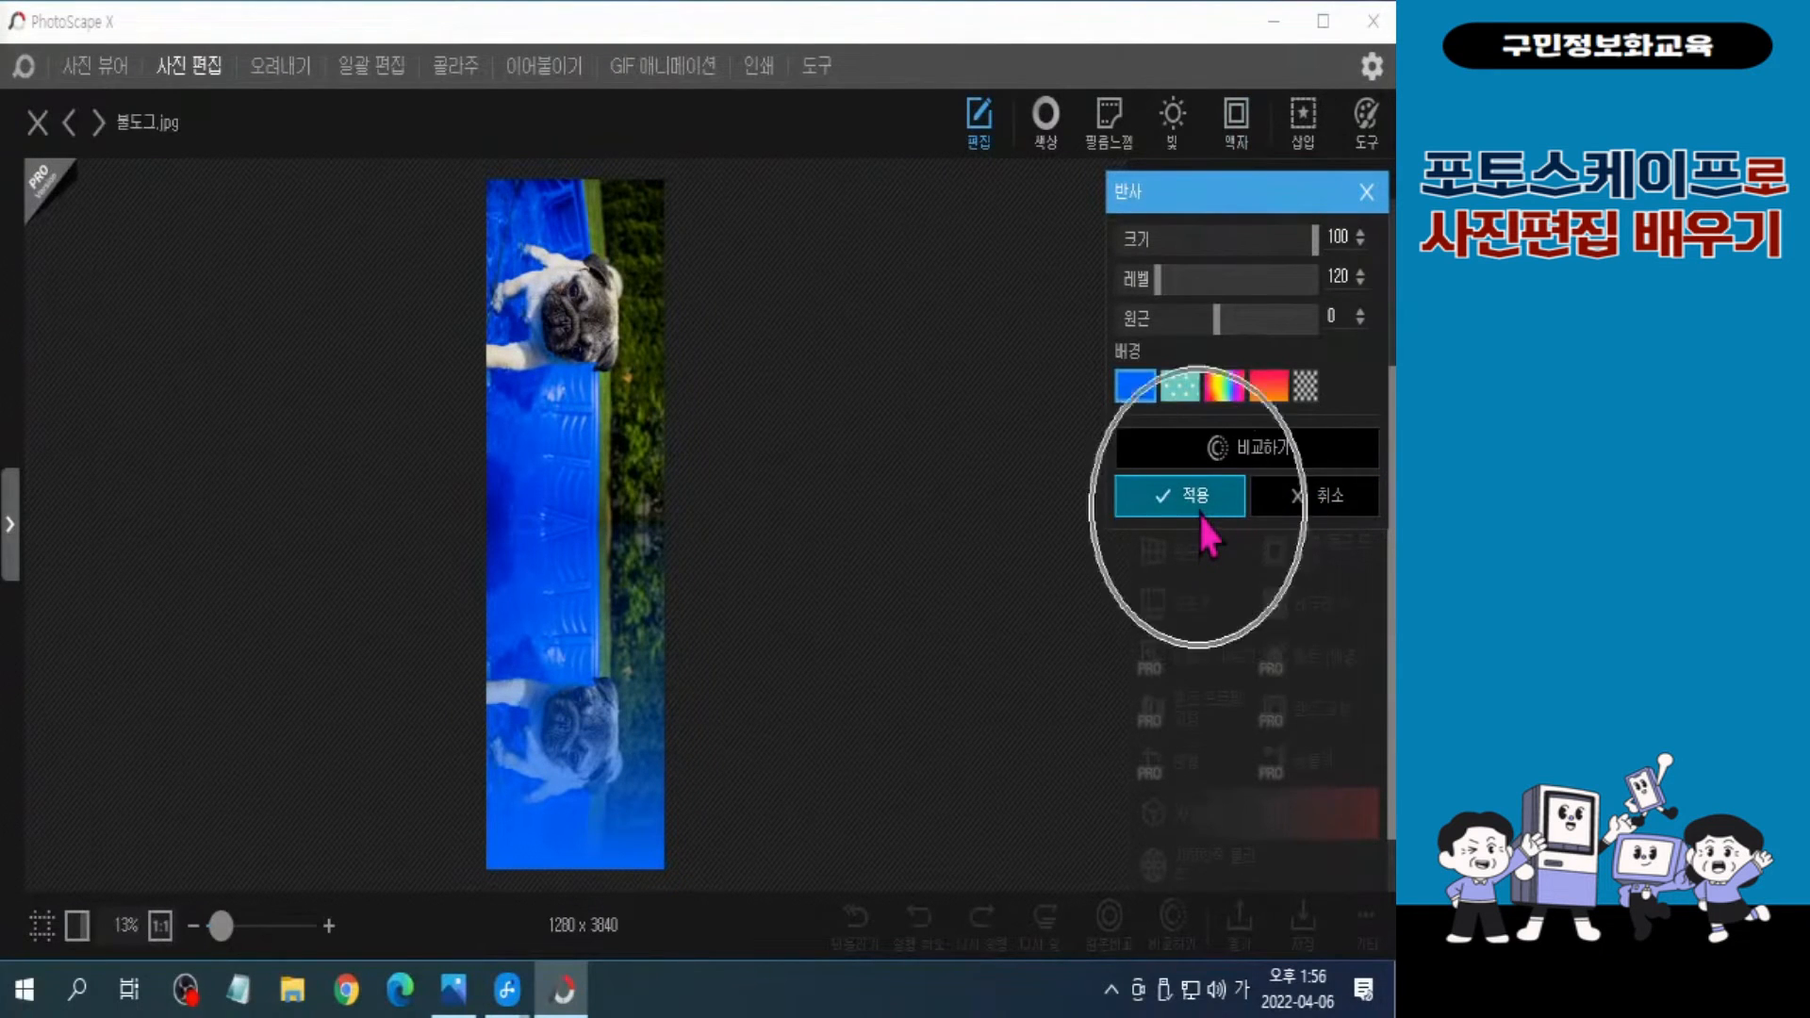
{"action": "left_click", "coordinate": [1198, 496]}
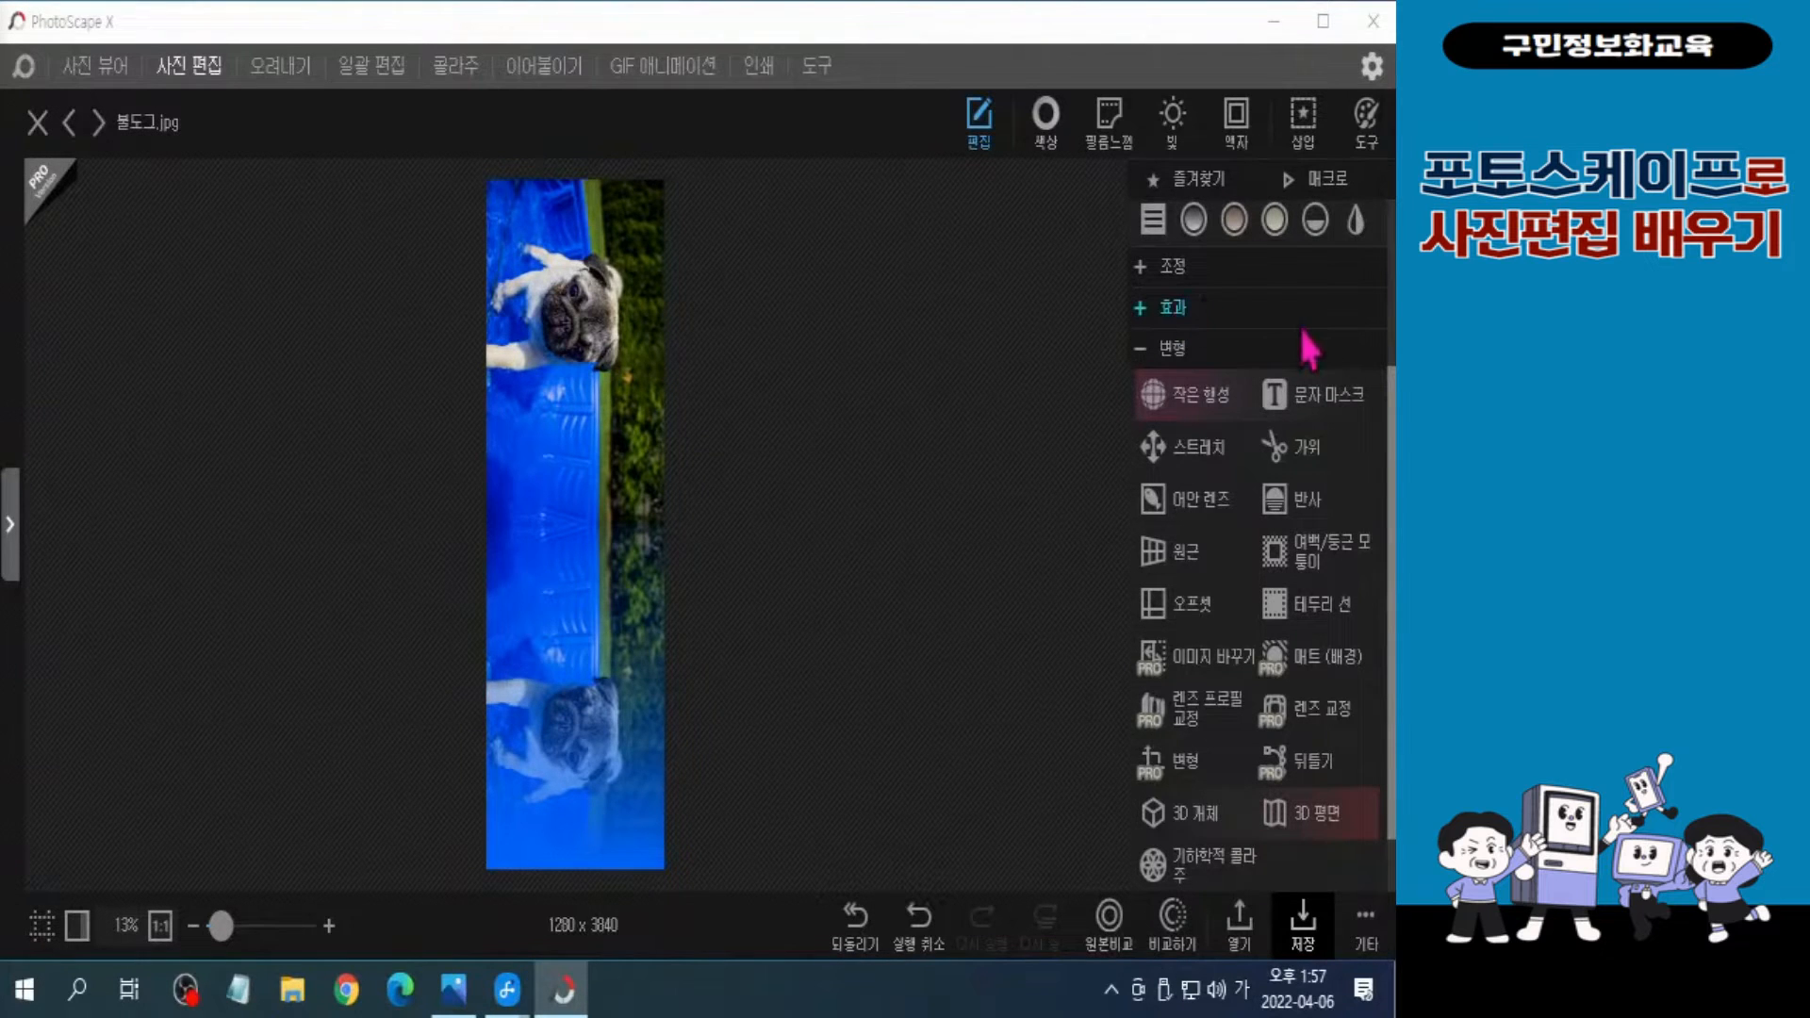
Step: Rotate the reflected photo back 90° counter-clockwise and set up the 삼각형 effect at detail level 약 with a brush mask
{"action": "scroll", "coordinate": [1305, 348], "scroll_direction": "up", "scroll_amount": 3}
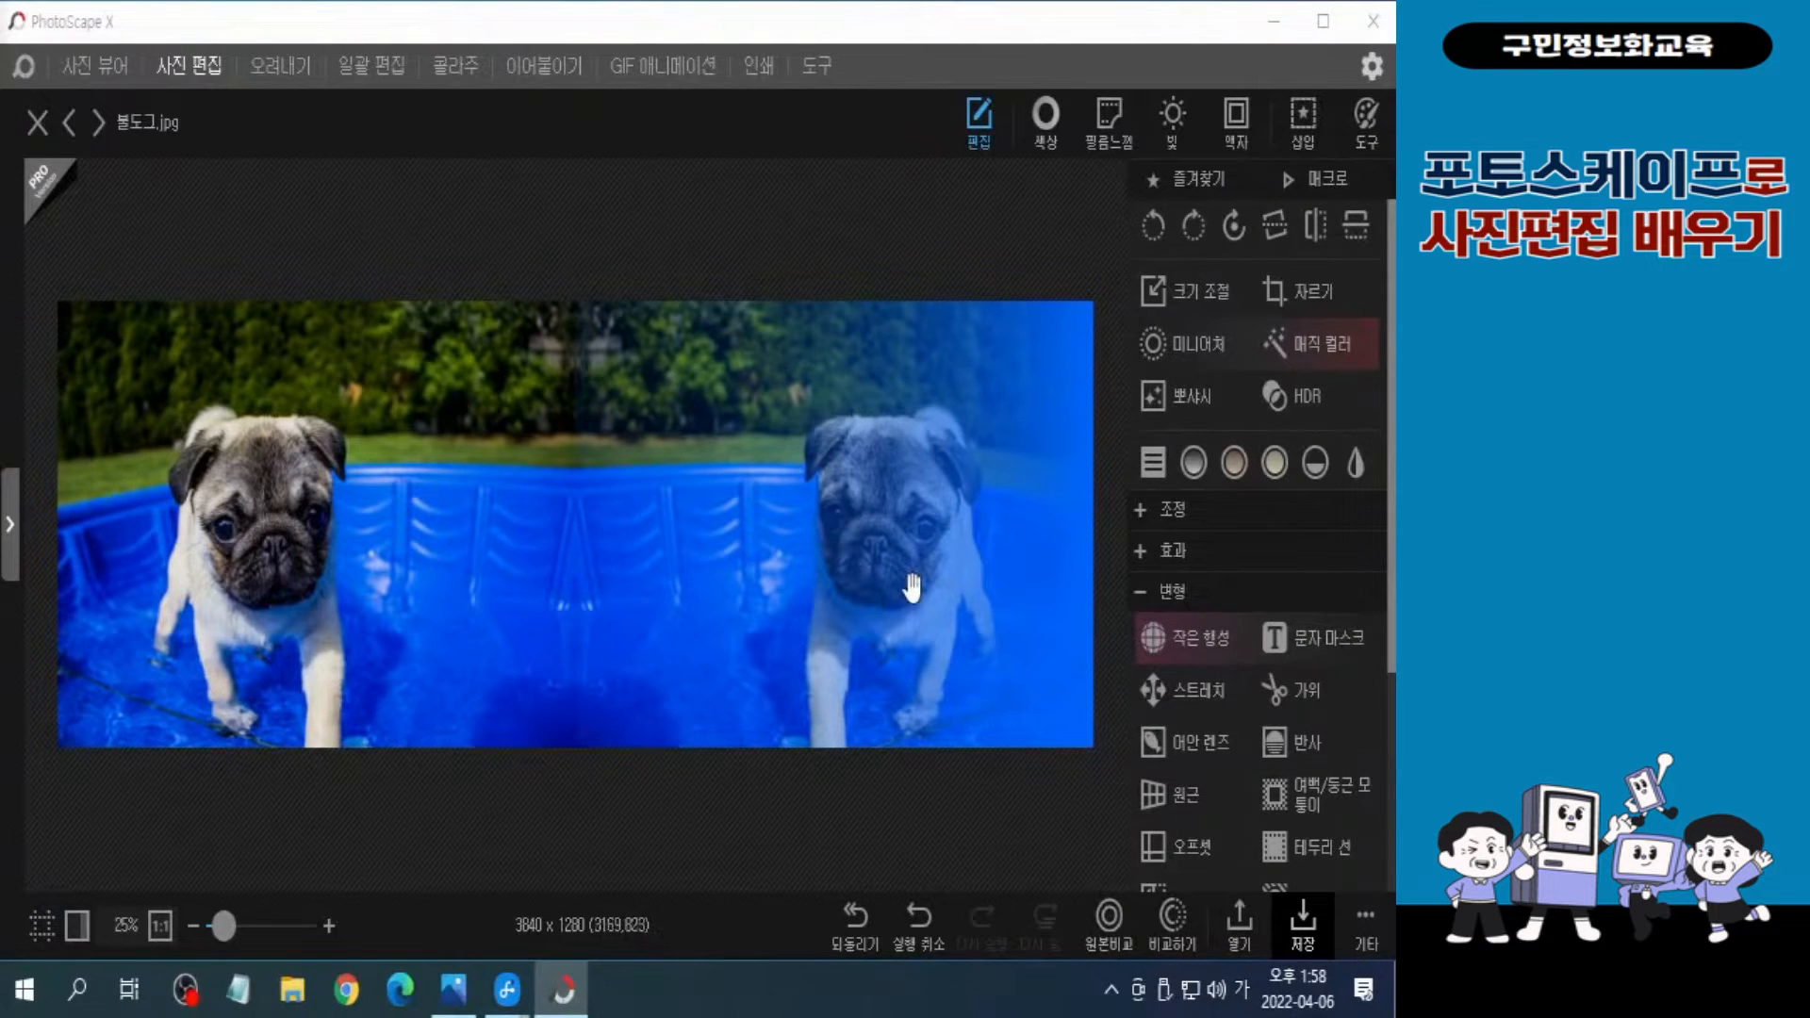
{"action": "left_click", "coordinate": [1160, 550]}
{"action": "scroll", "coordinate": [1148, 580], "scroll_direction": "down", "scroll_amount": 4}
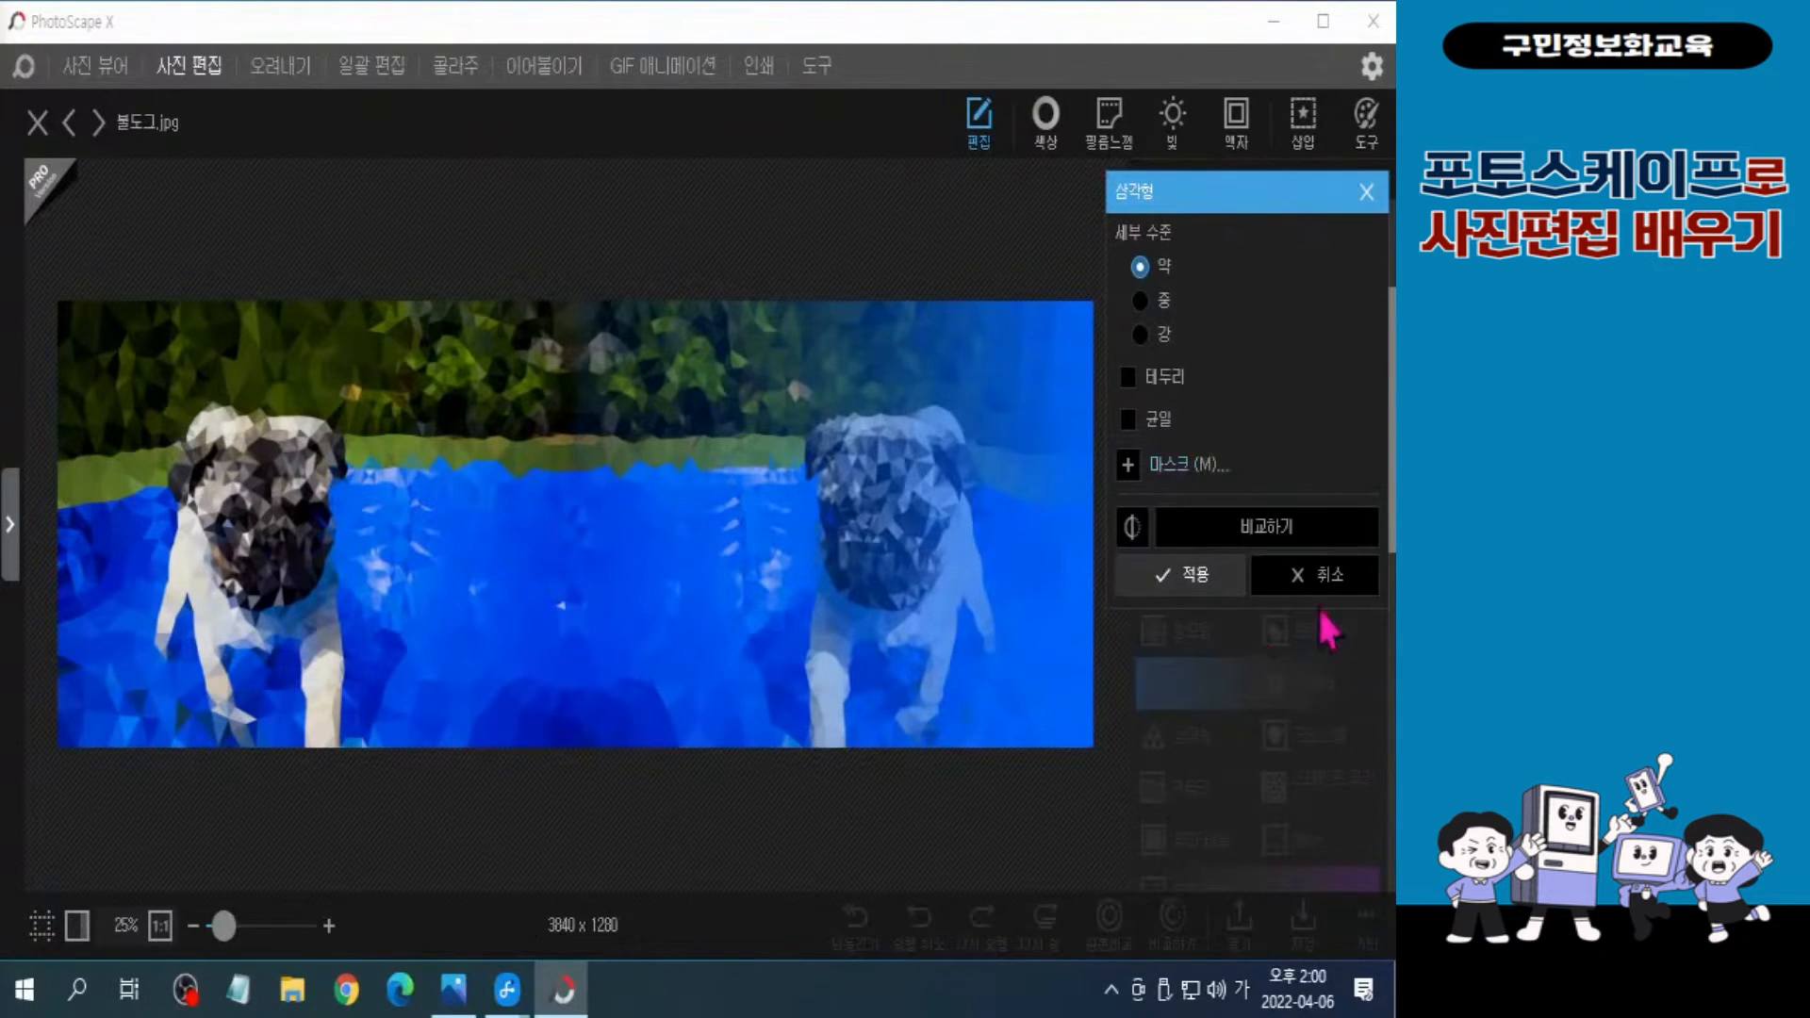
{"action": "left_click", "coordinate": [1226, 464]}
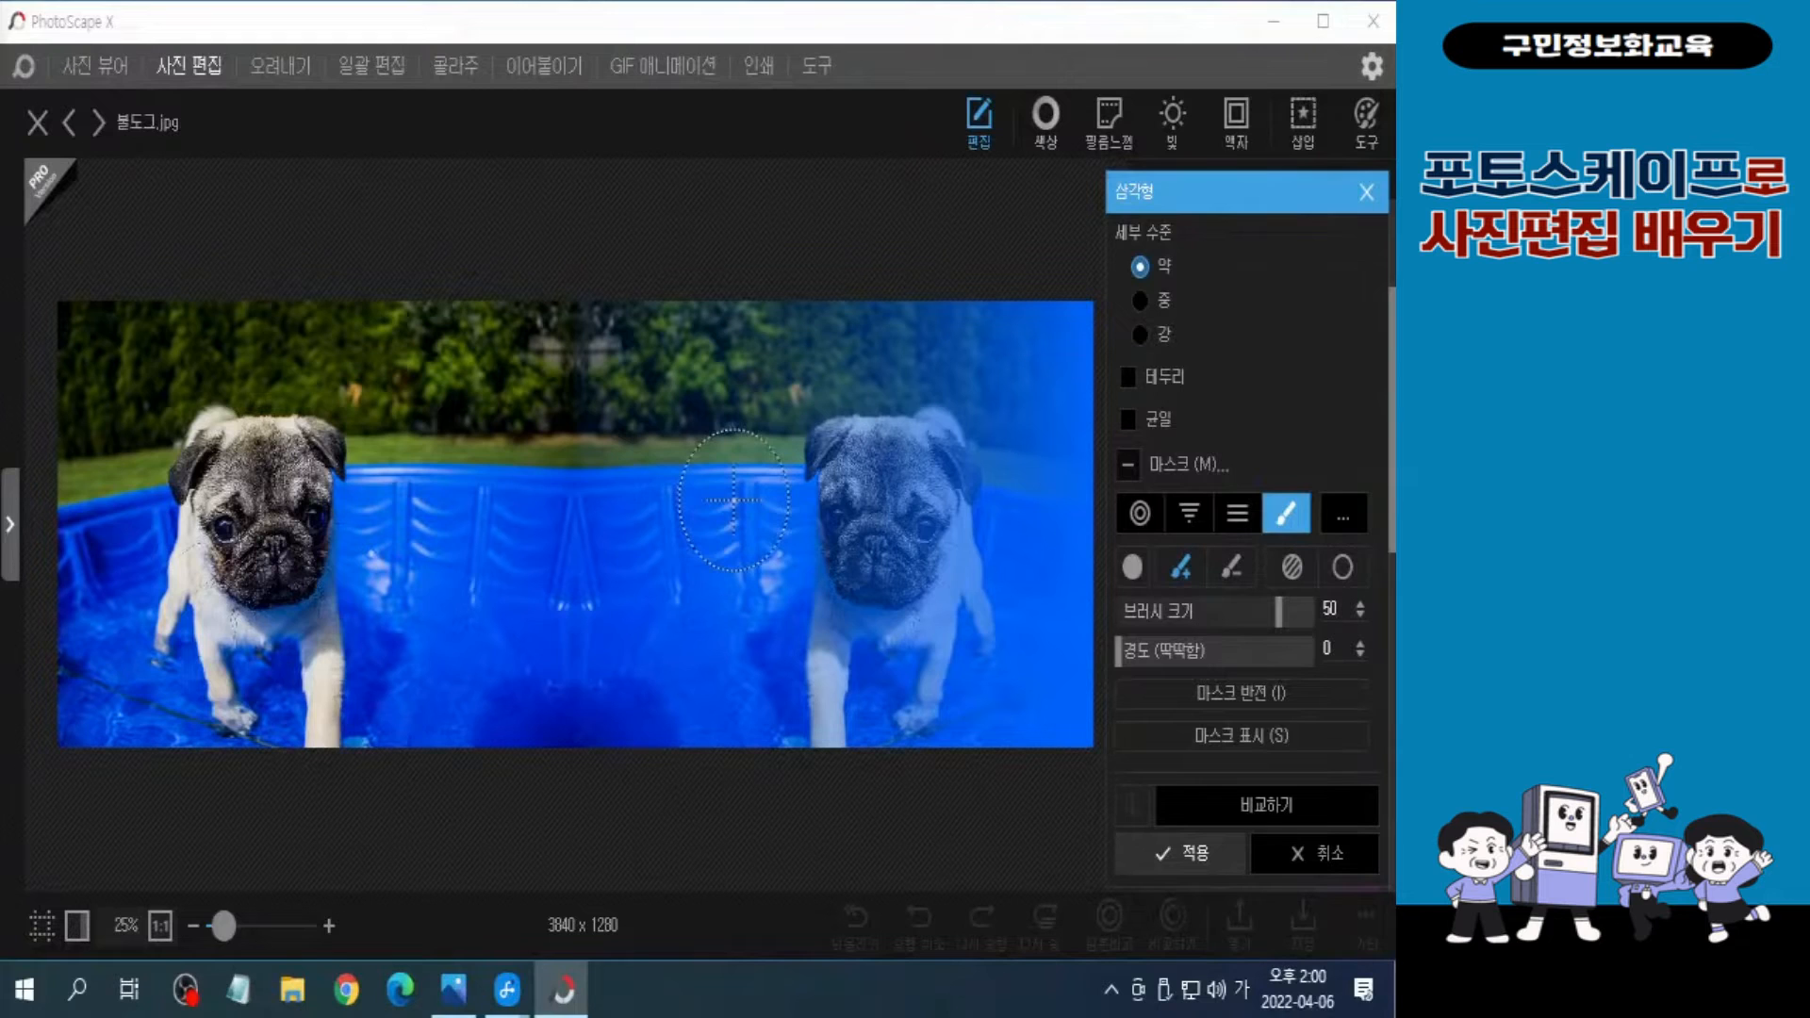
{"action": "key", "text": "ctrl+2"}
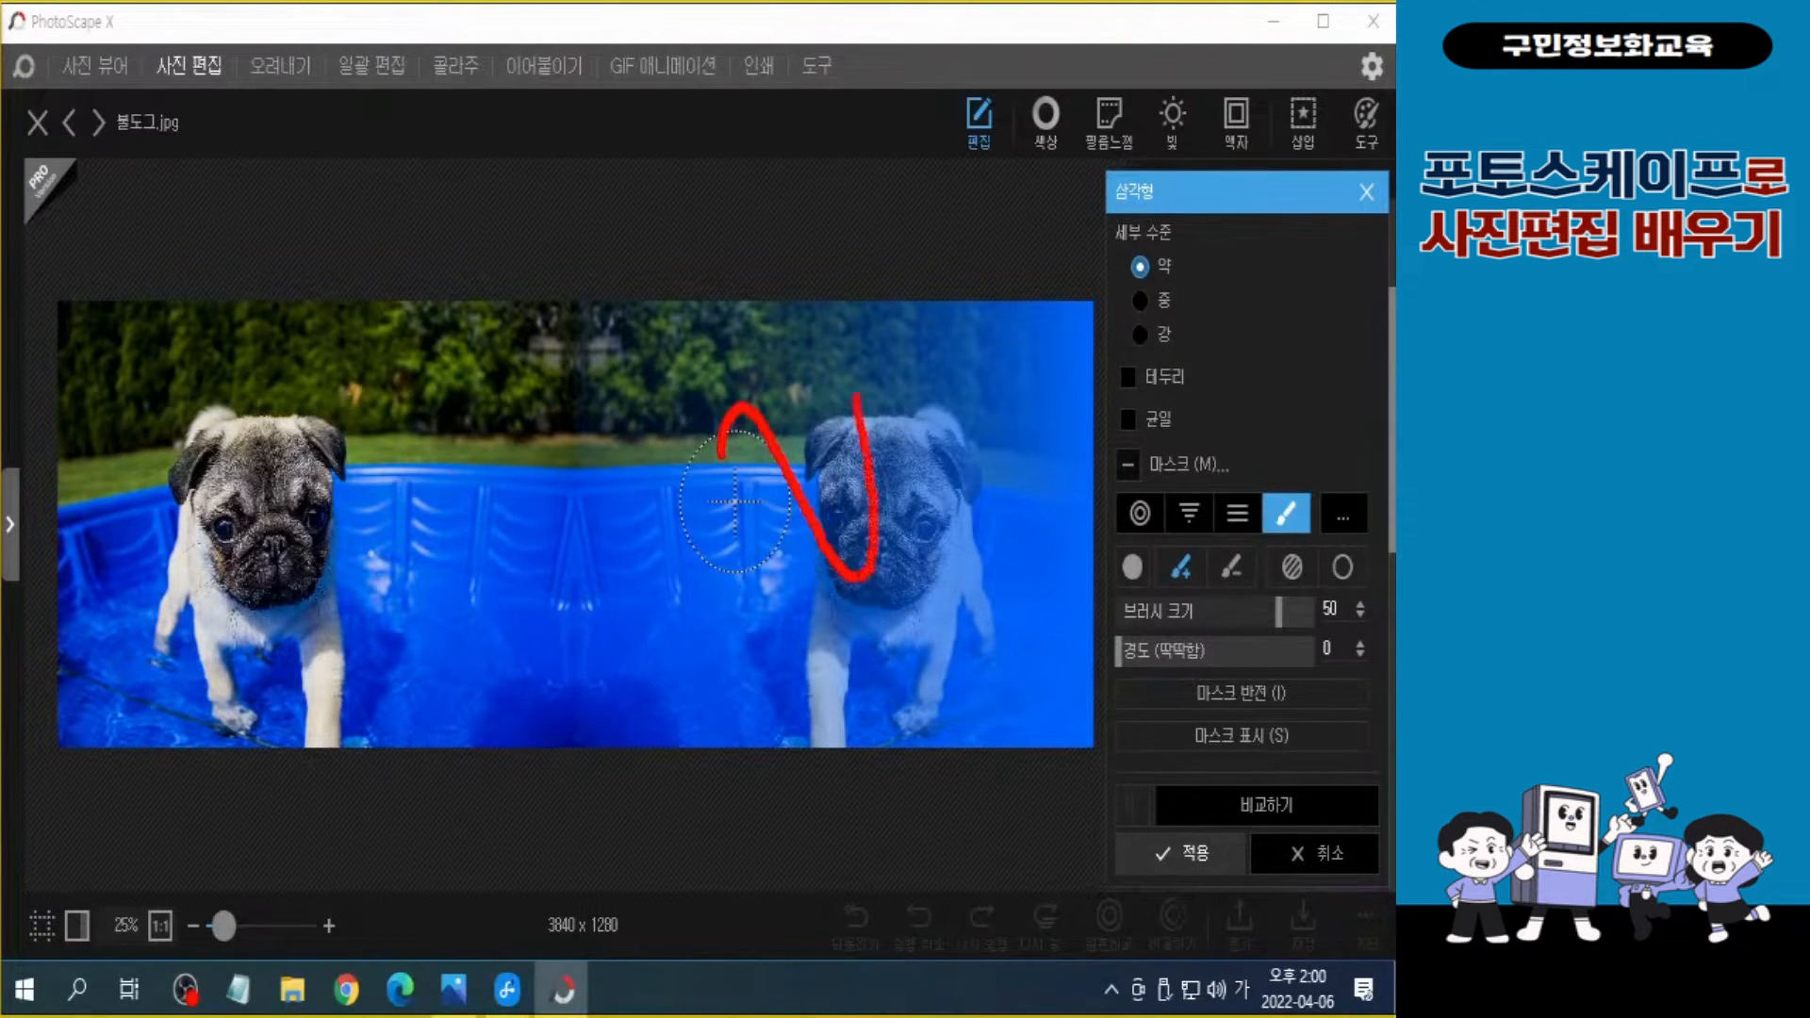
{"action": "left_click_drag", "start_coordinate": [856, 394], "coordinate": [955, 552]}
{"action": "left_click_drag", "start_coordinate": [1037, 406], "coordinate": [1083, 311]}
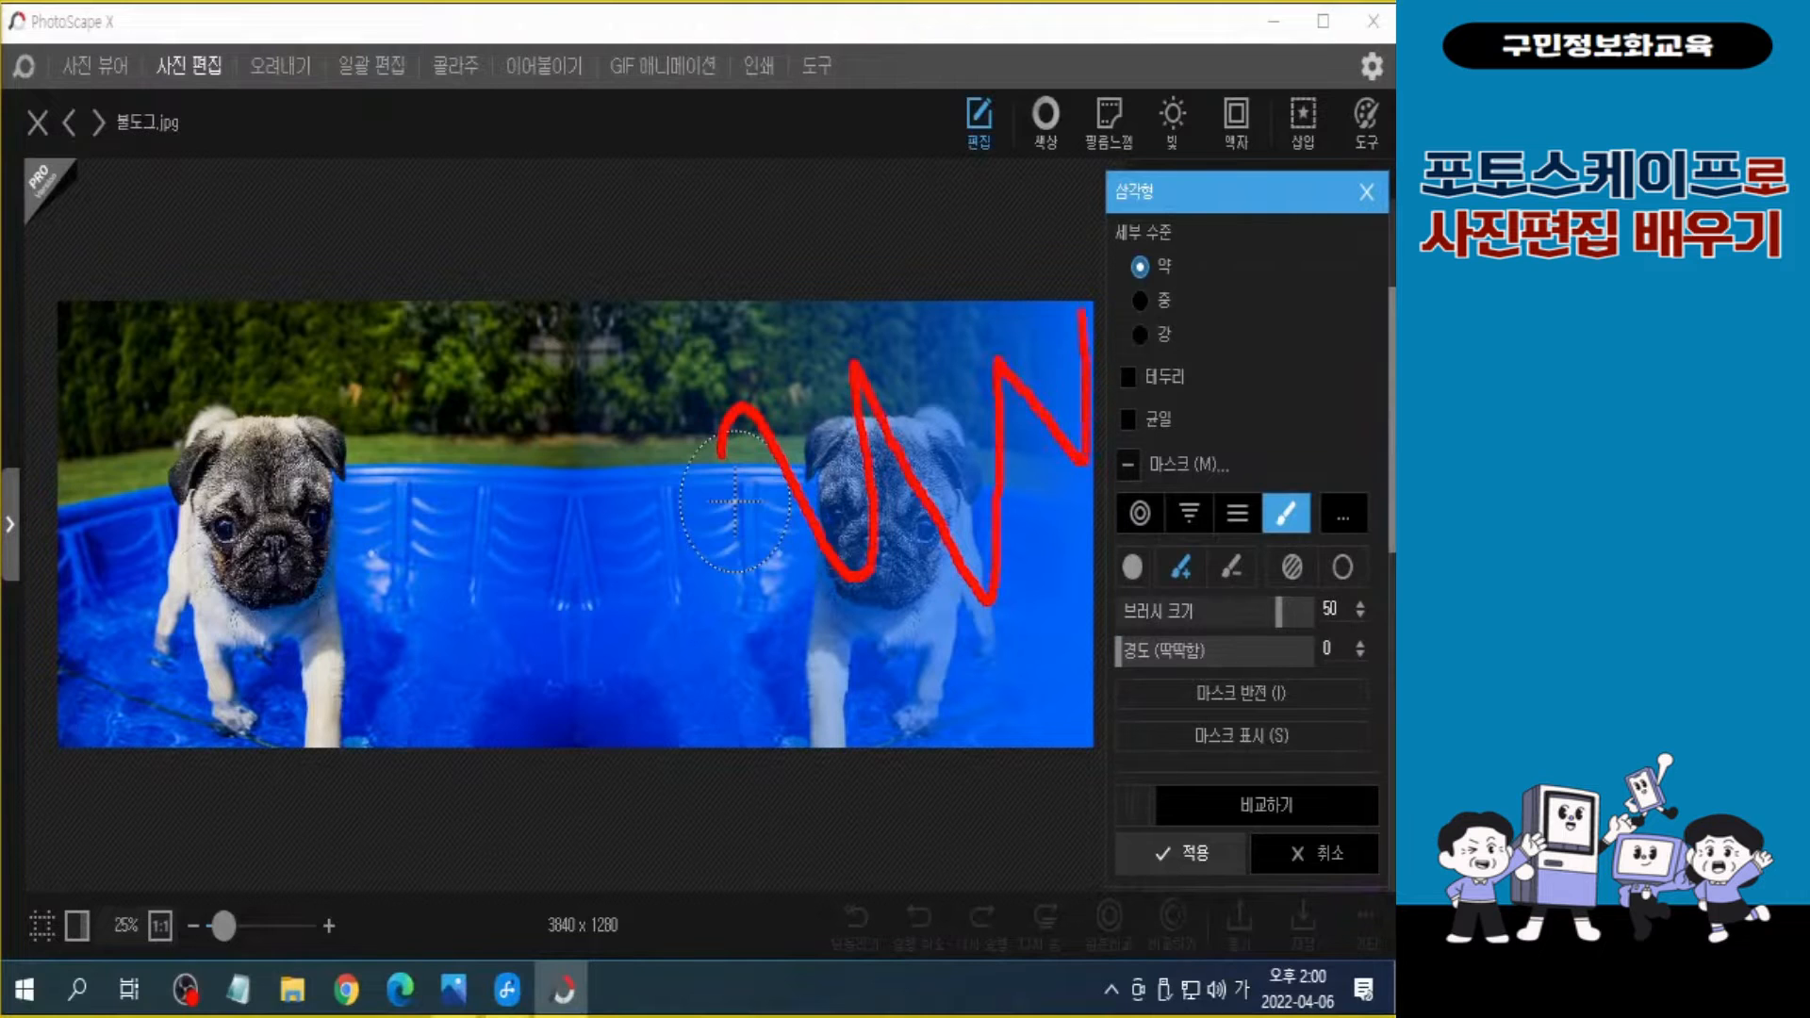
{"action": "key", "text": "Escape"}
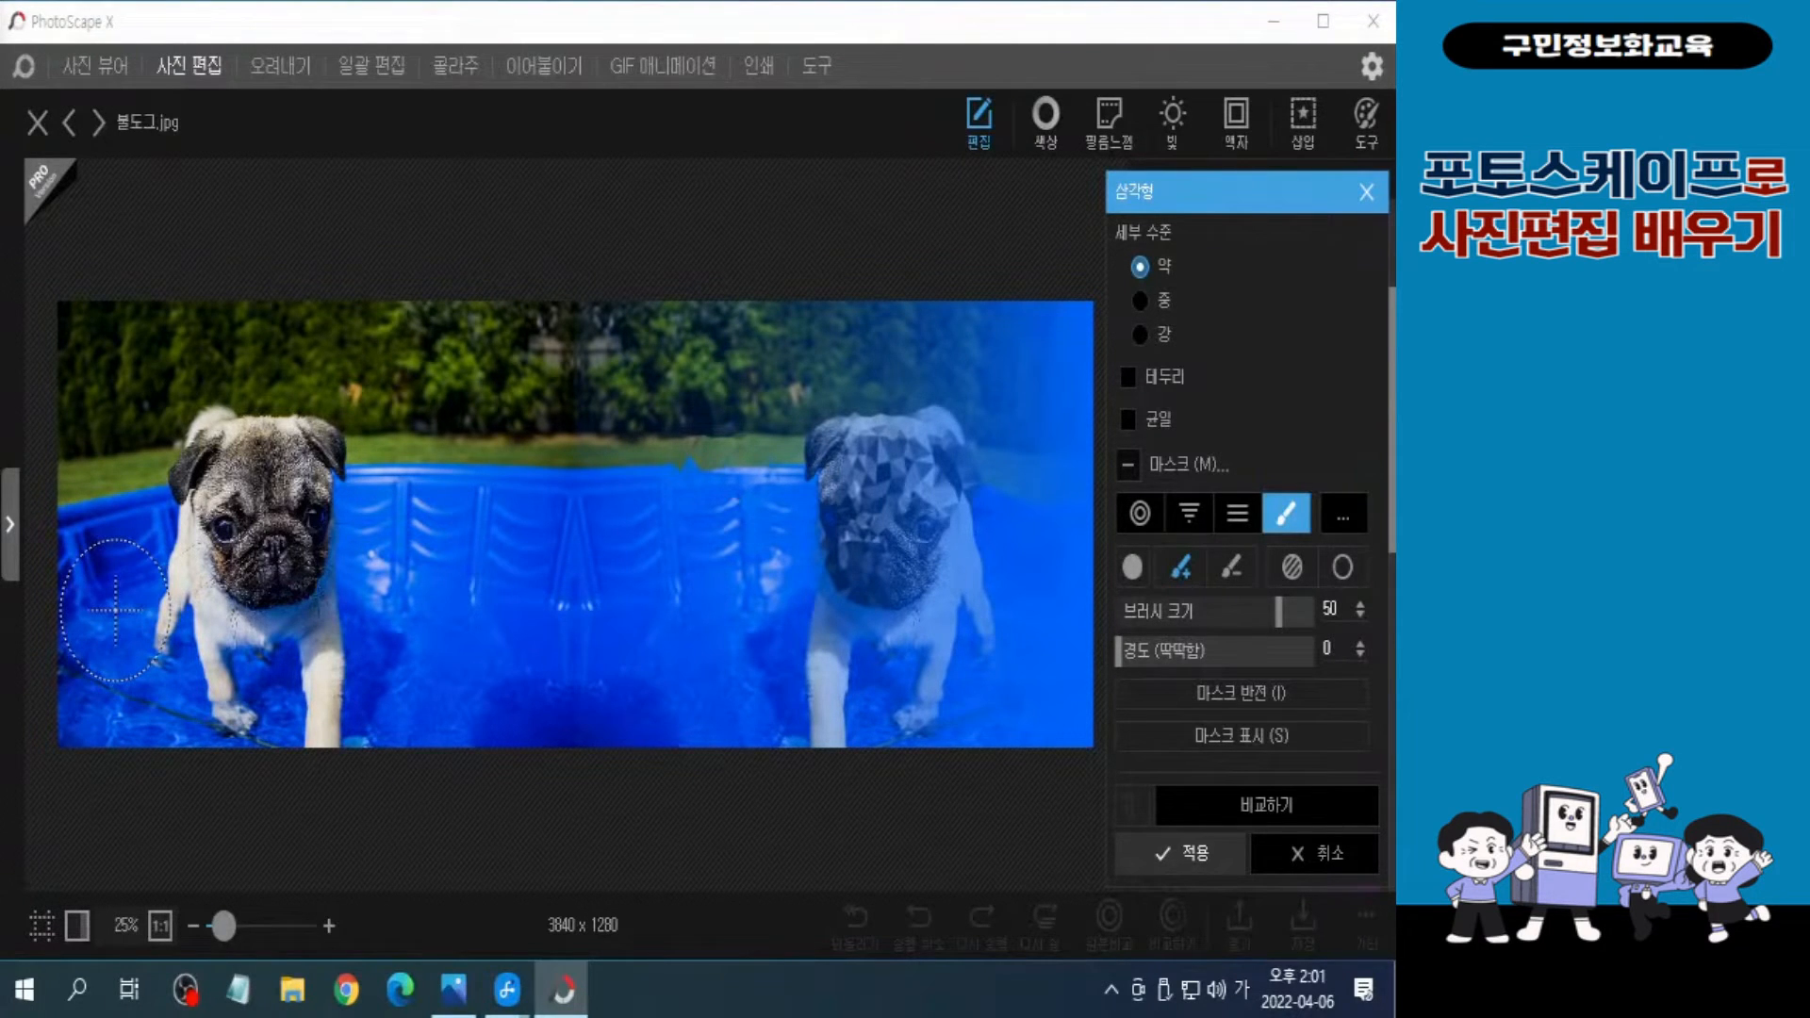
Step: Apply the masked 삼각형 effect and open the 테두리 선 settings from the 변형 tools
{"action": "left_click", "coordinate": [1184, 872]}
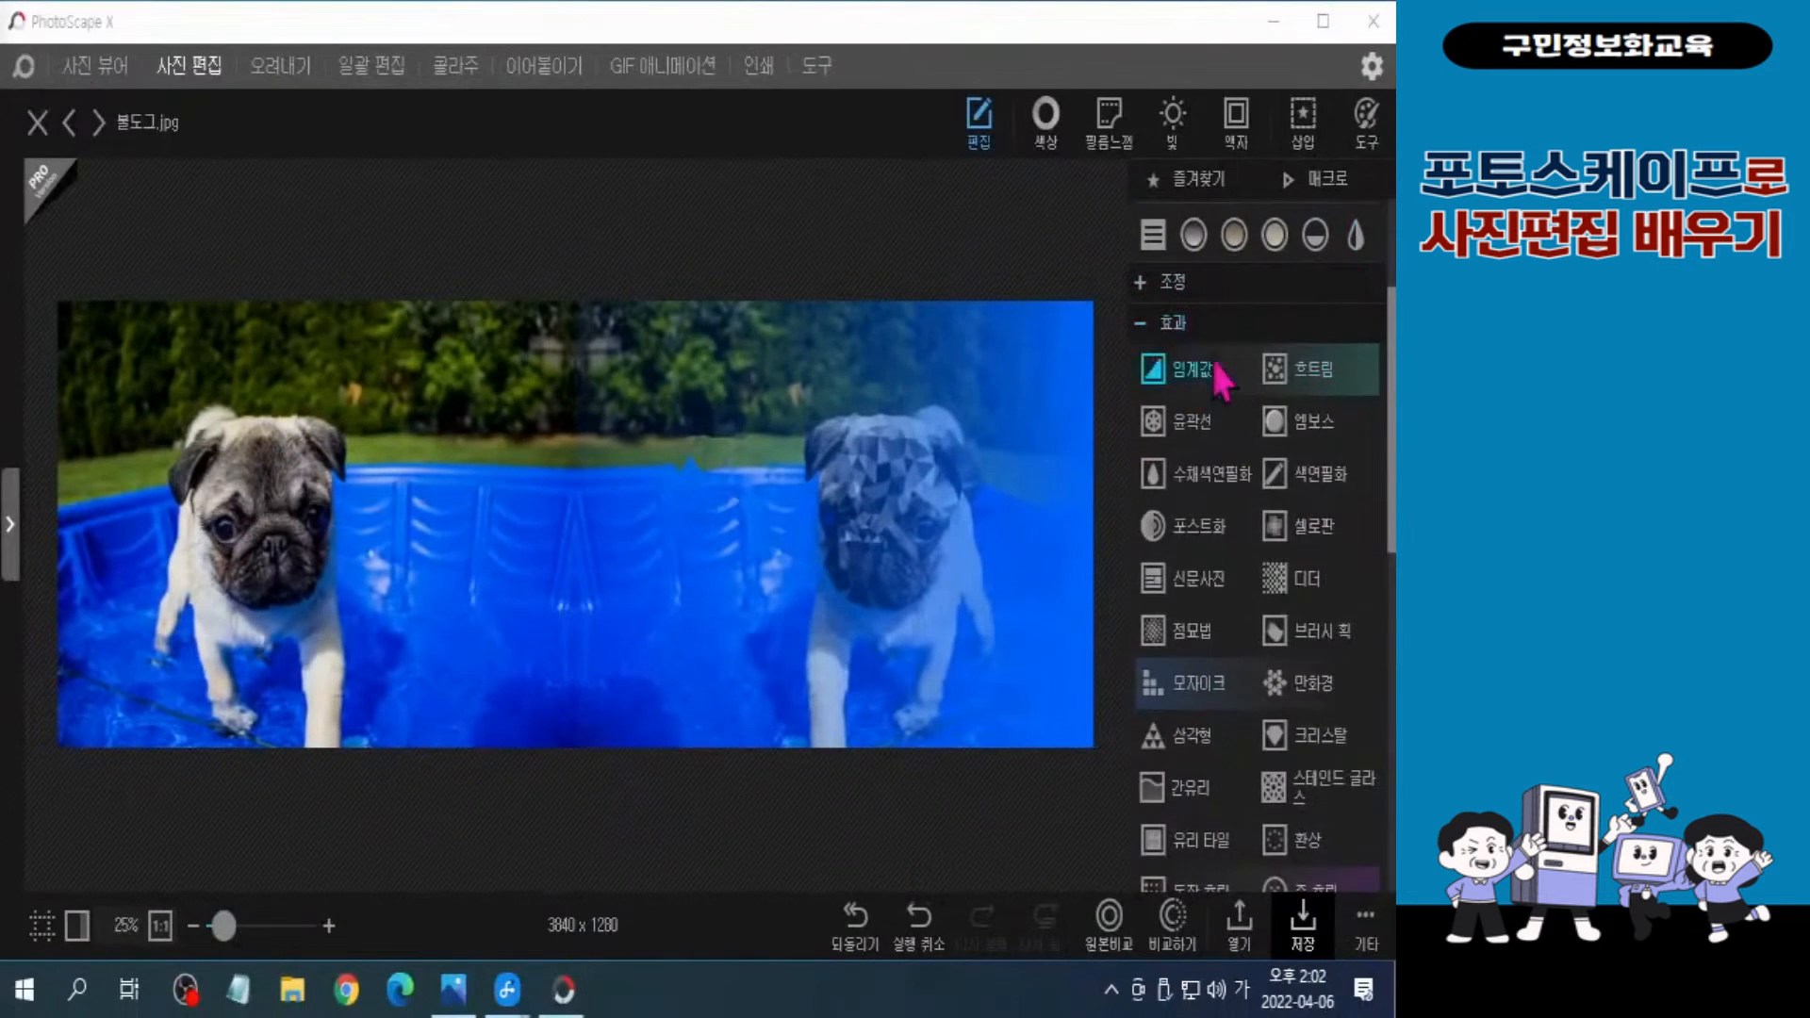
{"action": "left_click", "coordinate": [914, 354]}
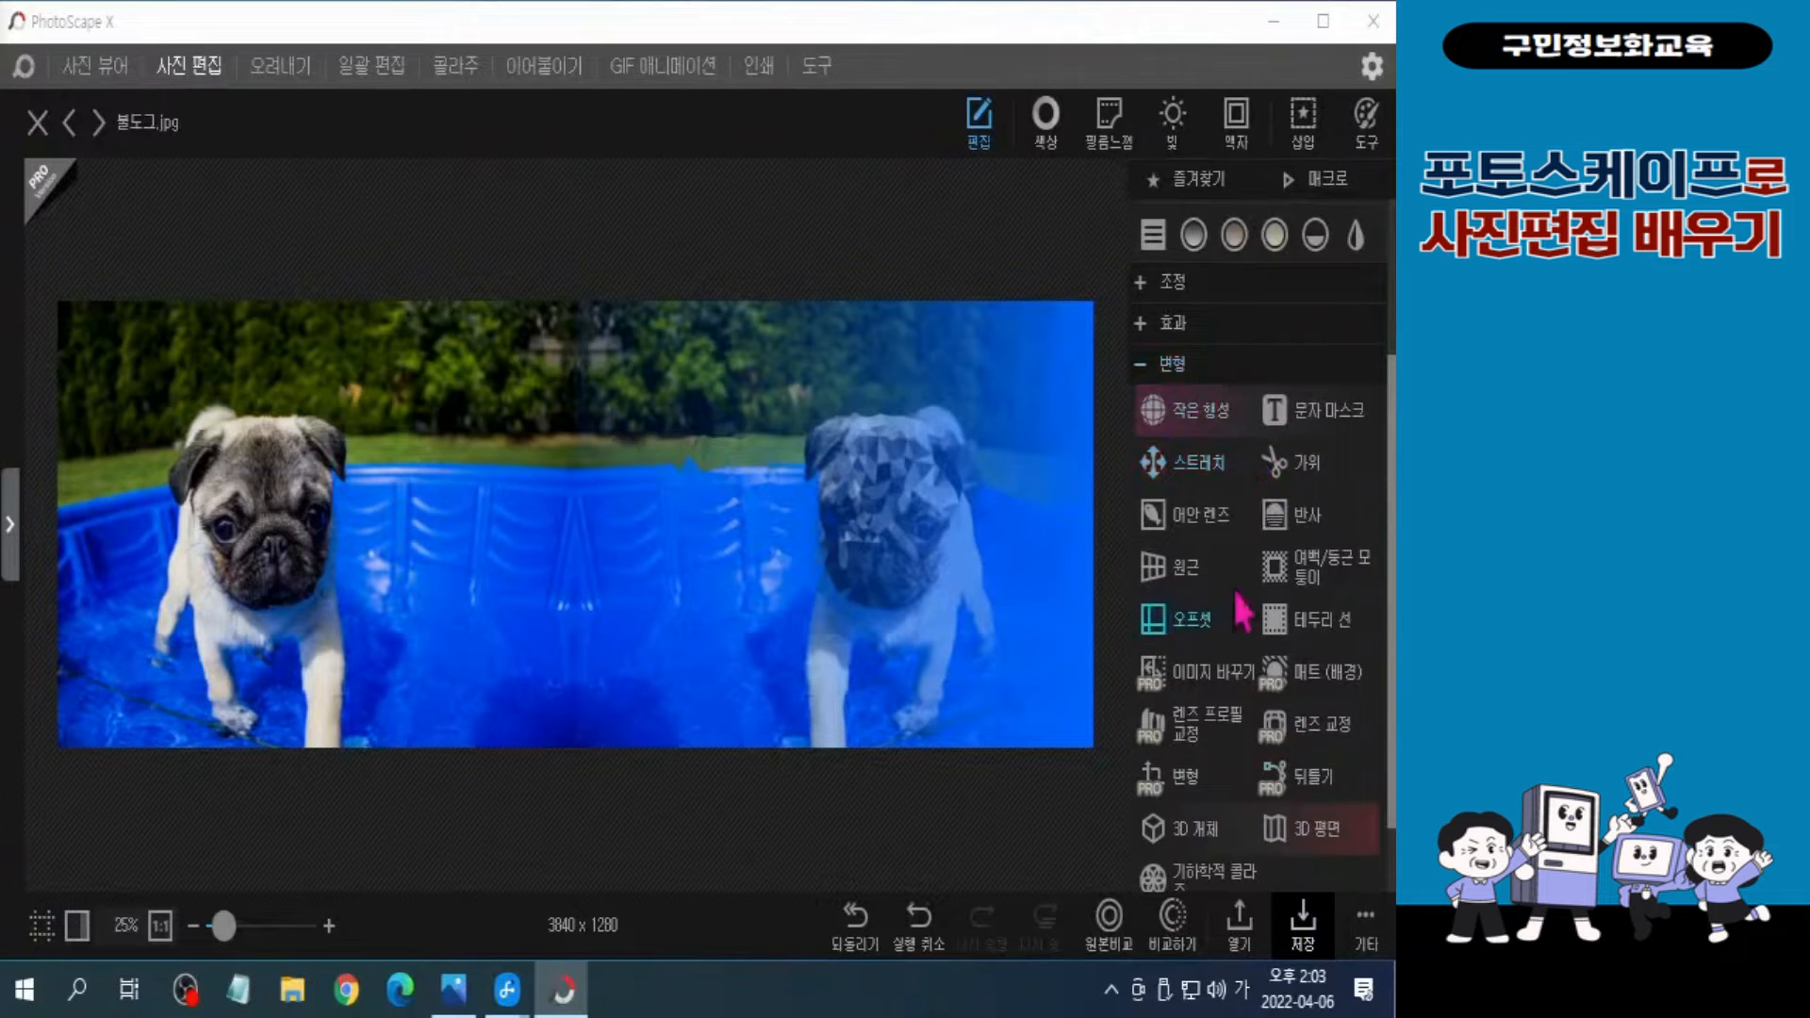
{"action": "left_click", "coordinate": [1174, 368]}
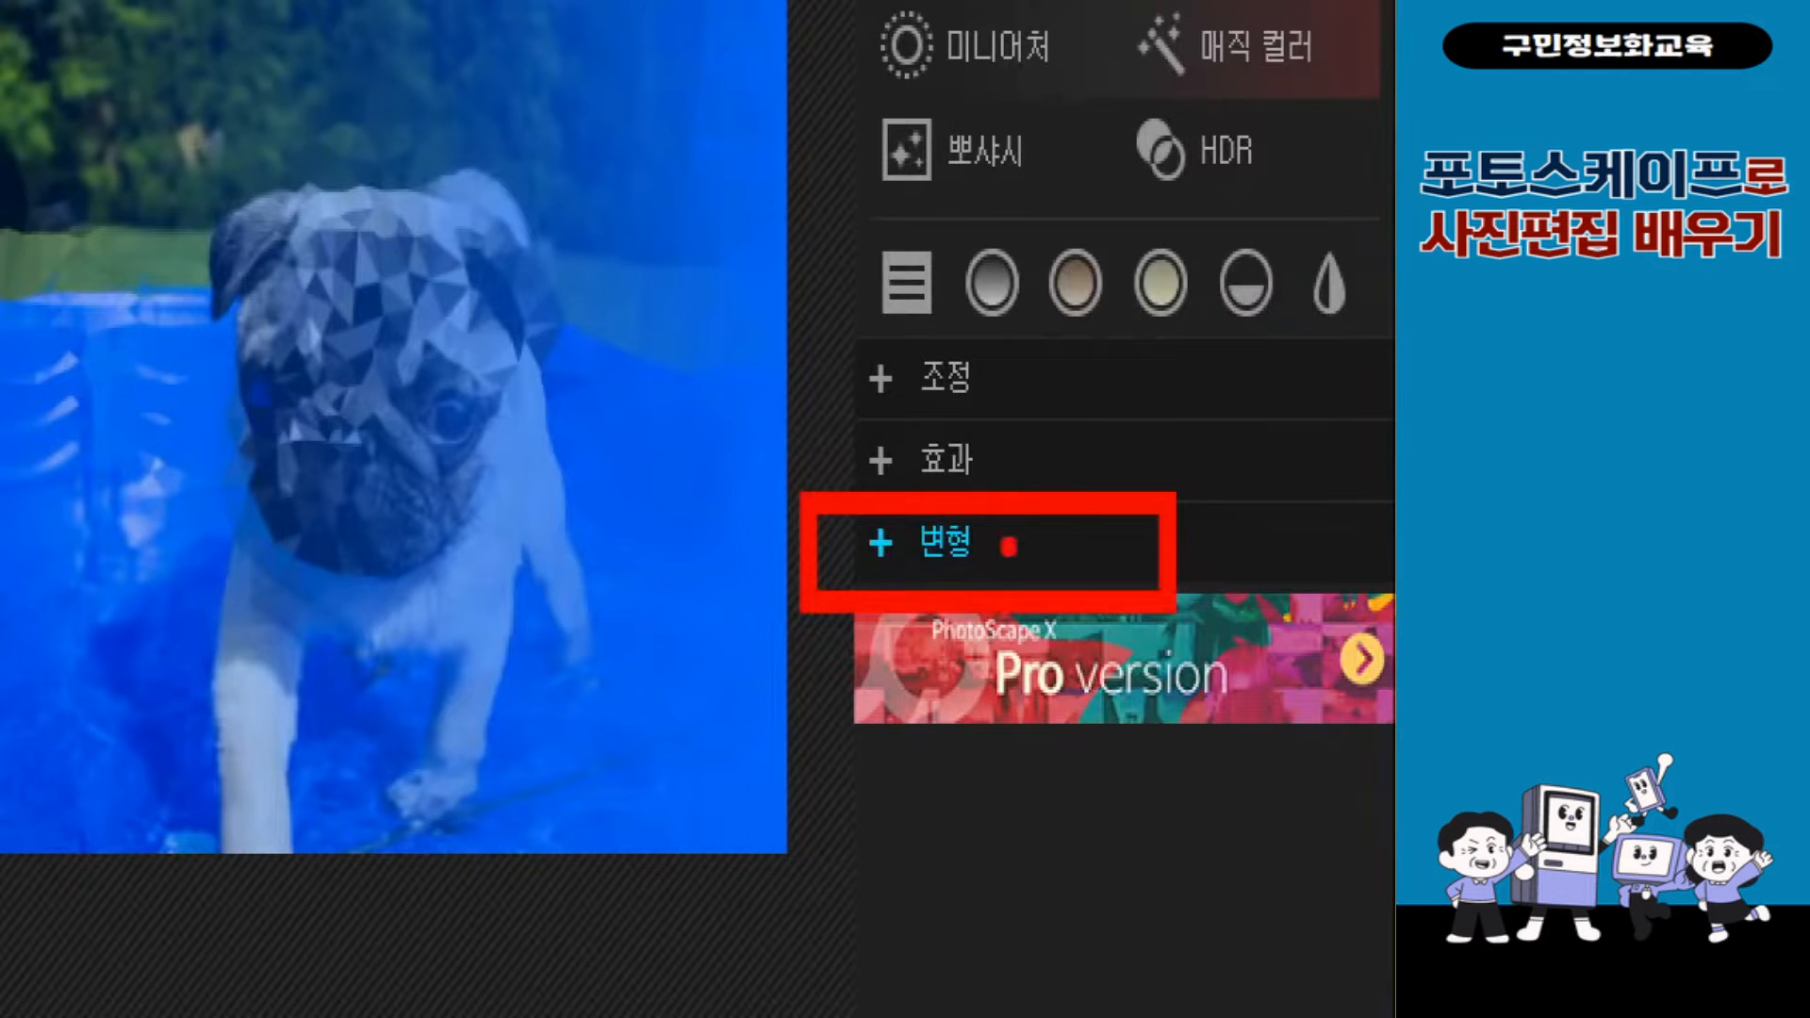
{"action": "left_click", "coordinate": [1008, 545]}
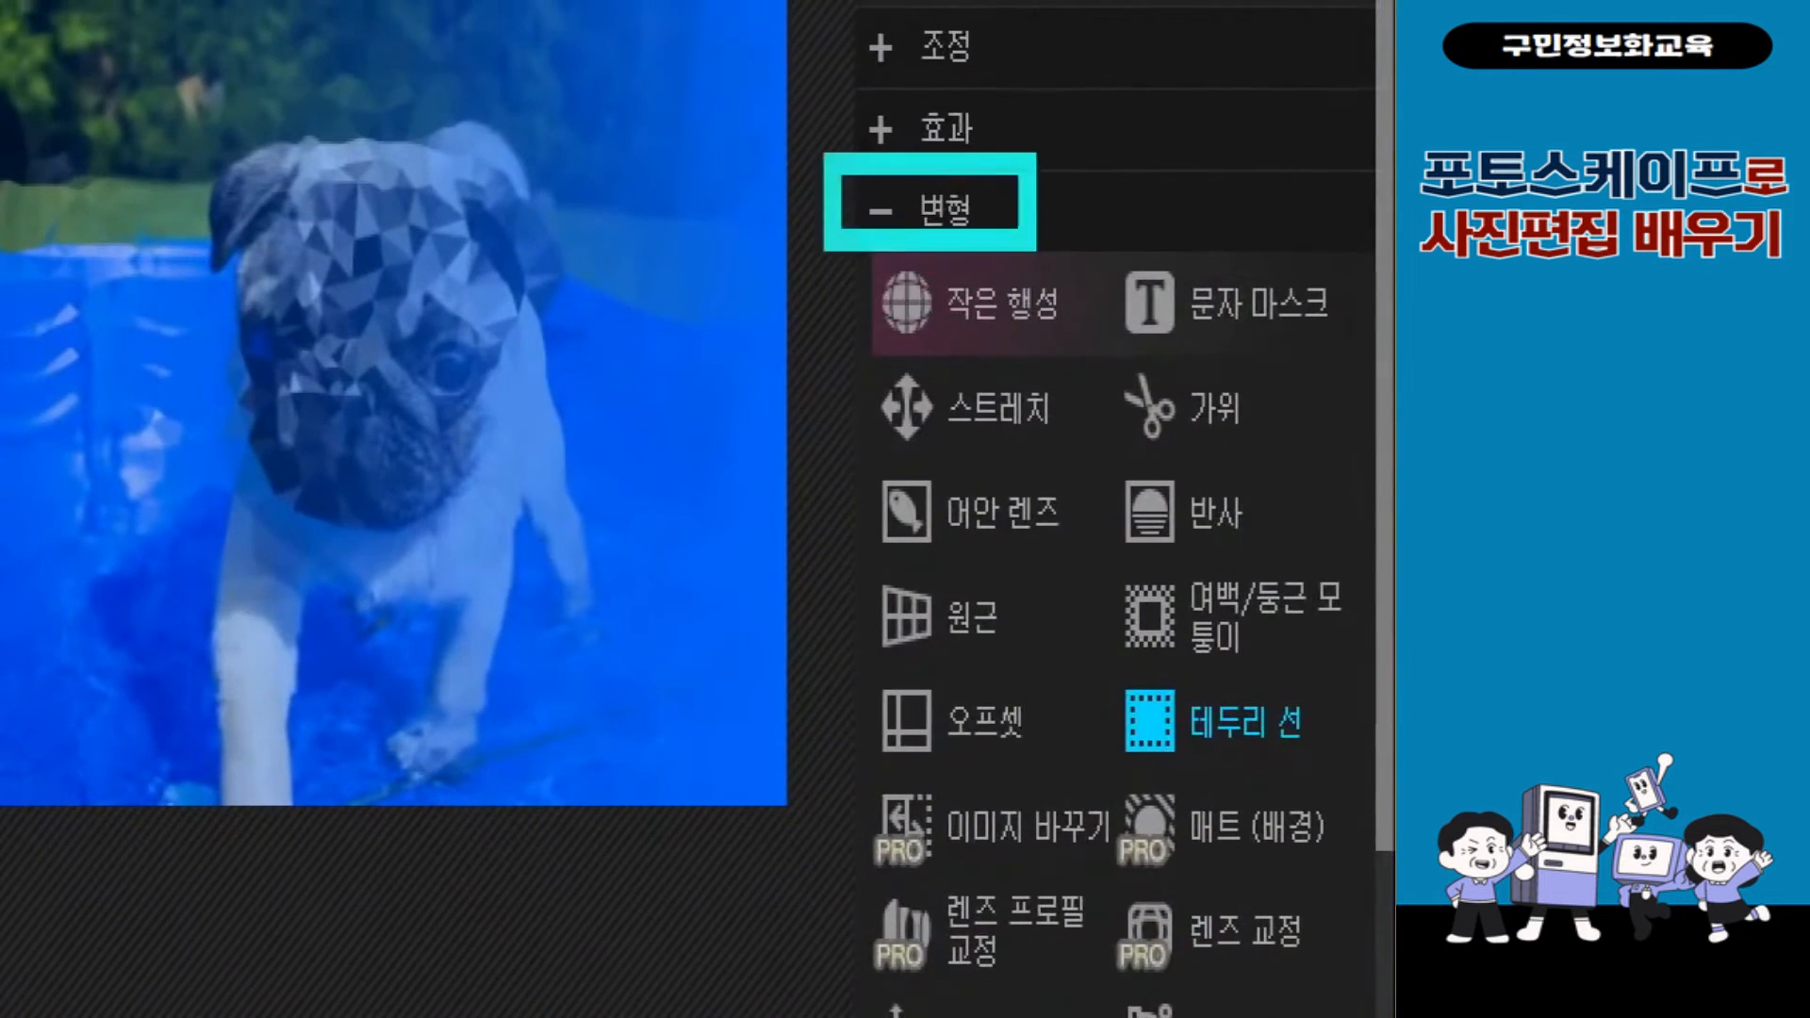
{"action": "left_click", "coordinate": [1149, 723]}
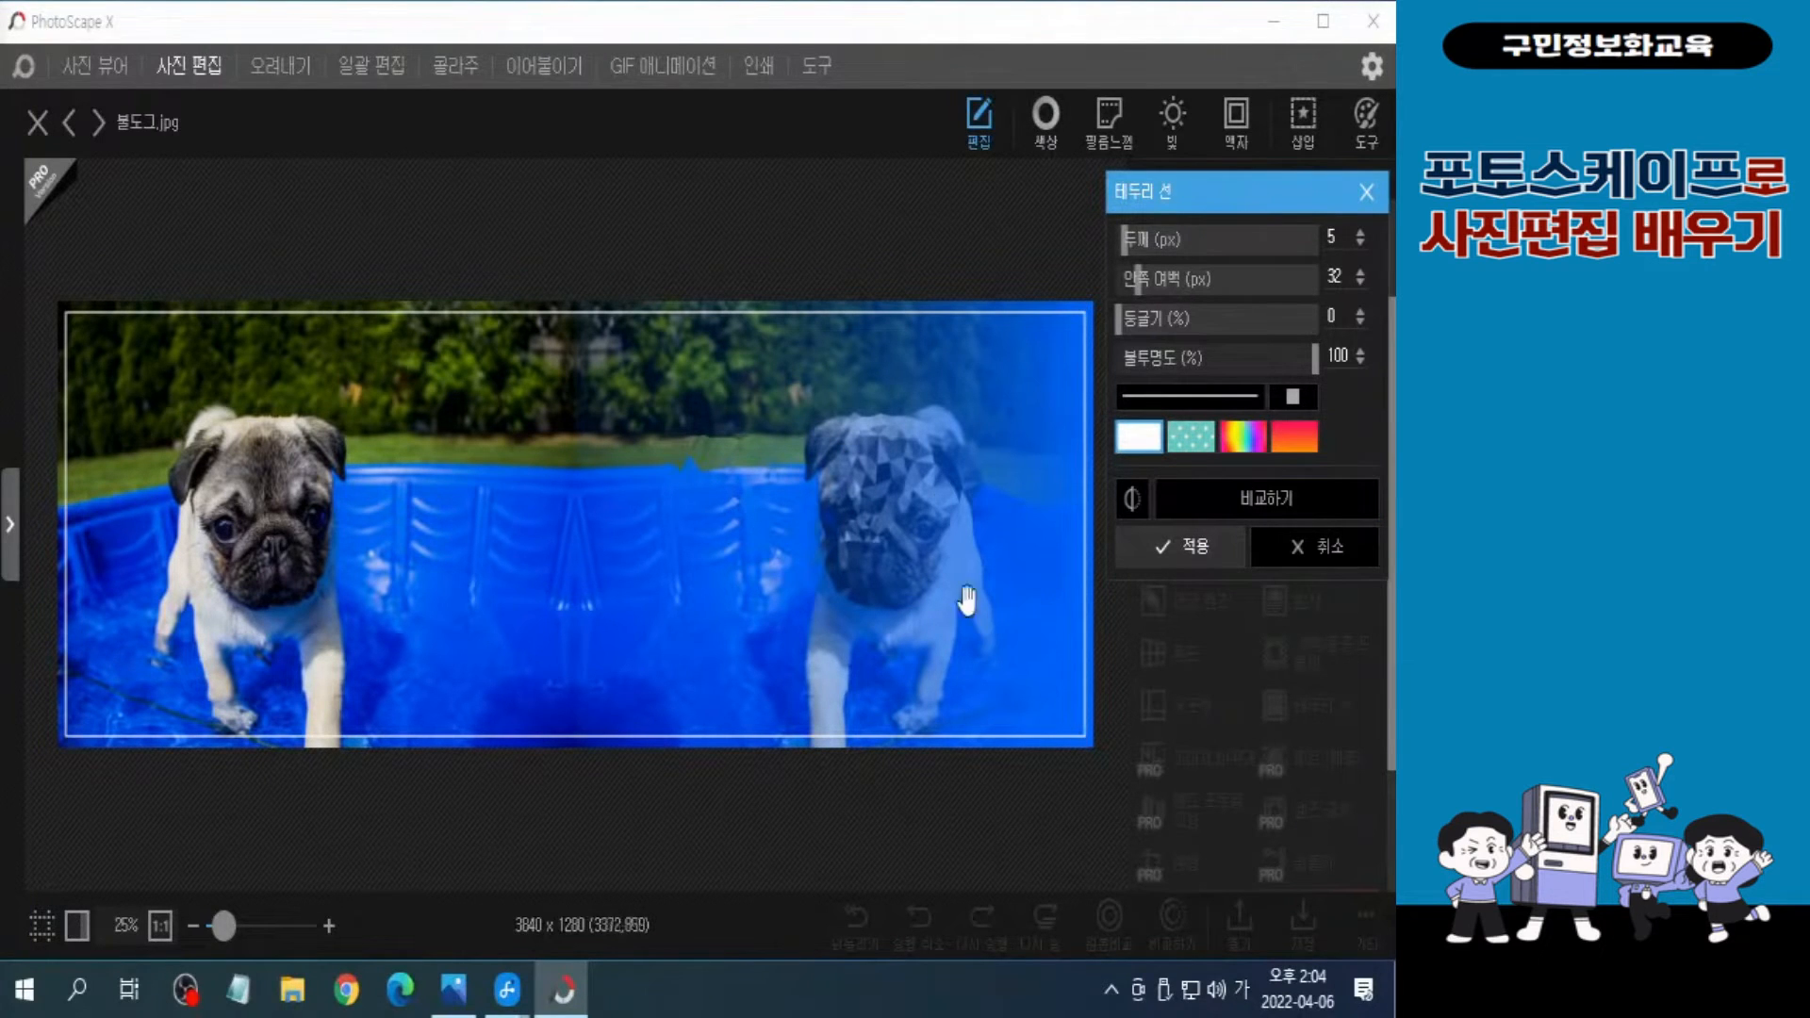
Step: Fill the border line with the multicoloured zigzag Chevron pattern on white, at 스케일 200%
{"action": "left_click", "coordinate": [1187, 443]}
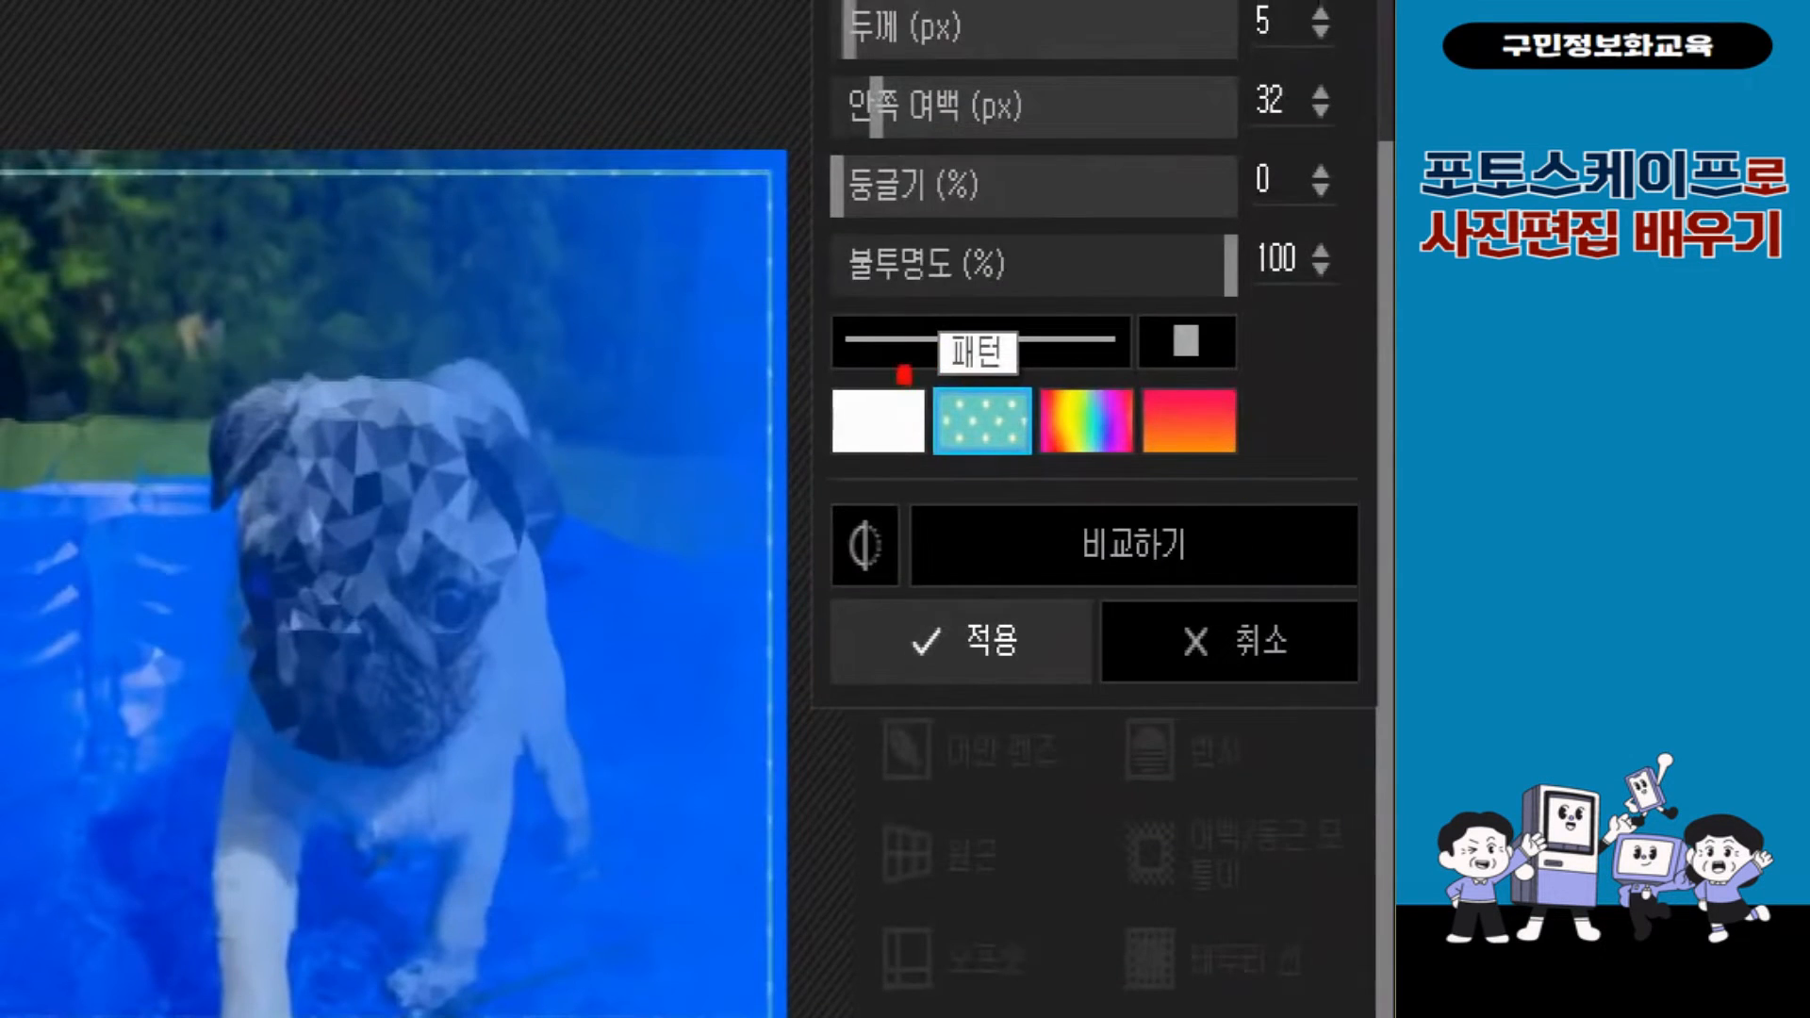
{"action": "left_click", "coordinate": [981, 421]}
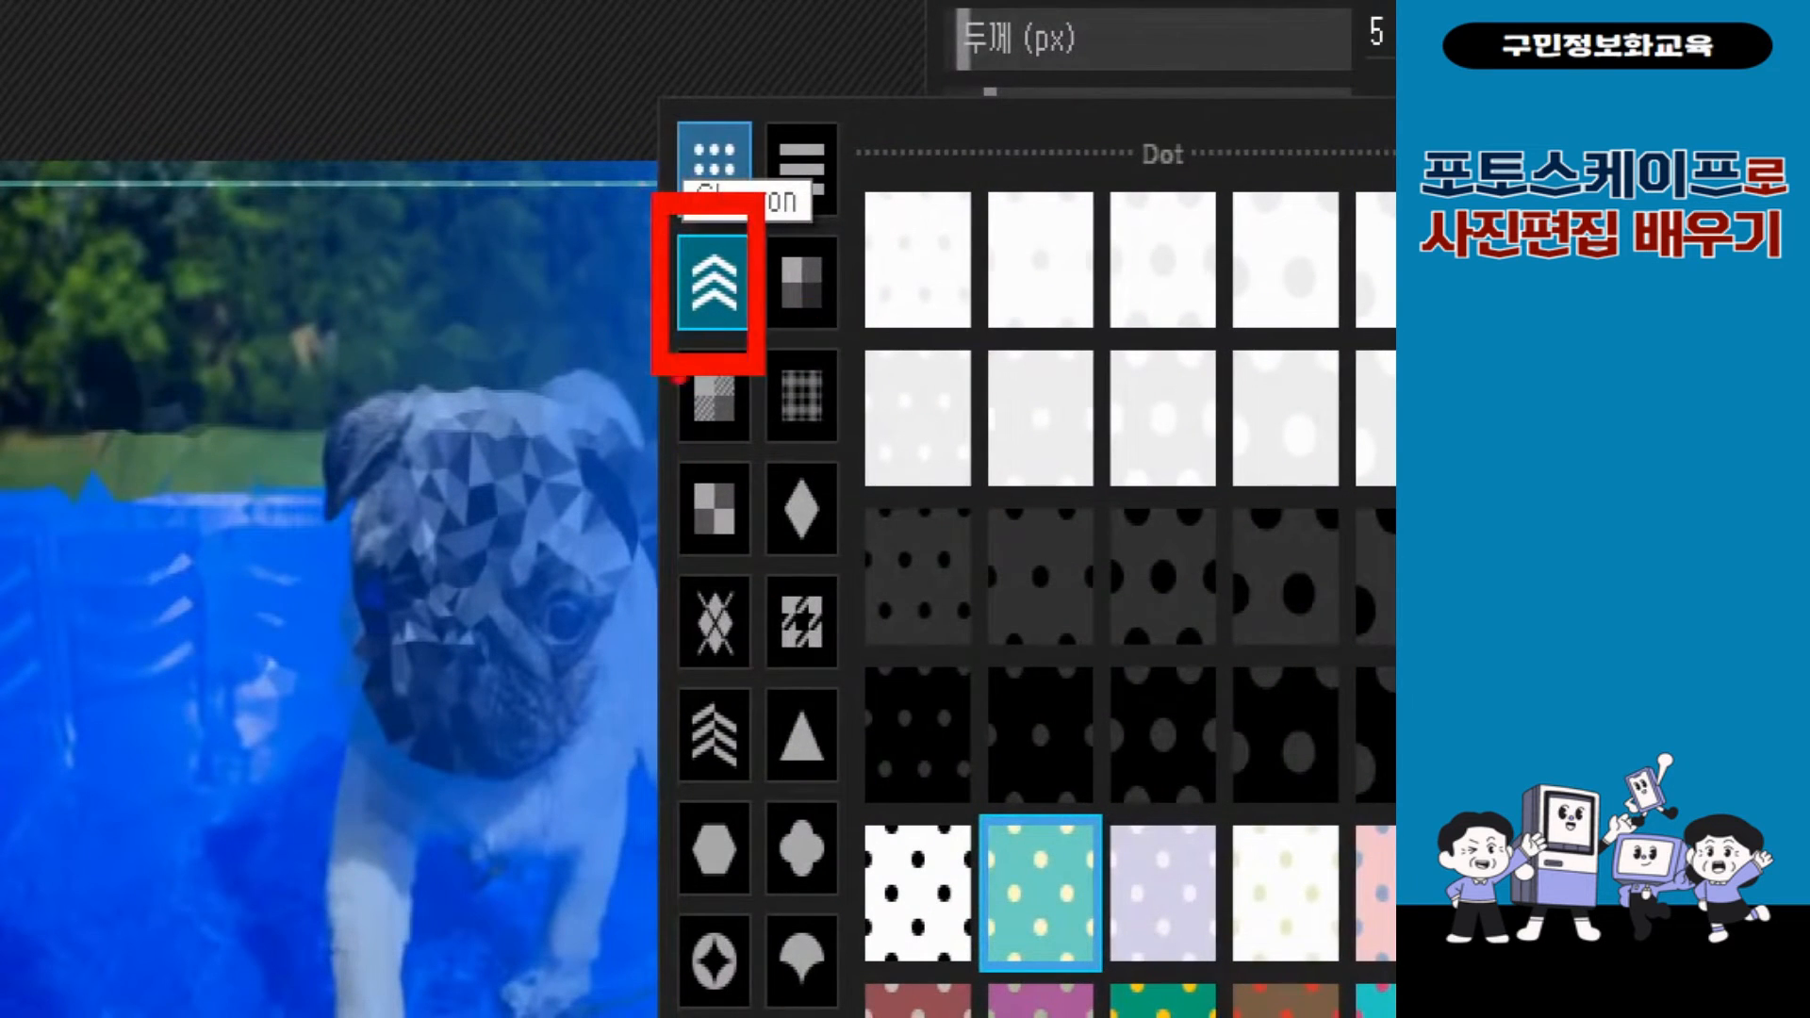
{"action": "left_click", "coordinate": [714, 281]}
{"action": "scroll", "coordinate": [1324, 627], "scroll_direction": "down", "scroll_amount": 1}
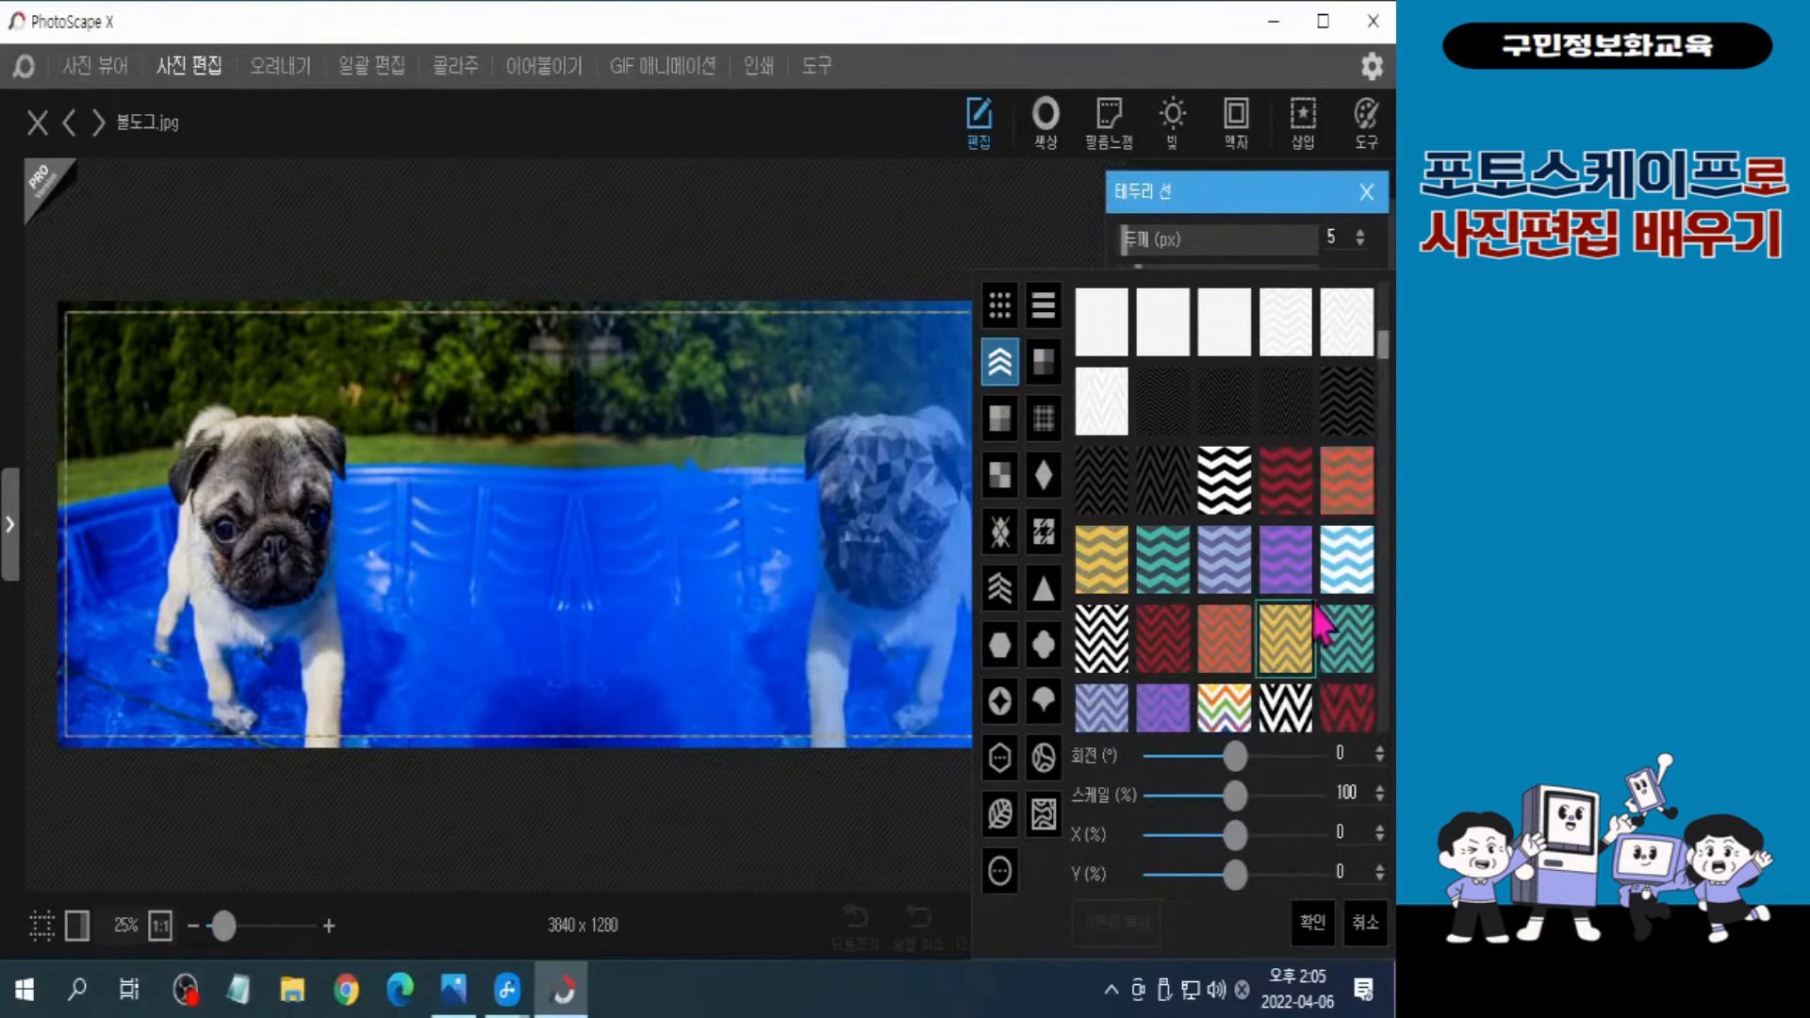
{"action": "scroll", "coordinate": [1324, 627], "scroll_direction": "down", "scroll_amount": 1}
{"action": "left_click", "coordinate": [1229, 651]}
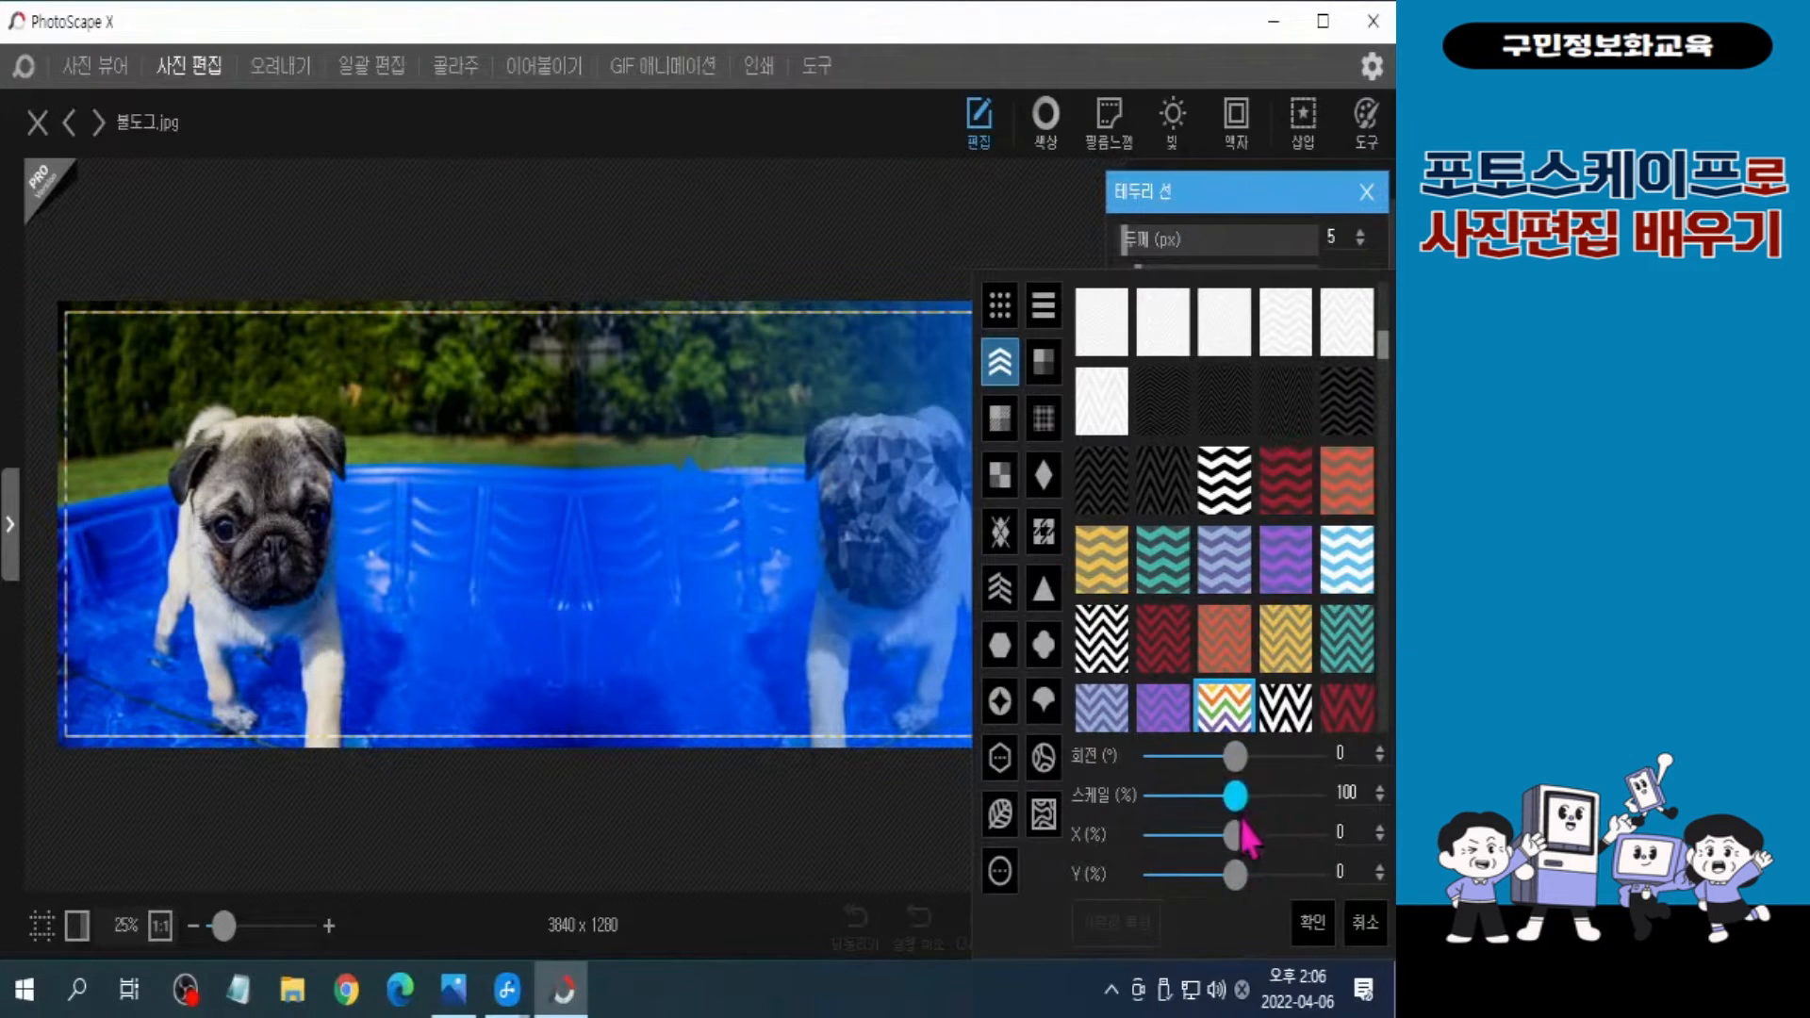
{"action": "left_click_drag", "start_coordinate": [1239, 813], "coordinate": [1323, 812]}
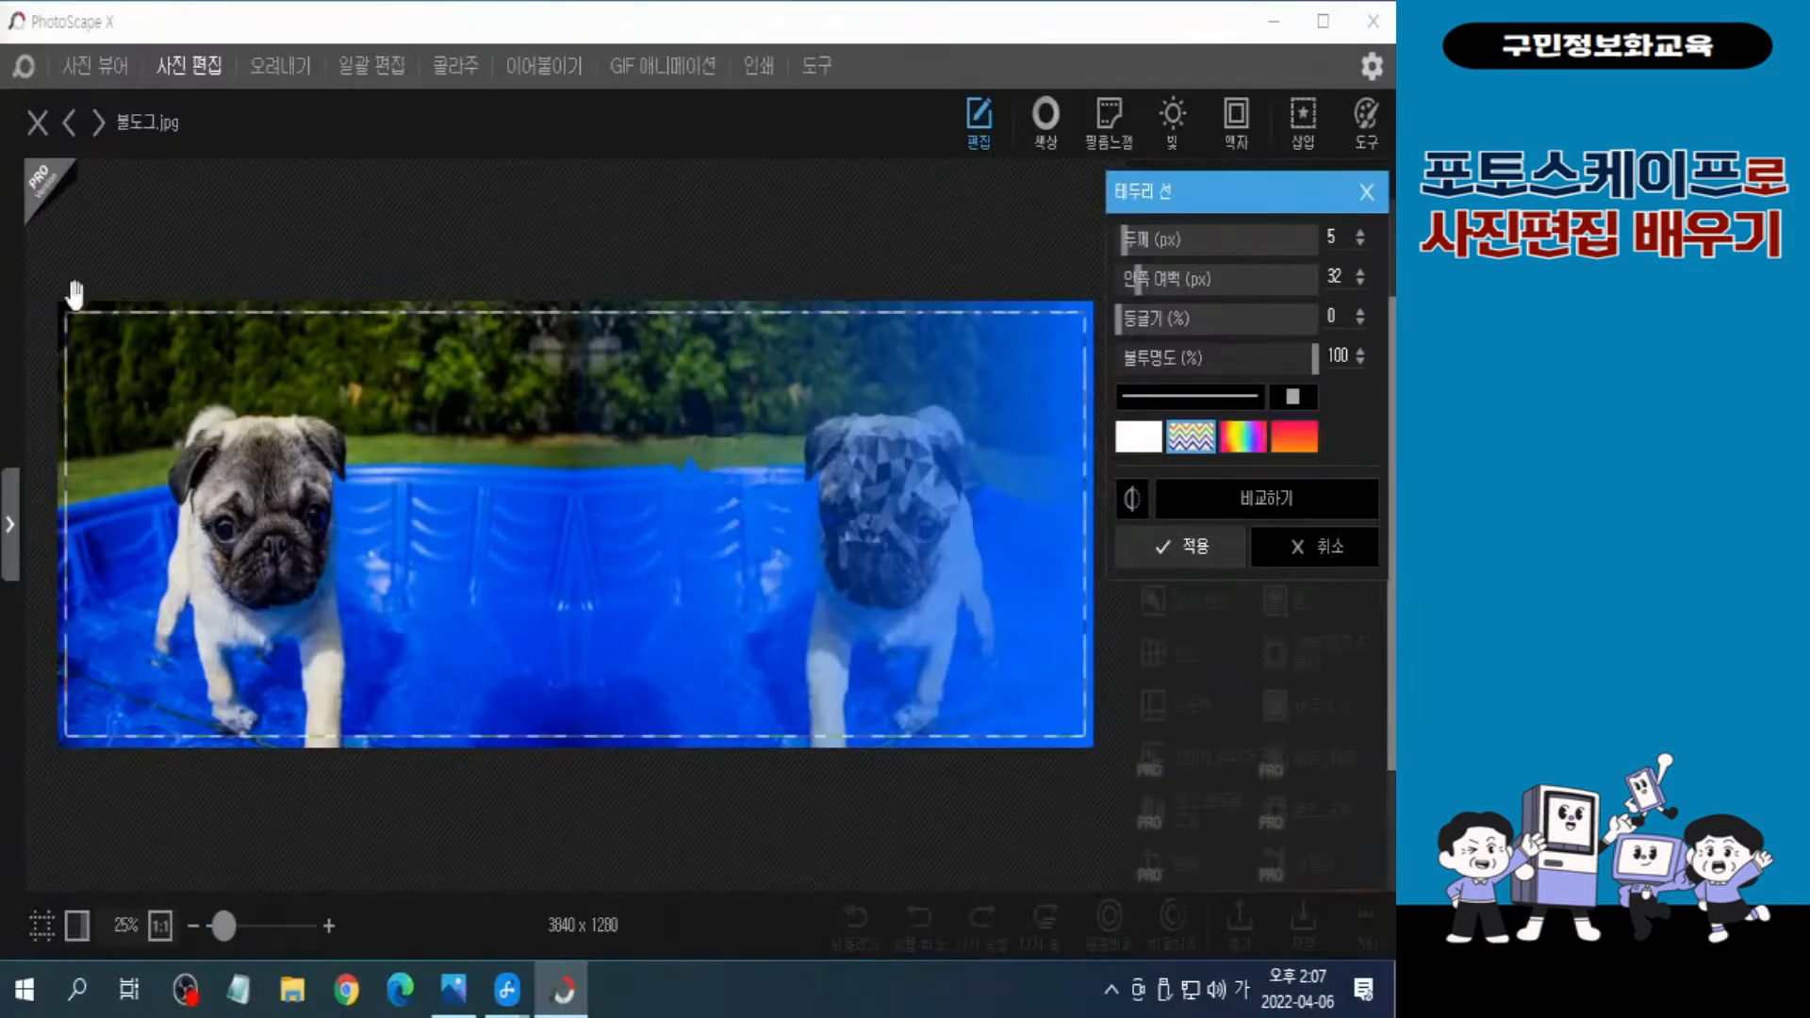
{"action": "left_click", "coordinate": [1193, 443]}
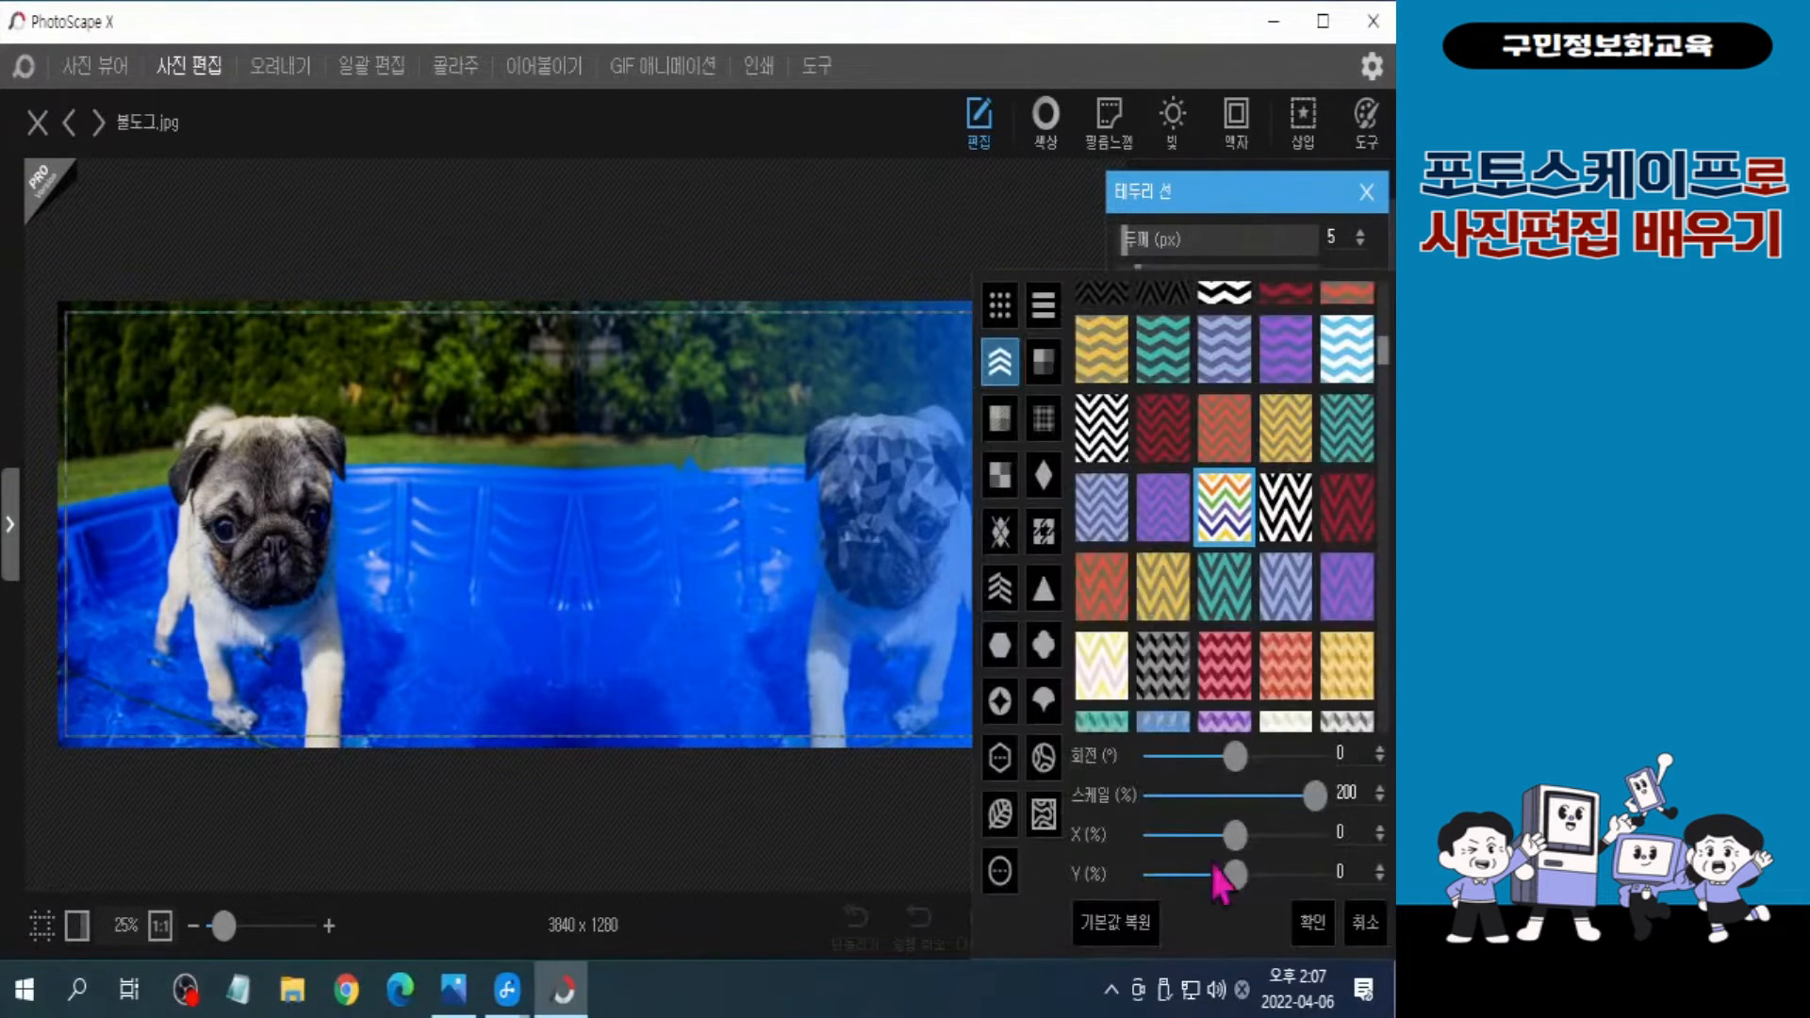
{"action": "left_click", "coordinate": [1320, 934]}
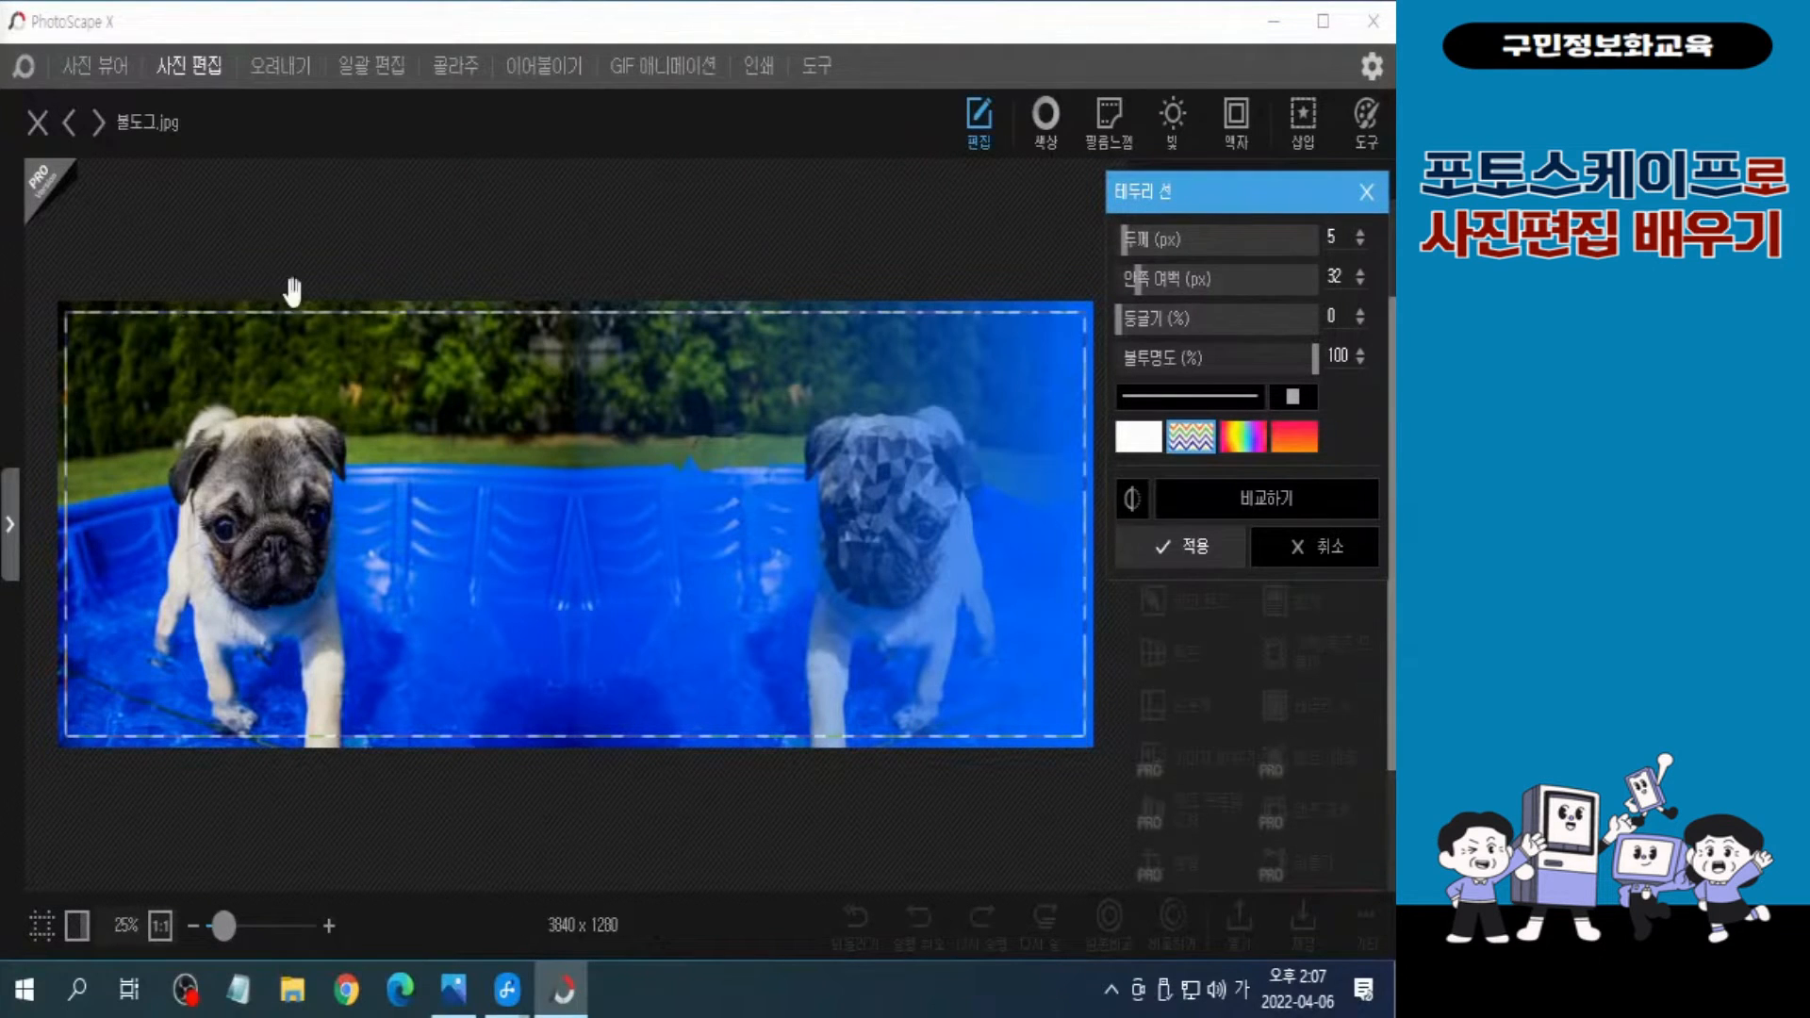
Step: Set the patterned border line's 두께 to 100 px and apply it to the photo
{"action": "key", "text": "ctrl"}
{"action": "left_click_drag", "start_coordinate": [1127, 243], "coordinate": [1252, 283]}
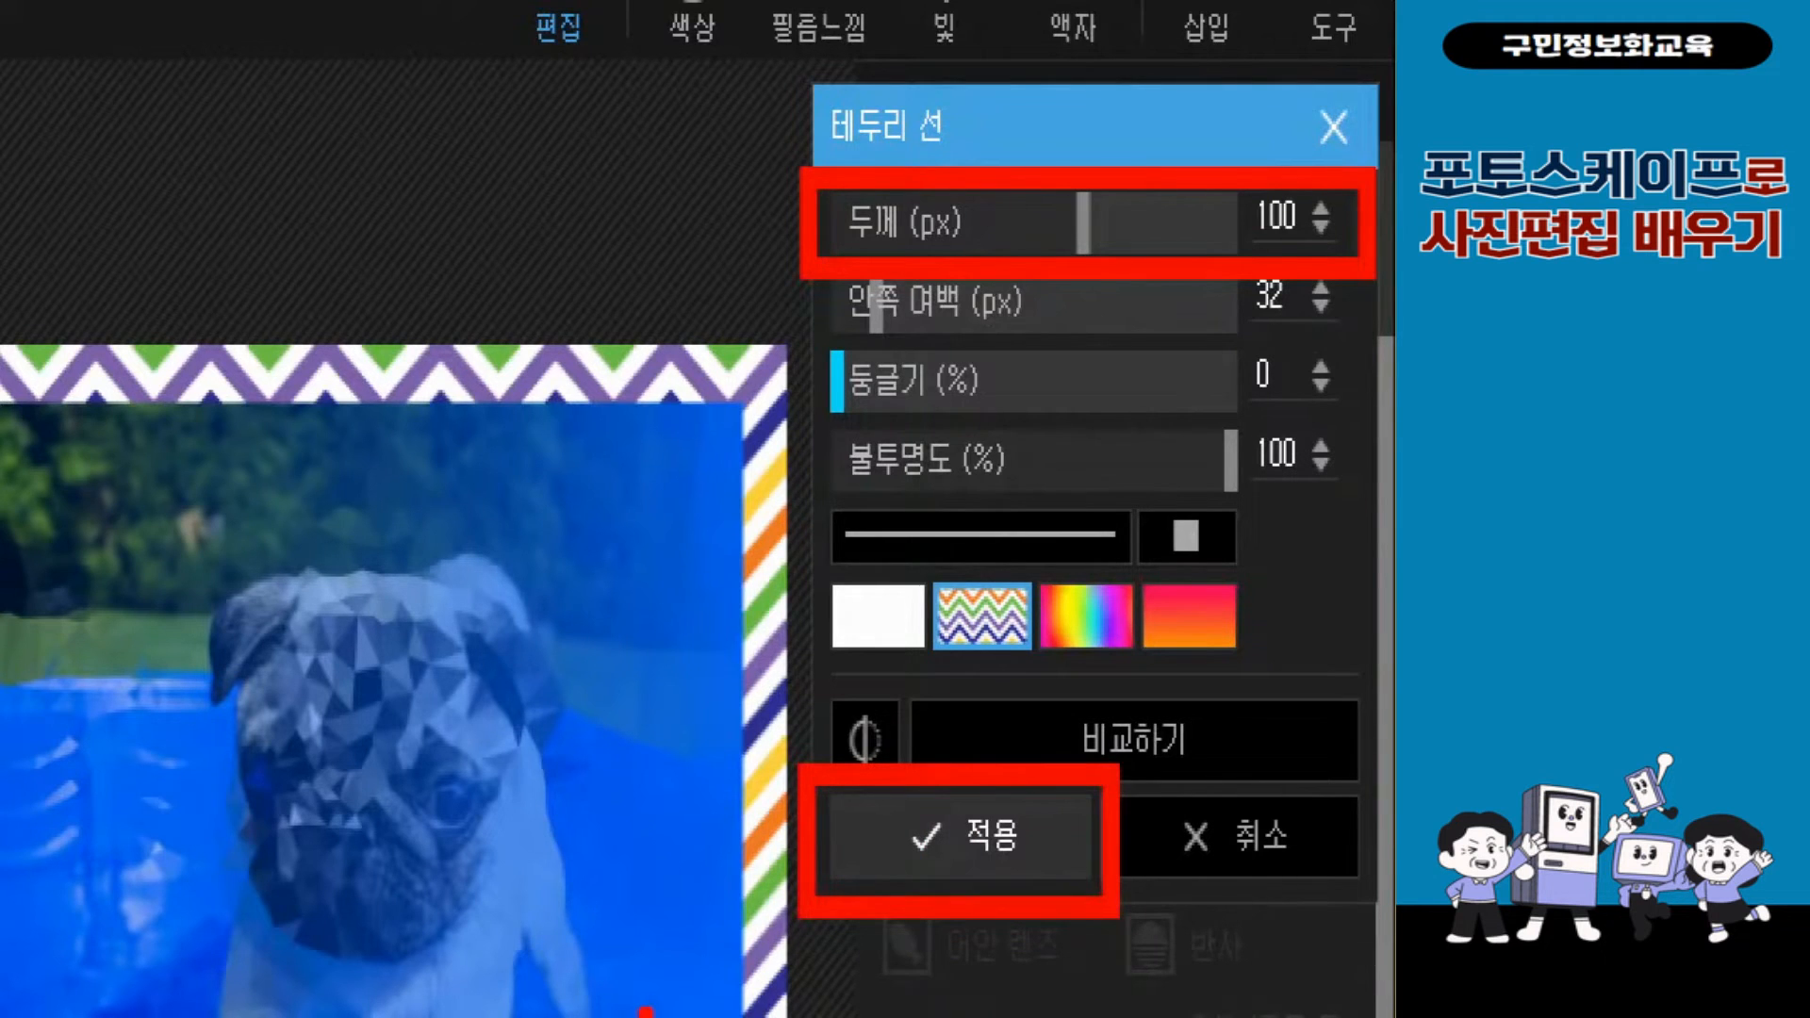
{"action": "left_click", "coordinate": [960, 835]}
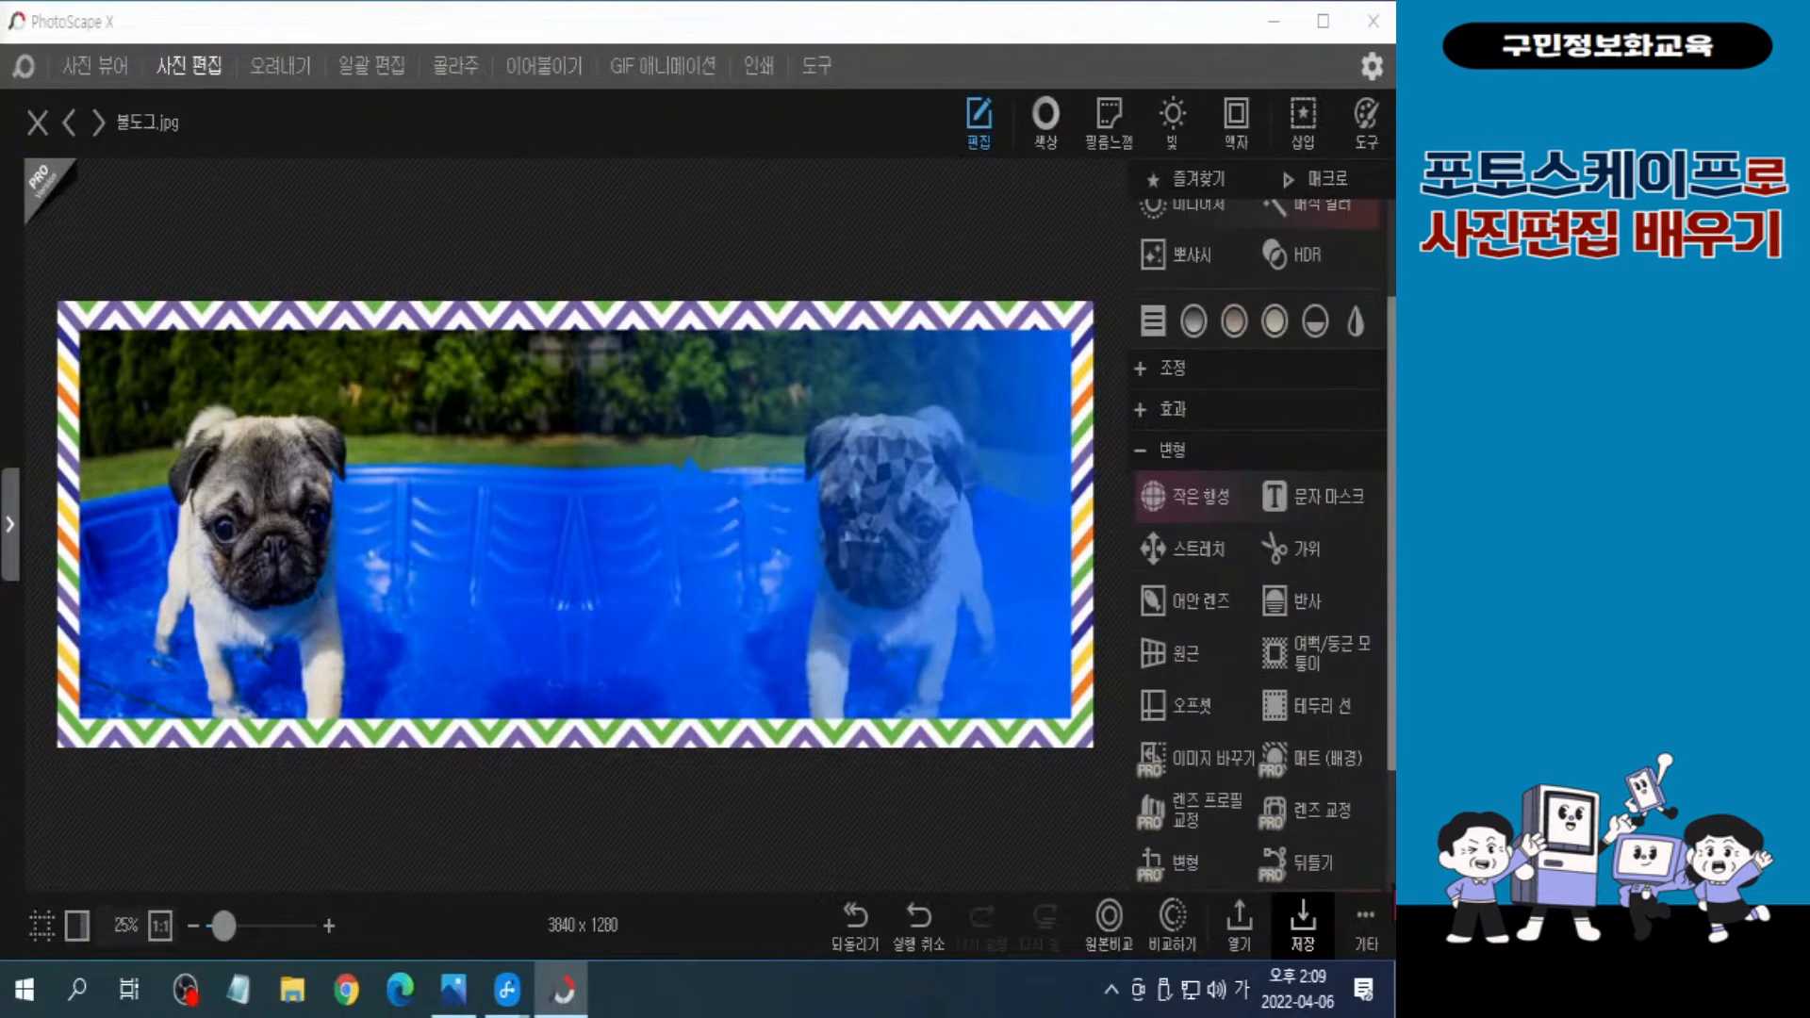
Step: Add a second 테두리 선 in solid white with 두께 10 px and 안쪽 여백 100 px
{"action": "left_click", "coordinate": [1322, 708]}
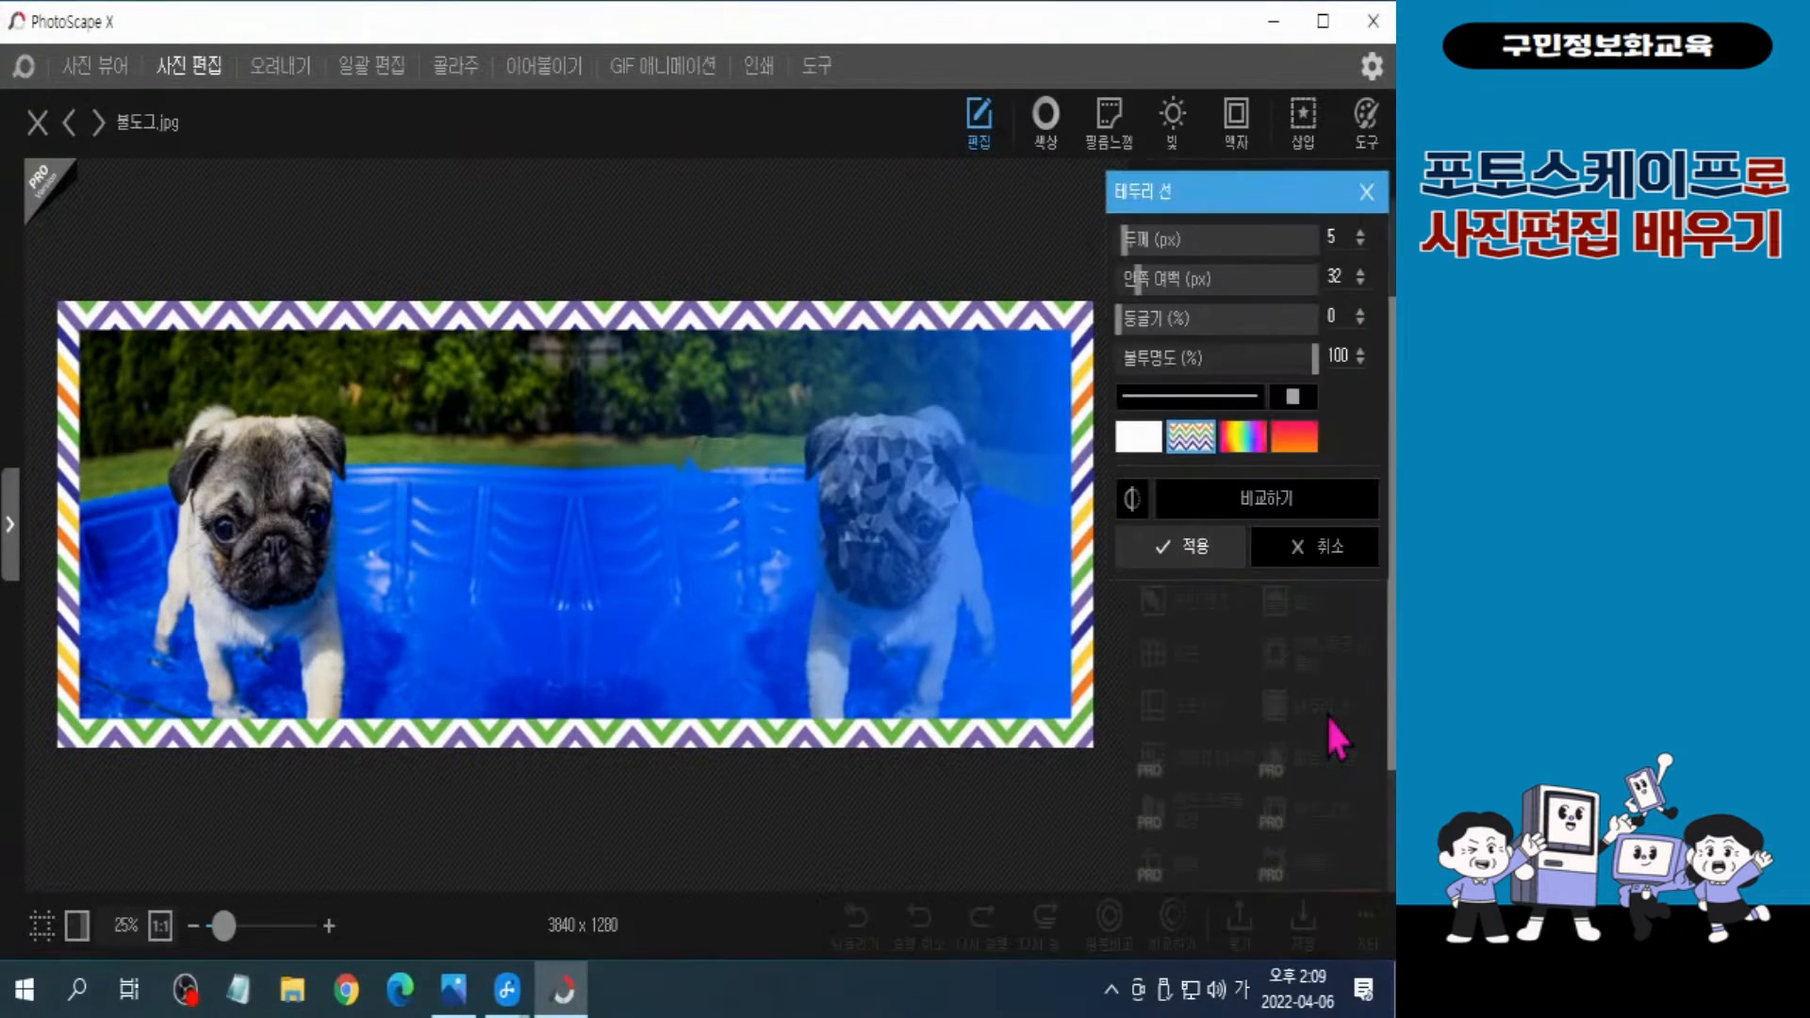
{"action": "left_click_drag", "start_coordinate": [1125, 251], "coordinate": [1128, 253]}
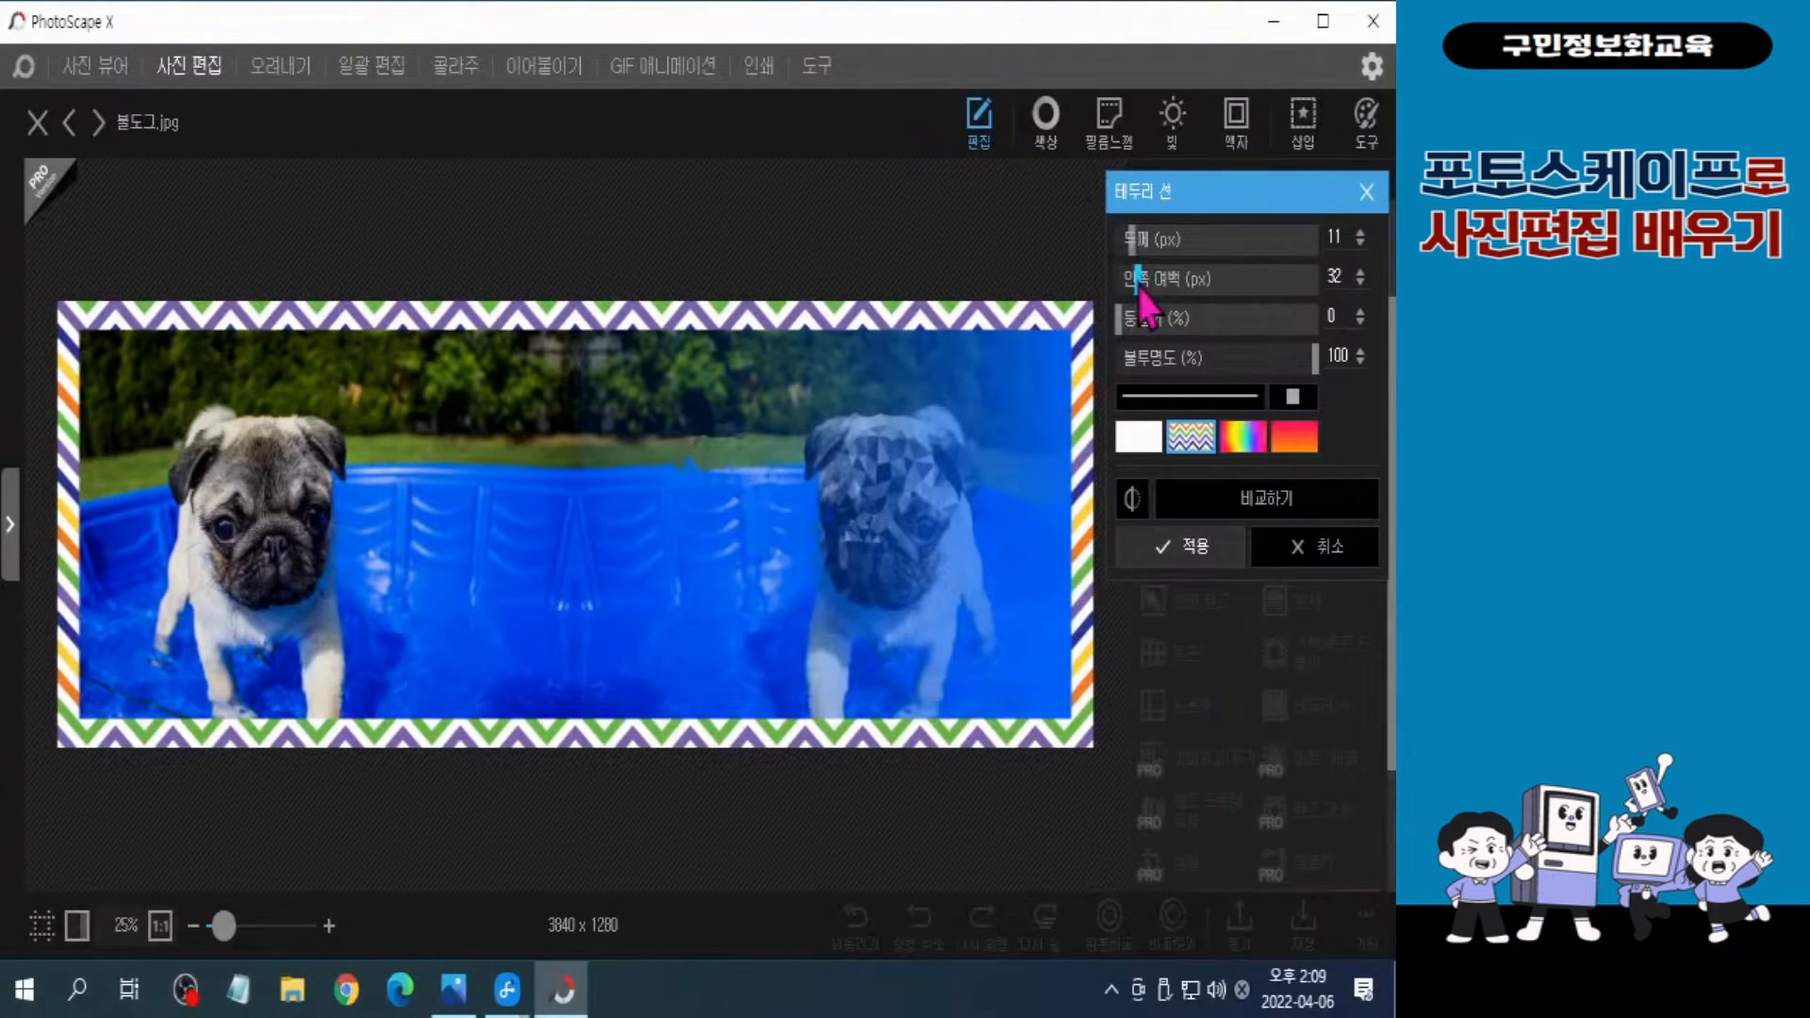
{"action": "left_click_drag", "start_coordinate": [1139, 283], "coordinate": [1199, 382]}
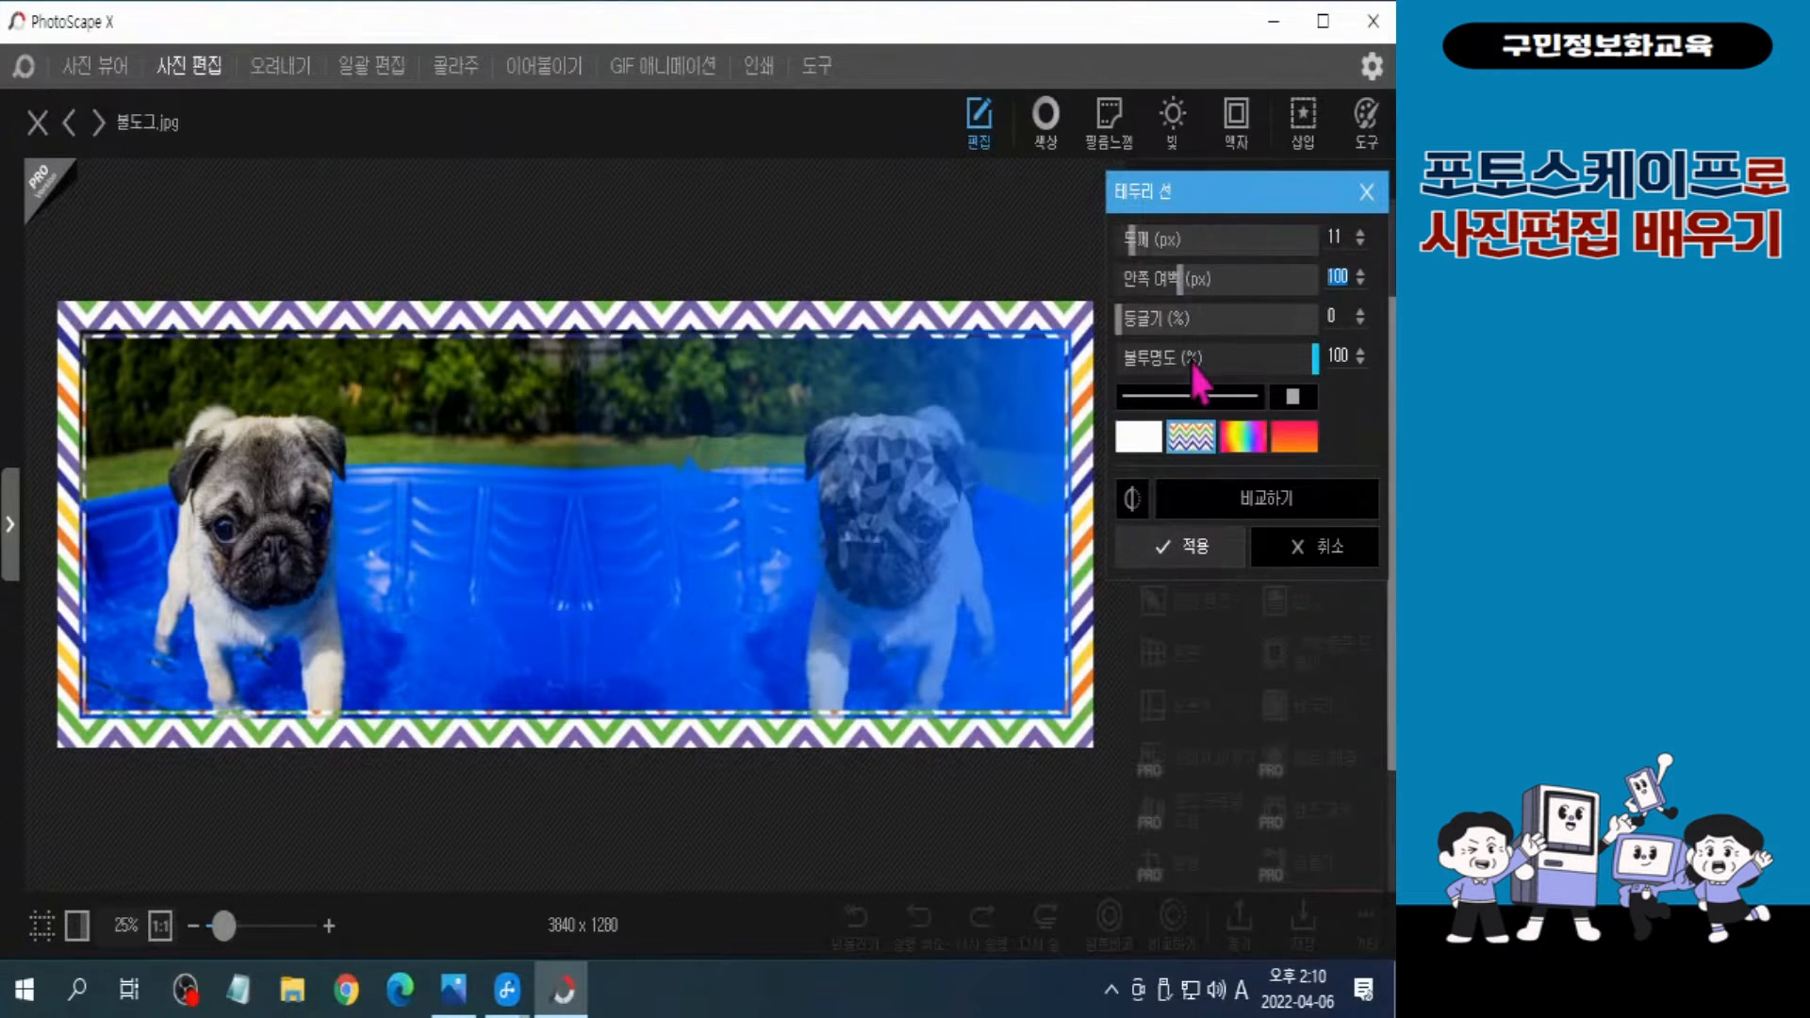
{"action": "left_click", "coordinate": [1359, 243]}
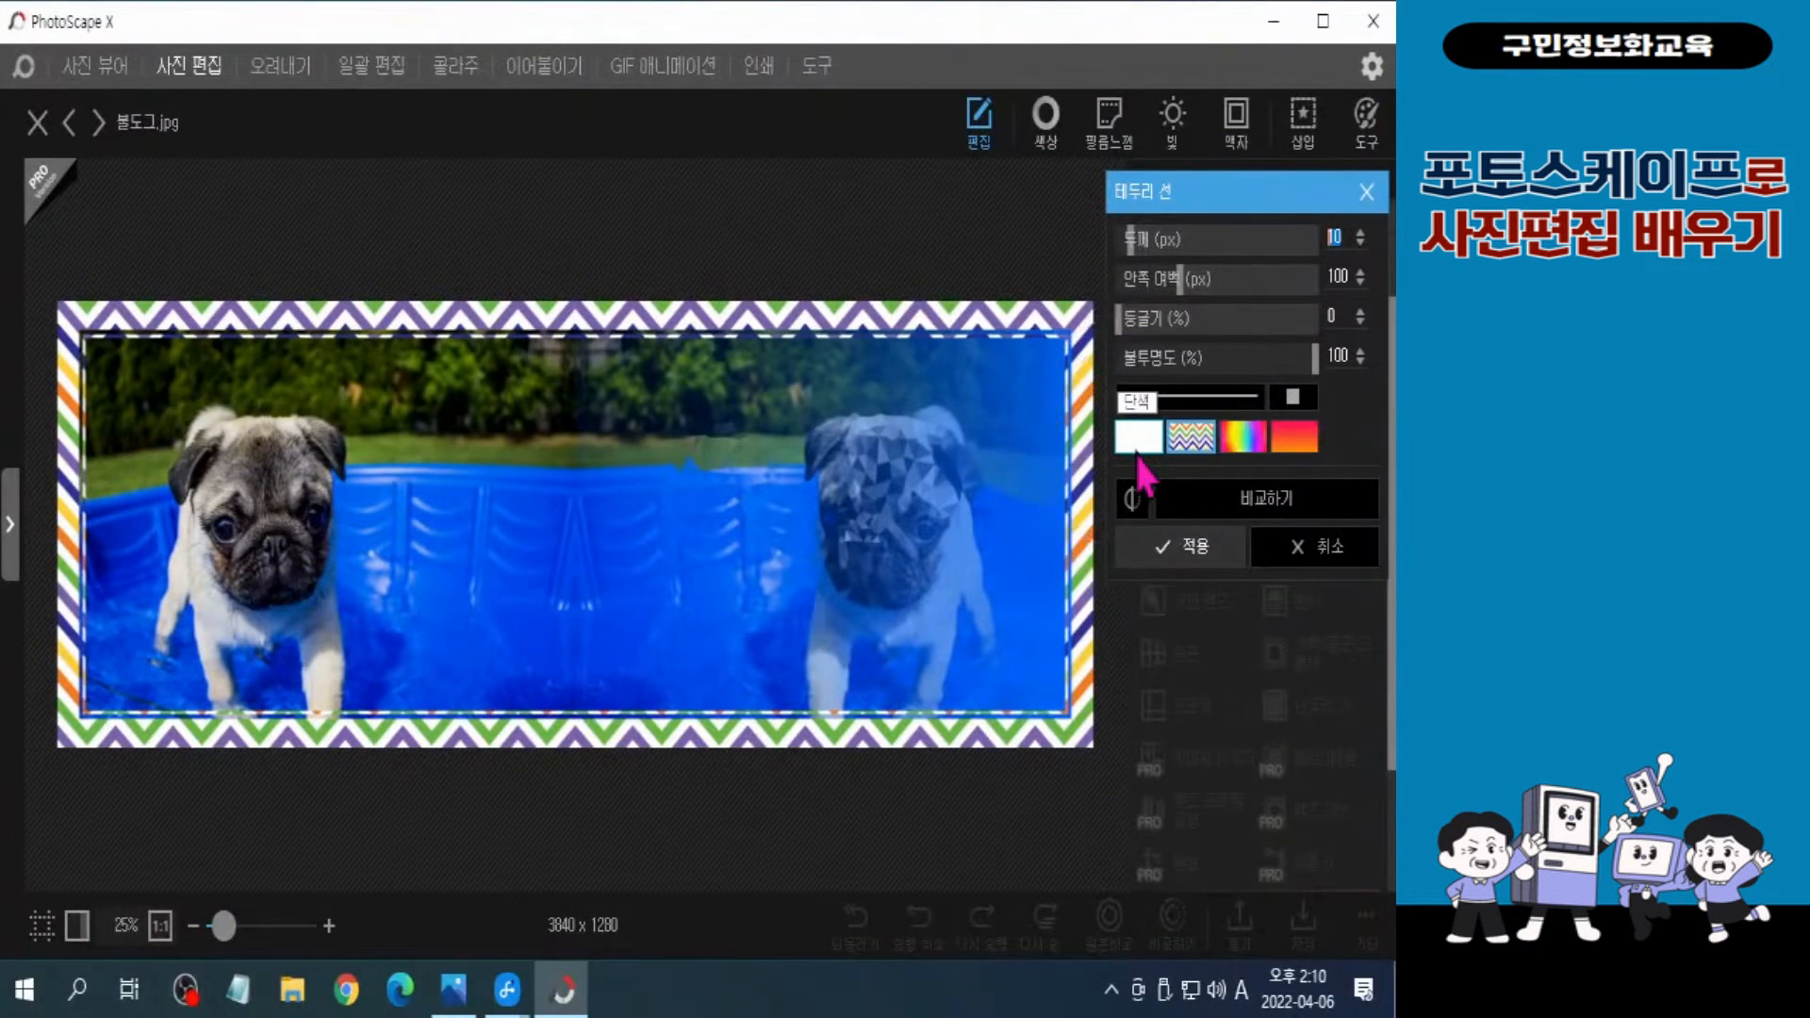
{"action": "left_click", "coordinate": [1137, 462]}
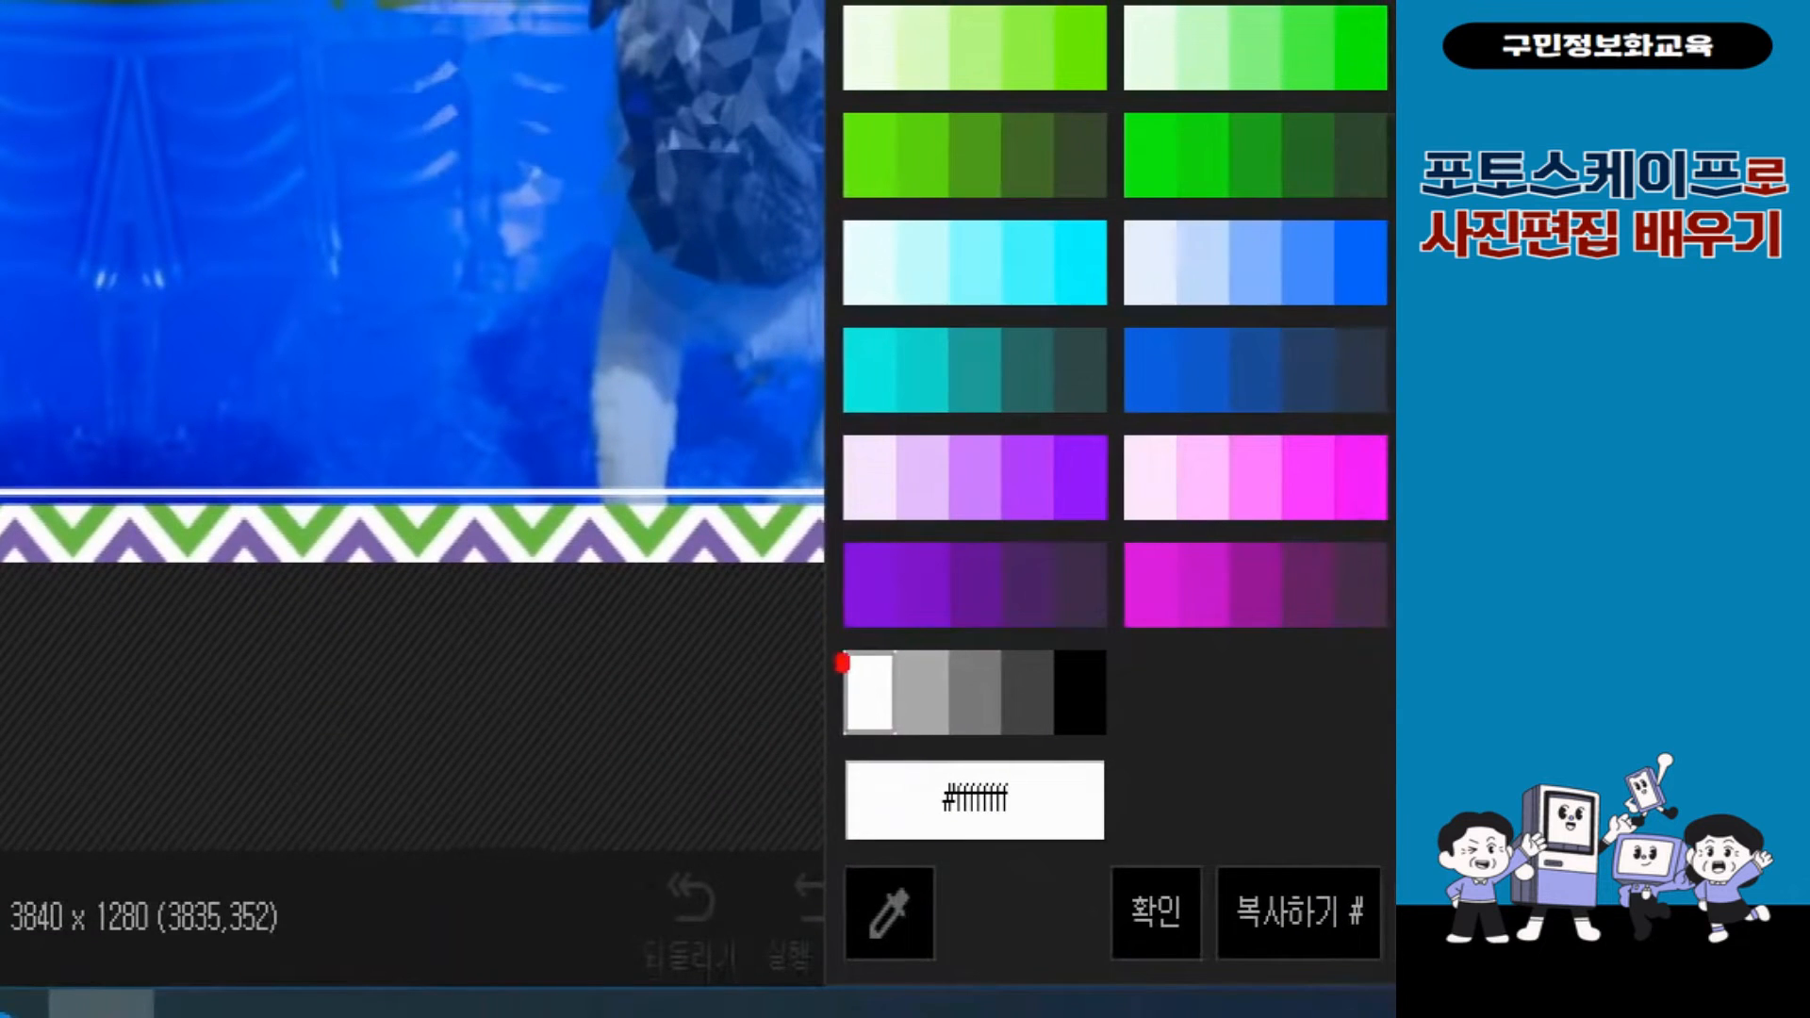
{"action": "left_click", "coordinate": [844, 666]}
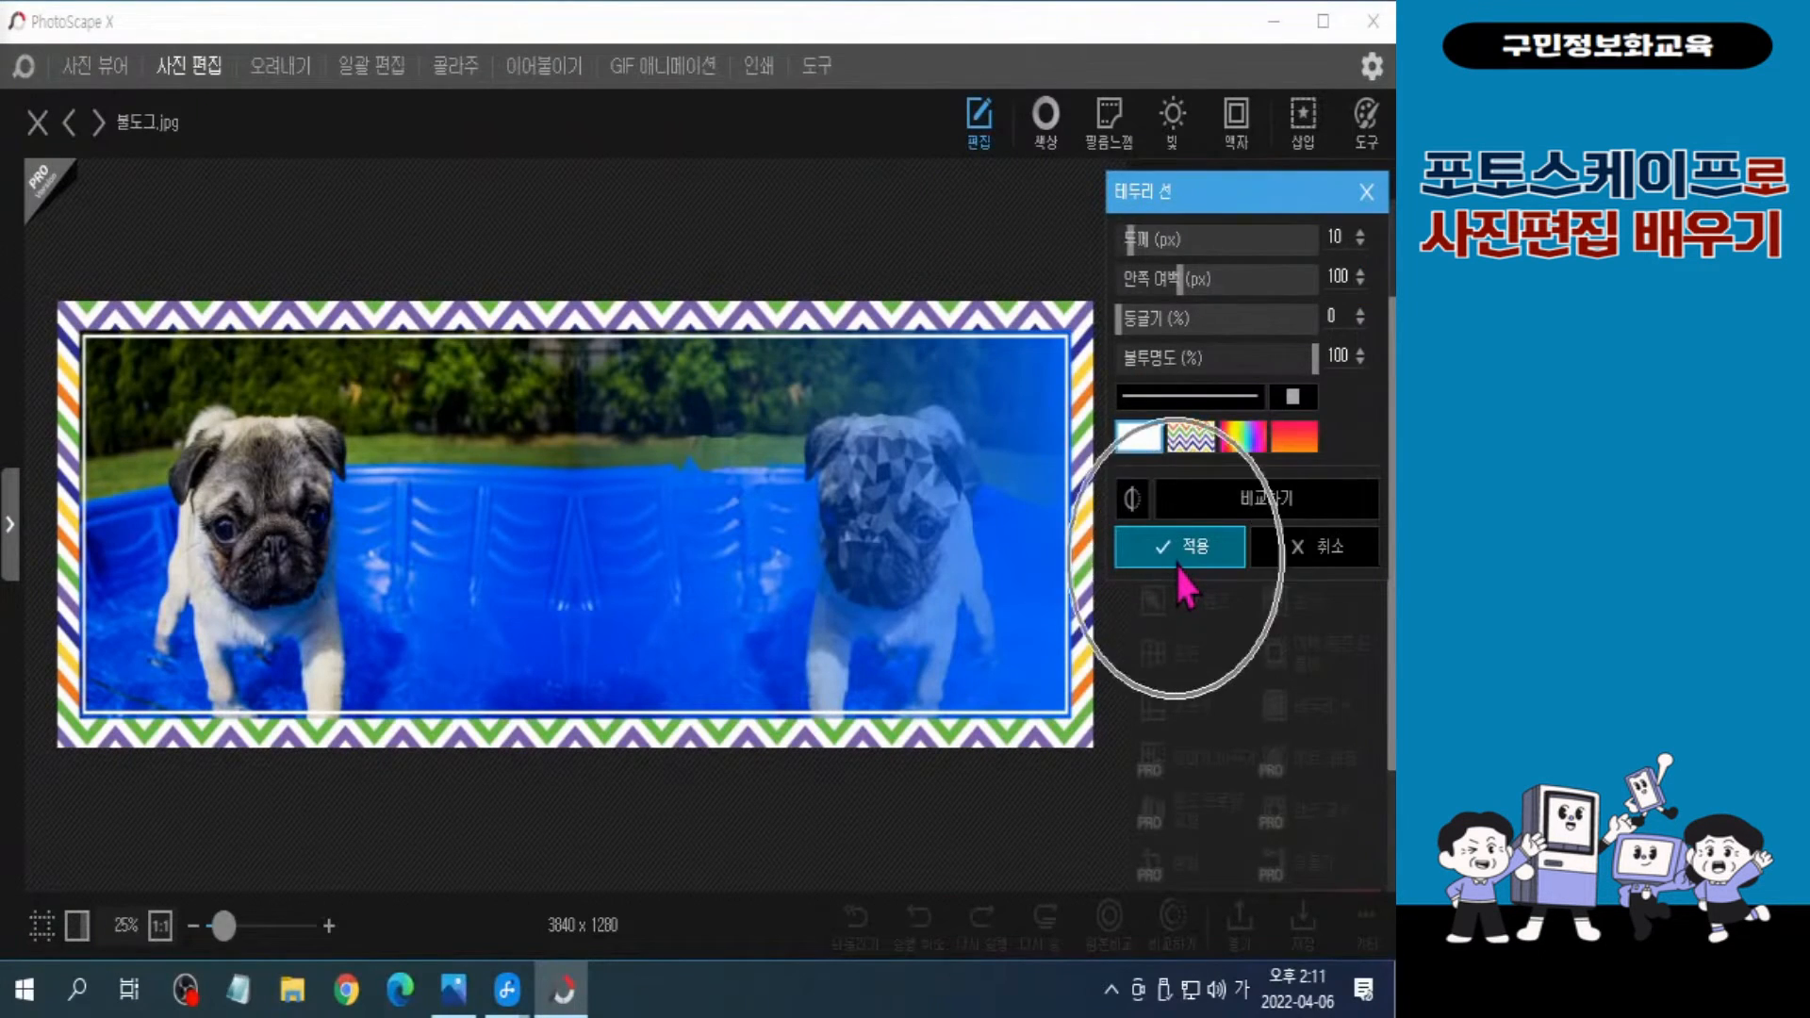
{"action": "left_click", "coordinate": [1177, 567]}
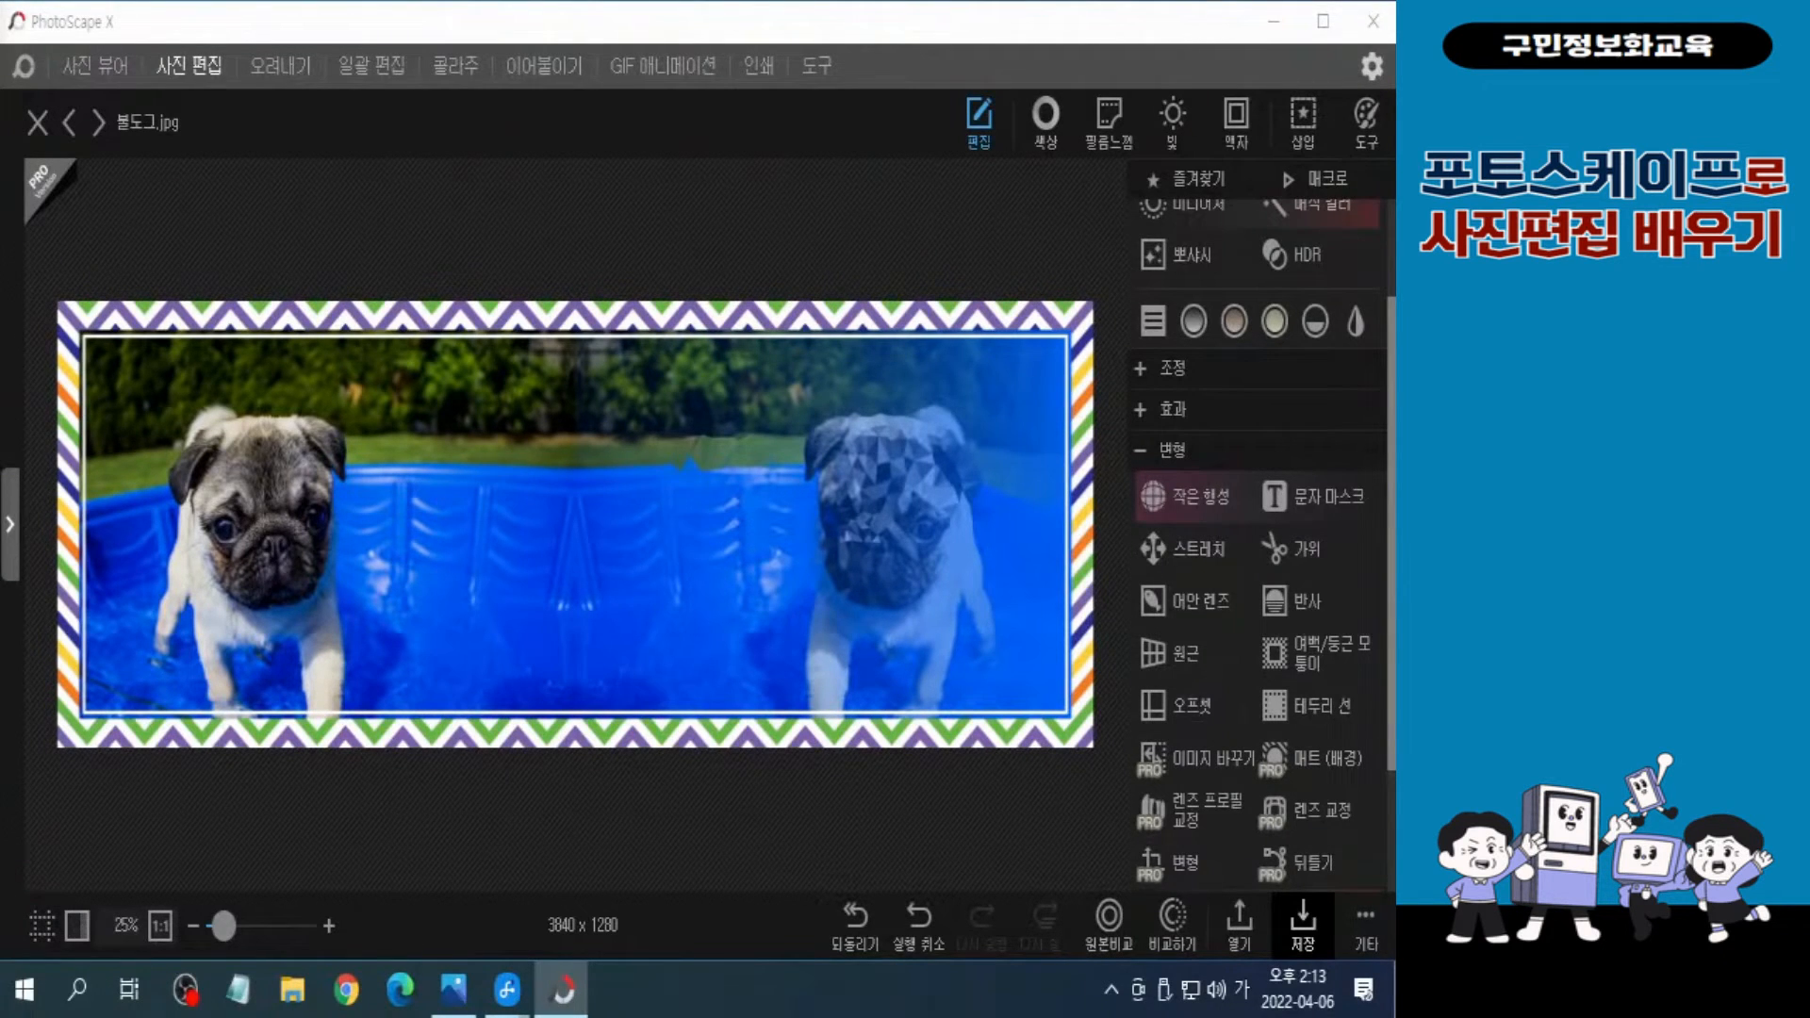
Step: Resize the framed photo to a width of 966 px with the aspect ratio kept
{"action": "scroll", "coordinate": [1282, 481], "scroll_direction": "up", "scroll_amount": 2}
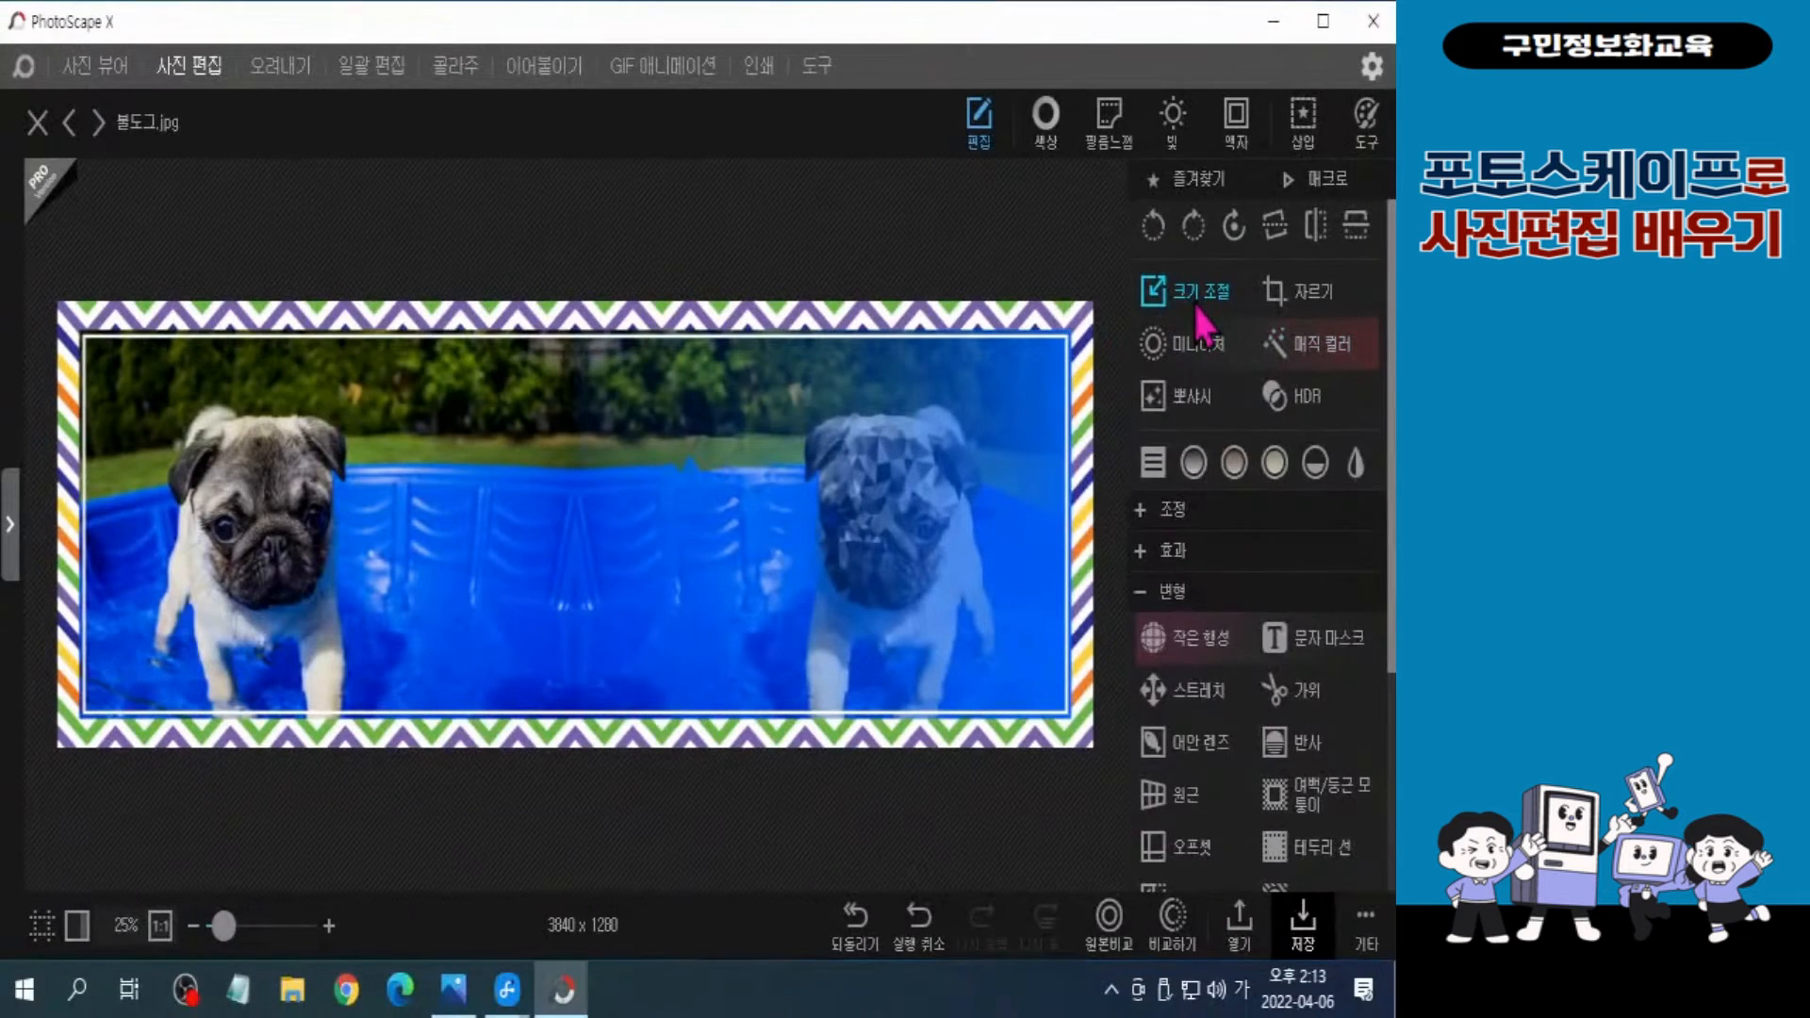
{"action": "left_click", "coordinate": [1198, 294]}
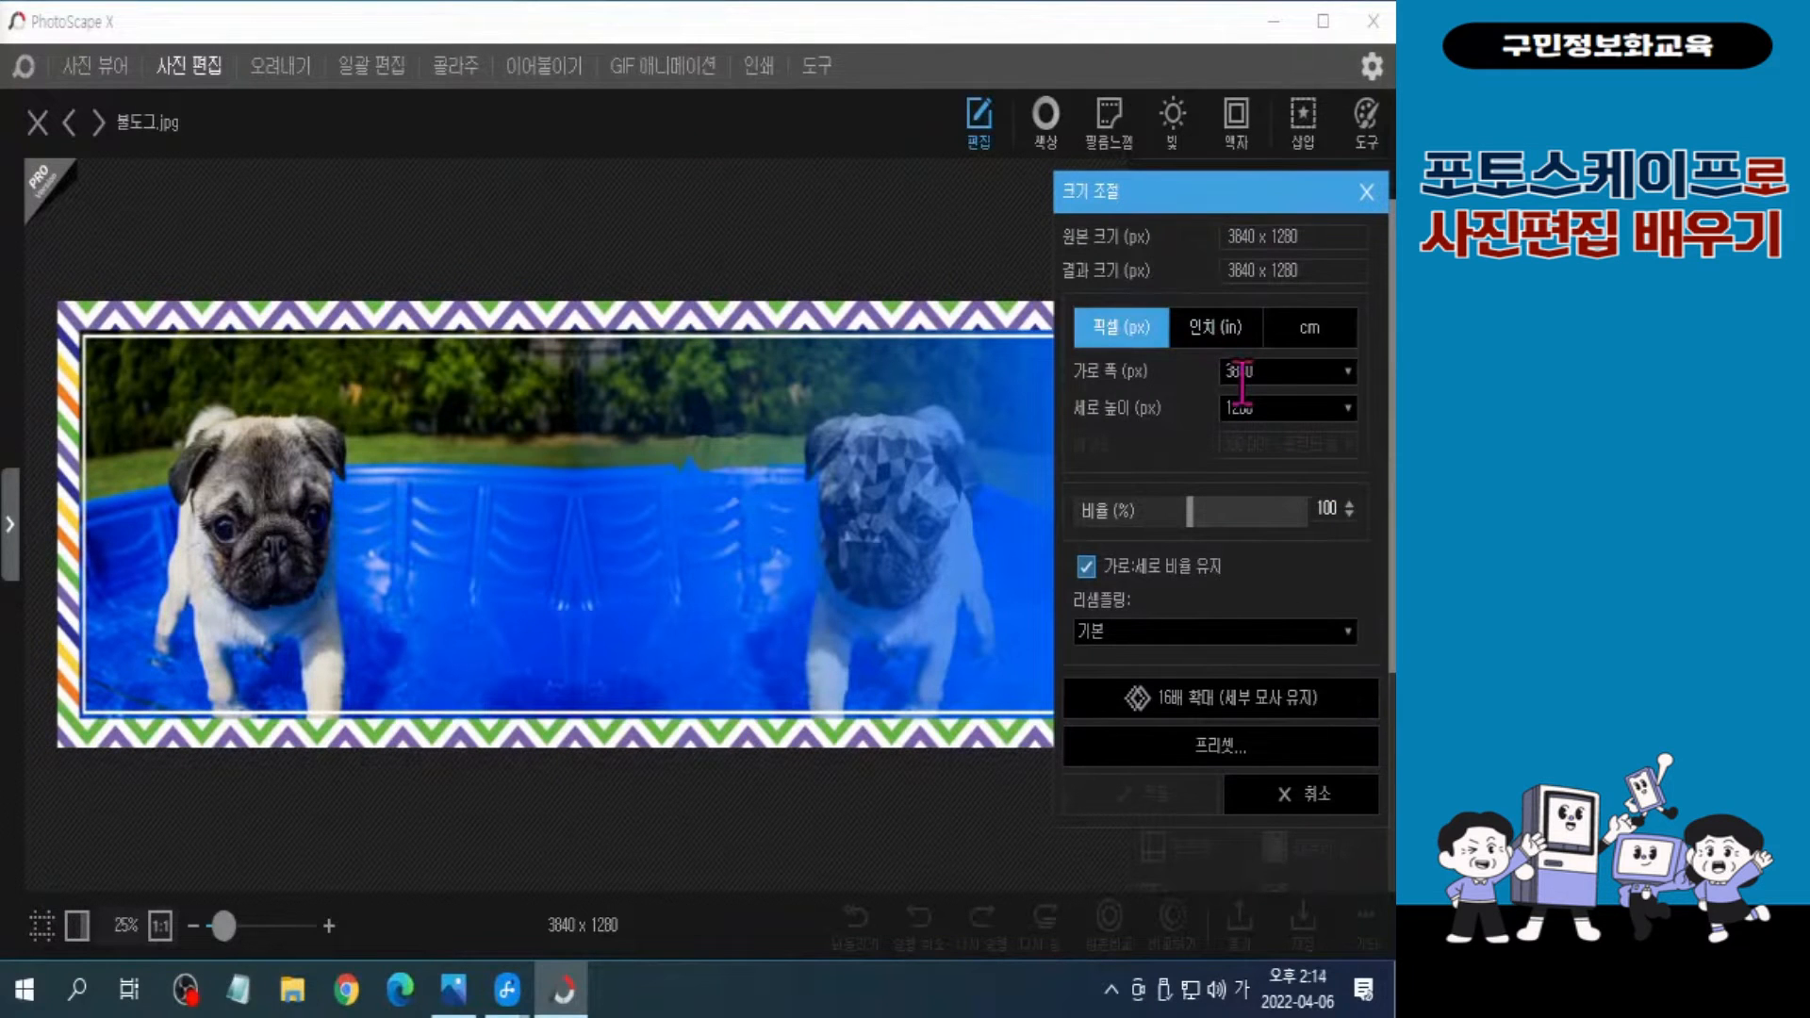
{"action": "left_click", "coordinate": [1276, 370]}
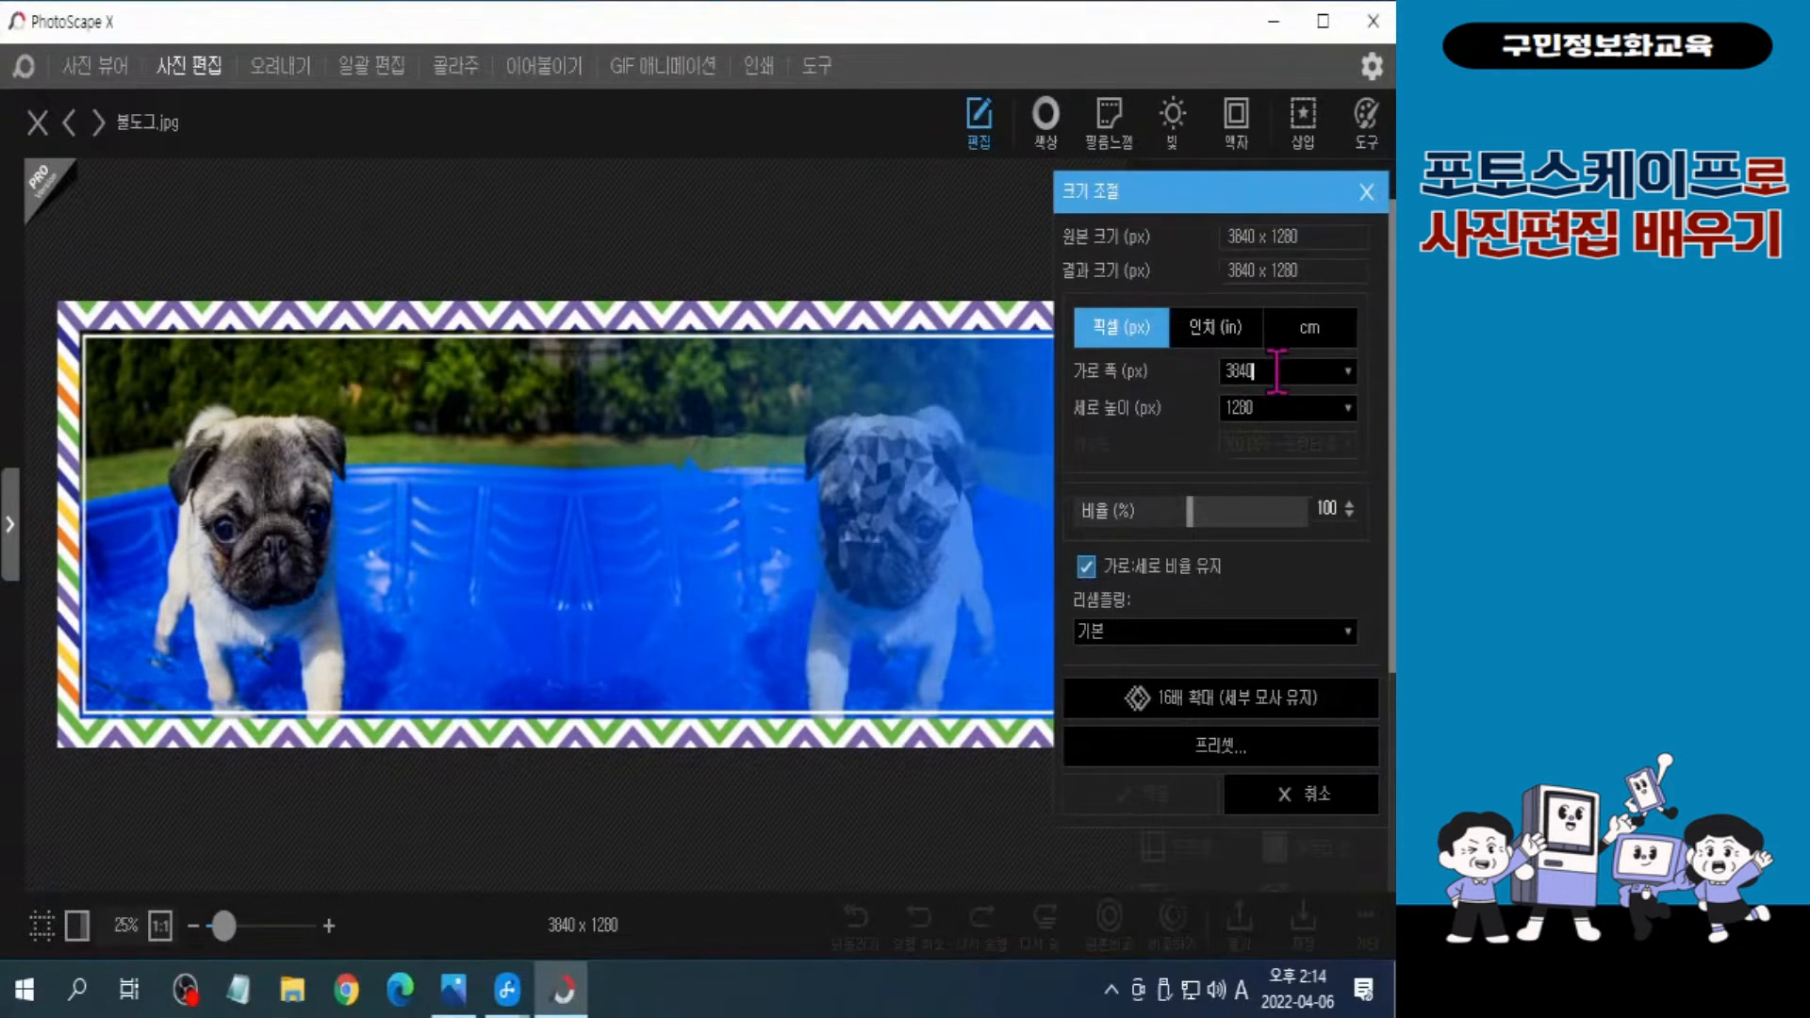
{"action": "key", "text": "BackSpace"}
{"action": "key", "text": "BackSpace"}
{"action": "key", "text": "BackSpace"}
{"action": "key", "text": "BackSpace"}
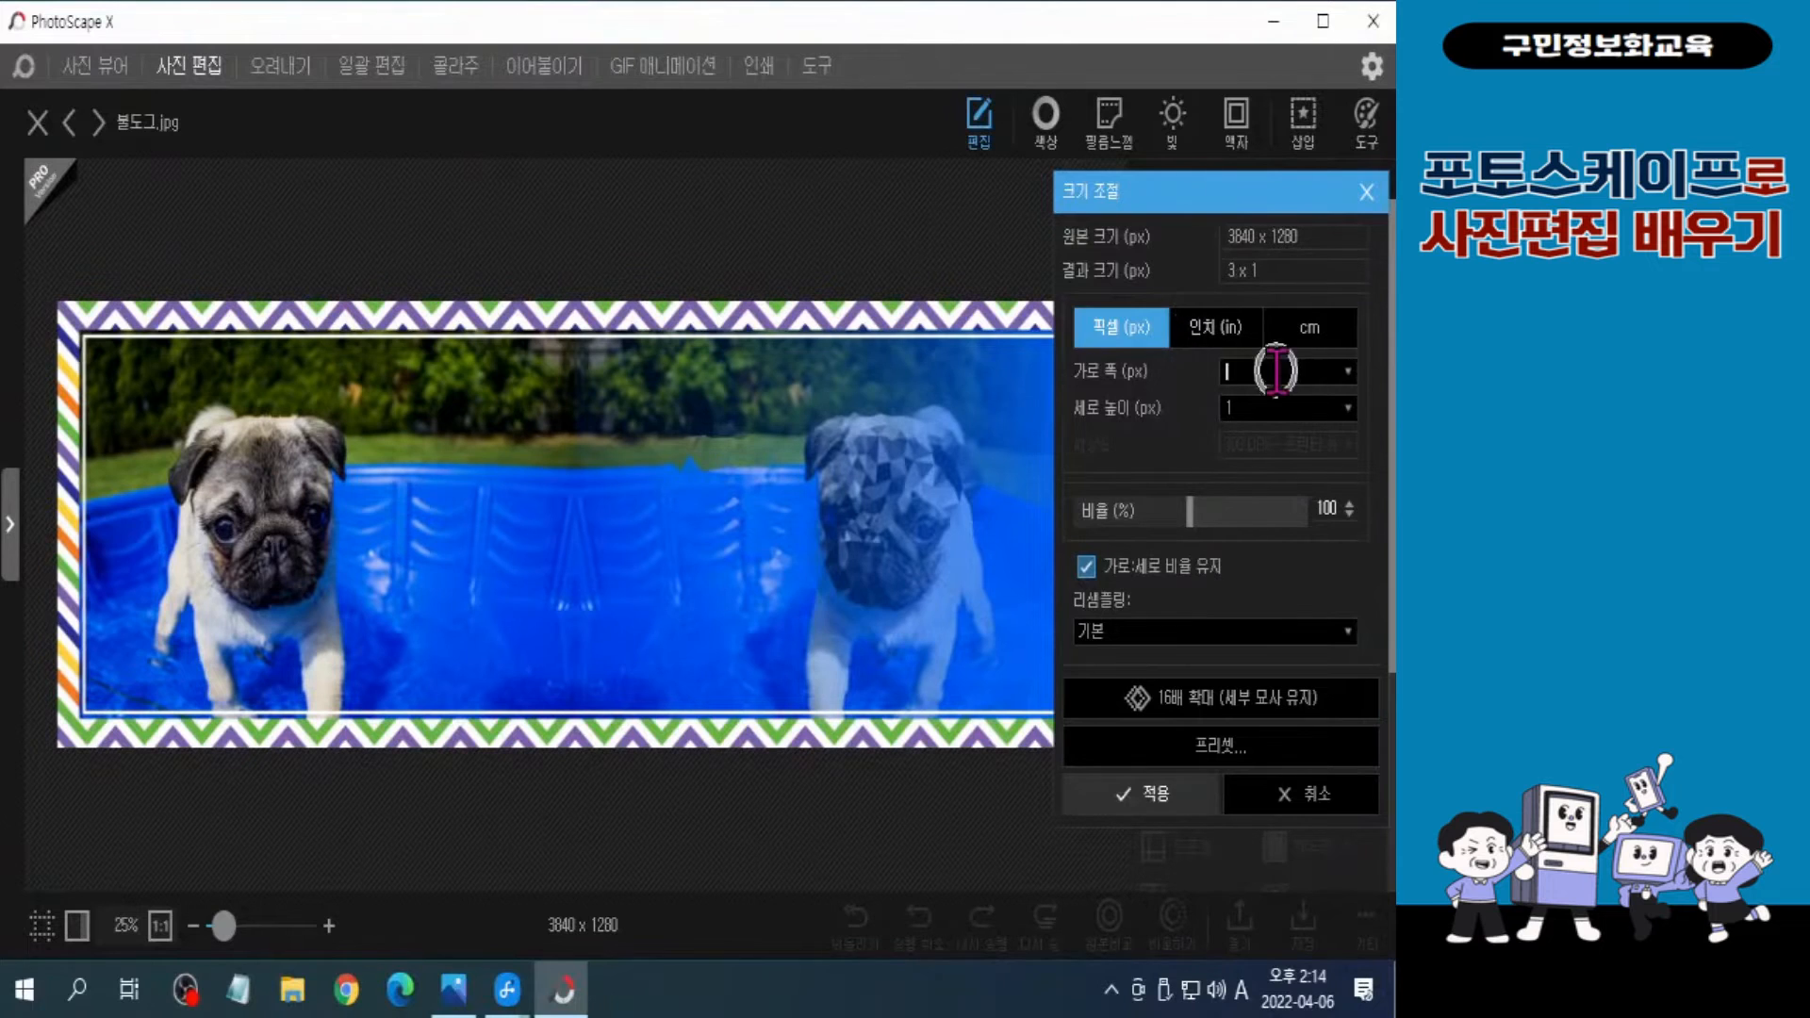
{"action": "type", "text": "966"}
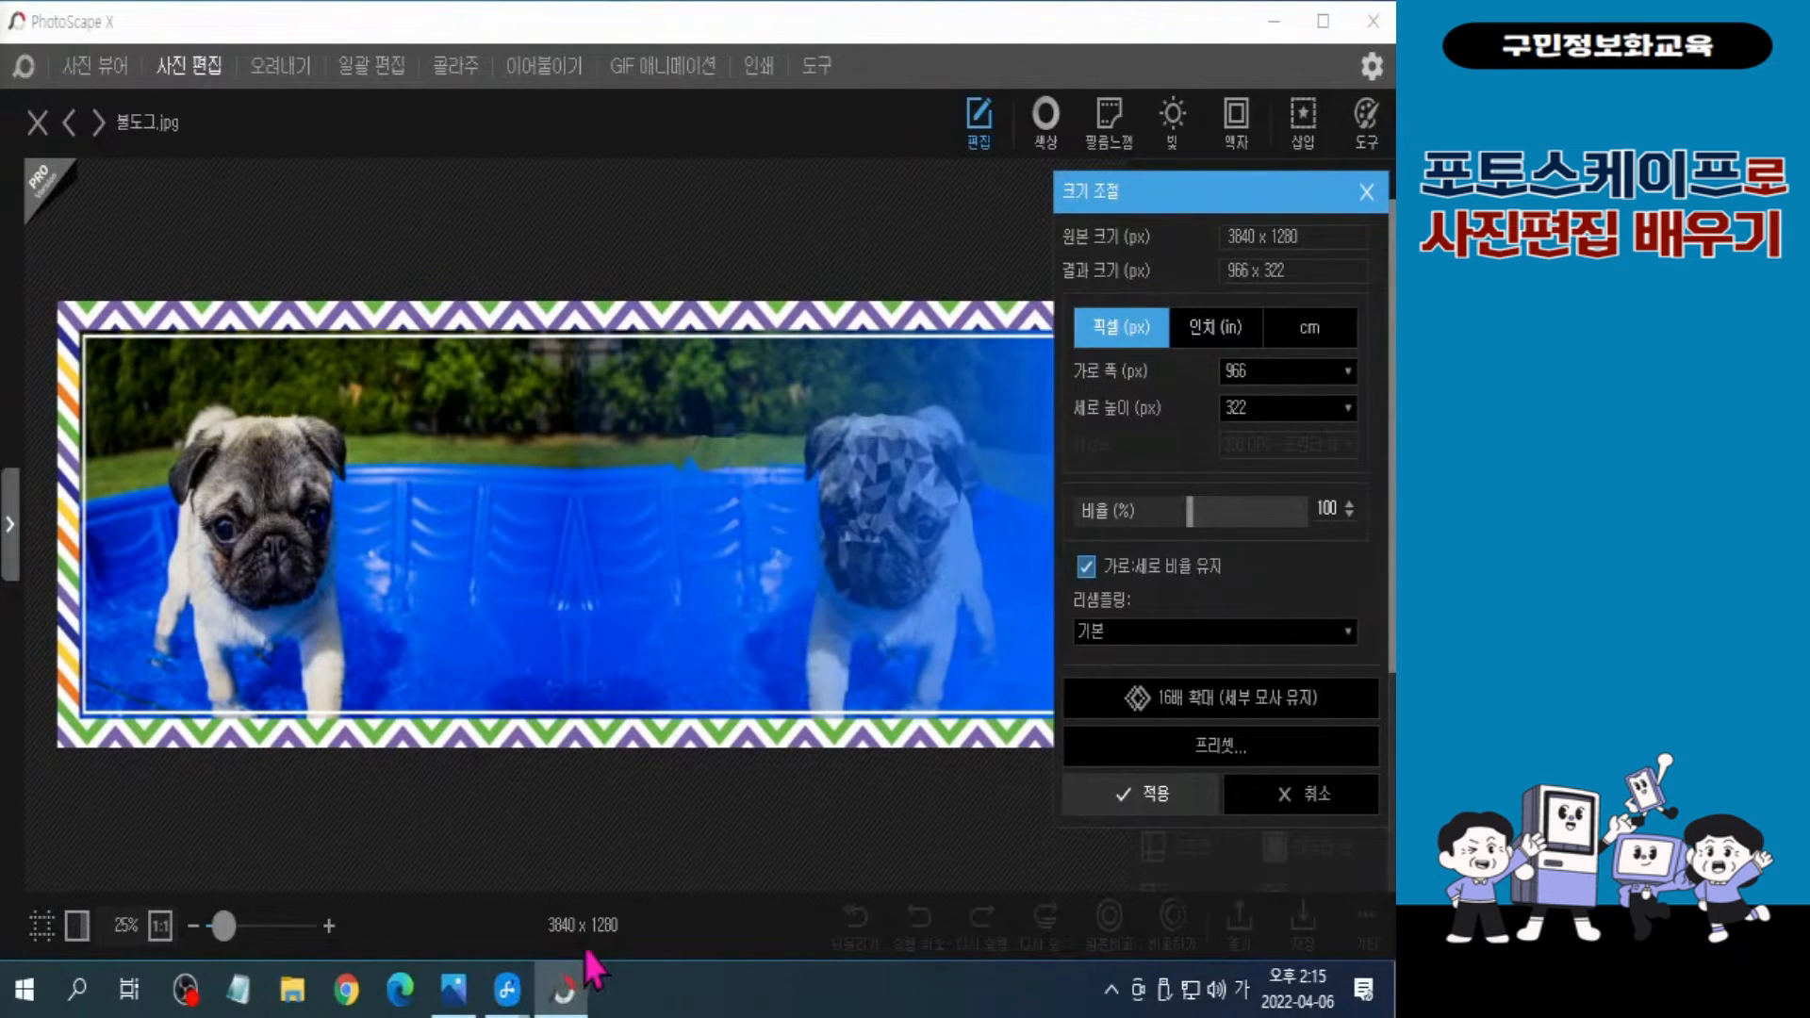
{"action": "left_click", "coordinate": [1137, 804]}
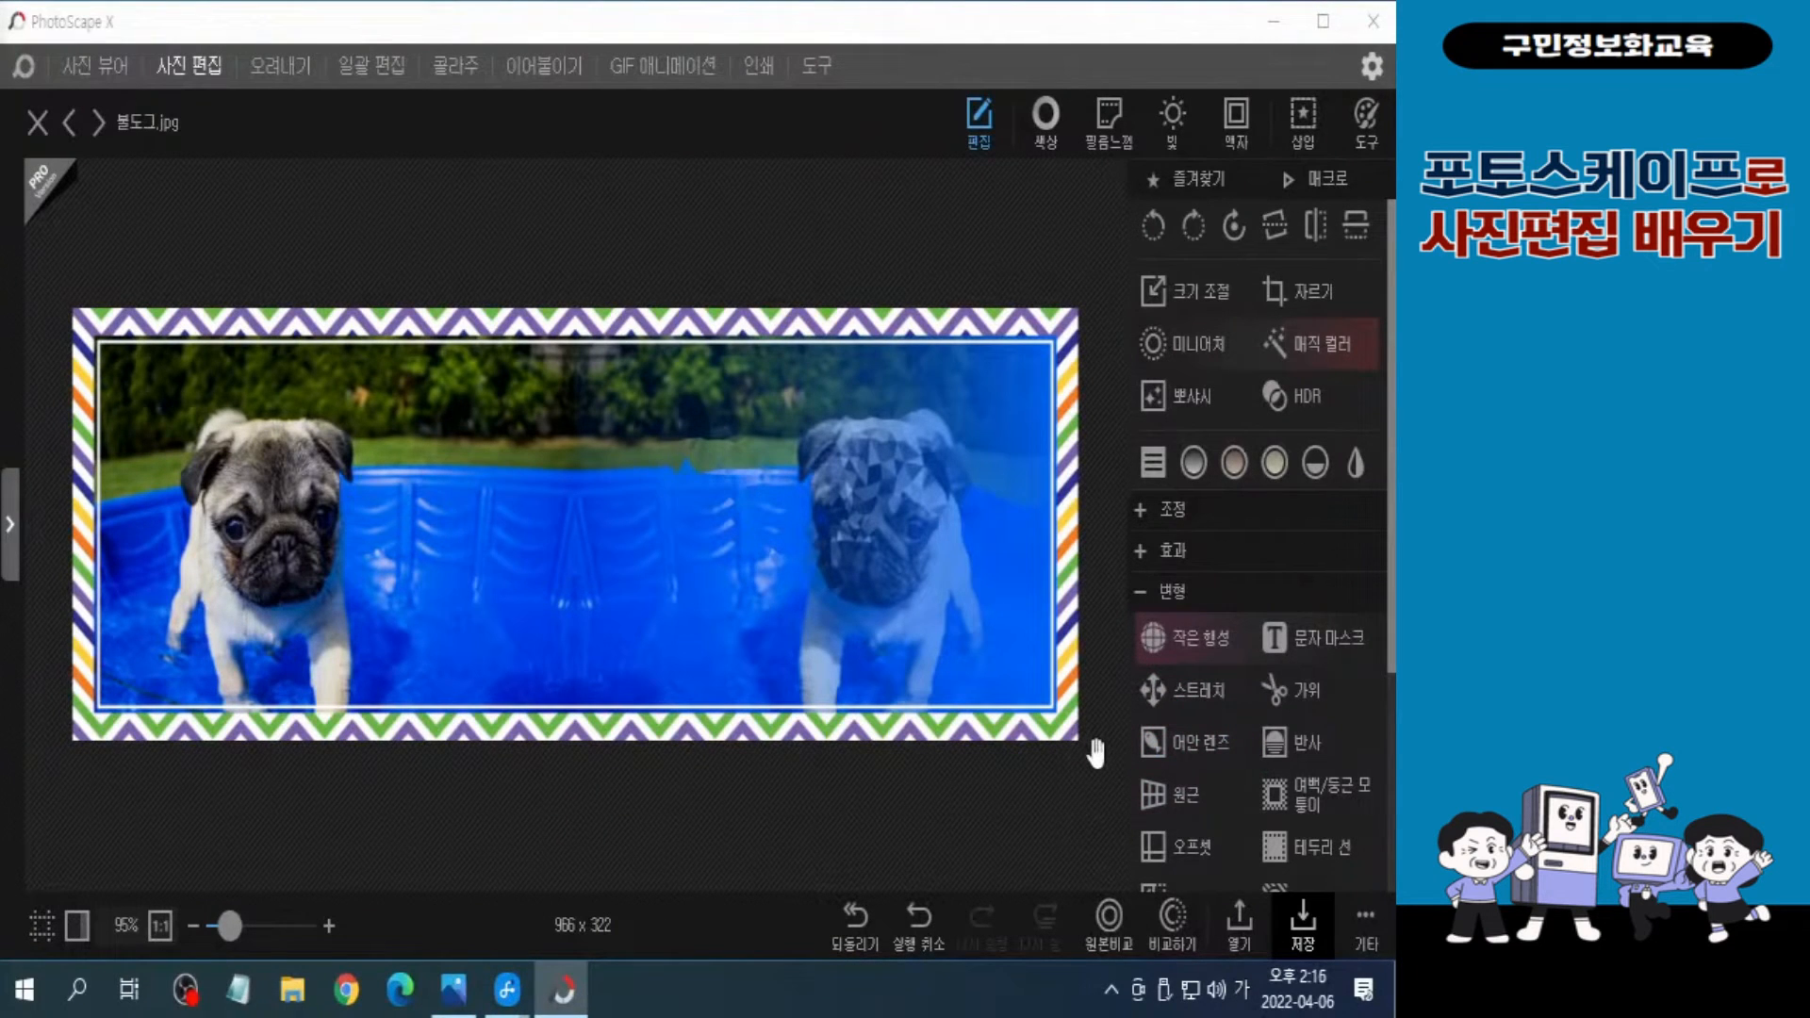
Step: Save the photo under the new name 불도그 완성 as a JPEG in the 3장 folder and close the program
{"action": "left_click", "coordinate": [1367, 943]}
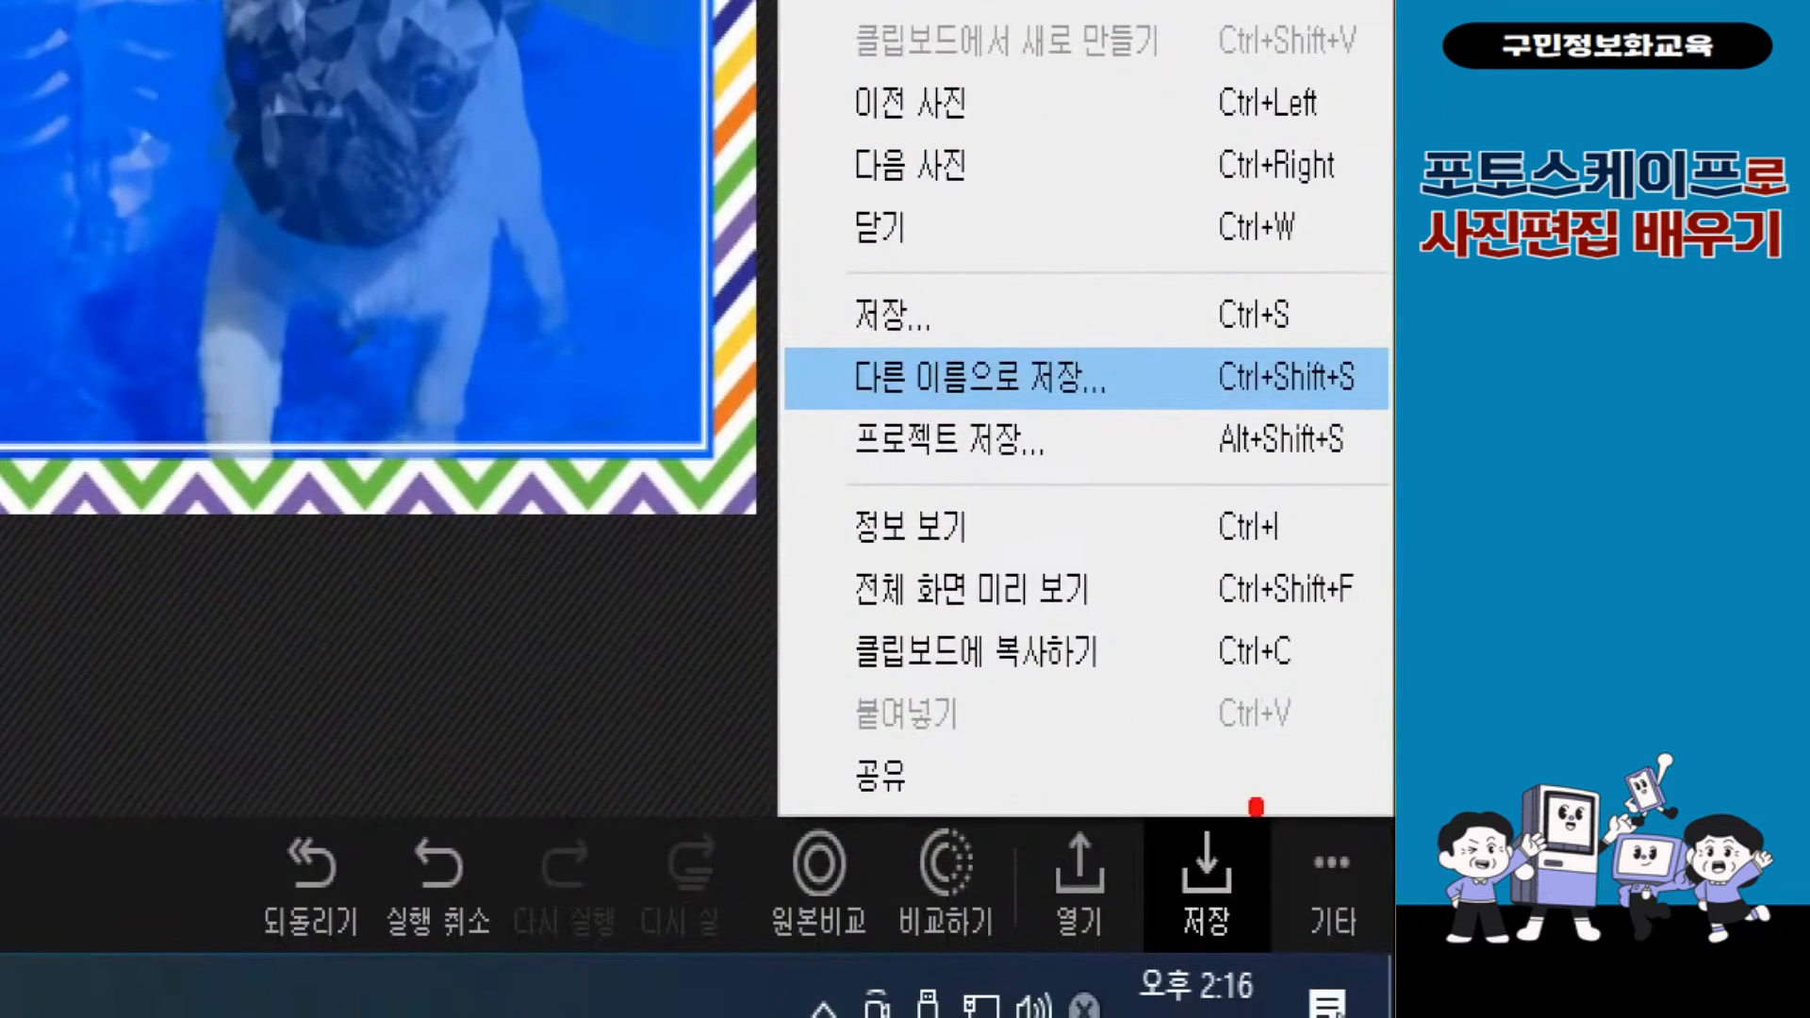
{"action": "left_click", "coordinate": [980, 386]}
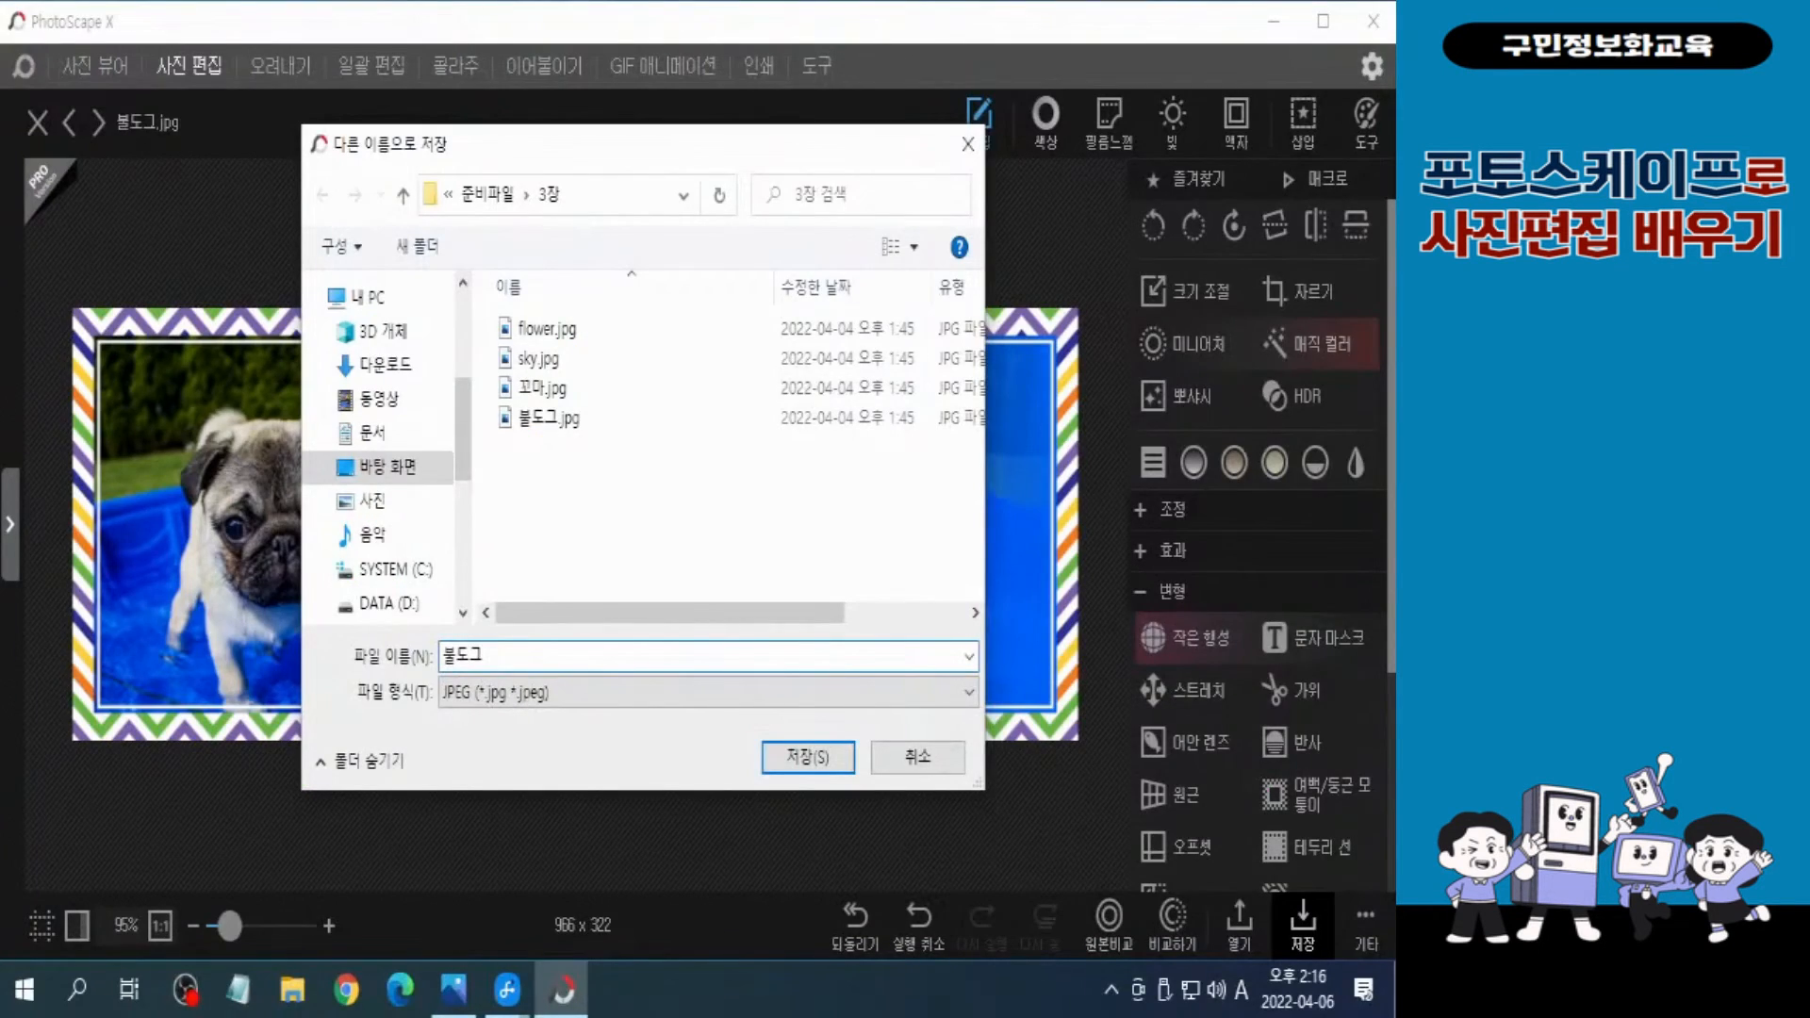
{"action": "key", "text": "Hangul"}
{"action": "type", "text": "완성"}
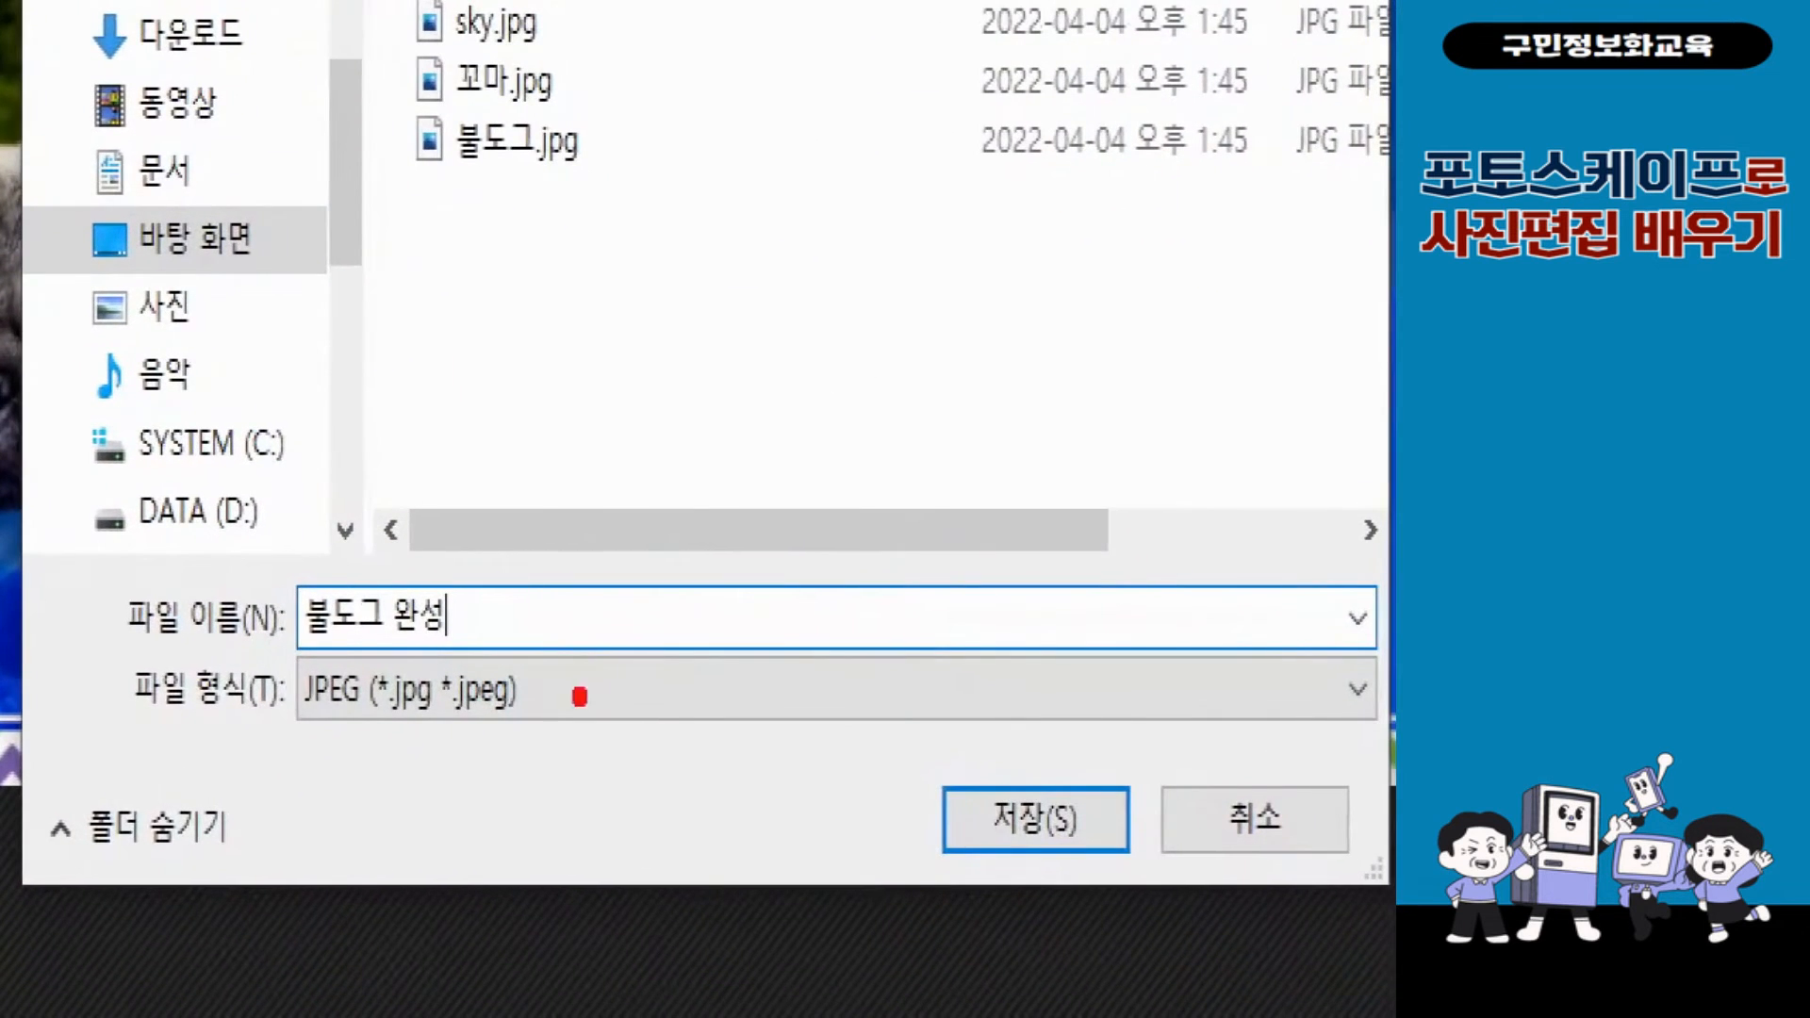
{"action": "mouse_move", "coordinate": [263, 559]}
{"action": "left_mouse_down"}
{"action": "mouse_move", "coordinate": [553, 700]}
{"action": "mouse_move", "coordinate": [553, 673]}
{"action": "left_mouse_up"}
{"action": "left_click_drag", "start_coordinate": [898, 741], "coordinate": [1167, 903]}
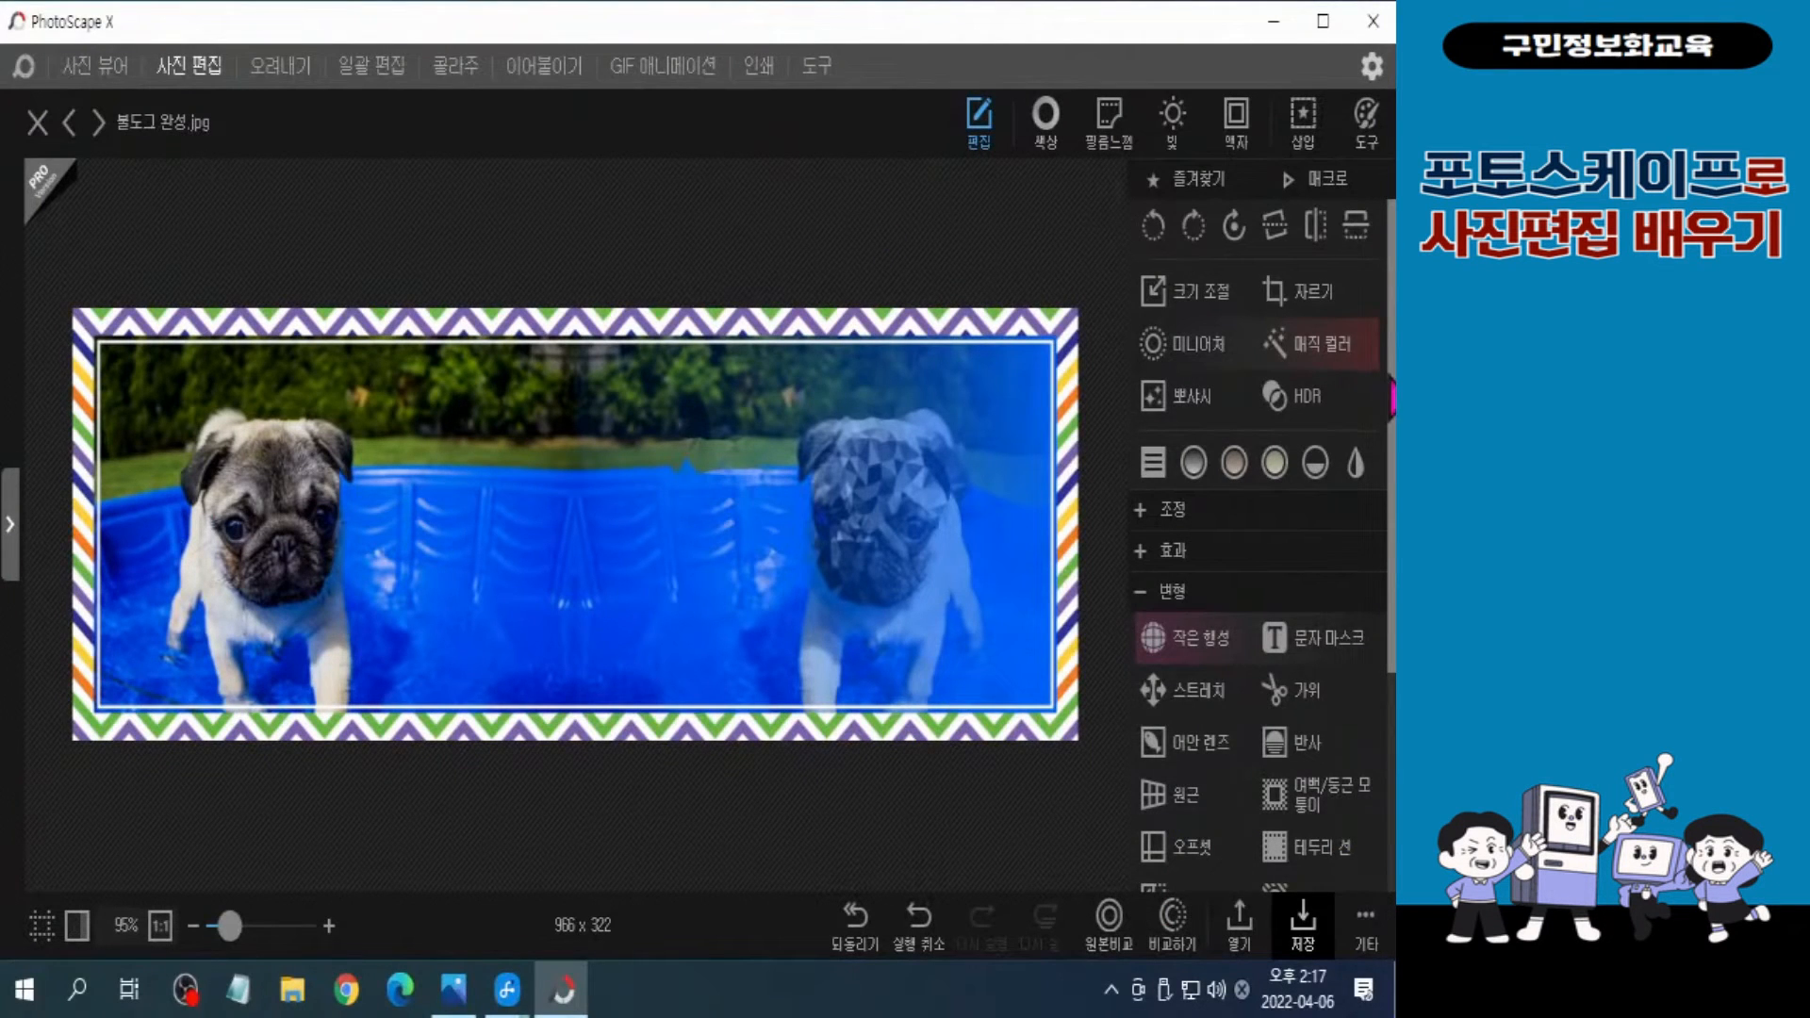
{"action": "left_click", "coordinate": [1375, 21]}
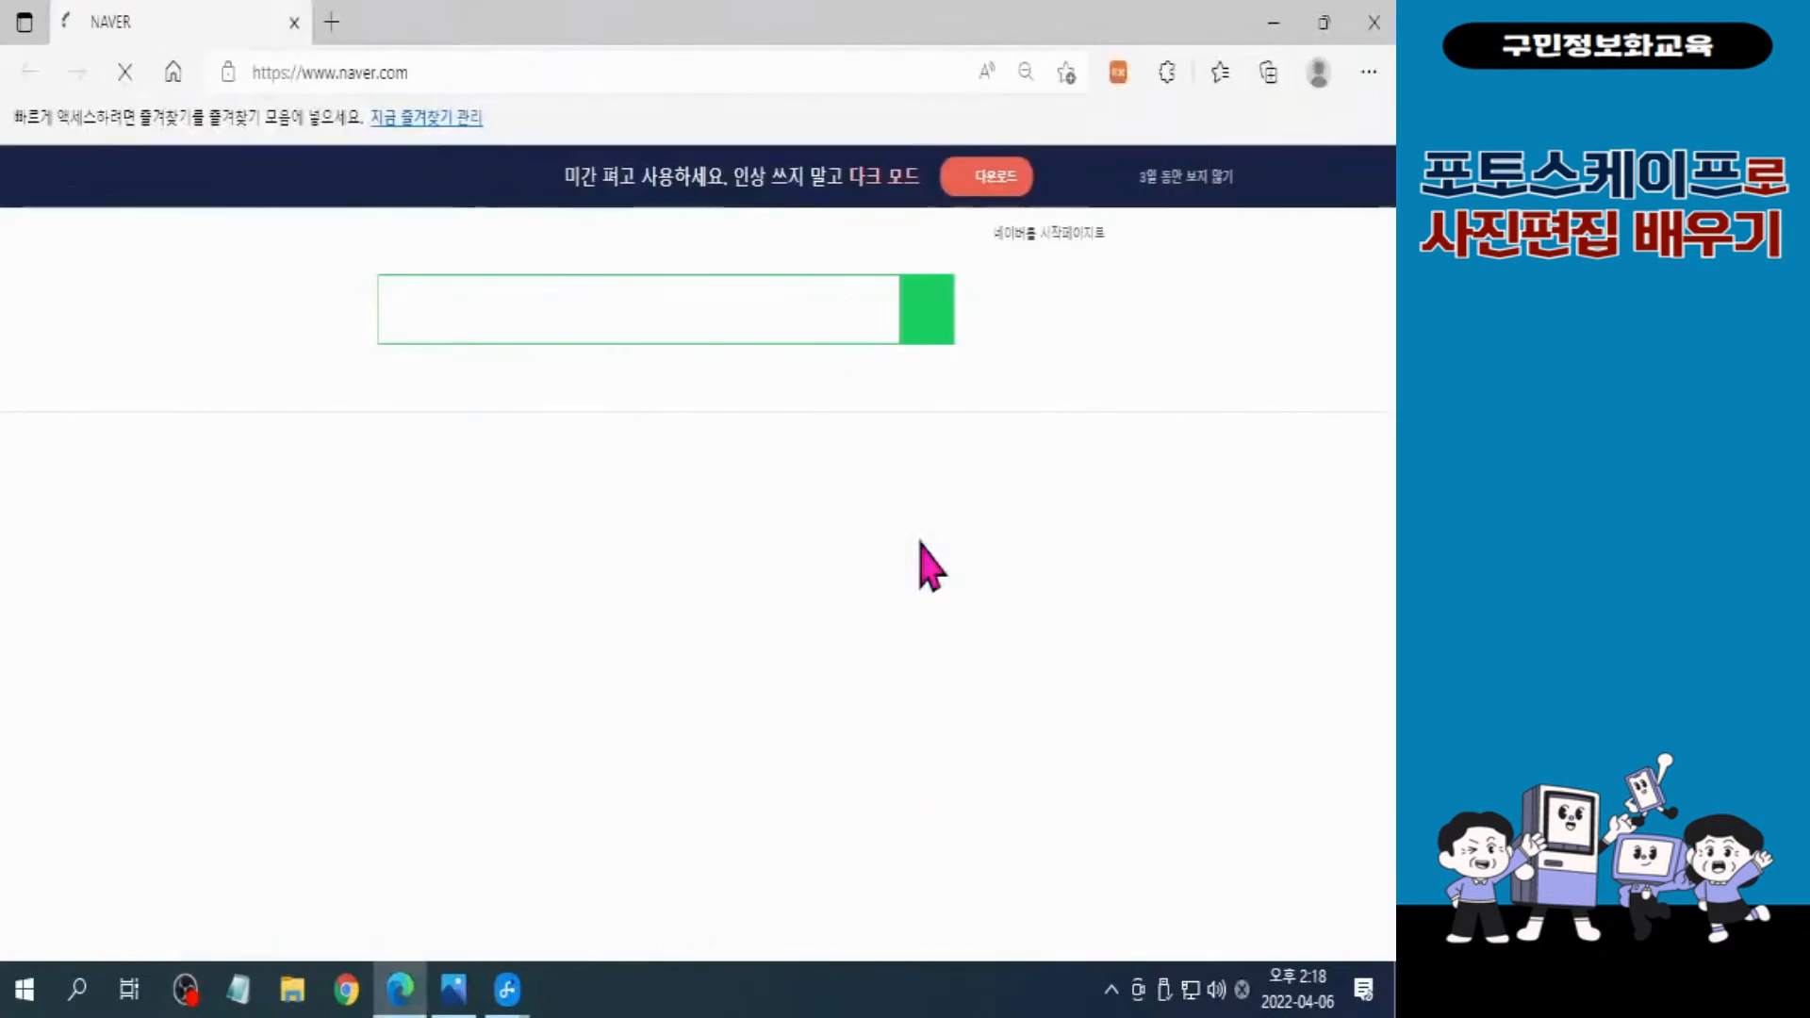
Step: Switch to Microsoft Edge, open a Naver blog post about 침산공원 and examine the blog's title banner
{"action": "left_click", "coordinate": [267, 446]}
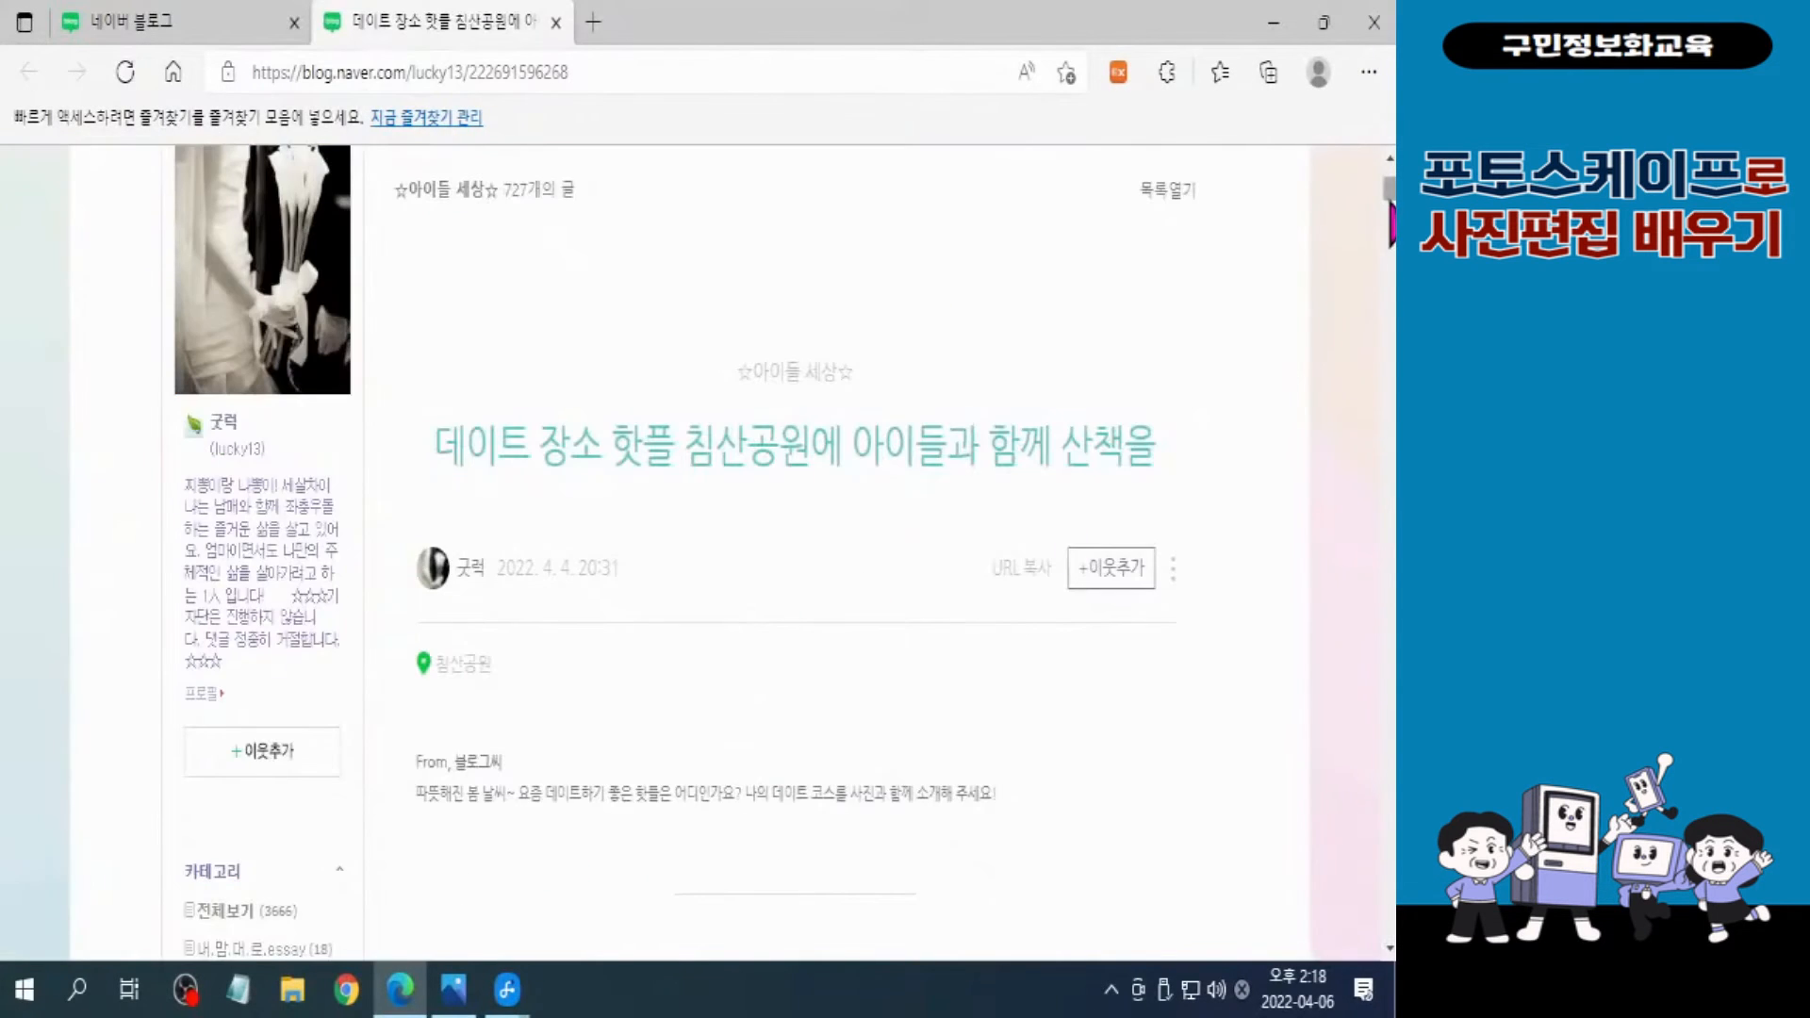
{"action": "scroll", "coordinate": [779, 557], "scroll_direction": "up", "scroll_amount": 4}
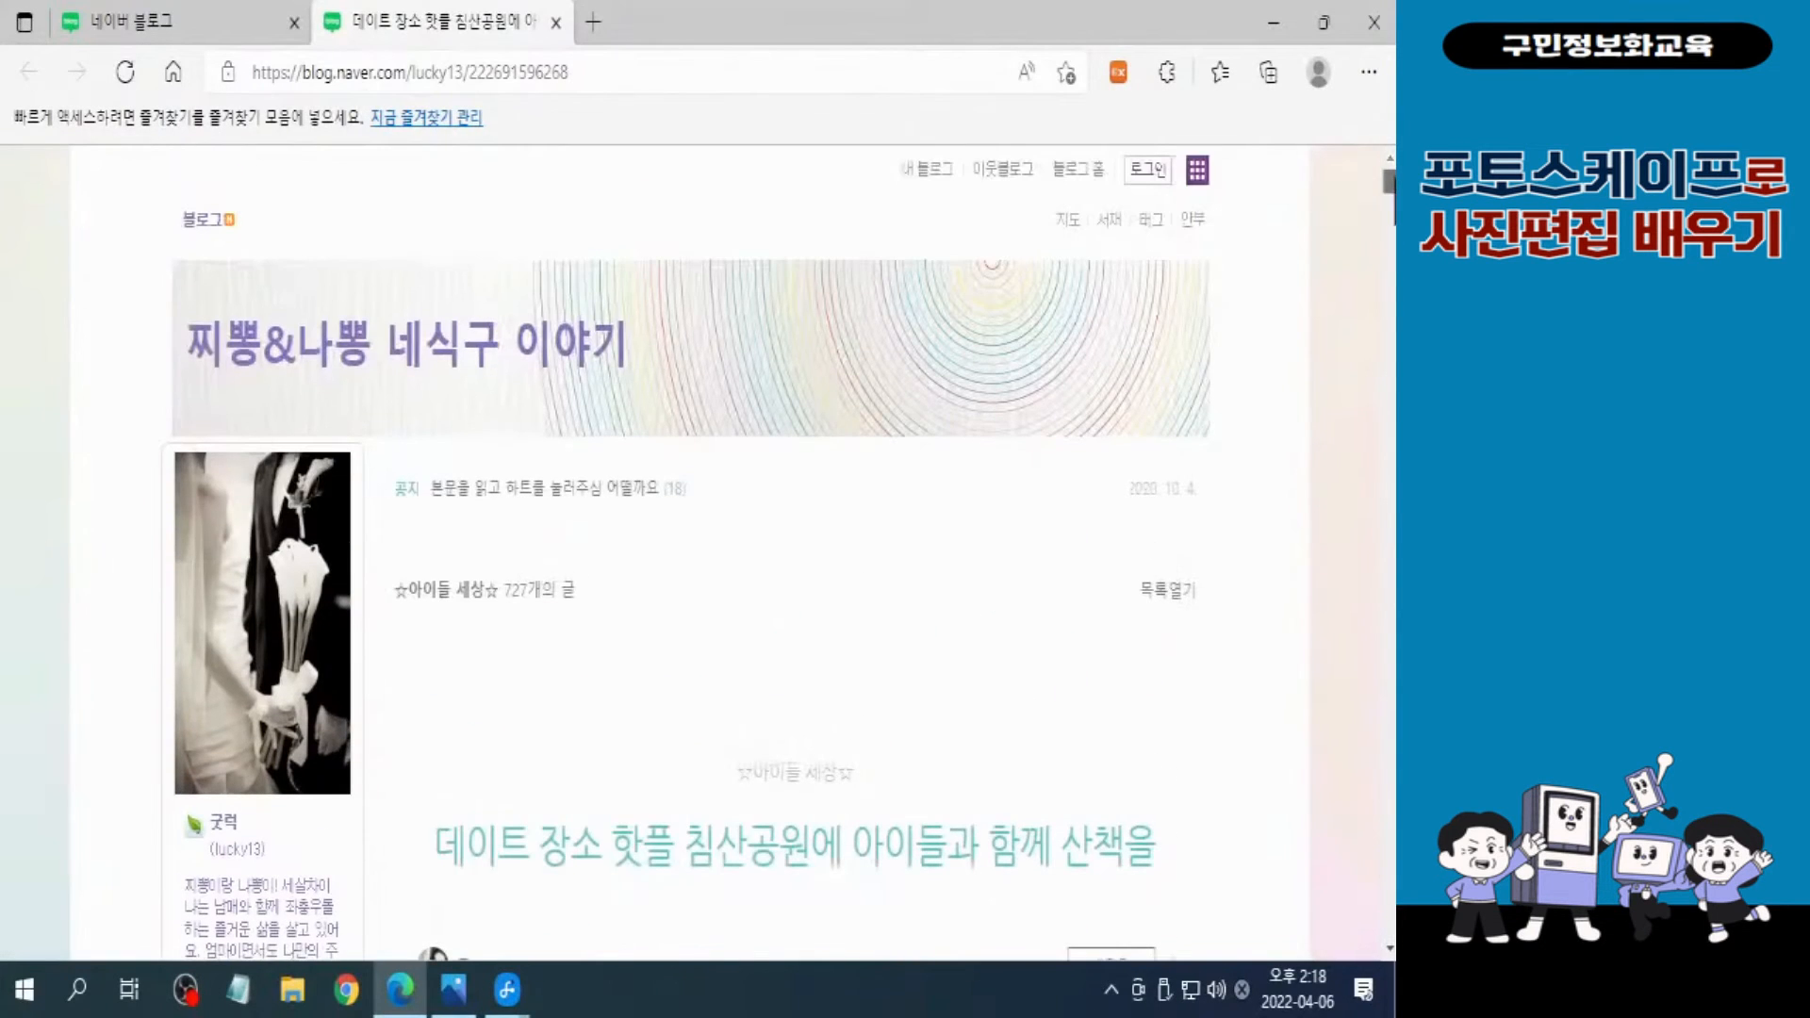
{"action": "key", "text": "ctrl+2"}
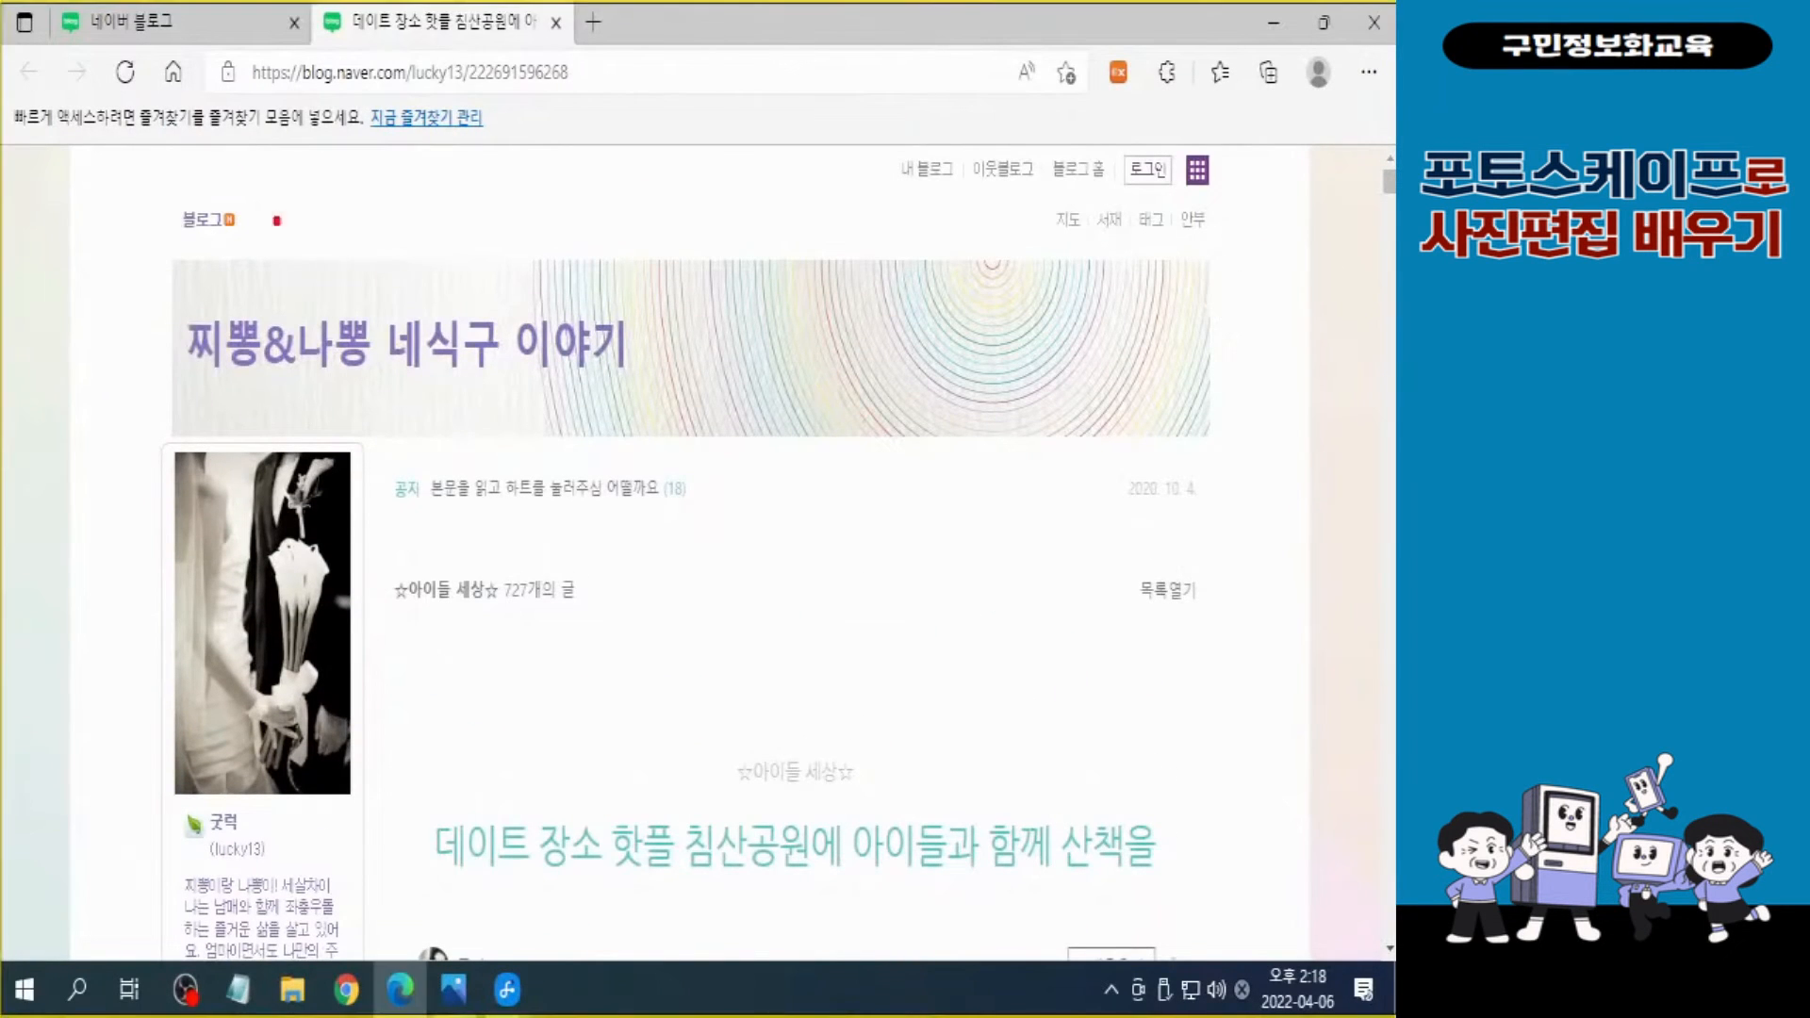
Step: Outline the full area of the purple-titled blog's banner to study its extent and close that blog post
{"action": "mouse_move", "coordinate": [160, 253]}
{"action": "left_mouse_down"}
{"action": "mouse_move", "coordinate": [493, 513]}
{"action": "mouse_move", "coordinate": [1230, 444]}
{"action": "left_mouse_up"}
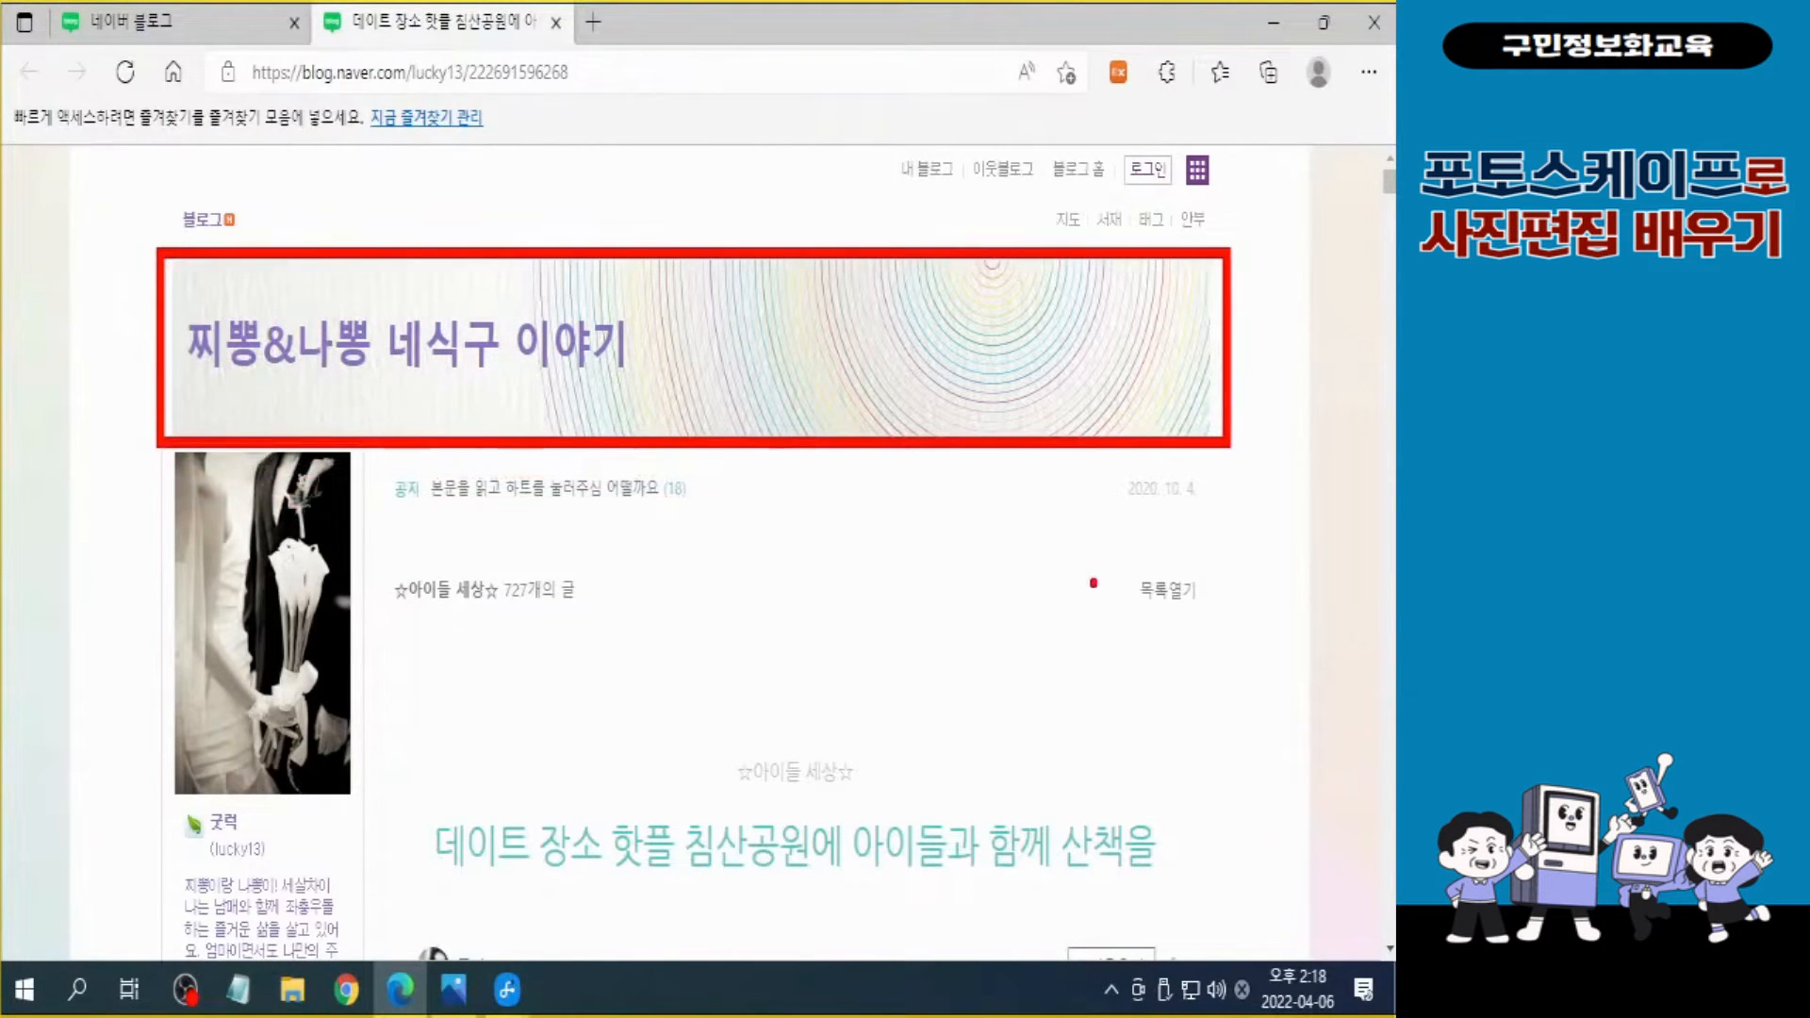
{"action": "key", "text": "Escape"}
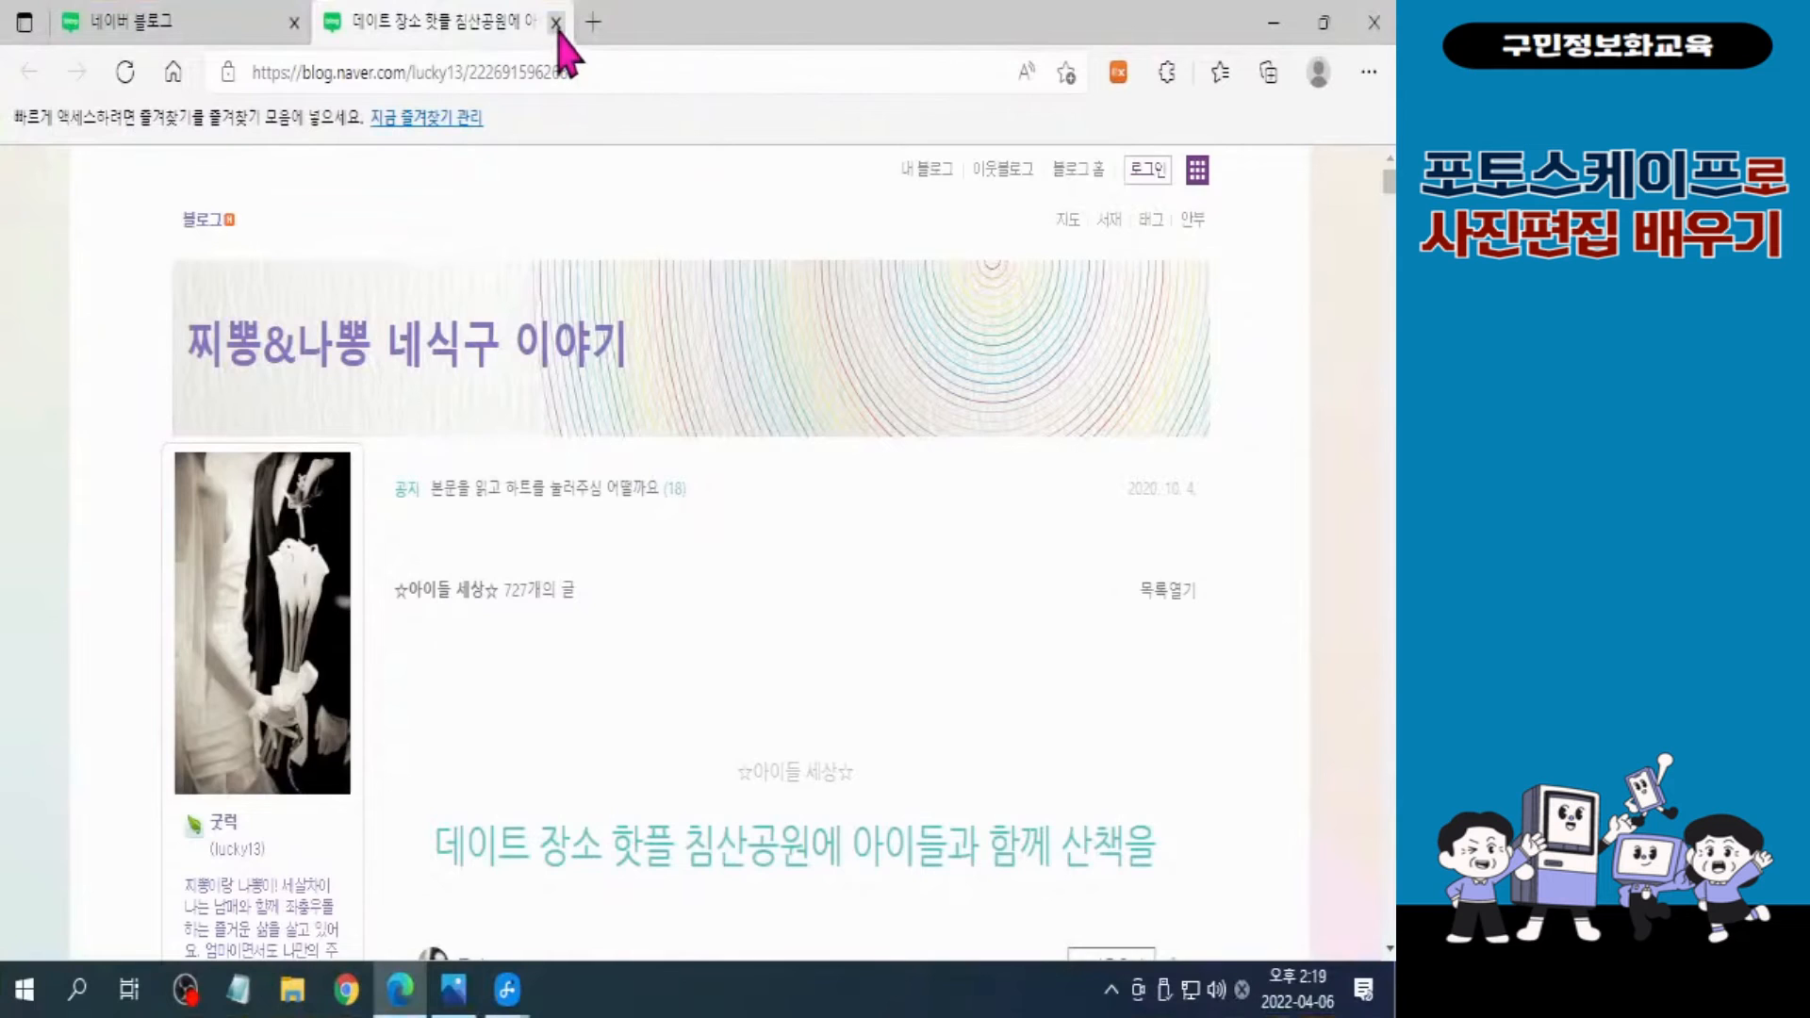
{"action": "left_click", "coordinate": [557, 22]}
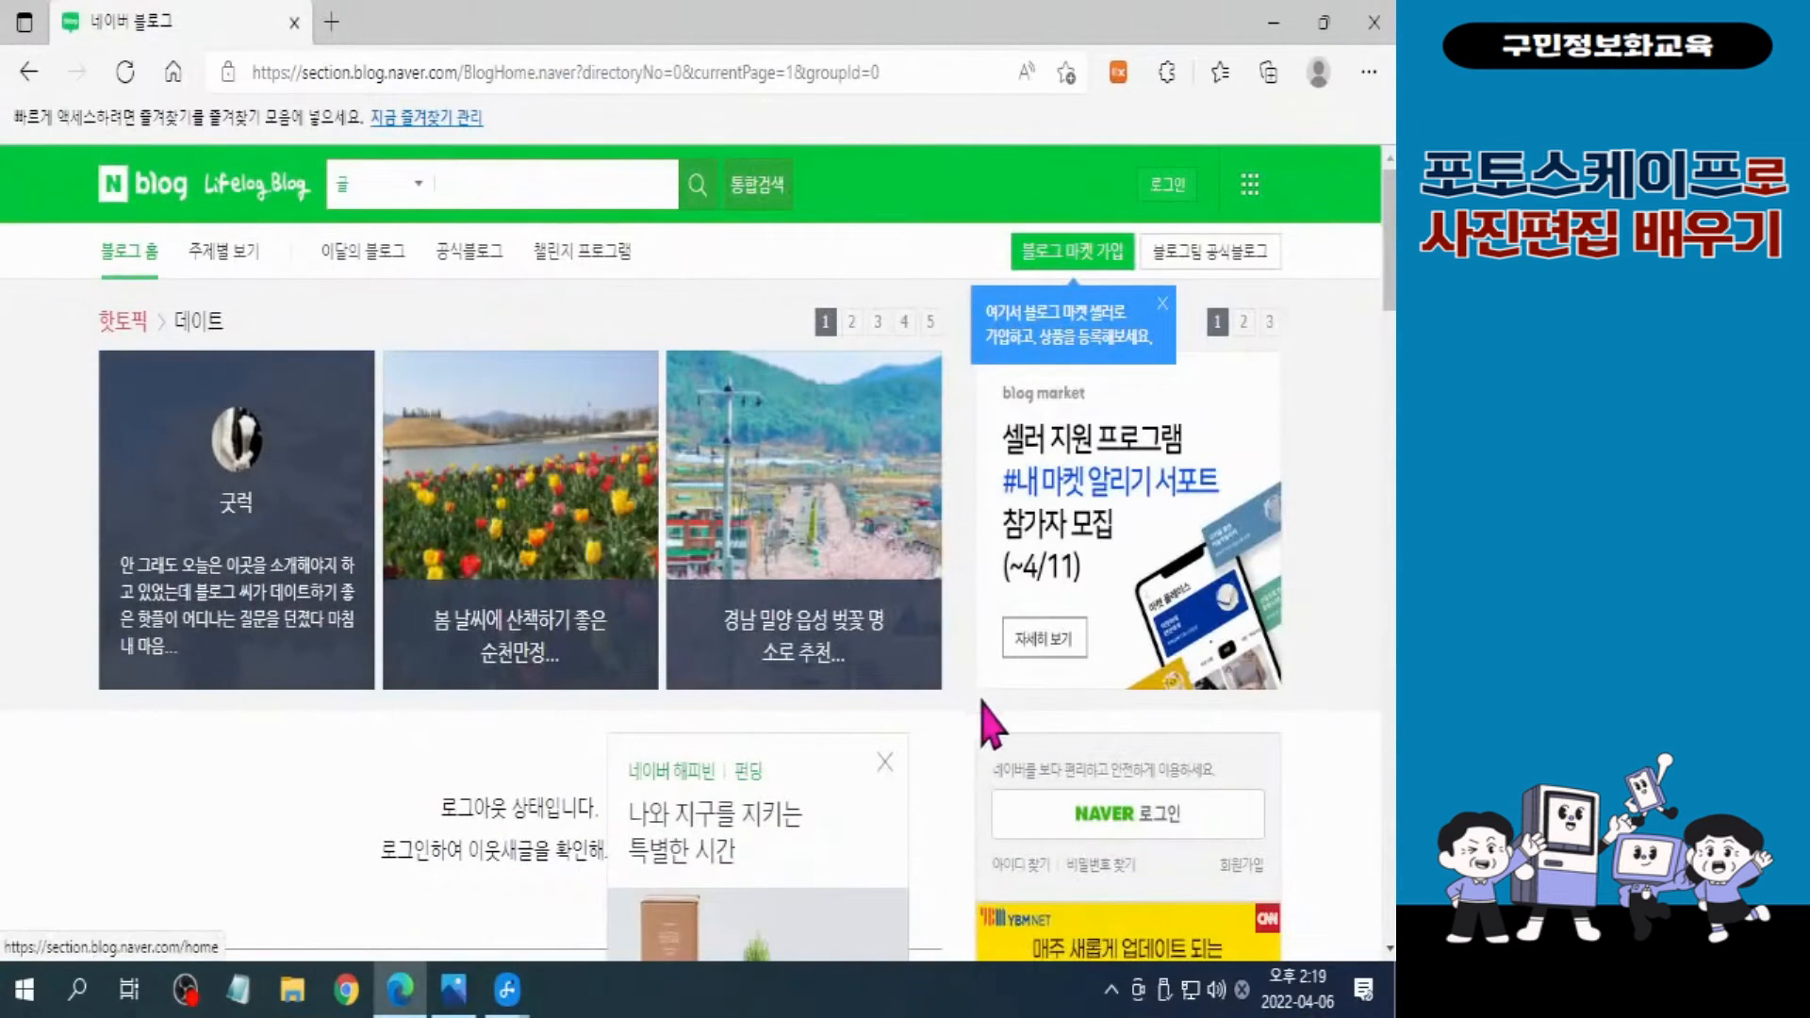
Step: Open the 밀양 읍성 벚꽃 post from the 핫토픽 section, examine the blog's television-drawing banner area and close it
{"action": "left_click", "coordinate": [819, 478]}
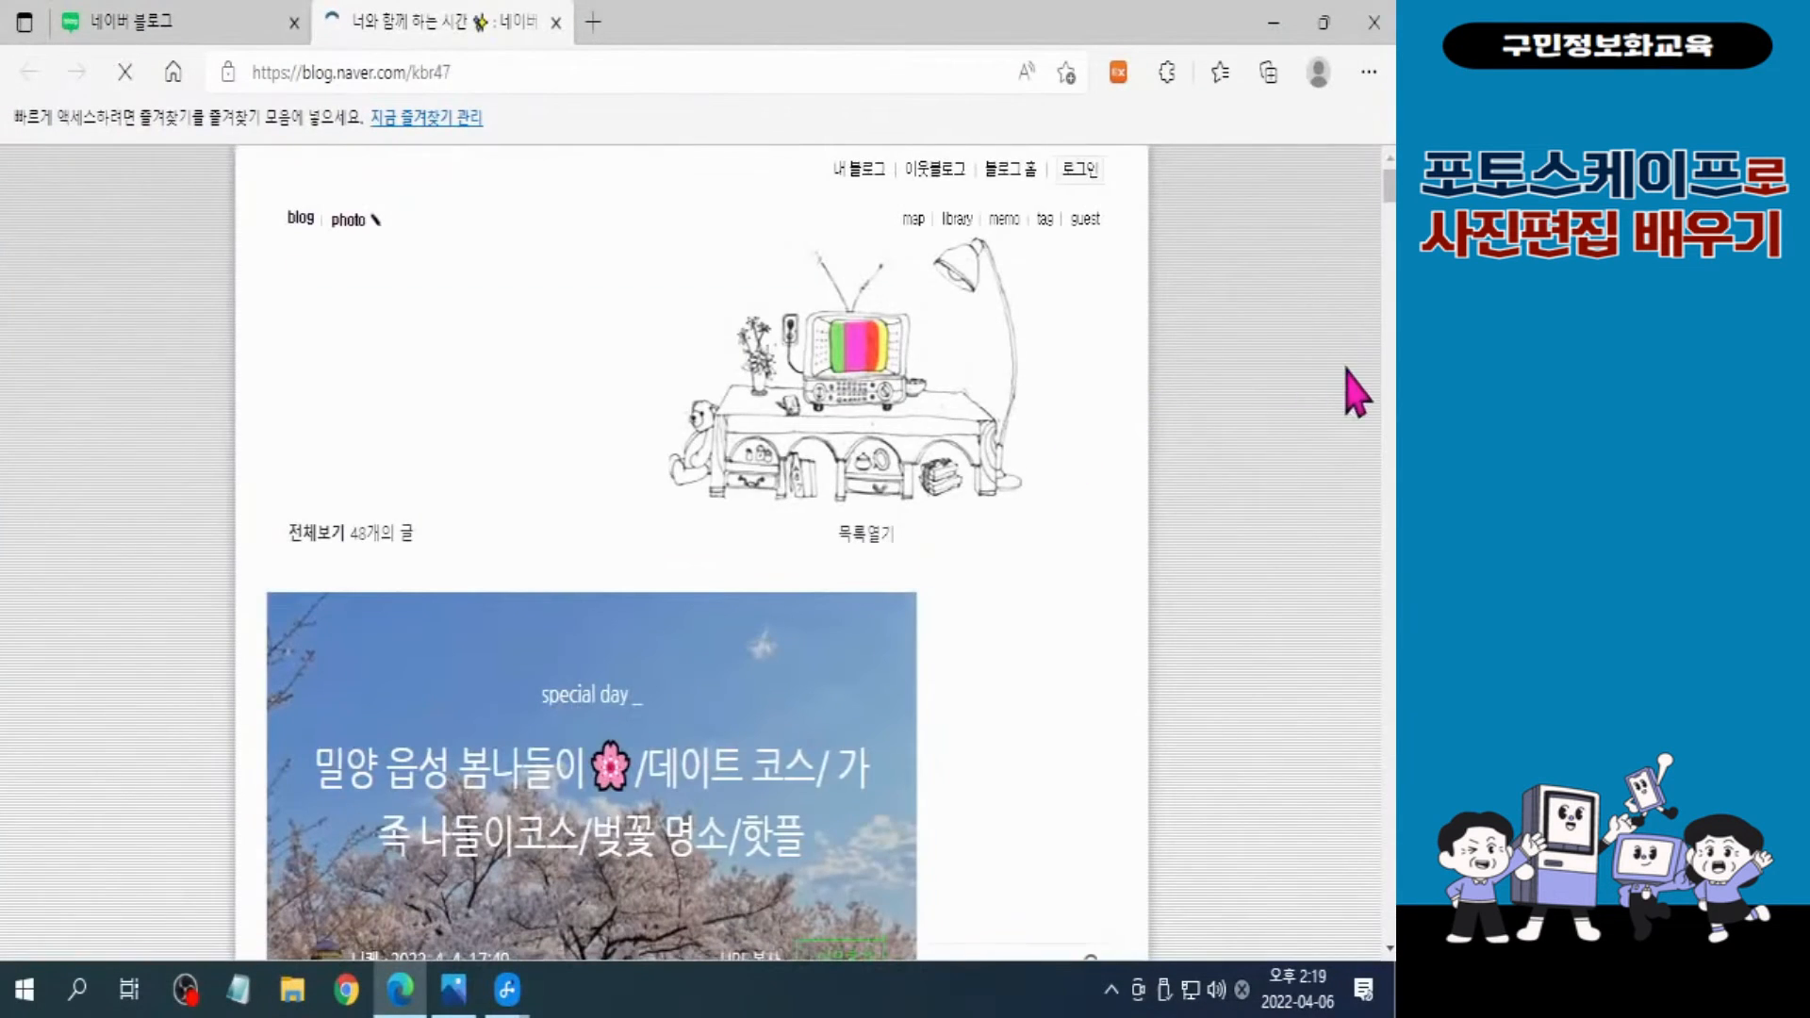
{"action": "scroll", "coordinate": [1240, 345], "scroll_direction": "down", "scroll_amount": 3}
{"action": "left_click_drag", "start_coordinate": [1387, 196], "coordinate": [1376, 171]}
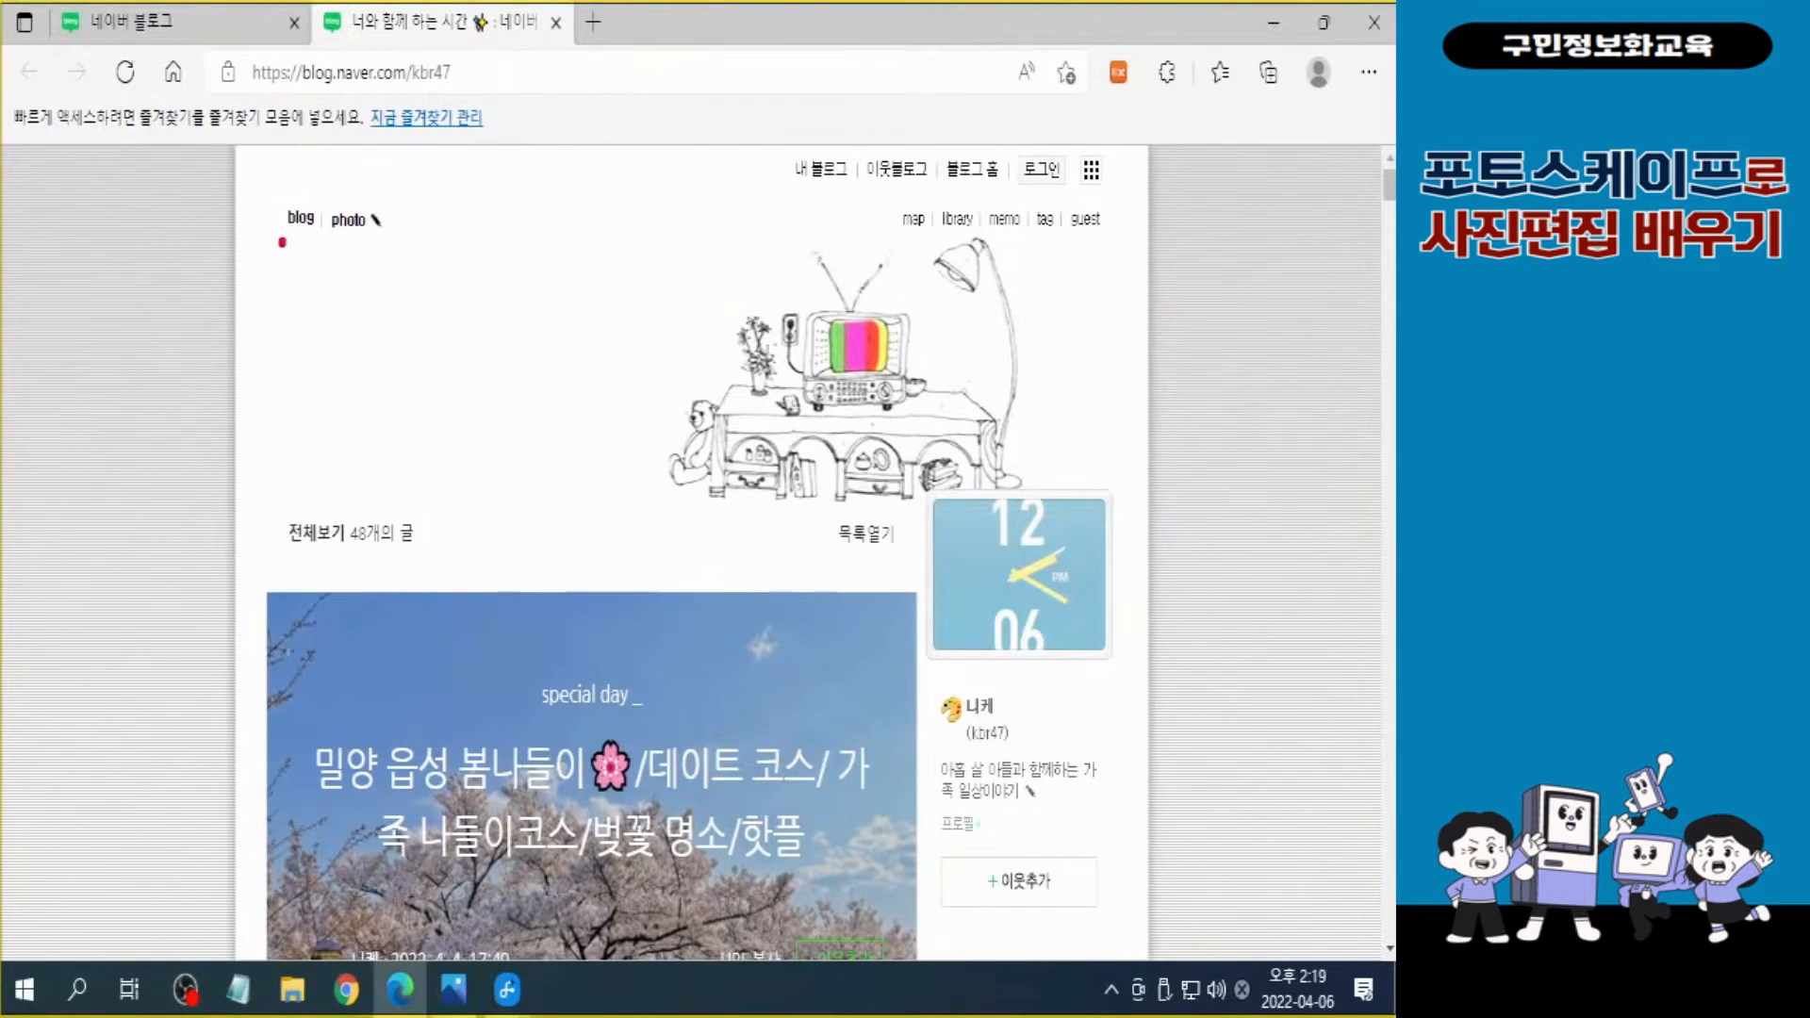
{"action": "mouse_move", "coordinate": [282, 242]}
{"action": "left_mouse_down"}
{"action": "mouse_move", "coordinate": [854, 514]}
{"action": "mouse_move", "coordinate": [1114, 513]}
{"action": "left_mouse_up"}
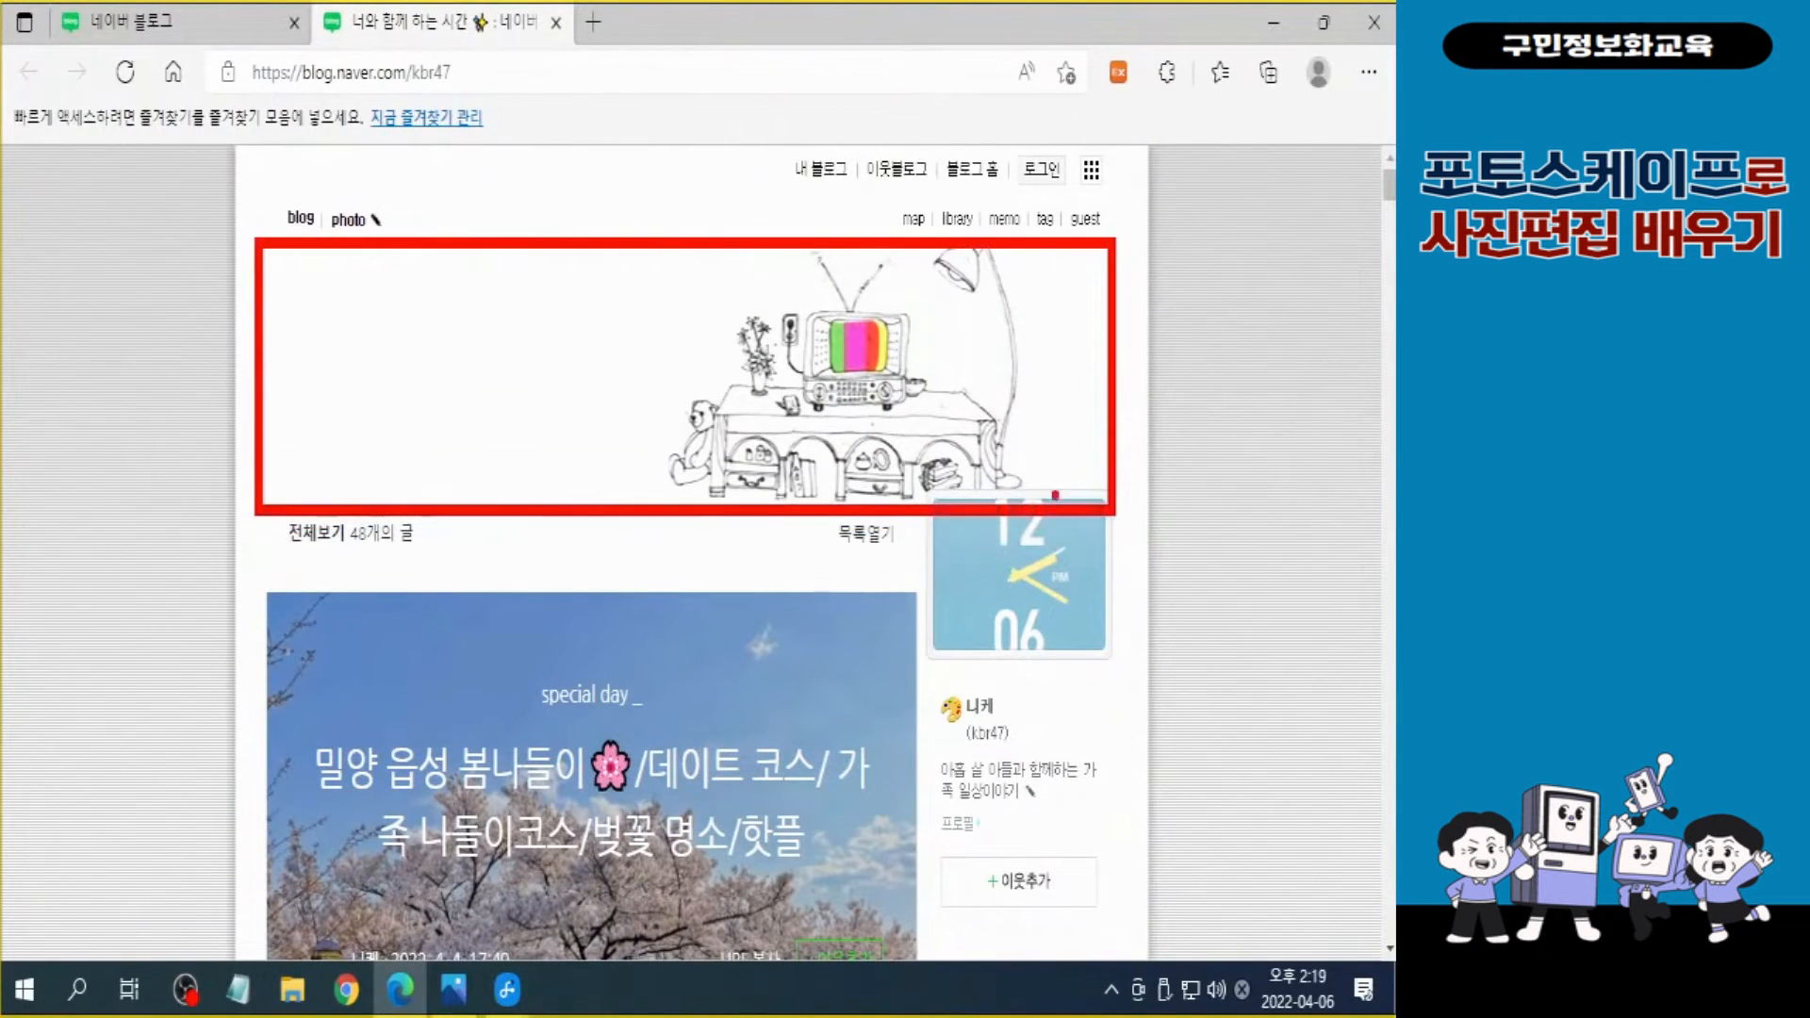
{"action": "key", "text": "ctrl+w"}
Step: Open the 이달의 블로그 listing and examine the title designs of 향기로운 그림책방 and 다락방, closing each blog
{"action": "scroll", "coordinate": [760, 679], "scroll_direction": "down", "scroll_amount": 10}
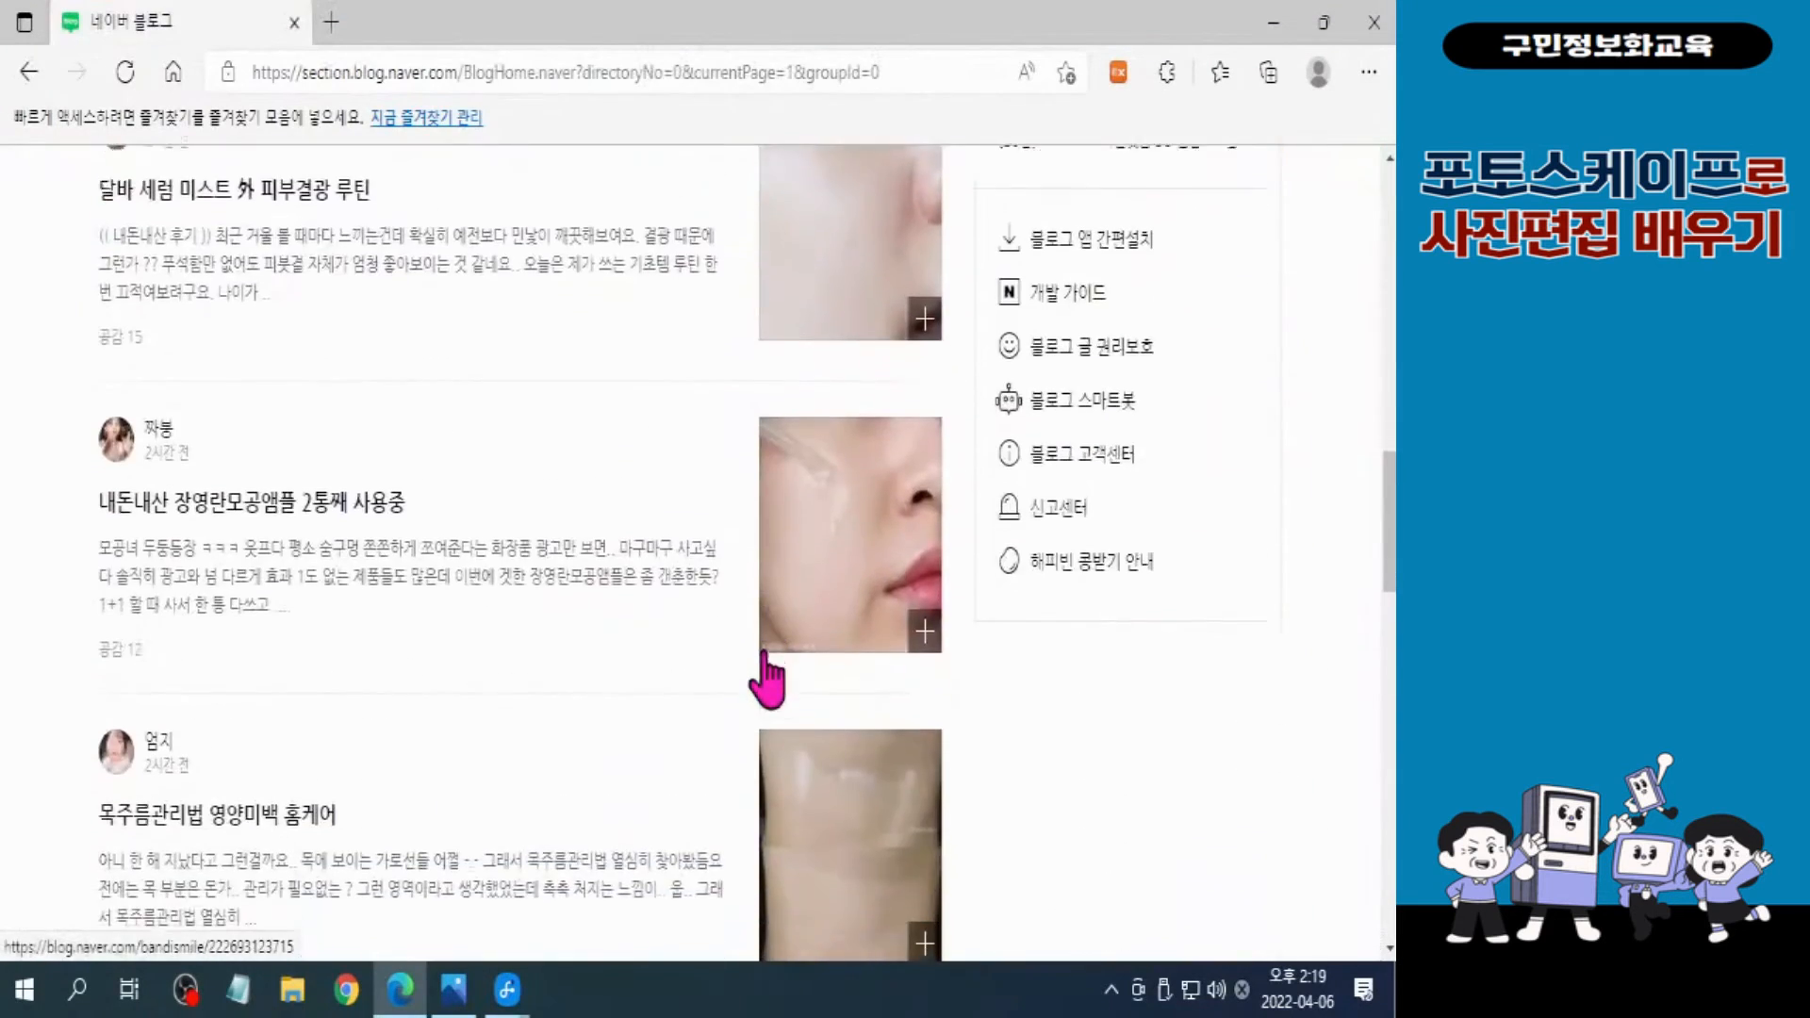
{"action": "scroll", "coordinate": [691, 701], "scroll_direction": "up", "scroll_amount": 10}
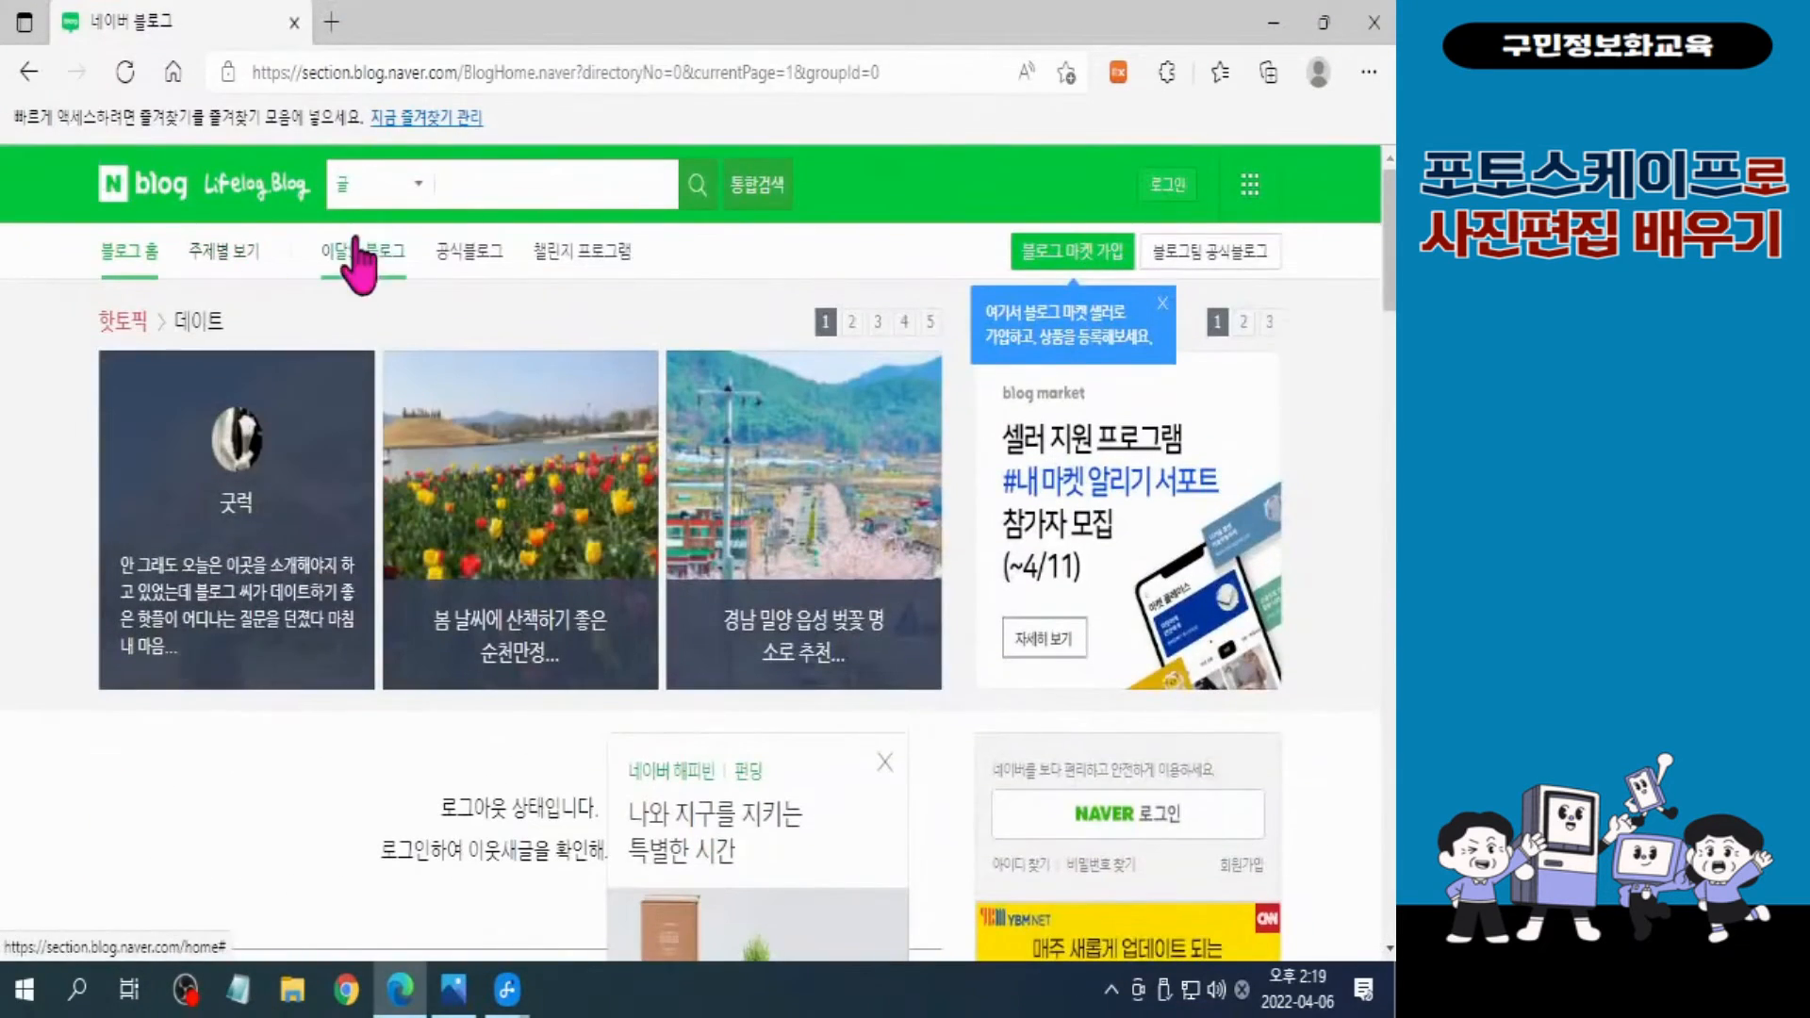
{"action": "left_click", "coordinate": [387, 255]}
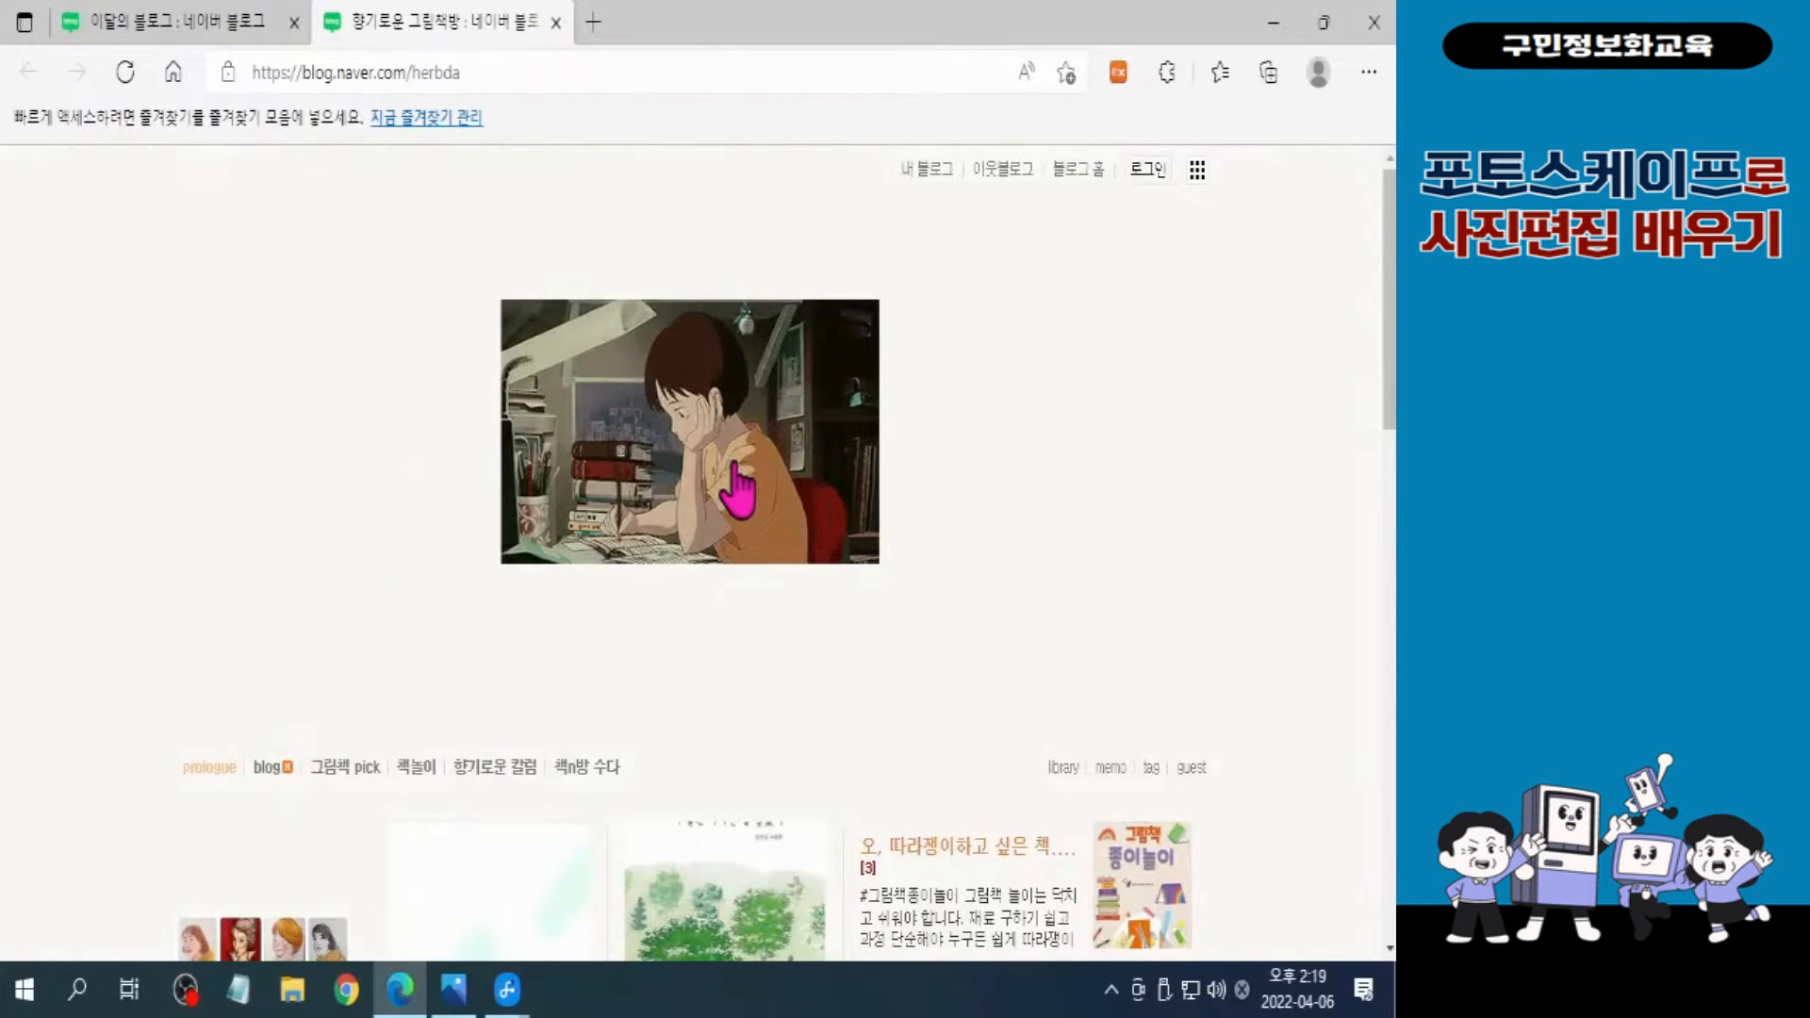
{"action": "left_click", "coordinate": [556, 22]}
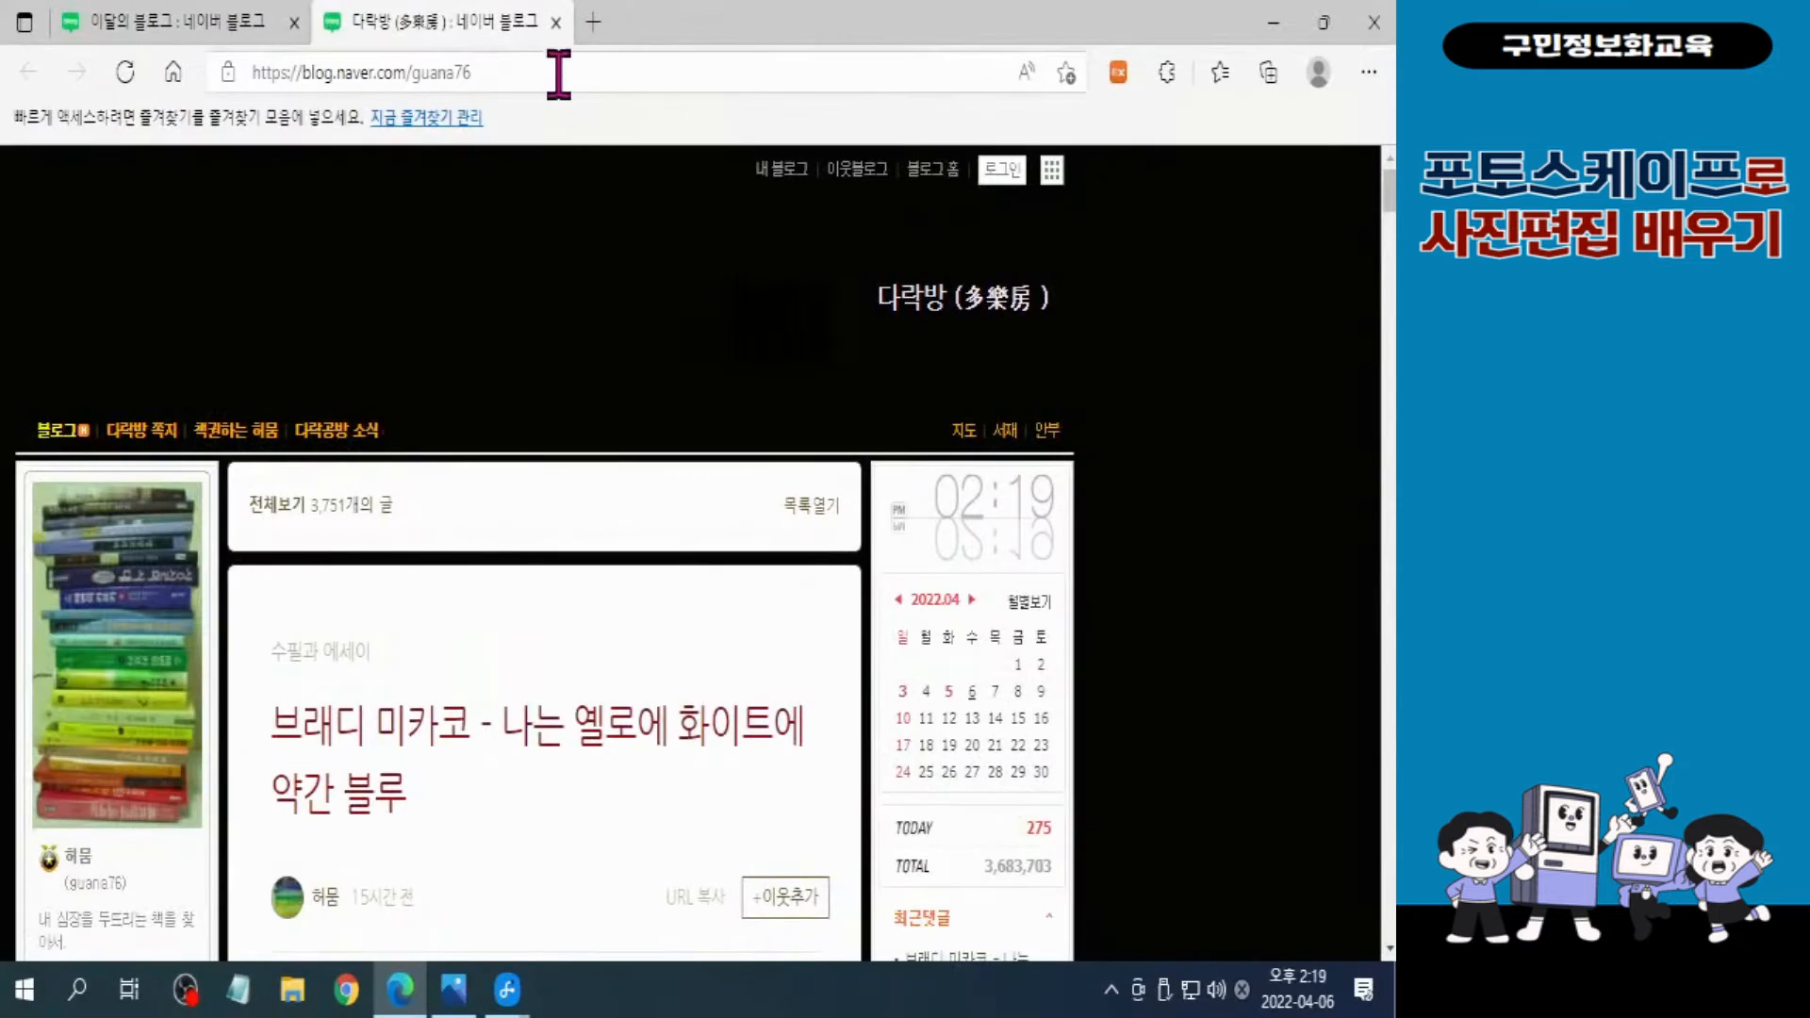
{"action": "left_click", "coordinate": [556, 23]}
{"action": "scroll", "coordinate": [521, 719], "scroll_direction": "up", "scroll_amount": 5}
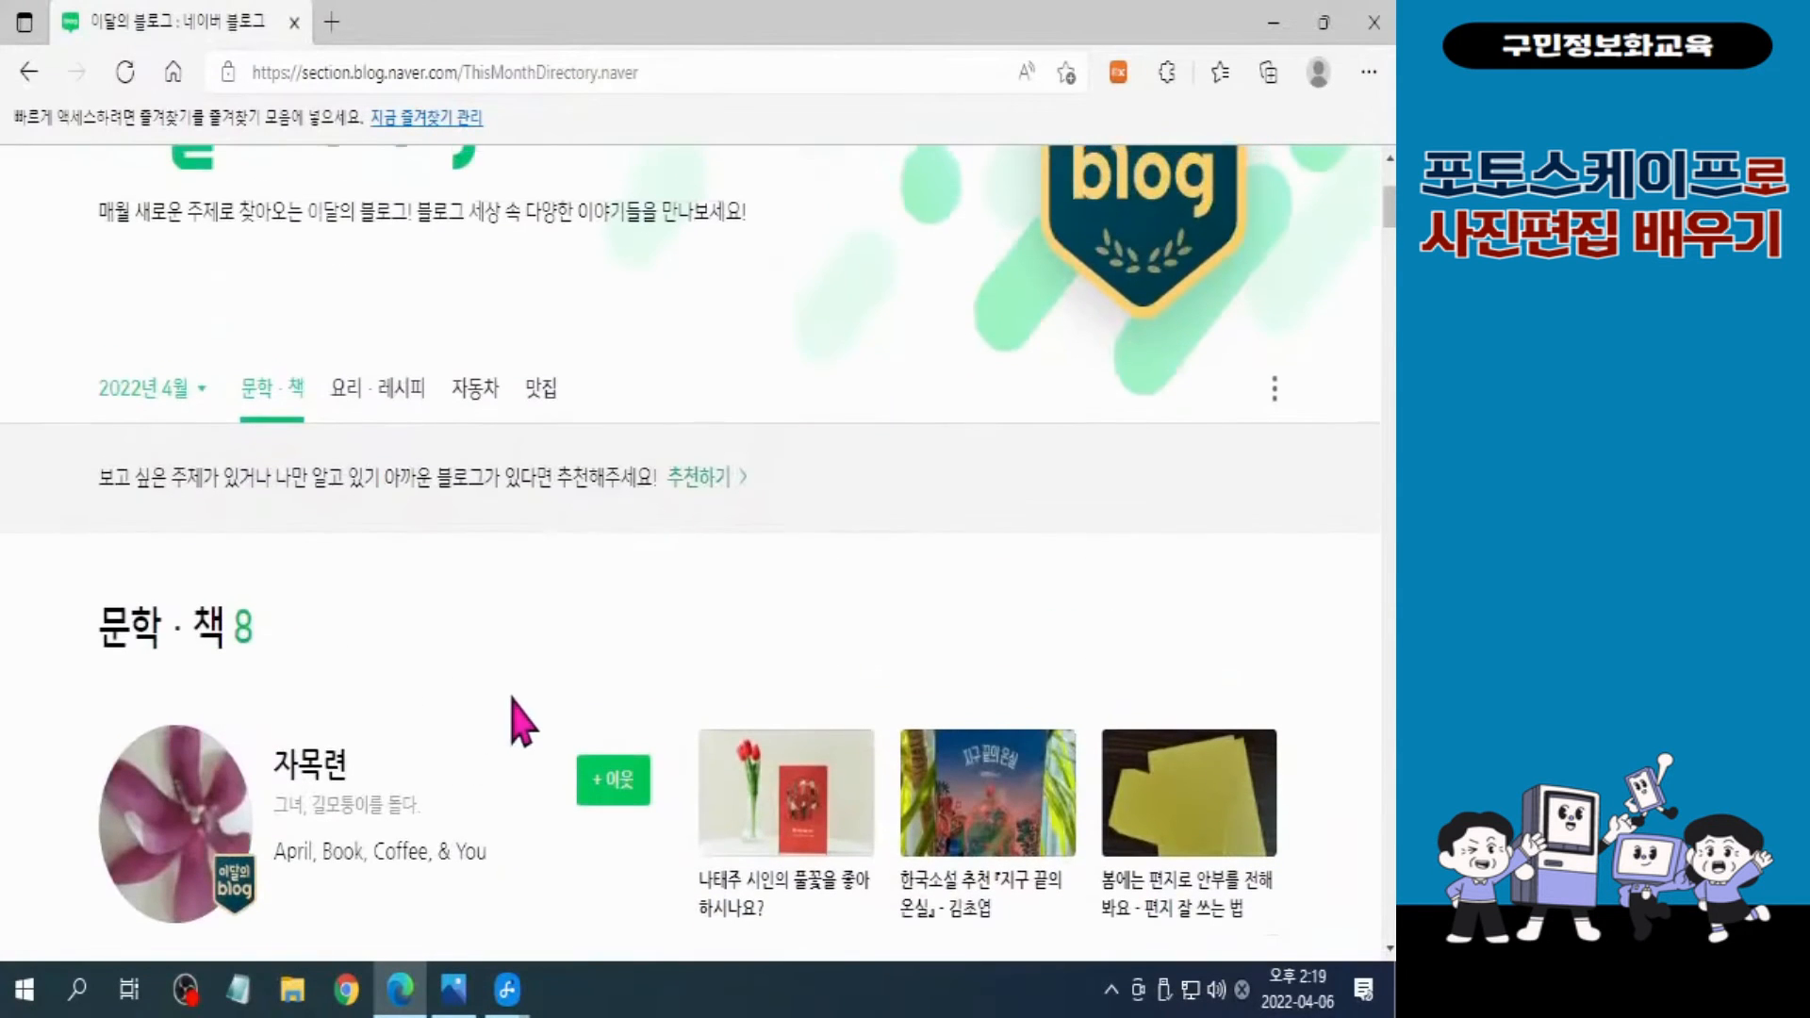
Step: Open the first blog in the 문학·책 list, examine its tall bookshelf title image and close it
{"action": "left_click", "coordinate": [219, 854]}
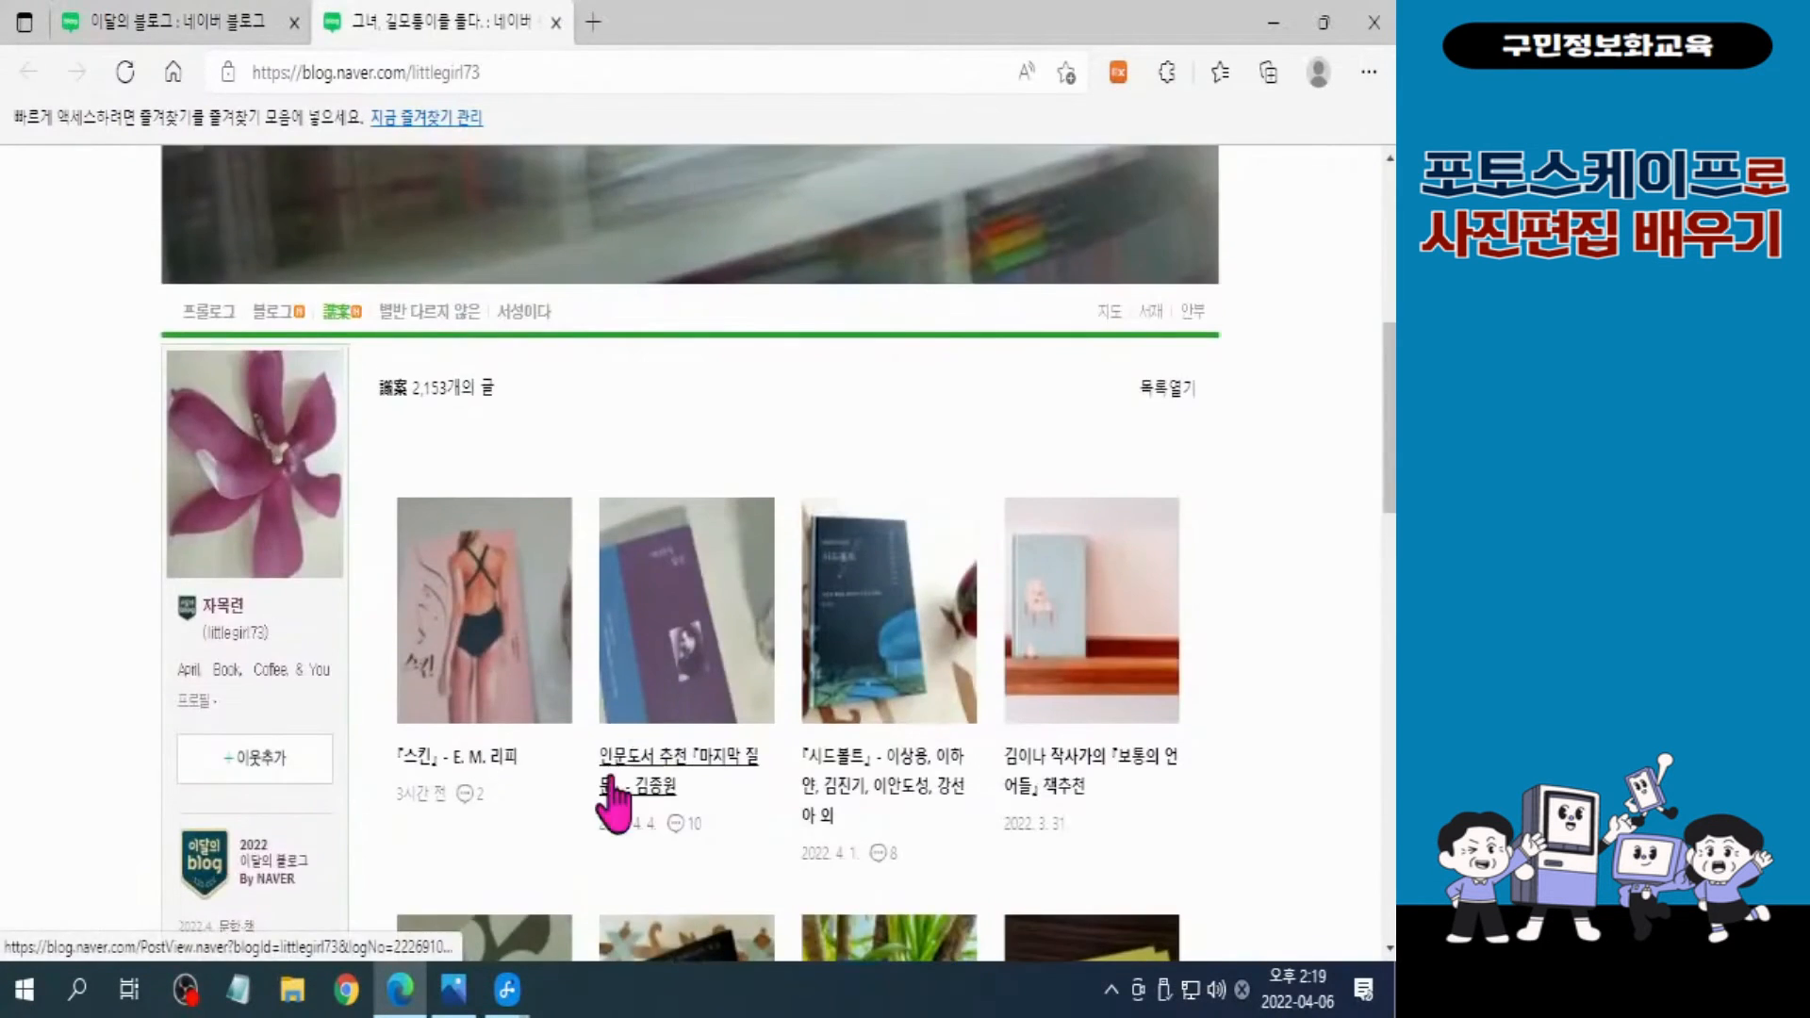
{"action": "scroll", "coordinate": [688, 556], "scroll_direction": "up", "scroll_amount": 5}
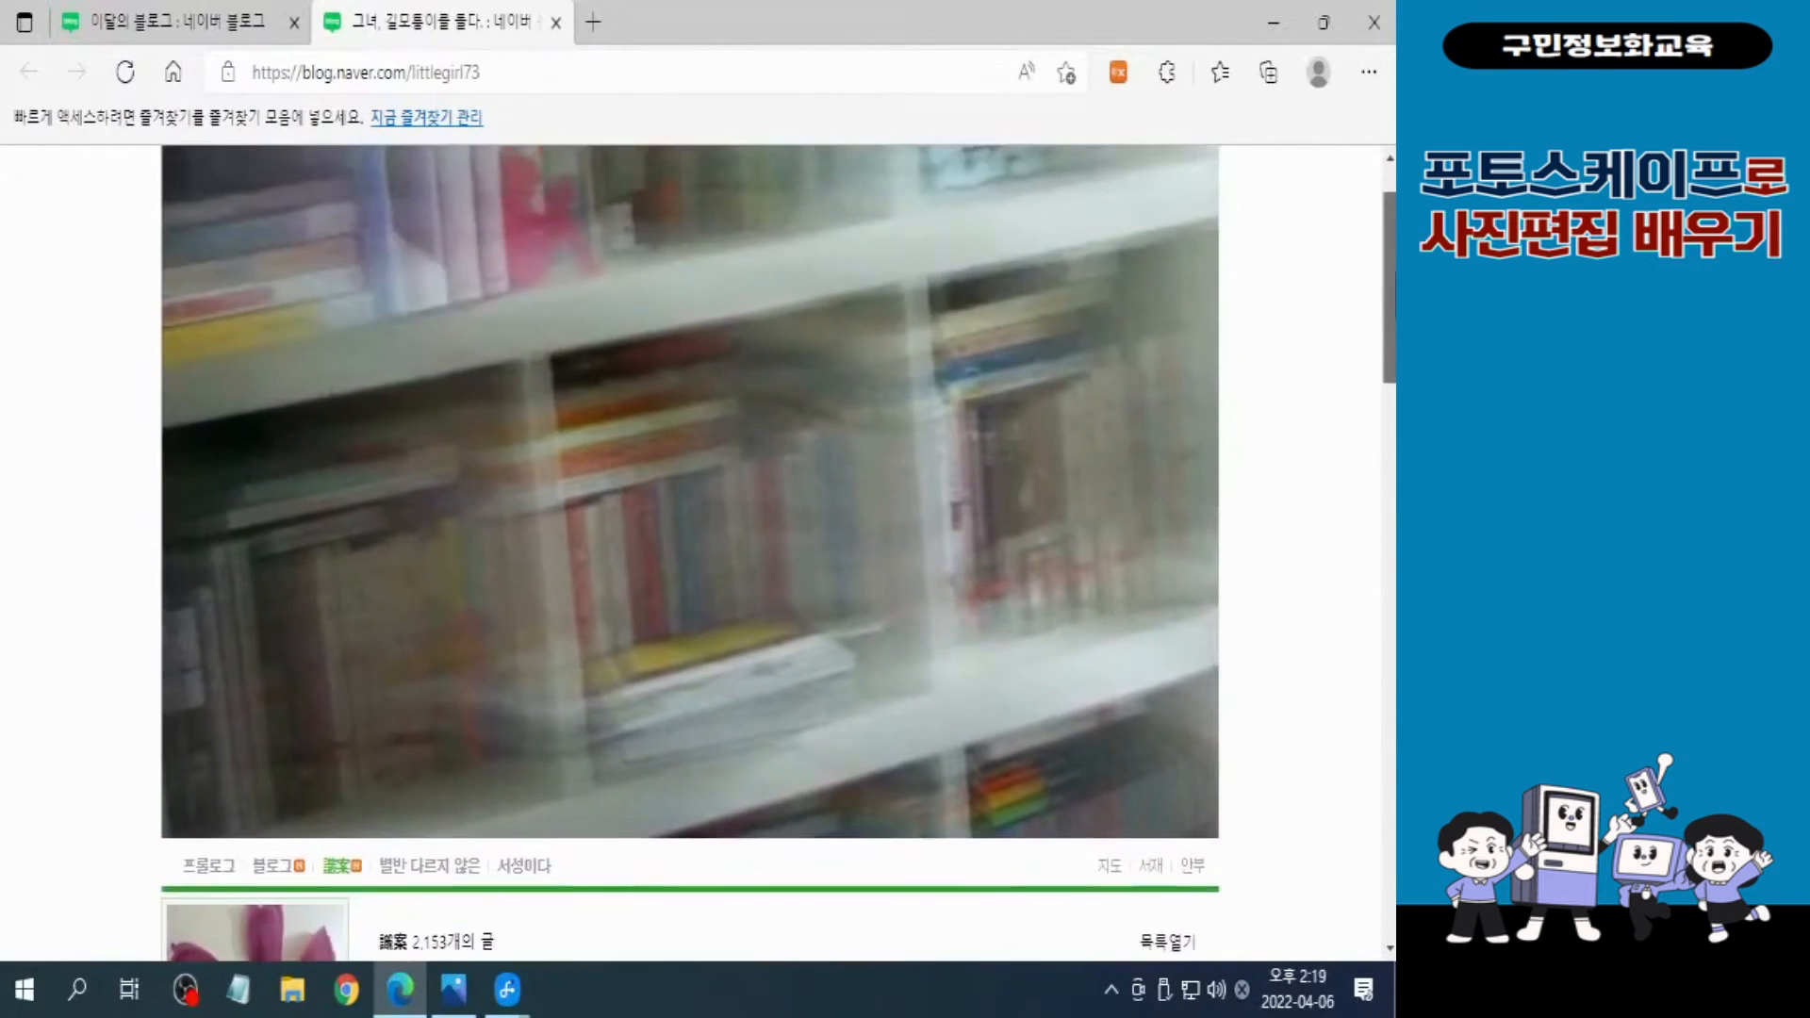
{"action": "left_click_drag", "start_coordinate": [1393, 271], "coordinate": [1393, 256]}
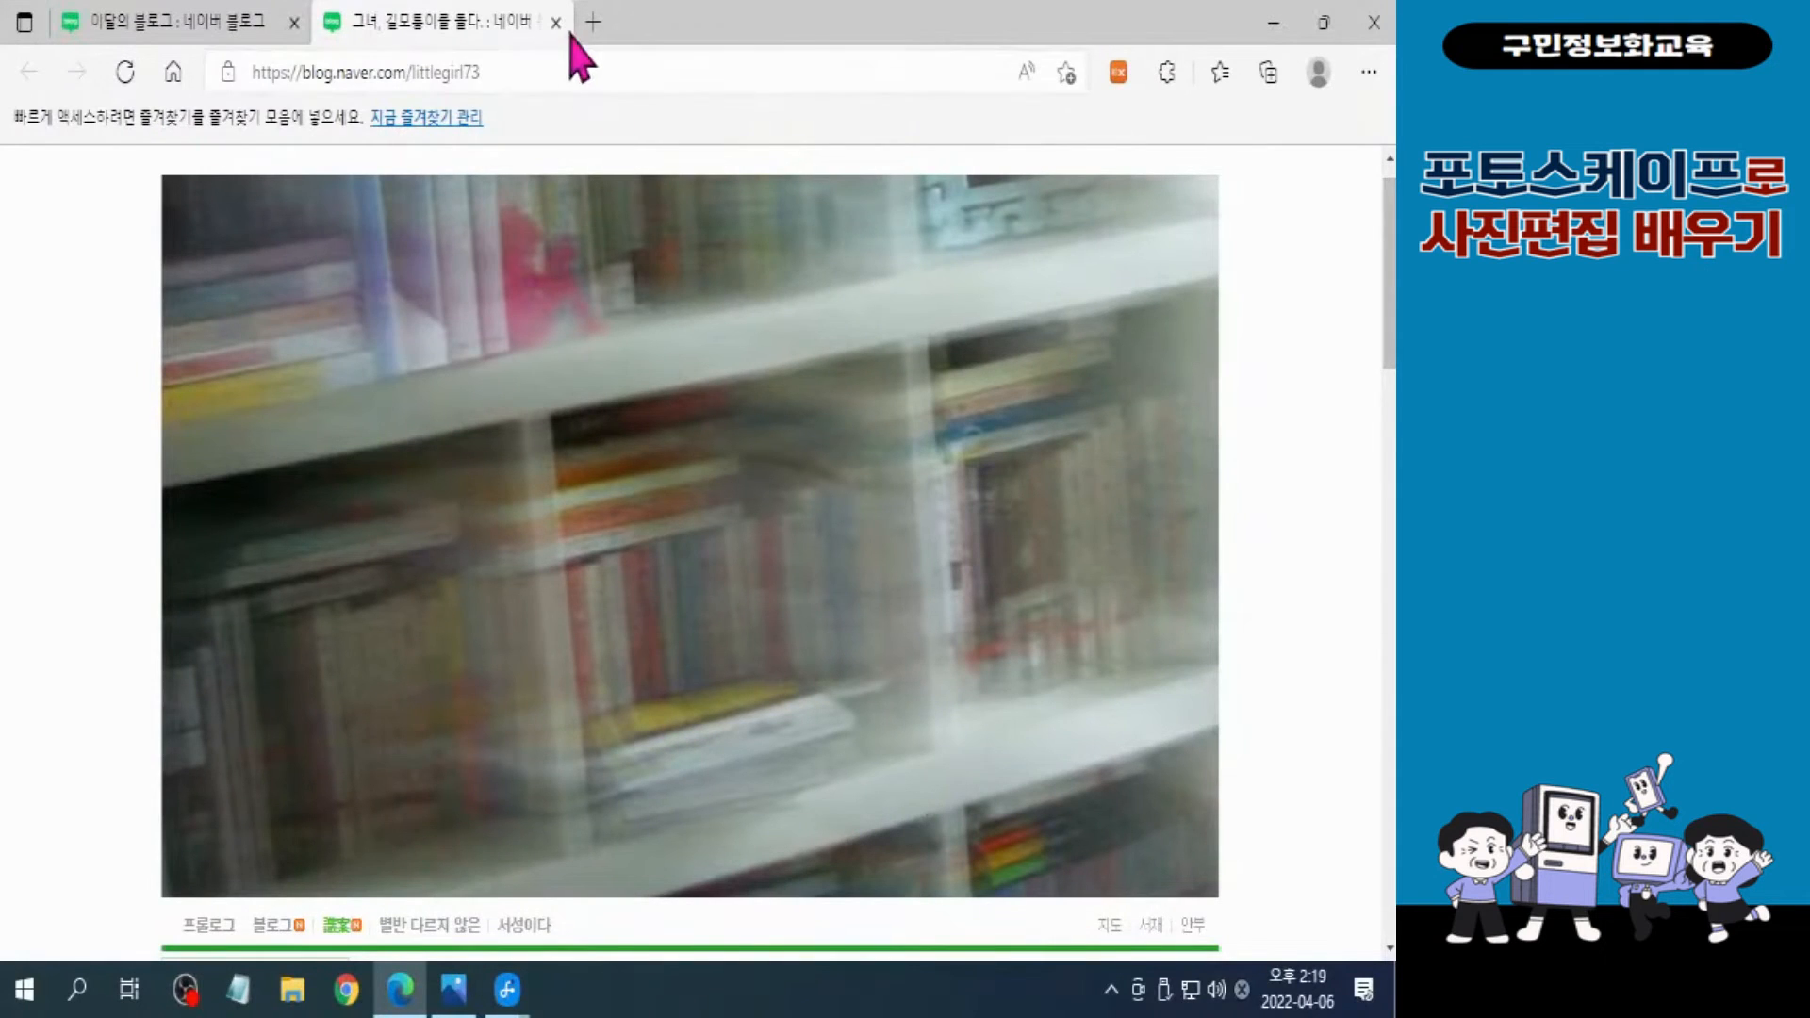
{"action": "left_click", "coordinate": [556, 22]}
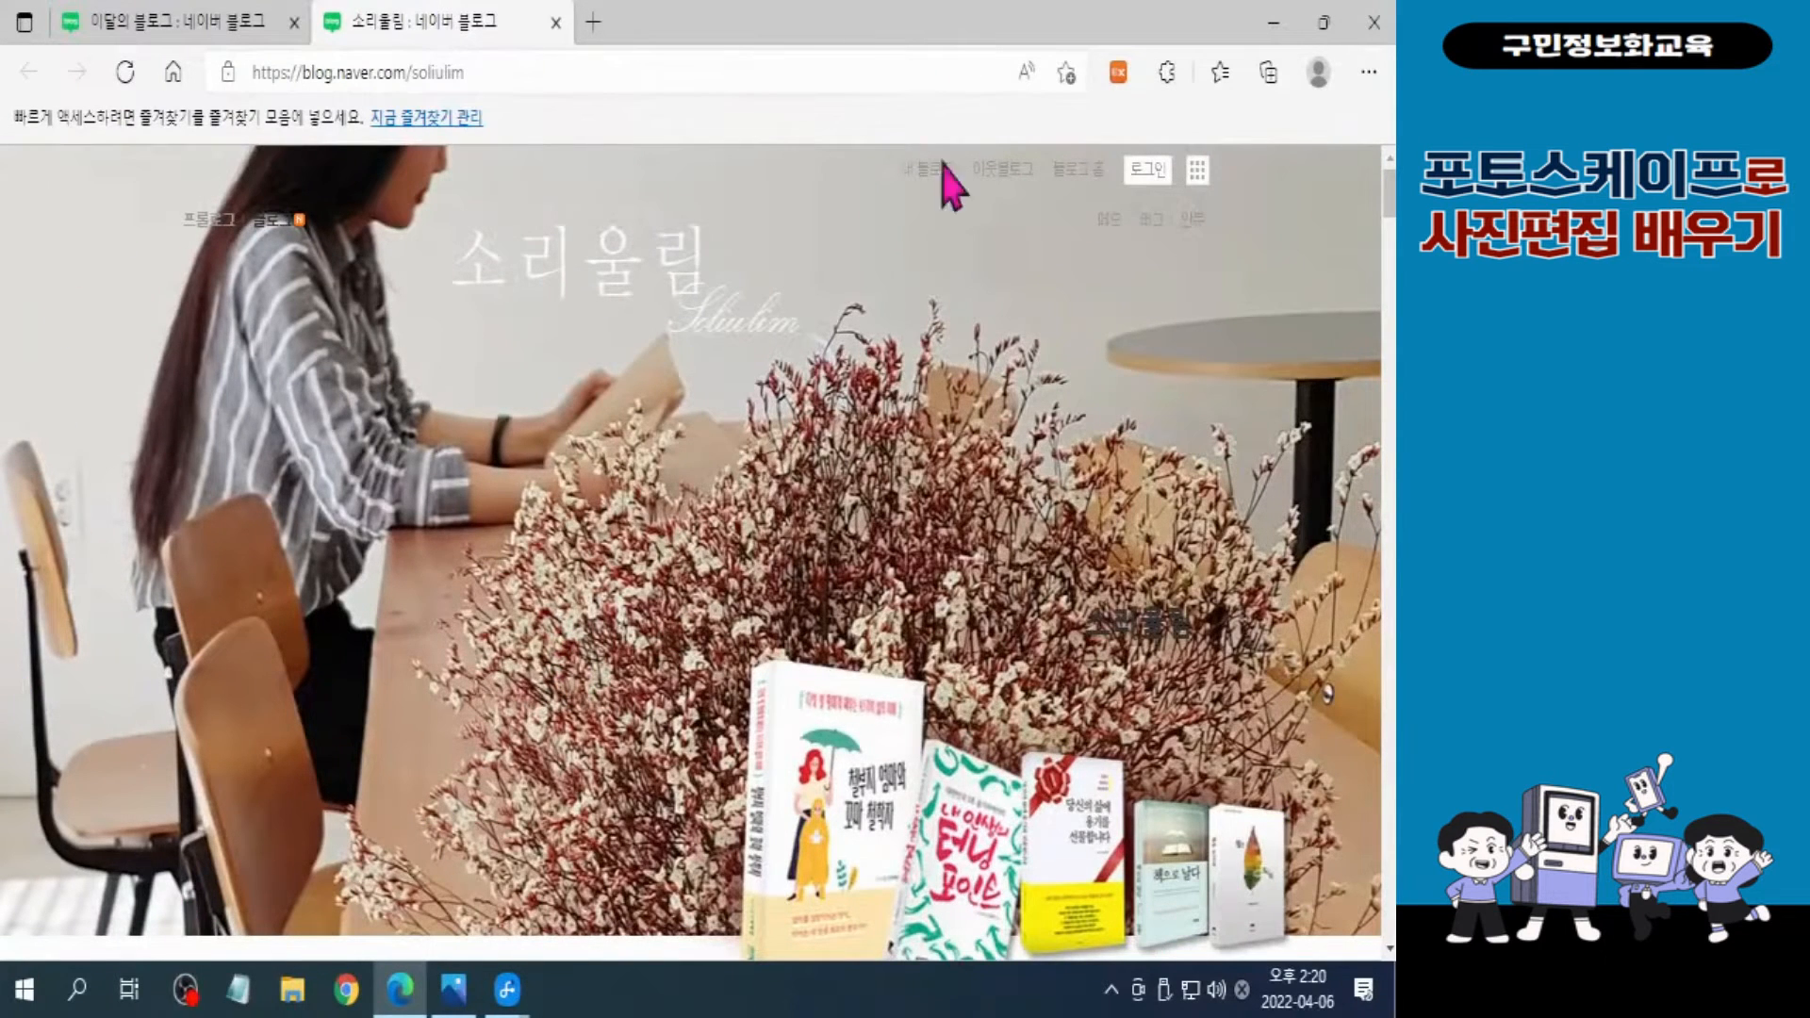
Step: Examine how the 소리울림 blog's title image with the book covers blends into the page background, and close it
{"action": "left_click_drag", "start_coordinate": [1389, 193], "coordinate": [1389, 197]}
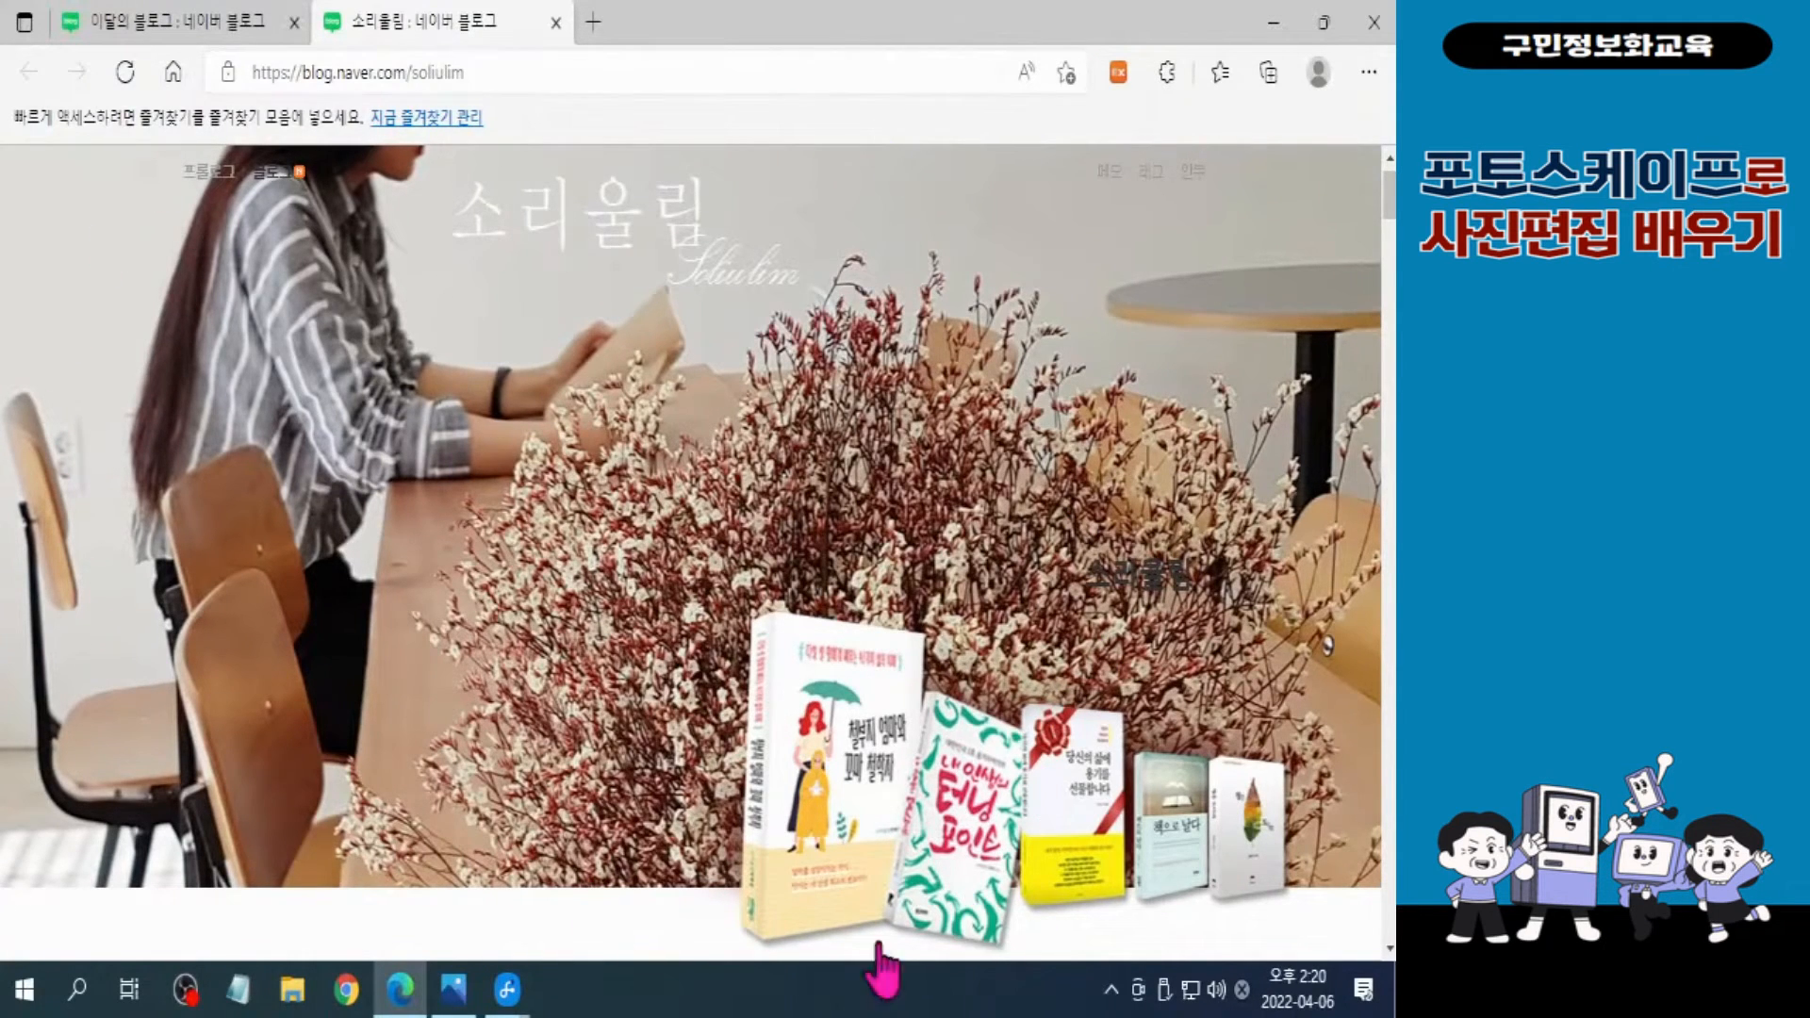
{"action": "scroll", "coordinate": [1374, 396], "scroll_direction": "down", "scroll_amount": 3}
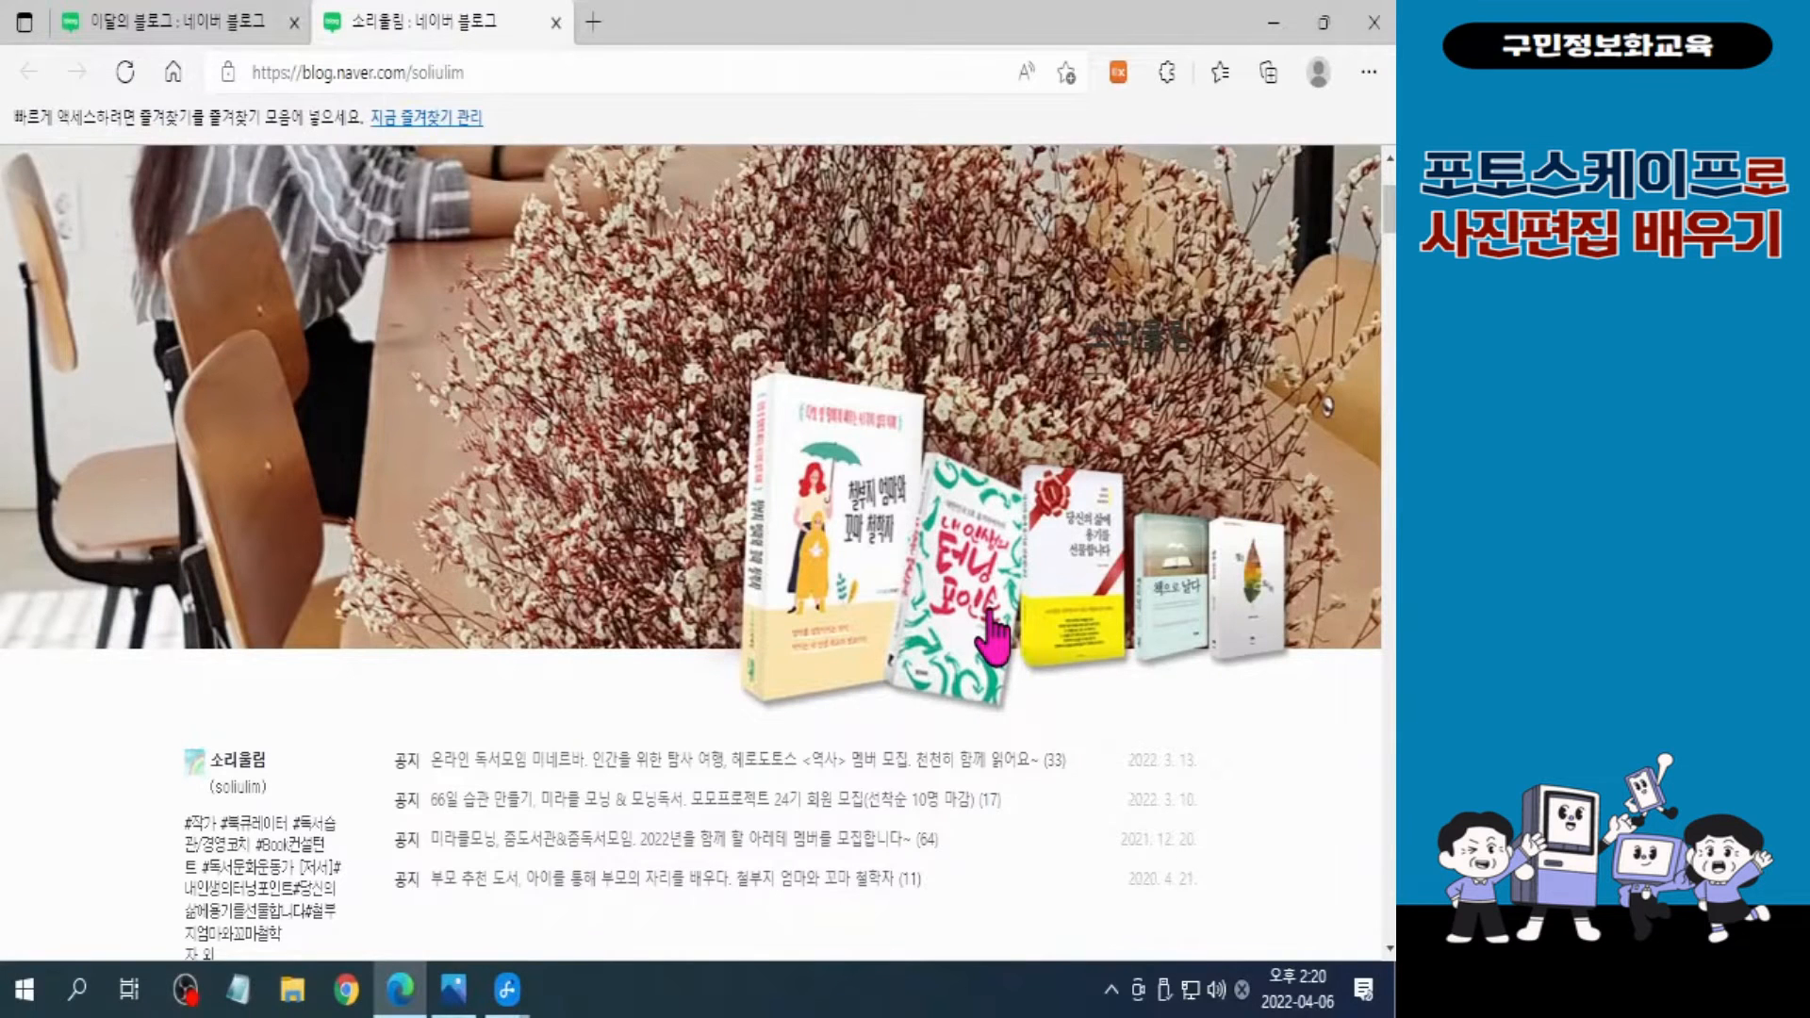
{"action": "scroll", "coordinate": [990, 641], "scroll_direction": "up", "scroll_amount": 3}
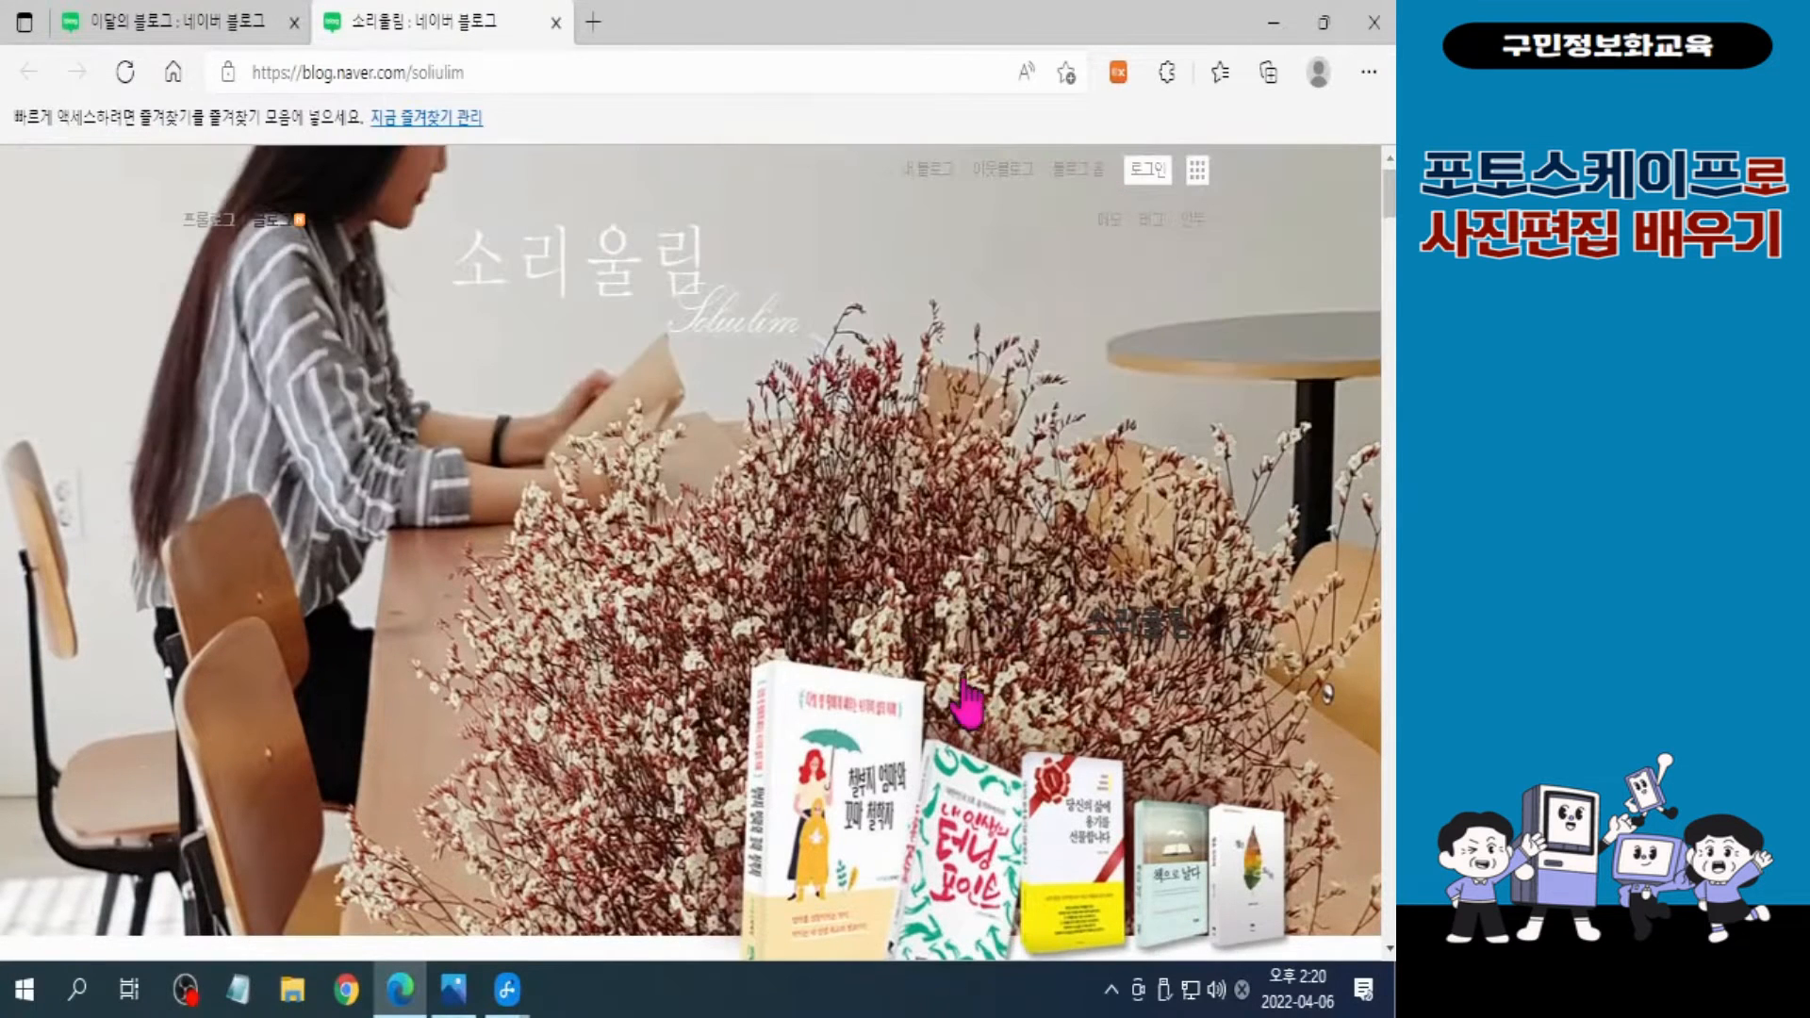
{"action": "left_click", "coordinate": [556, 21]}
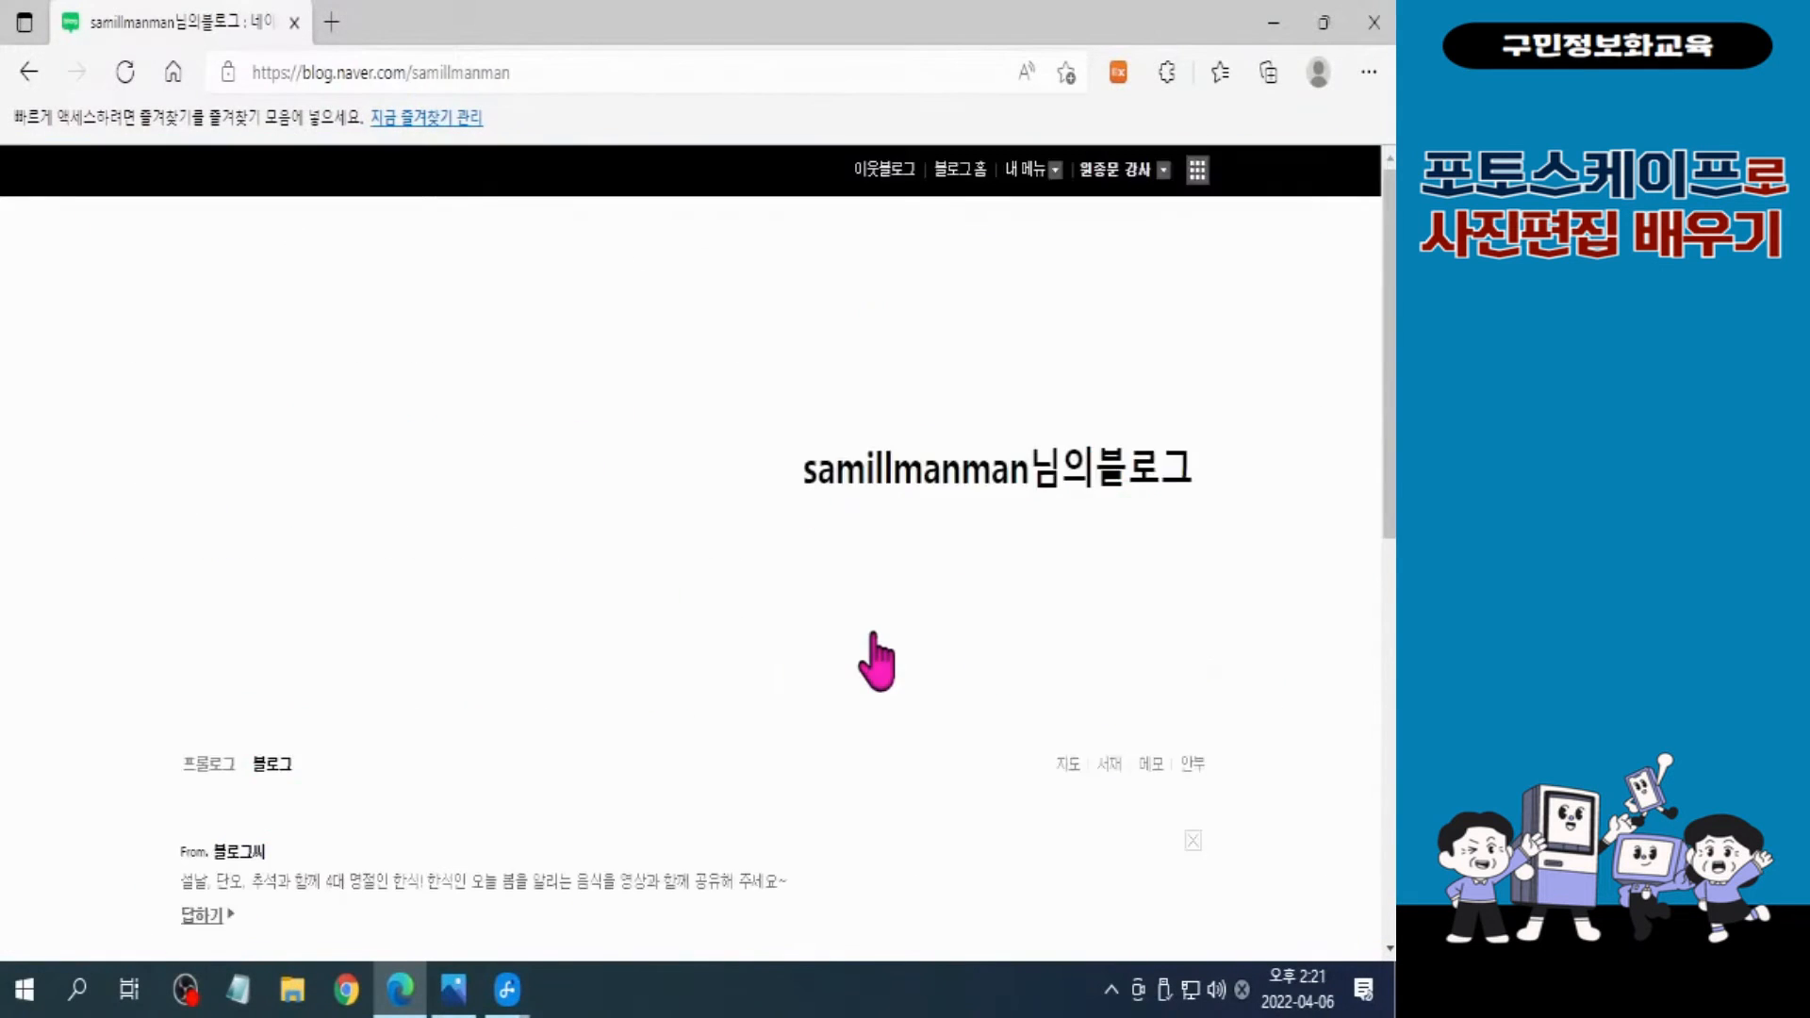
Step: Look over the signed-in personal blog and open its 세부 디자인 설정
{"action": "scroll", "coordinate": [873, 659], "scroll_direction": "down", "scroll_amount": 5}
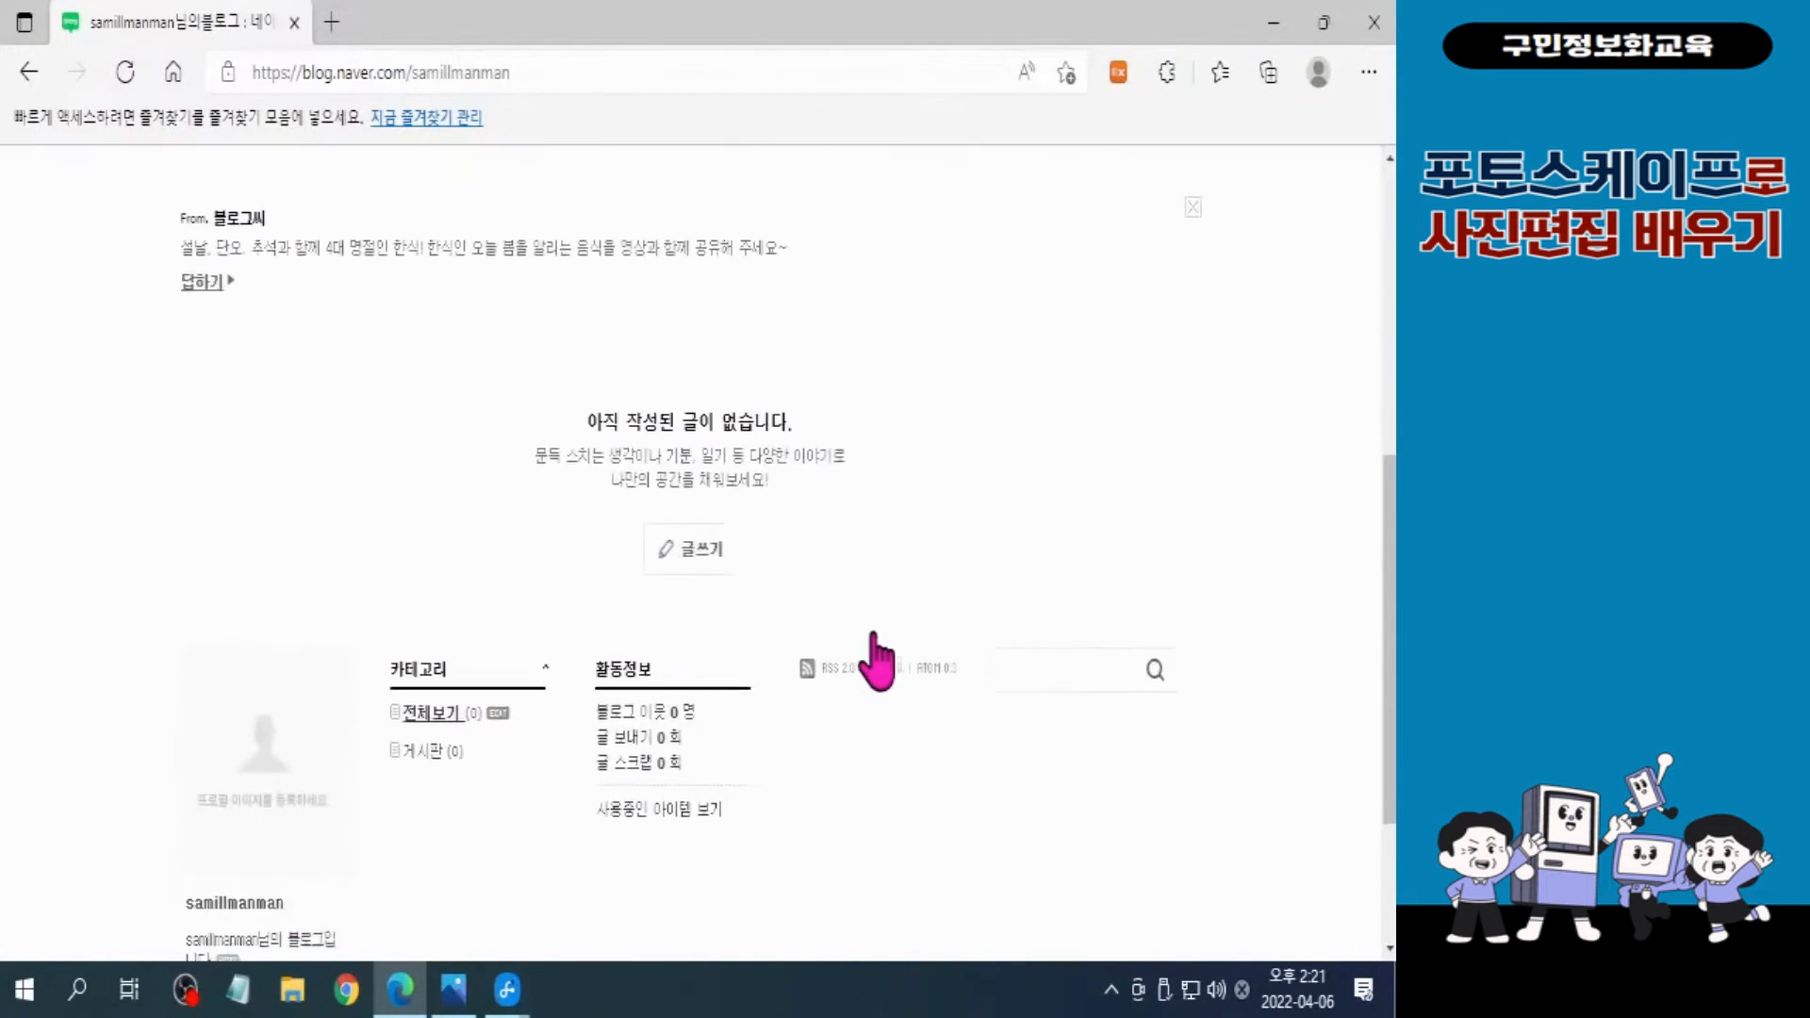
{"action": "scroll", "coordinate": [879, 652], "scroll_direction": "up", "scroll_amount": 6}
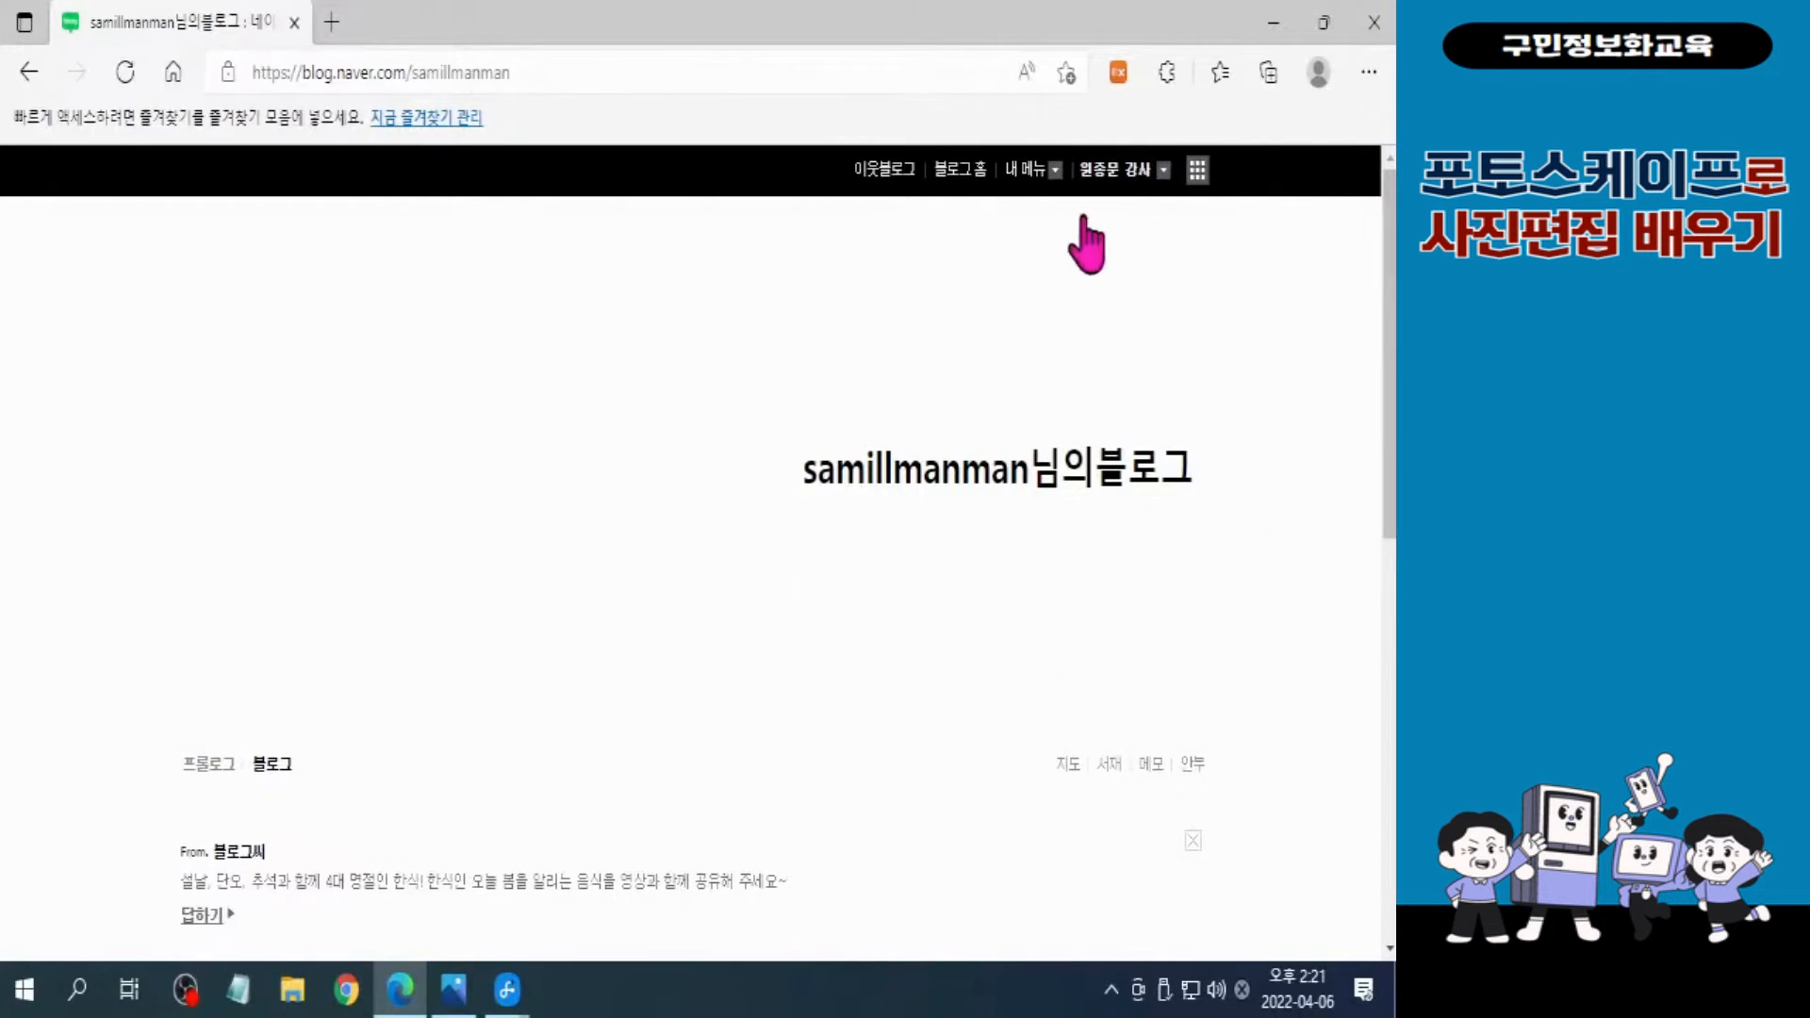
{"action": "left_click", "coordinate": [1056, 179]}
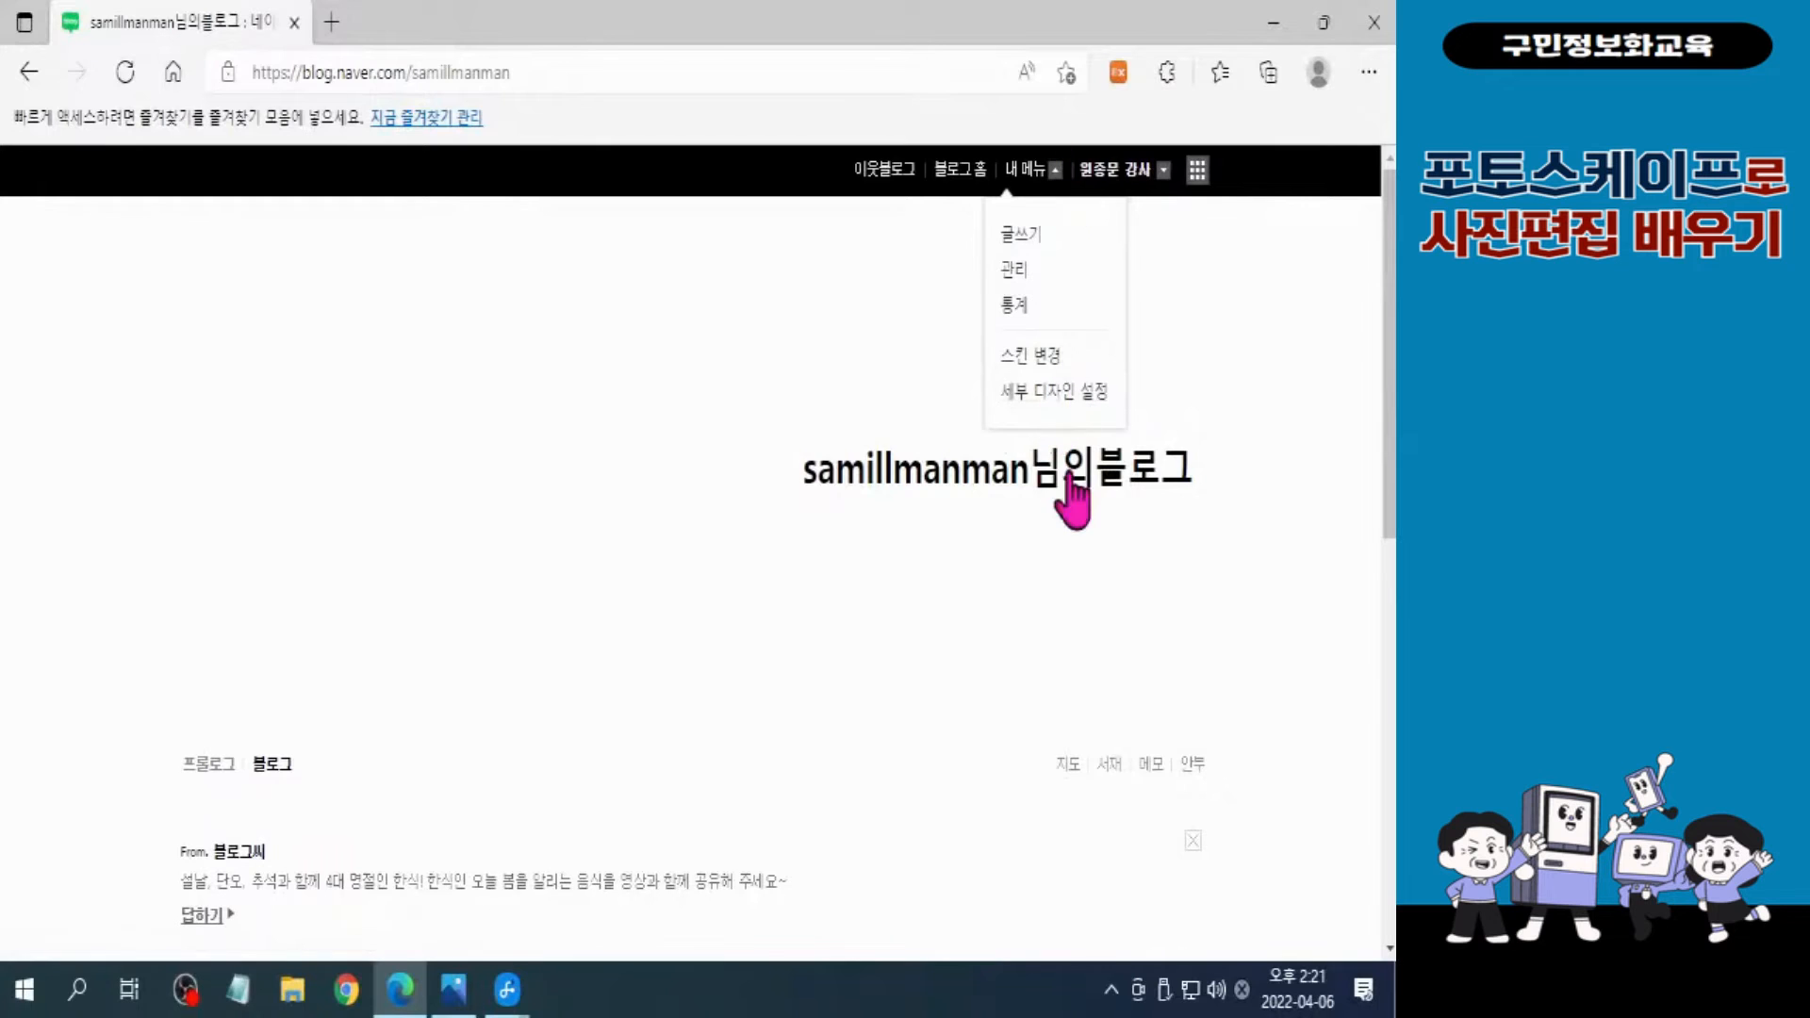
{"action": "left_click", "coordinate": [1068, 391]}
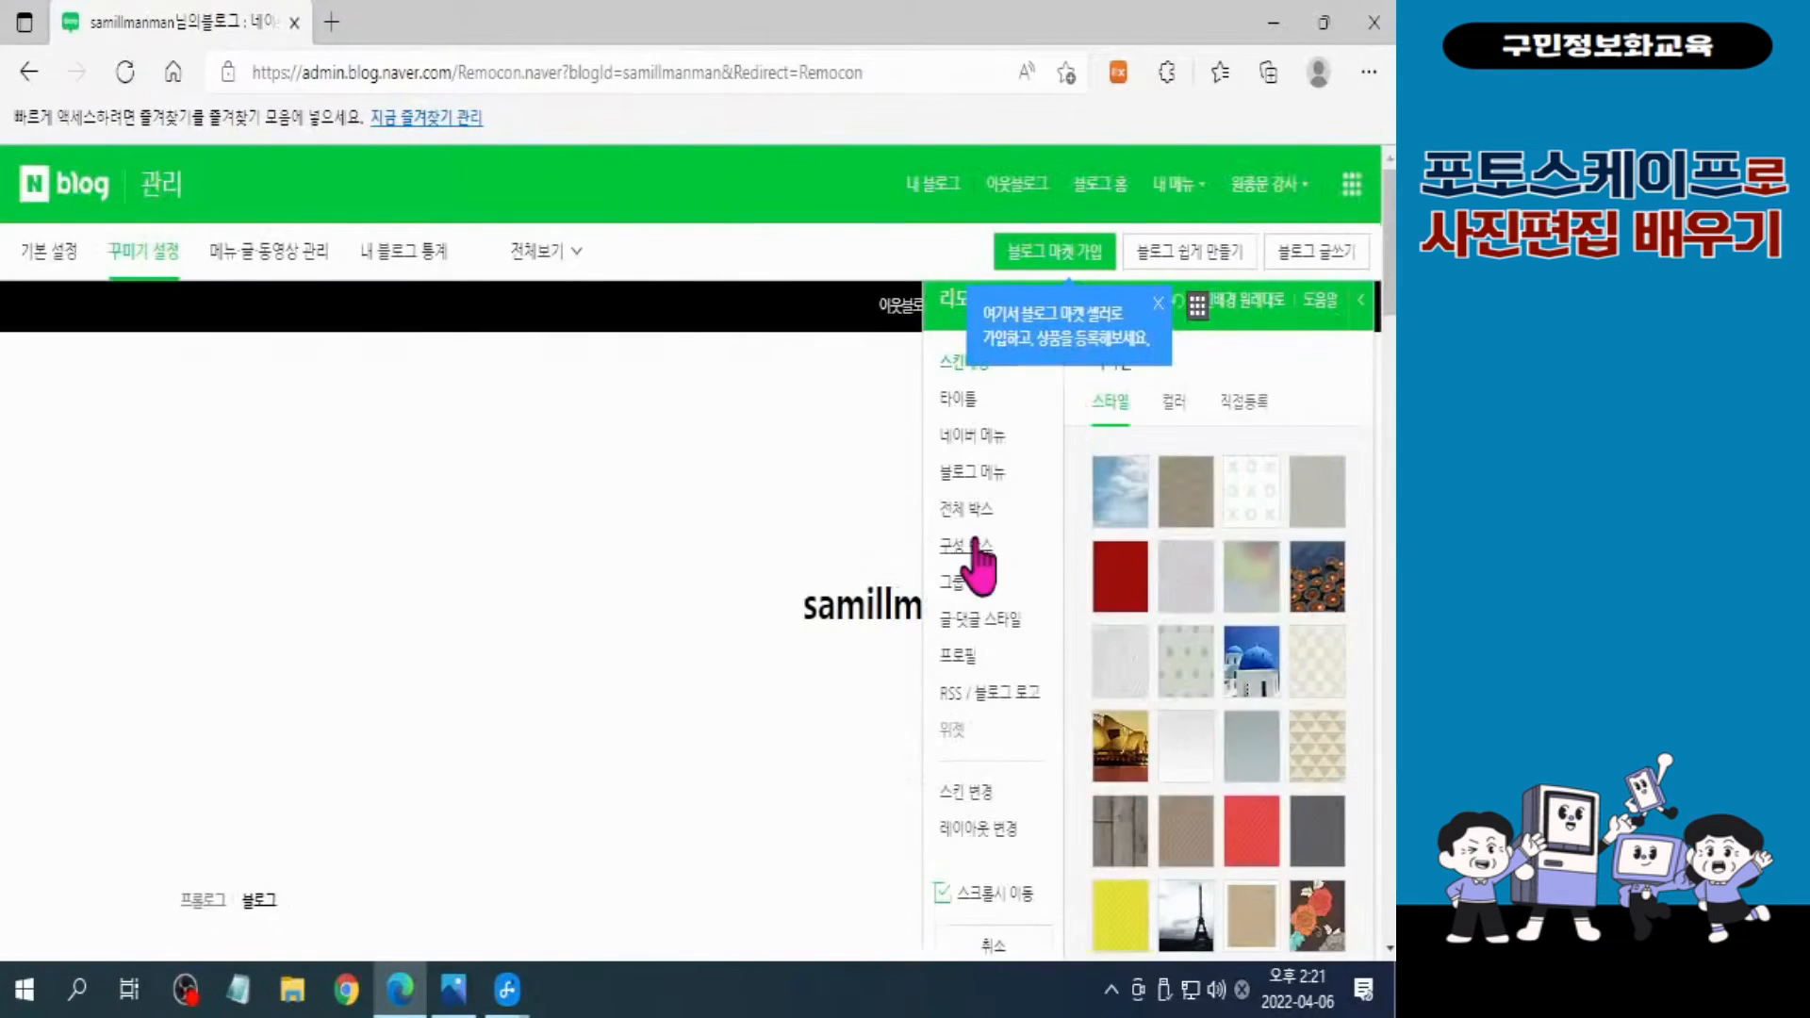
Step: Show the blog's 타이틀 settings, dismiss the blog market notice and set the design source to 직접등록
{"action": "left_click", "coordinate": [957, 400]}
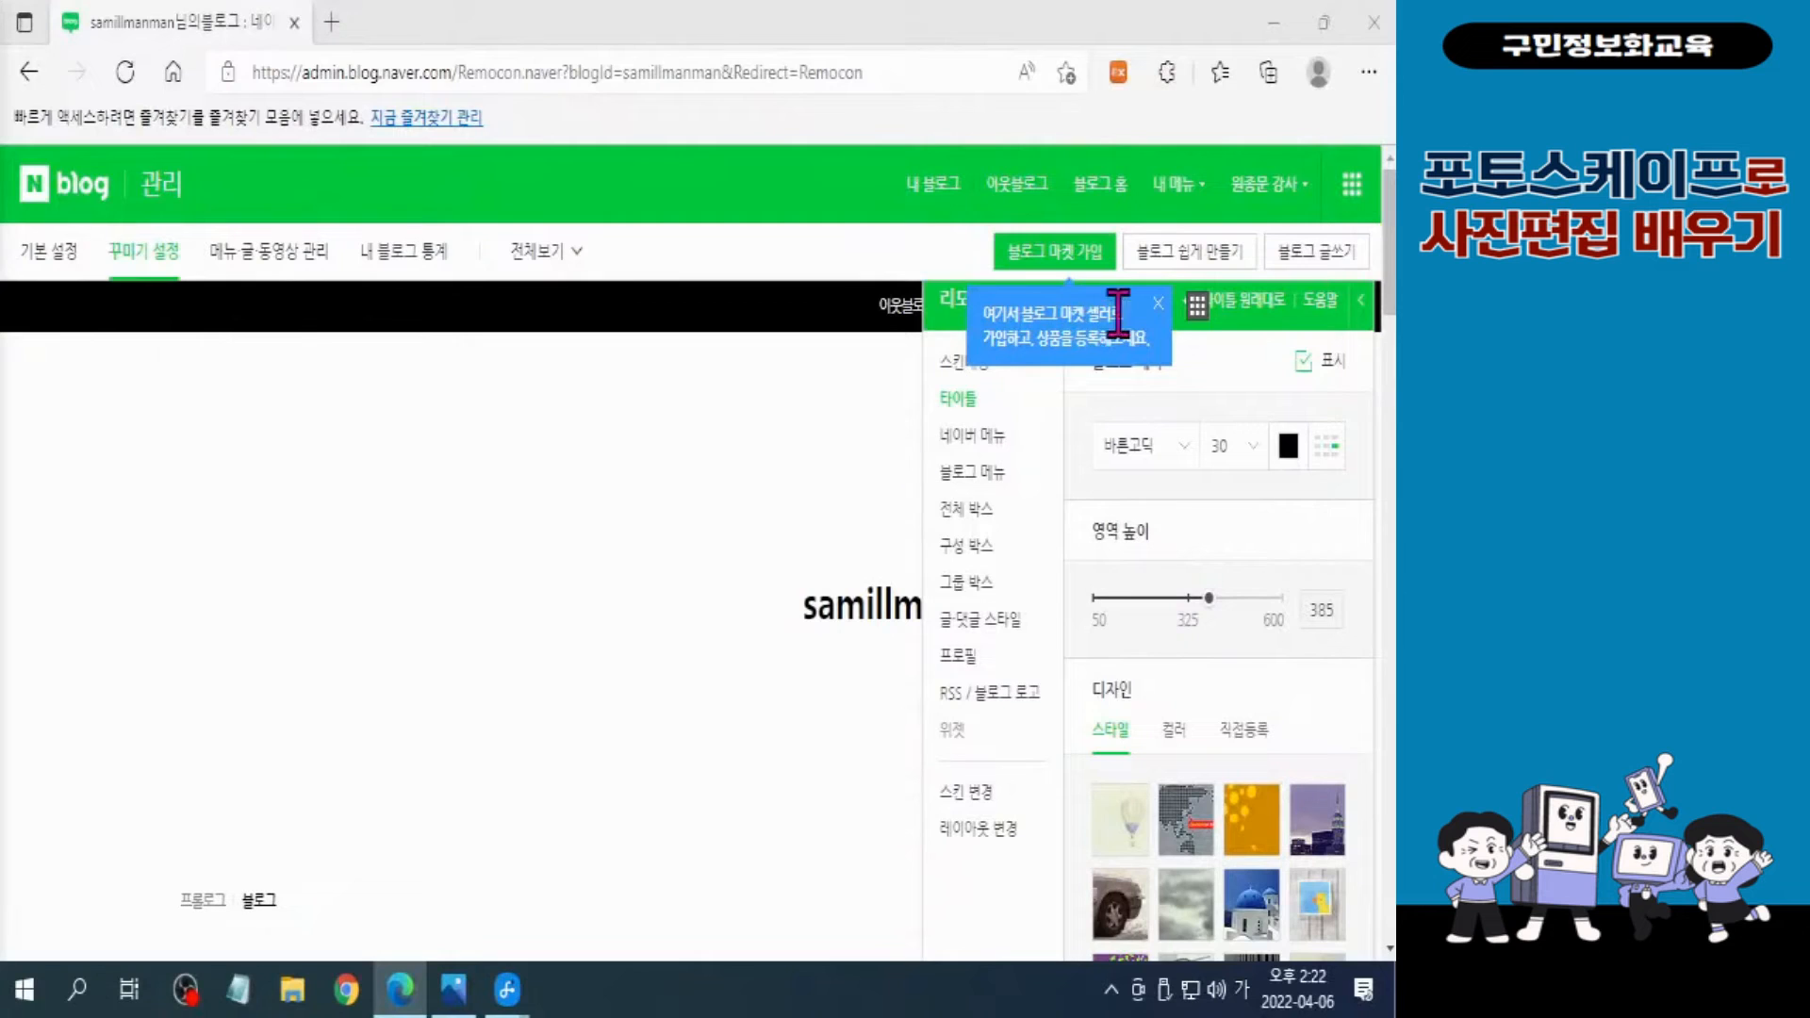
{"action": "left_click", "coordinate": [1158, 303]}
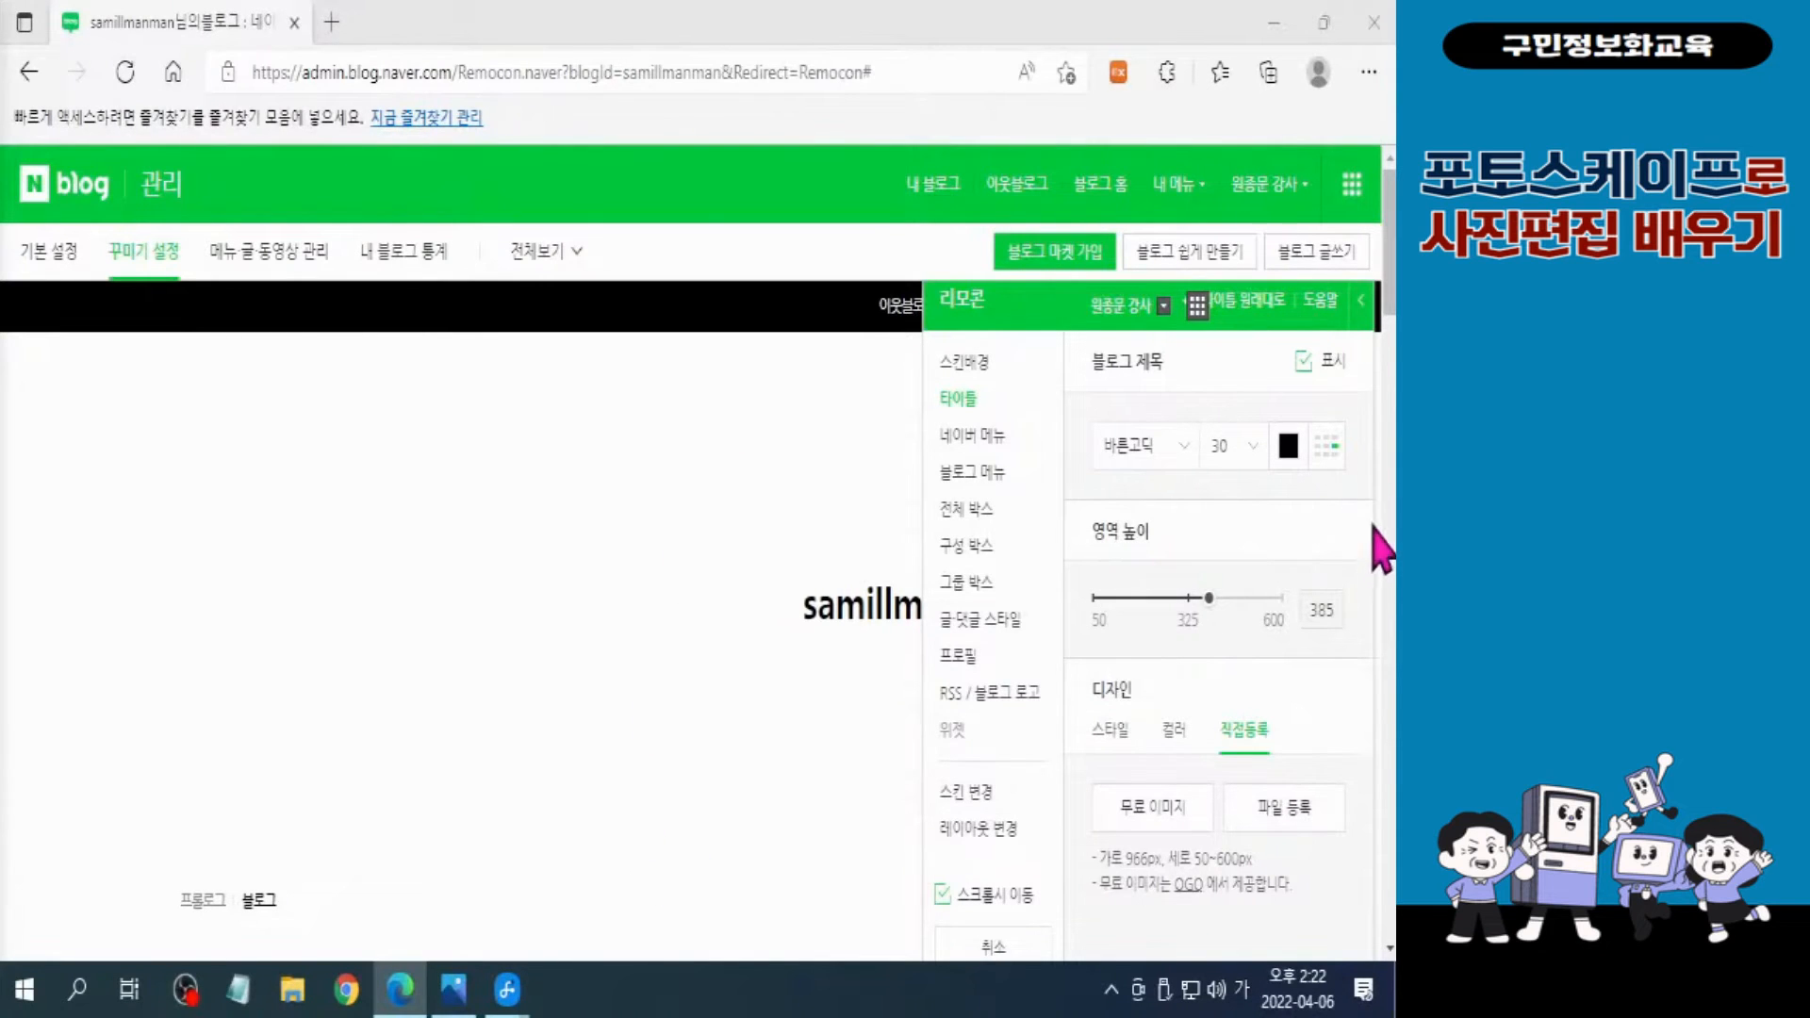
{"action": "scroll", "coordinate": [1384, 354], "scroll_direction": "down", "scroll_amount": 1}
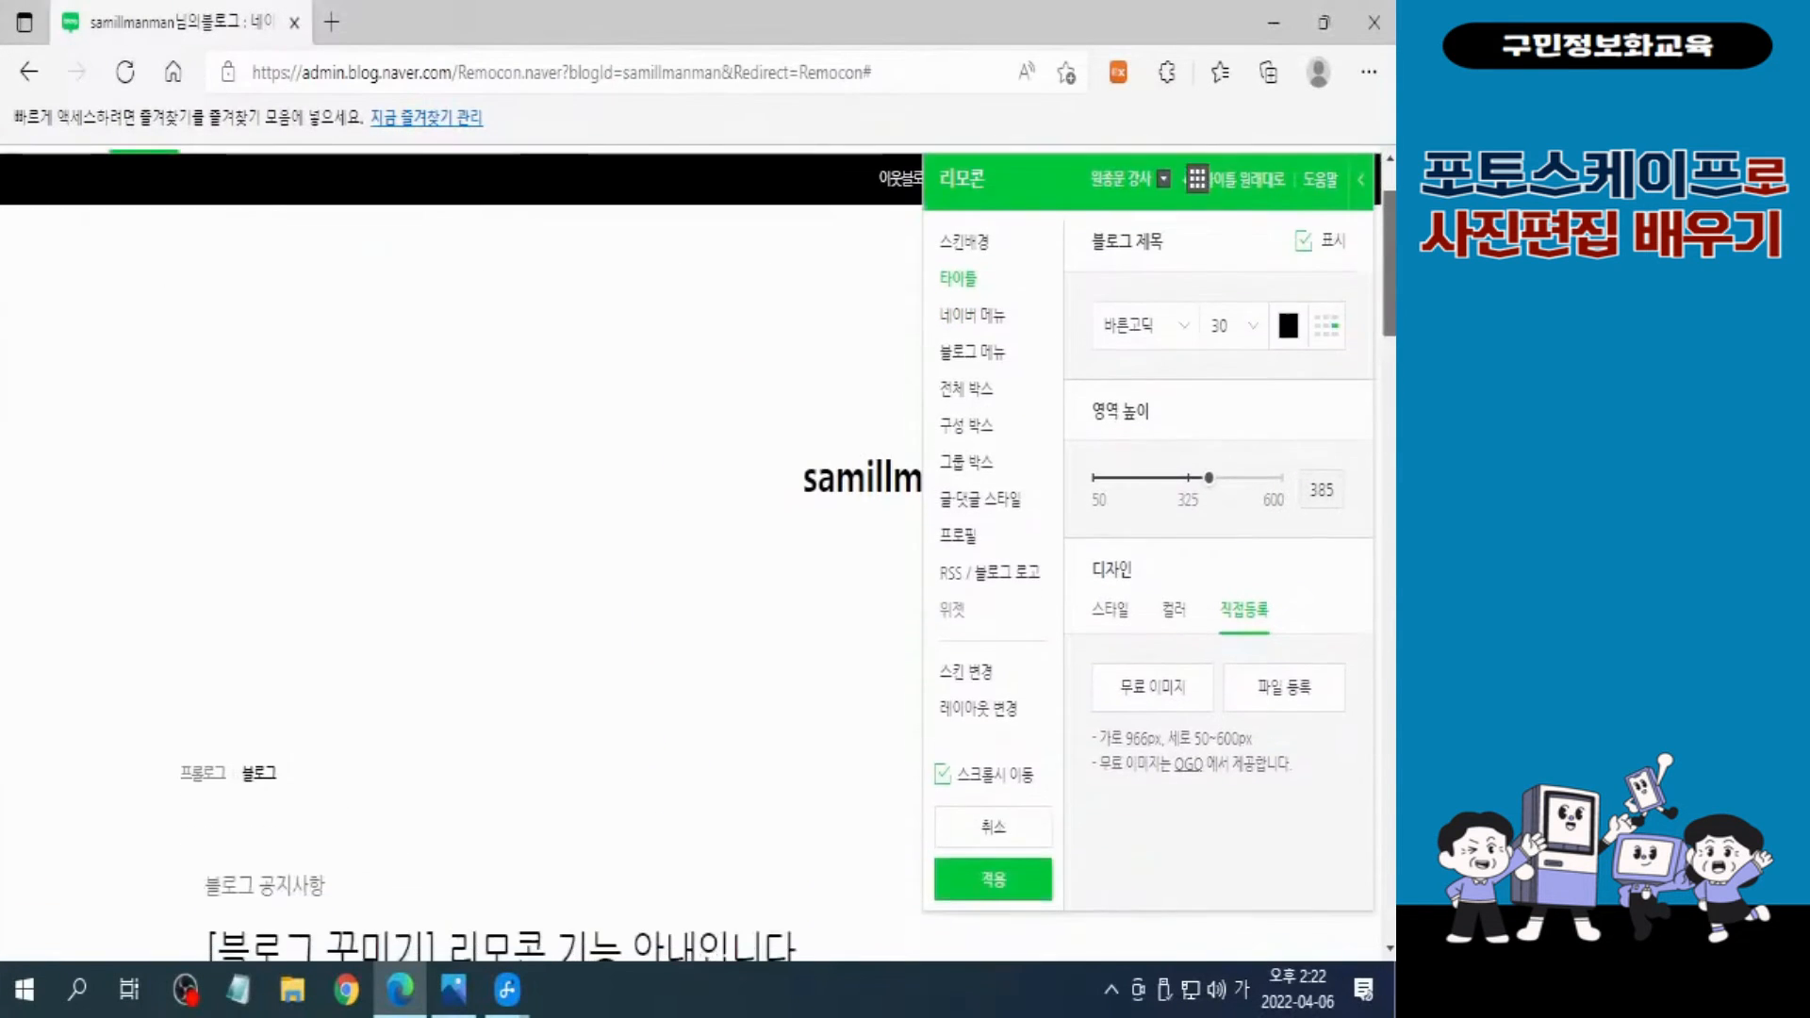
{"action": "scroll", "coordinate": [1385, 283], "scroll_direction": "up", "scroll_amount": 1}
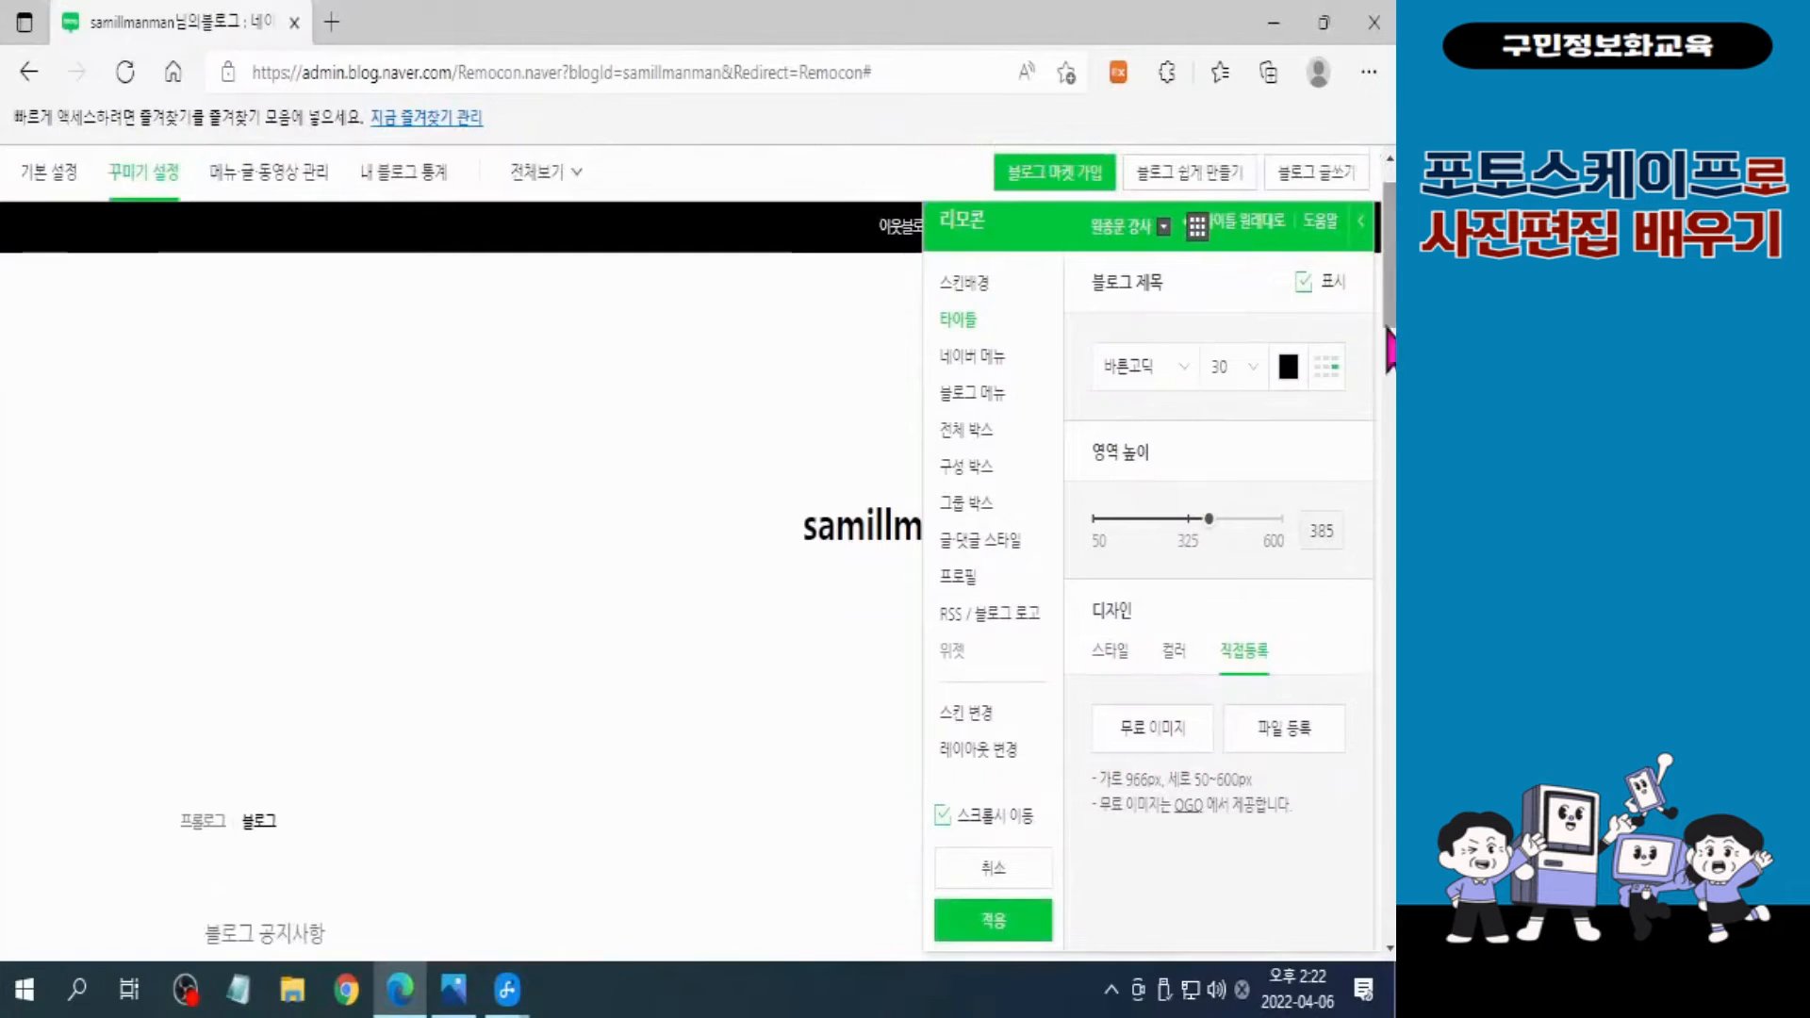
Step: Start registering a title image file and browse to the desktop folder 포토스케이프-예제파일 > 준비파일 > 3장
{"action": "left_click", "coordinate": [1299, 740]}
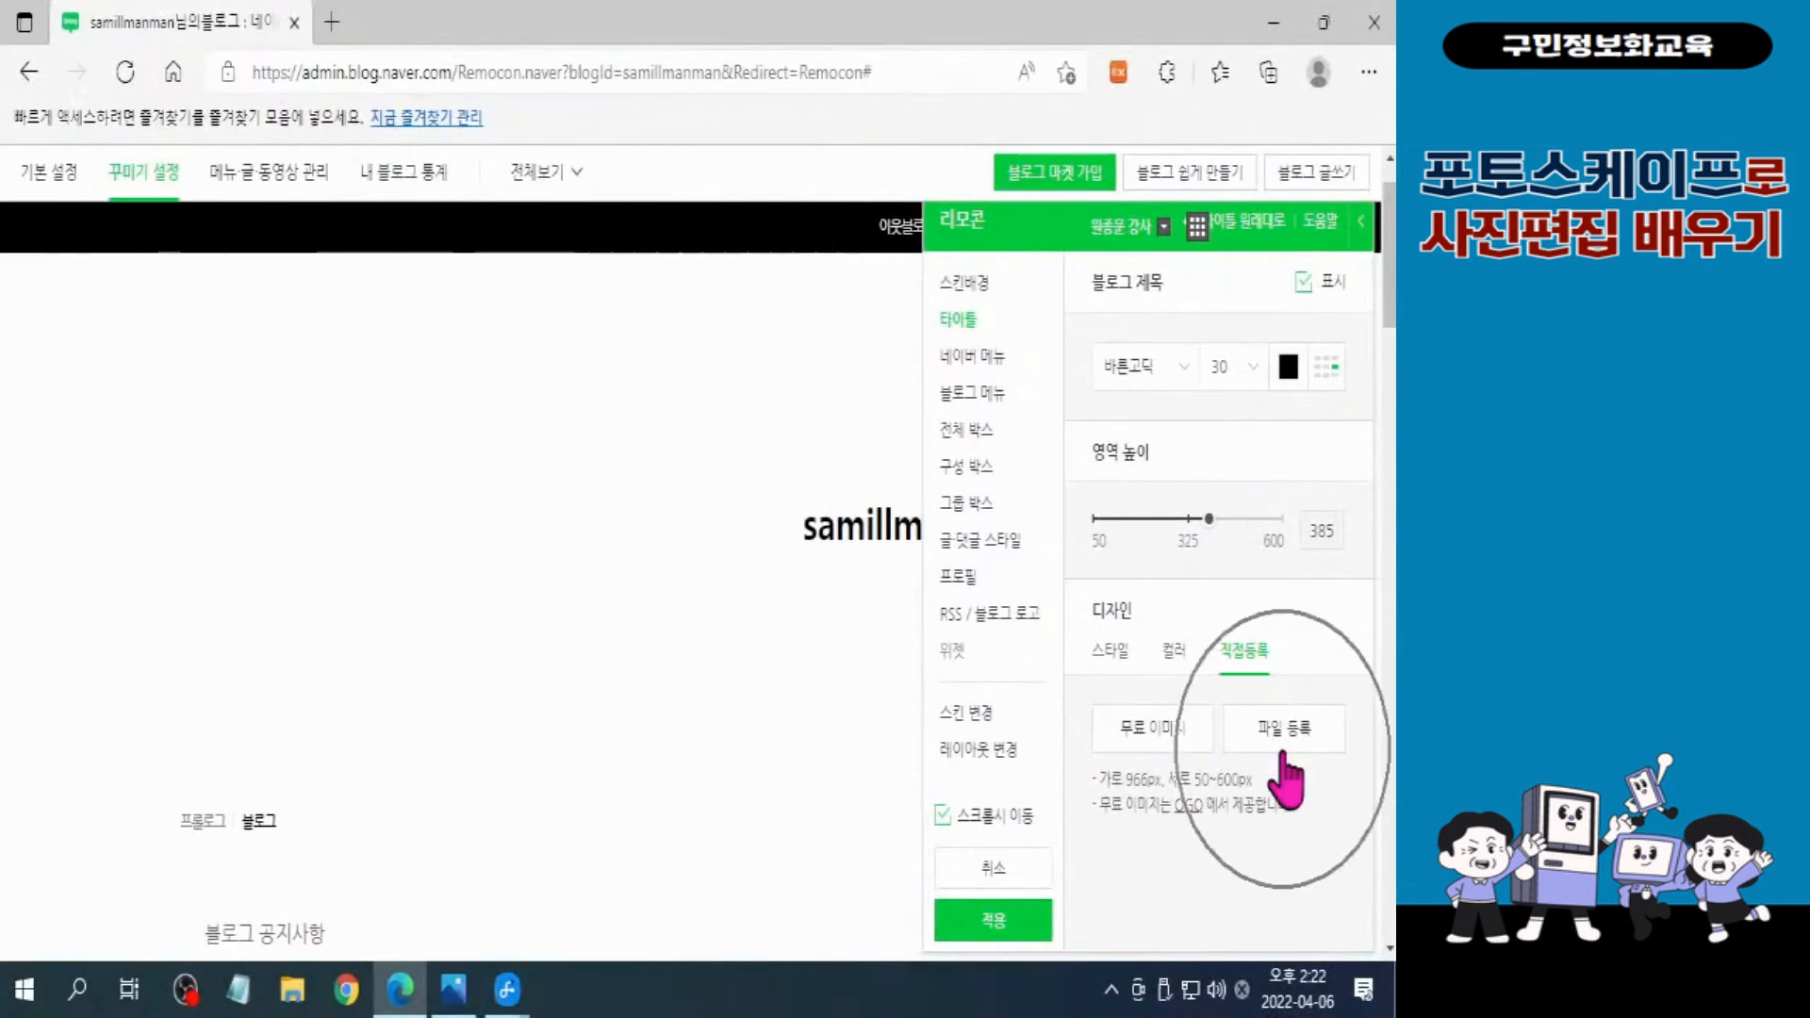
{"action": "left_click", "coordinate": [1283, 749]}
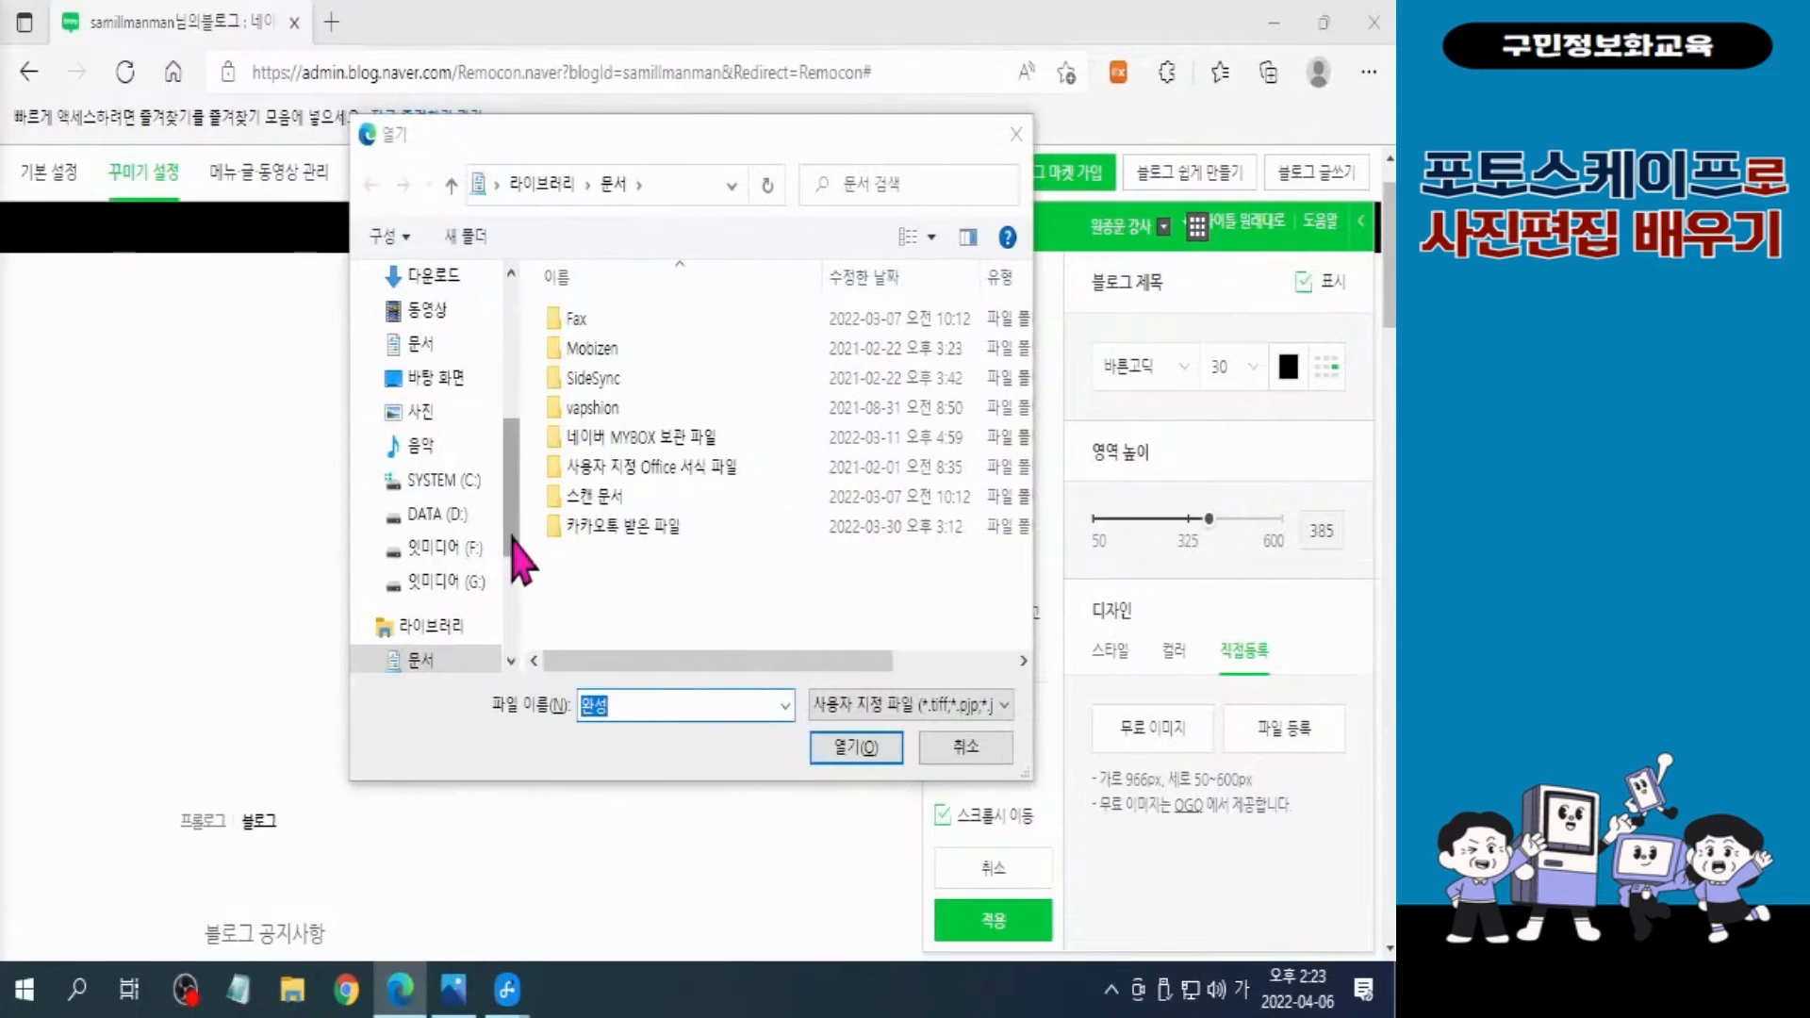
{"action": "left_click_drag", "start_coordinate": [512, 532], "coordinate": [520, 365]}
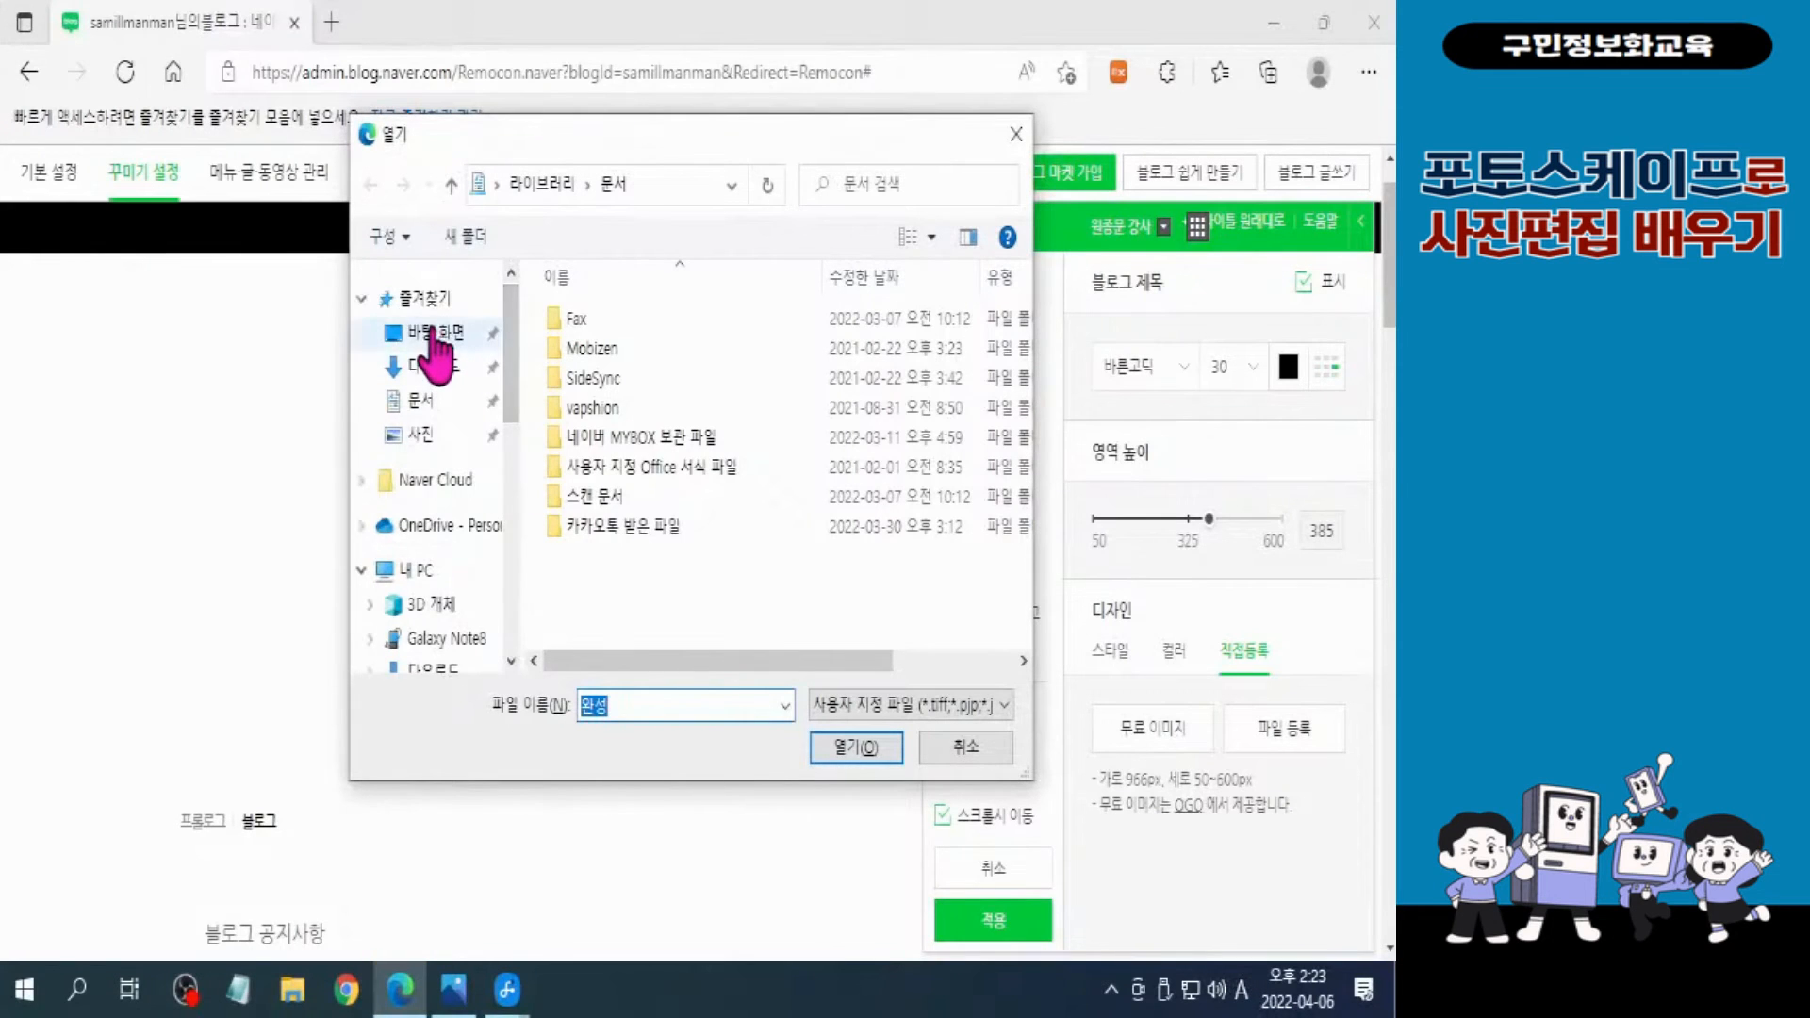
{"action": "left_click", "coordinate": [436, 333]}
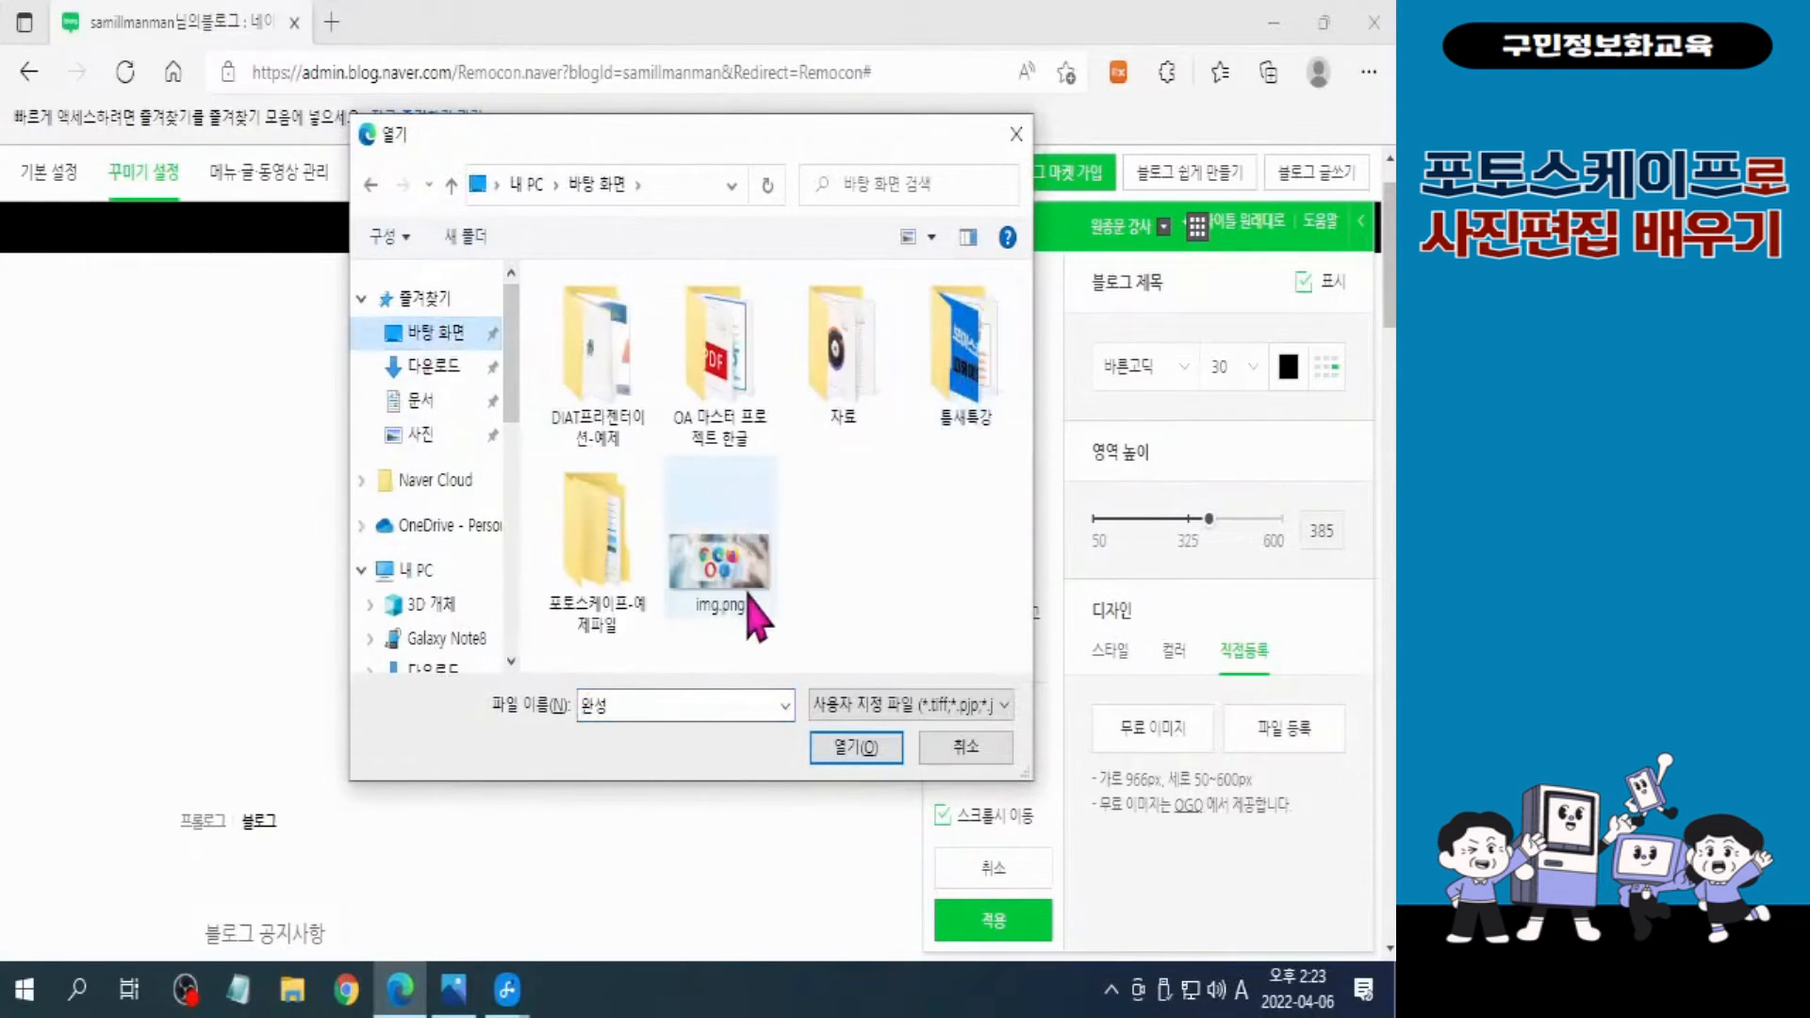
{"action": "double_click", "coordinate": [608, 542]}
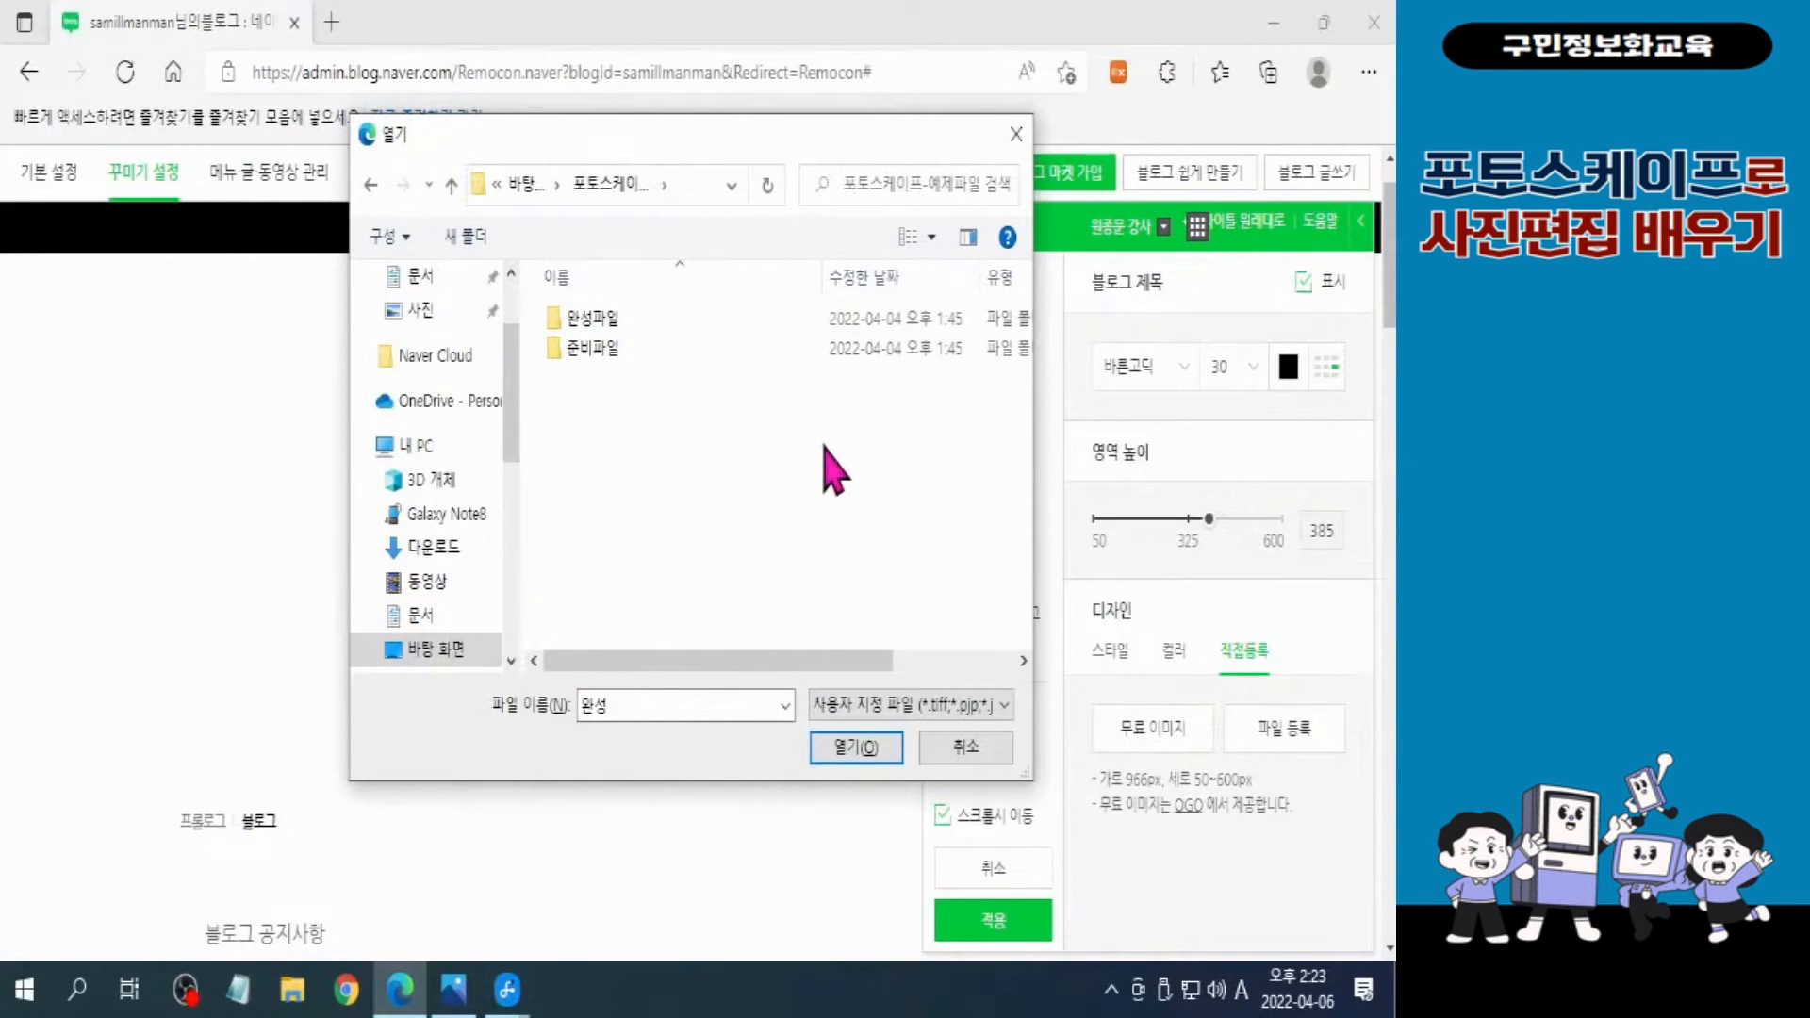
{"action": "double_click", "coordinate": [599, 351]}
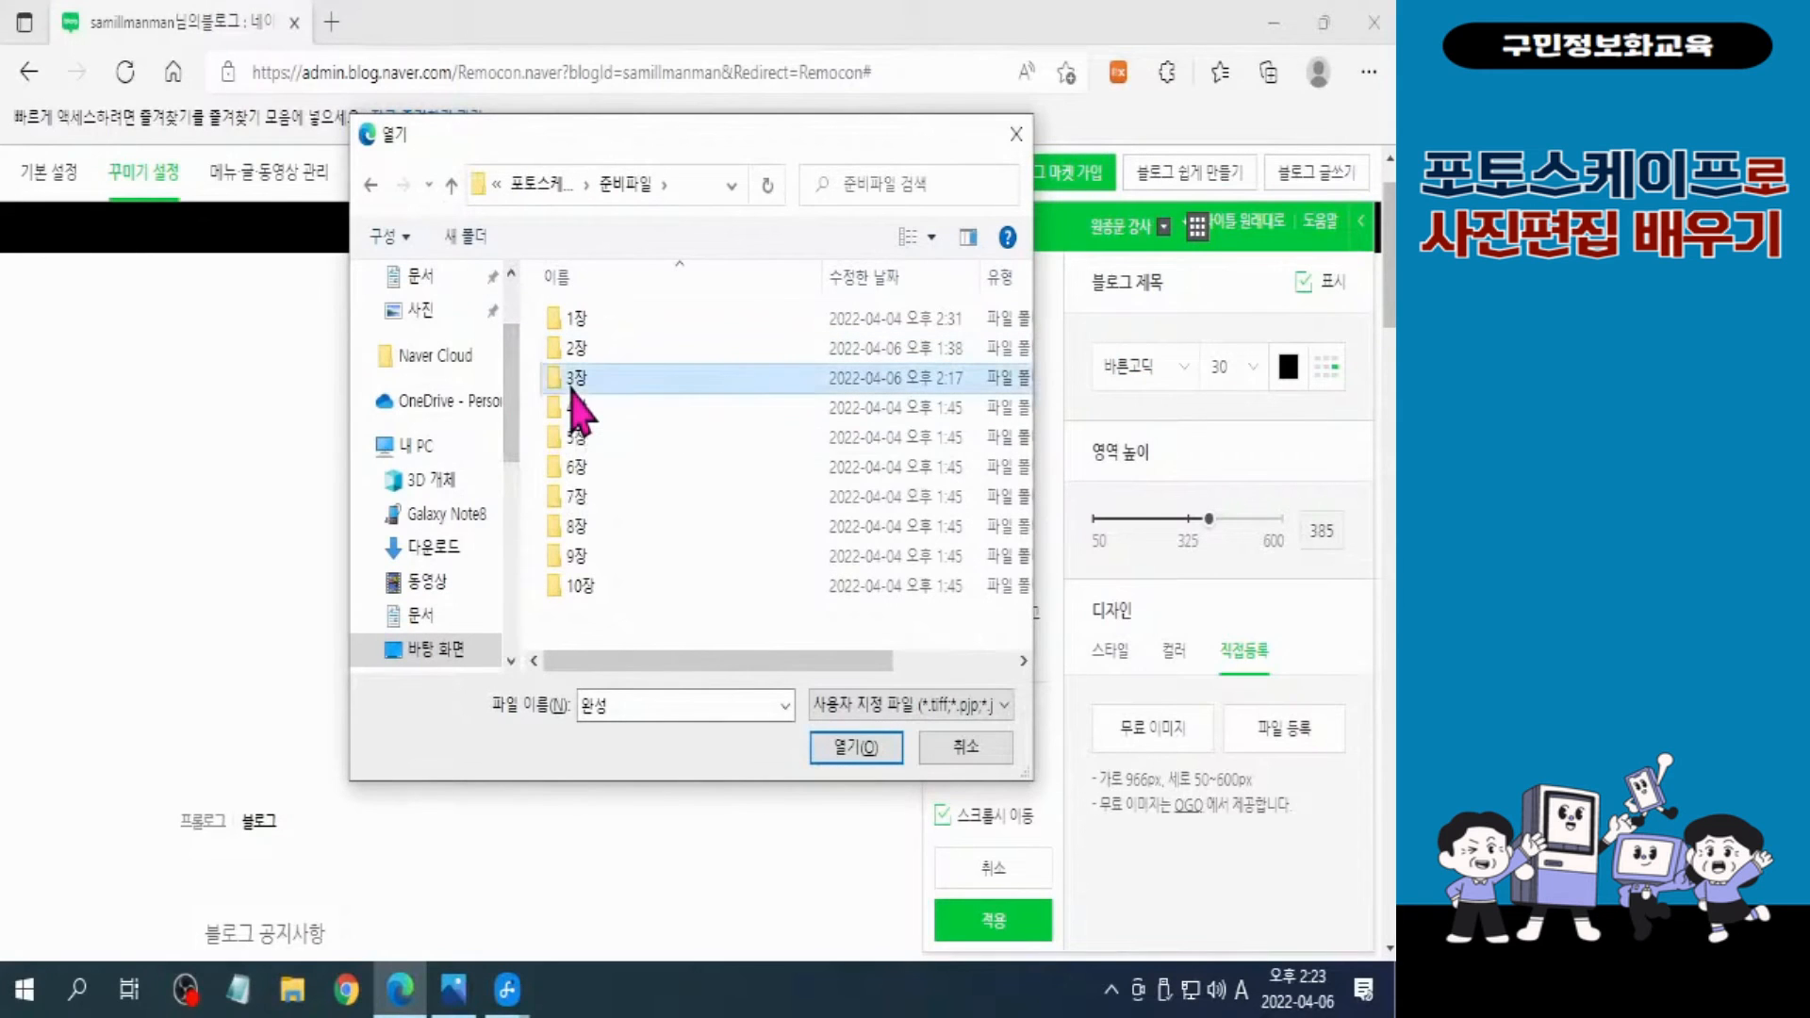
{"action": "double_click", "coordinate": [574, 379]}
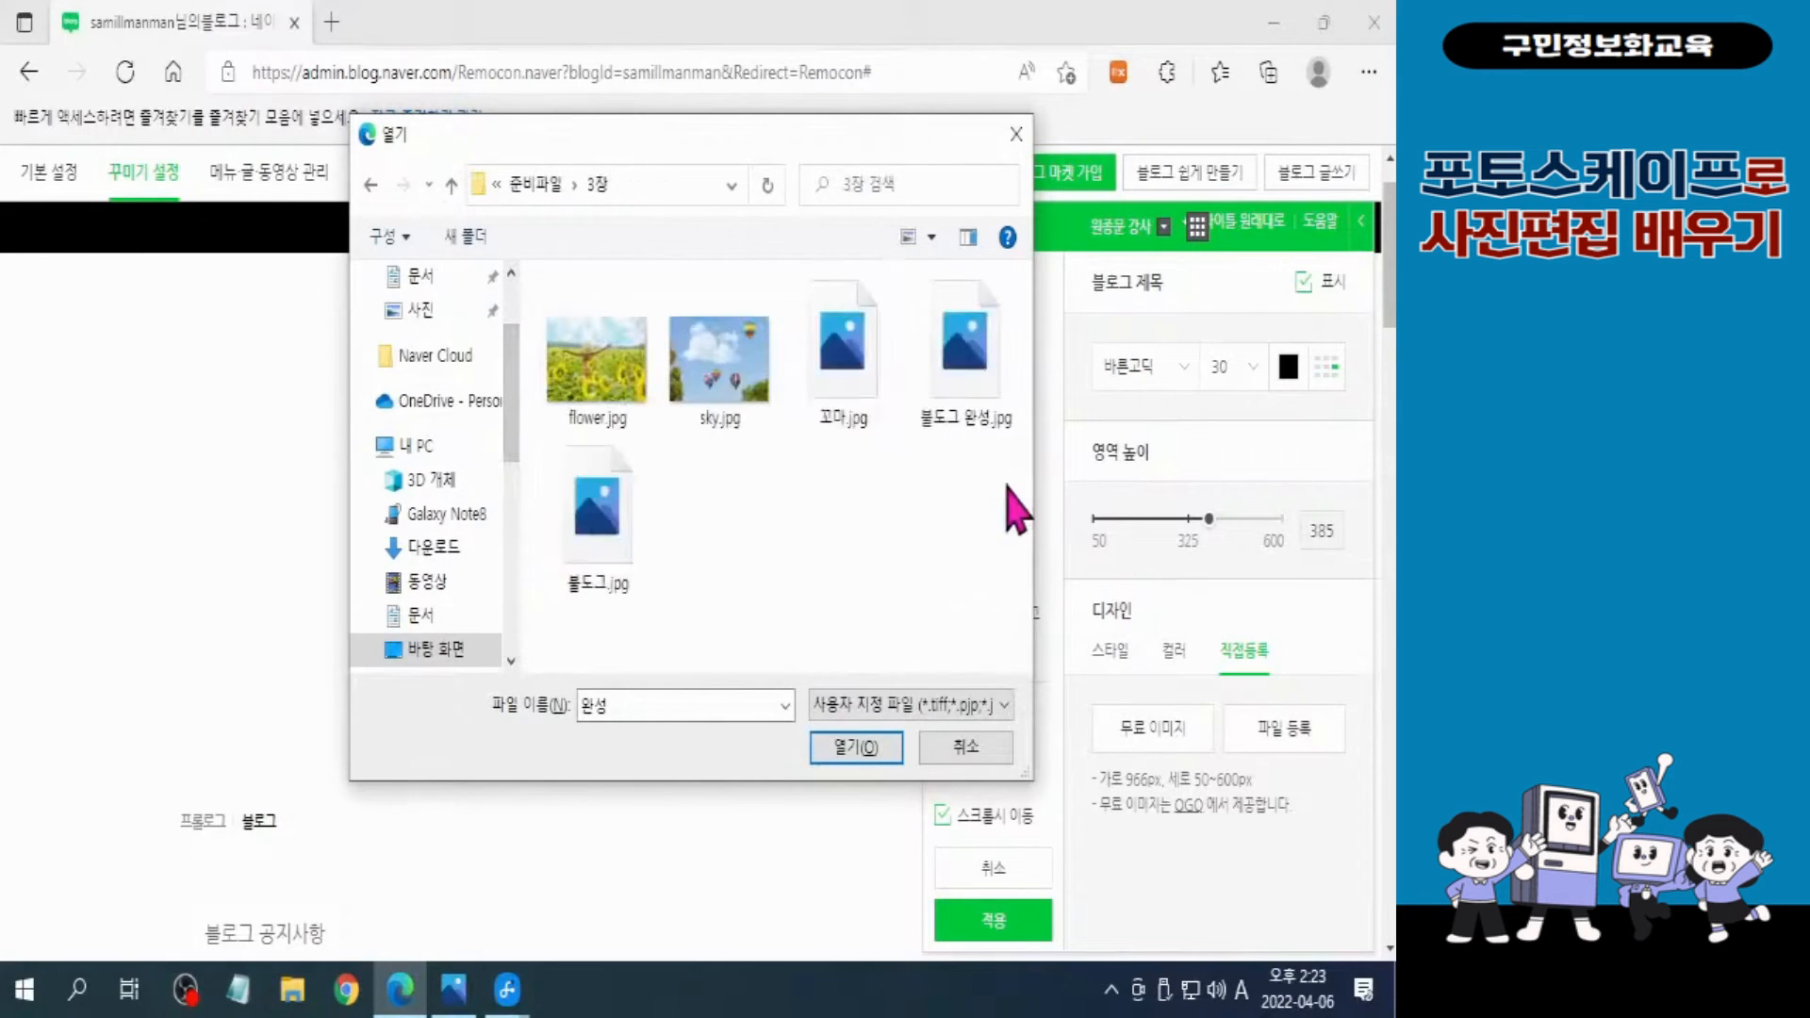
Step: Upload 불도그 완성.jpg as the blog's title image and check how it fills the title area
{"action": "left_click", "coordinate": [971, 419]}
{"action": "key", "text": "ctrl"}
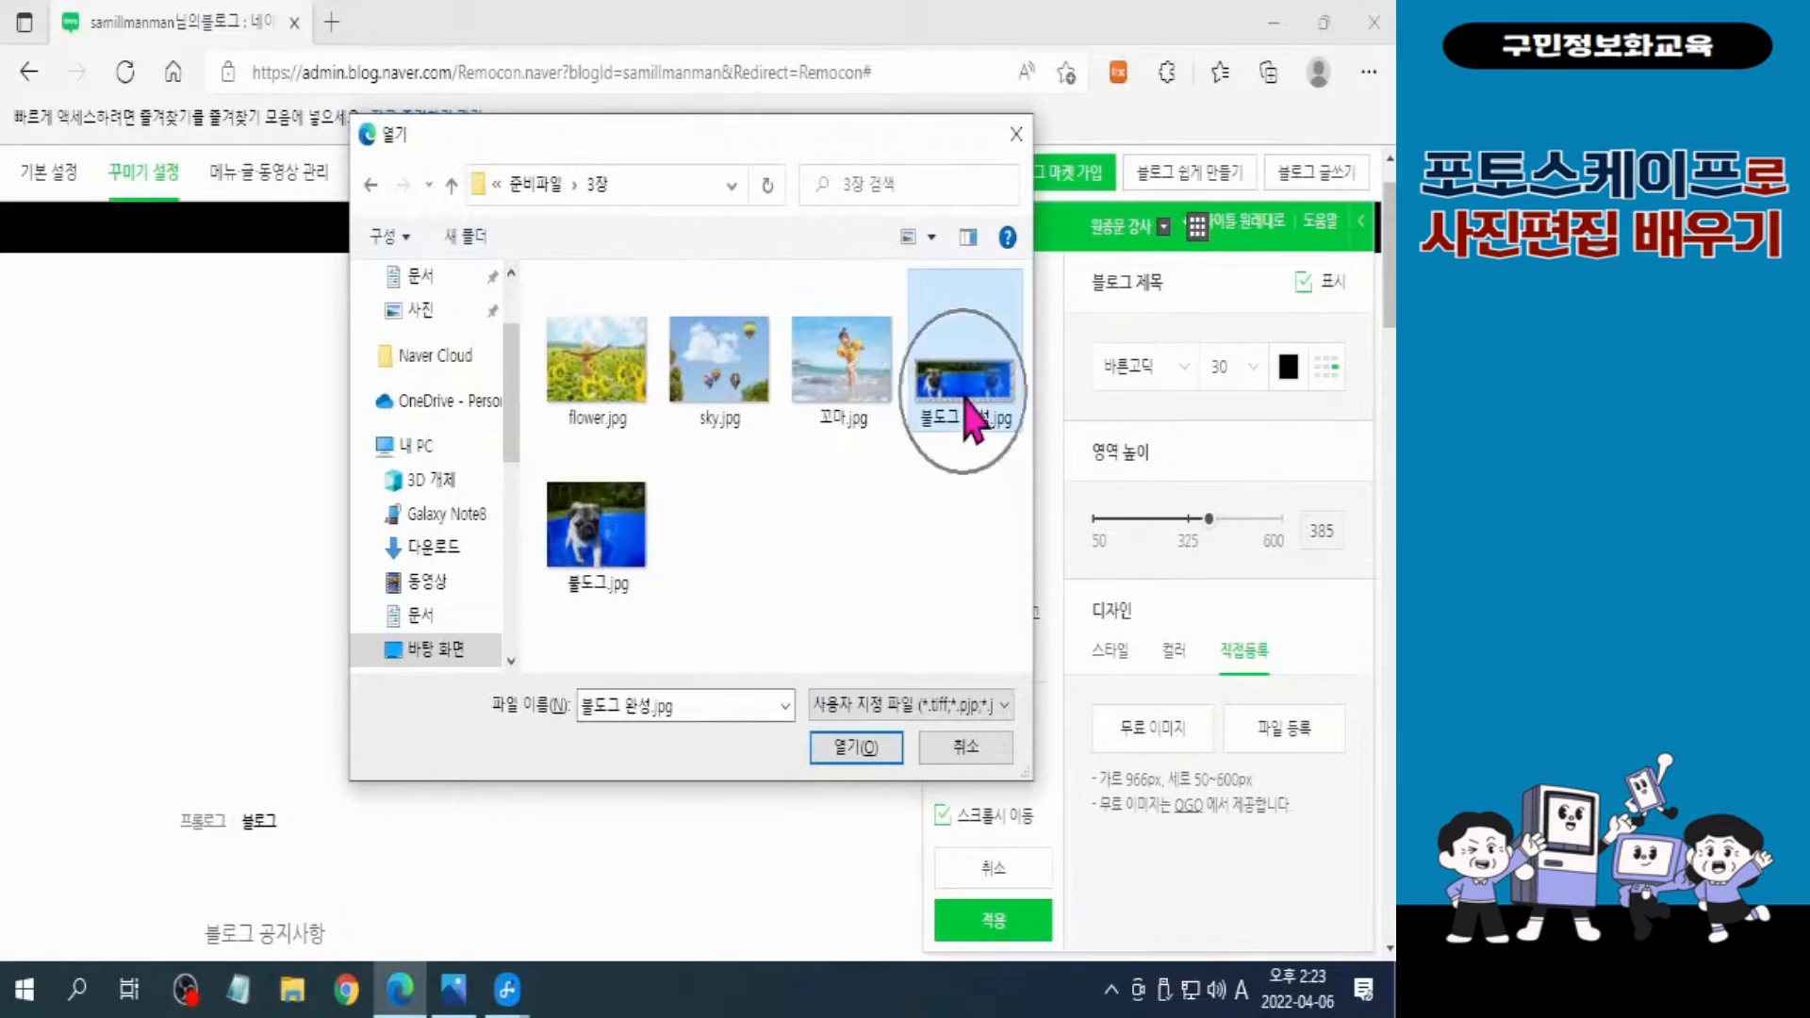
{"action": "key", "text": "ctrl"}
{"action": "left_click", "coordinate": [855, 747]}
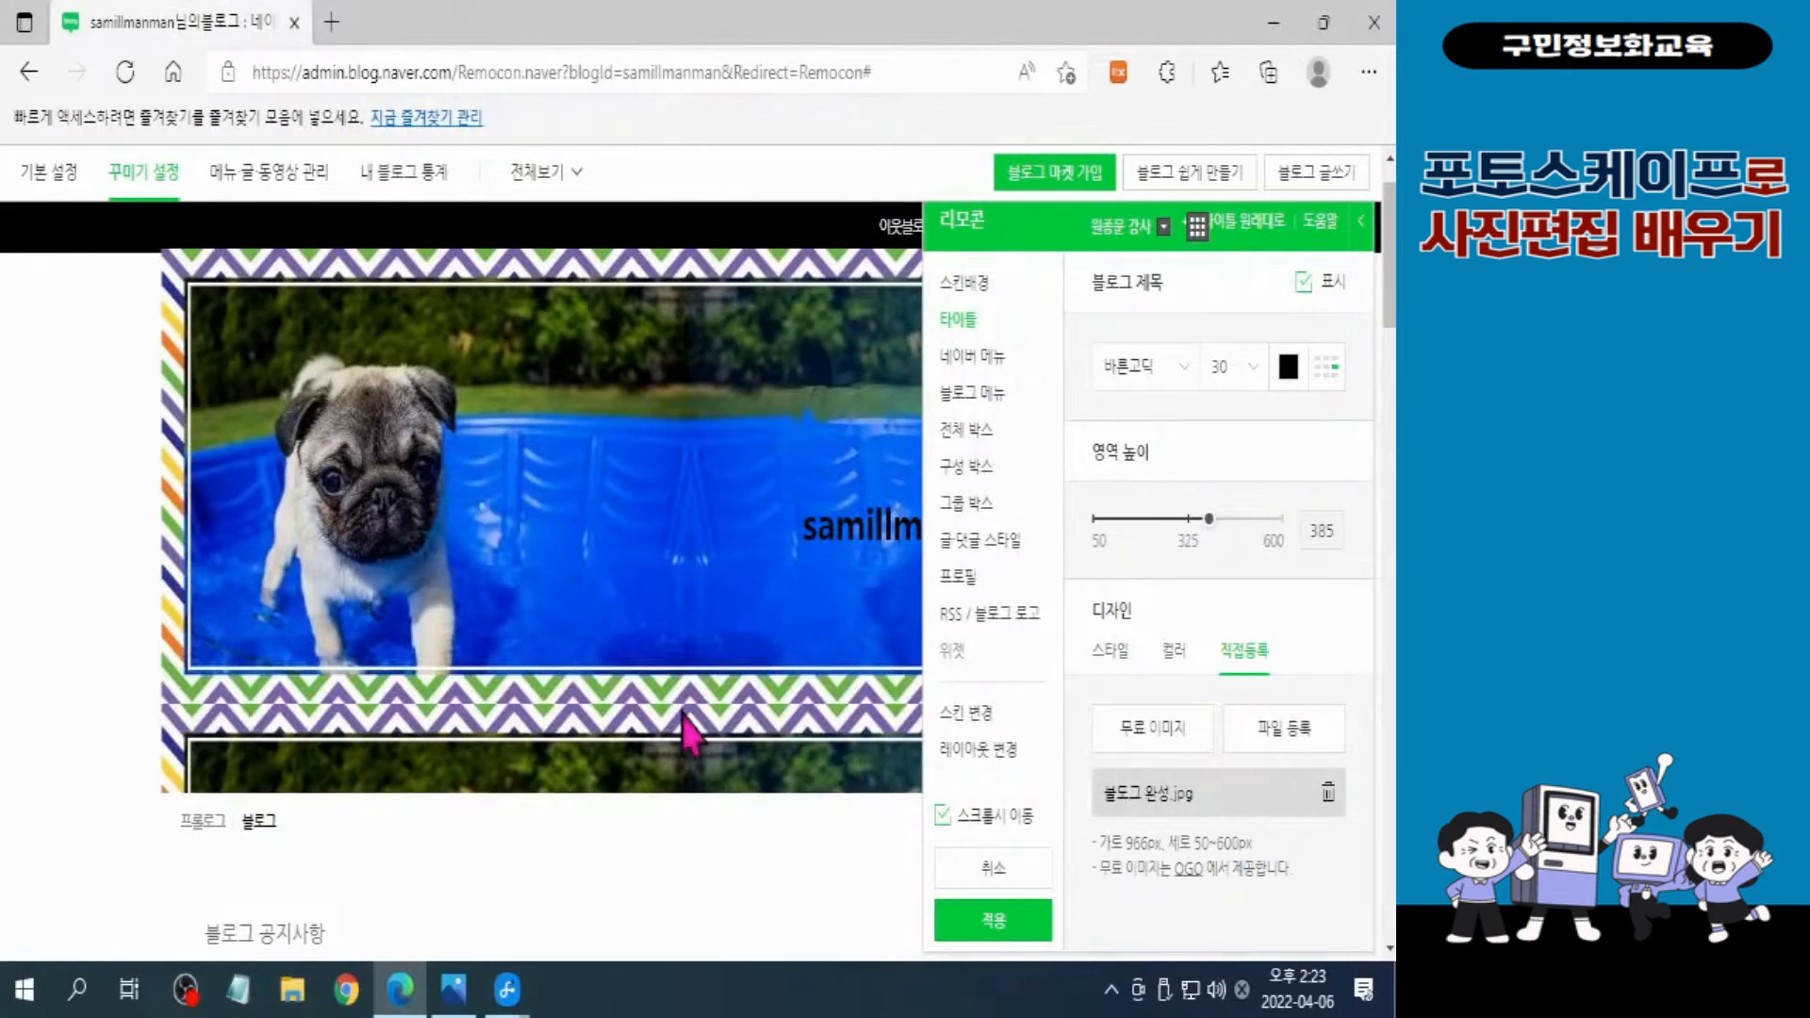
{"action": "key", "text": "ctrl"}
{"action": "key", "text": "ctrl"}
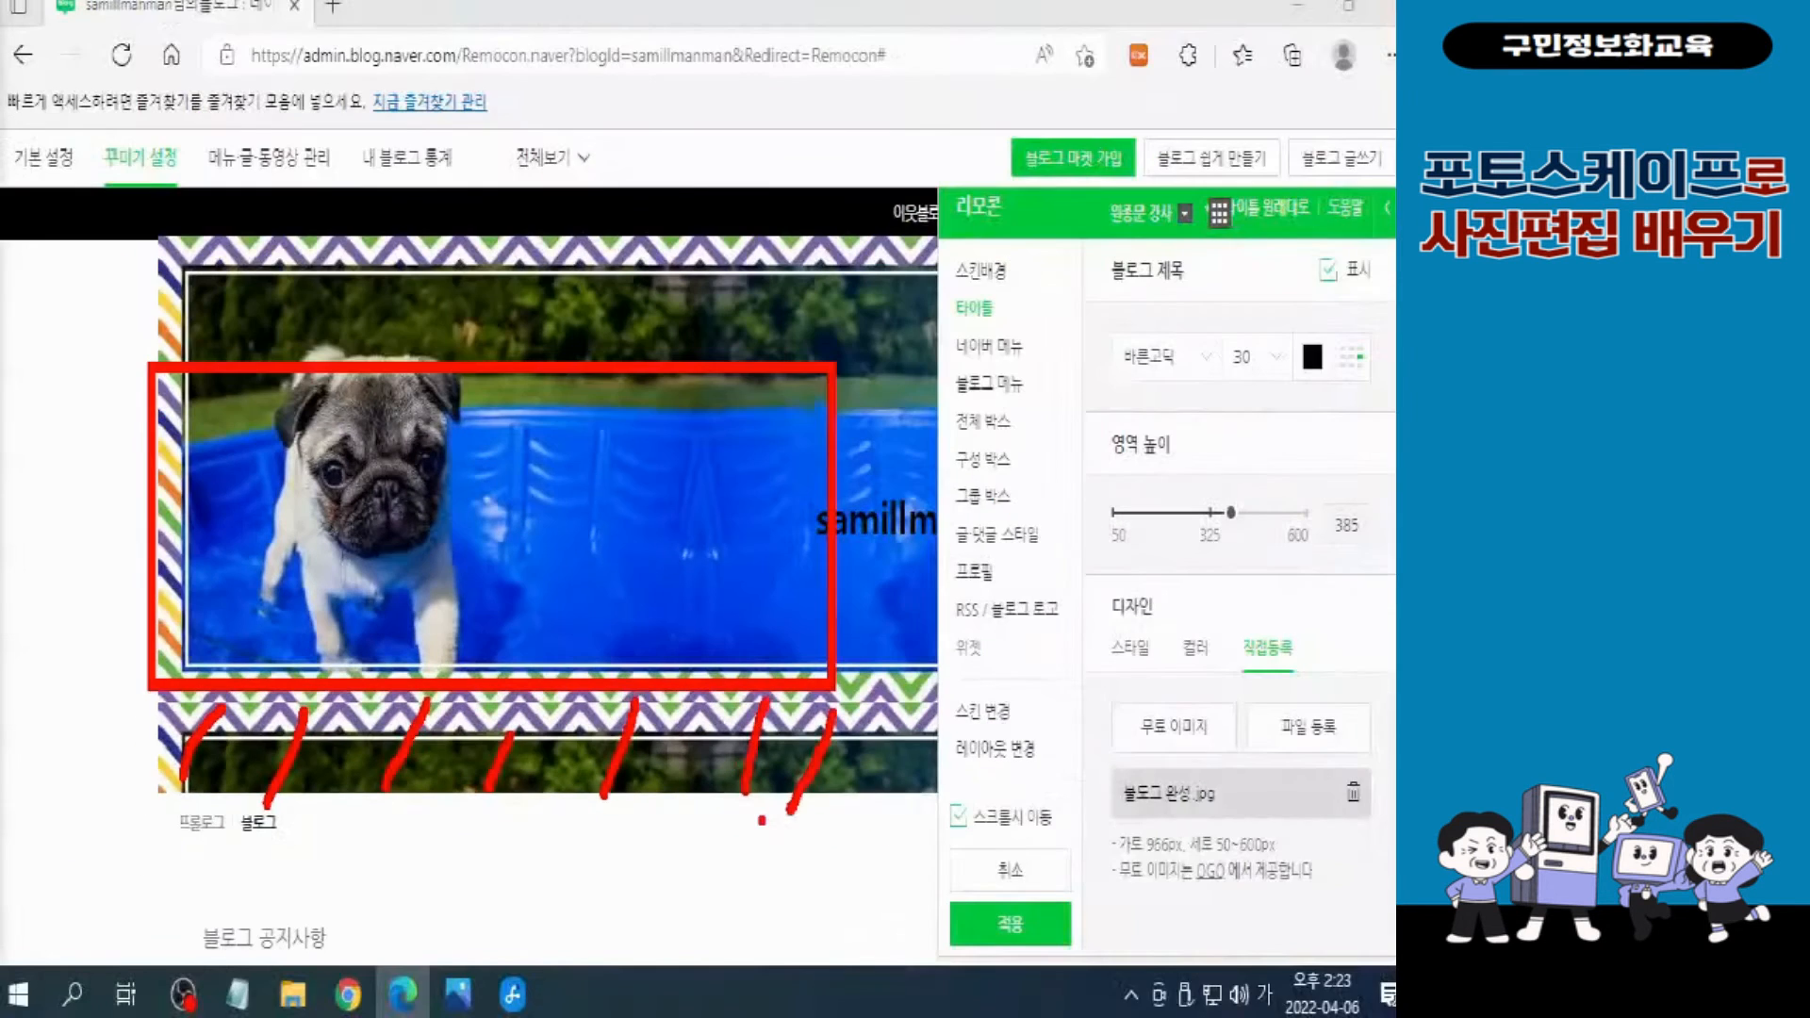
Step: Reduce the title's 영역 높이 to 322 so the image does not repeat below itself
{"action": "left_click_drag", "start_coordinate": [1213, 524], "coordinate": [1186, 524]}
{"action": "left_click", "coordinate": [1324, 531]}
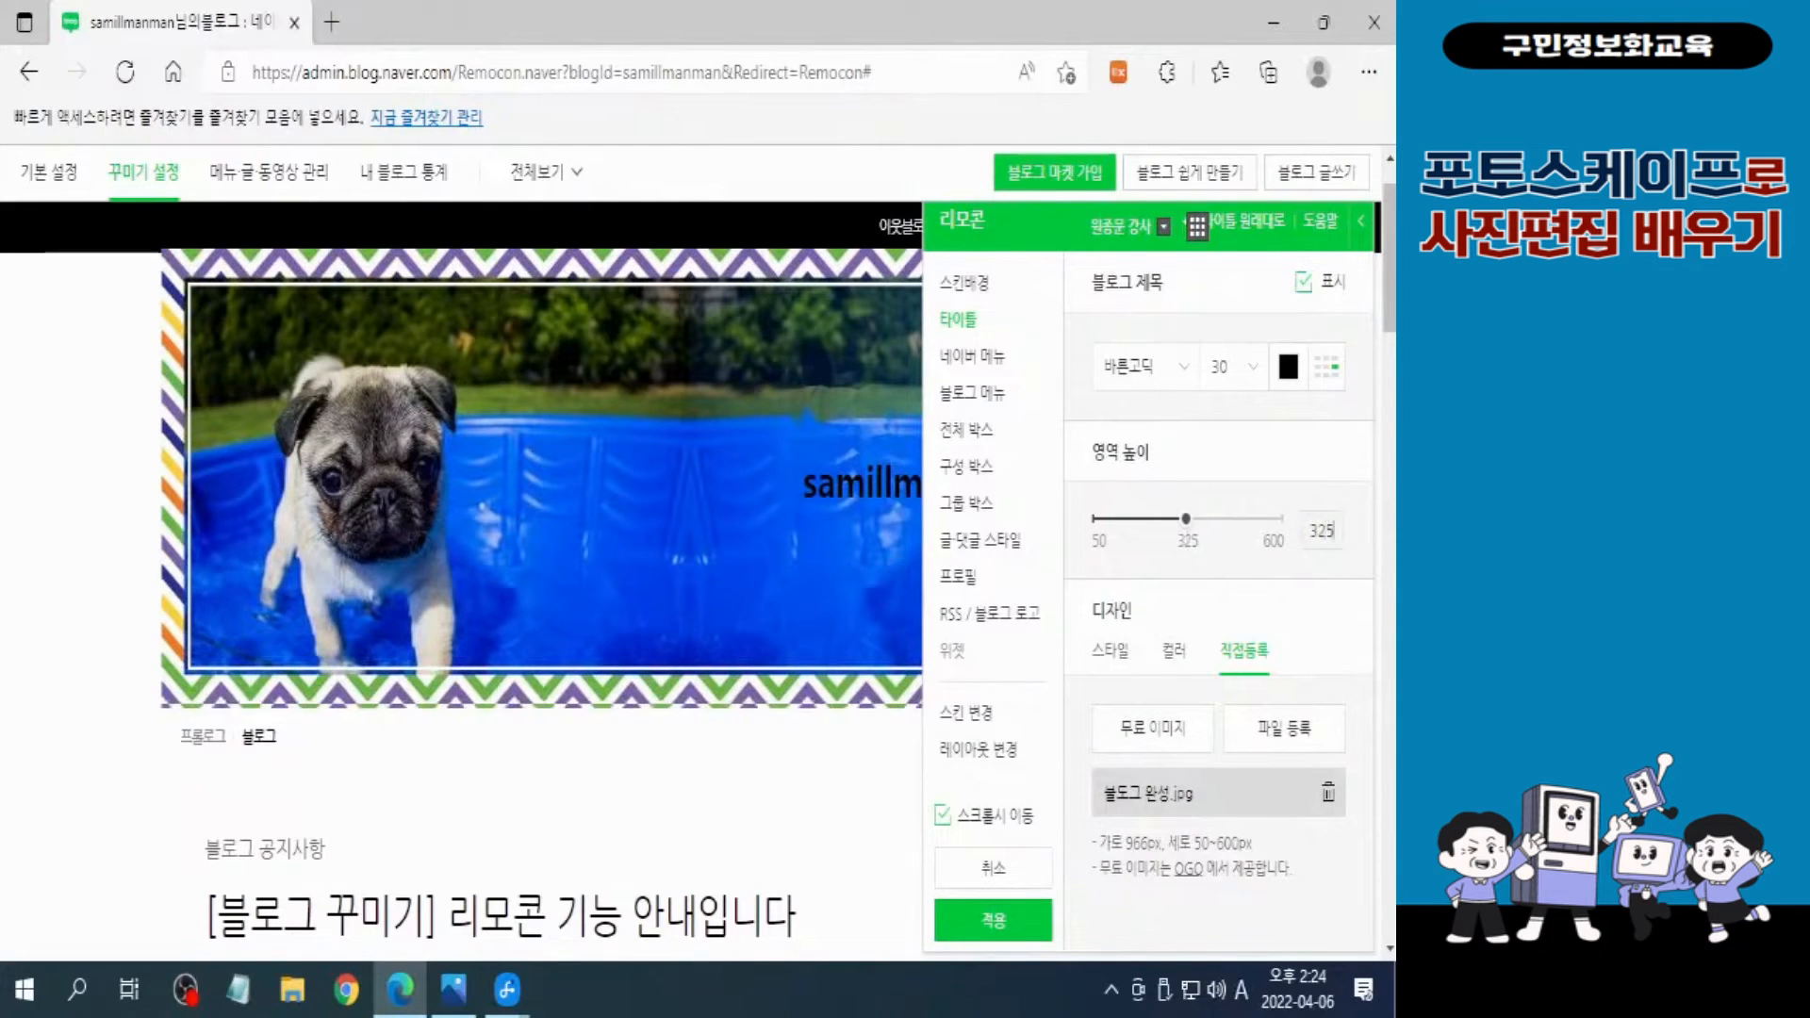
{"action": "key", "text": "BackSpace"}
{"action": "type", "text": "0"}
{"action": "key", "text": "BackSpace"}
{"action": "key", "text": "BackSpace"}
{"action": "type", "text": "19"}
{"action": "key", "text": "BackSpace"}
{"action": "key", "text": "BackSpace"}
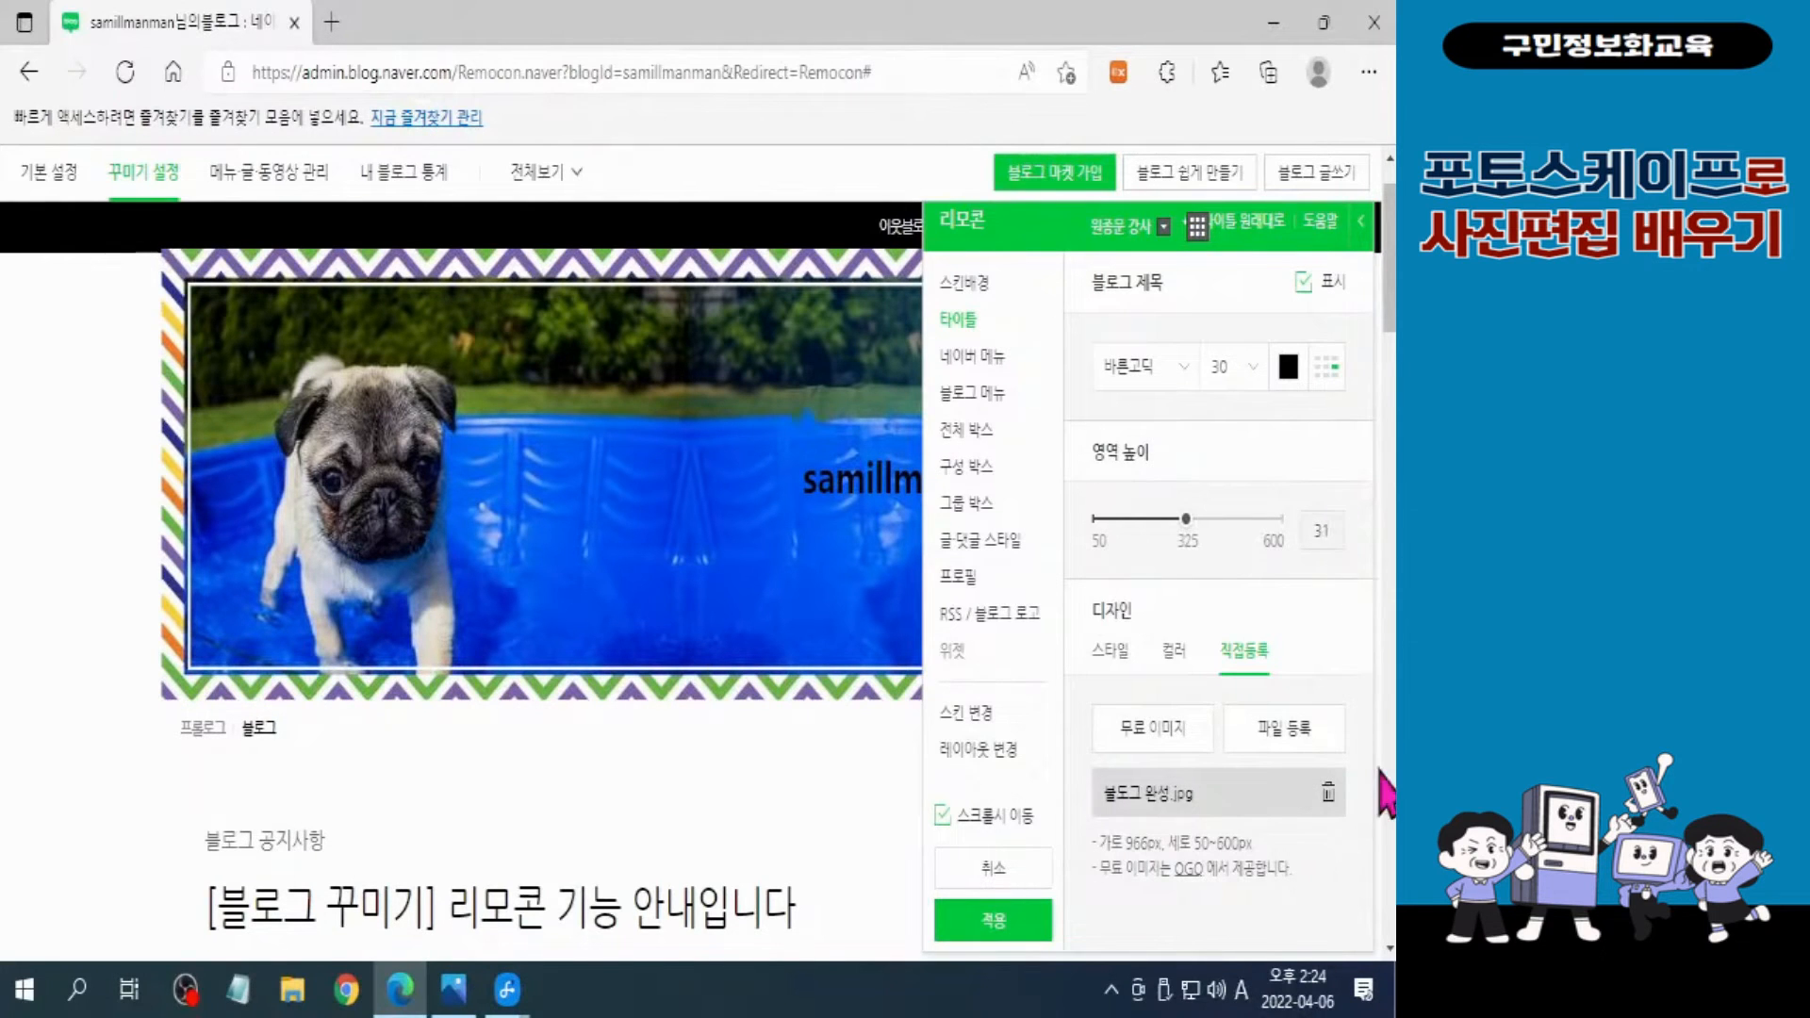
{"action": "type", "text": "20"}
{"action": "left_click", "coordinate": [1333, 444]}
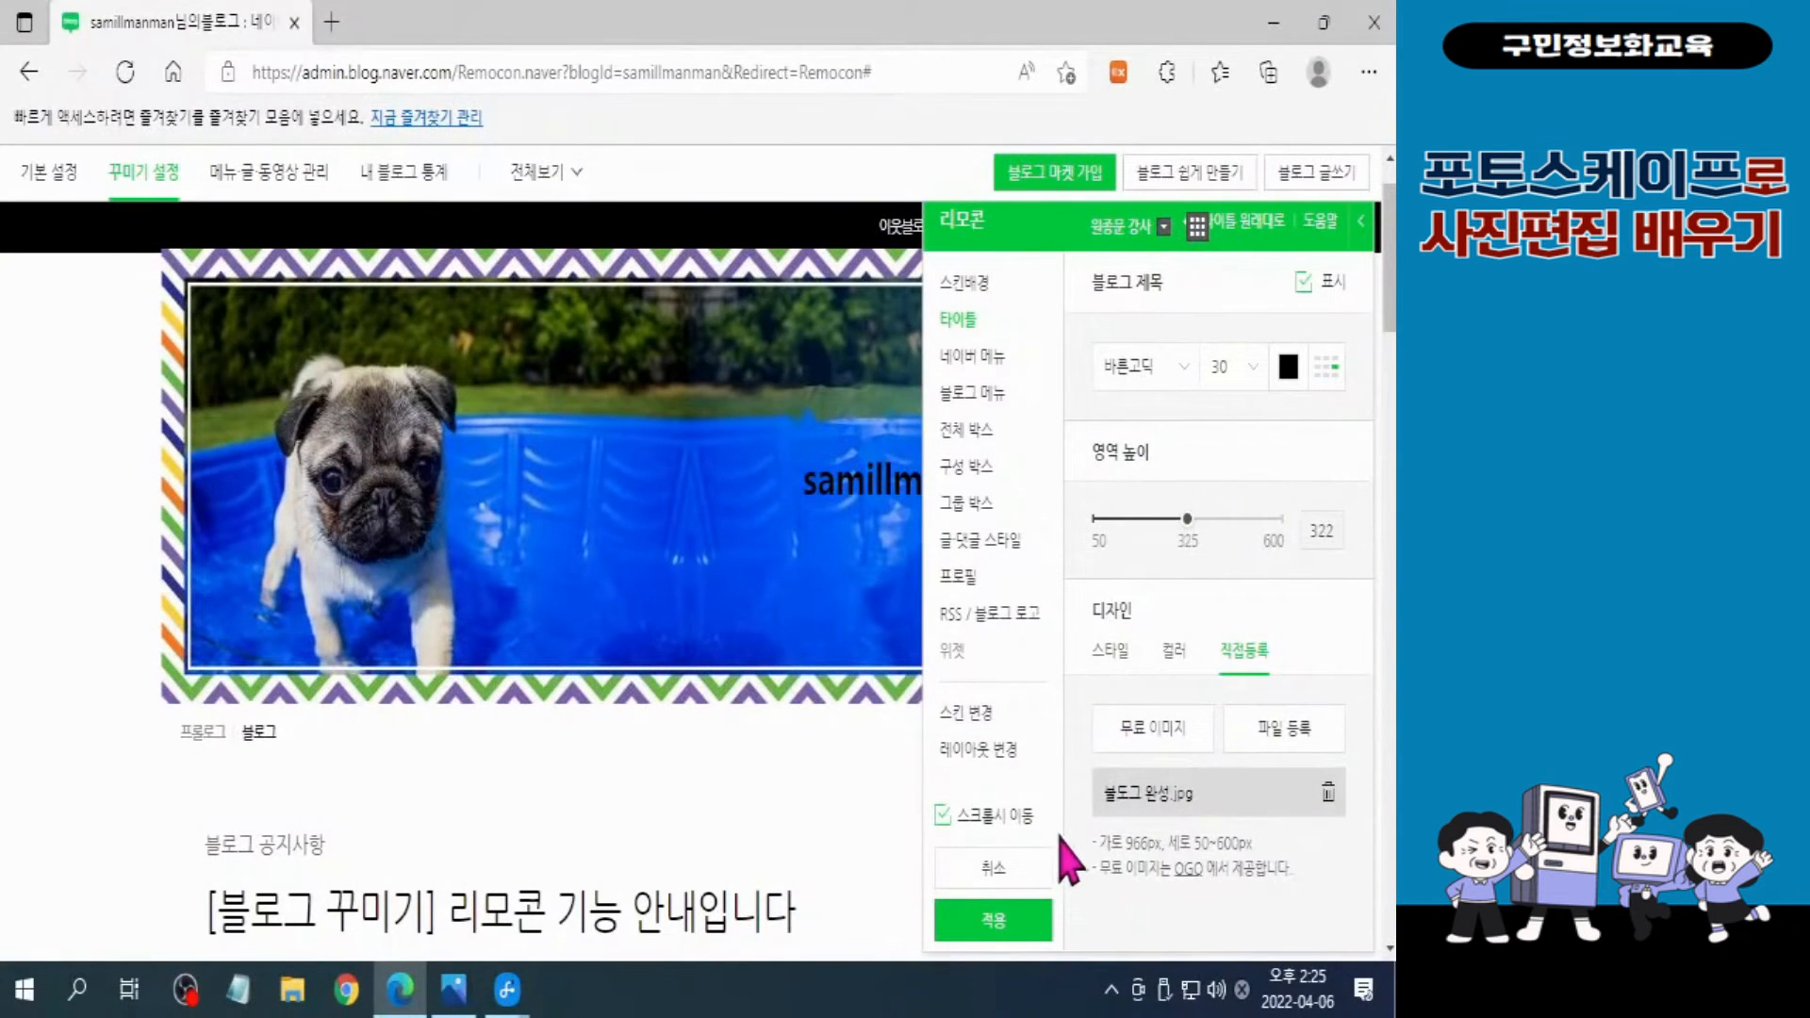
Step: Apply the current design to the blog without saving it as a custom skin, look over the blog and close the browser
{"action": "left_click", "coordinate": [994, 929]}
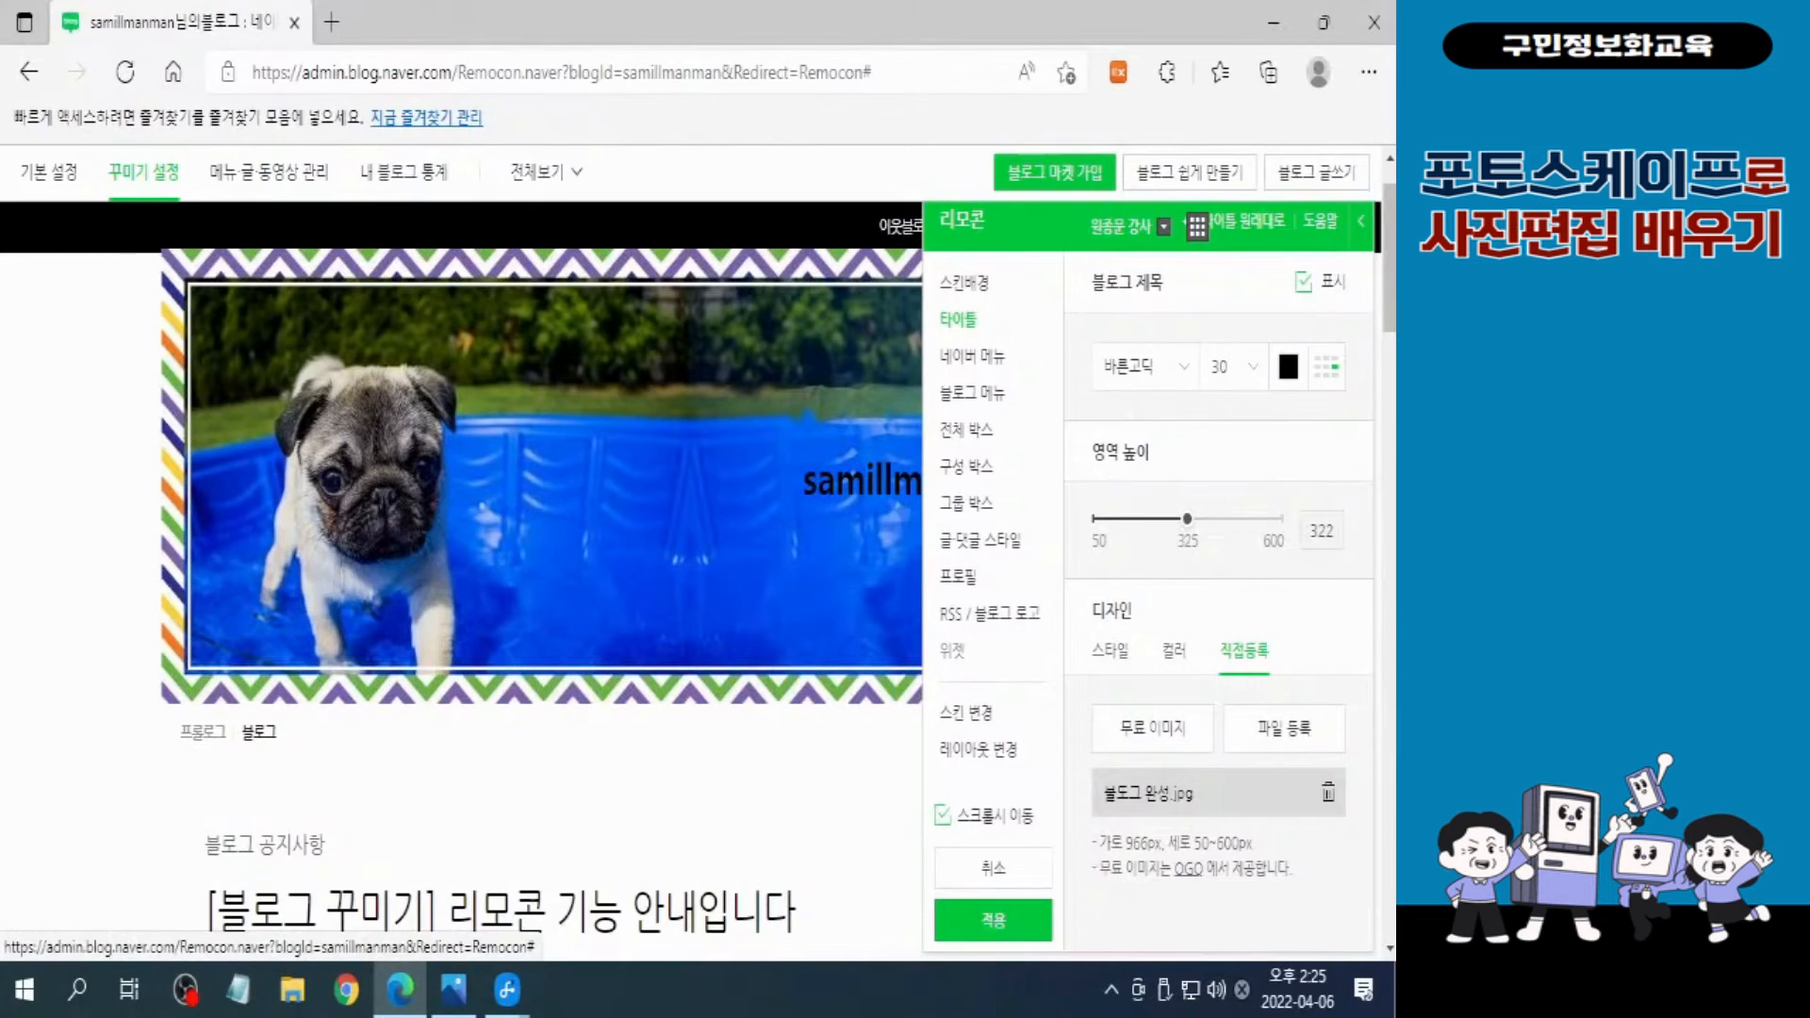
{"action": "left_click", "coordinate": [995, 929]}
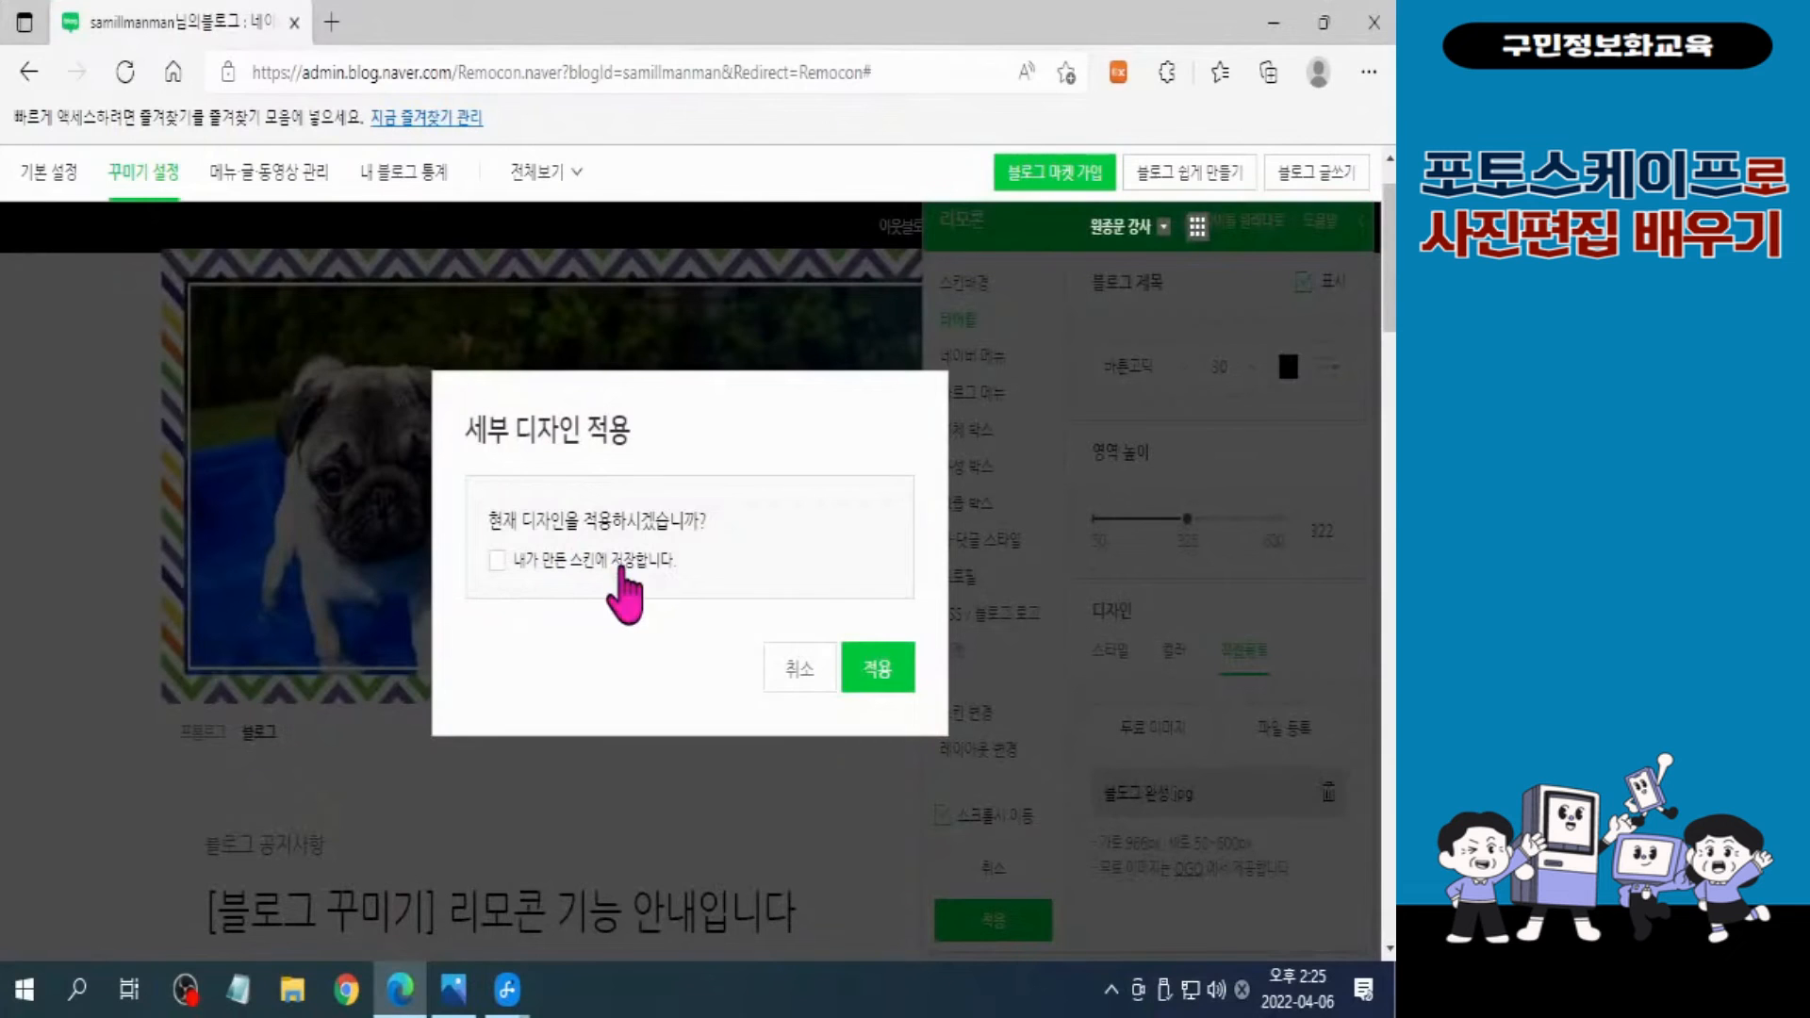
{"action": "left_click", "coordinate": [884, 672]}
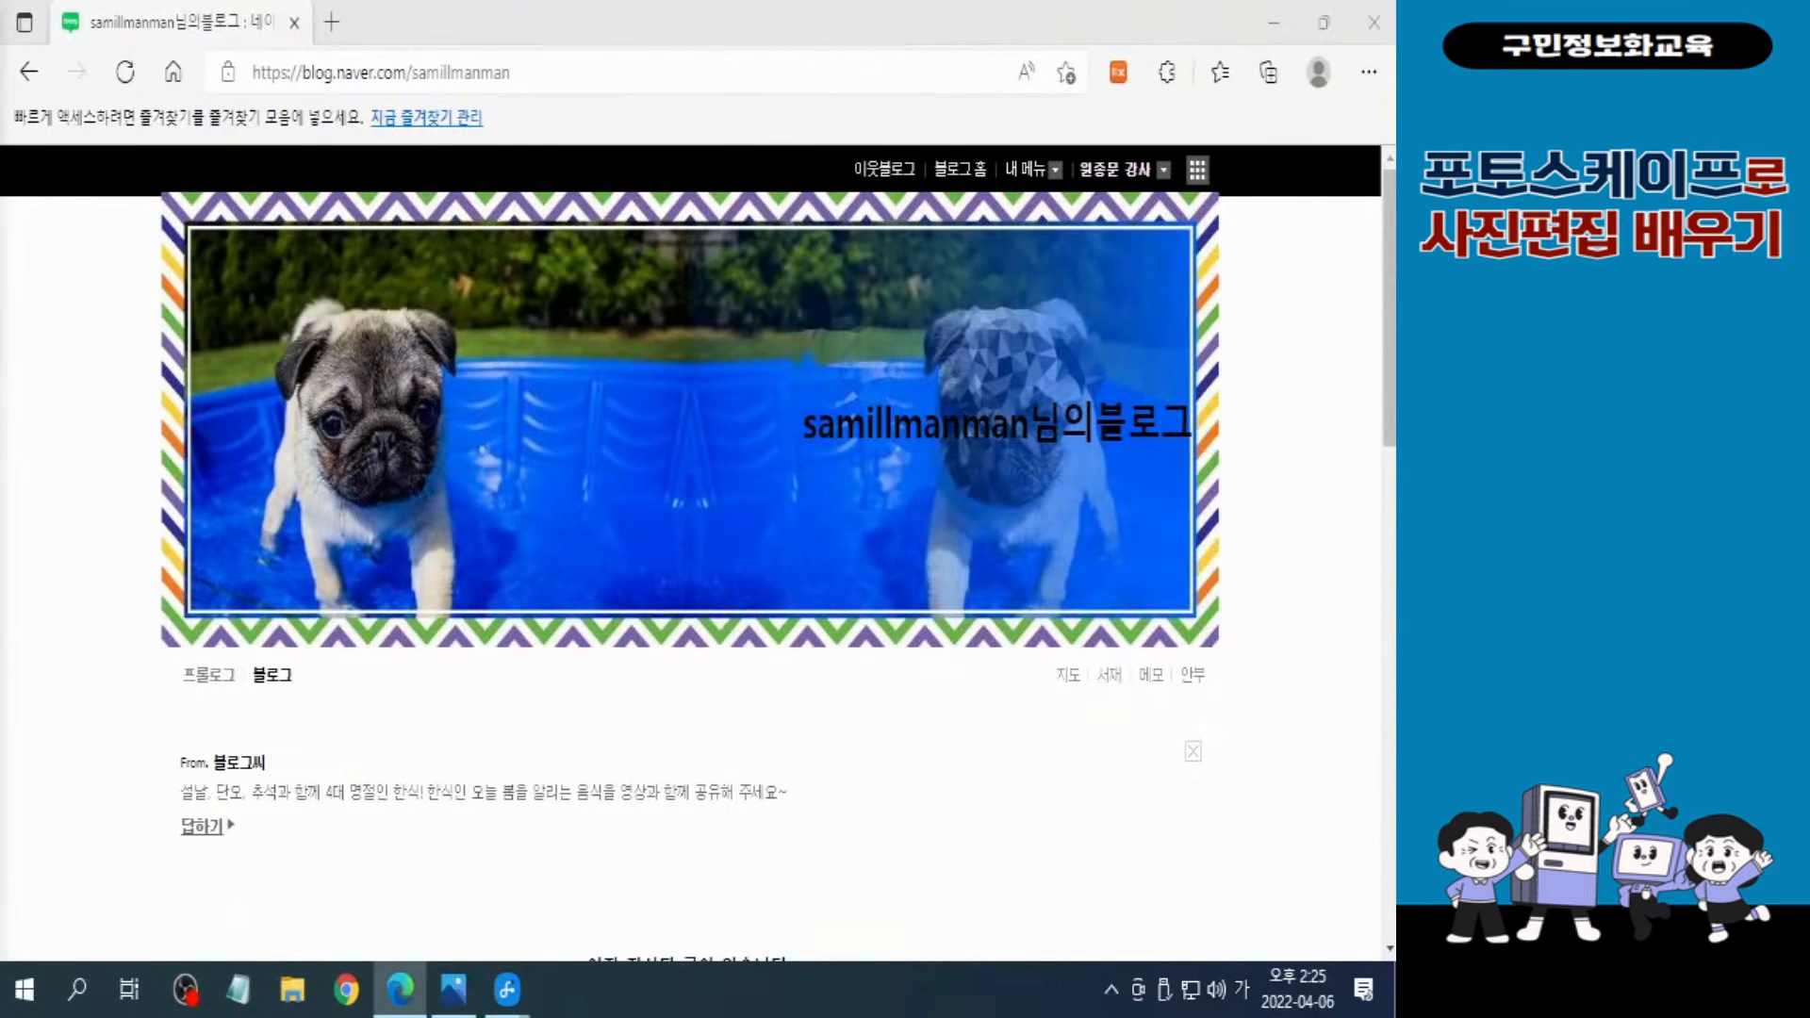
{"action": "left_click", "coordinate": [65, 490]}
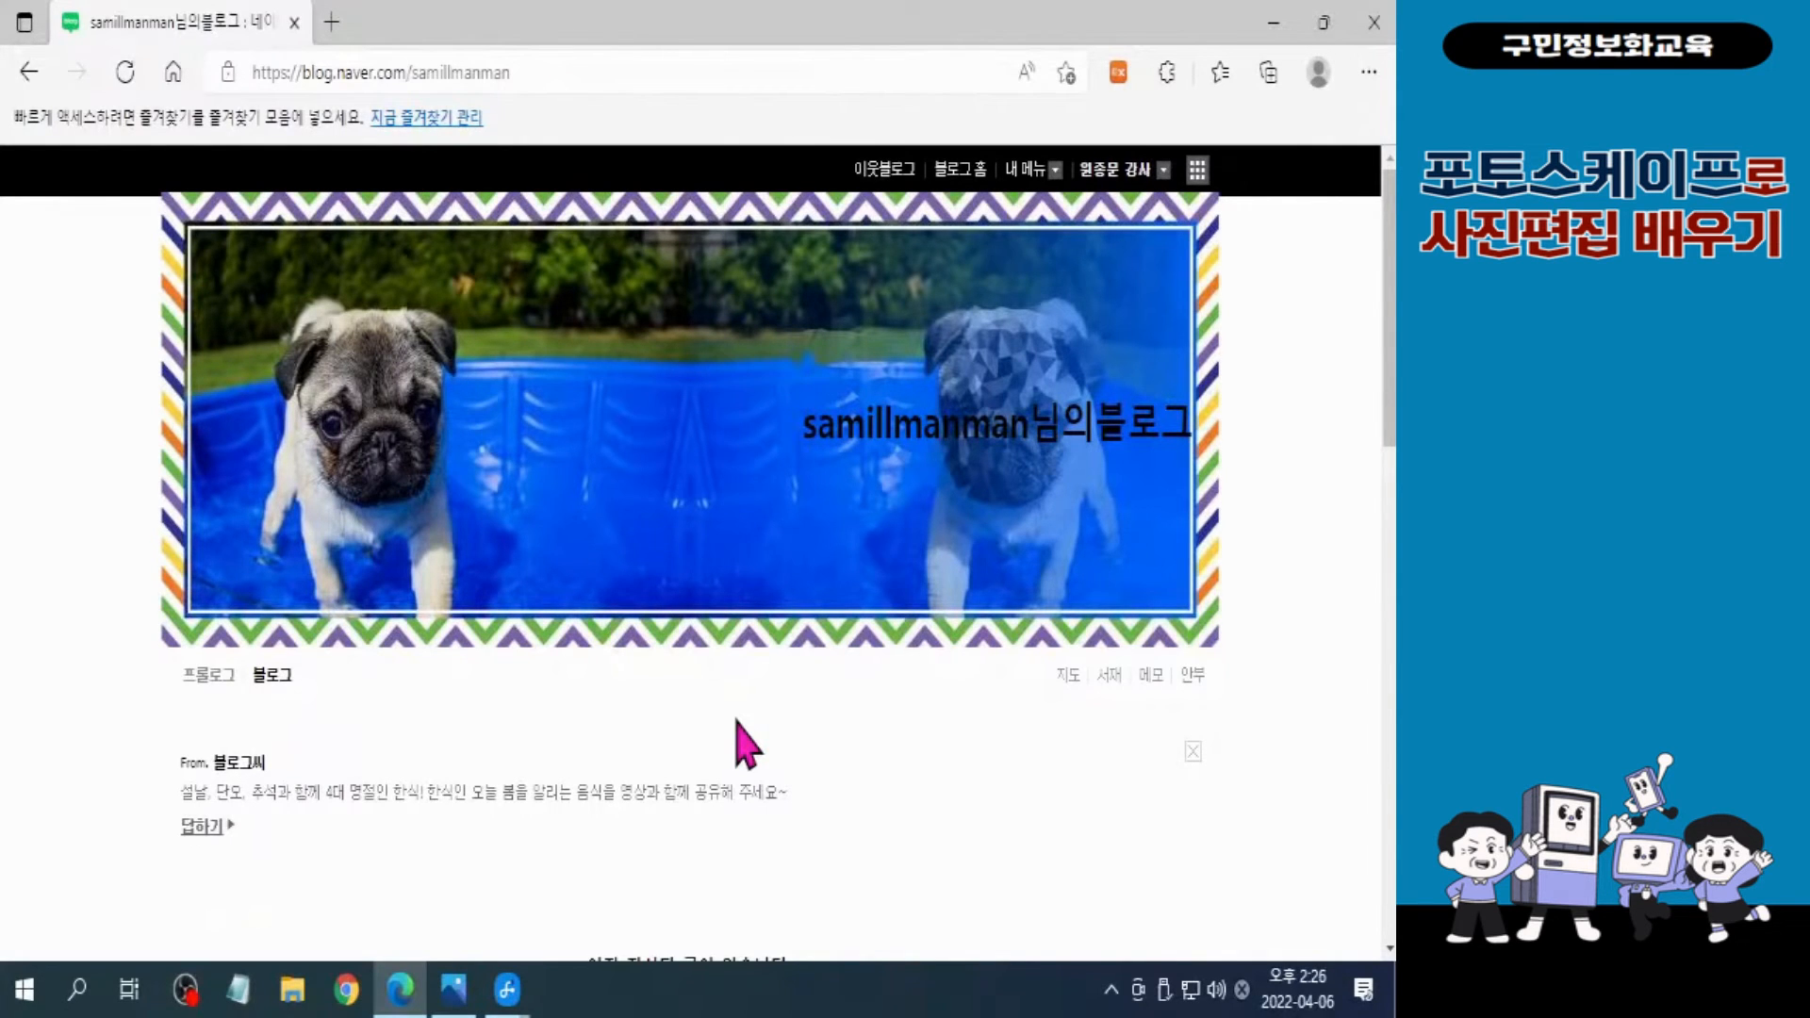
{"action": "left_click", "coordinate": [1373, 22]}
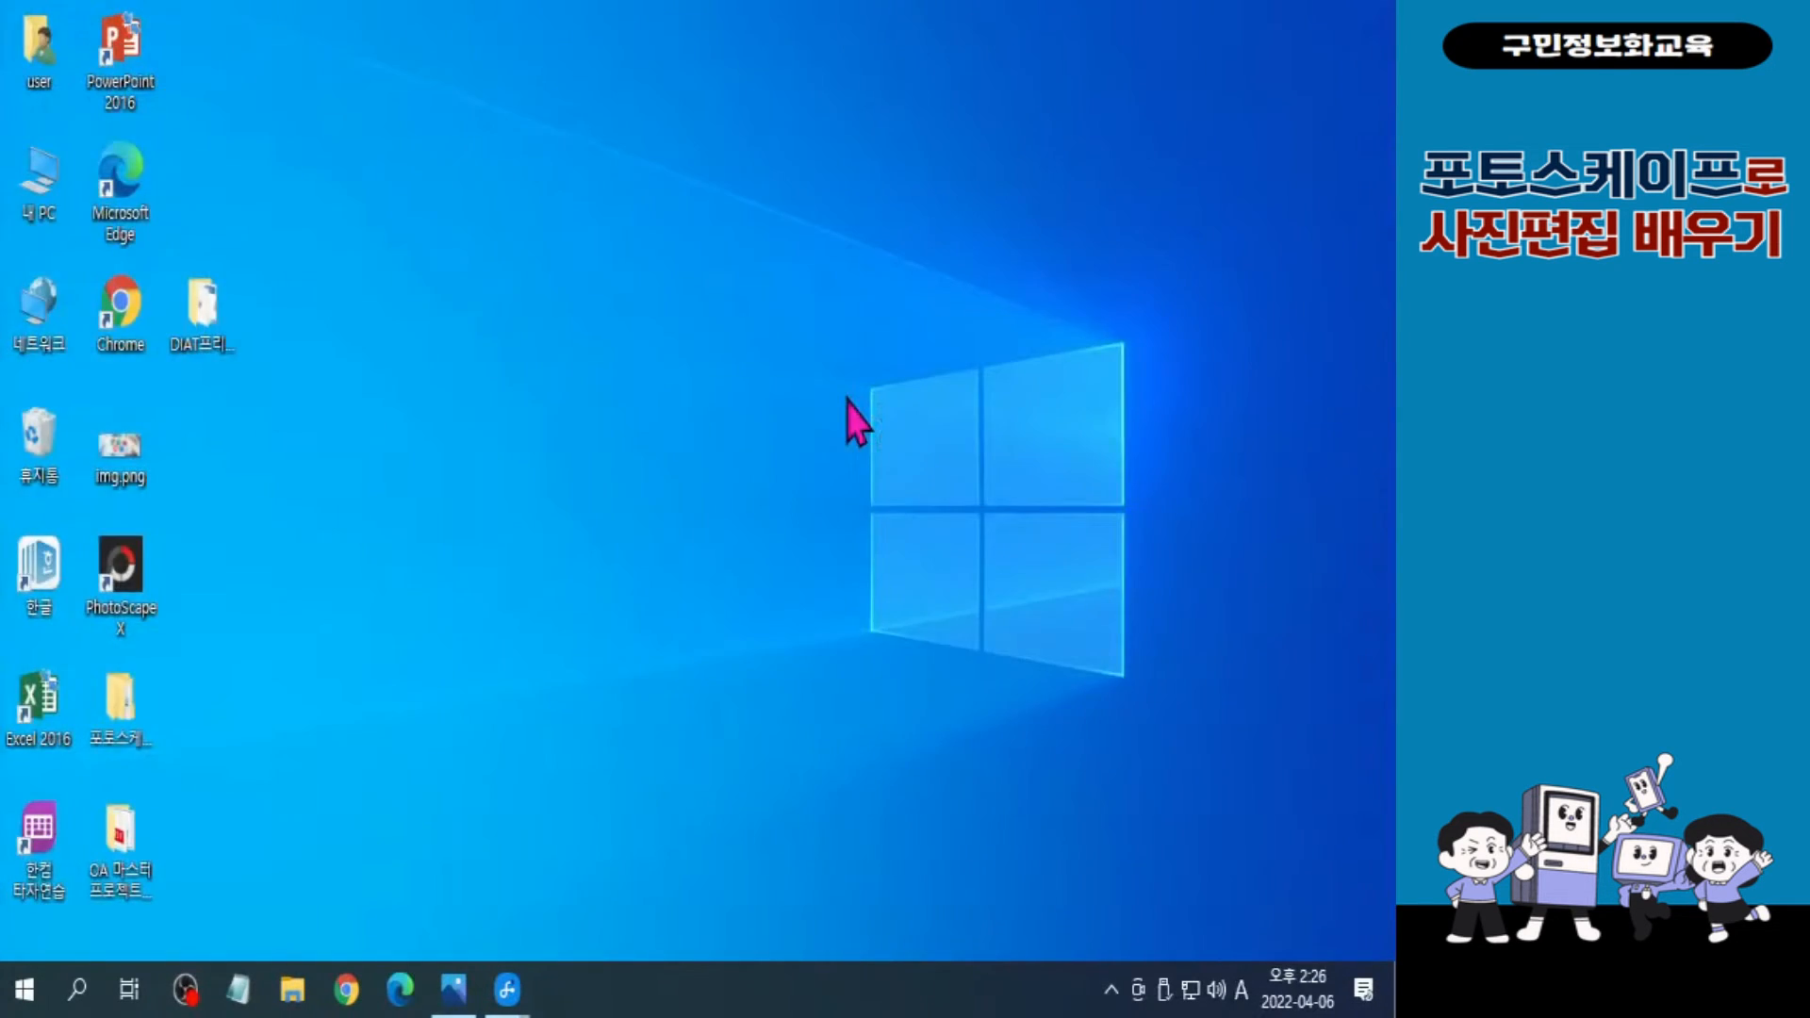
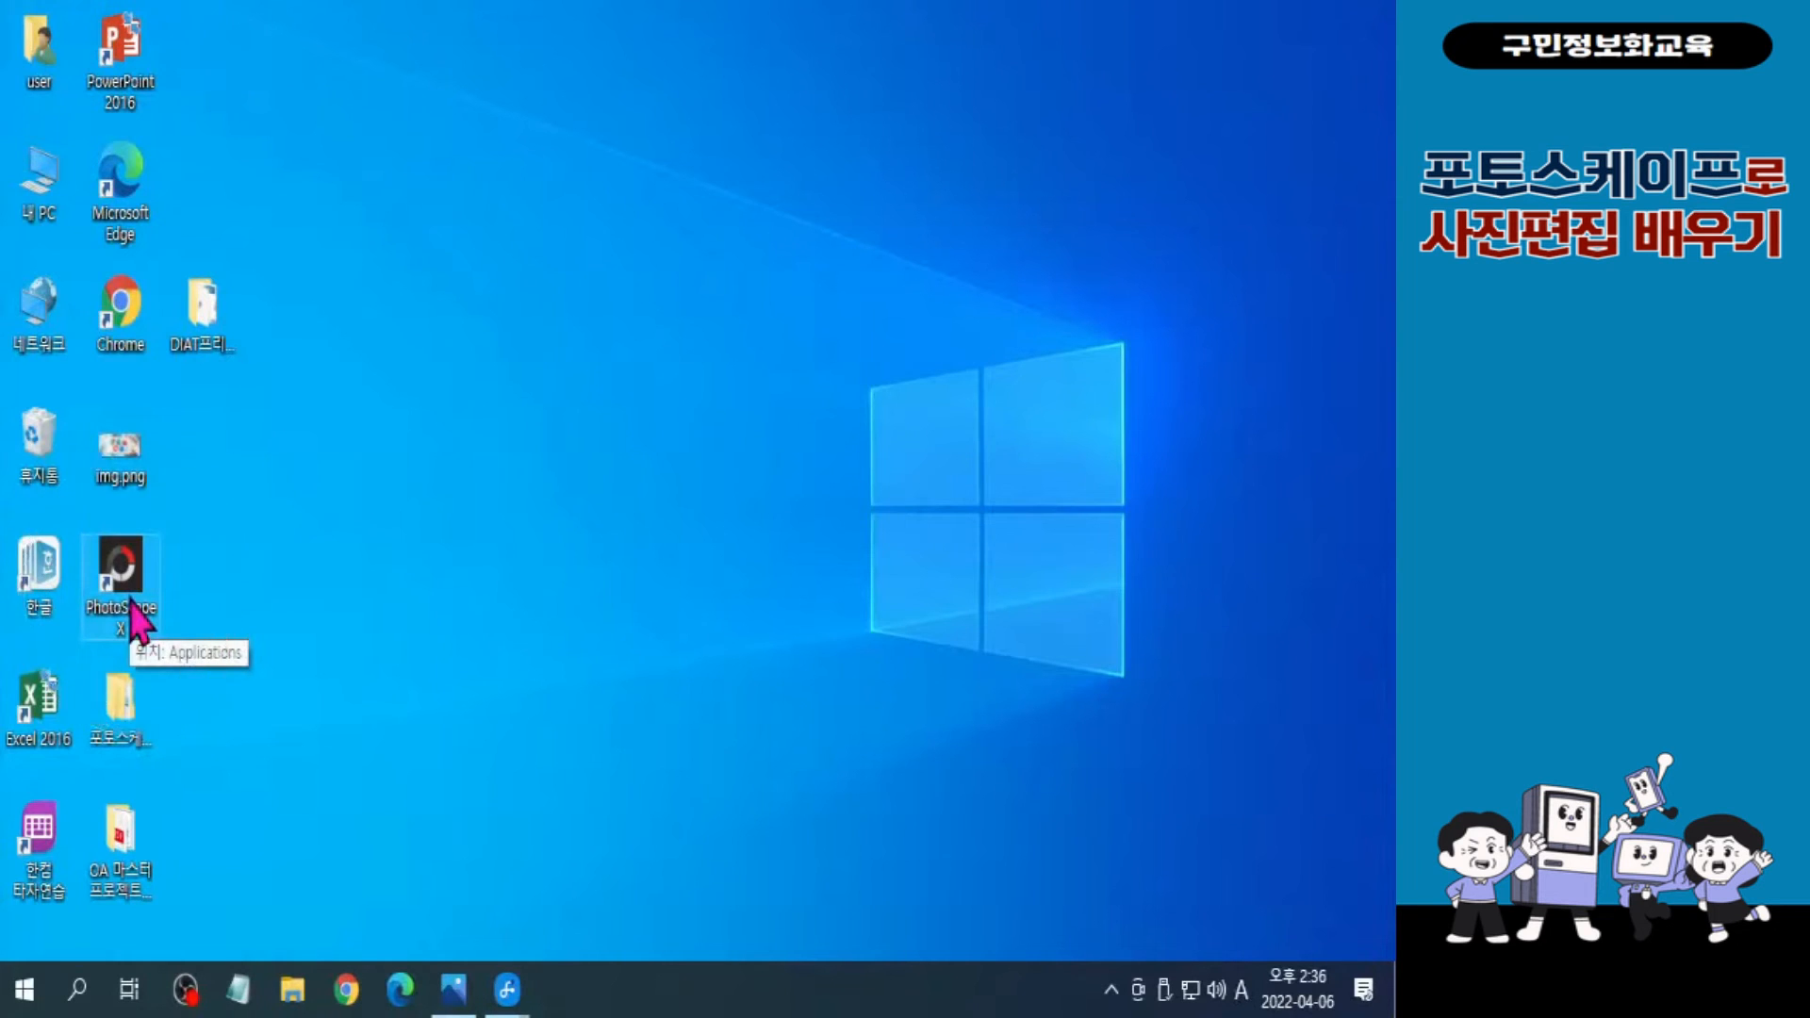
Step: Launch PhotoScape X, open 꼬마.jpg from the 3장 folder and start the 포인트 색상 adjustment
{"action": "double_click", "coordinate": [121, 575]}
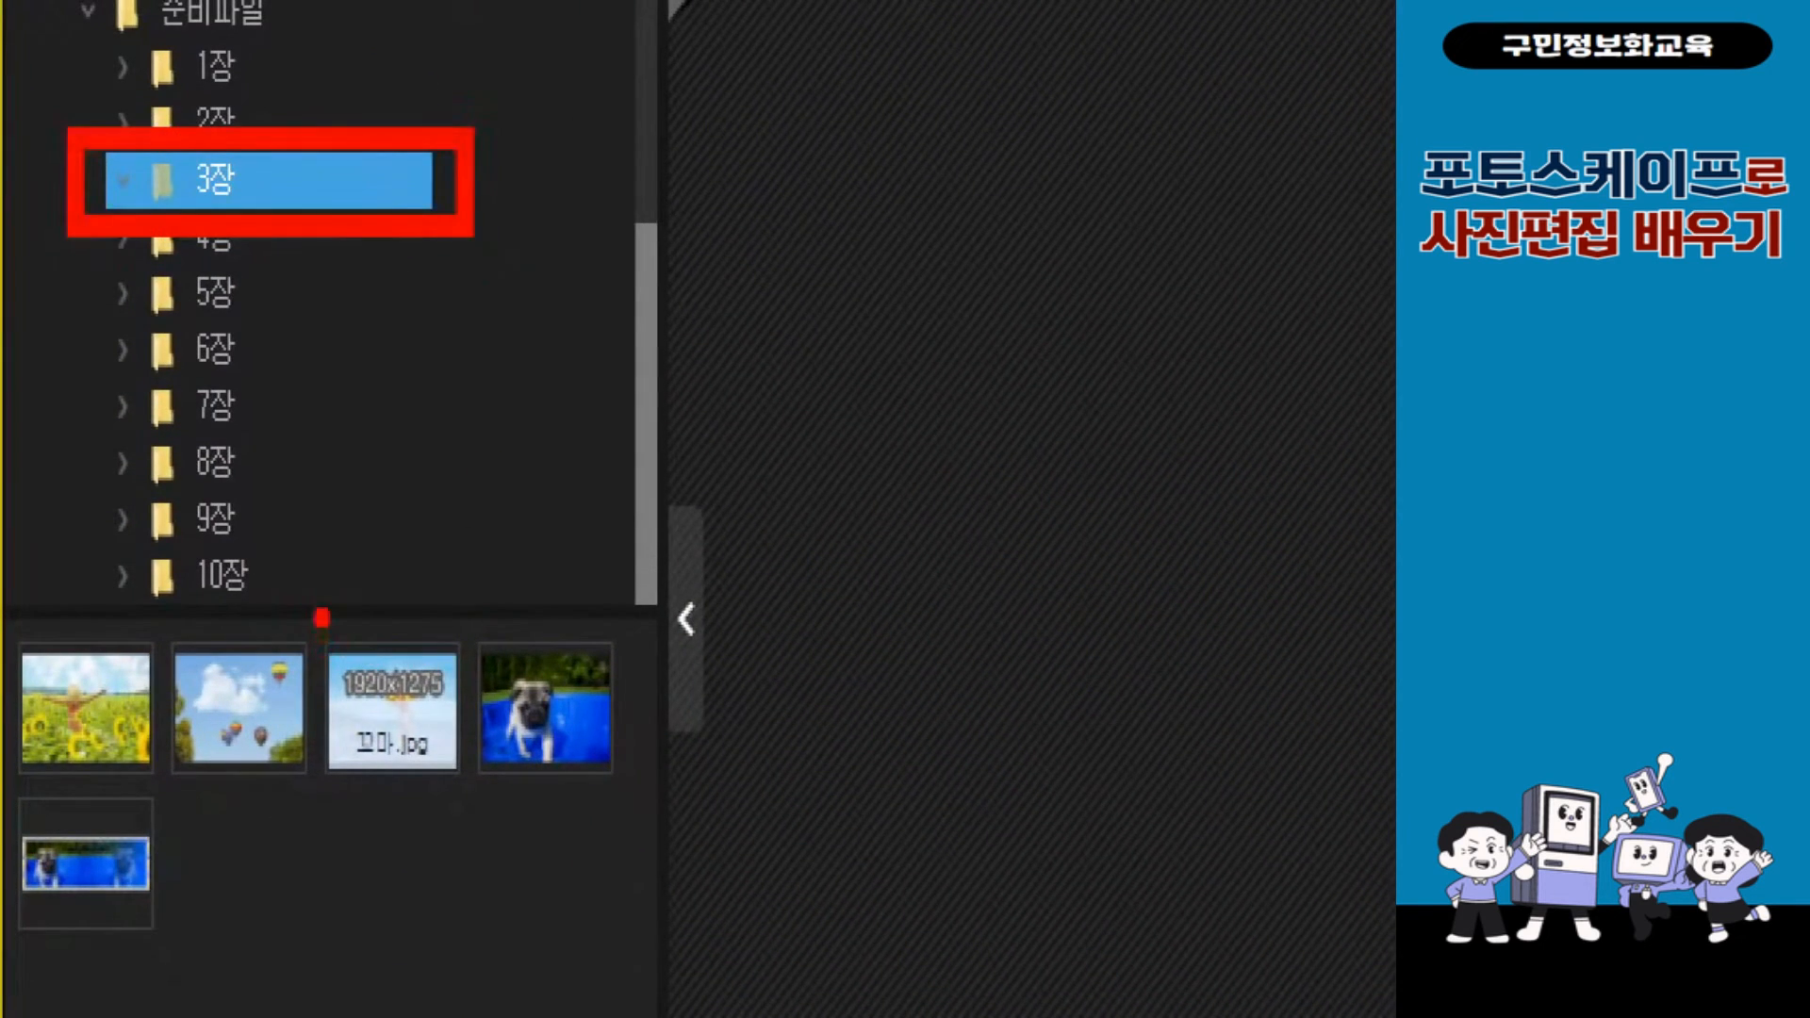
{"action": "left_click", "coordinate": [392, 708]}
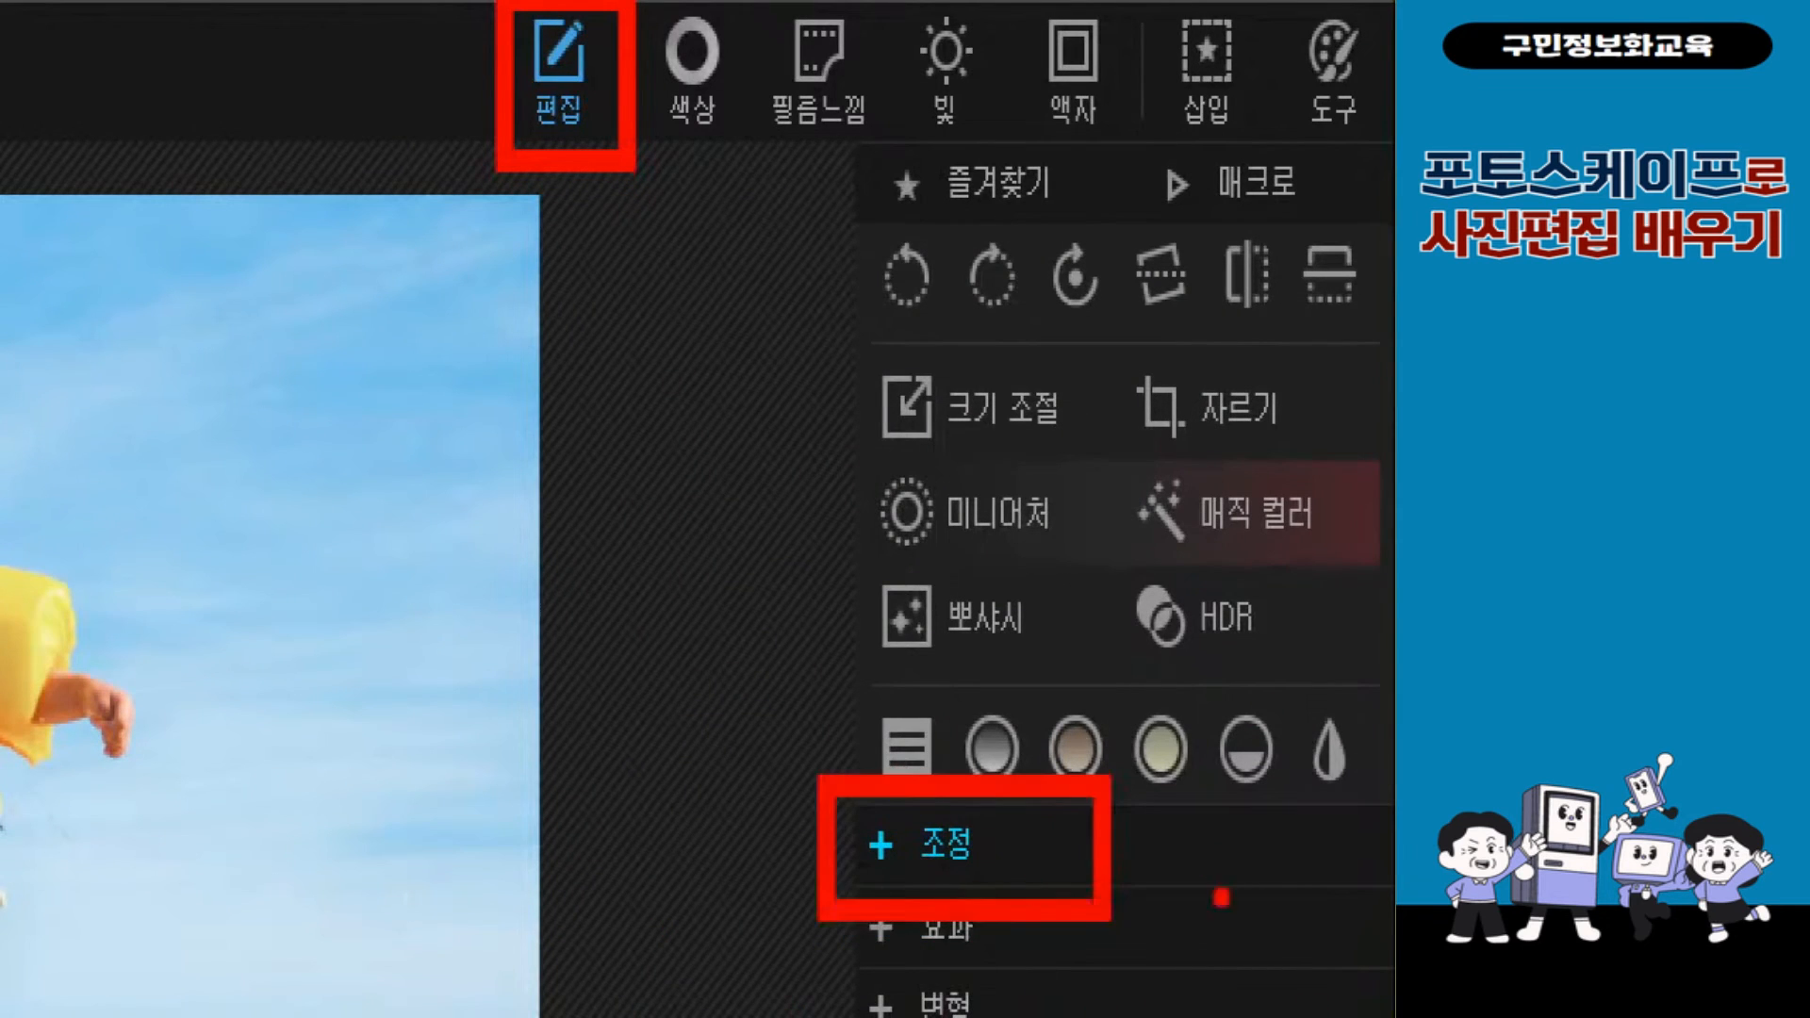
{"action": "left_click", "coordinate": [1198, 829]}
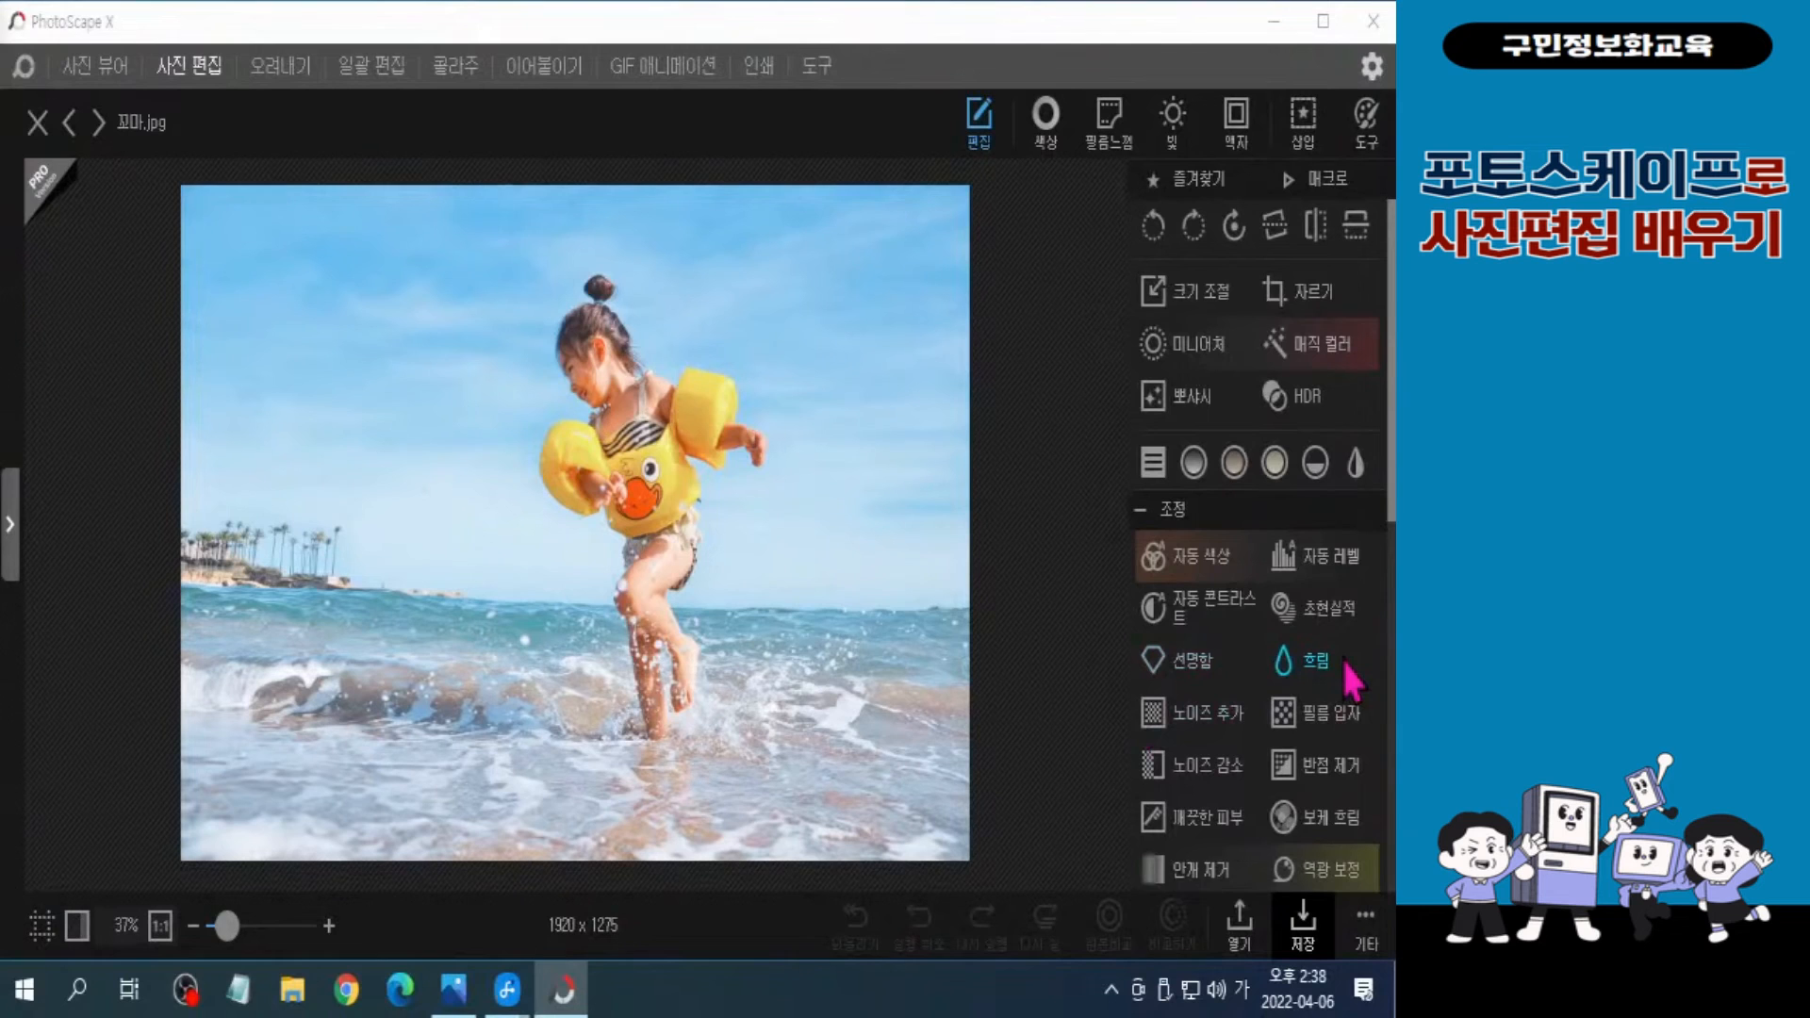
{"action": "scroll", "coordinate": [1217, 693], "scroll_direction": "down", "scroll_amount": 3}
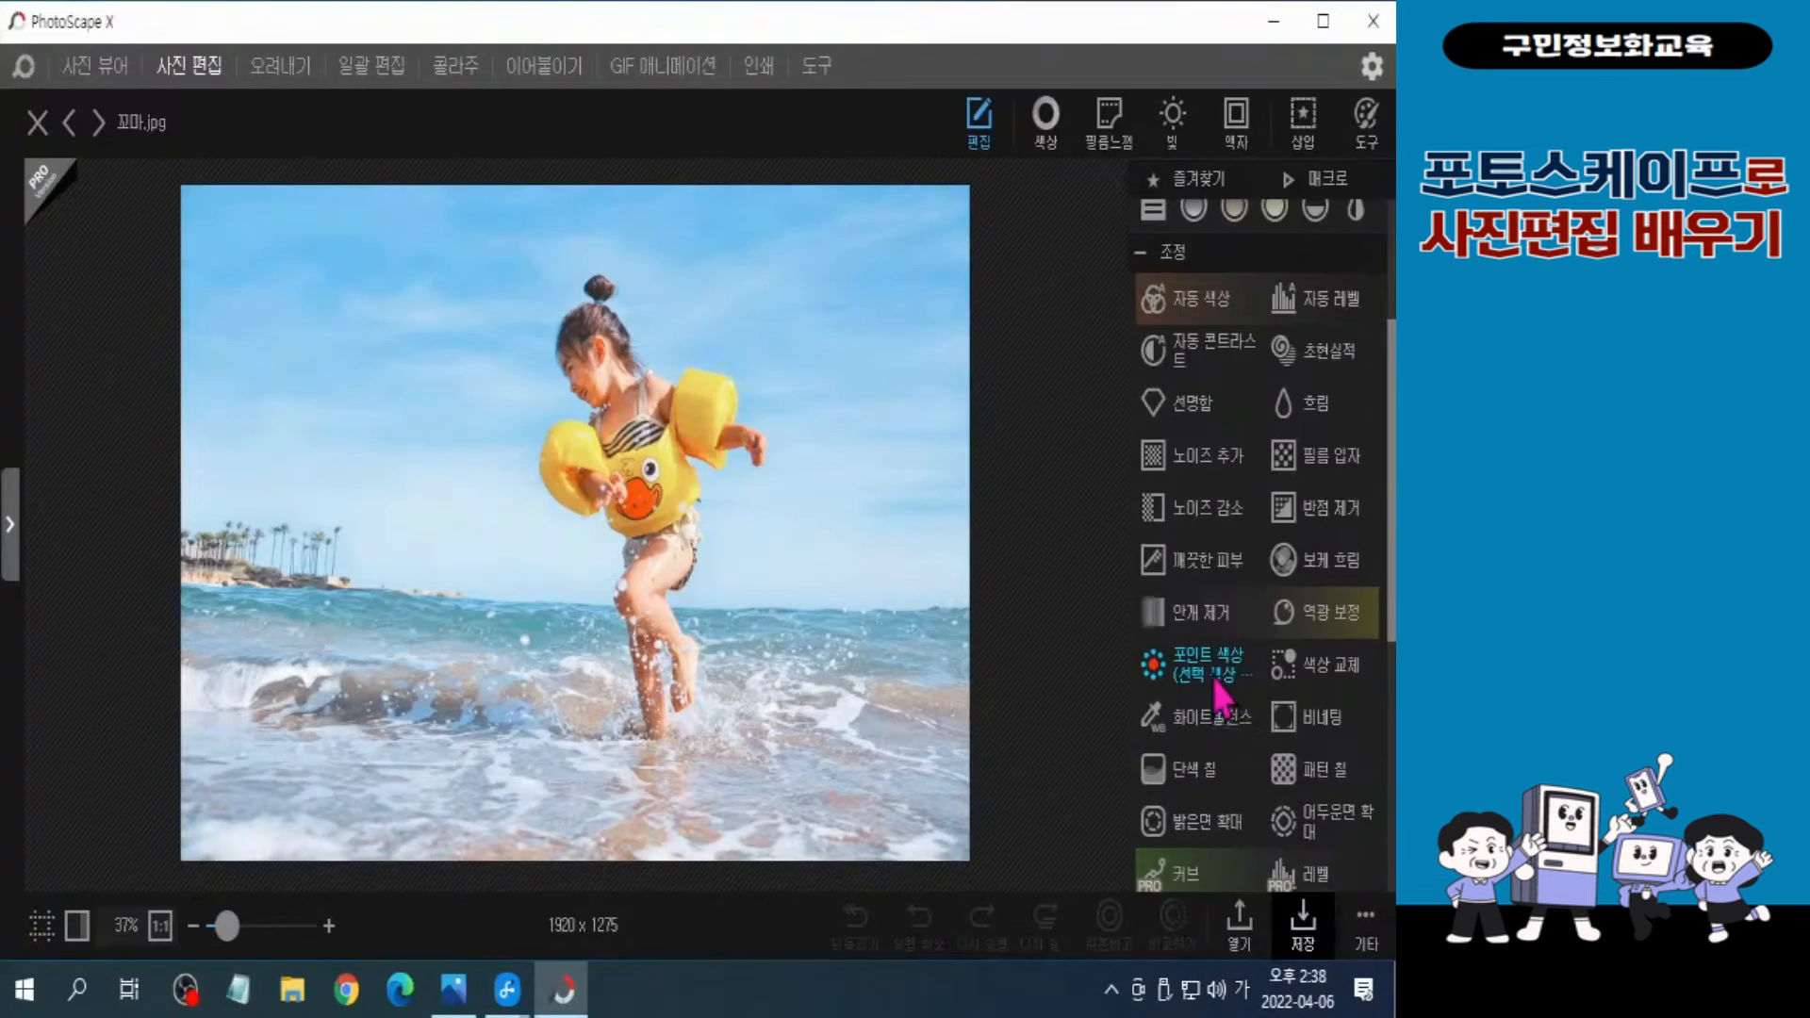
{"action": "left_click", "coordinate": [1037, 698]}
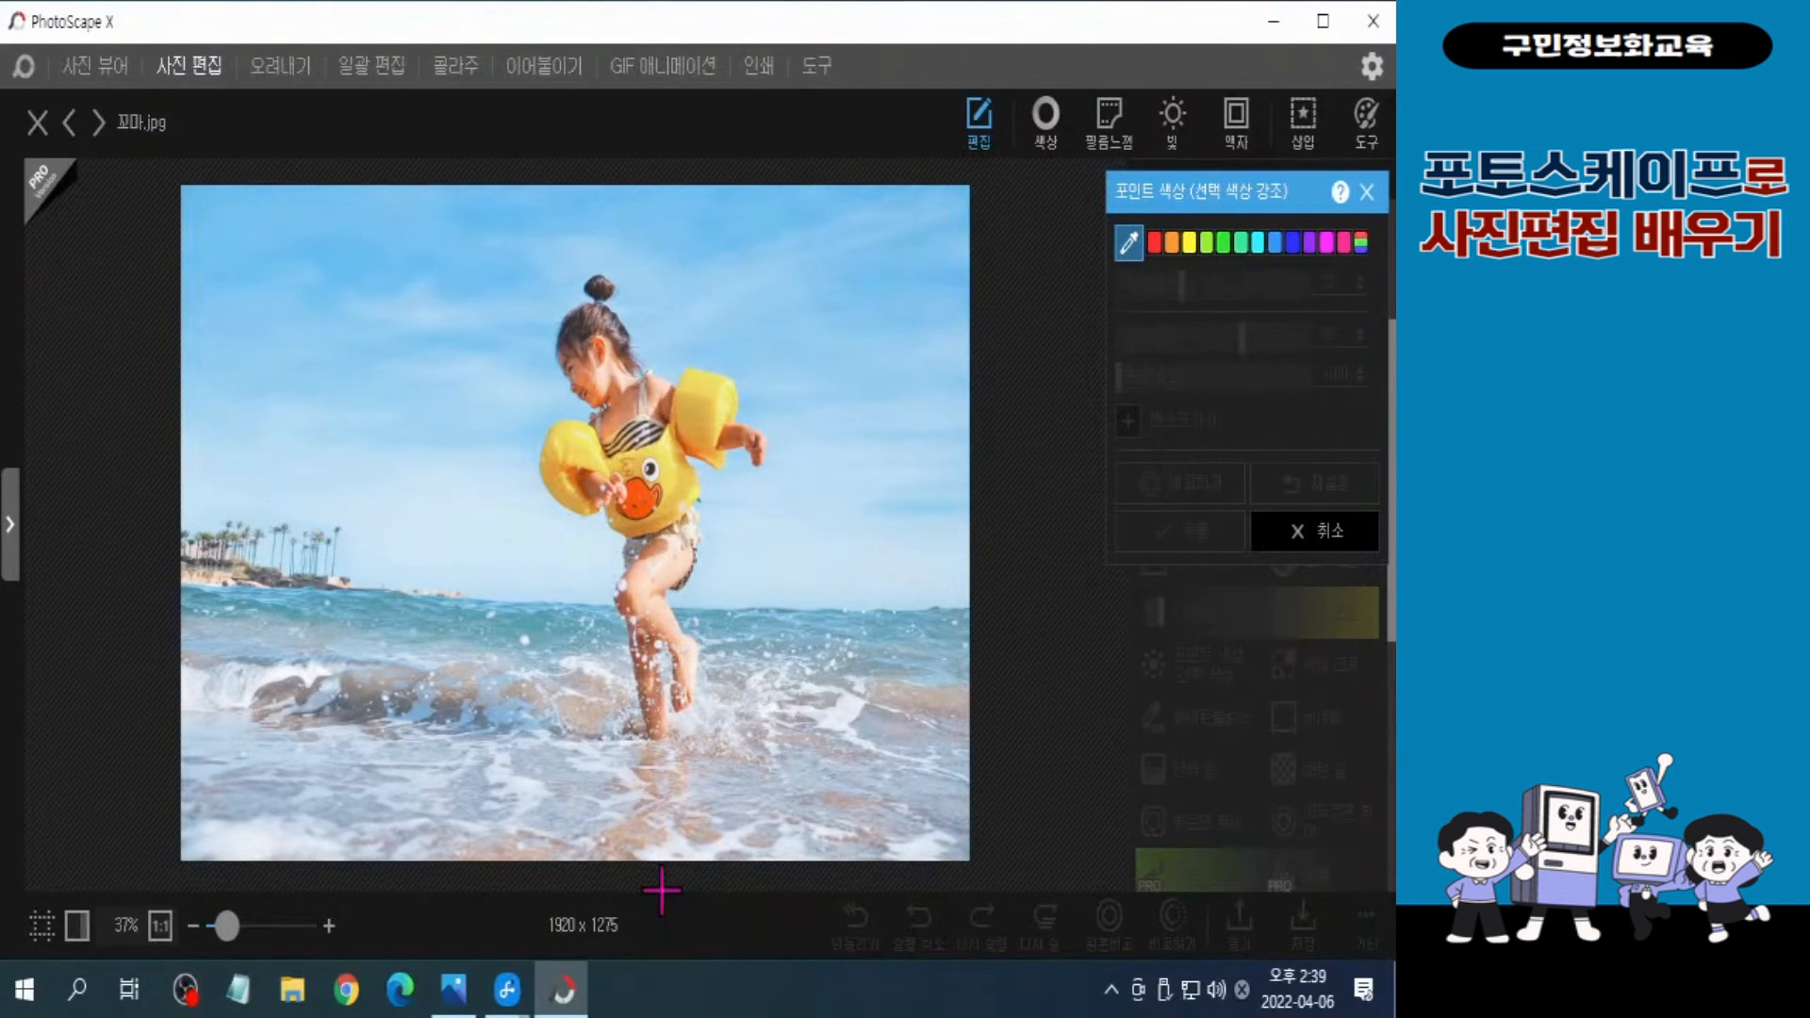
Step: Sample the yellow of the girl's armband as the colour to keep, and inspect the still-grey areas at 1:1 size
{"action": "left_click", "coordinate": [709, 410]}
{"action": "key", "text": "ctrl"}
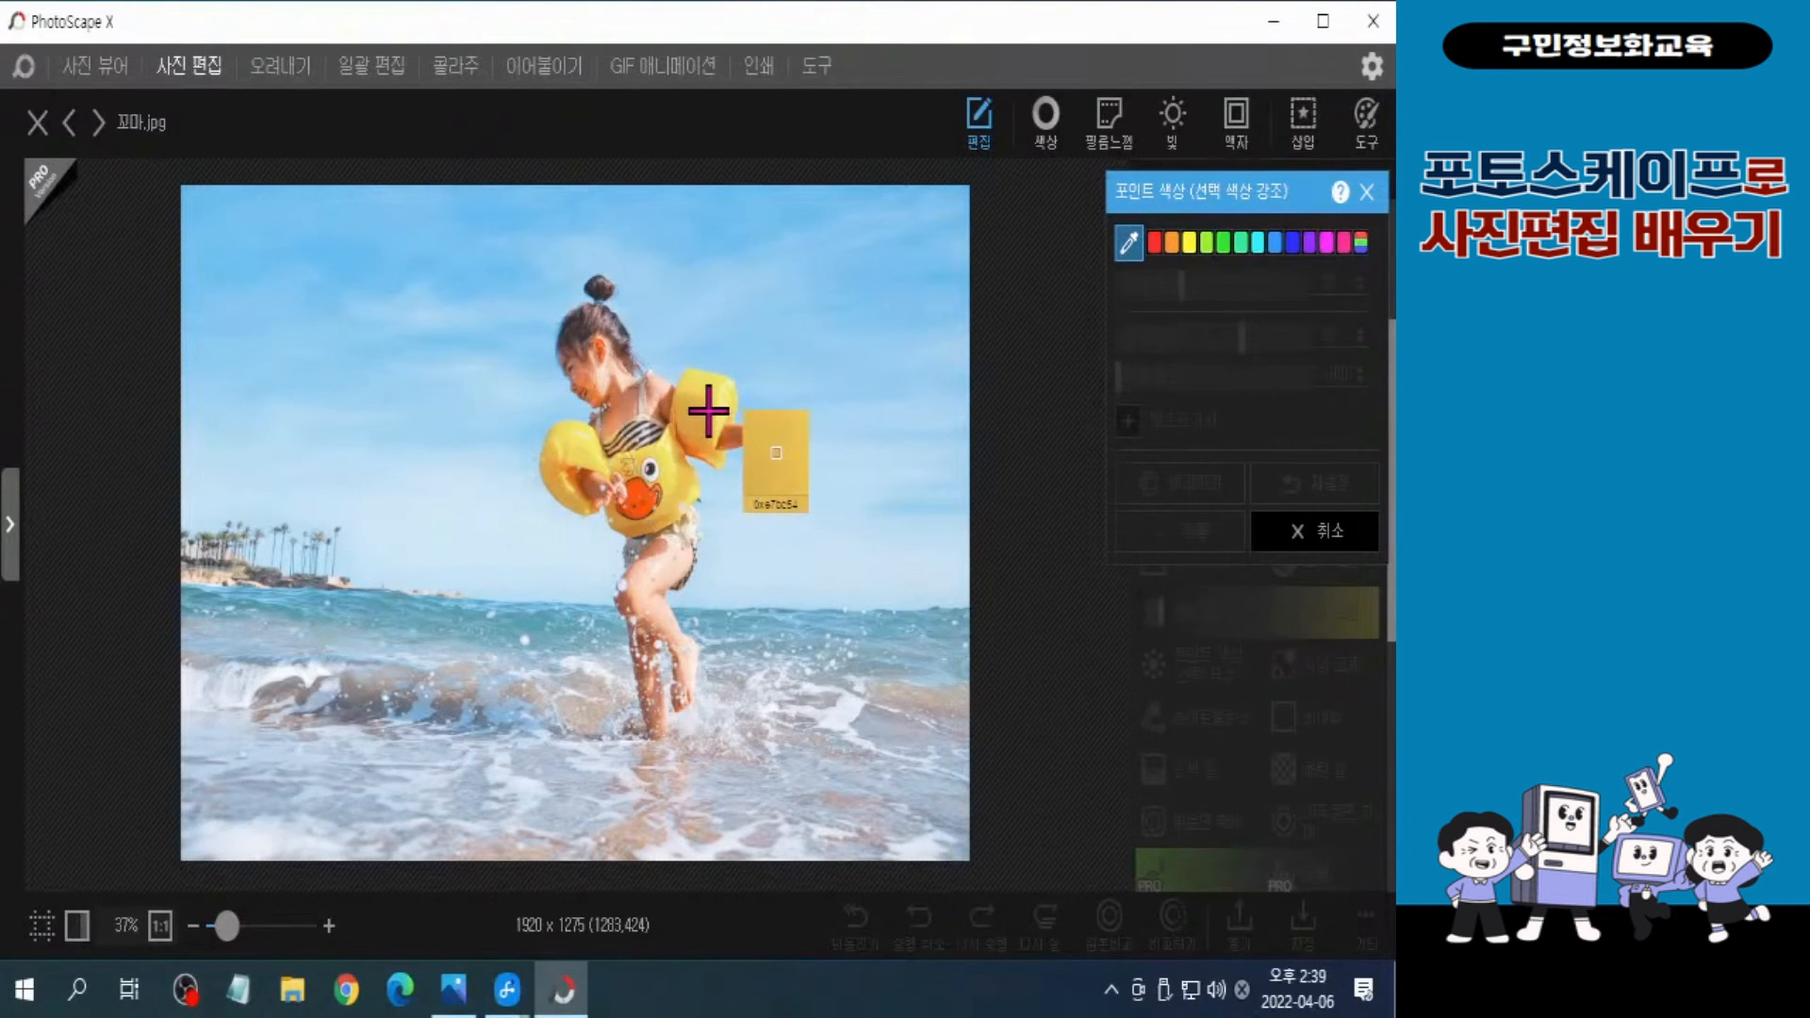
{"action": "key", "text": "ctrl"}
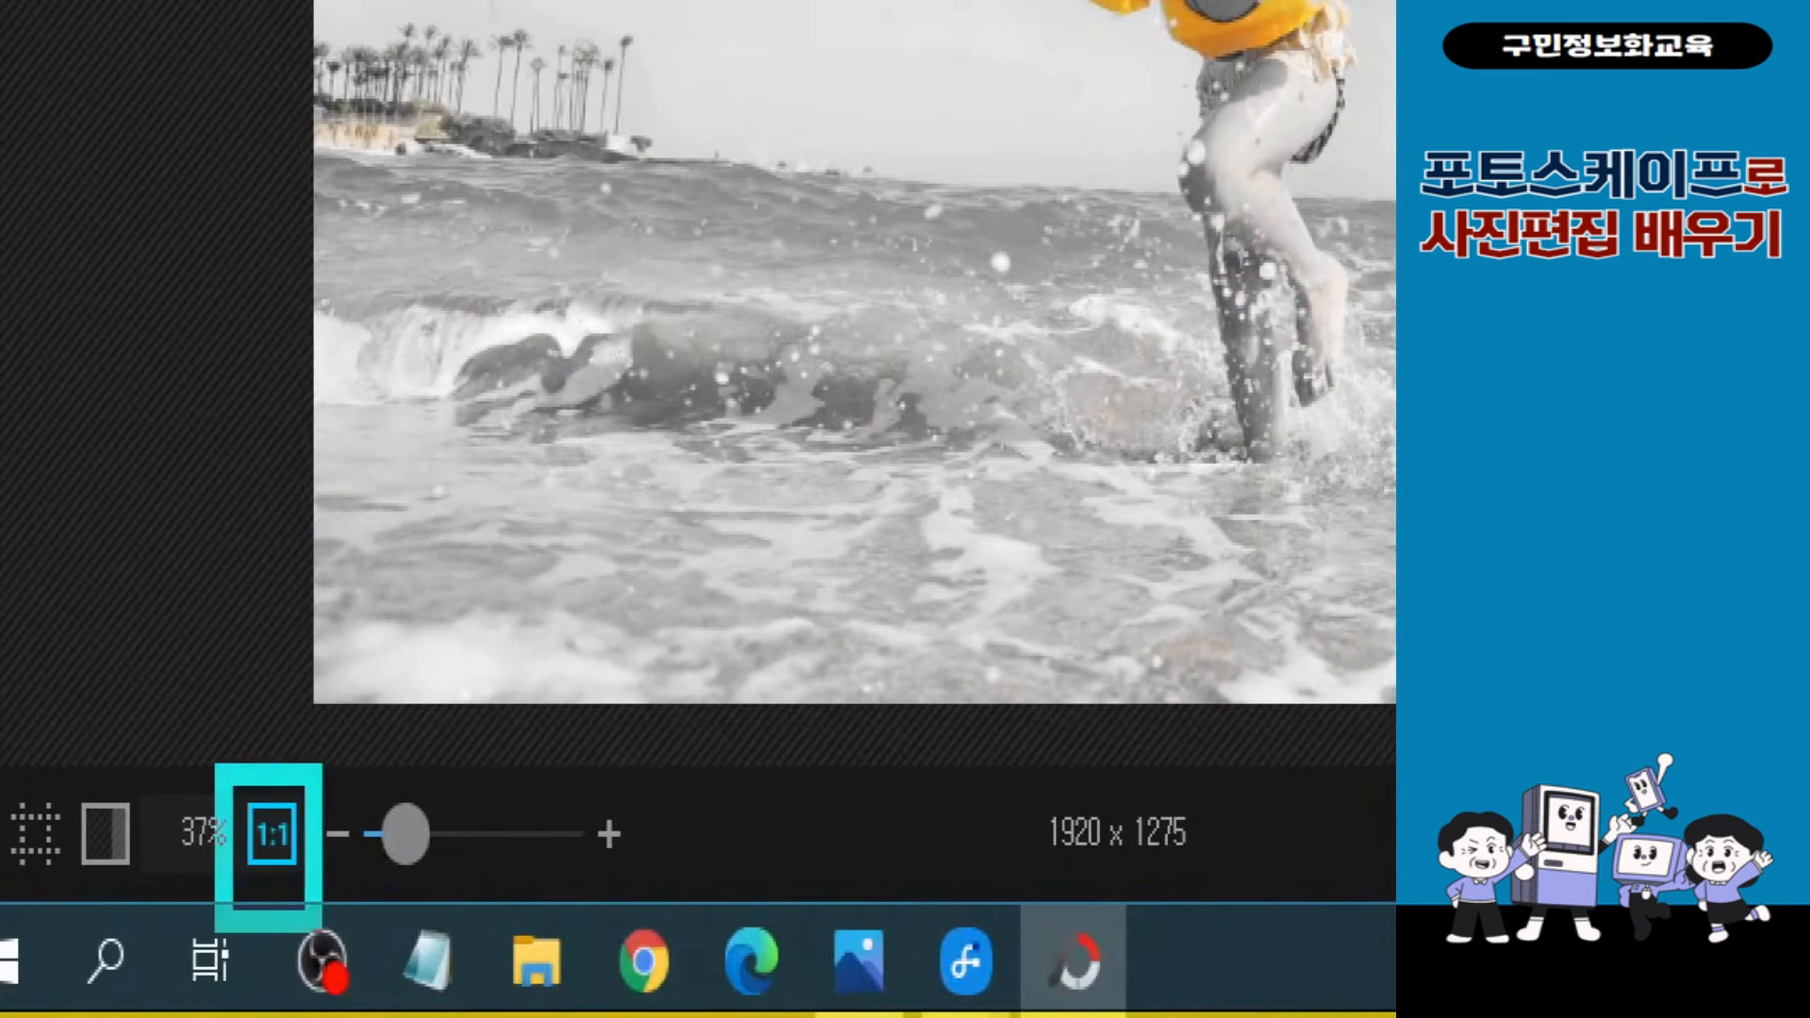
{"action": "left_click", "coordinate": [271, 834]}
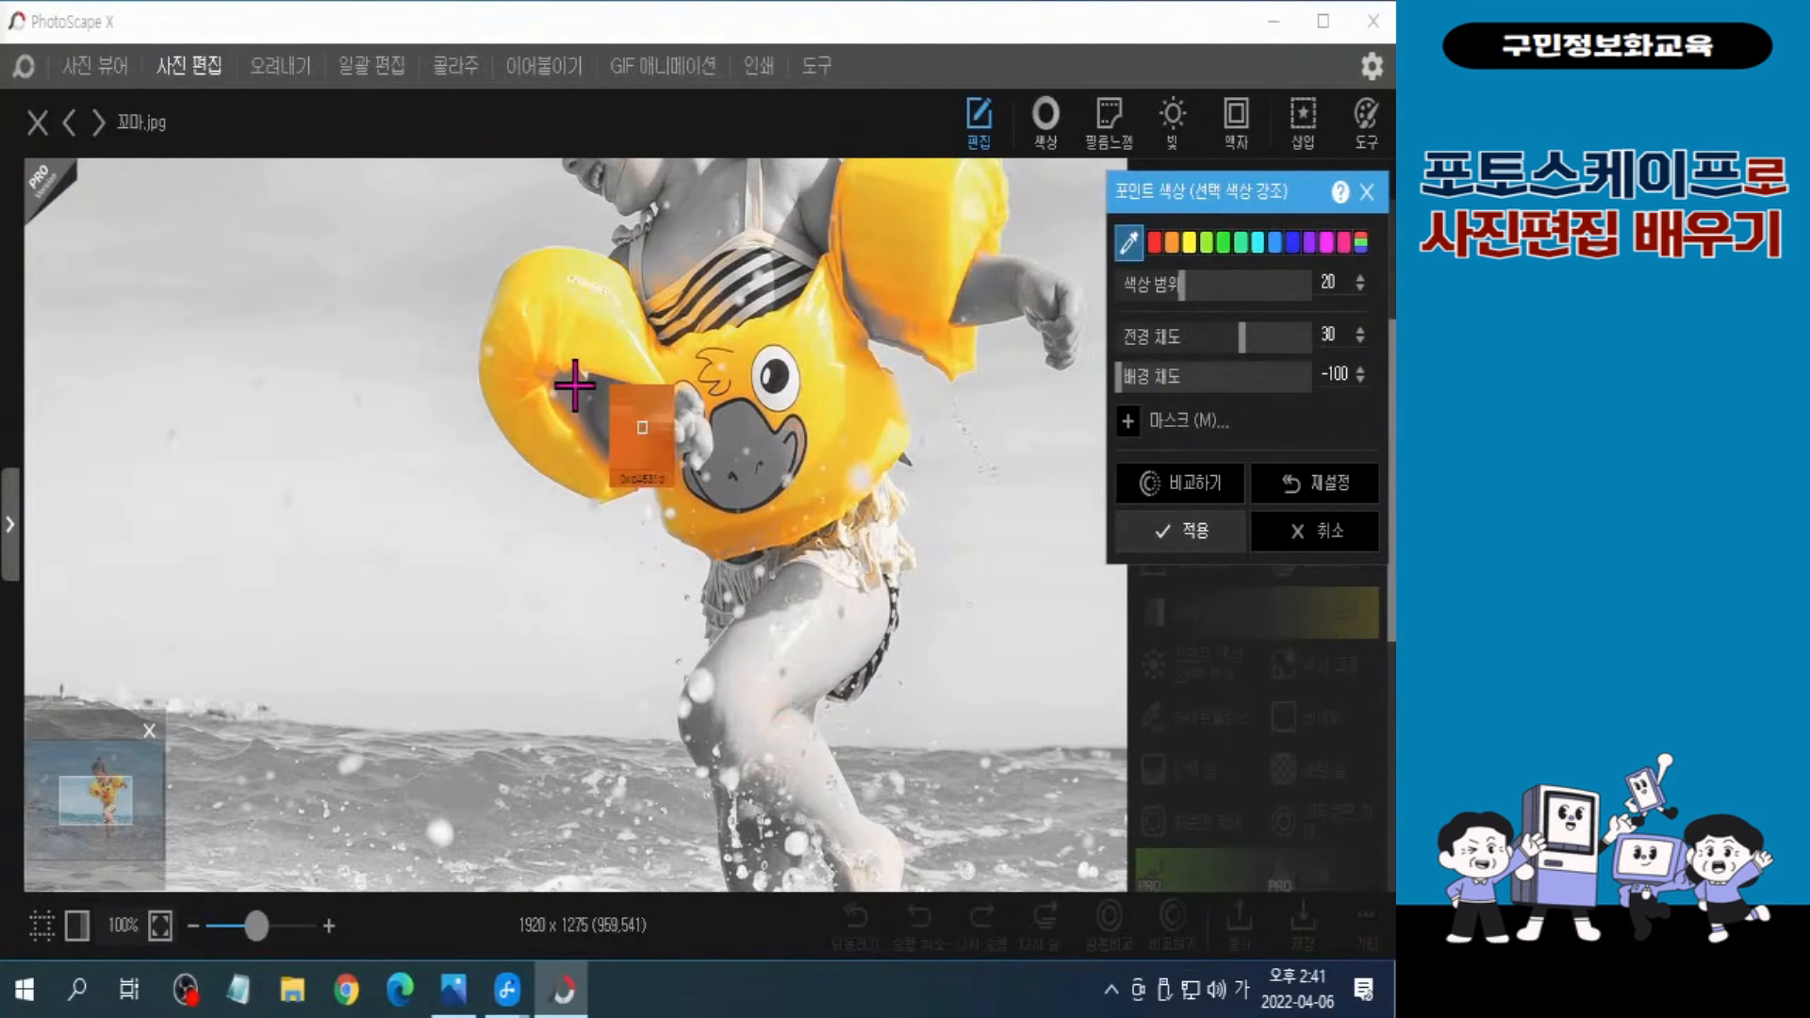
{"action": "key", "text": "ctrl+2"}
{"action": "mouse_move", "coordinate": [591, 455]}
{"action": "left_mouse_down"}
{"action": "mouse_move", "coordinate": [555, 342]}
{"action": "mouse_move", "coordinate": [584, 461]}
{"action": "left_mouse_up"}
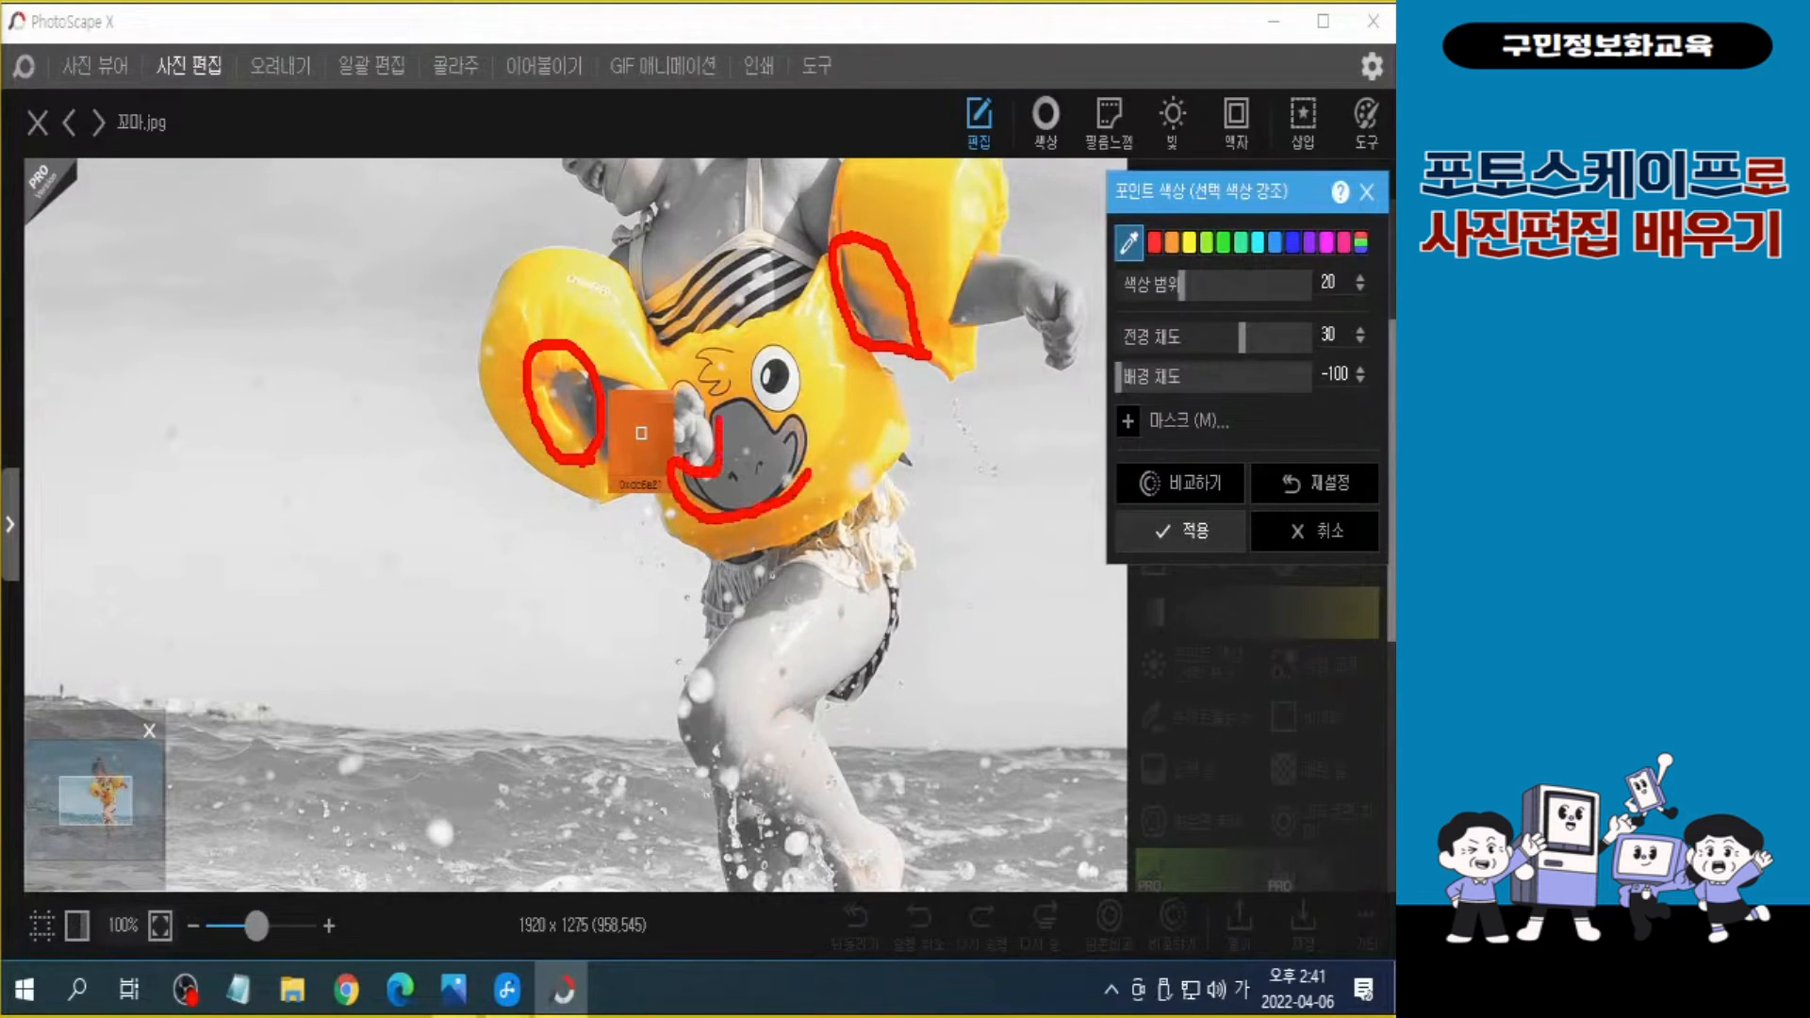
{"action": "key", "text": "Escape"}
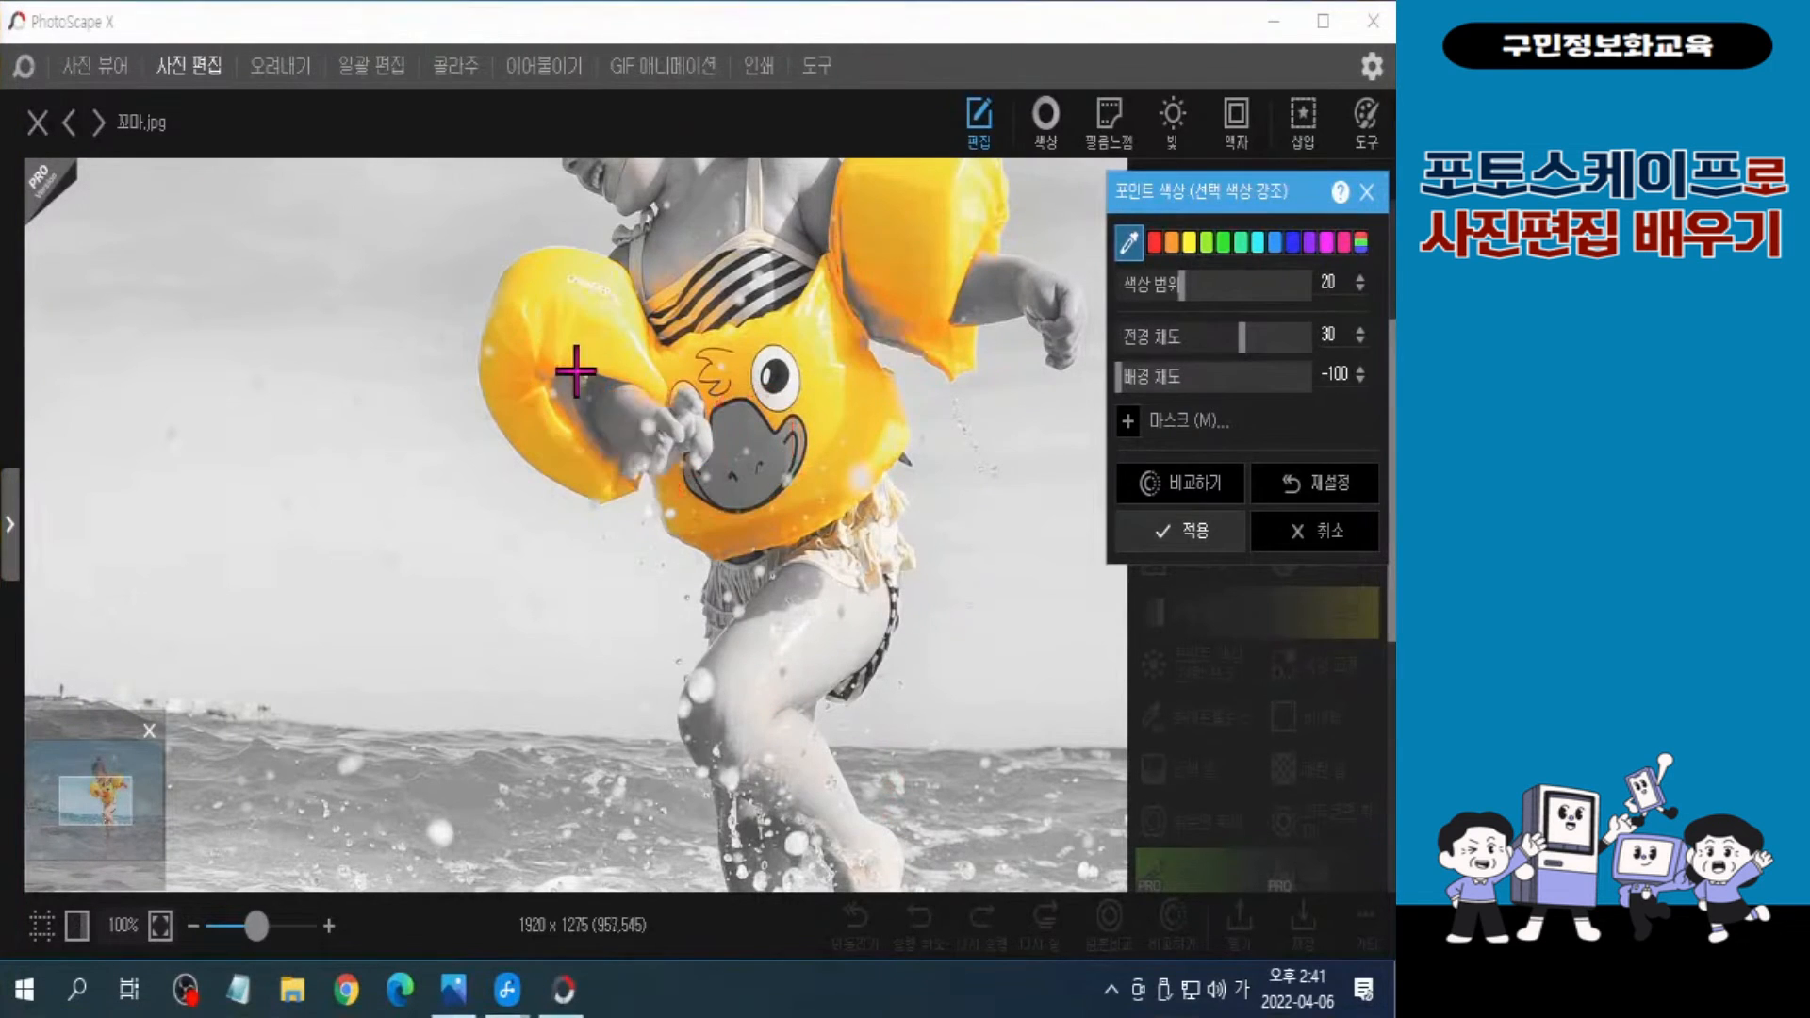
Step: Turn on the mask for the point colour effect, set the brush size to 10 and display the mask overlay
{"action": "left_click", "coordinate": [1197, 436]}
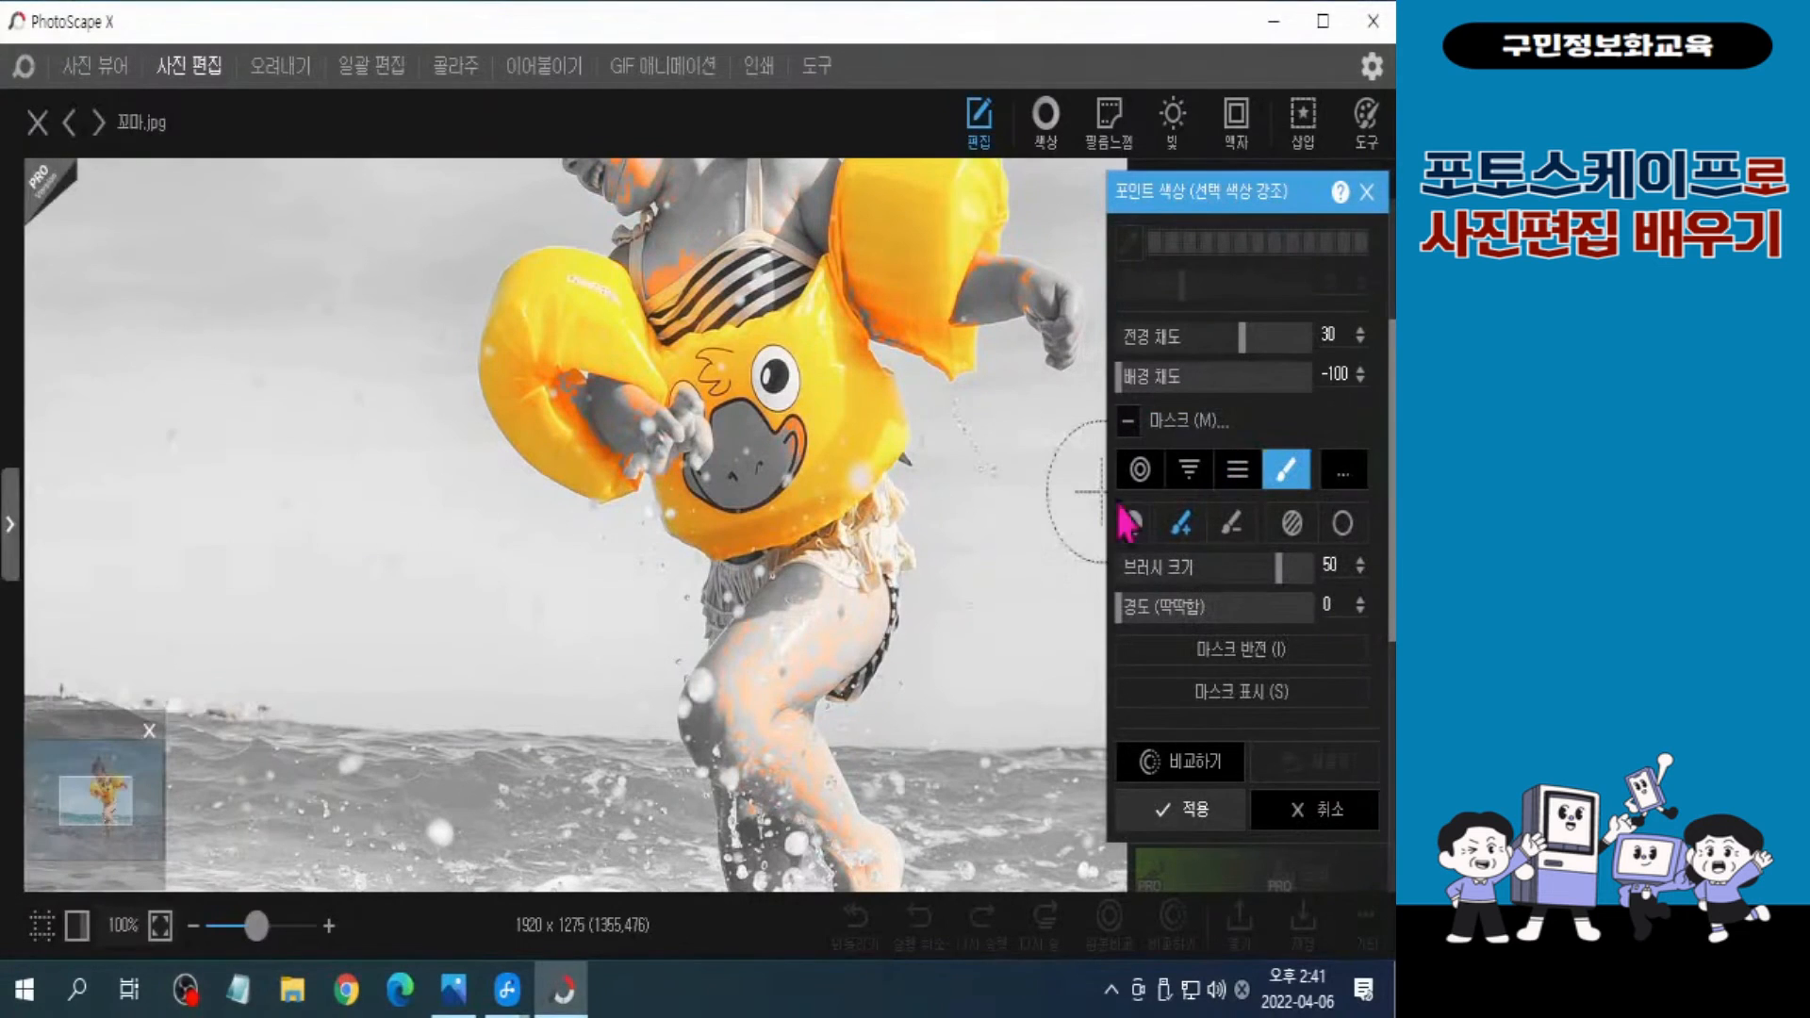
{"action": "left_click_drag", "start_coordinate": [1279, 570], "coordinate": [1157, 589]}
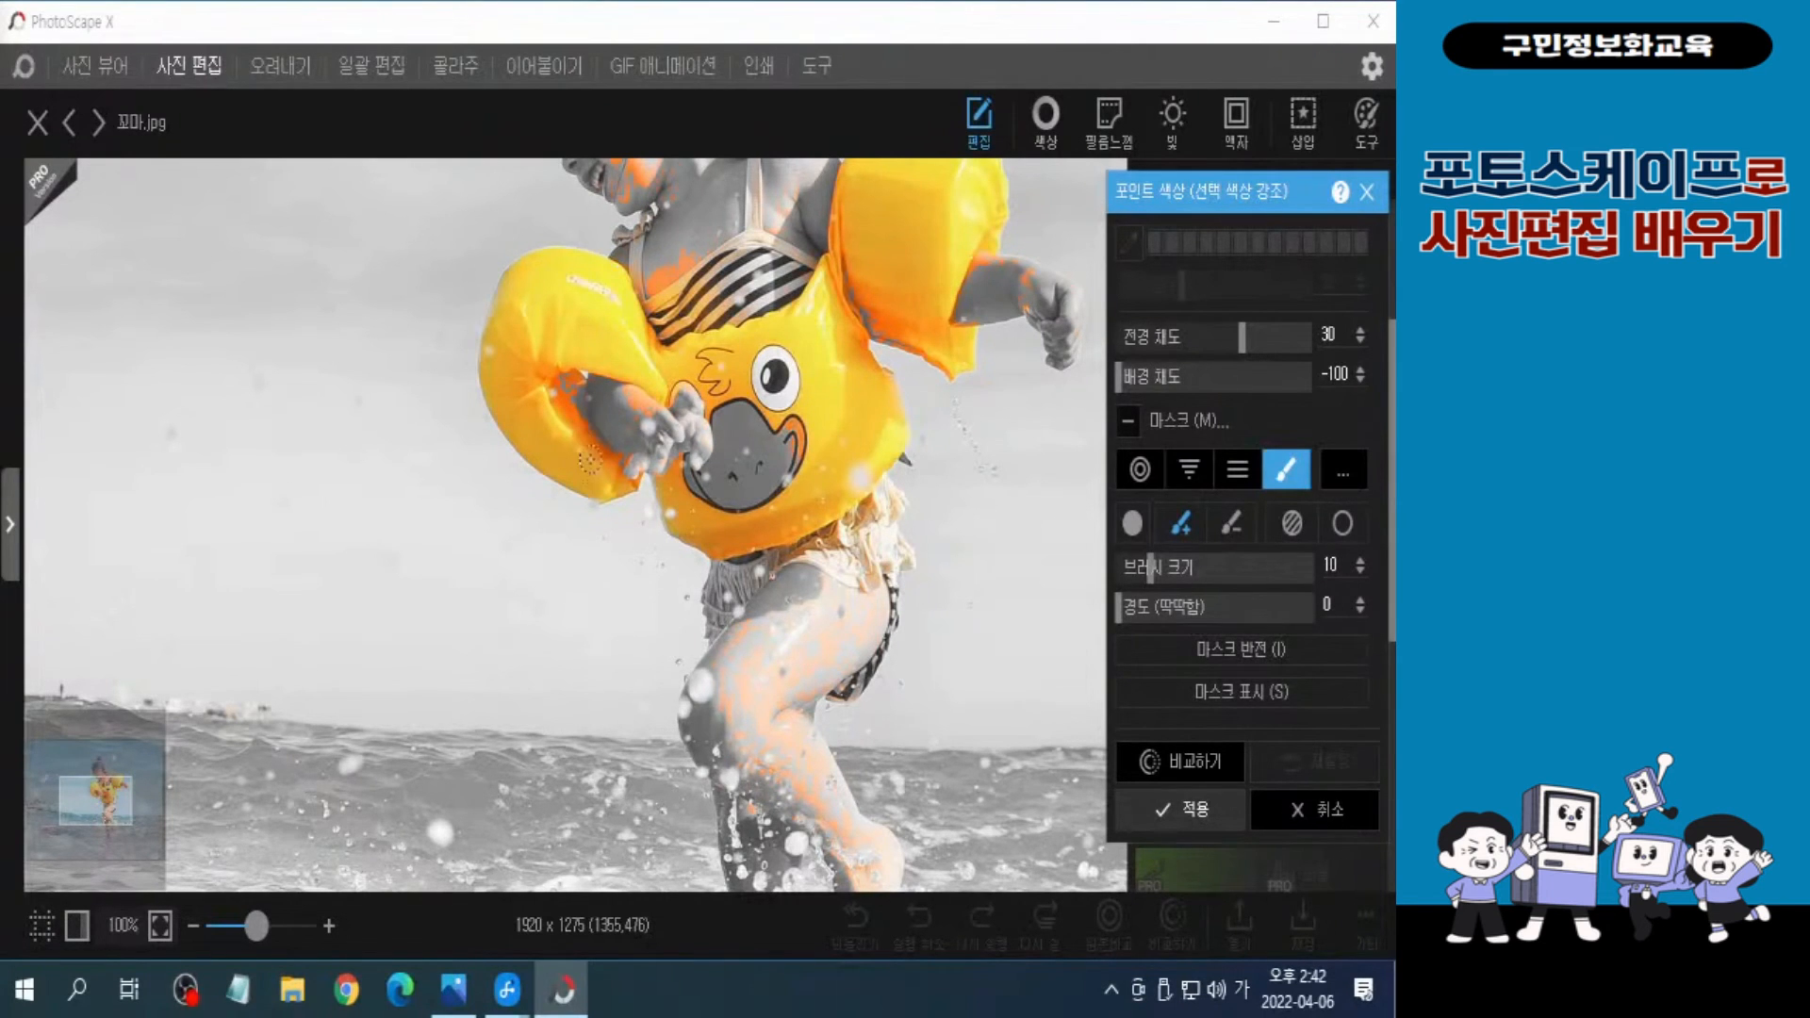
{"action": "key", "text": "s"}
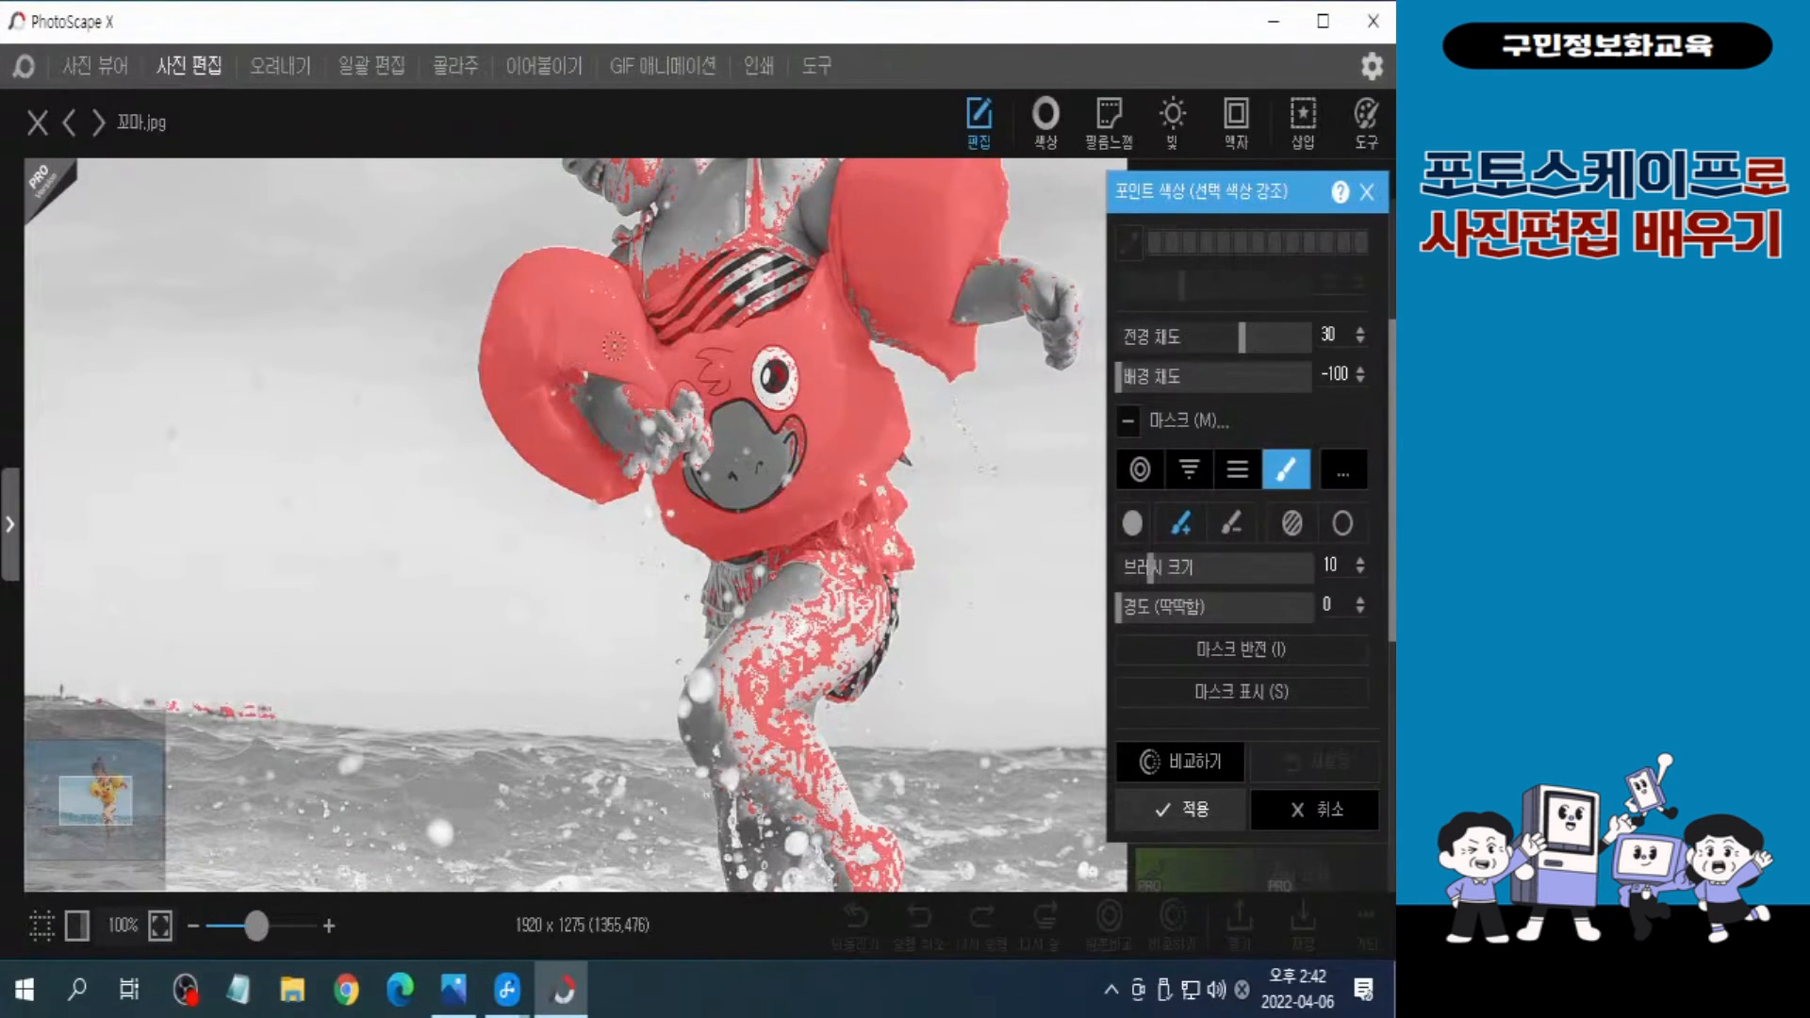
Step: Paint the duck's beak and eye and the missed inner parts of both armbands into the mask to restore their colour
{"action": "mouse_move", "coordinate": [740, 476]}
{"action": "left_mouse_down"}
{"action": "mouse_move", "coordinate": [790, 393]}
{"action": "mouse_move", "coordinate": [762, 392]}
{"action": "left_mouse_up"}
{"action": "key", "text": "s"}
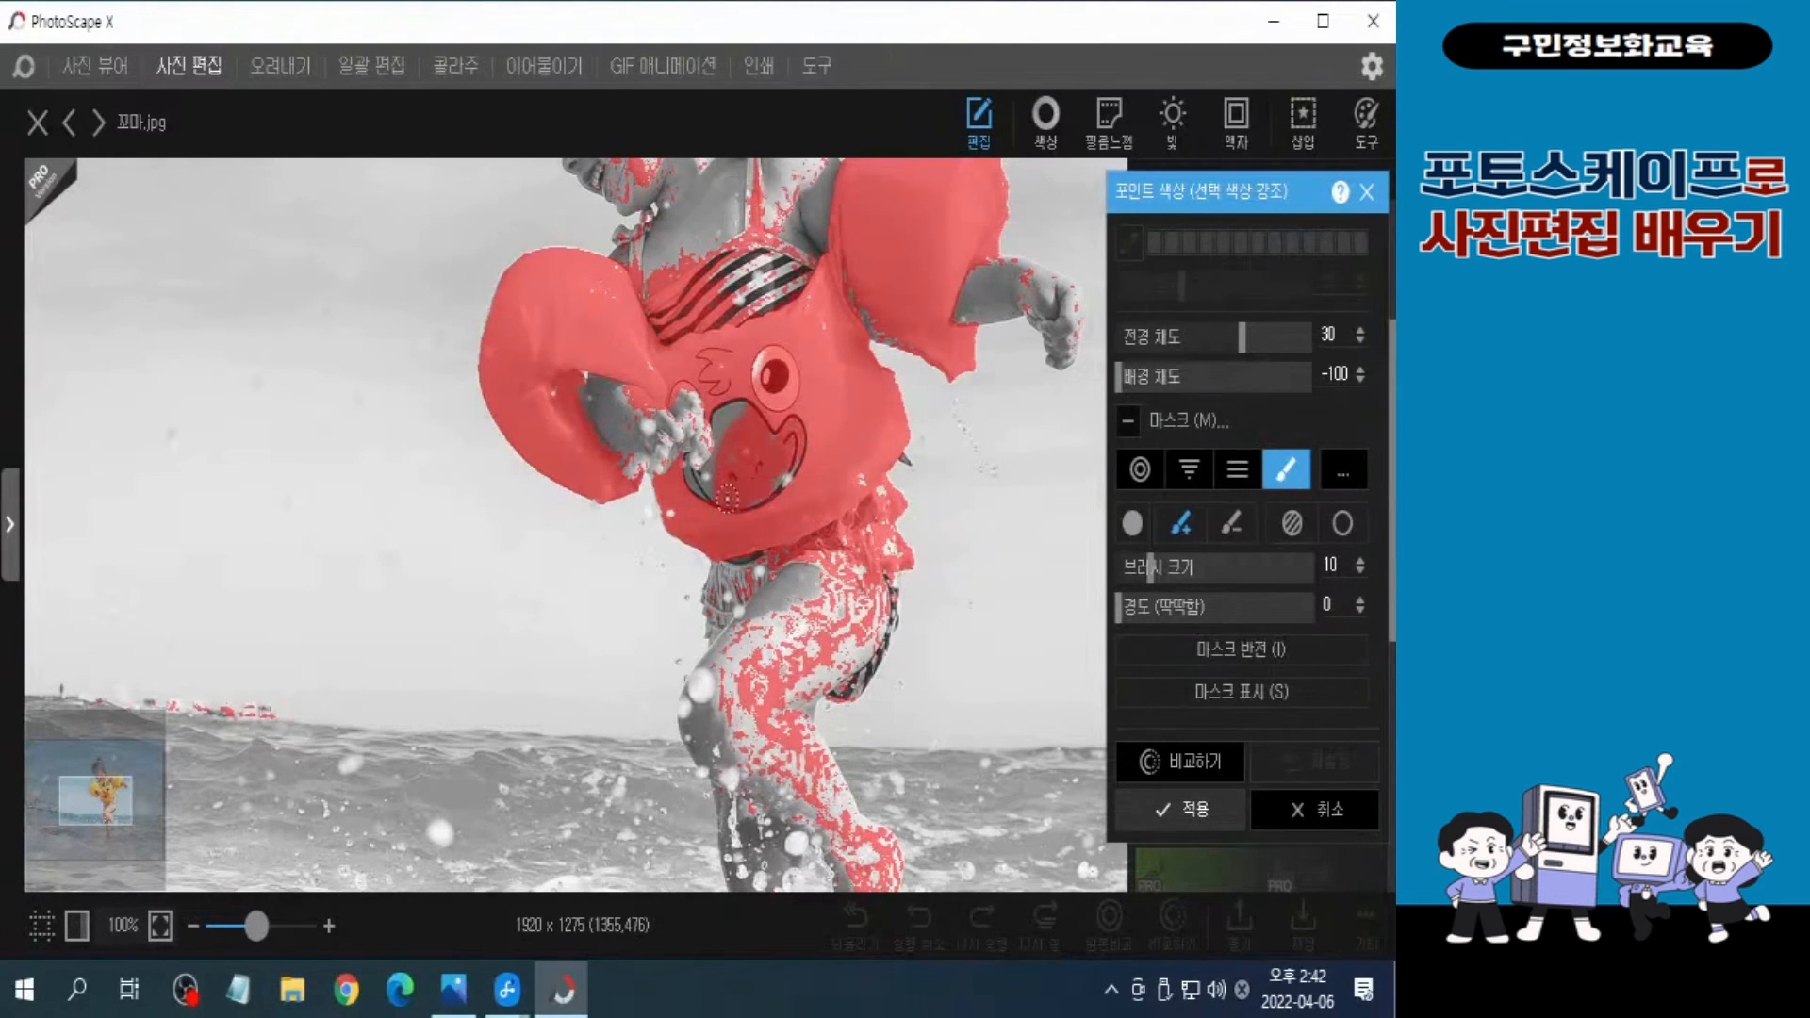
{"action": "left_click_drag", "start_coordinate": [727, 499], "coordinate": [722, 500]}
{"action": "left_click_drag", "start_coordinate": [576, 396], "coordinate": [580, 393]}
{"action": "mouse_move", "coordinate": [861, 335]}
{"action": "left_mouse_down"}
{"action": "mouse_move", "coordinate": [833, 296]}
{"action": "mouse_move", "coordinate": [882, 323]}
{"action": "left_mouse_up"}
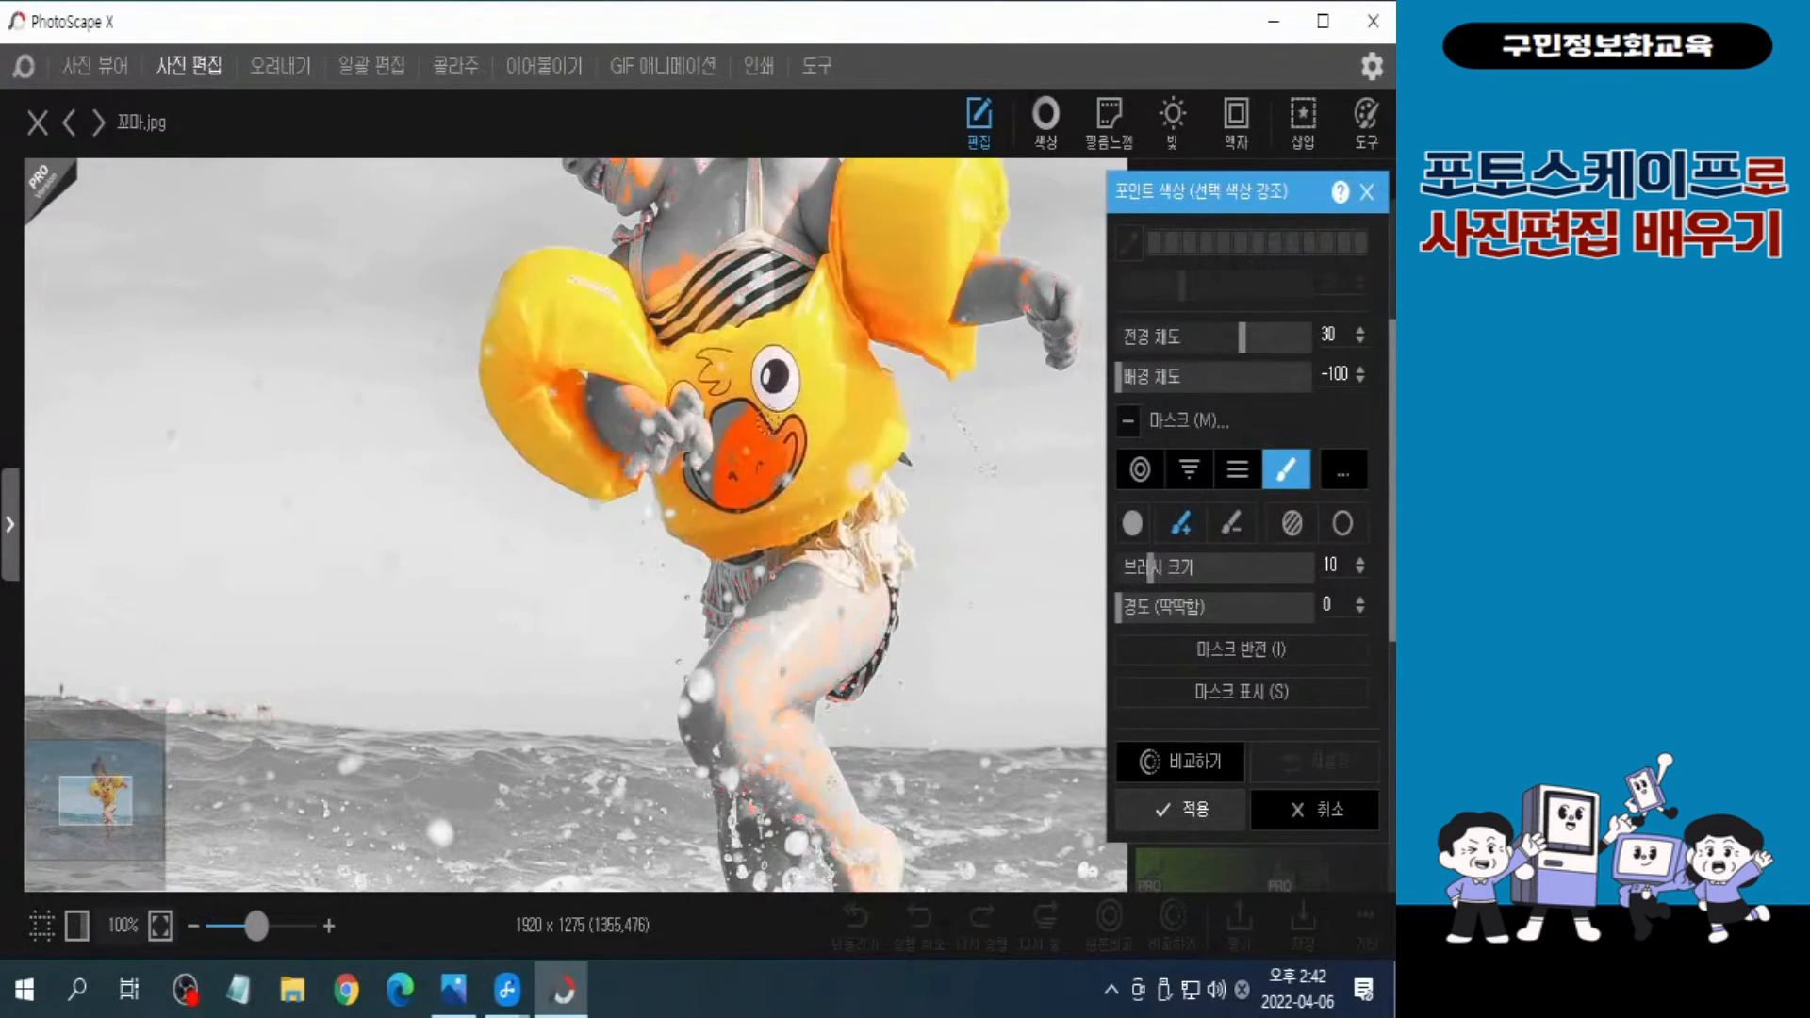
{"action": "left_click_drag", "start_coordinate": [745, 419], "coordinate": [730, 412]}
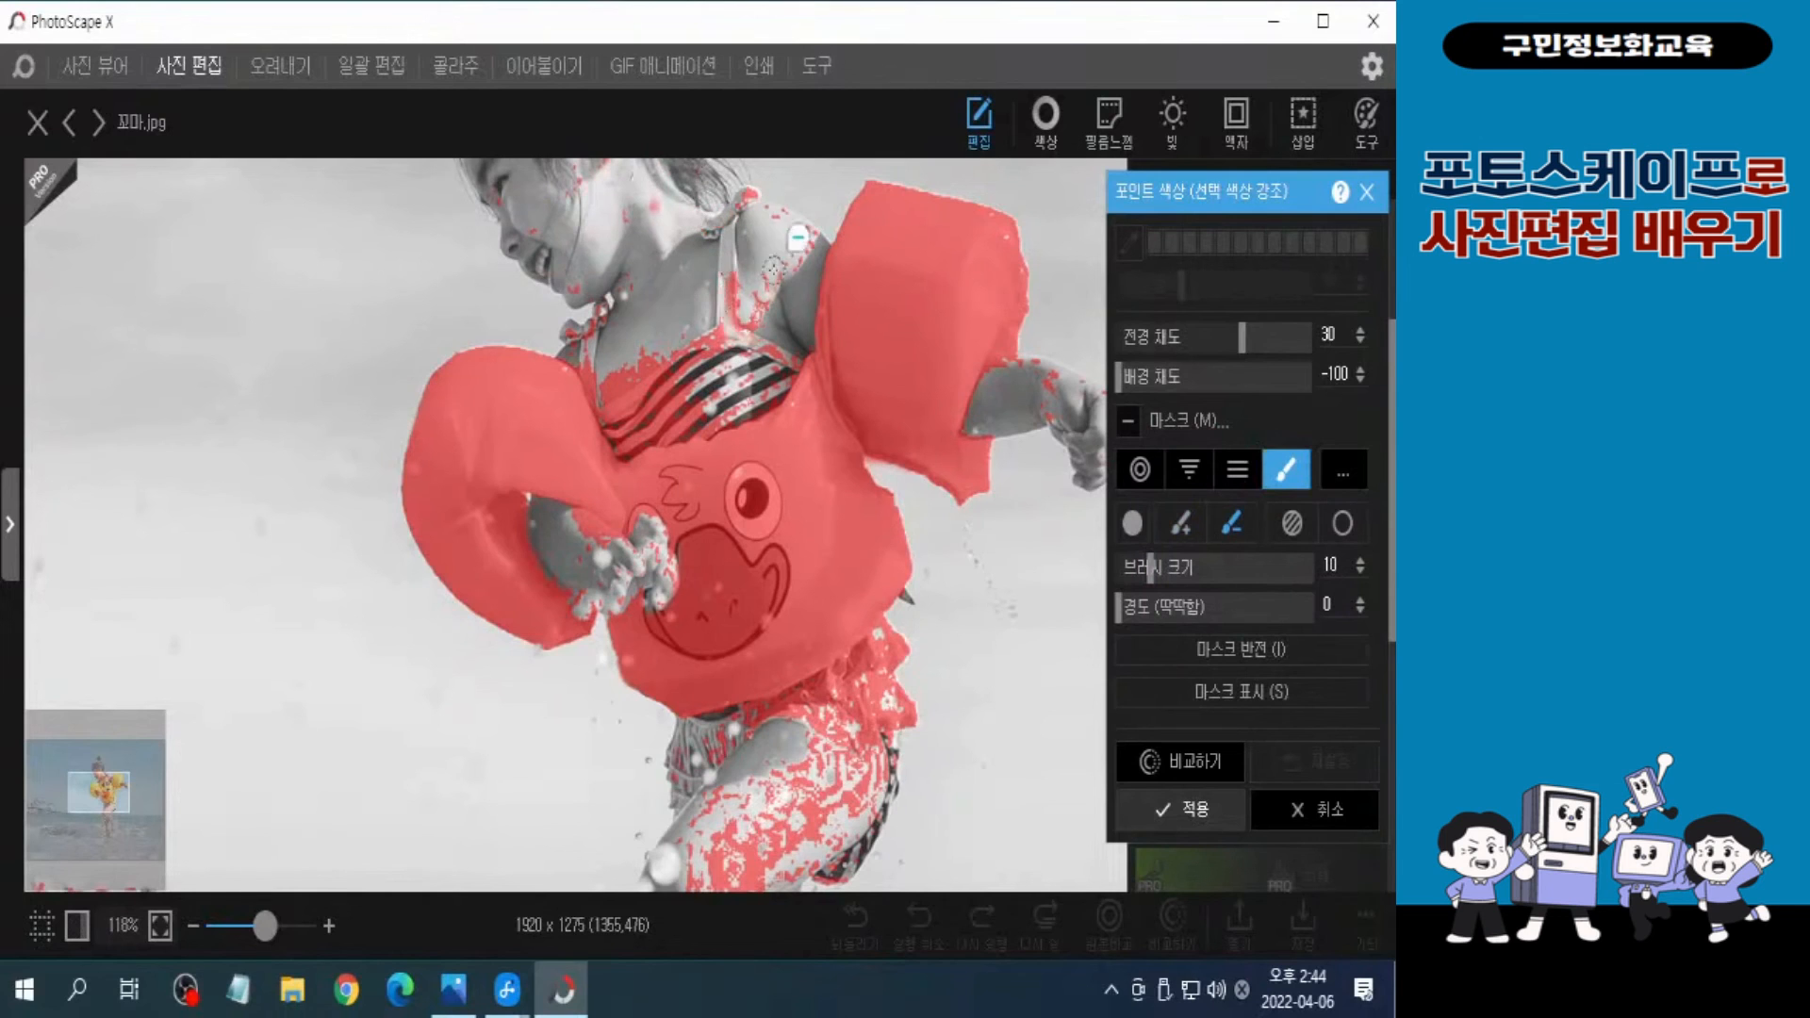
Step: Erase the remaining colour from the girl's skin, swimsuit and skirt in the mask, apply the point colour and fit the photo in view
{"action": "mouse_move", "coordinate": [773, 268]}
{"action": "left_mouse_down"}
{"action": "mouse_move", "coordinate": [797, 236]}
{"action": "mouse_move", "coordinate": [695, 368]}
{"action": "mouse_move", "coordinate": [699, 396]}
{"action": "mouse_move", "coordinate": [729, 196]}
{"action": "mouse_move", "coordinate": [740, 217]}
{"action": "mouse_move", "coordinate": [786, 200]}
{"action": "mouse_move", "coordinate": [735, 231]}
{"action": "left_mouse_up"}
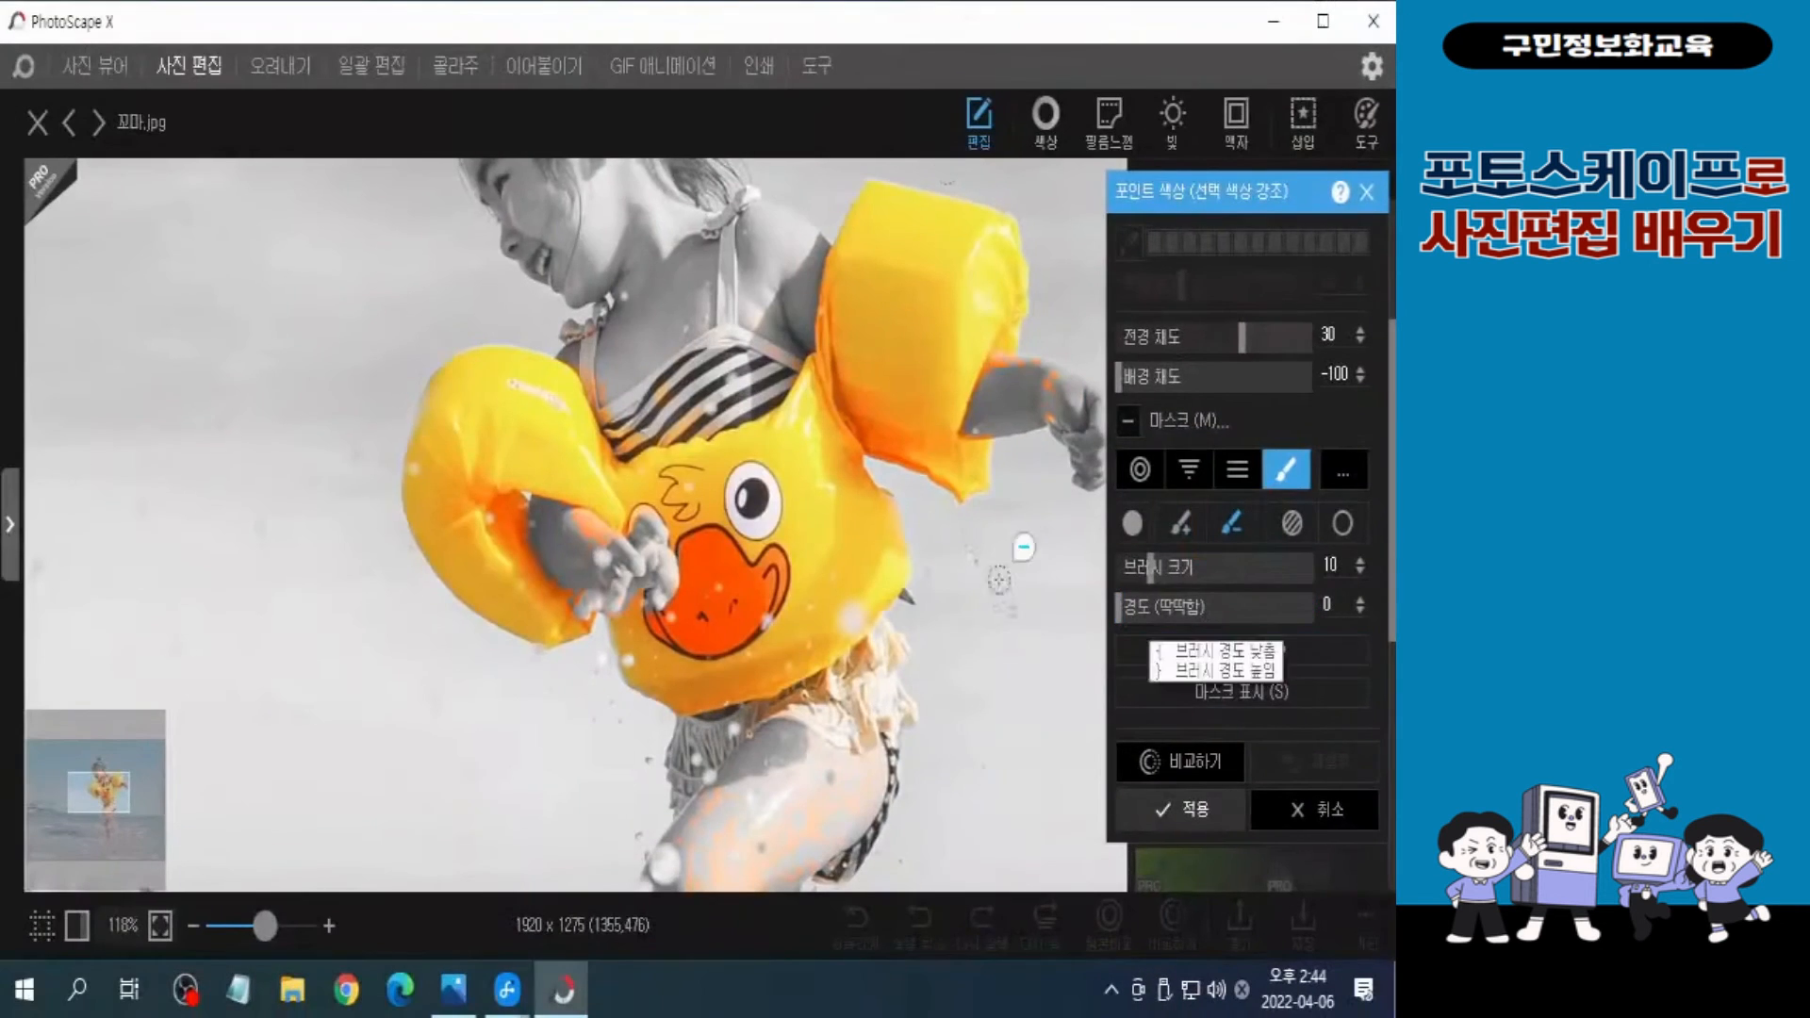
{"action": "key", "text": "s"}
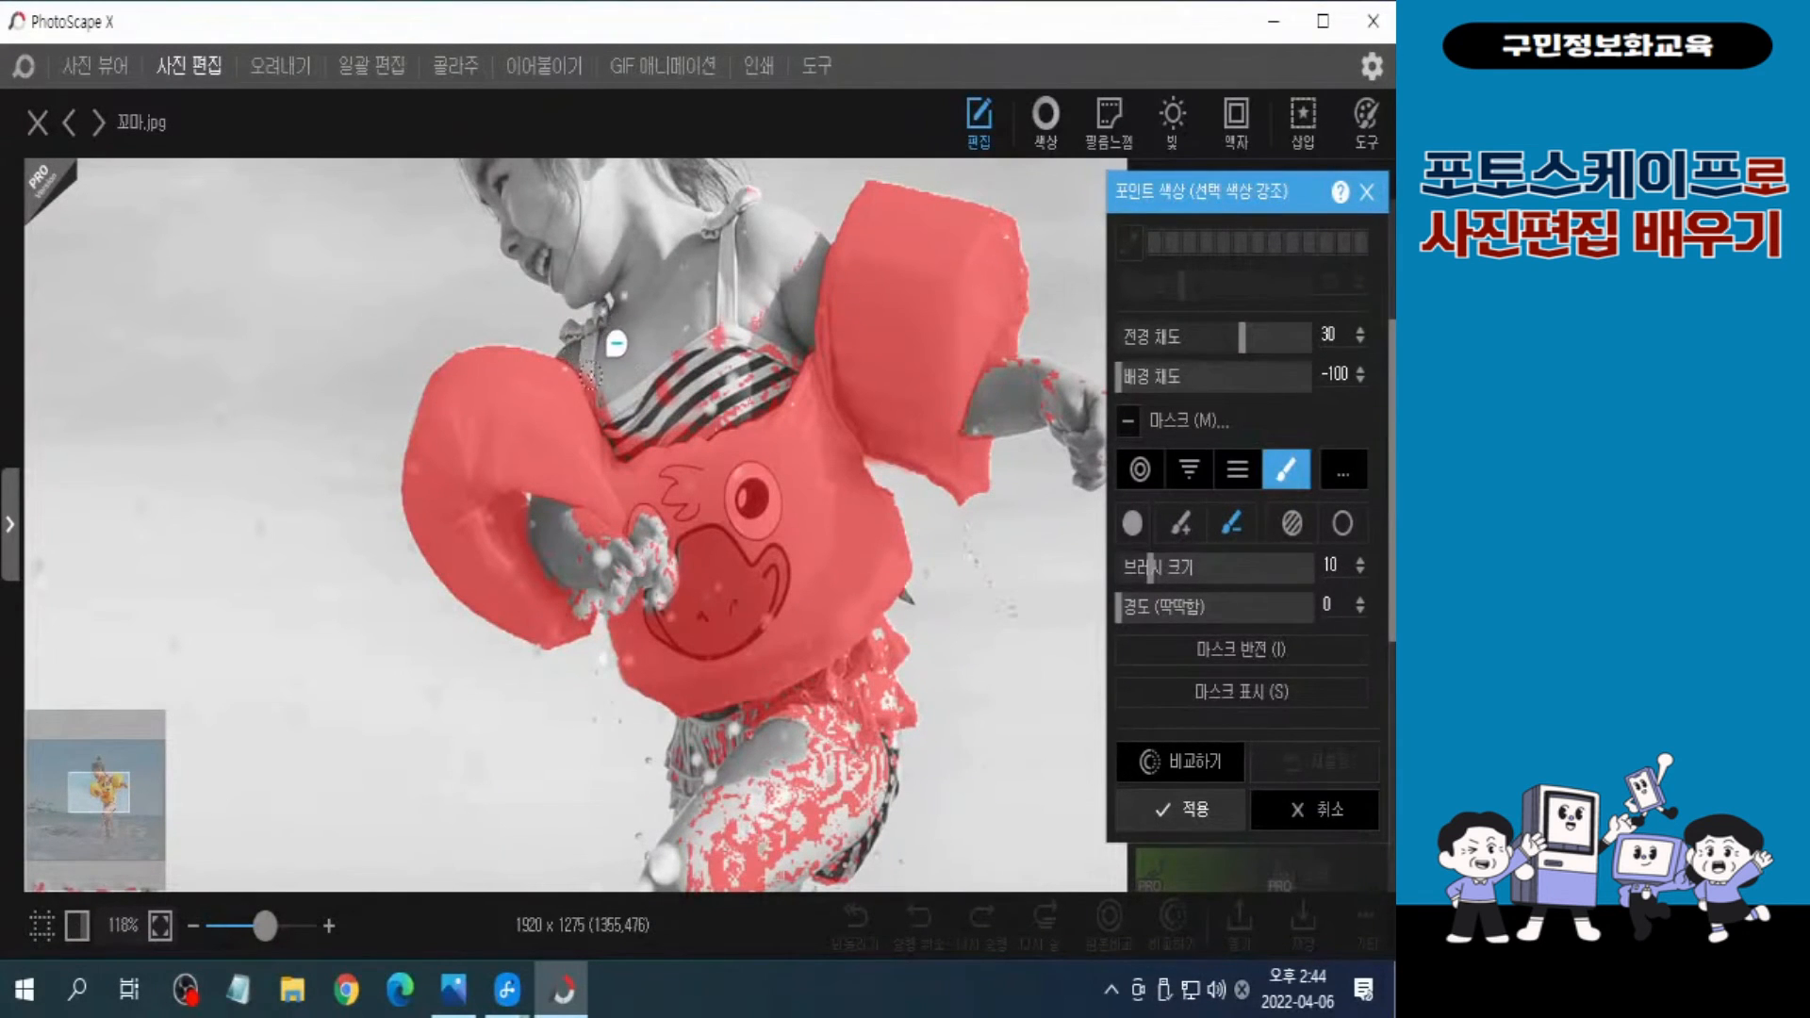
{"action": "mouse_move", "coordinate": [628, 444]}
{"action": "left_mouse_down"}
{"action": "mouse_move", "coordinate": [683, 338]}
{"action": "mouse_move", "coordinate": [665, 394]}
{"action": "mouse_move", "coordinate": [699, 419]}
{"action": "mouse_move", "coordinate": [655, 422]}
{"action": "mouse_move", "coordinate": [747, 394]}
{"action": "mouse_move", "coordinate": [765, 309]}
{"action": "mouse_move", "coordinate": [746, 360]}
{"action": "mouse_move", "coordinate": [700, 337]}
{"action": "mouse_move", "coordinate": [755, 296]}
{"action": "mouse_move", "coordinate": [770, 339]}
{"action": "mouse_move", "coordinate": [745, 398]}
{"action": "mouse_move", "coordinate": [667, 422]}
{"action": "left_mouse_up"}
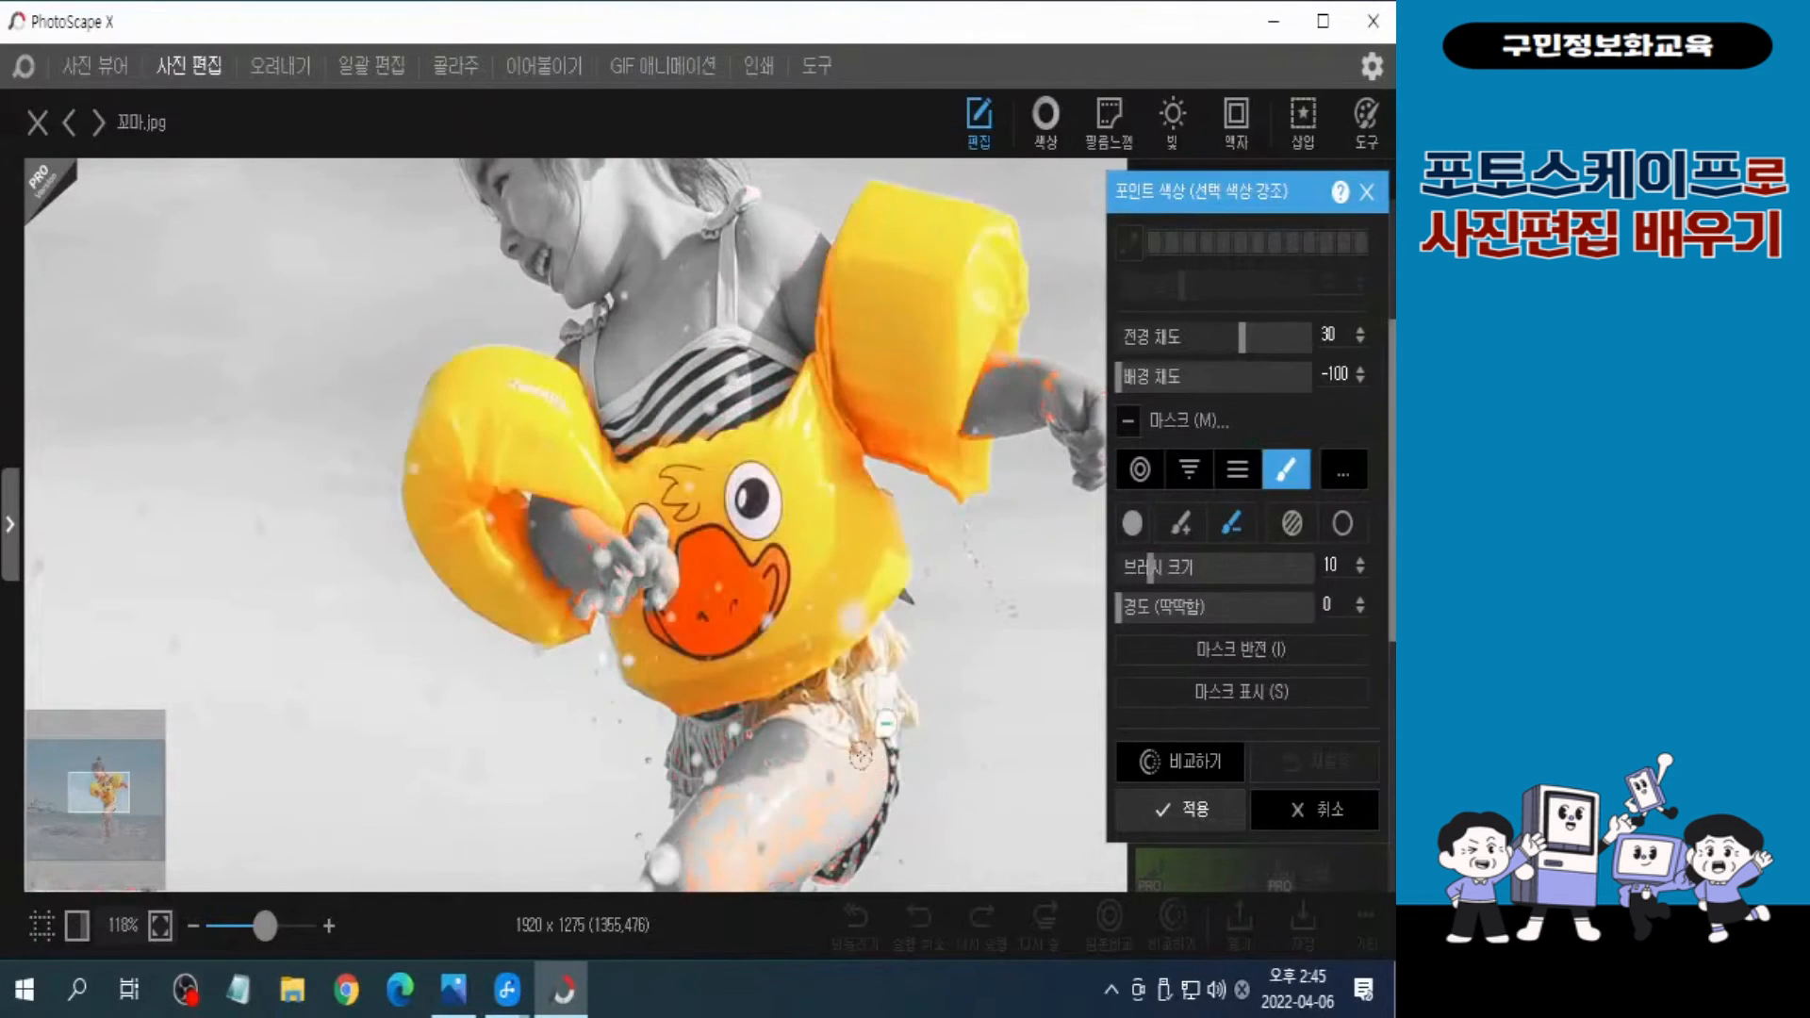
{"action": "mouse_move", "coordinate": [1051, 386]}
{"action": "left_mouse_down"}
{"action": "mouse_move", "coordinate": [1066, 397]}
{"action": "mouse_move", "coordinate": [1075, 358]}
{"action": "mouse_move", "coordinate": [1019, 354]}
{"action": "mouse_move", "coordinate": [1058, 378]}
{"action": "left_mouse_up"}
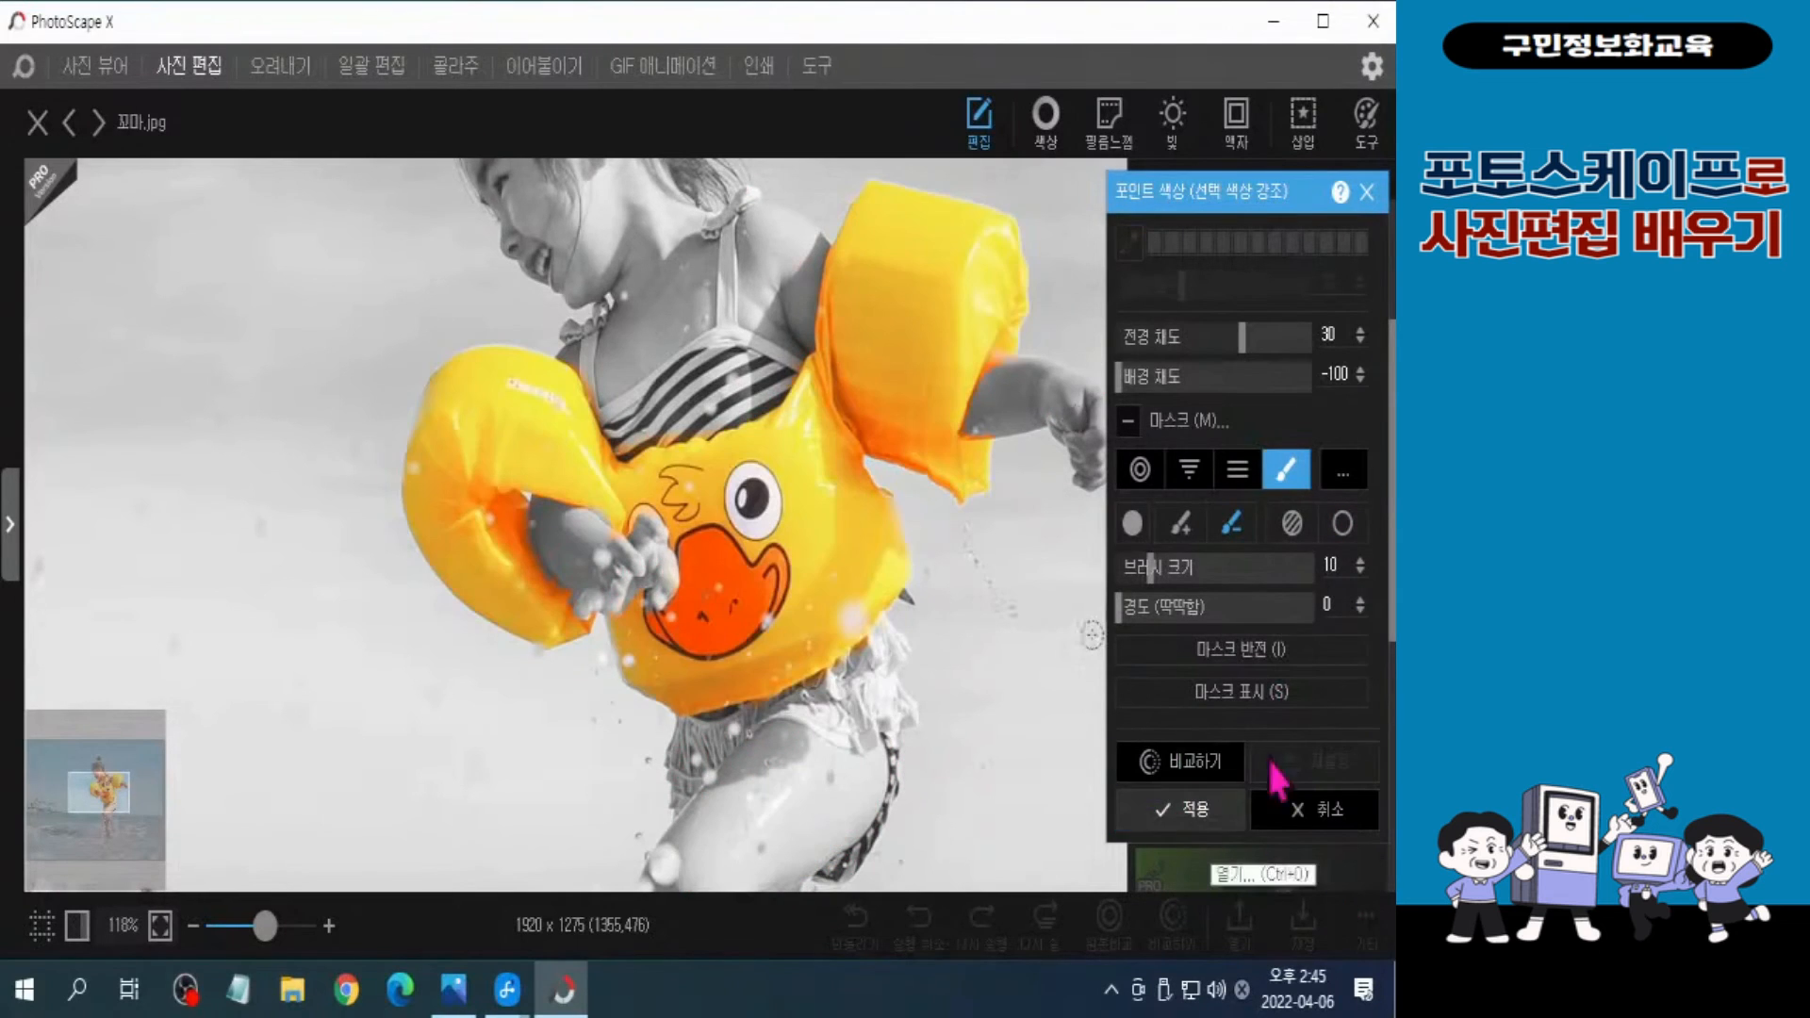
{"action": "left_click", "coordinate": [1185, 813]}
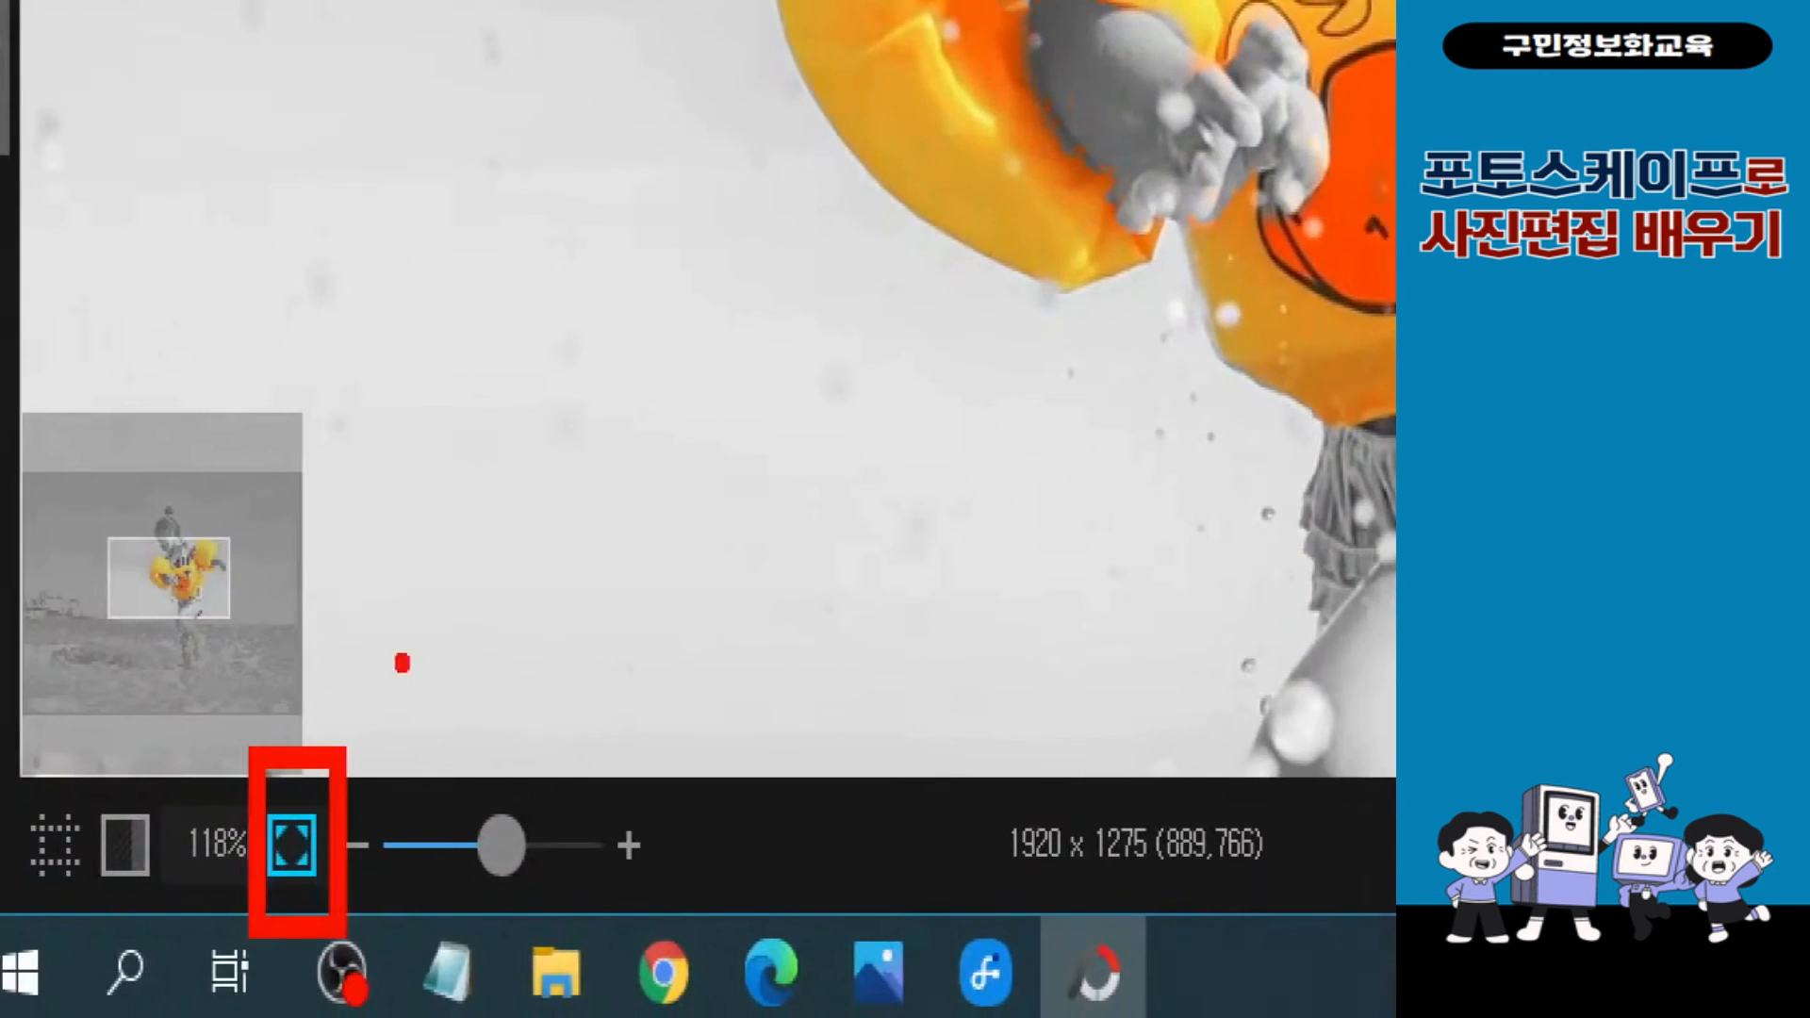
{"action": "left_click", "coordinate": [291, 845]}
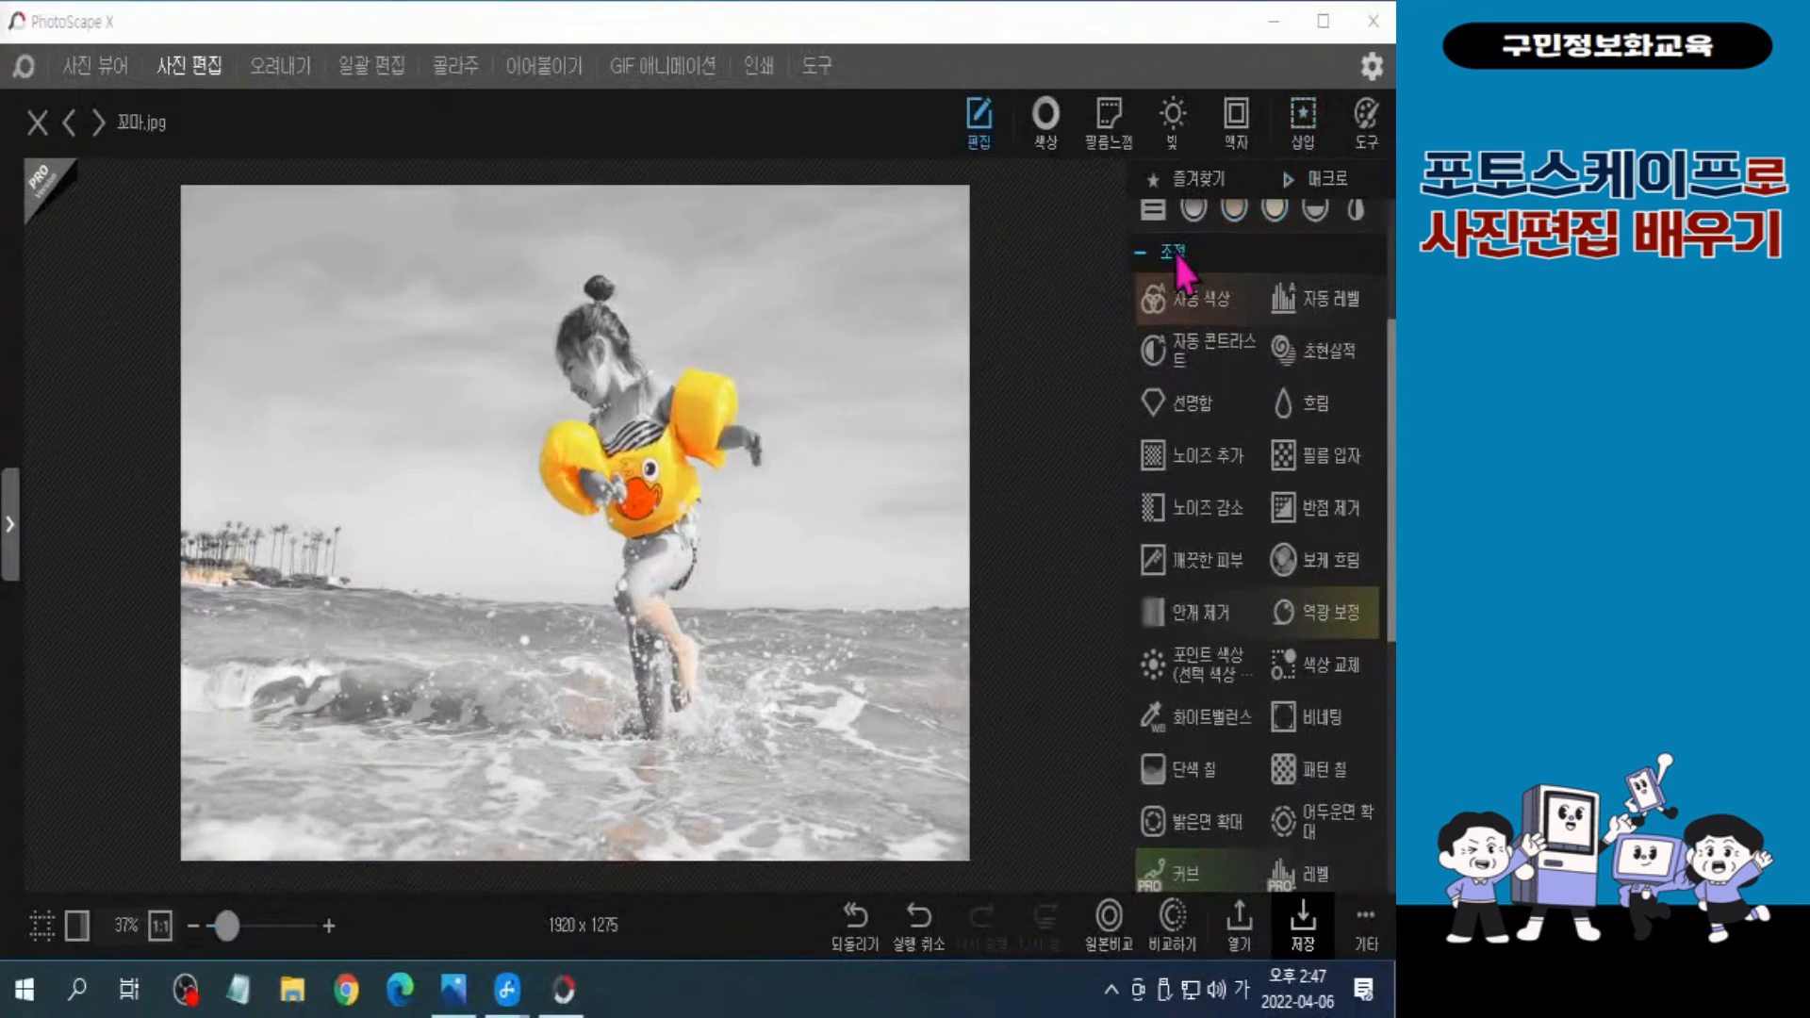
Step: Start the 어안 렌즈 (fisheye lens) transform on the photo
{"action": "left_click", "coordinate": [967, 320]}
{"action": "left_click", "coordinate": [1172, 597]}
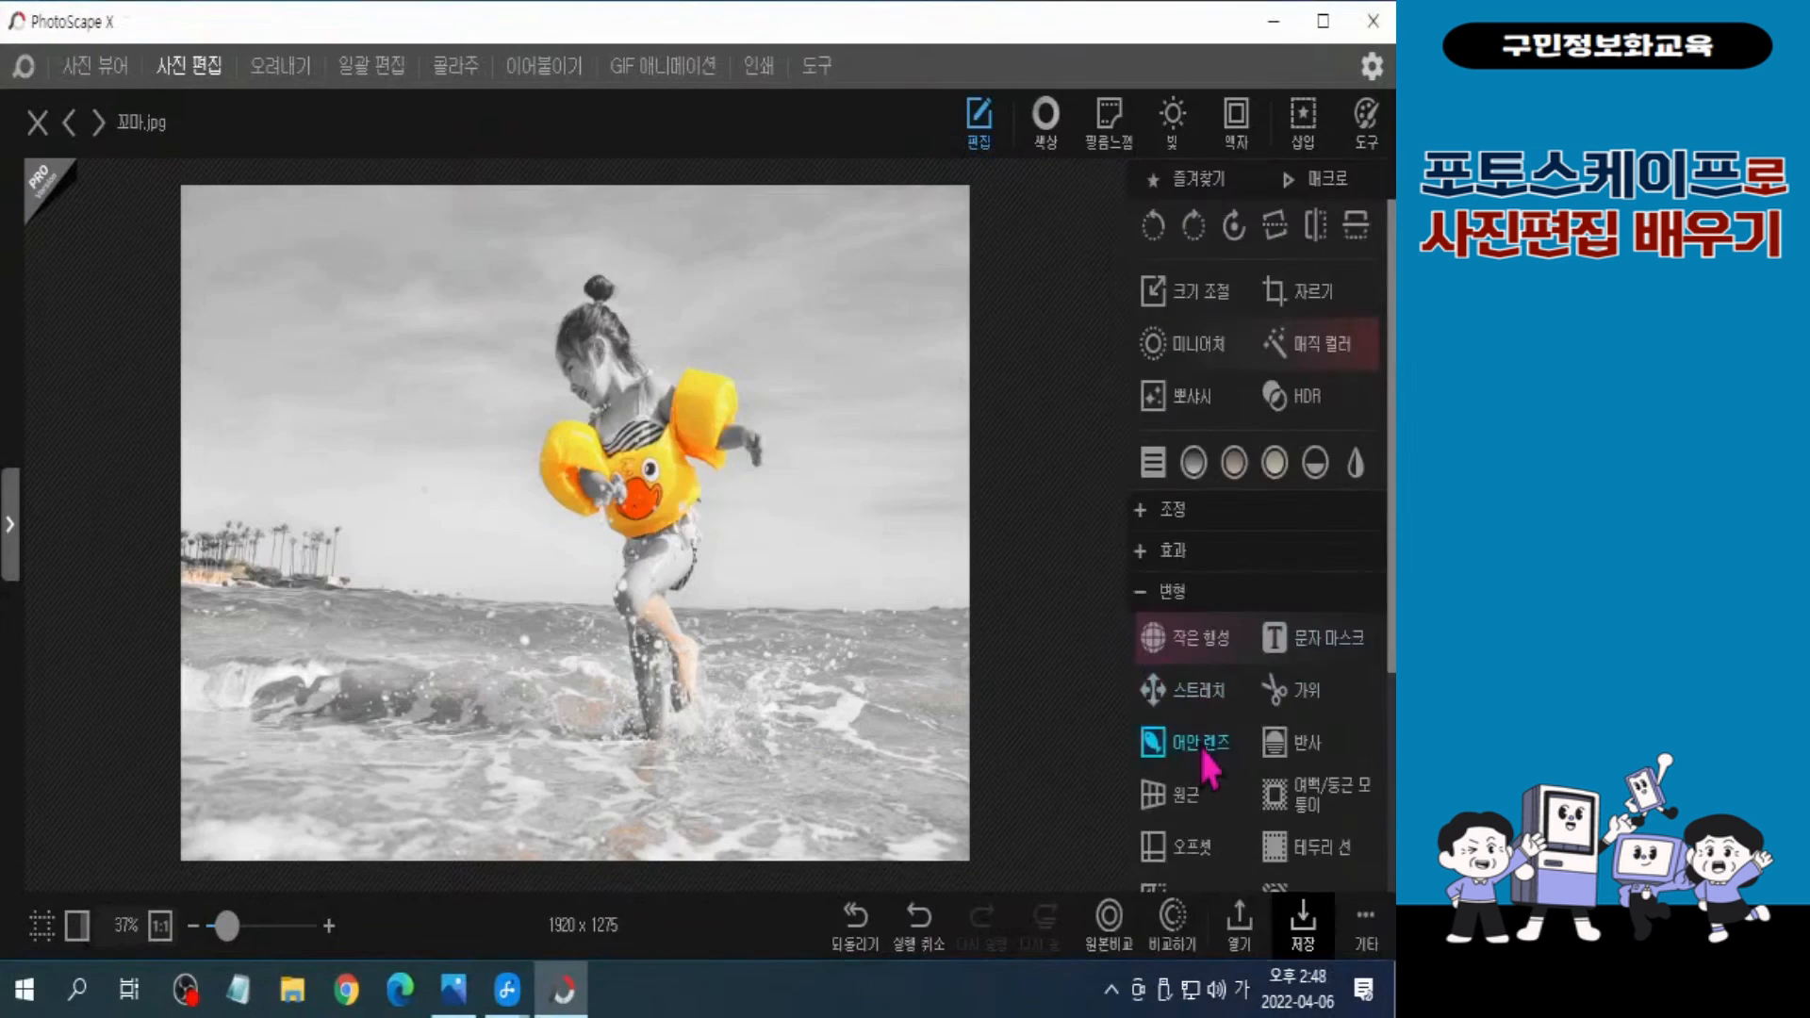
{"action": "left_click", "coordinate": [999, 749]}
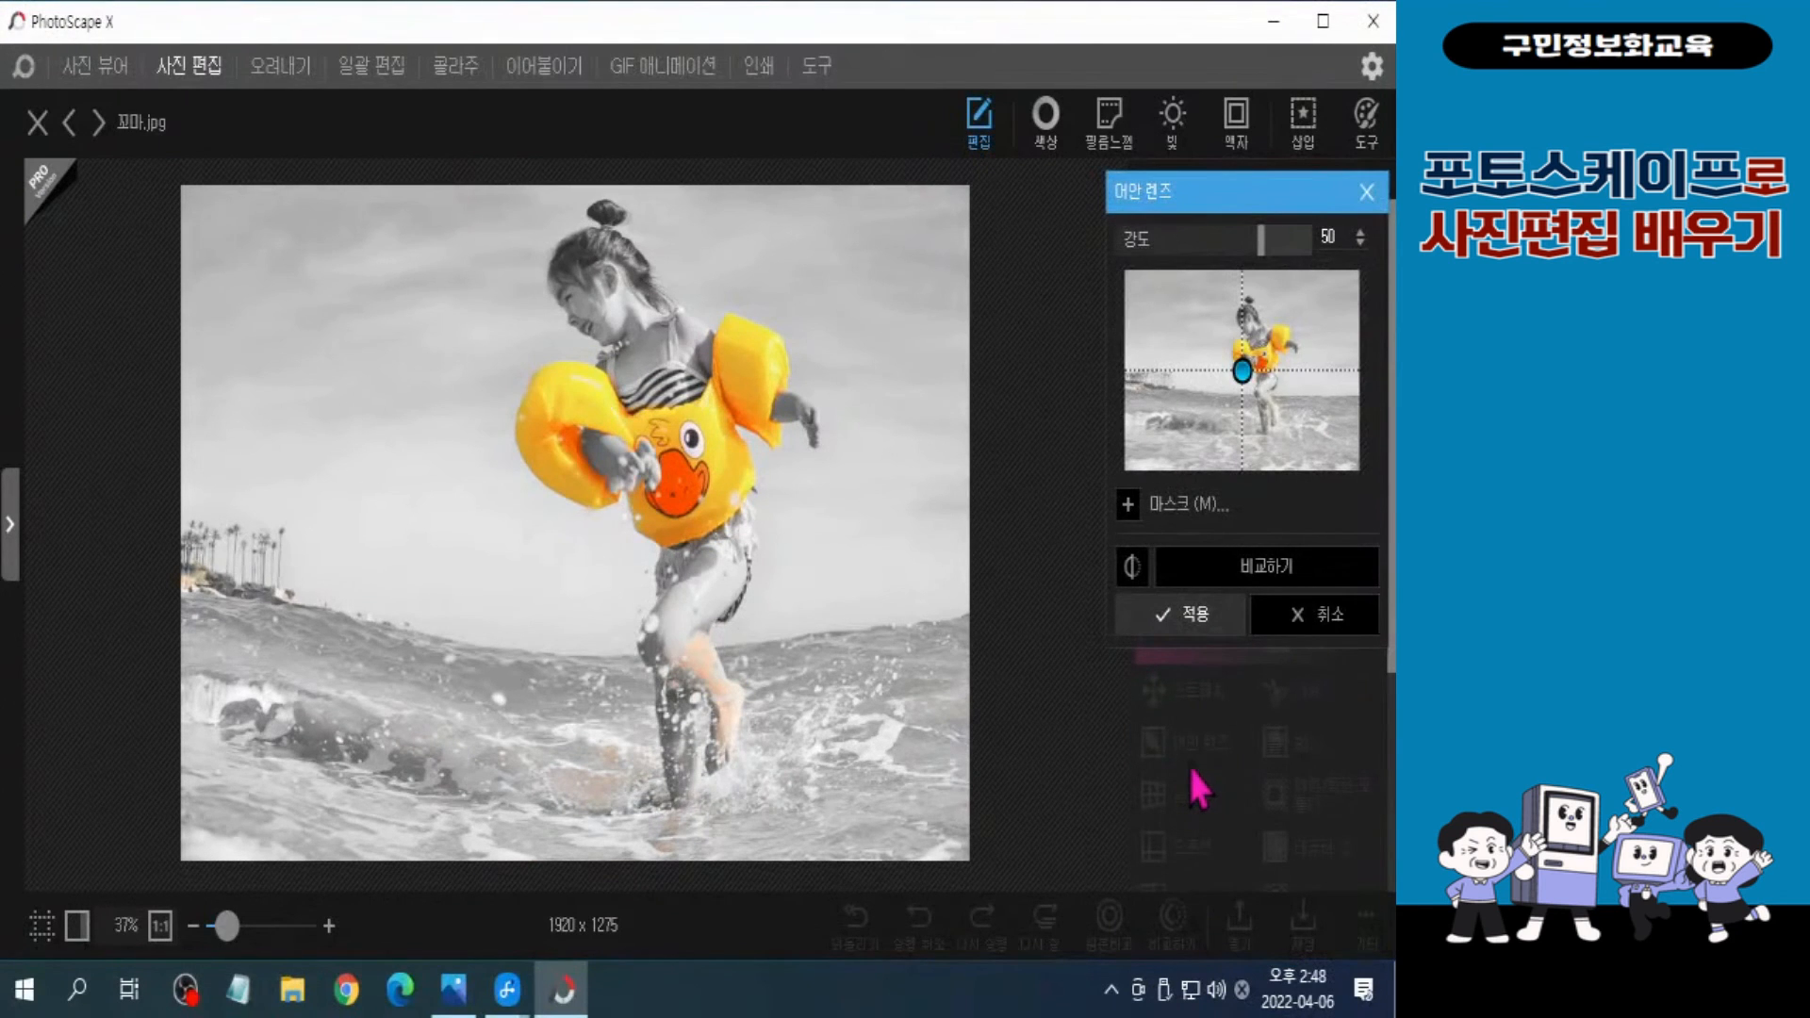
{"action": "key", "text": "ctrl"}
{"action": "key", "text": "ctrl"}
{"action": "key", "text": "ctrl"}
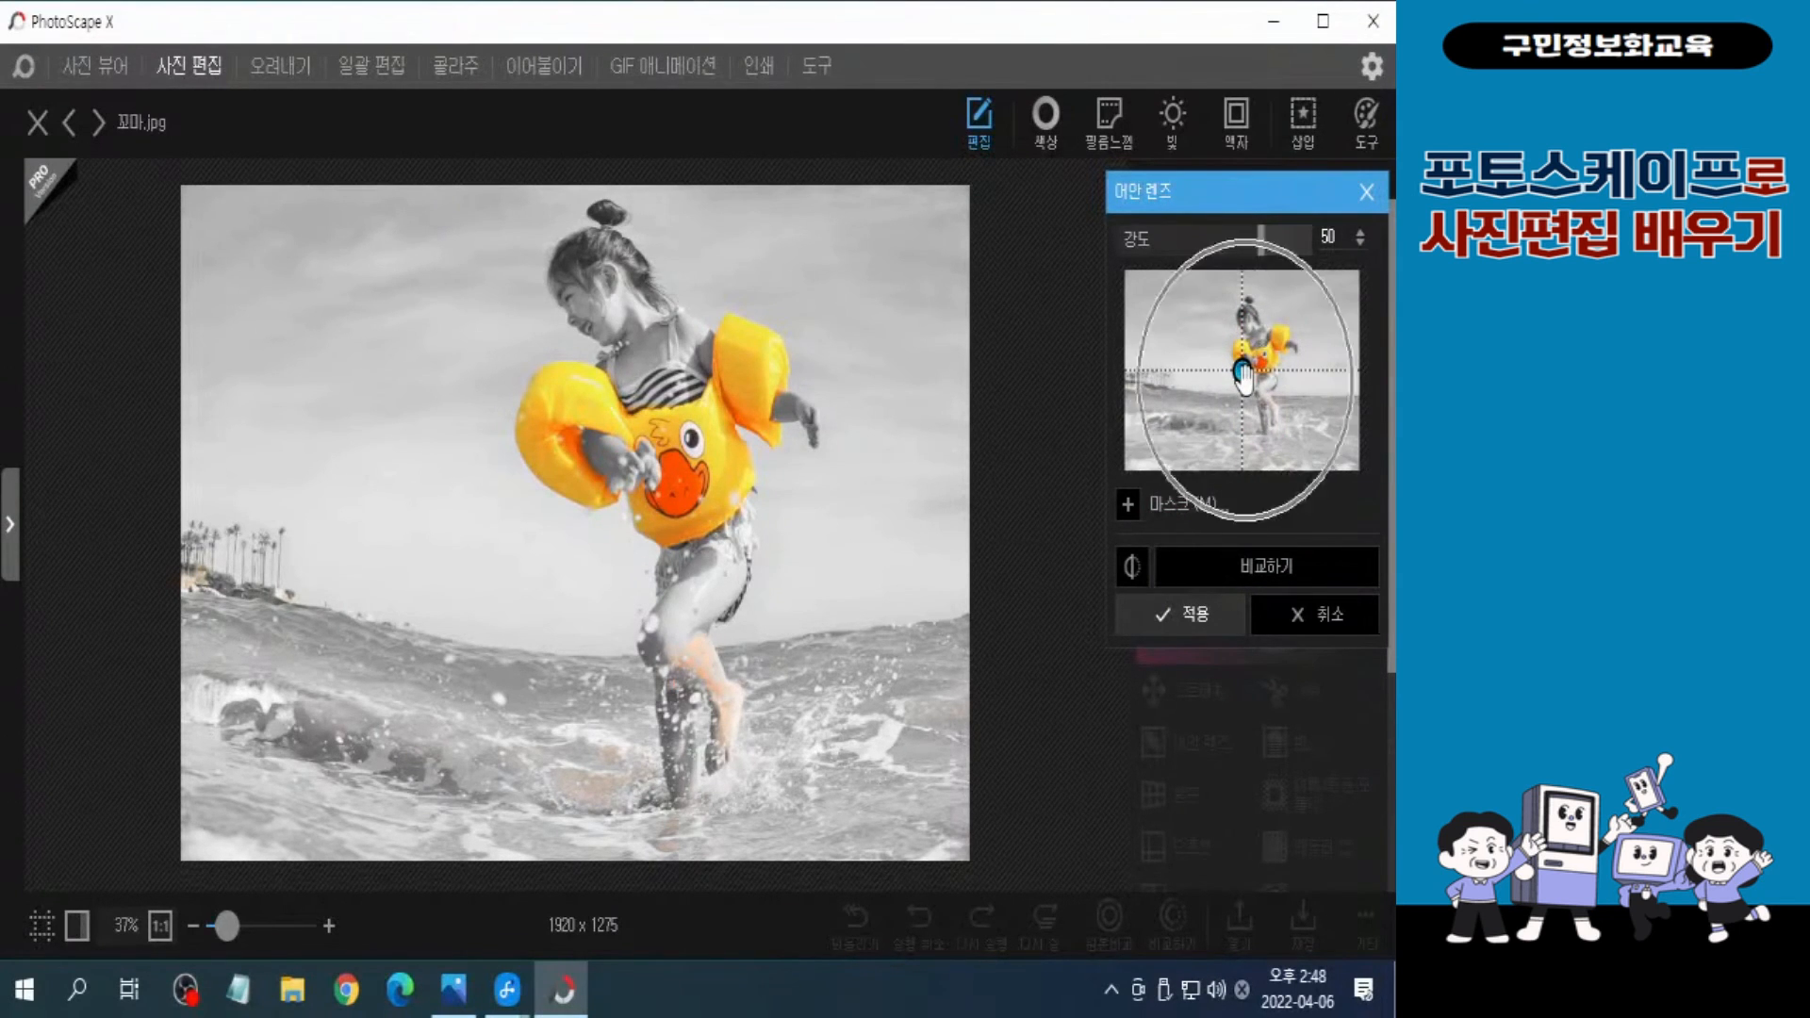
Step: Move the fisheye centre to the photo's bottom edge, slightly right of the middle, and apply the distortion
{"action": "left_click_drag", "start_coordinate": [1242, 375], "coordinate": [1269, 419]}
{"action": "key", "text": "ctrl"}
{"action": "key", "text": "ctrl"}
{"action": "key", "text": "ctrl"}
{"action": "key", "text": "ctrl"}
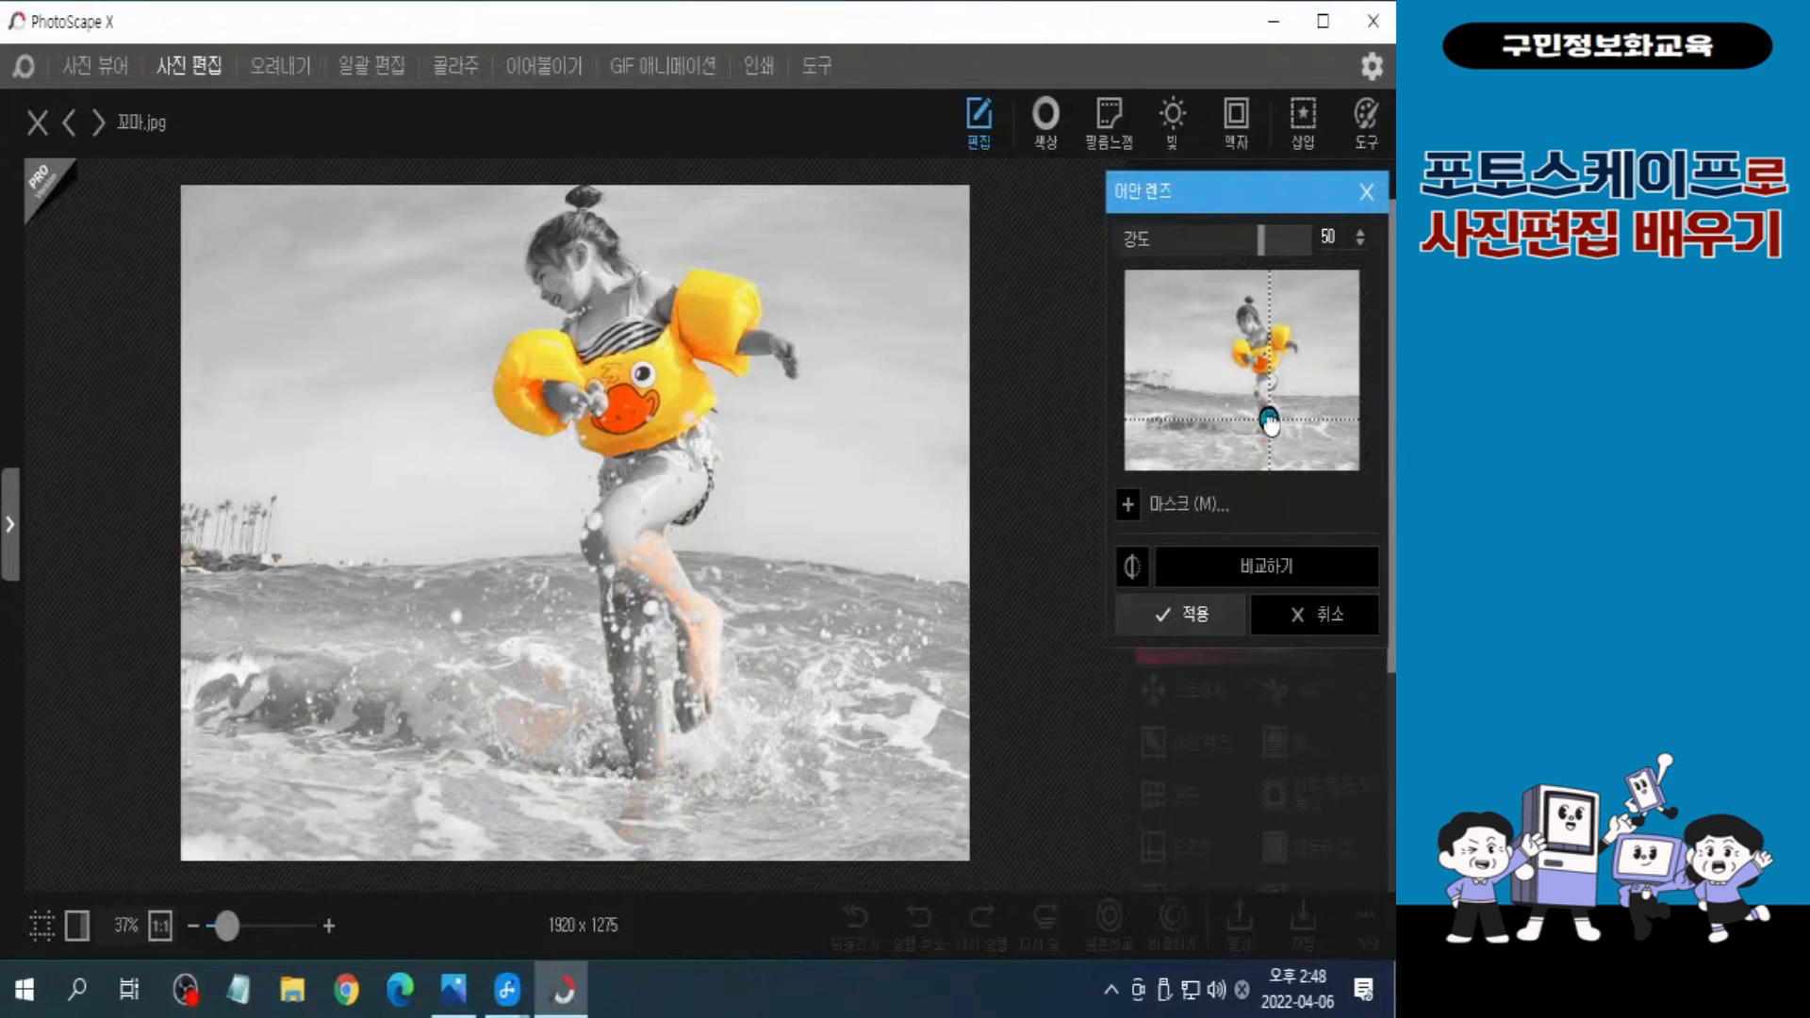
{"action": "left_click_drag", "start_coordinate": [1270, 422], "coordinate": [1271, 464]}
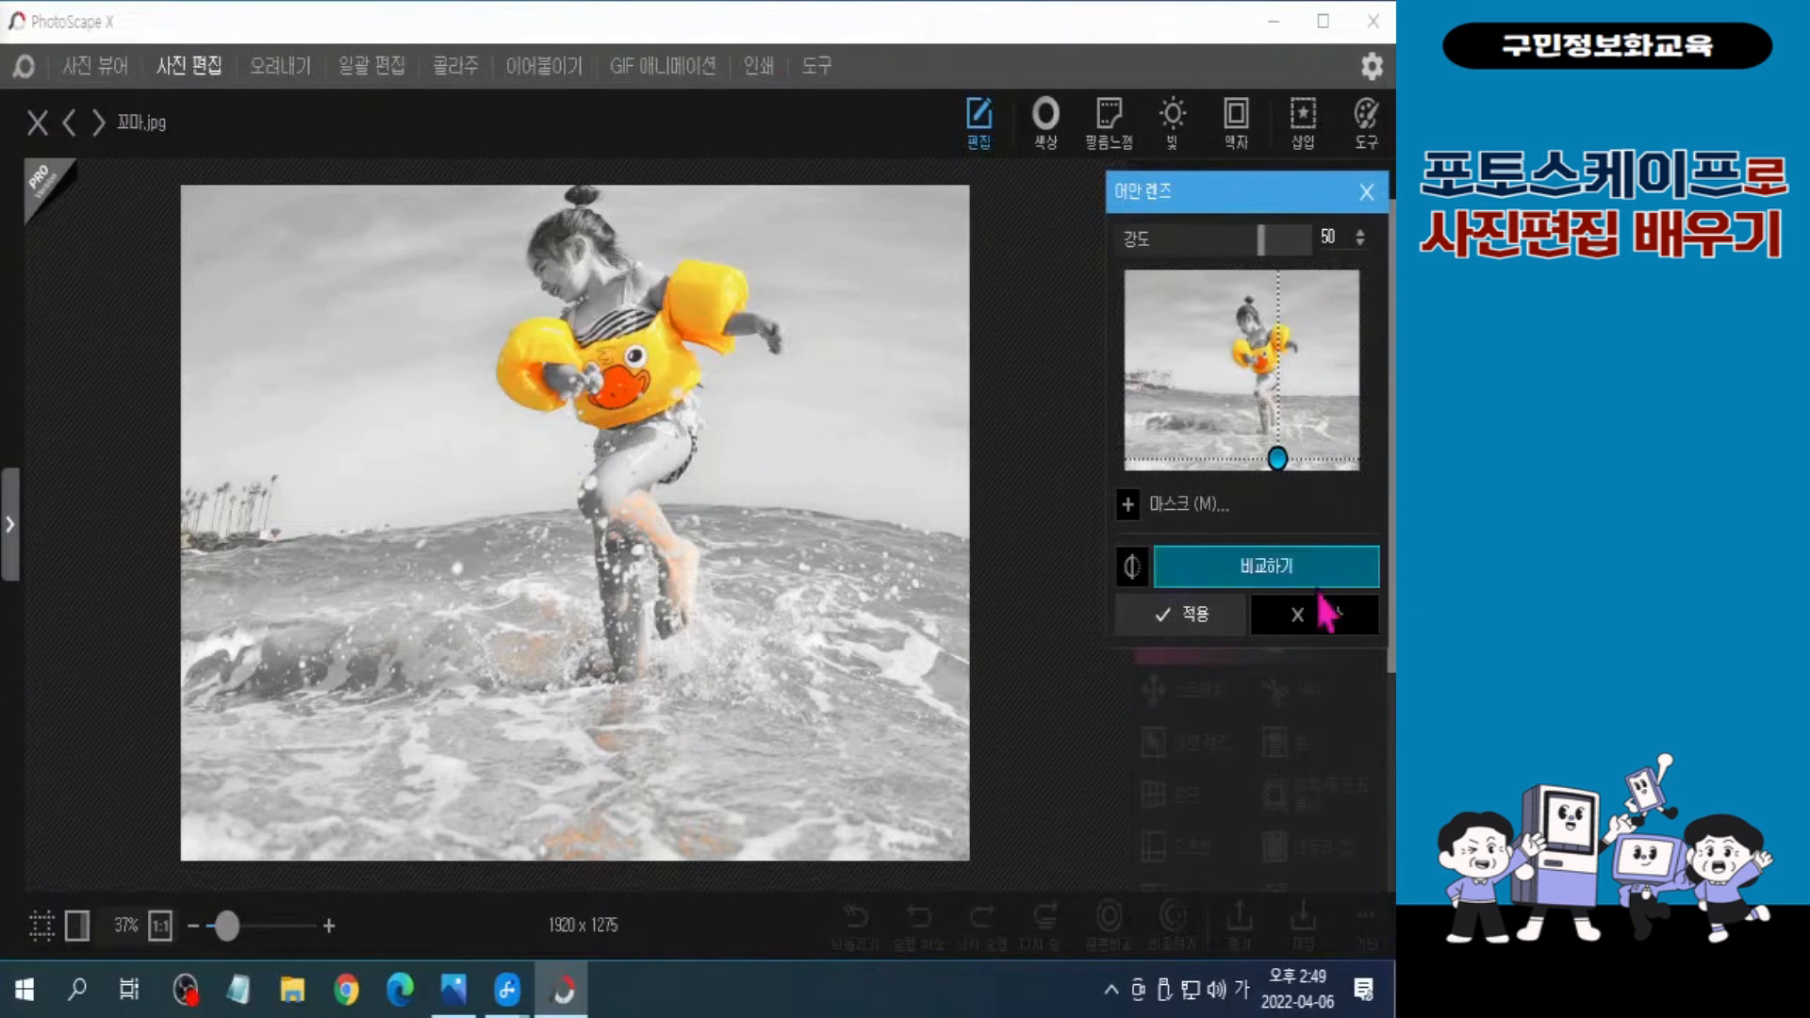
{"action": "key", "text": "ctrl"}
{"action": "key", "text": "ctrl"}
{"action": "key", "text": "ctrl"}
{"action": "key", "text": "ctrl"}
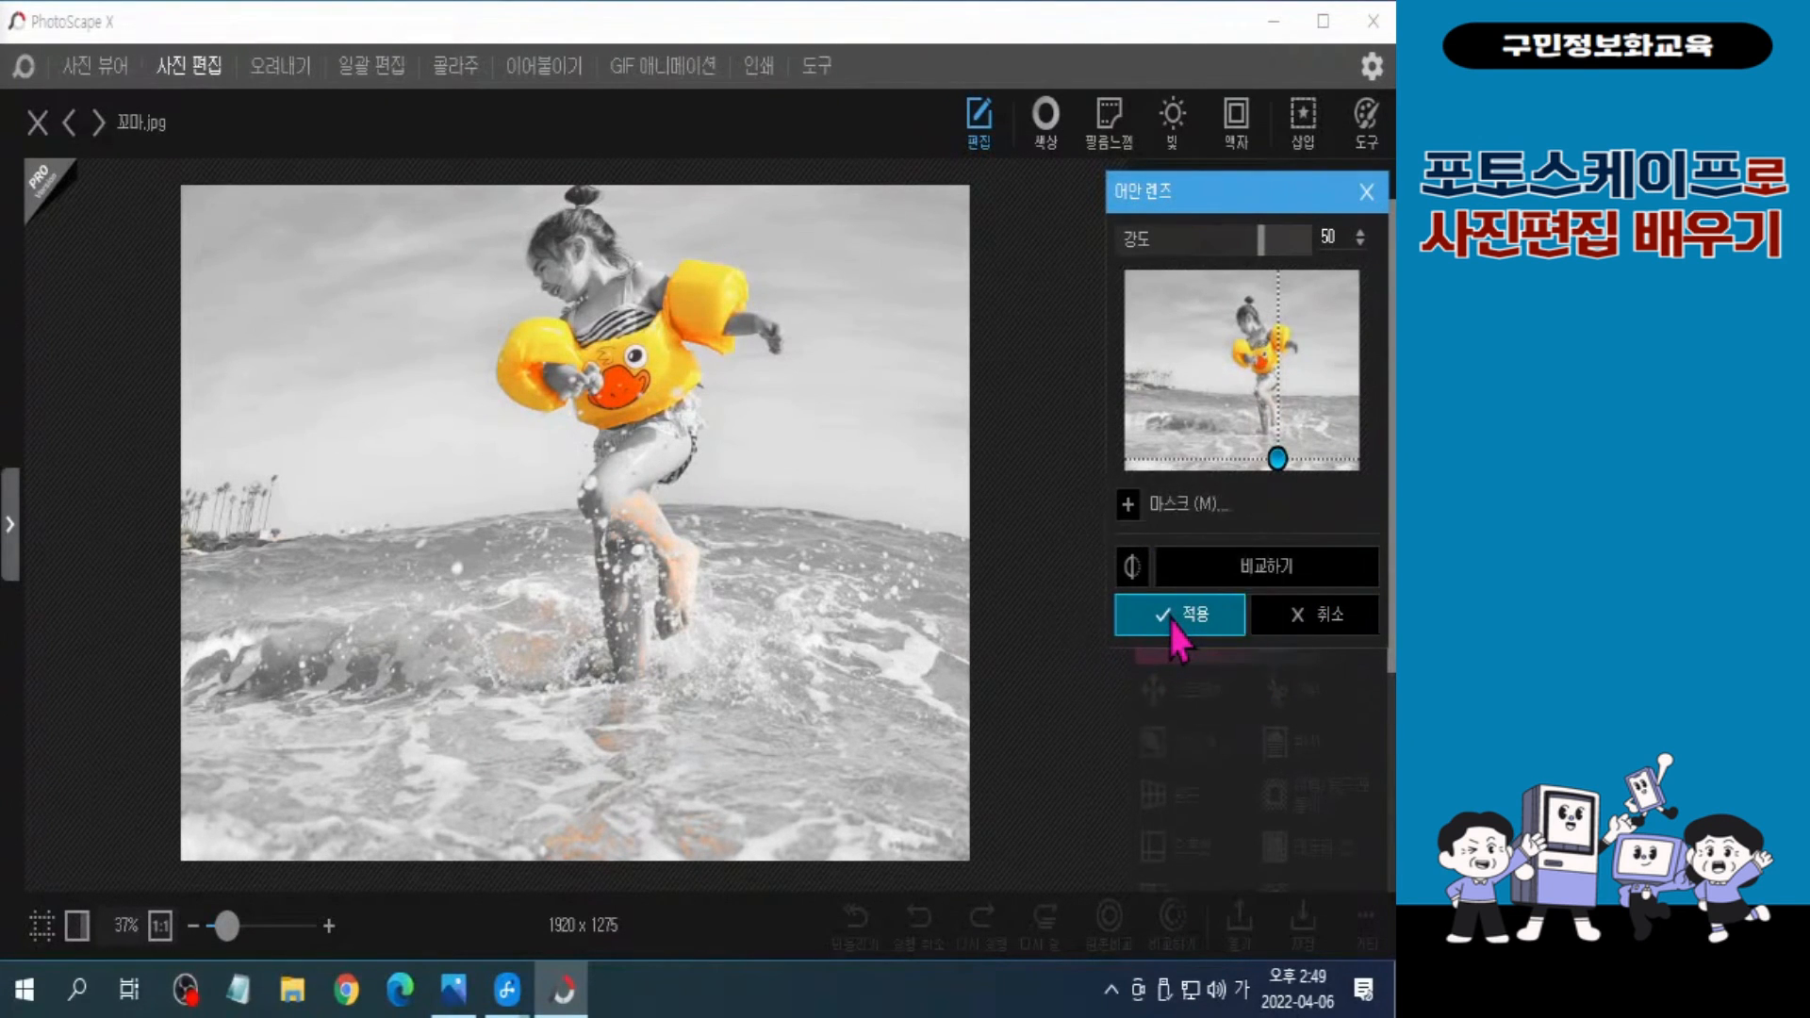
{"action": "left_click", "coordinate": [1169, 620]}
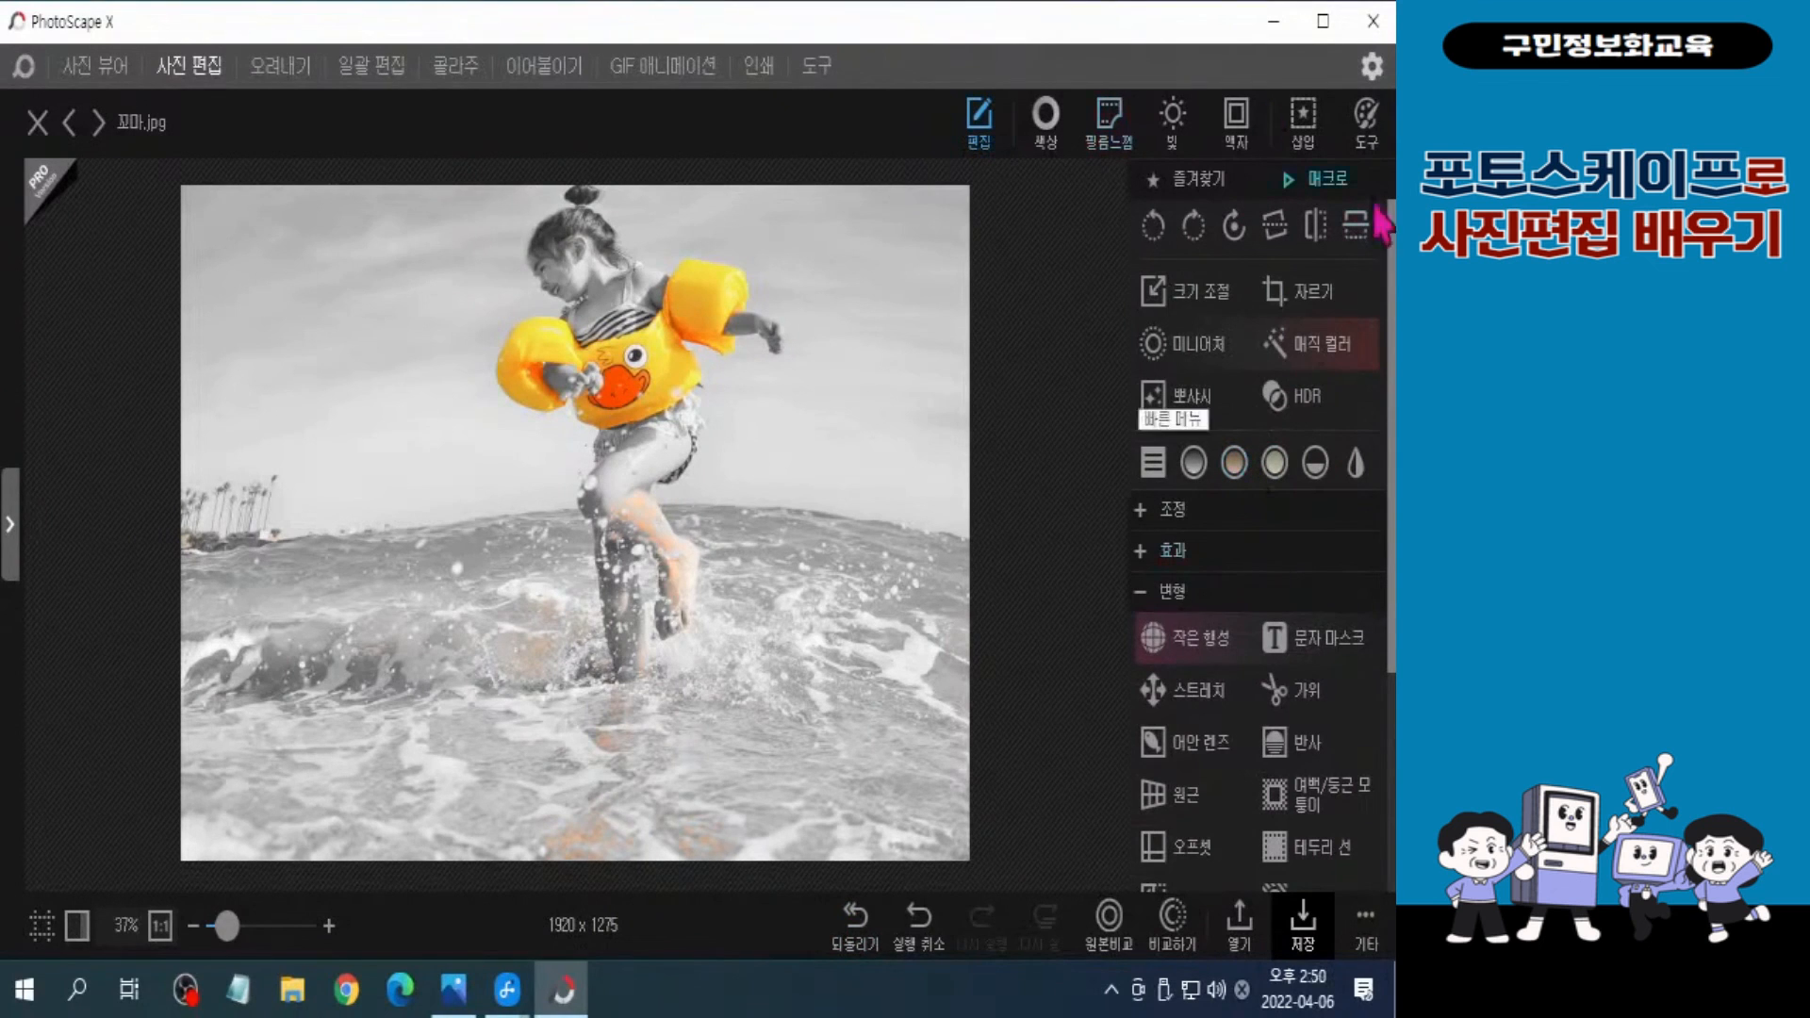
Step: Start cropping the photo with the fixed 1 x 1 ratio
{"action": "left_click", "coordinate": [1308, 321]}
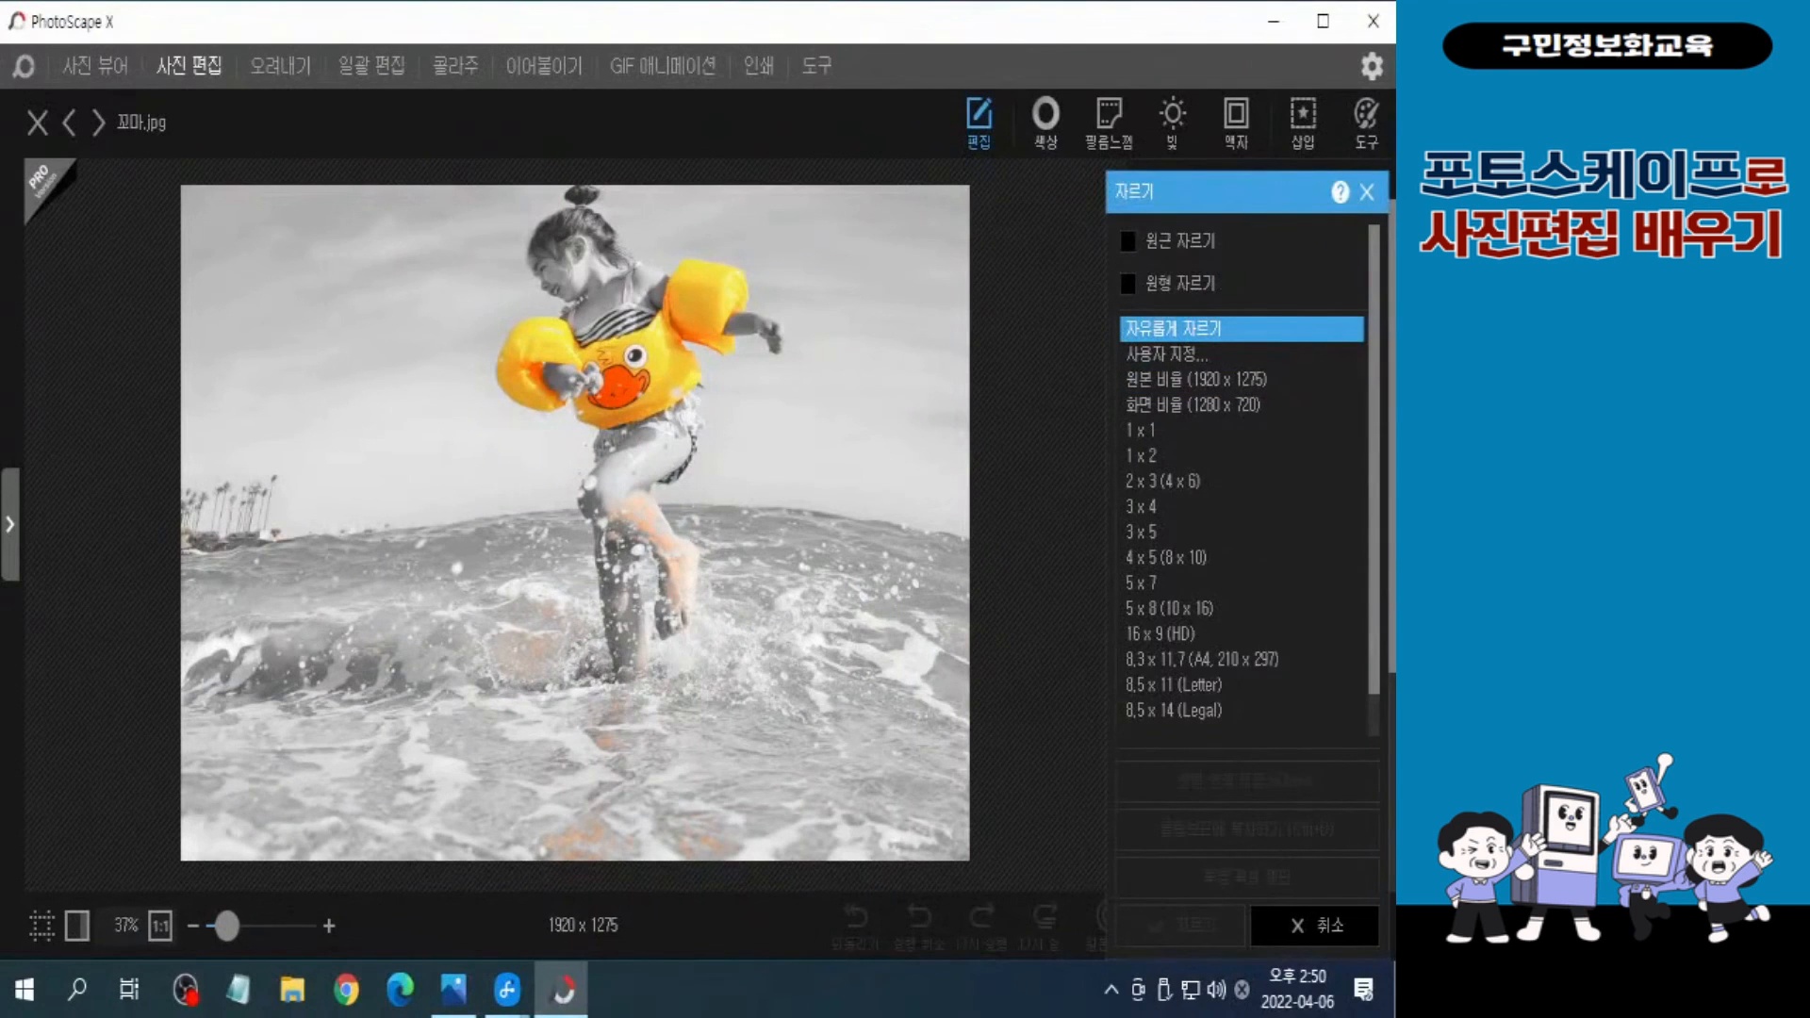
{"action": "left_click", "coordinate": [1151, 441]}
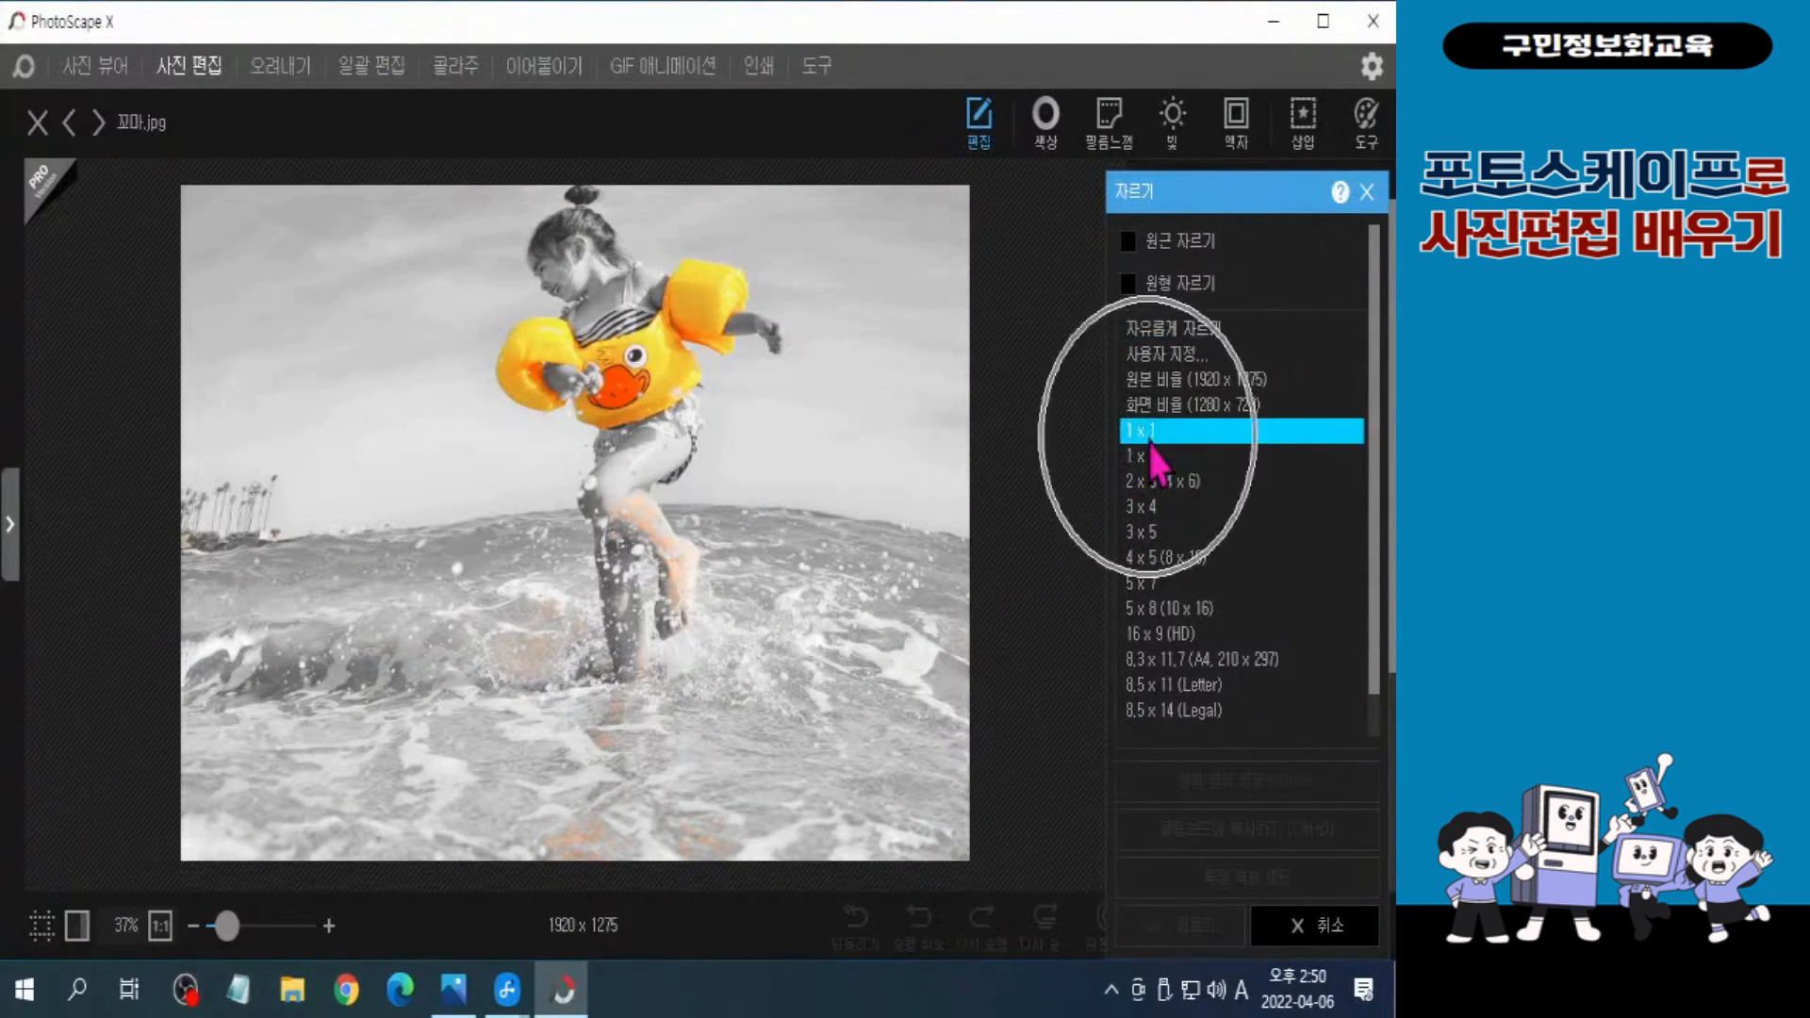
{"action": "key", "text": "ctrl"}
{"action": "key", "text": "ctrl"}
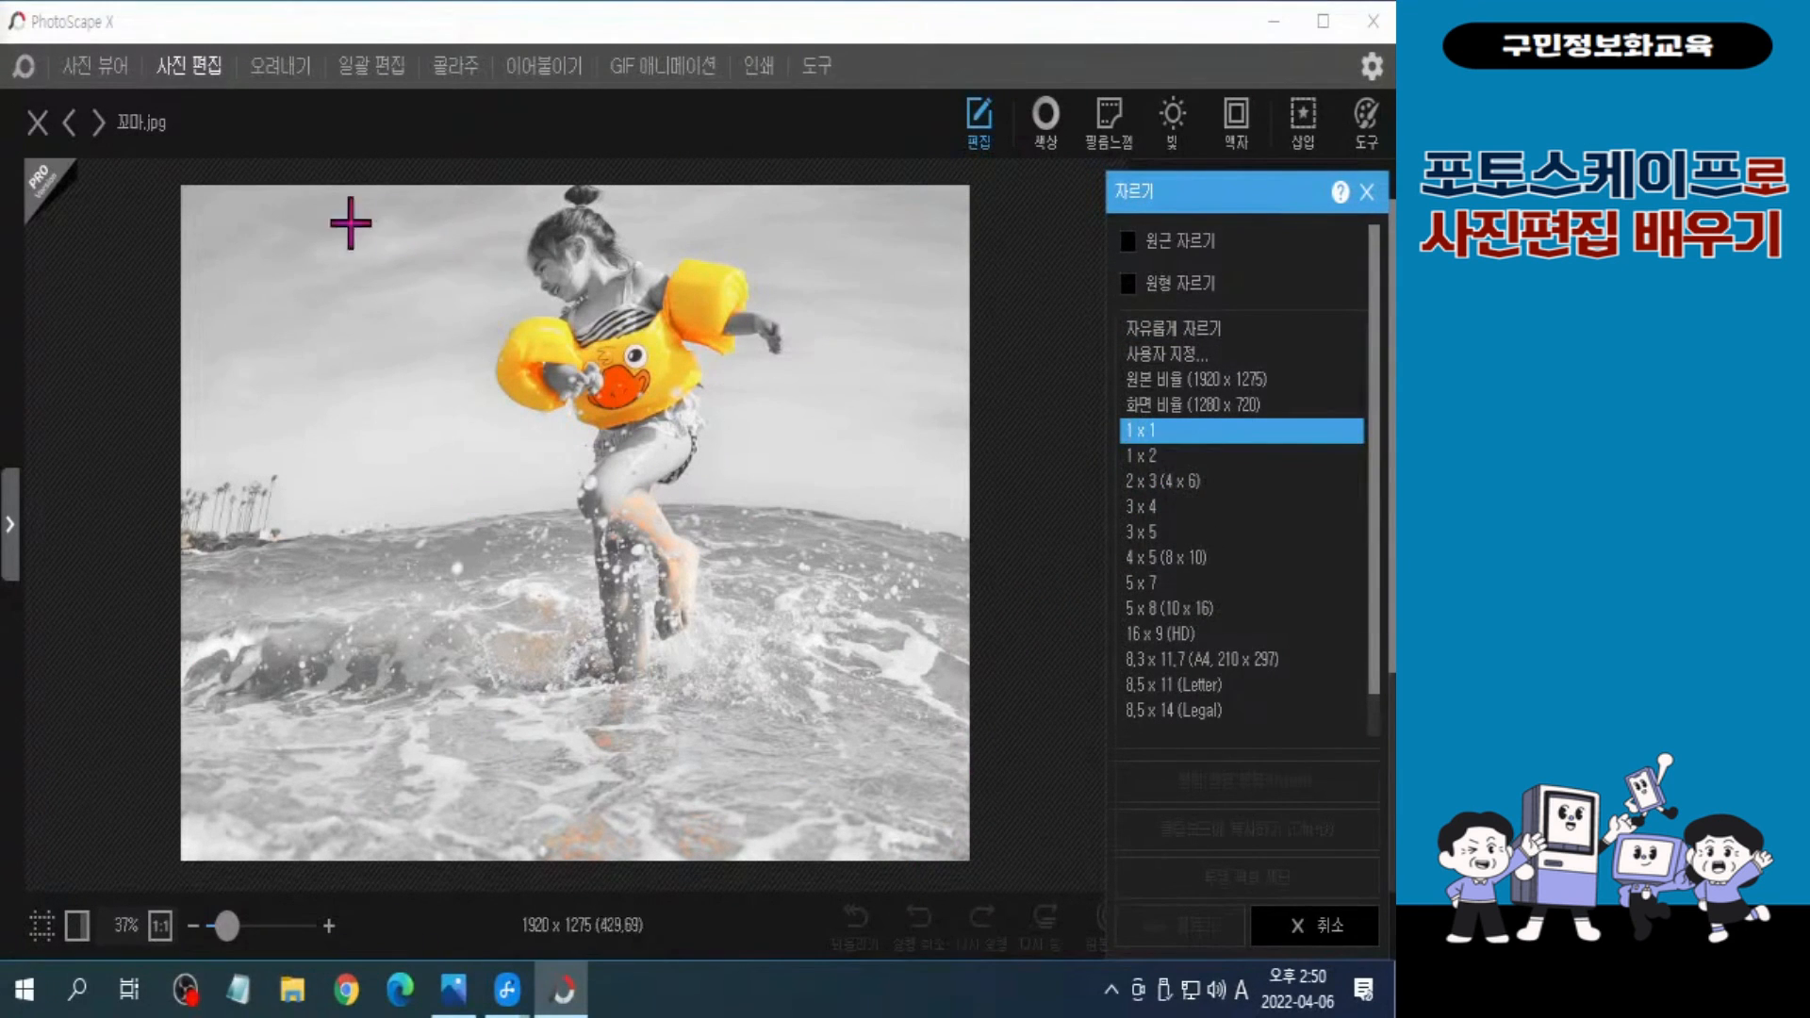
{"action": "key", "text": "ctrl"}
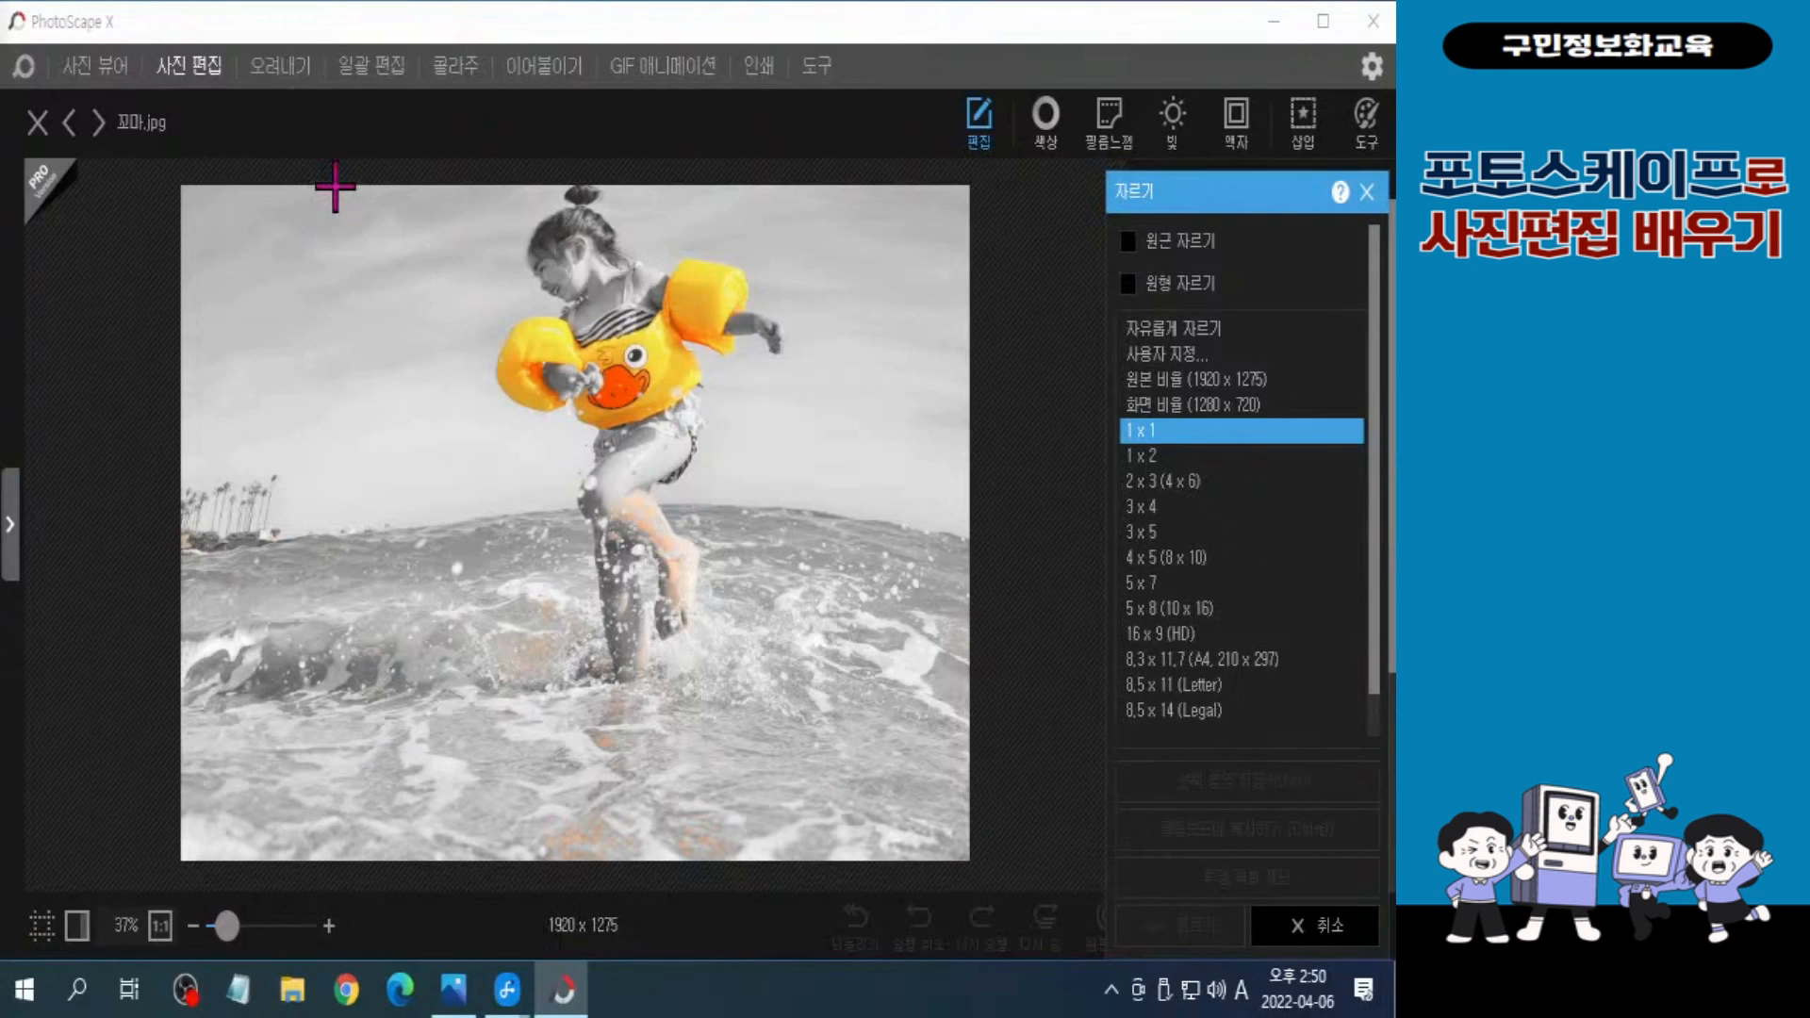
{"action": "key", "text": "ctrl+2"}
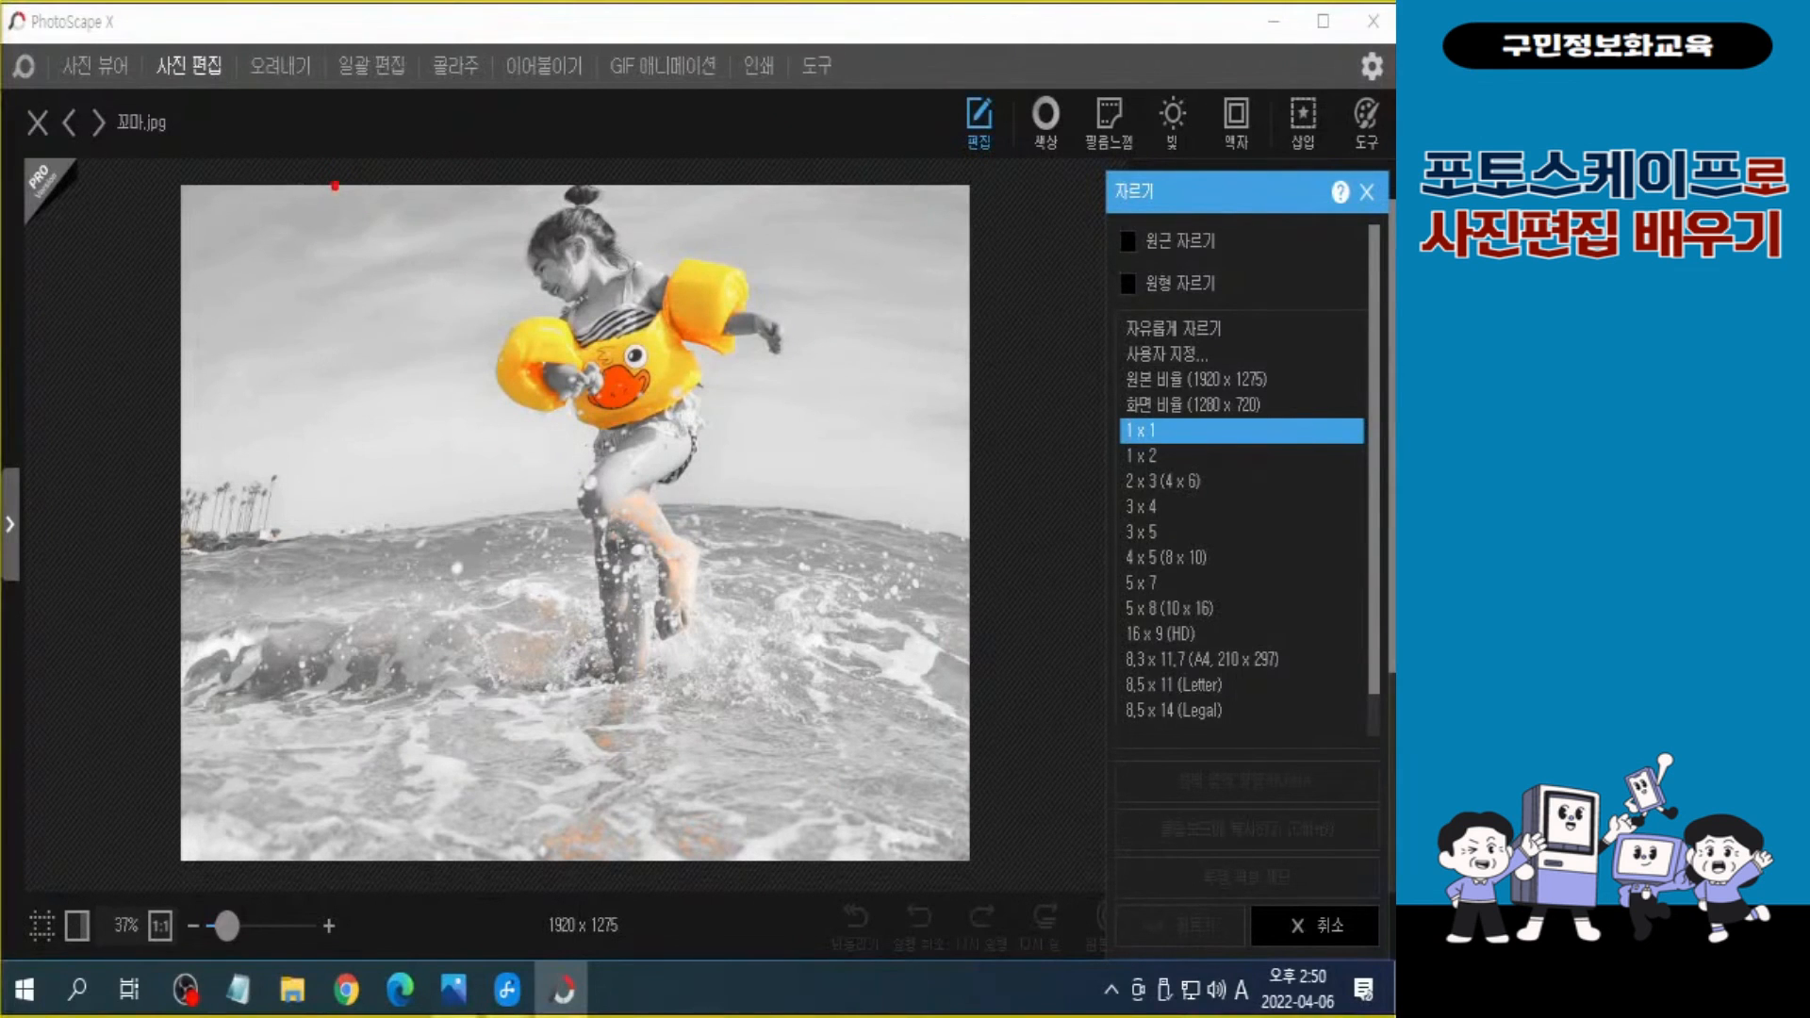
{"action": "mouse_move", "coordinate": [335, 186]}
{"action": "left_mouse_down"}
{"action": "mouse_move", "coordinate": [705, 706]}
{"action": "mouse_move", "coordinate": [771, 754]}
{"action": "left_mouse_up"}
{"action": "mouse_move", "coordinate": [769, 689]}
{"action": "left_mouse_down"}
{"action": "mouse_move", "coordinate": [782, 768]}
{"action": "mouse_move", "coordinate": [724, 755]}
{"action": "left_mouse_up"}
{"action": "key", "text": "Escape"}
Step: Frame the whole girl in a 1089 x 1089 crop area starting at the photo's upper edge
{"action": "mouse_move", "coordinate": [361, 186]}
{"action": "left_mouse_down"}
{"action": "mouse_move", "coordinate": [647, 776]}
{"action": "mouse_move", "coordinate": [533, 744]}
{"action": "mouse_move", "coordinate": [549, 705]}
{"action": "mouse_move", "coordinate": [571, 762]}
{"action": "left_mouse_up"}
{"action": "left_click_drag", "start_coordinate": [592, 537], "coordinate": [584, 491]}
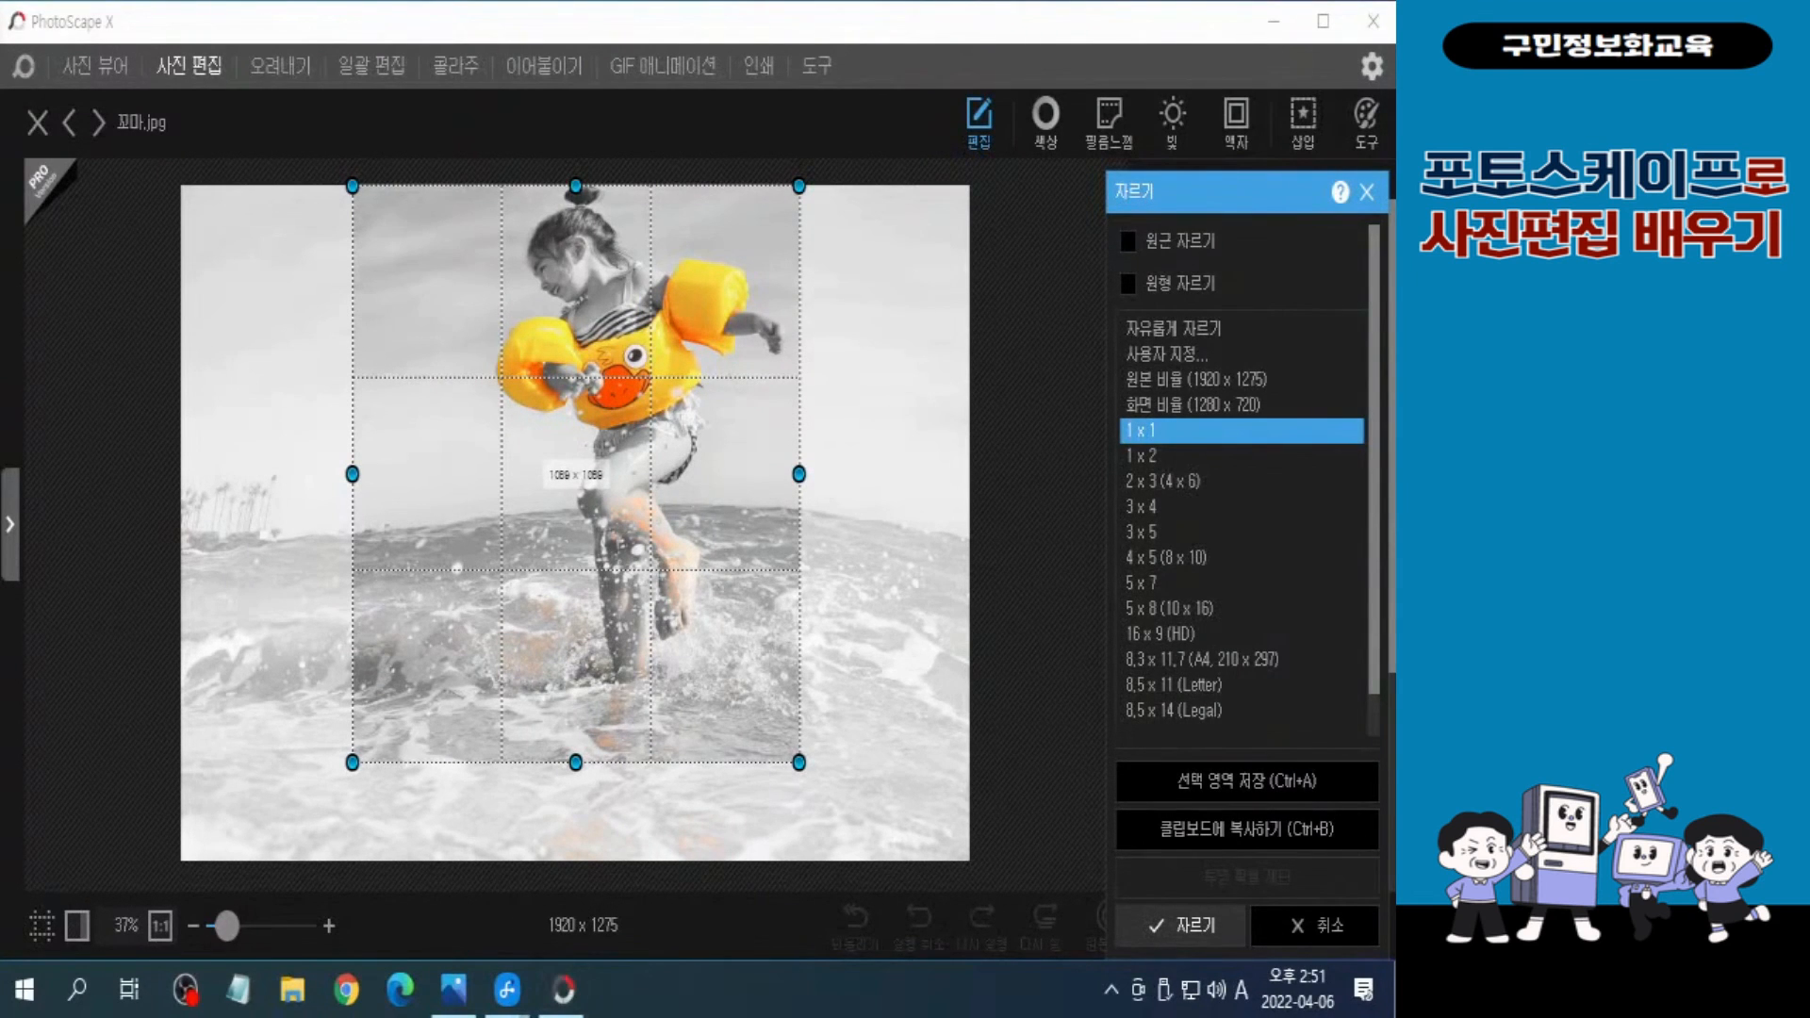
{"action": "left_click", "coordinate": [886, 6]}
{"action": "key", "text": "ctrl+2"}
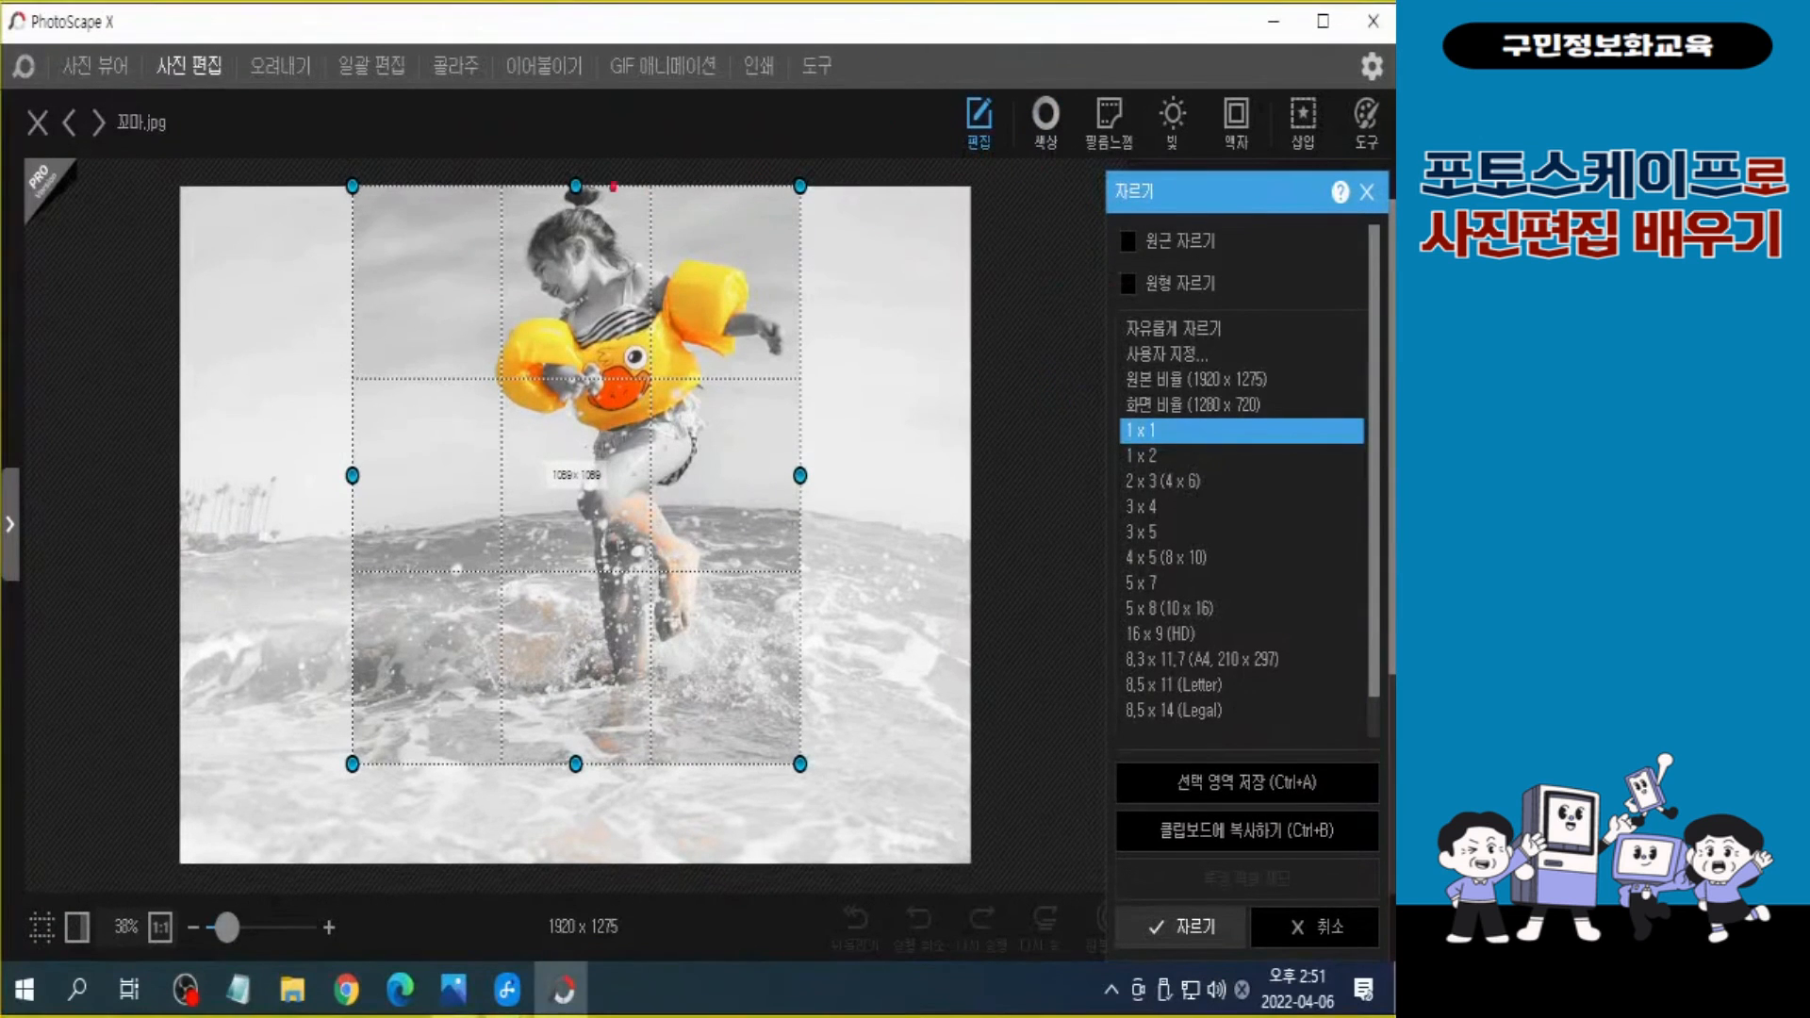
{"action": "mouse_move", "coordinate": [347, 185]}
{"action": "left_mouse_down"}
{"action": "mouse_move", "coordinate": [770, 765]}
{"action": "mouse_move", "coordinate": [804, 766]}
{"action": "left_mouse_up"}
{"action": "left_click_drag", "start_coordinate": [340, 234], "coordinate": [106, 624]}
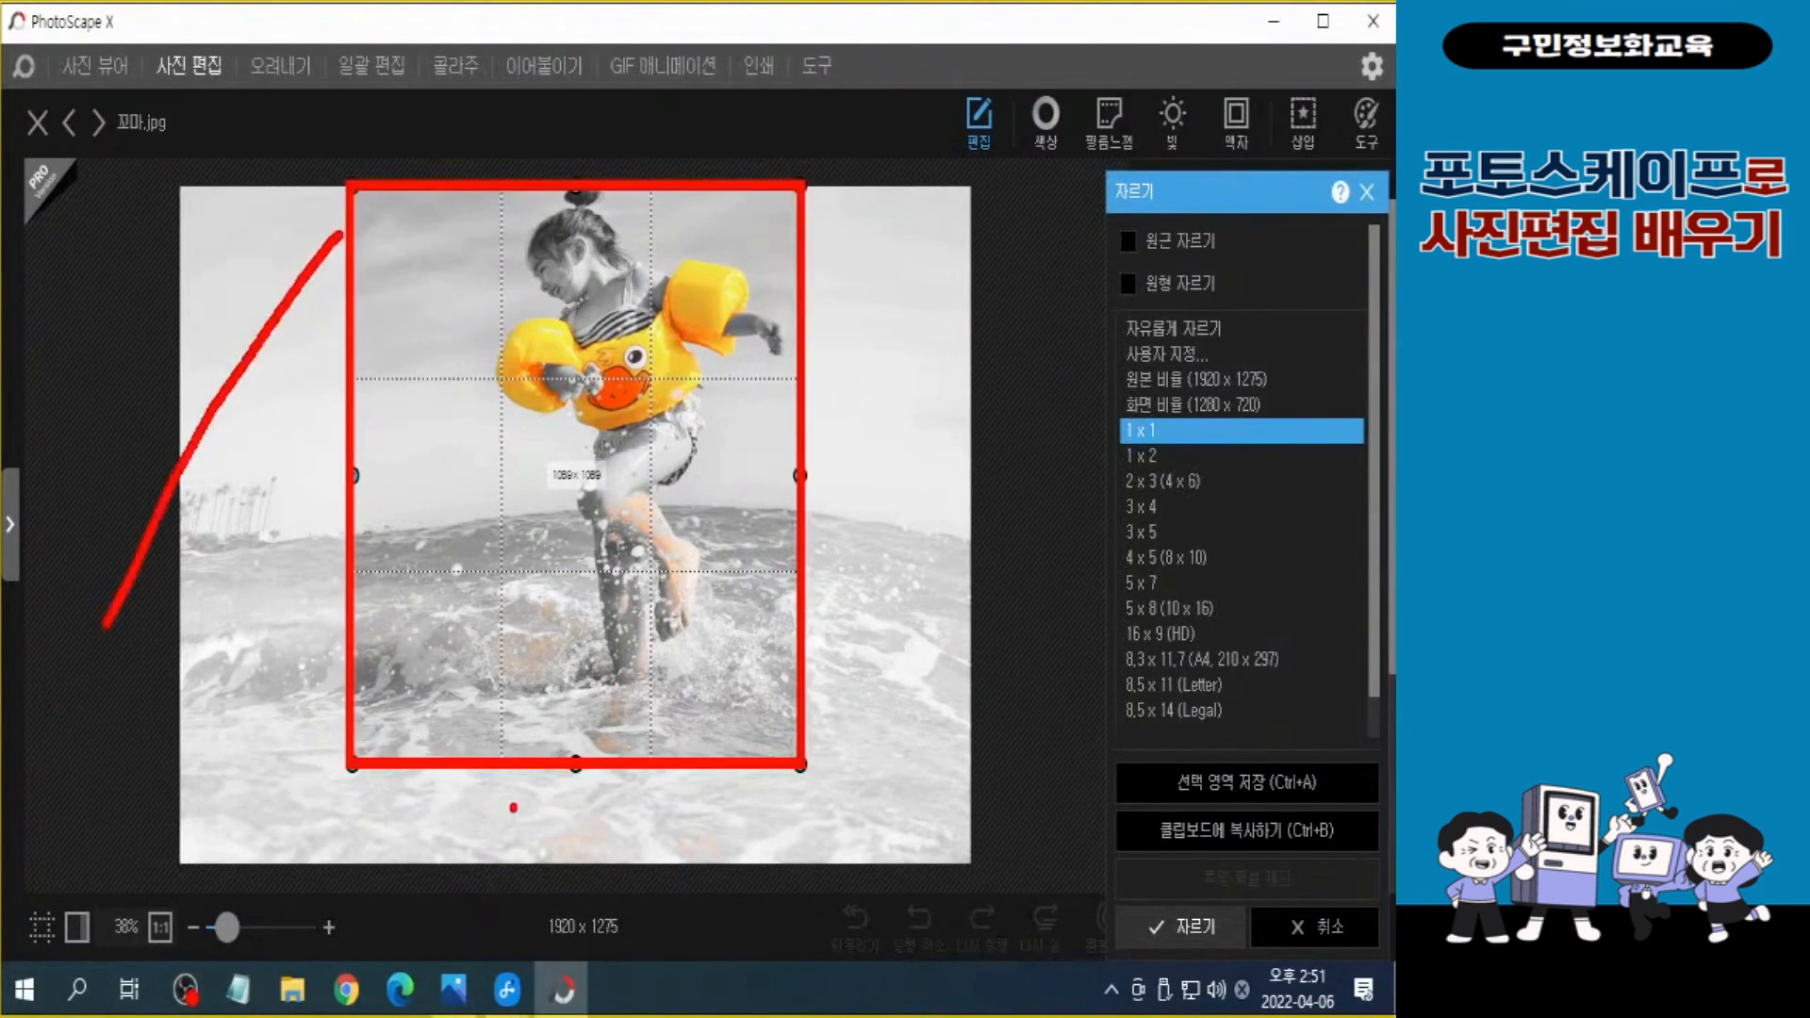
{"action": "left_click_drag", "start_coordinate": [501, 776], "coordinate": [356, 955]}
{"action": "left_click_drag", "start_coordinate": [947, 384], "coordinate": [804, 611]}
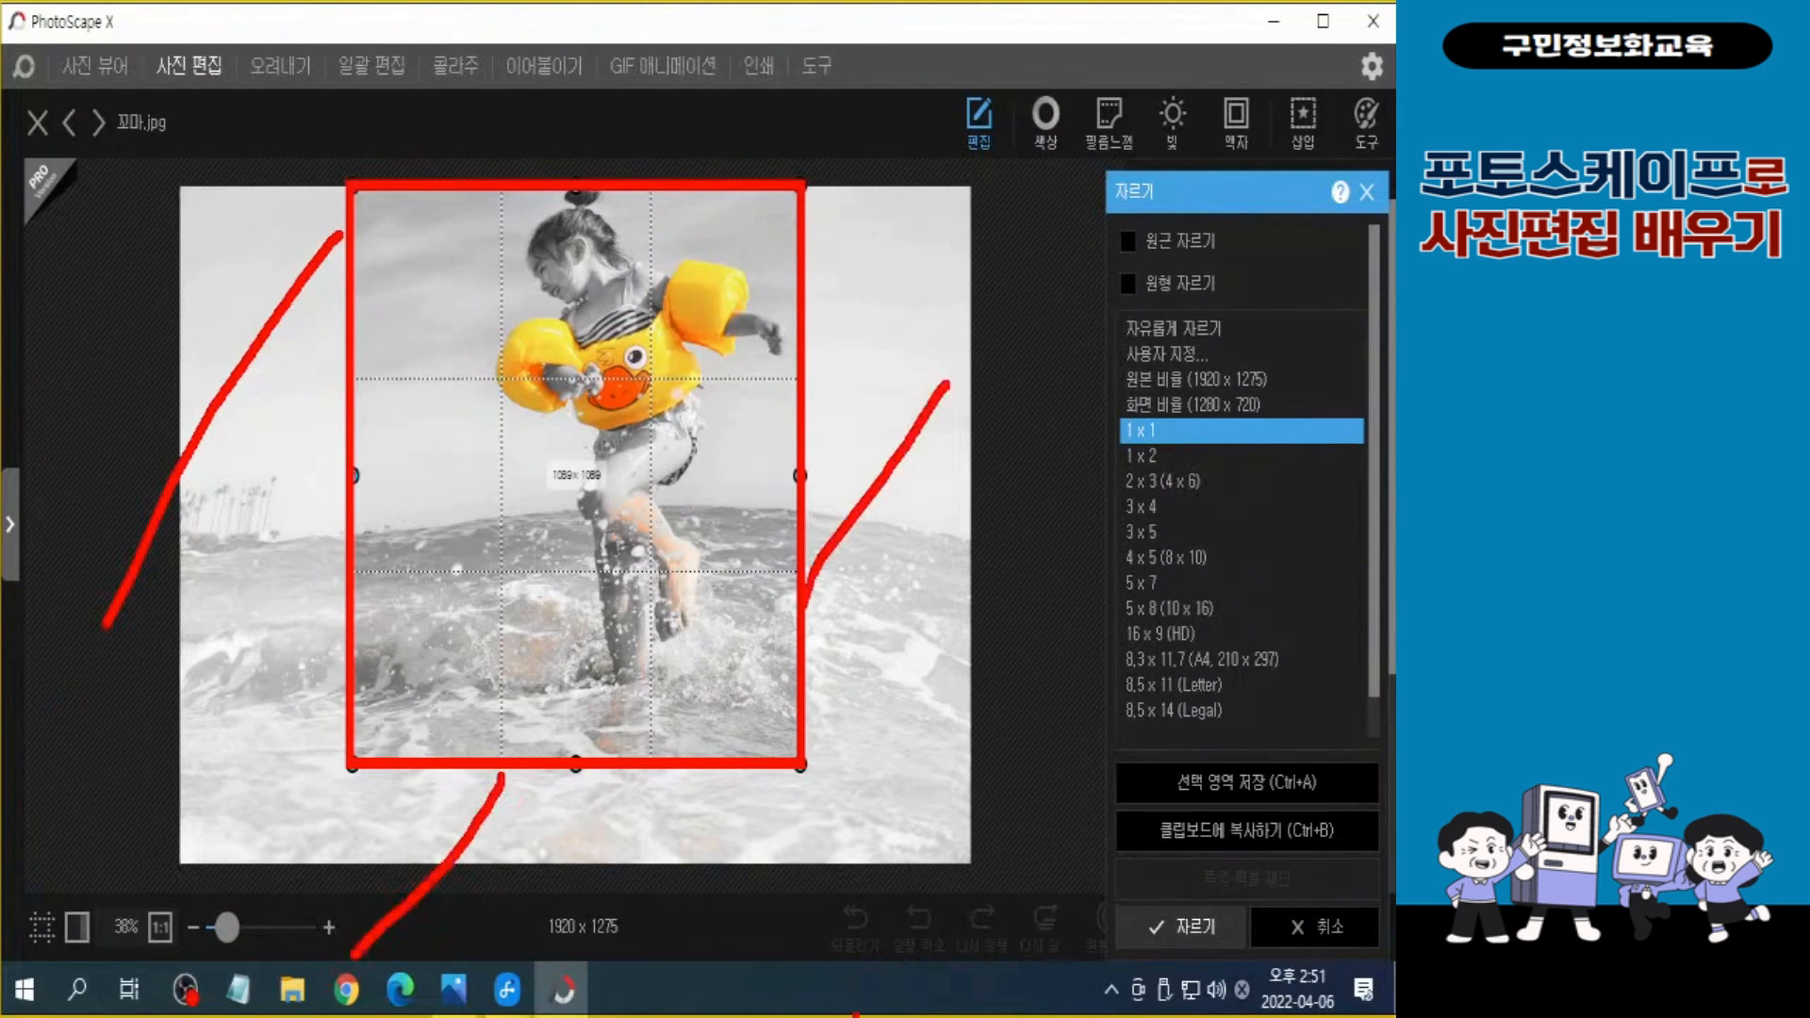
{"action": "key", "text": "Escape"}
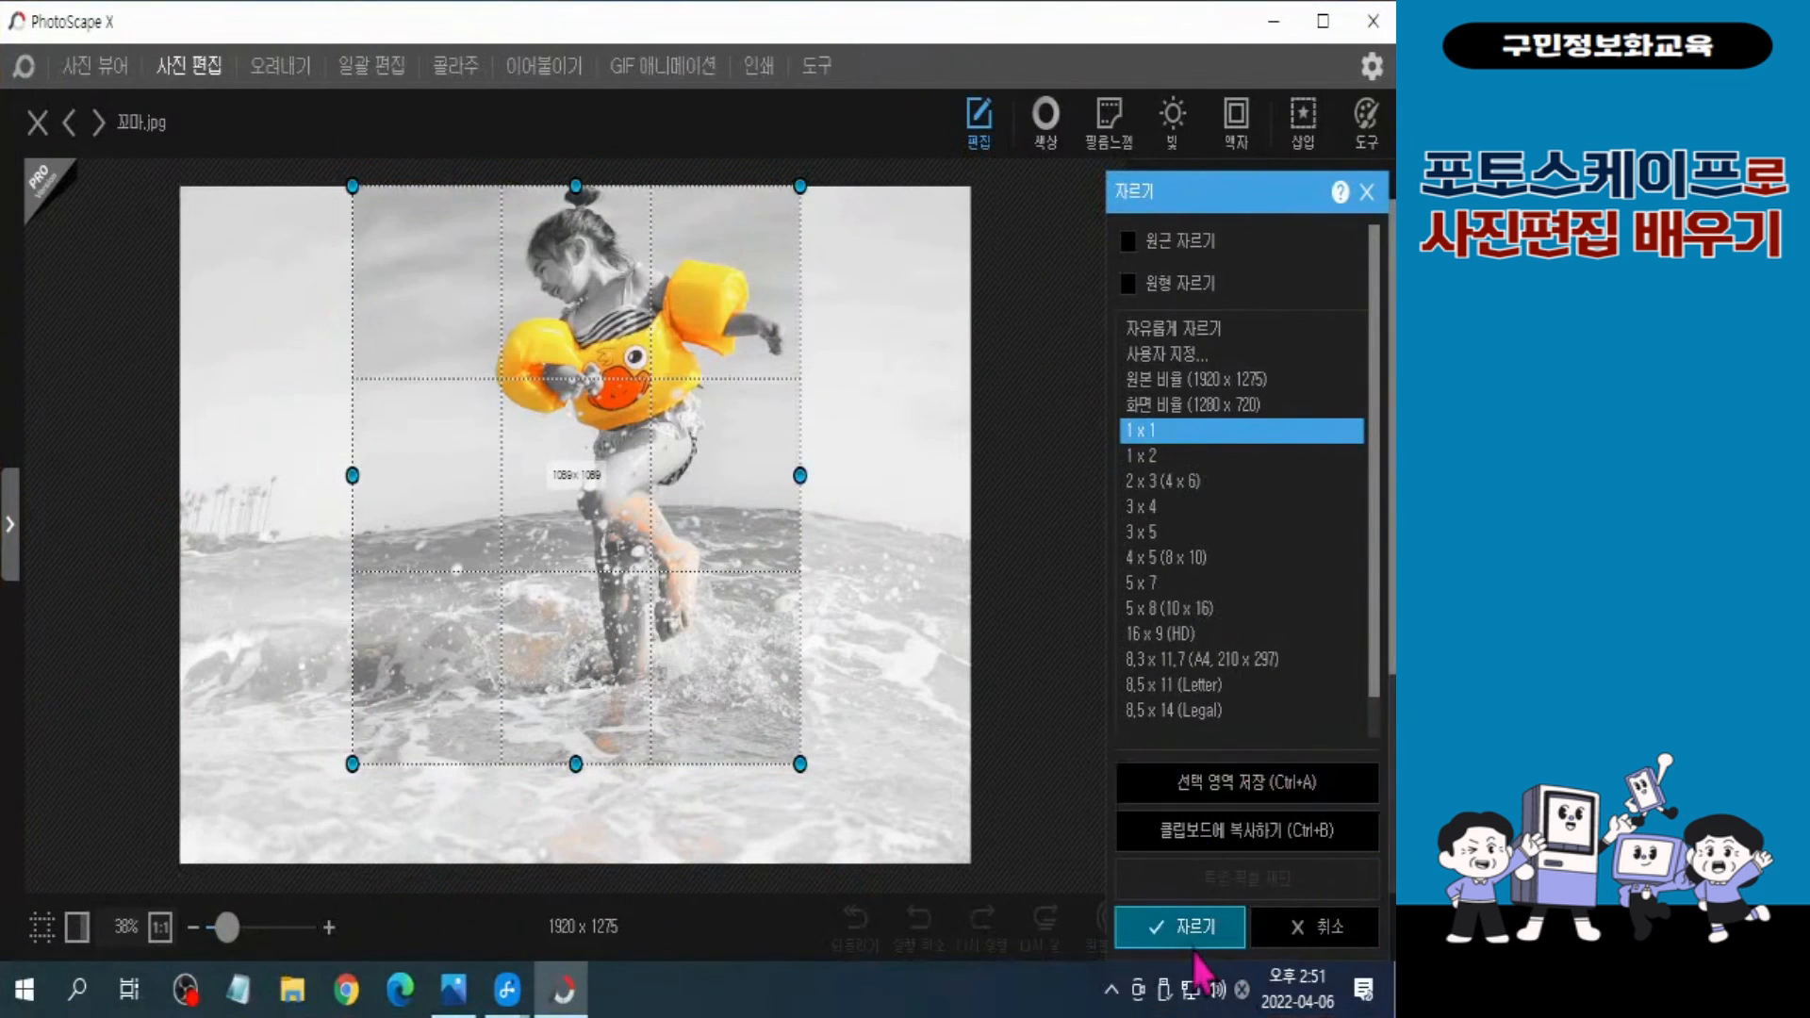
Step: Crop the photo to the framed square area
{"action": "key", "text": "ctrl"}
{"action": "left_click", "coordinate": [1186, 938]}
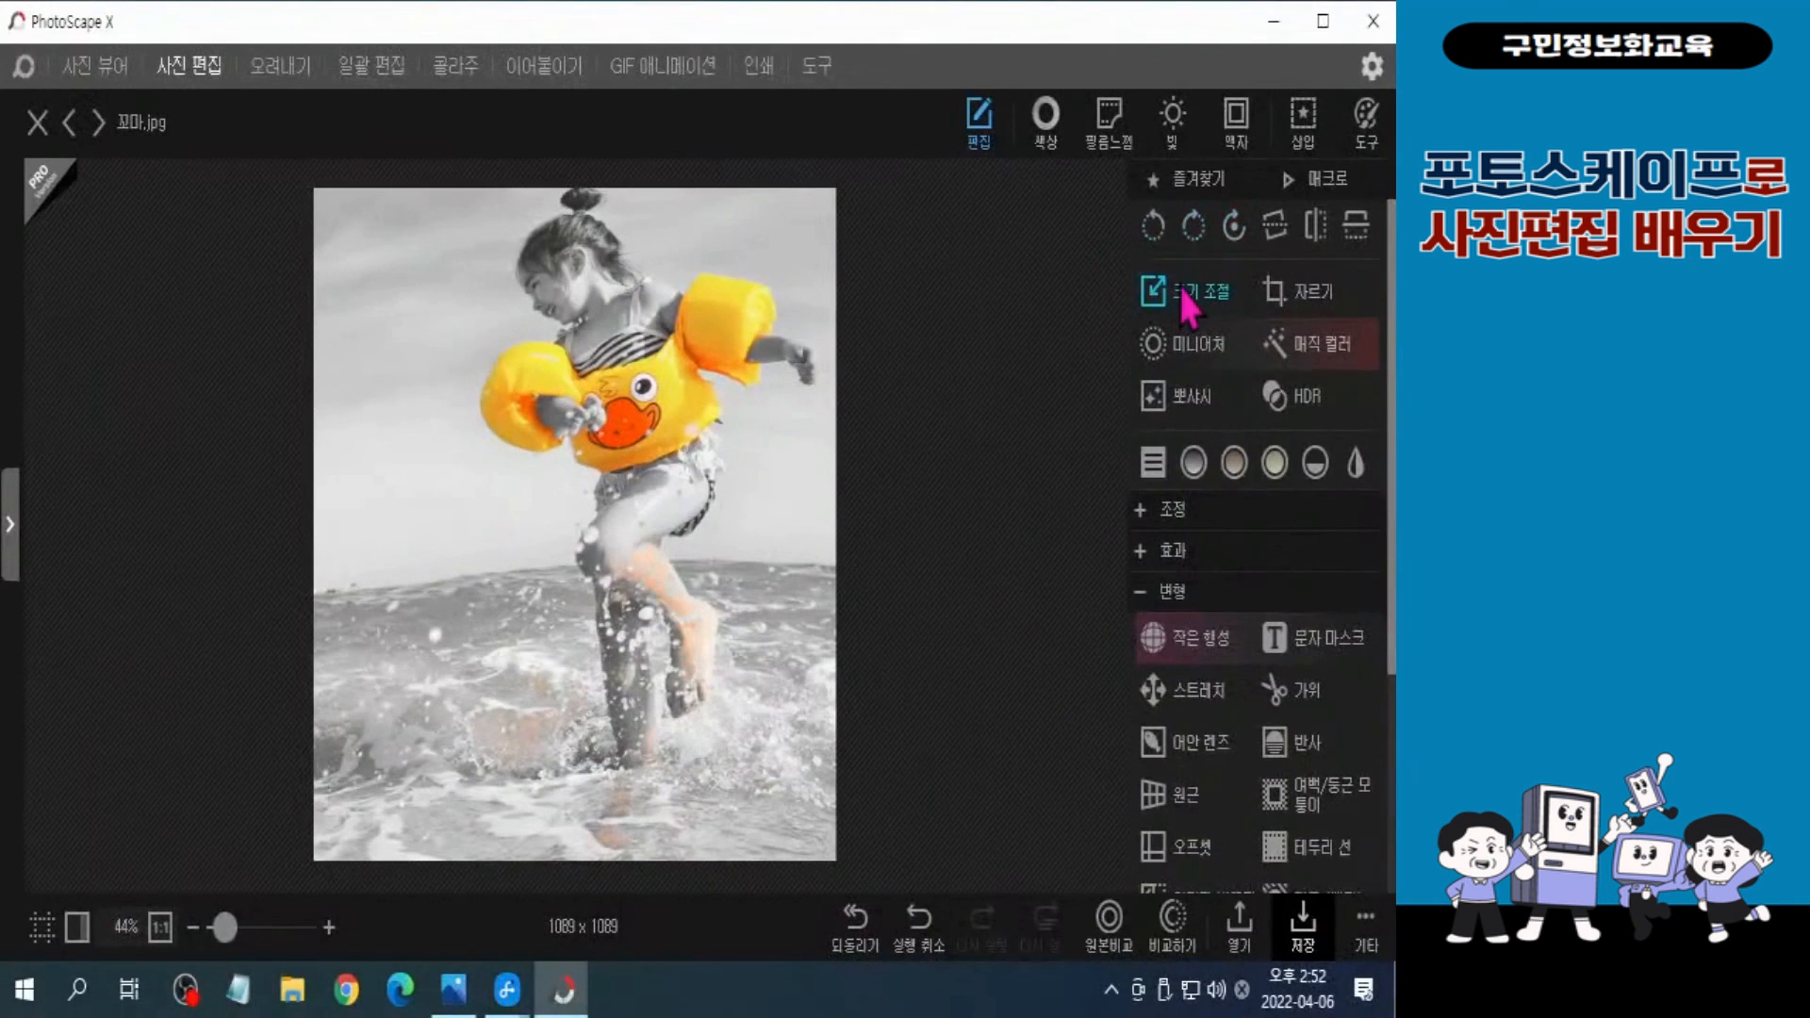
Step: Resize the cropped photo to a width of 700 px with its aspect ratio kept
{"action": "left_click", "coordinate": [963, 415]}
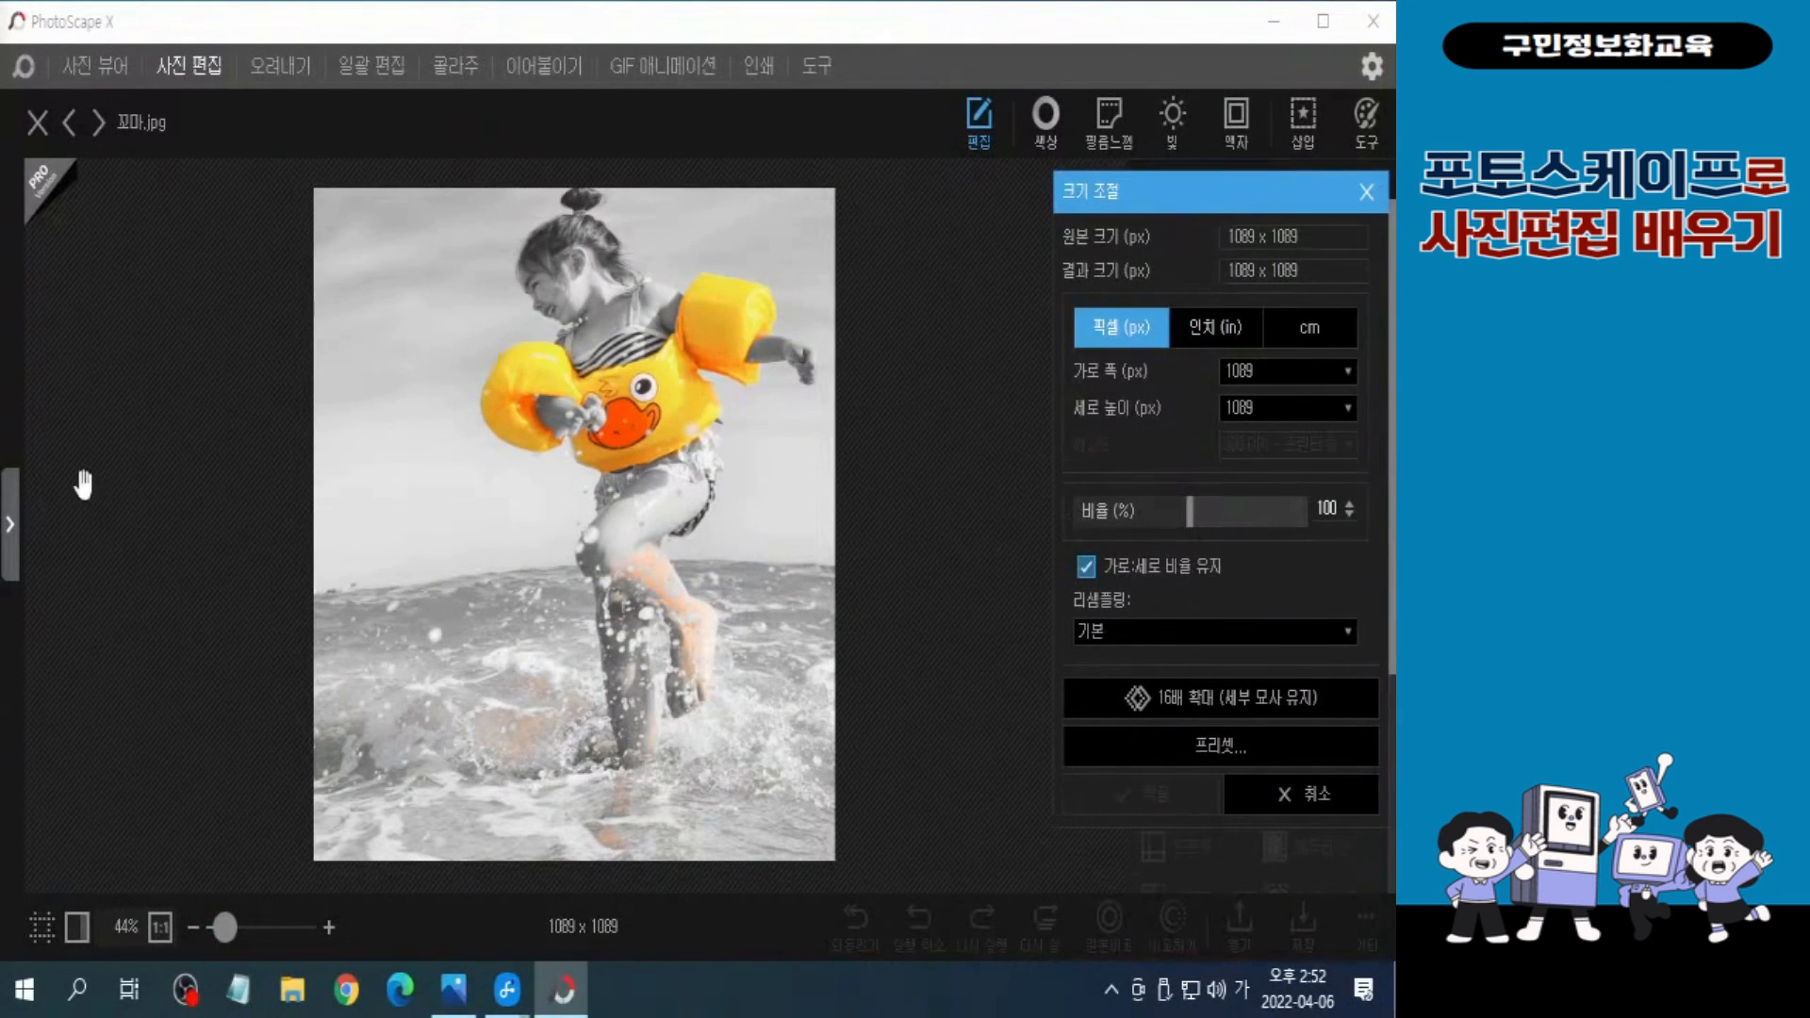
{"action": "double_click", "coordinate": [1275, 371]}
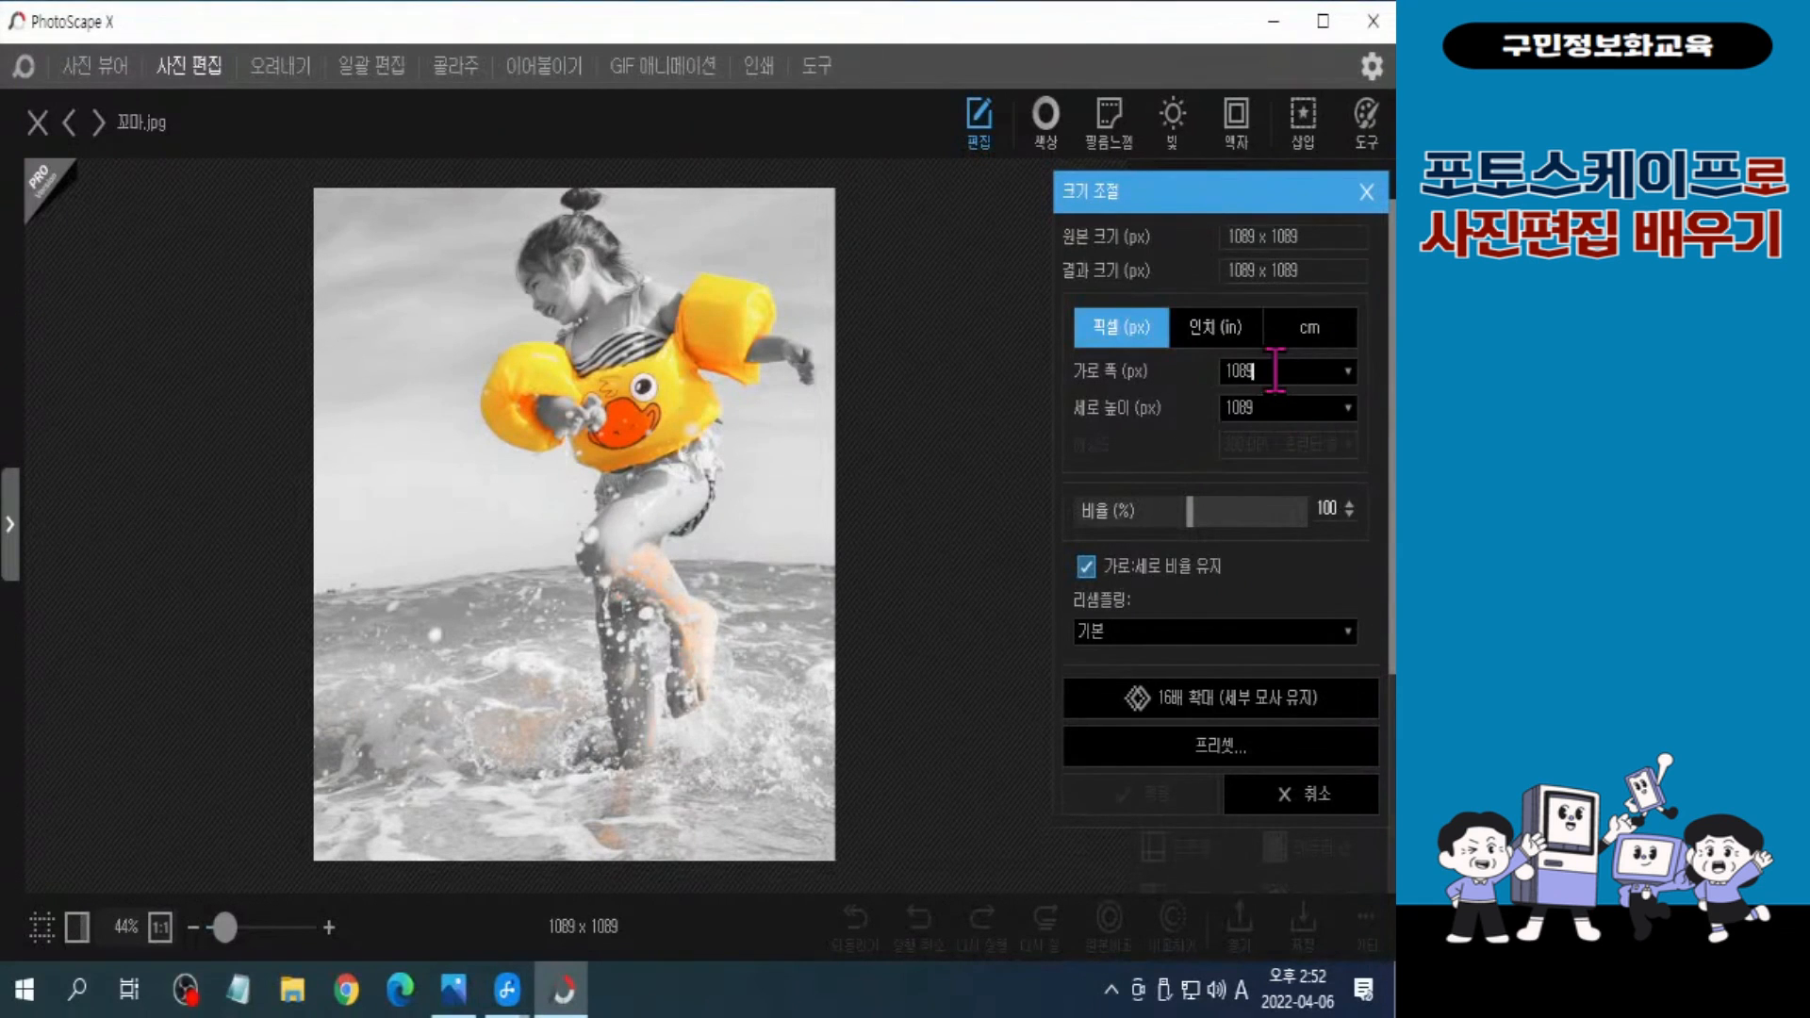
{"action": "key", "text": "BackSpace"}
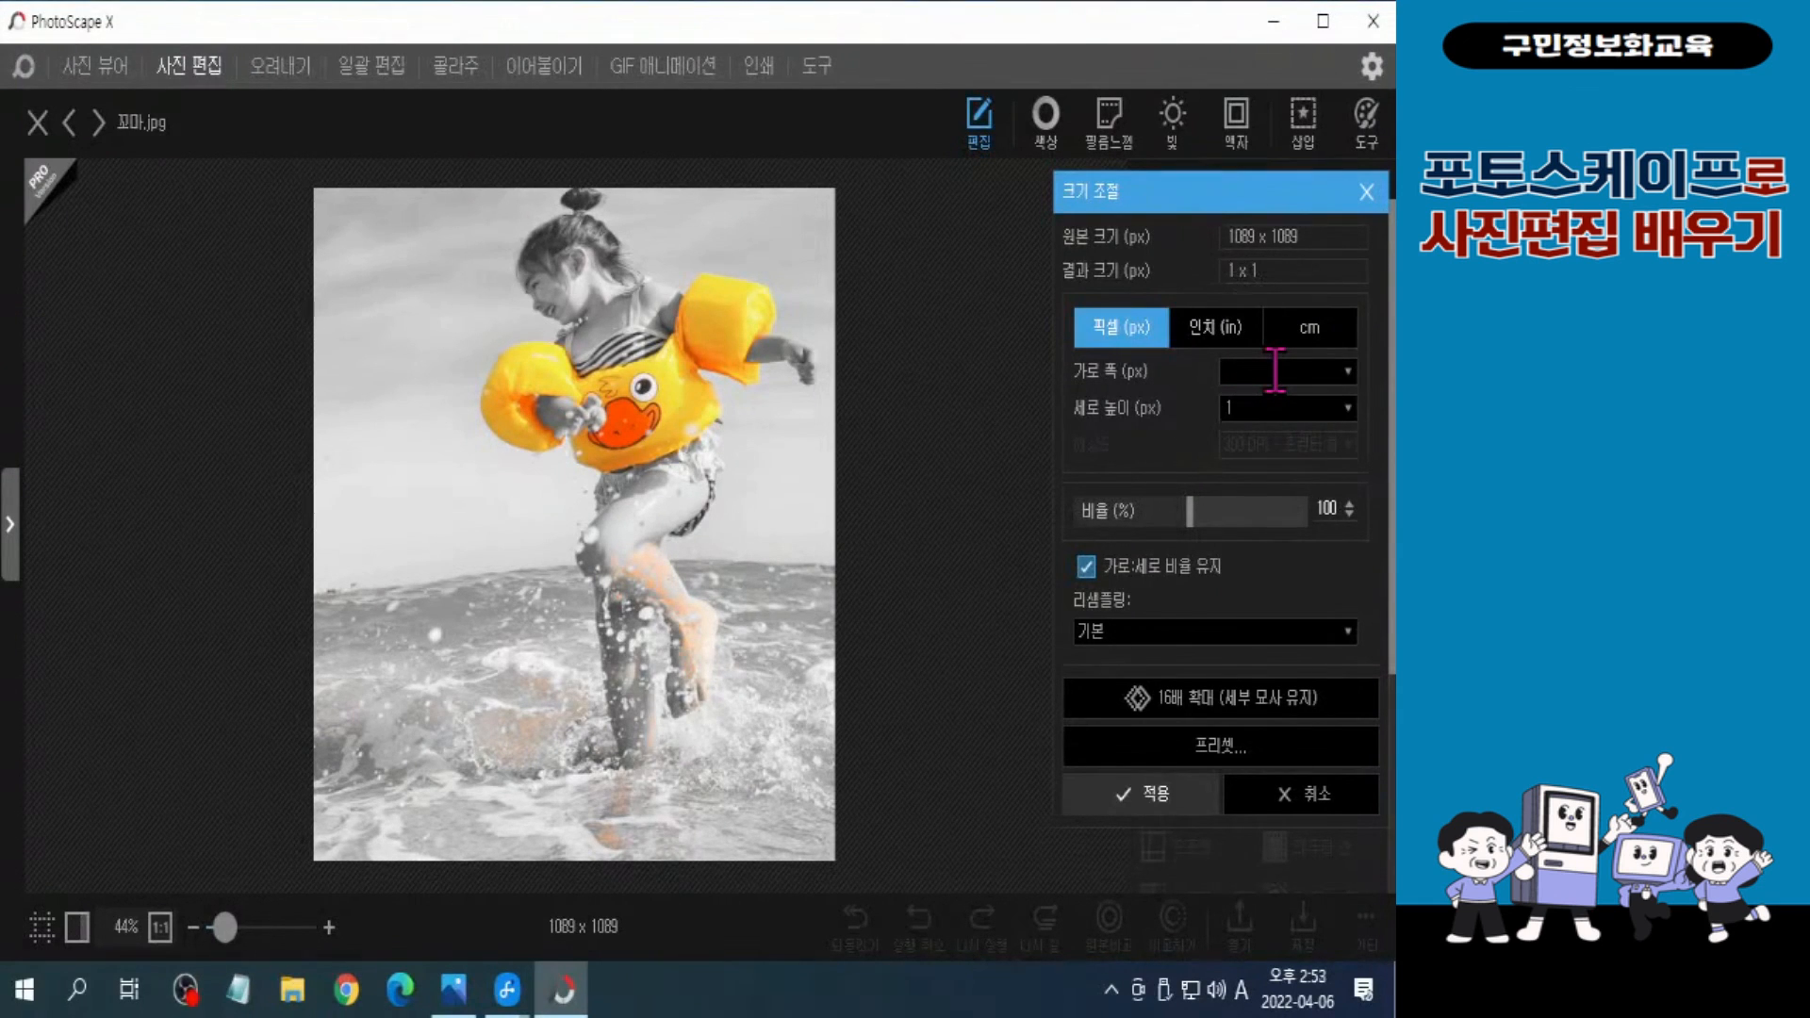
{"action": "type", "text": "700"}
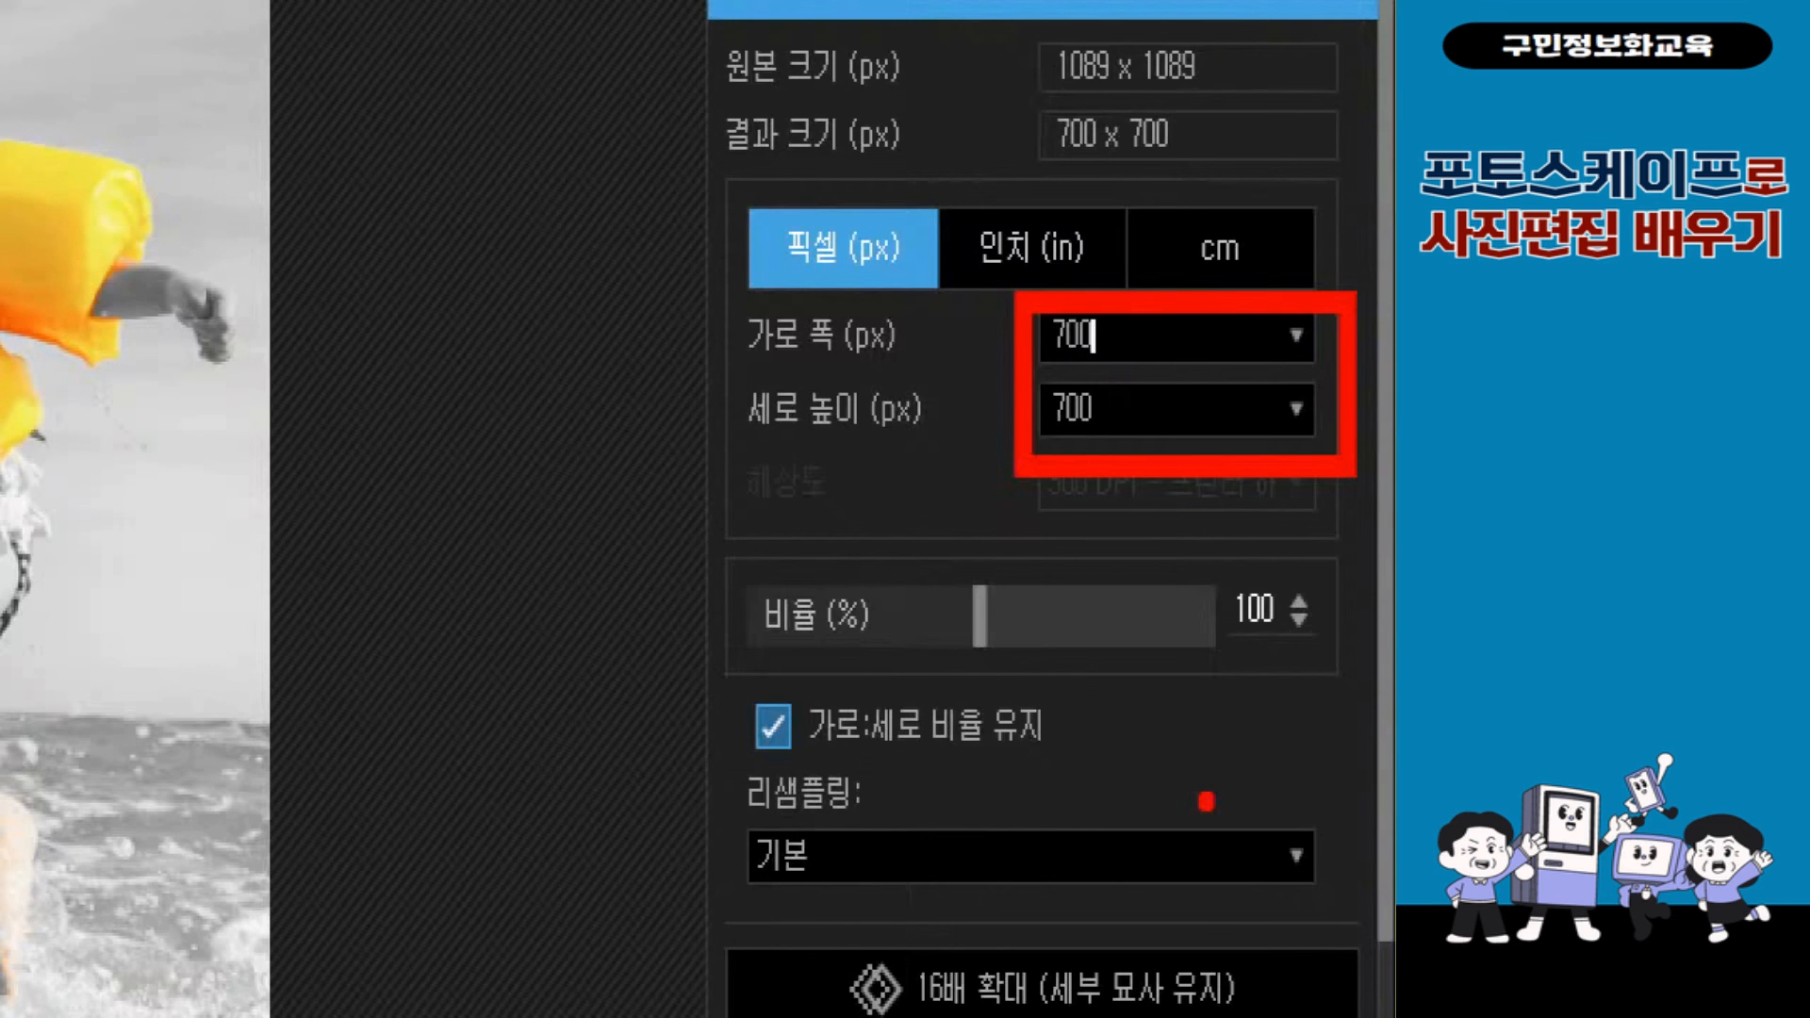
{"action": "key", "text": "Escape"}
{"action": "key", "text": "ctrl"}
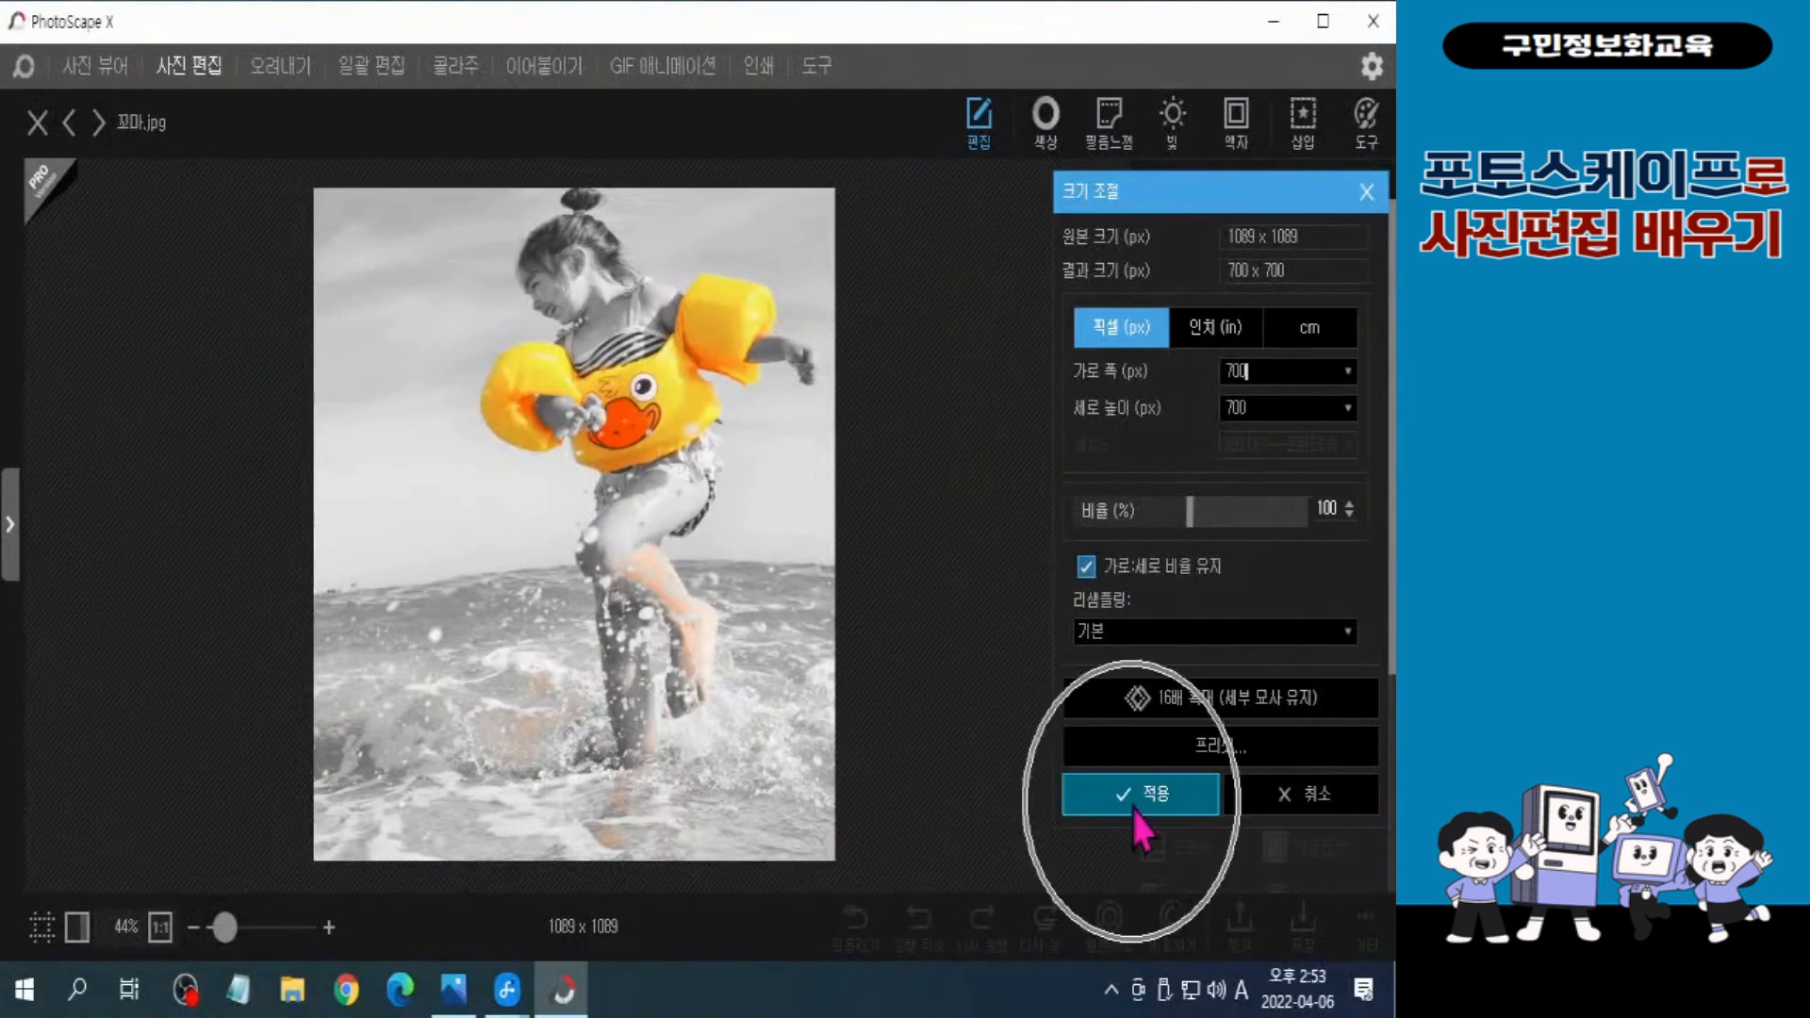
{"action": "key", "text": "ctrl"}
{"action": "left_click", "coordinate": [1131, 807]}
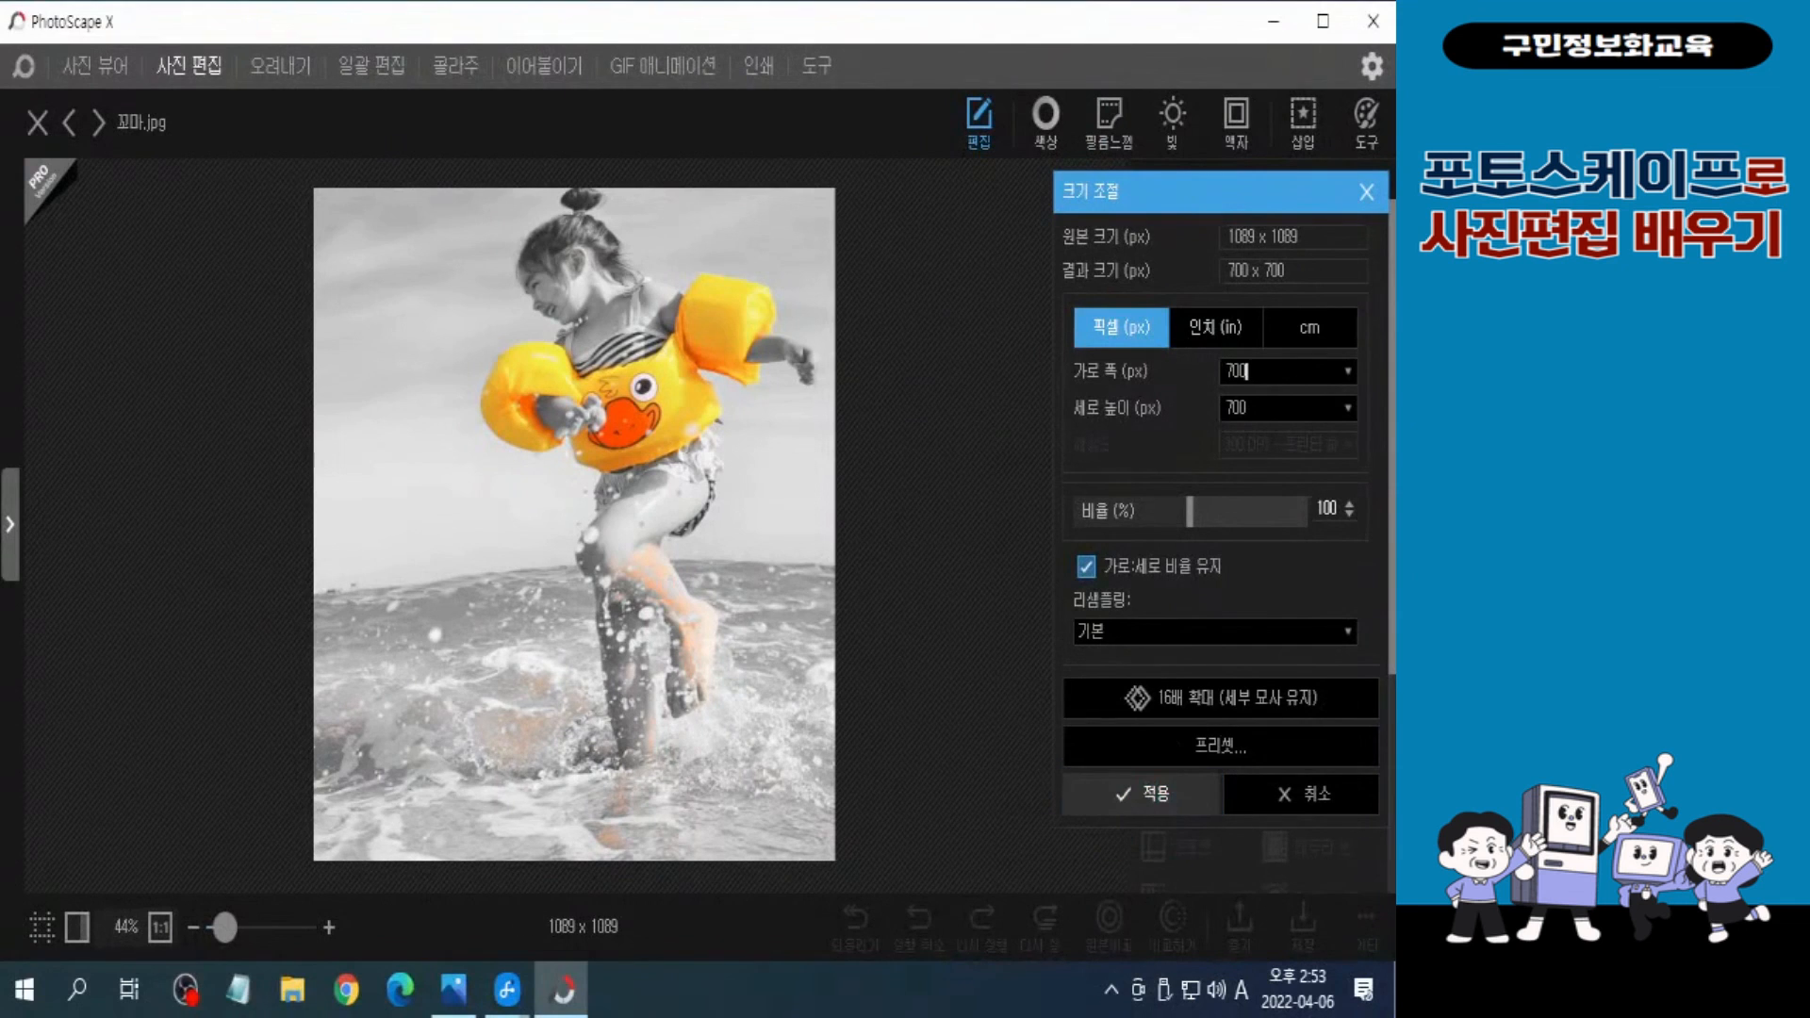
{"action": "left_click", "coordinate": [477, 963]}
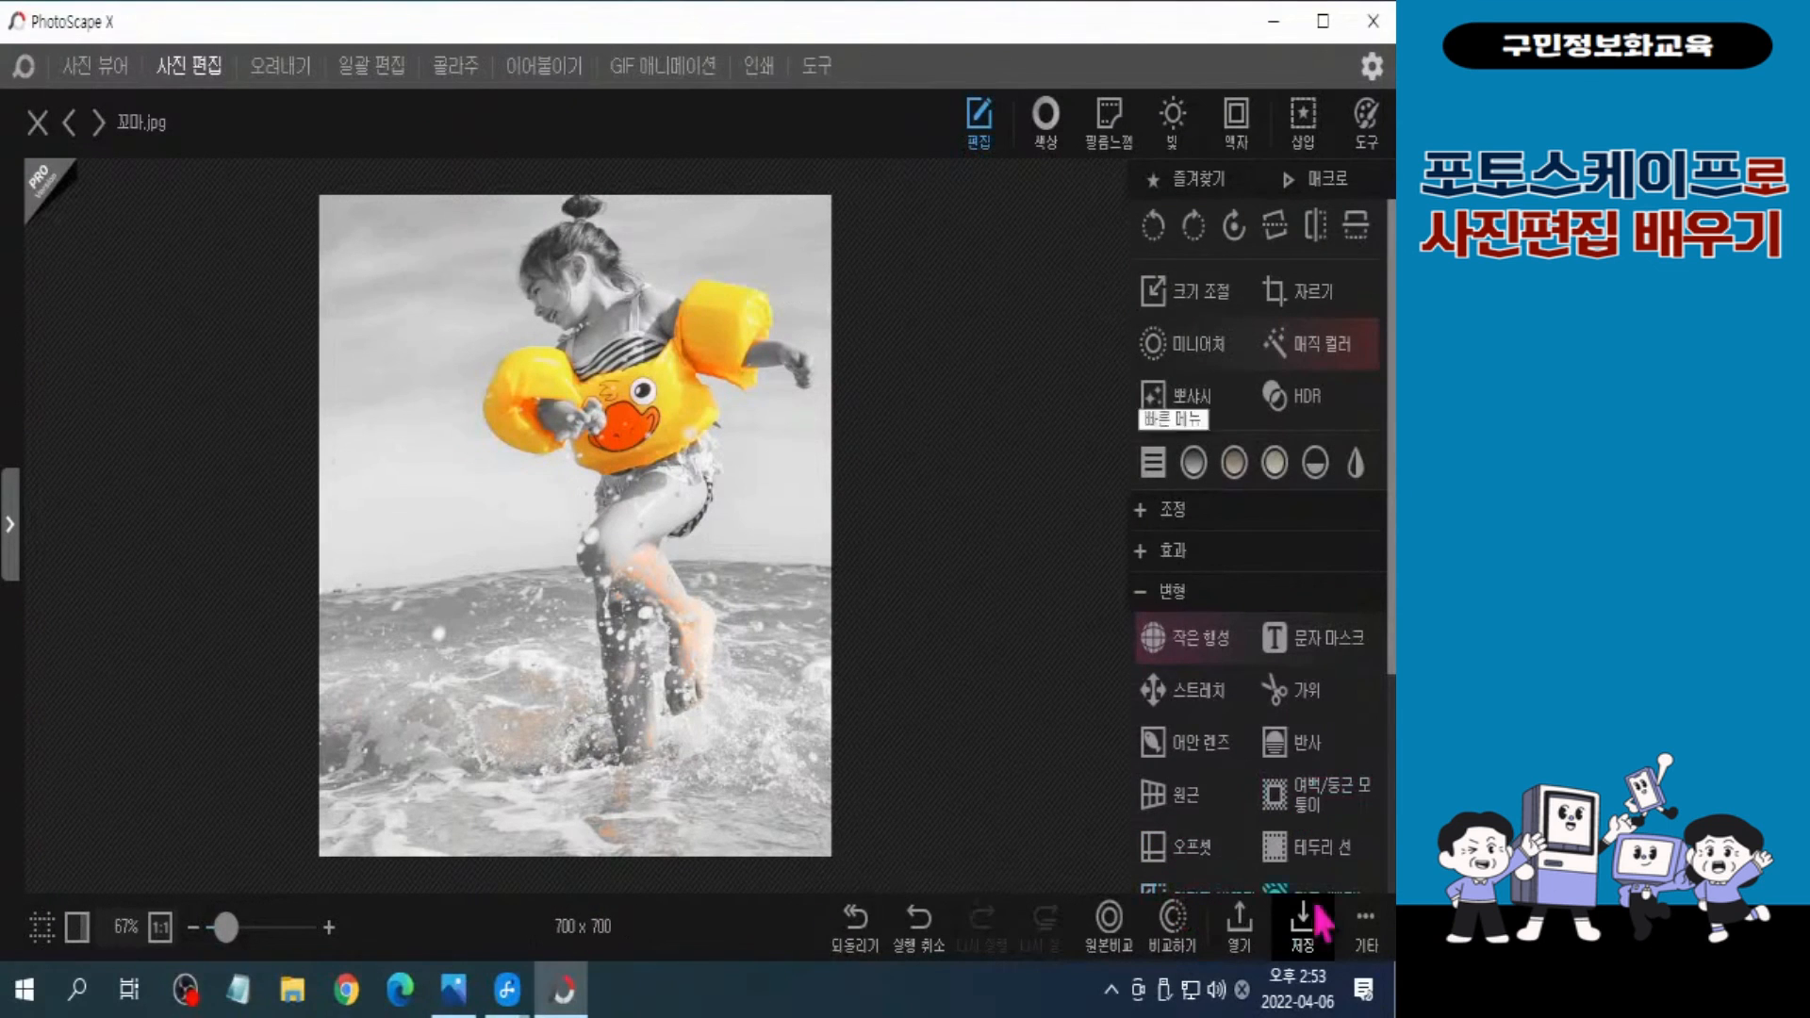
Step: Save the photo under the new name 꼬마 완성.jpg in the 3장 folder and close the photo editor
{"action": "left_click", "coordinate": [1369, 932]}
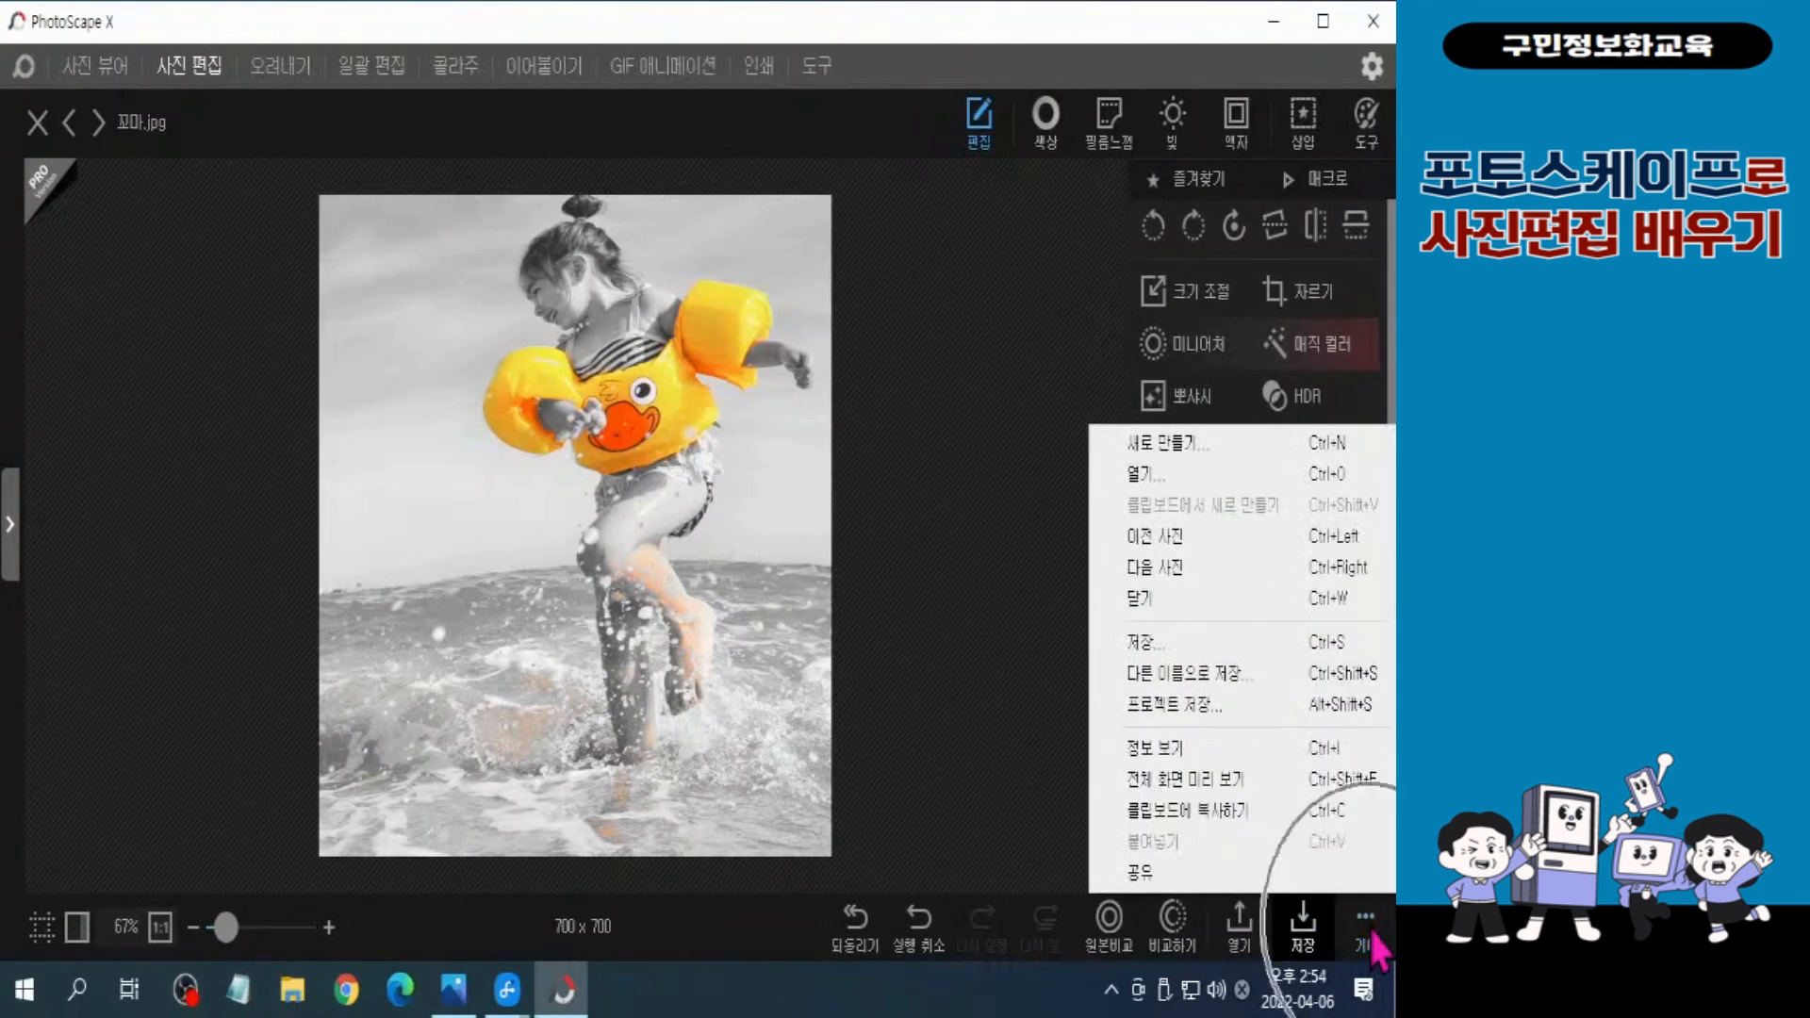
{"action": "left_click", "coordinate": [1247, 675]}
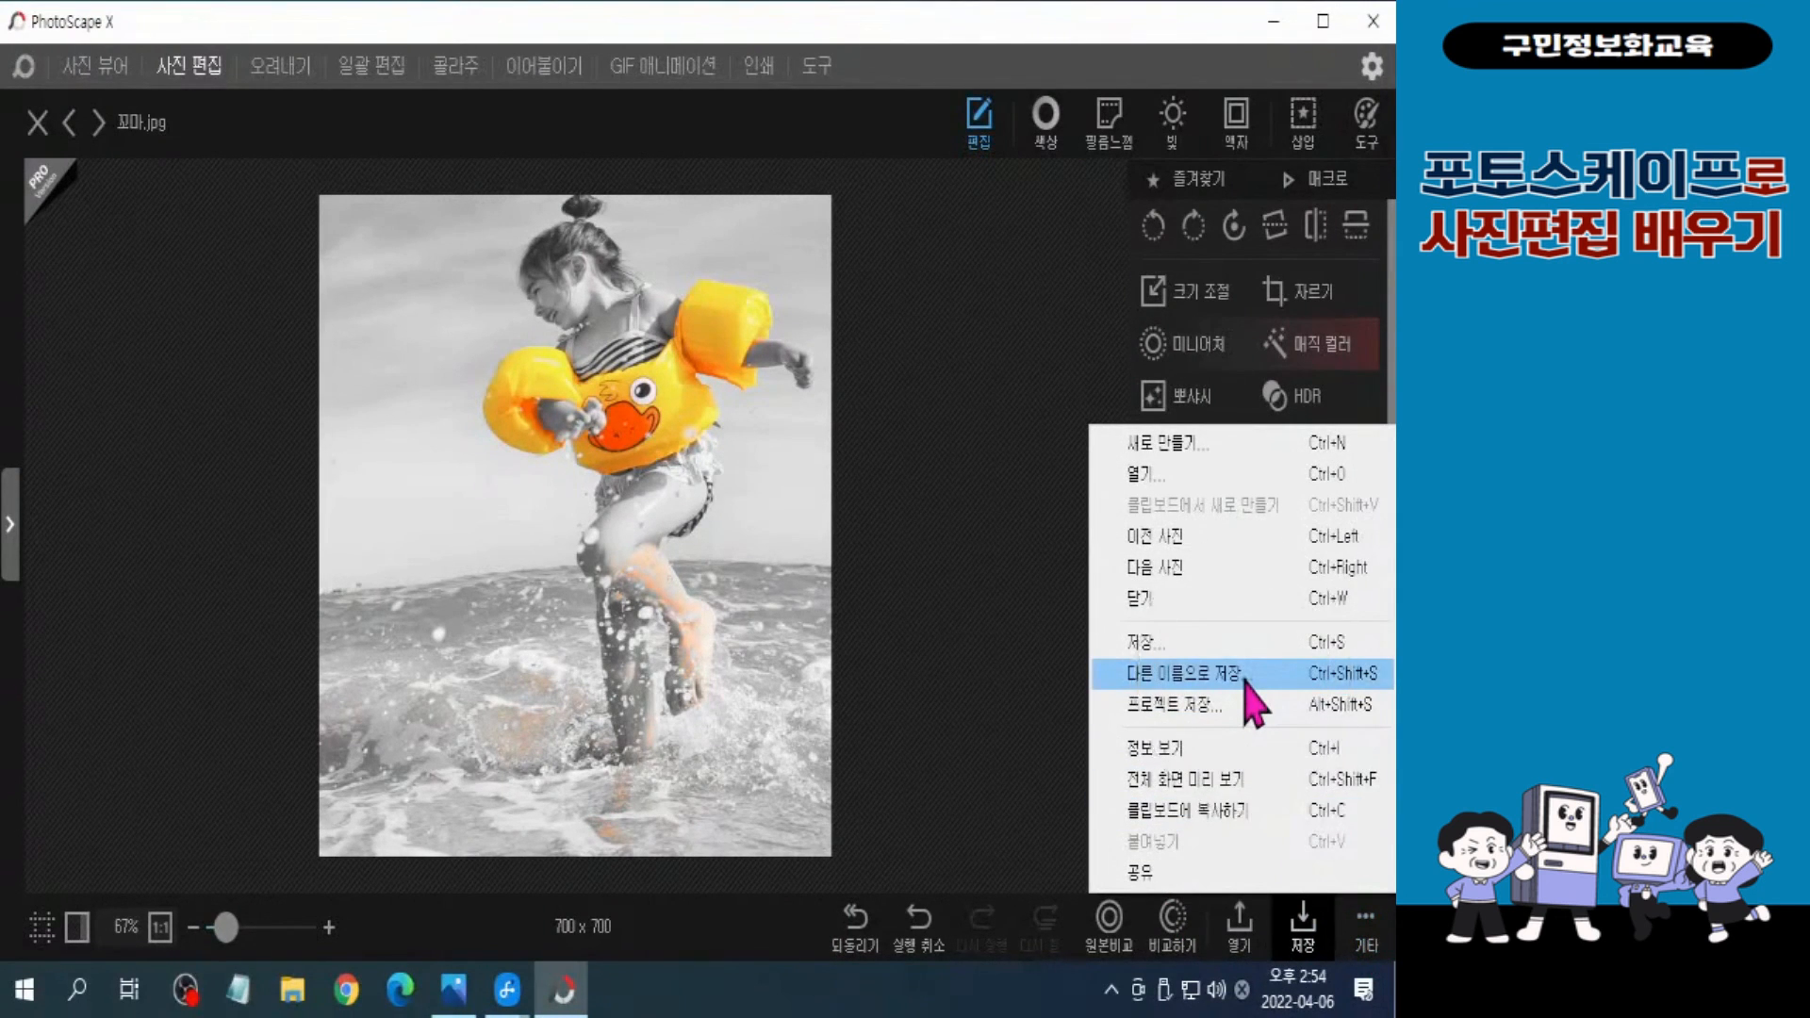
{"action": "type", "text": "dhks"}
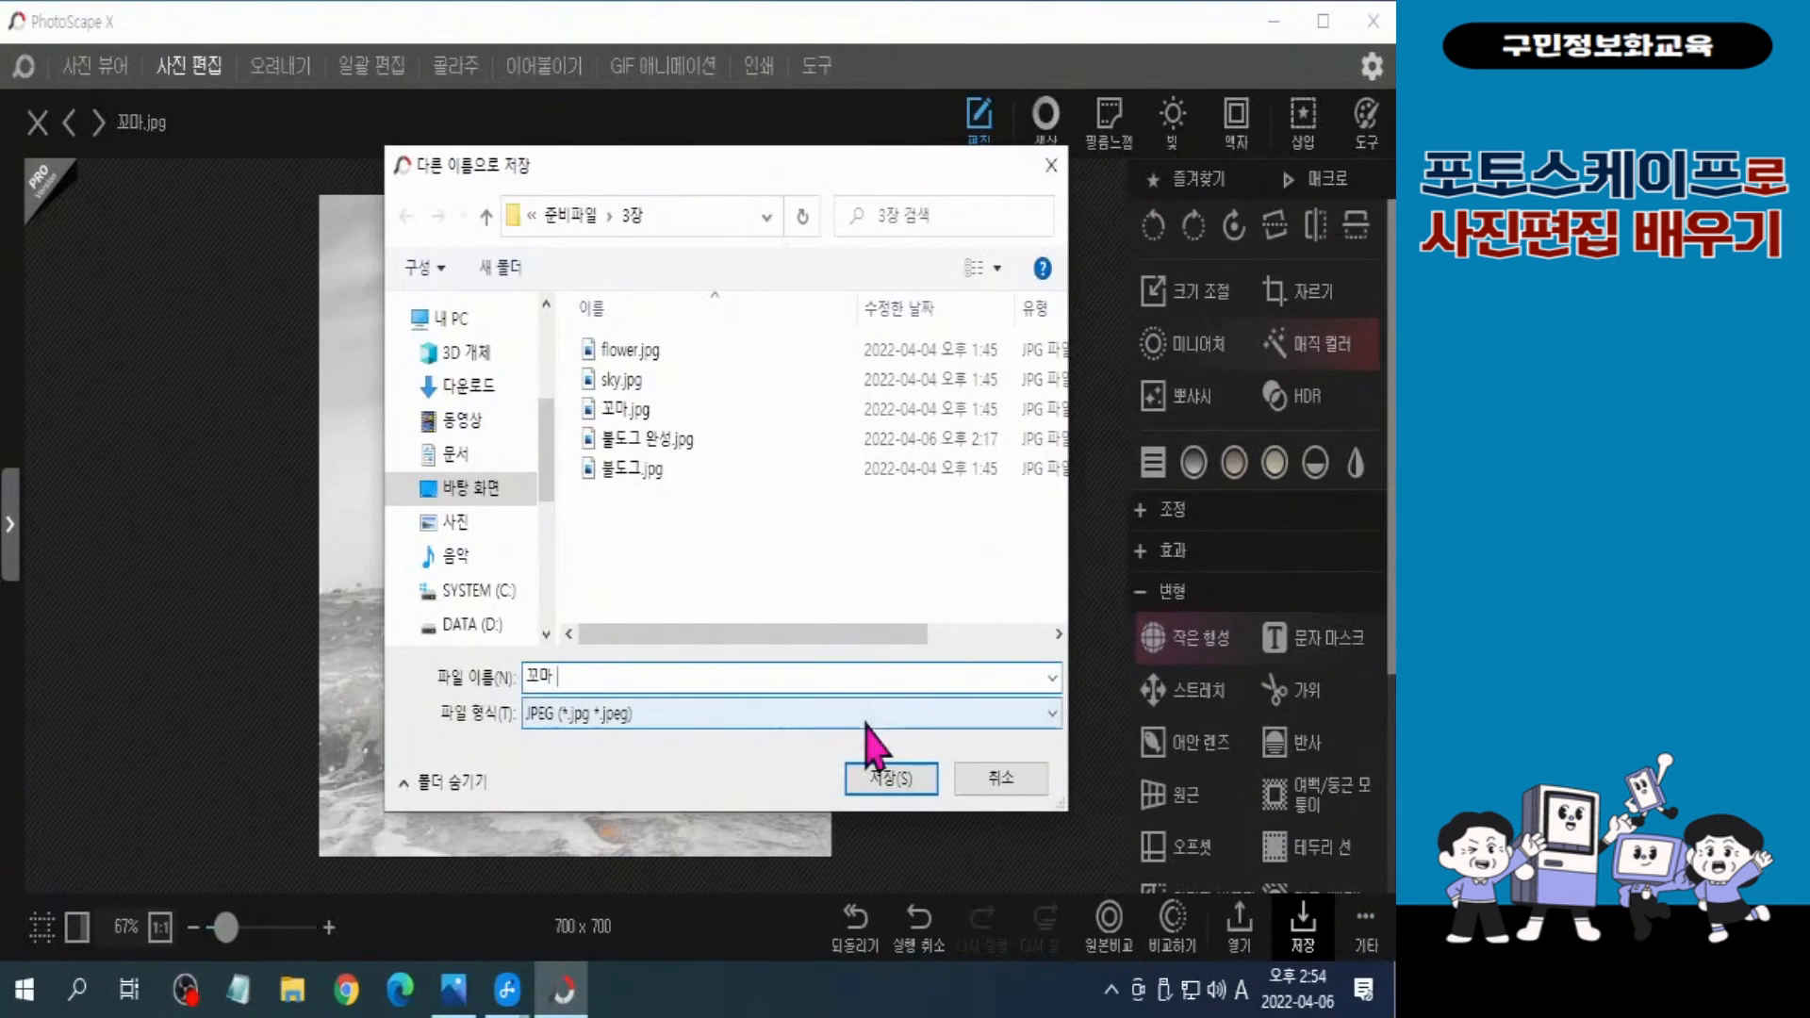
{"action": "key", "text": "BackSpace"}
{"action": "key", "text": "BackSpace"}
{"action": "key", "text": "BackSpace"}
{"action": "key", "text": "BackSpace"}
{"action": "key", "text": "BackSpace"}
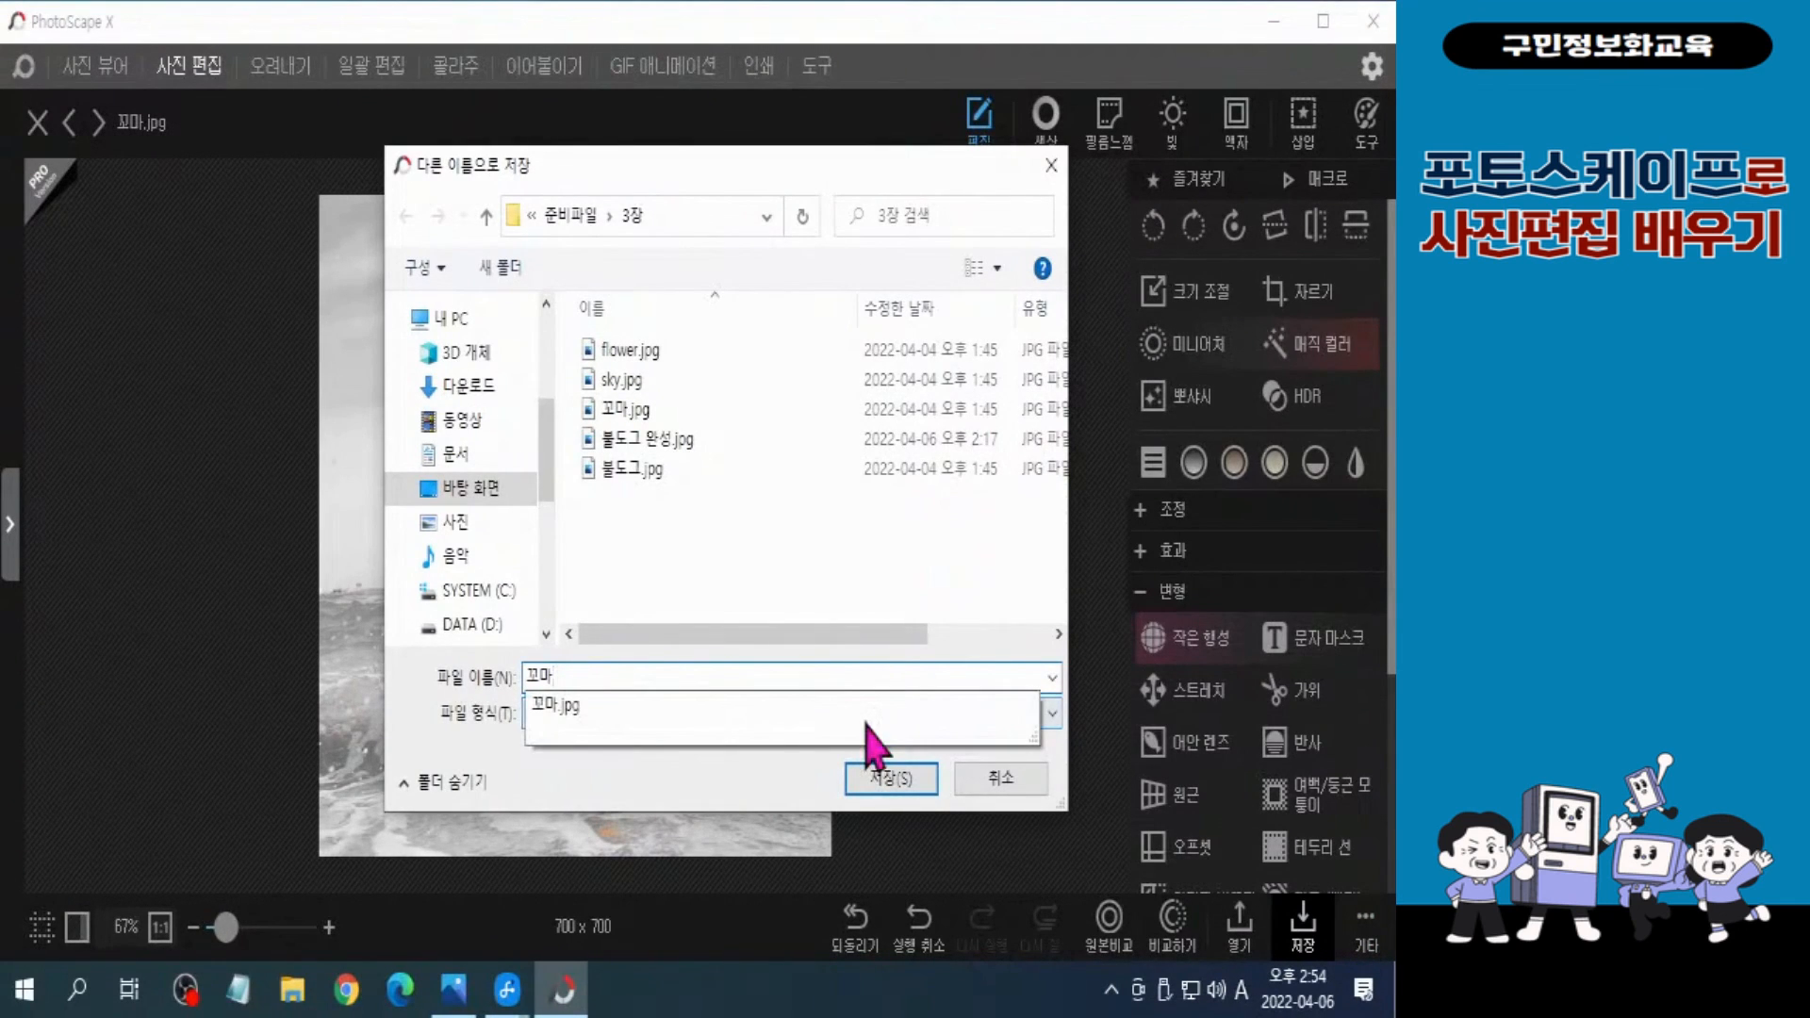
{"action": "key", "text": "Hangul"}
{"action": "type", "text": "완성"}
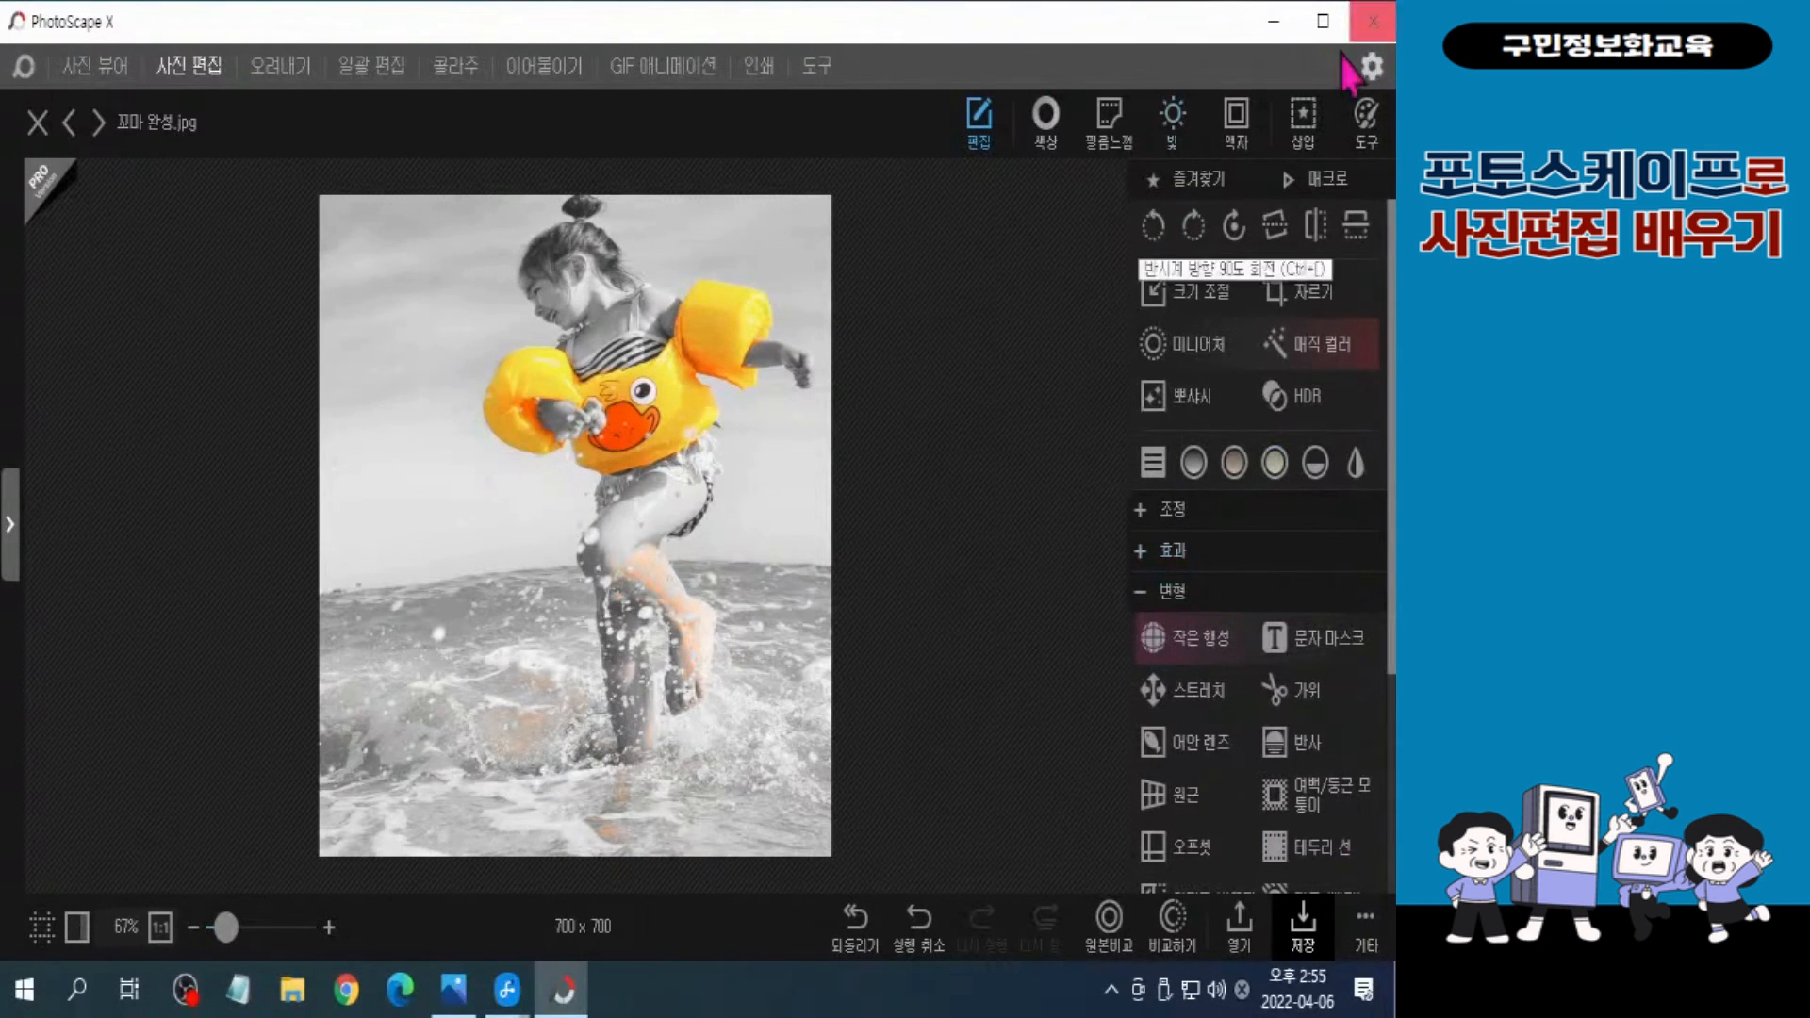
{"action": "left_click", "coordinate": [1373, 21]}
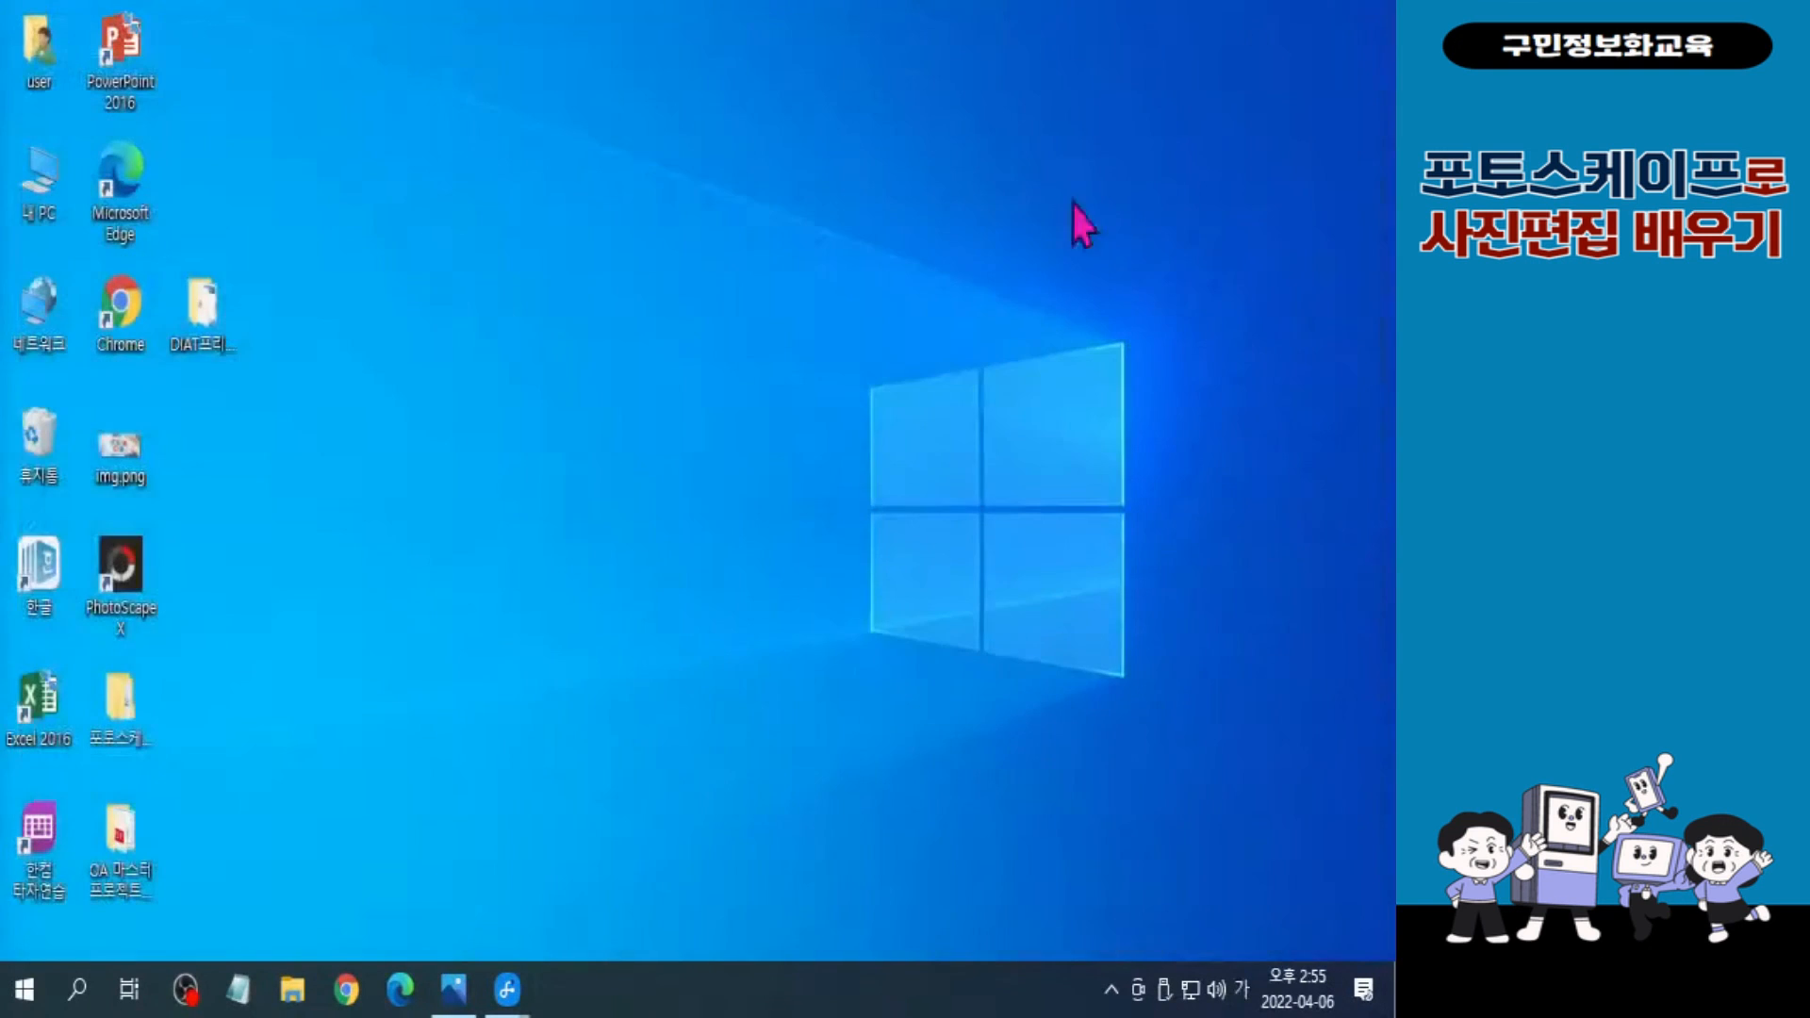